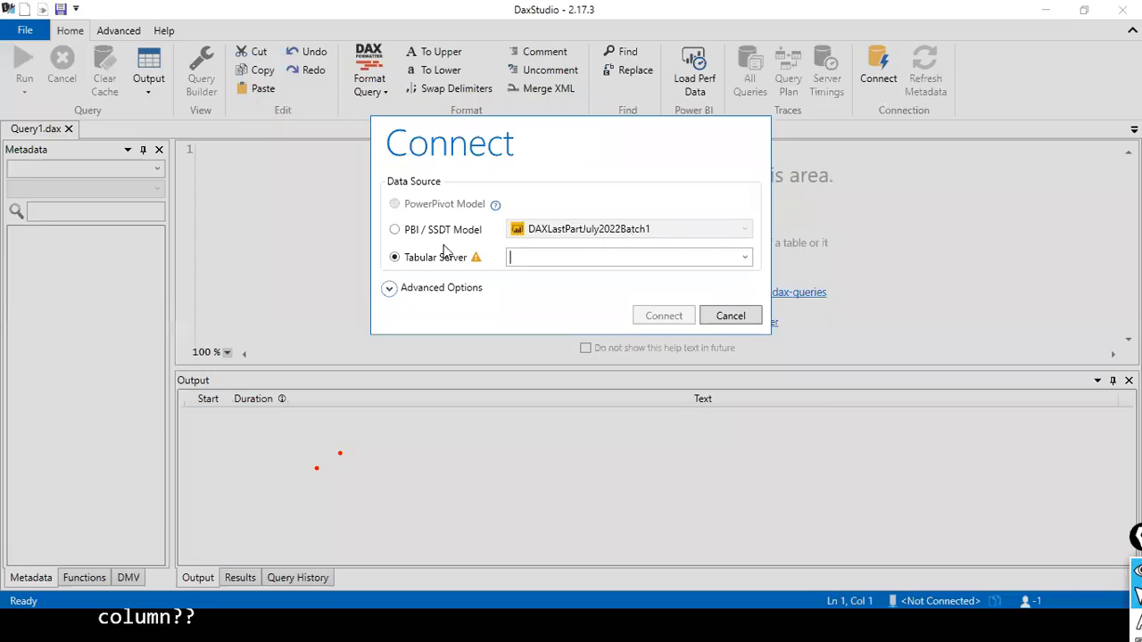
# - Connect to the PBI / SSDT model DAXLastPartJuly2022Batch1 as the data source
pyautogui.click(398, 229)
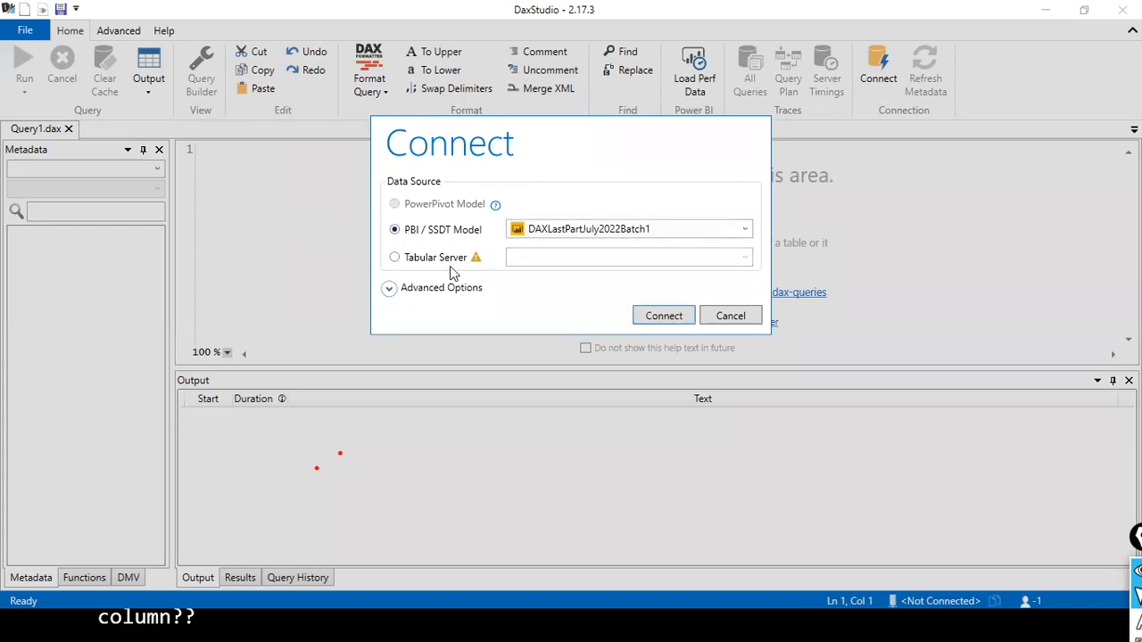
pyautogui.click(745, 230)
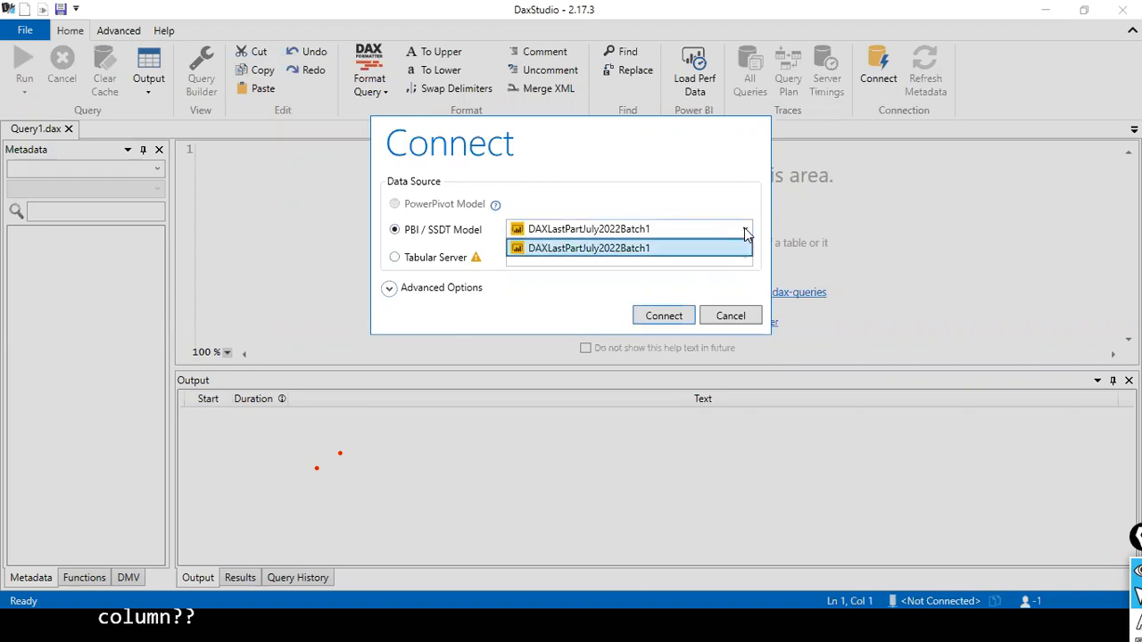
pyautogui.click(624, 248)
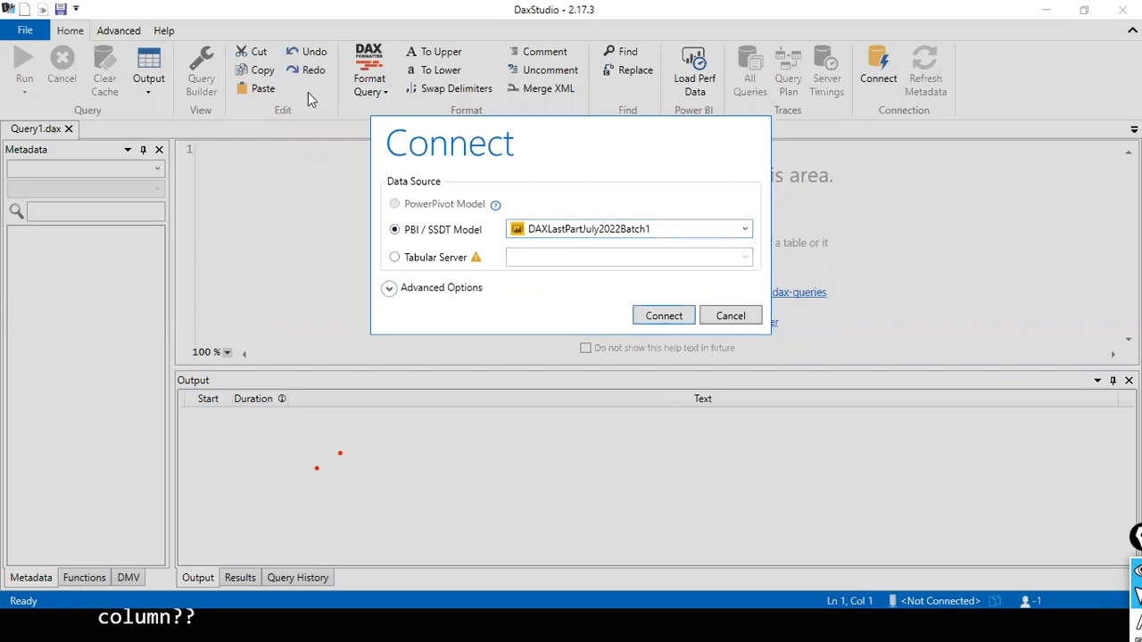
pyautogui.hotkey('alt', 'Tab')
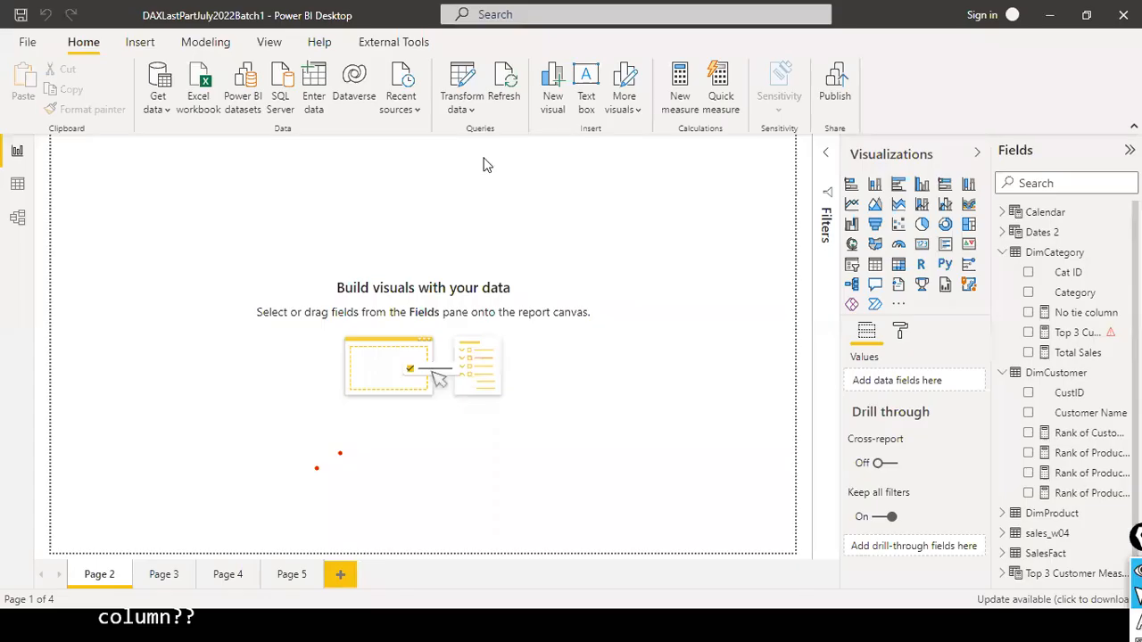
pyautogui.hotkey('alt', 'Tab')
pyautogui.click(746, 232)
pyautogui.click(662, 254)
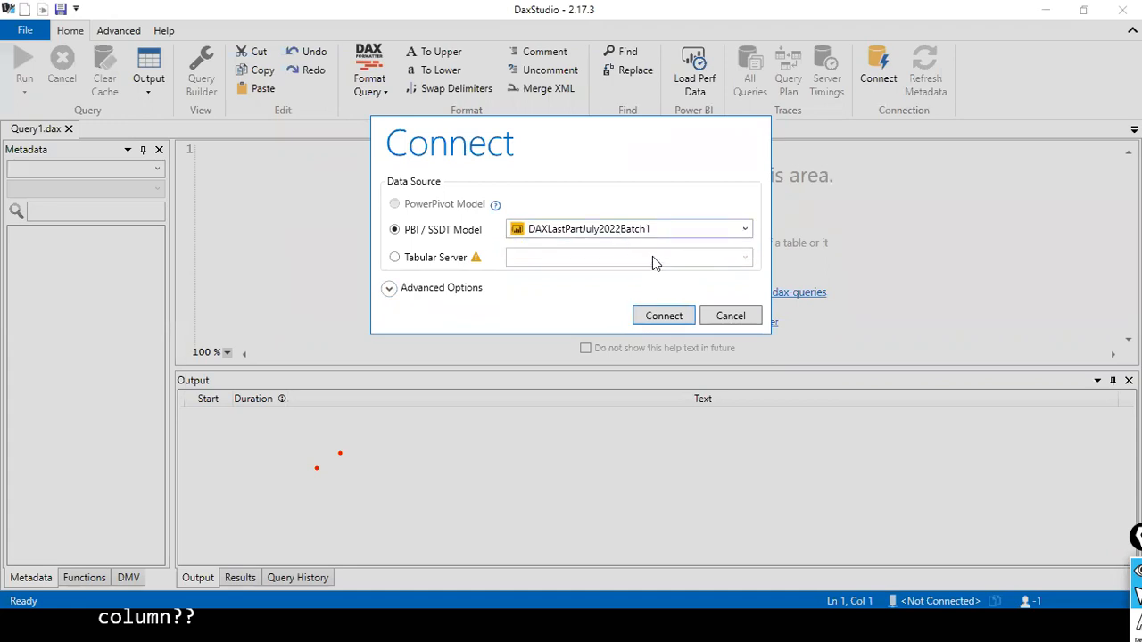
pyautogui.click(661, 317)
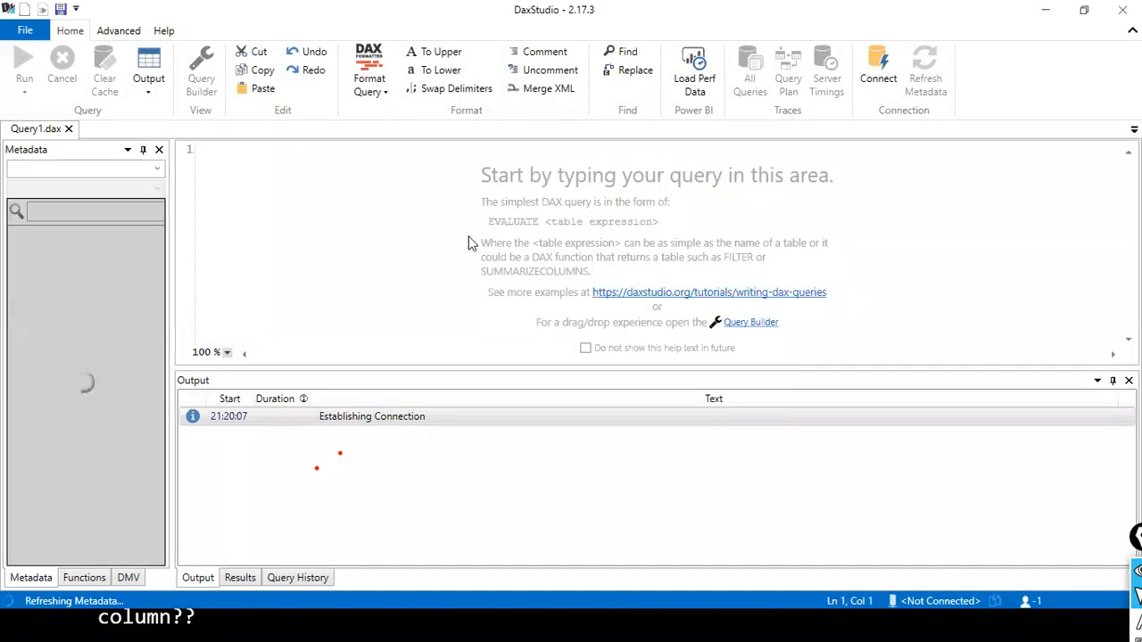
# - Compare the table list in Power BI Desktop, with DimCategory and DimCustomer collapsed, against the tables in the DAX Studio metadata
pyautogui.hotkey('alt', 'Tab')
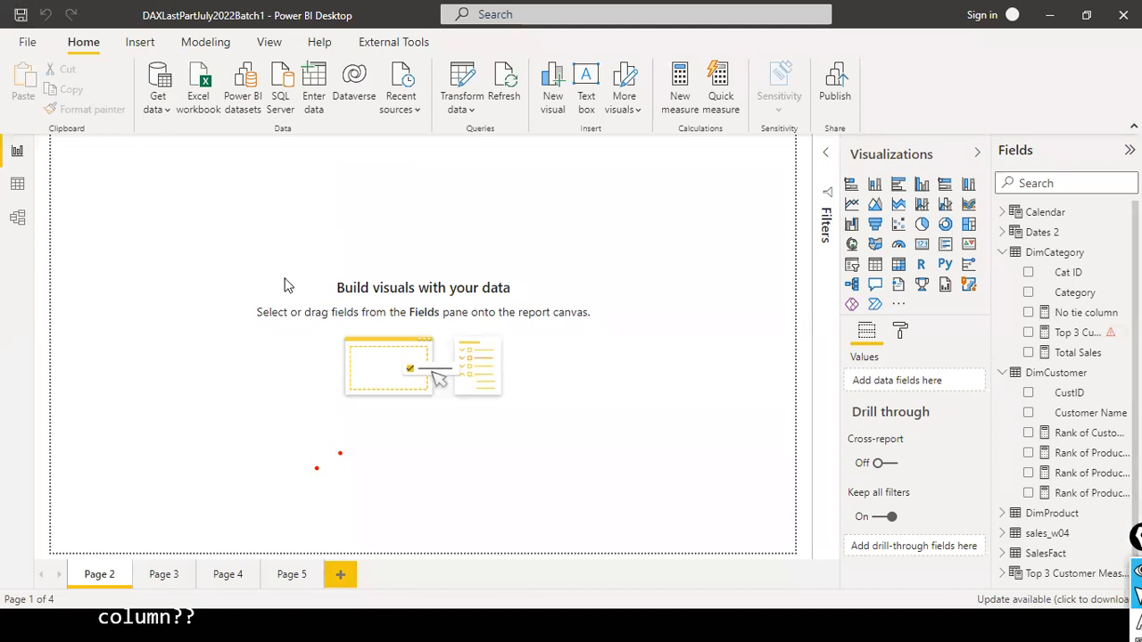
pyautogui.hotkey('alt', 'Tab')
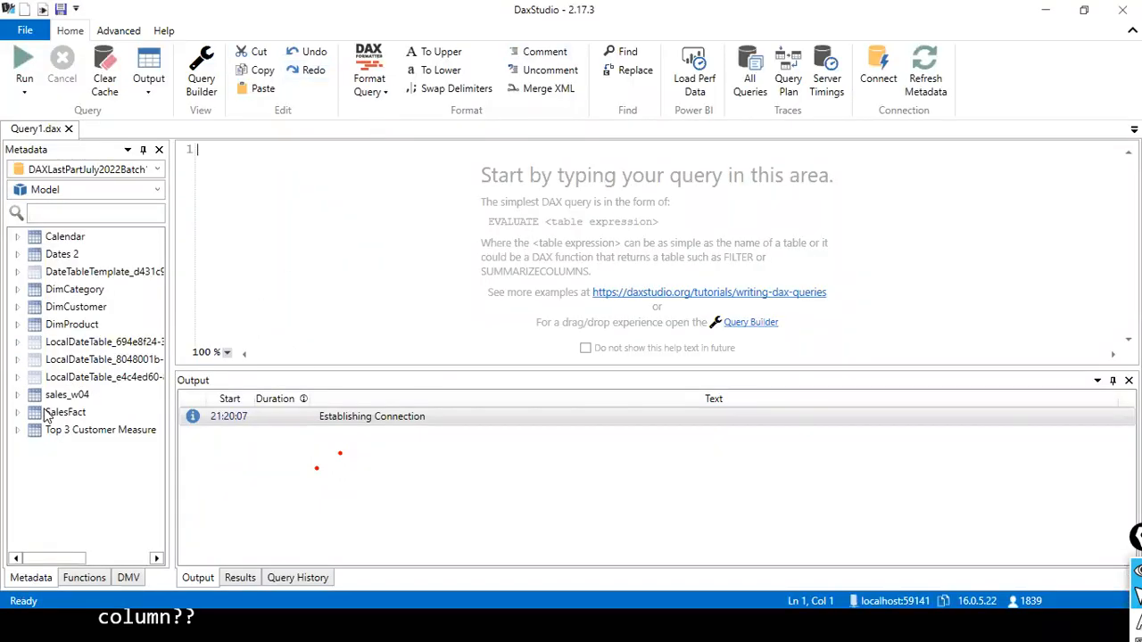
pyautogui.hotkey('alt', 'Tab')
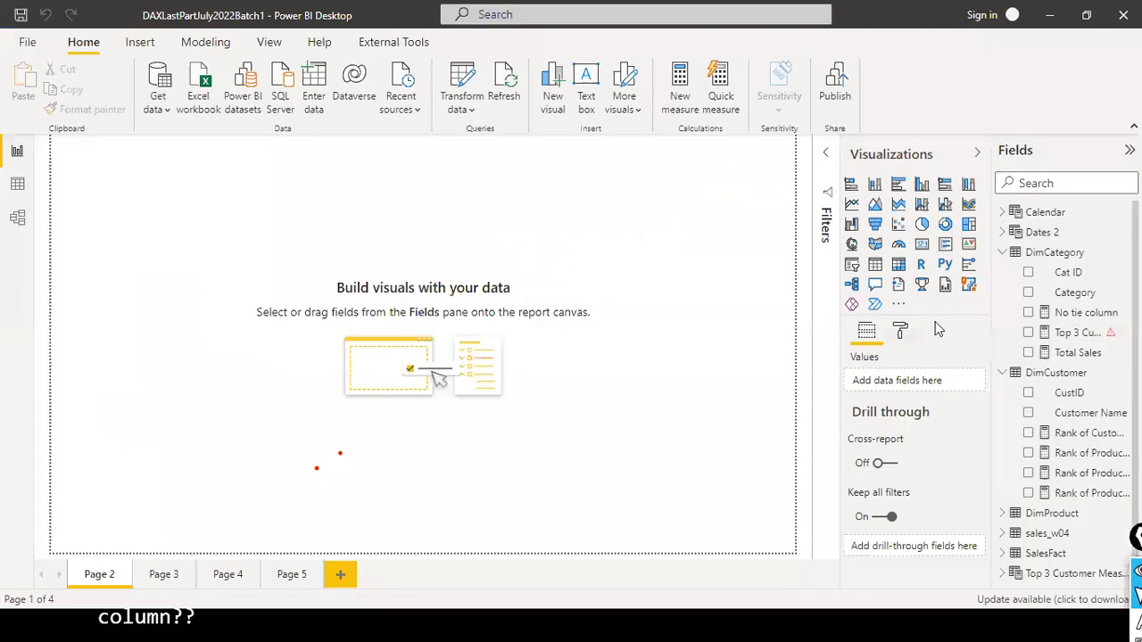
pyautogui.click(1002, 252)
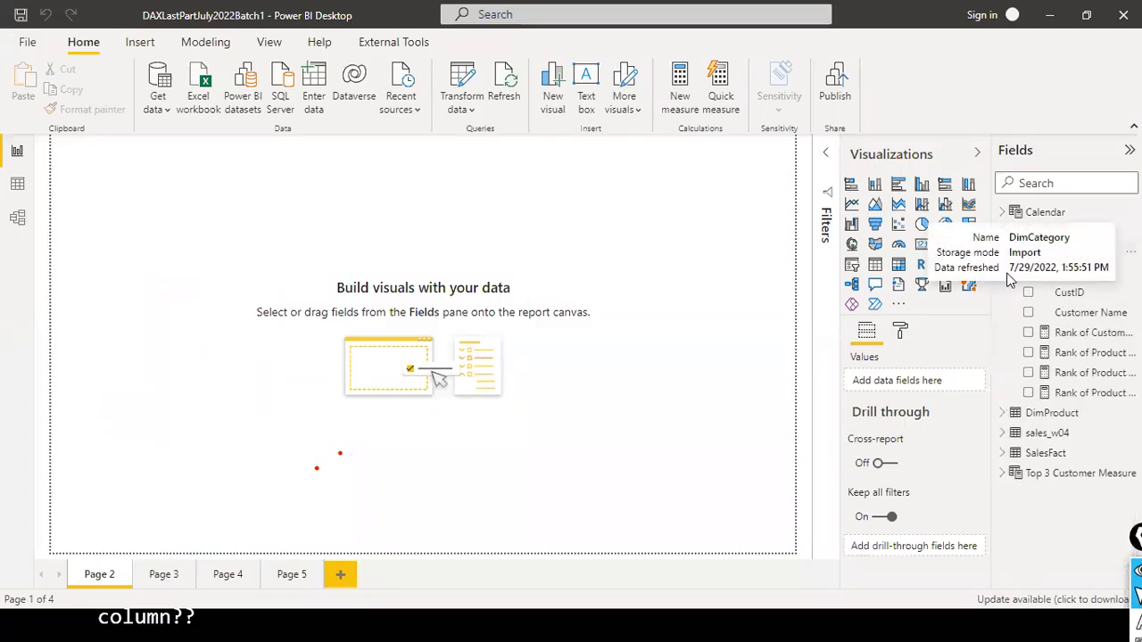
pyautogui.click(1002, 274)
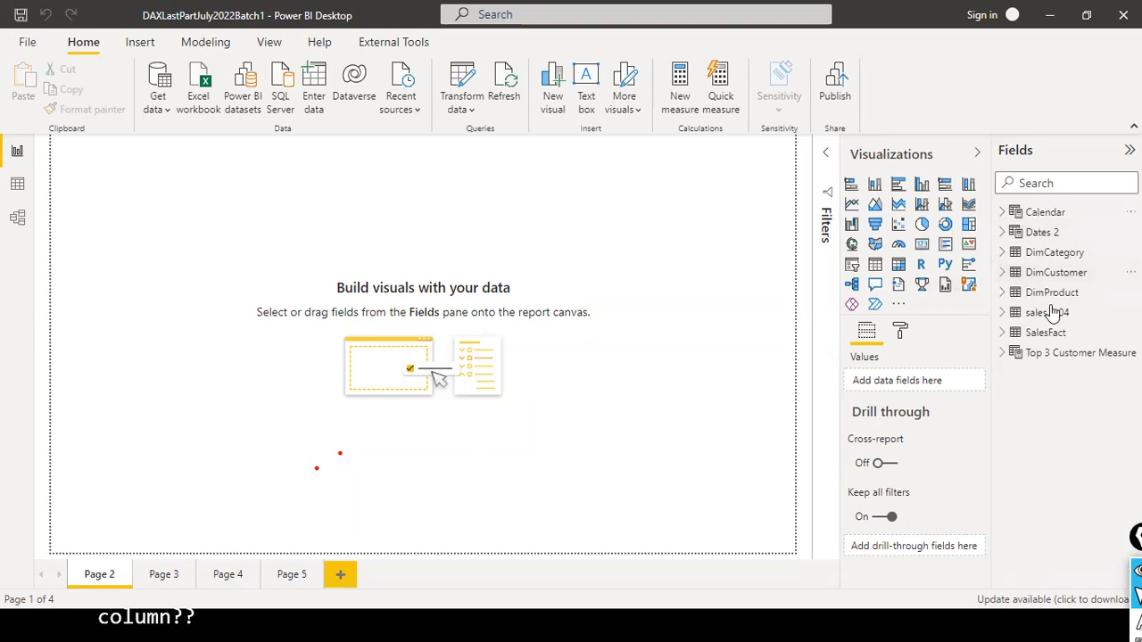
pyautogui.hotkey('alt', 'Tab')
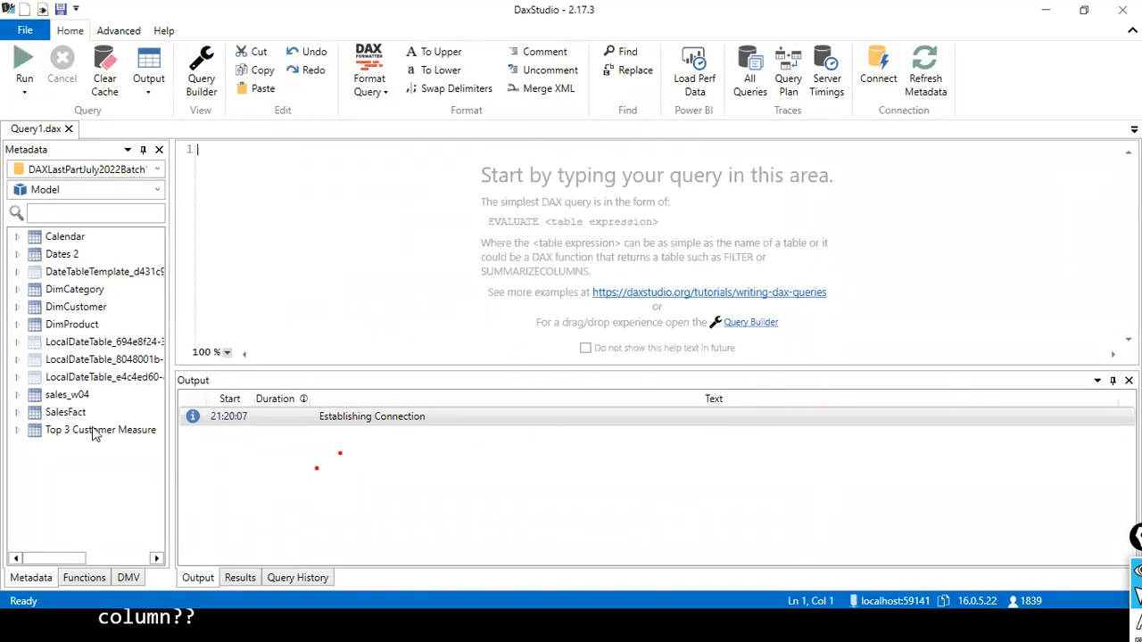
pyautogui.hotkey('alt', 'Tab')
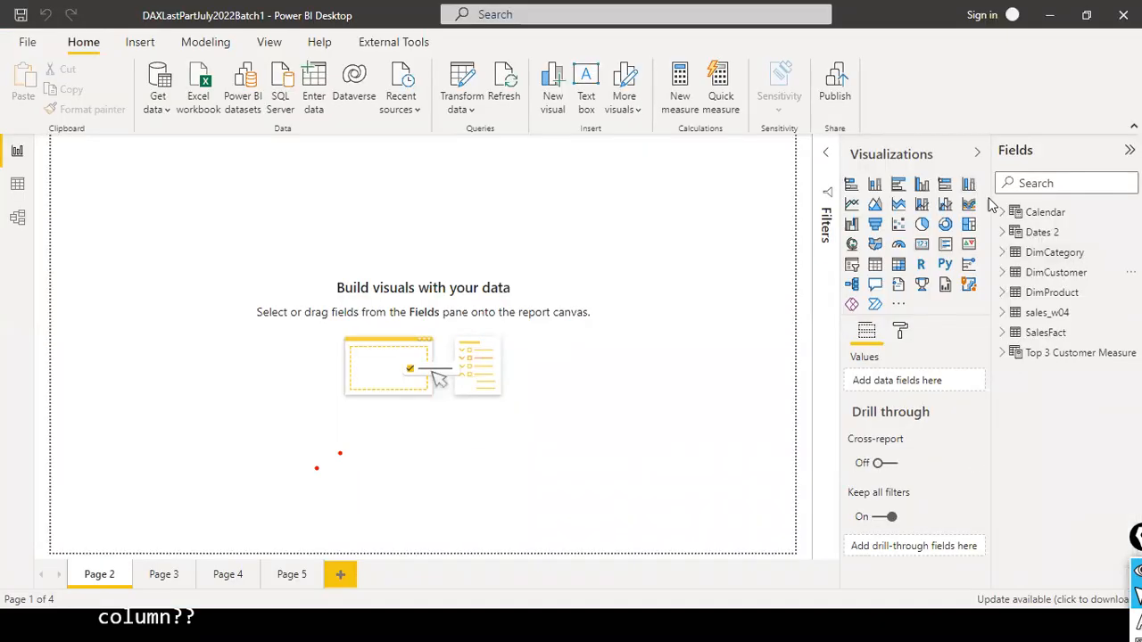
pyautogui.hotkey('alt', 'Tab')
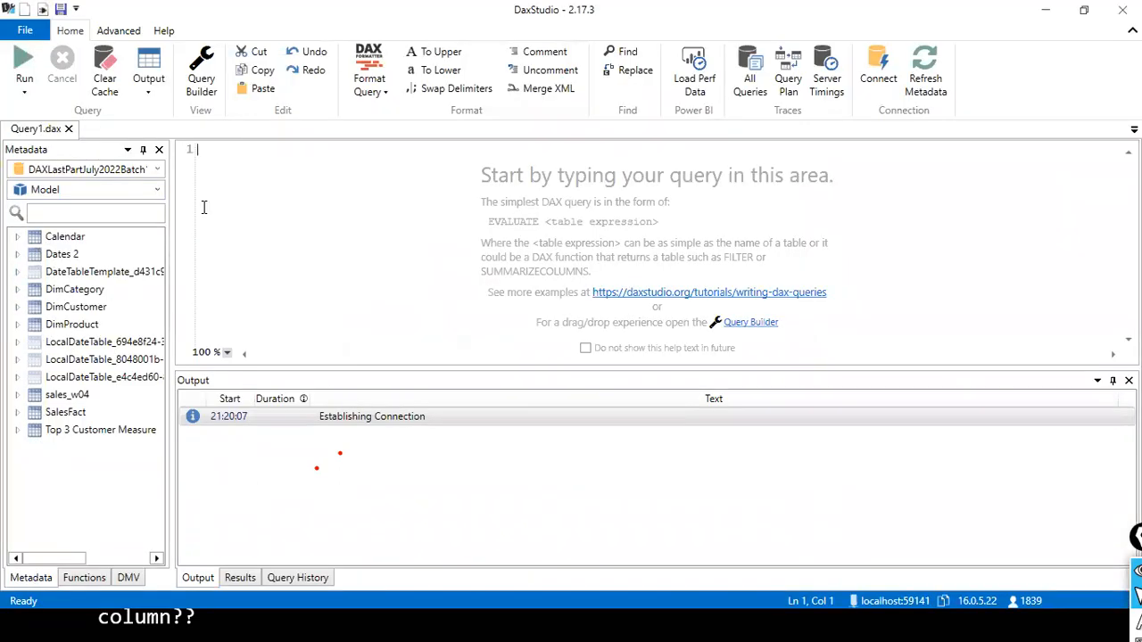
pyautogui.hotkey('alt', 'Tab')
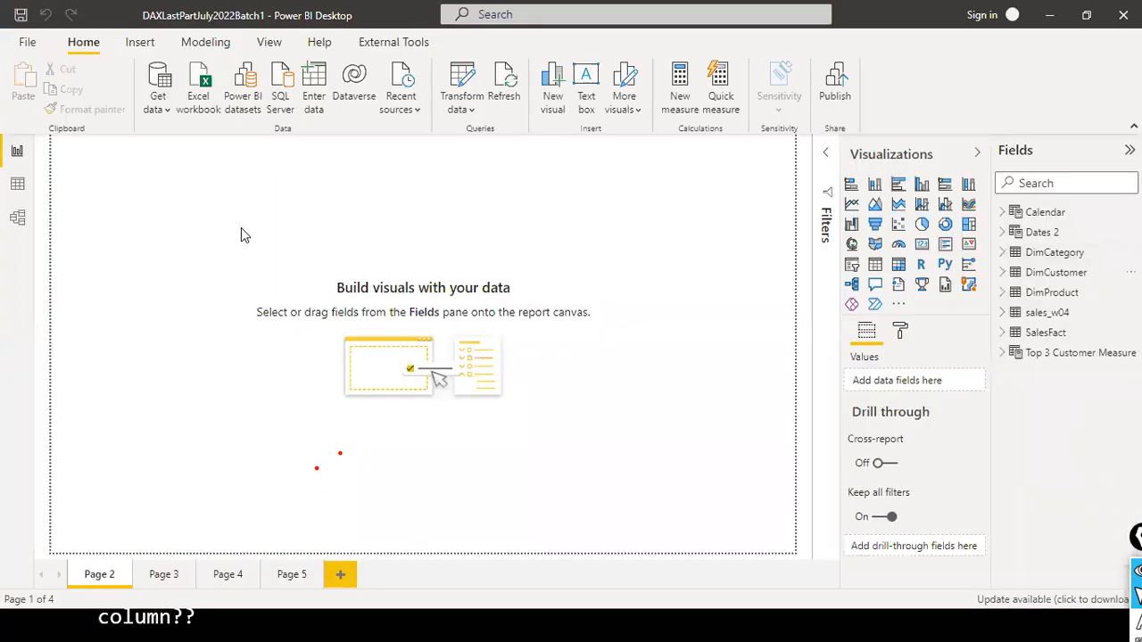
# - Switch to the PowerPoint presentation, leave the slide show and open slide 238 with the Summarize query
pyautogui.hotkey('alt', 'Tab')
pyautogui.hotkey('alt', 'Tab')
pyautogui.hotkey('alt', 'Tab')
pyautogui.hotkey('alt', 'Tab')
pyautogui.press('Escape')
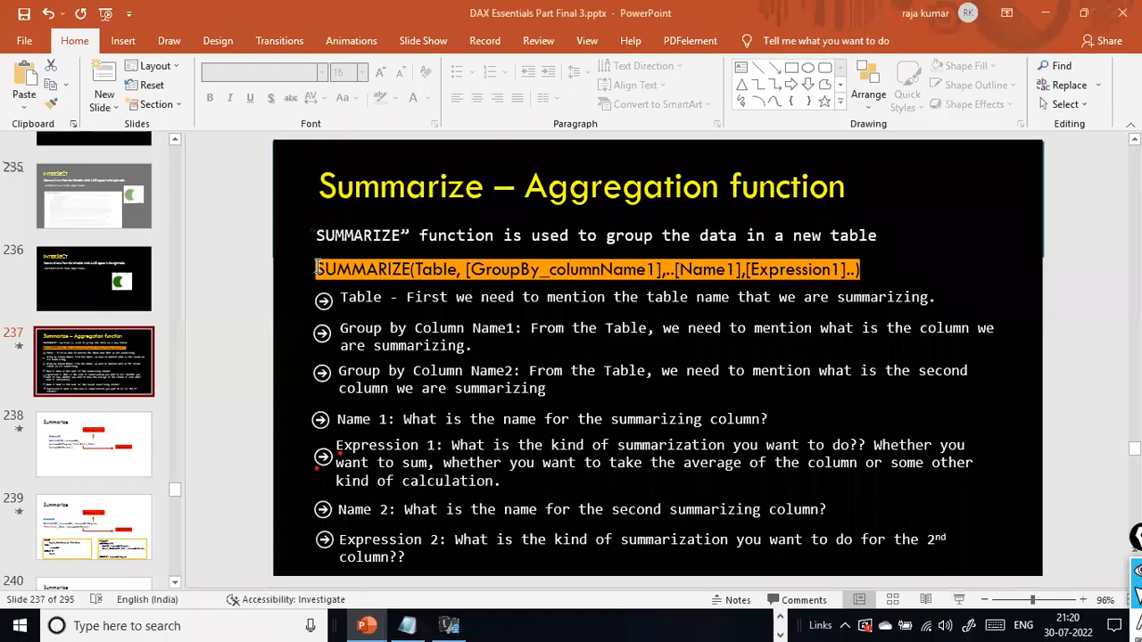
pyautogui.click(150, 443)
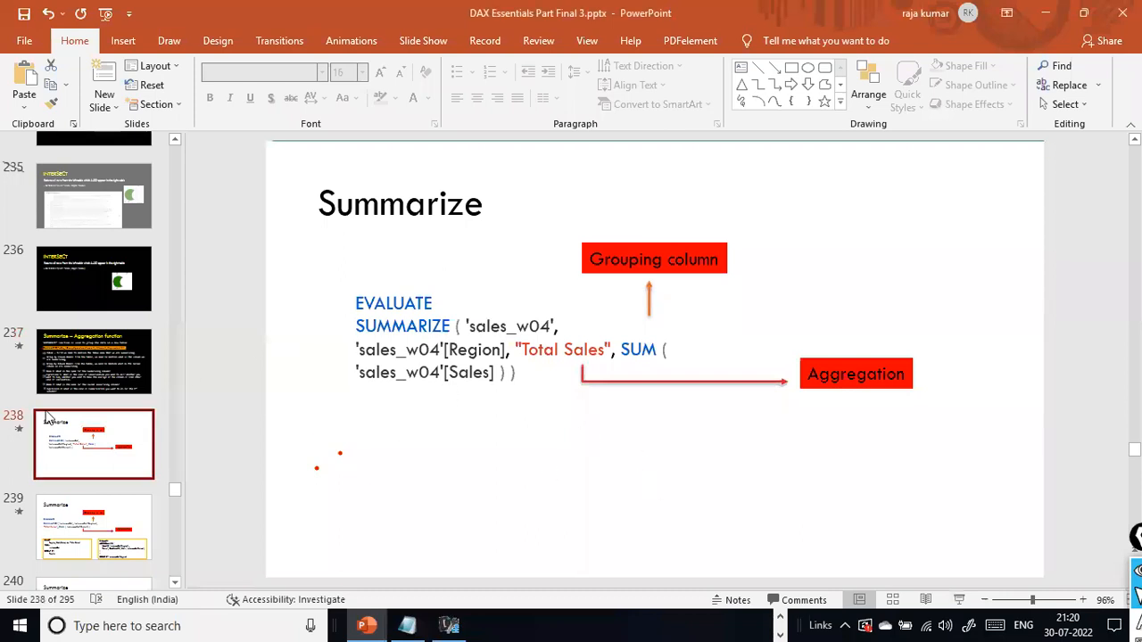
# - Widen the query text box on the Summarize slide so the Region column reference sits on the SUMMARIZE line
pyautogui.click(574, 352)
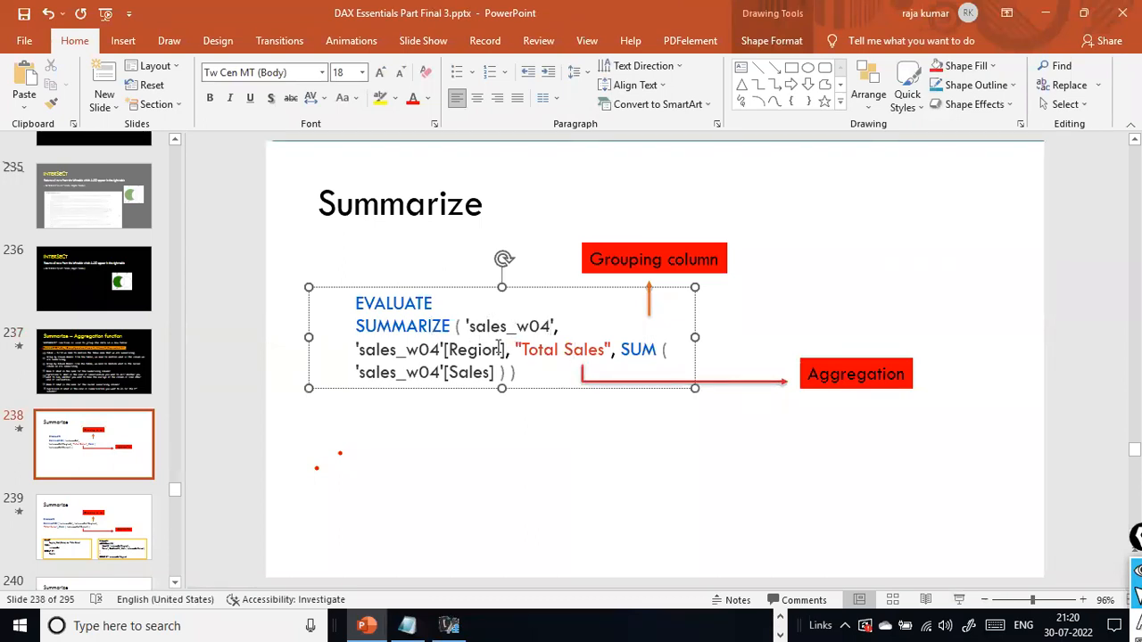
pyautogui.moveTo(503, 349); pyautogui.dragTo(414, 344)
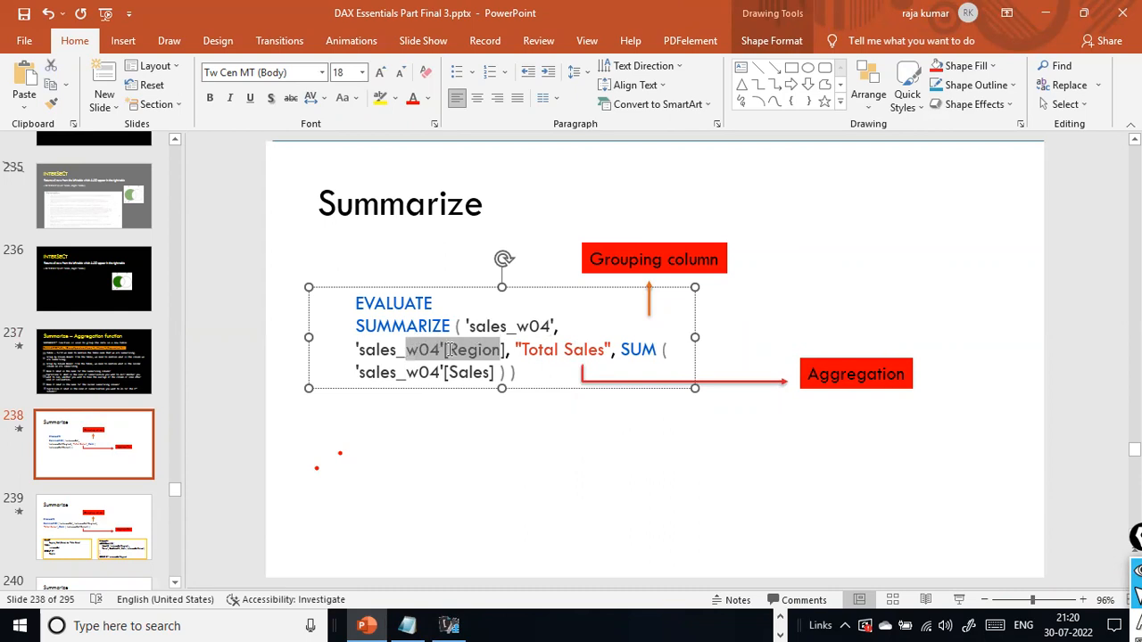
pyautogui.moveTo(691, 344); pyautogui.dragTo(1004, 289)
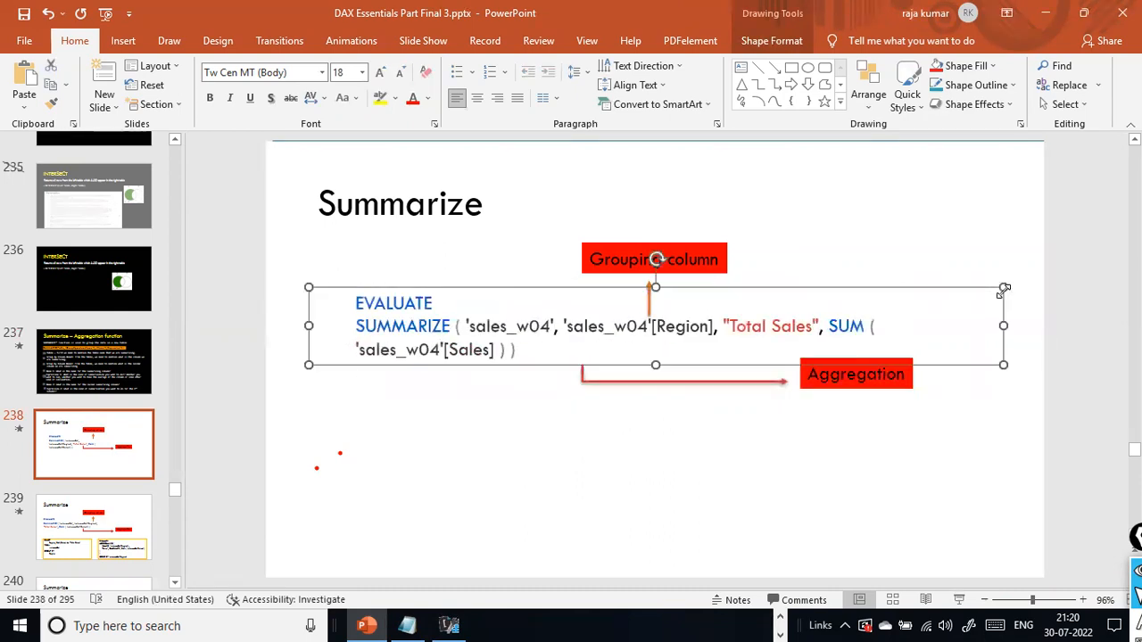
pyautogui.click(807, 412)
pyautogui.click(625, 327)
pyautogui.click(703, 327)
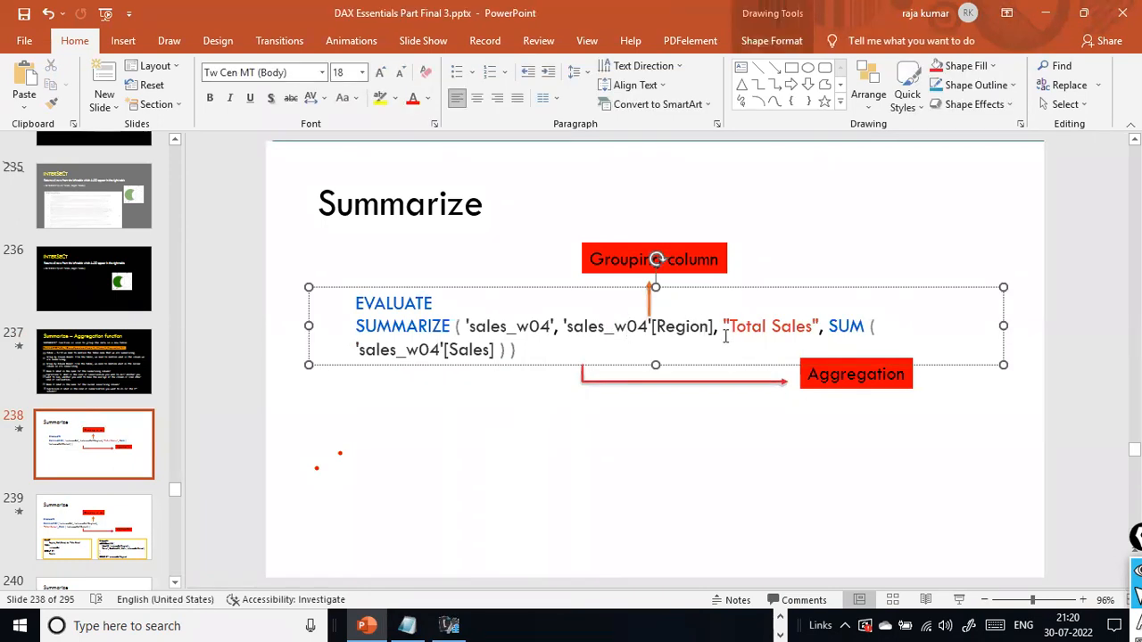
# - Move the Aggregation label and its arrow below the "Total Sales" expression, and save the presentation
pyautogui.click(862, 387)
pyautogui.moveTo(864, 389); pyautogui.dragTo(870, 477)
pyautogui.moveTo(739, 385); pyautogui.dragTo(821, 421)
pyautogui.click(735, 434)
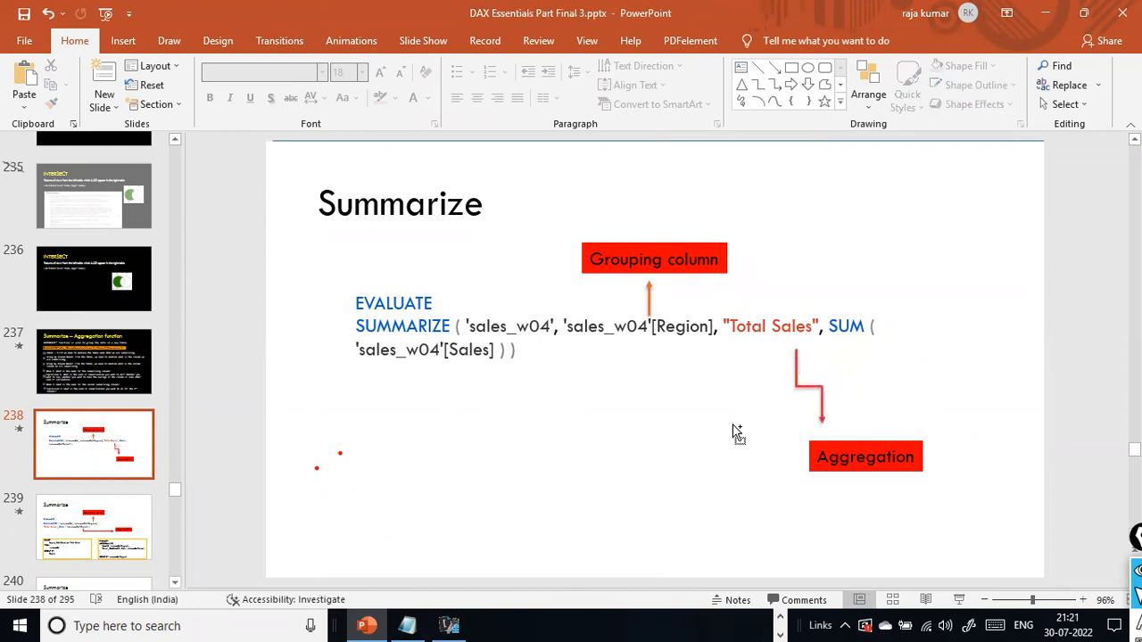
pyautogui.hotkey('ctrl', 's')
# - Copy the whole SUMMARIZE query from the slide and paste it into the DAX Studio query editor
pyautogui.click(575, 329)
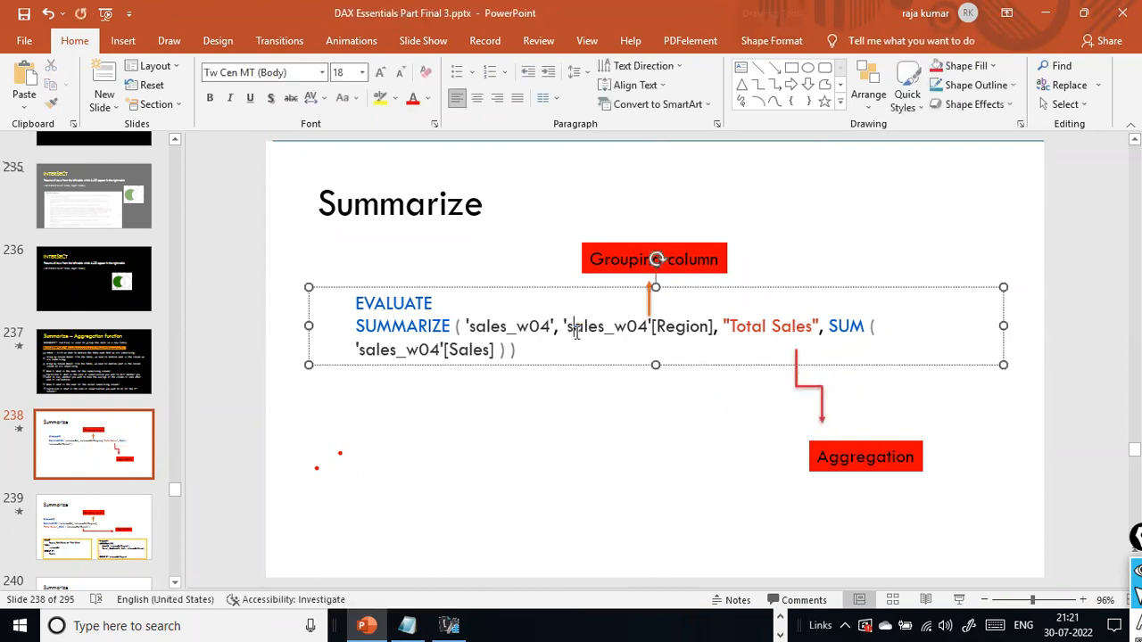
pyautogui.hotkey('ctrl', 'a')
pyautogui.hotkey('ctrl', 'c')
pyautogui.hotkey('alt', 'Tab')
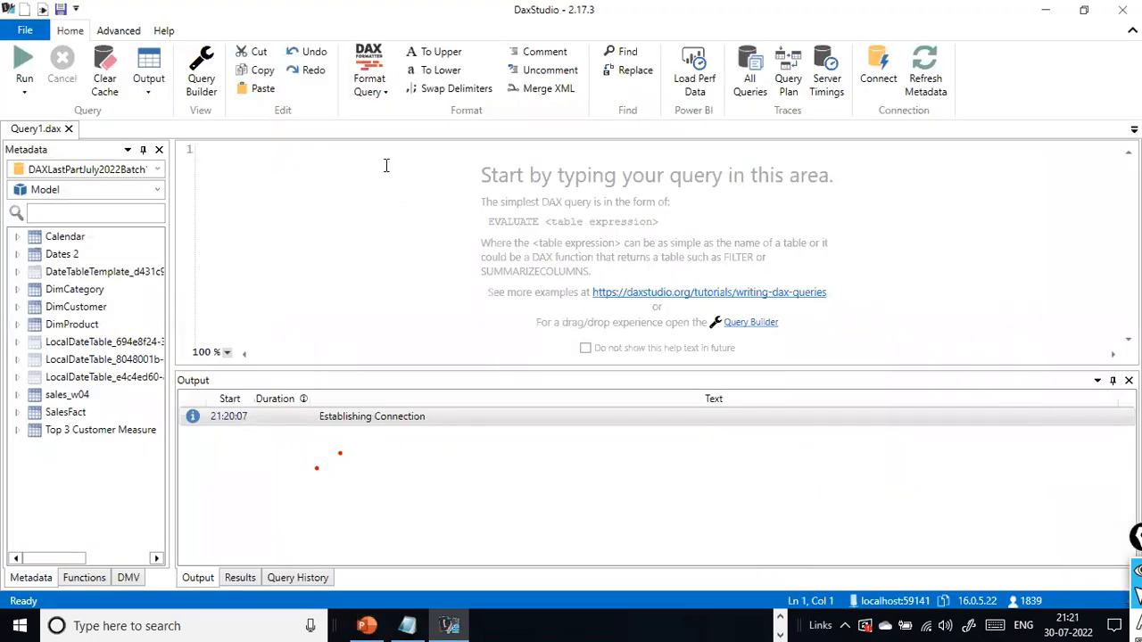
pyautogui.hotkey('alt', 'Tab')
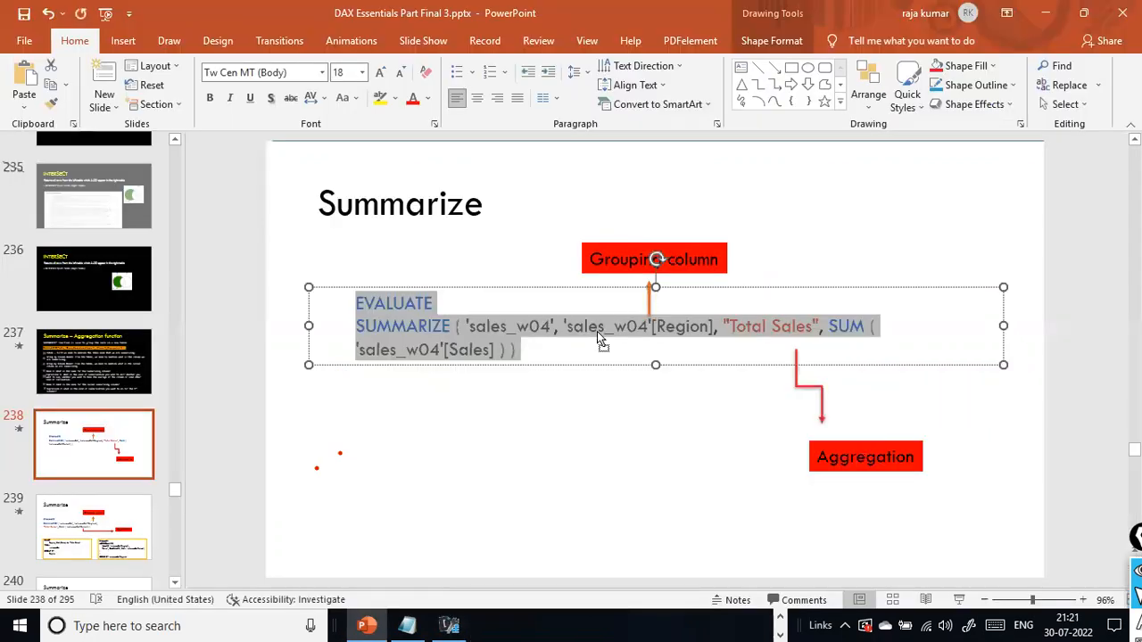
pyautogui.rightClick(597, 331)
pyautogui.click(658, 280)
pyautogui.hotkey('alt', 'Tab')
pyautogui.hotkey('ctrl', 'v')
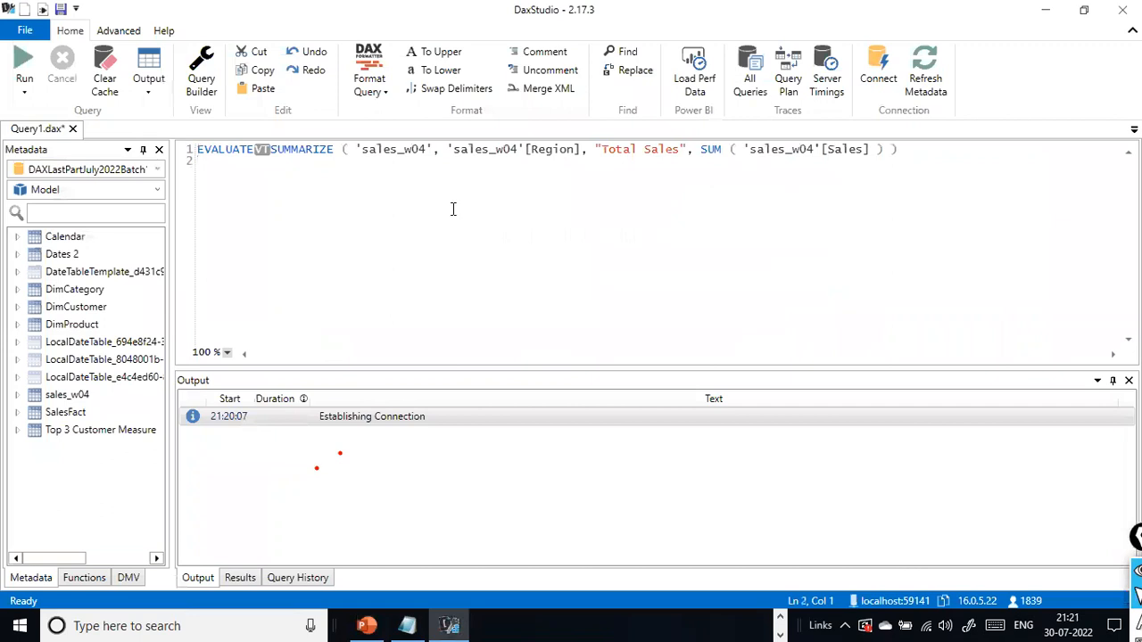
# - Replace the stray VT character after EVALUATE with a line break so SUMMARIZE starts on its own line
pyautogui.click(270, 149)
pyautogui.press('BackSpace')
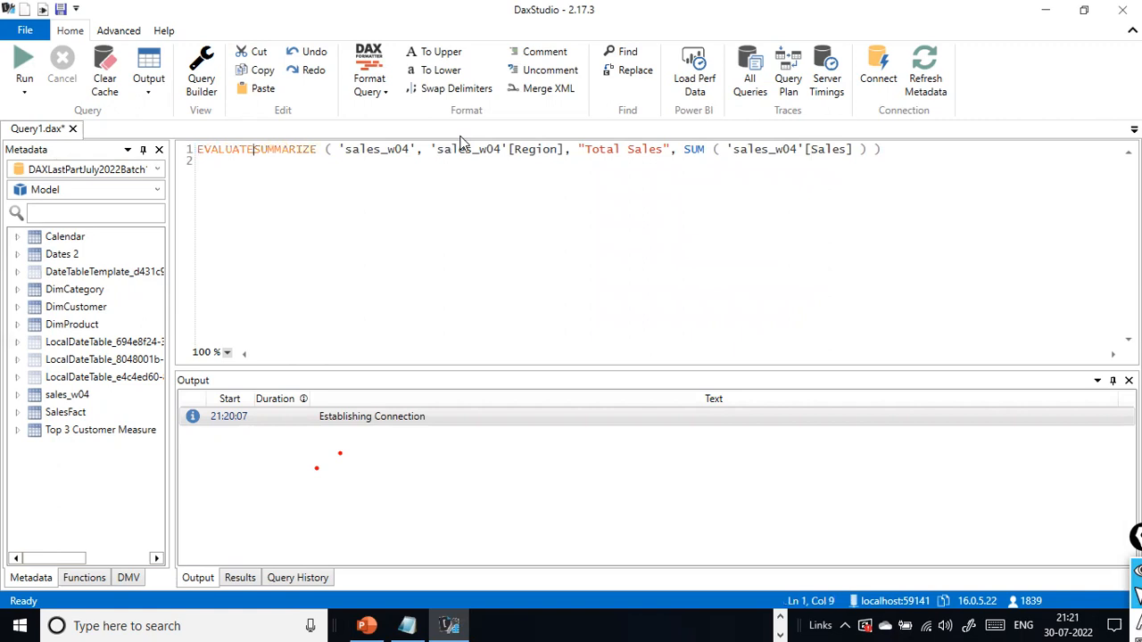
pyautogui.press('Return')
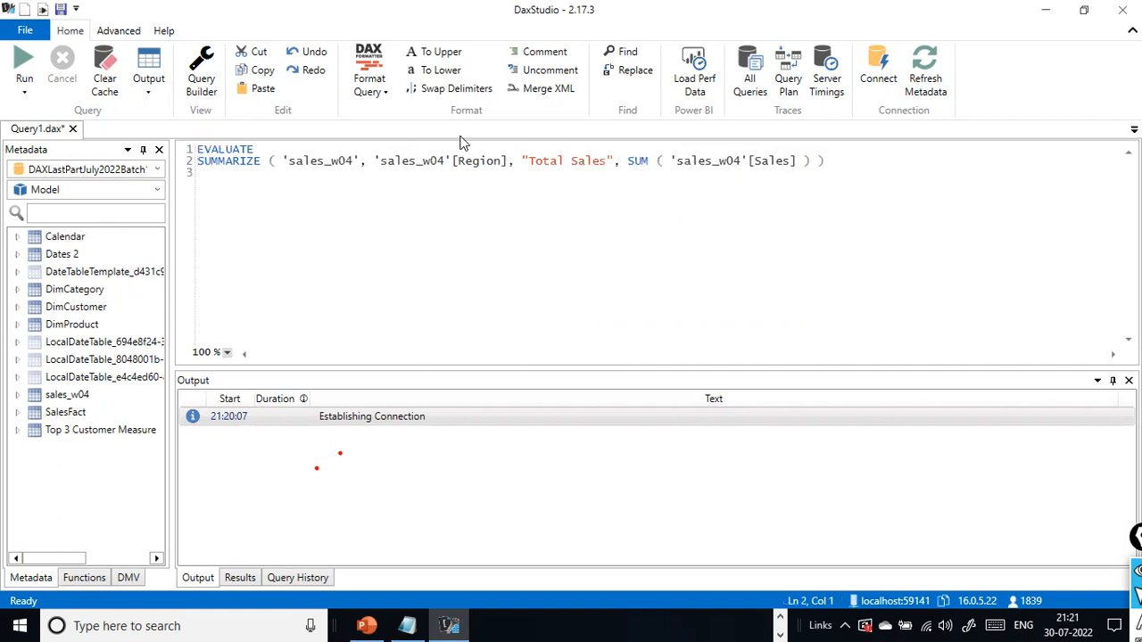
# - Format the whole query with the short line layout, then apply the default long line layout
pyautogui.hotkey('ctrl', 'a')
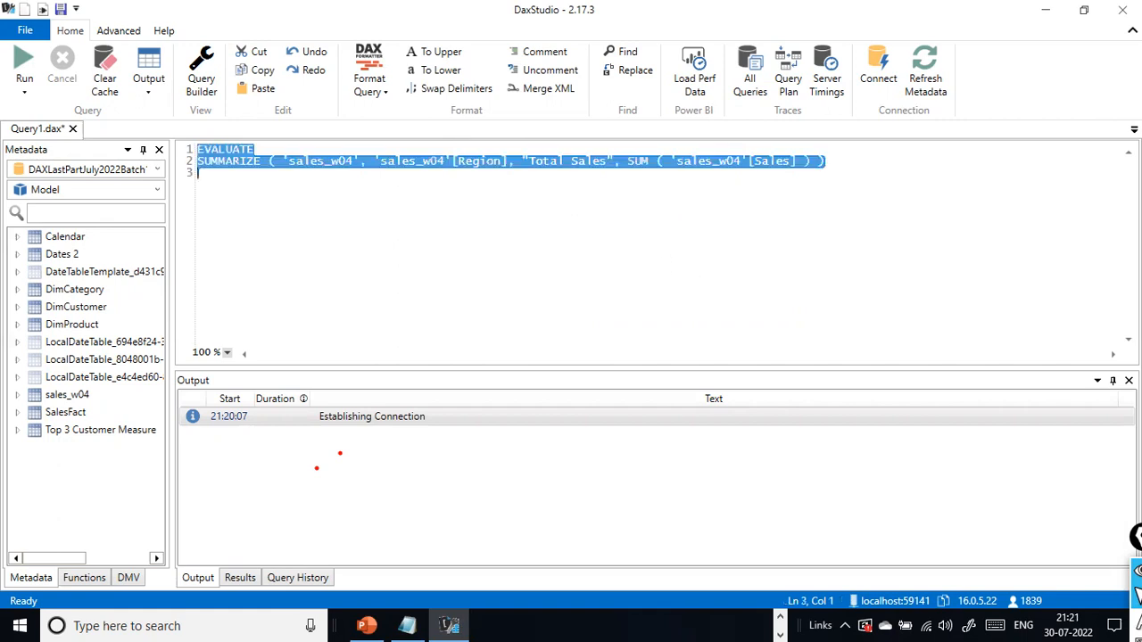
pyautogui.click(385, 93)
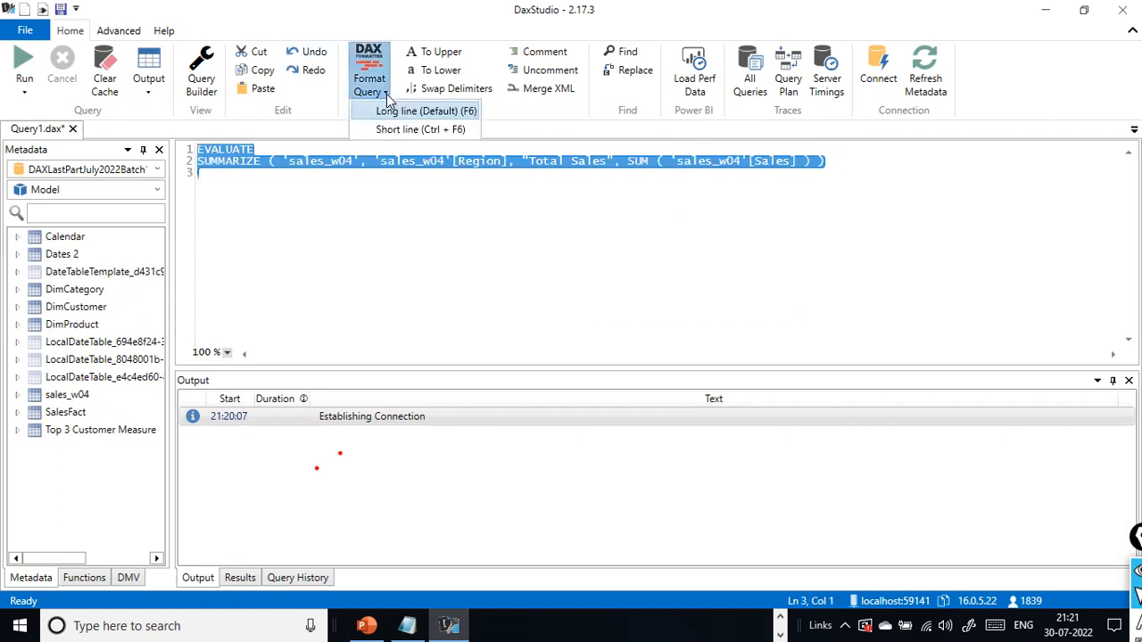
pyautogui.click(399, 130)
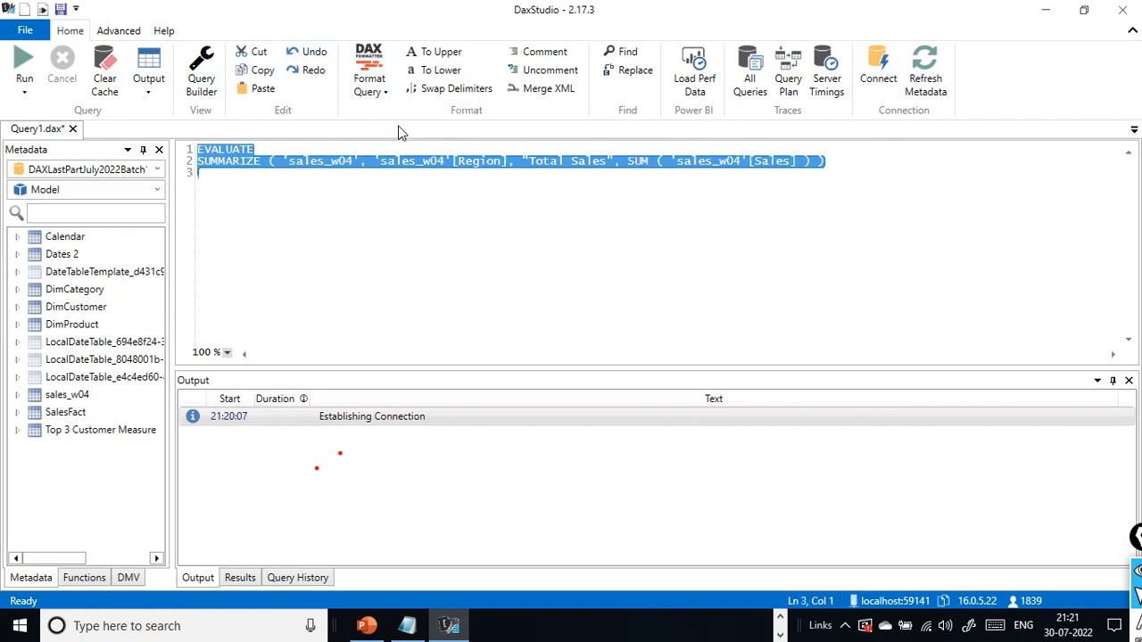
pyautogui.click(375, 96)
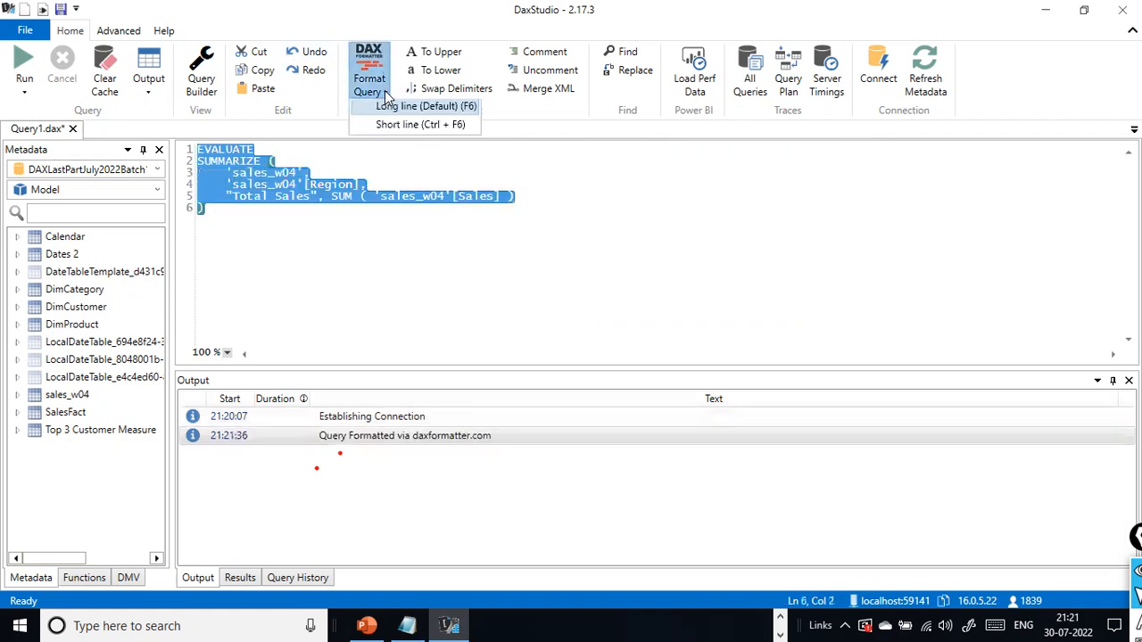
pyautogui.click(394, 115)
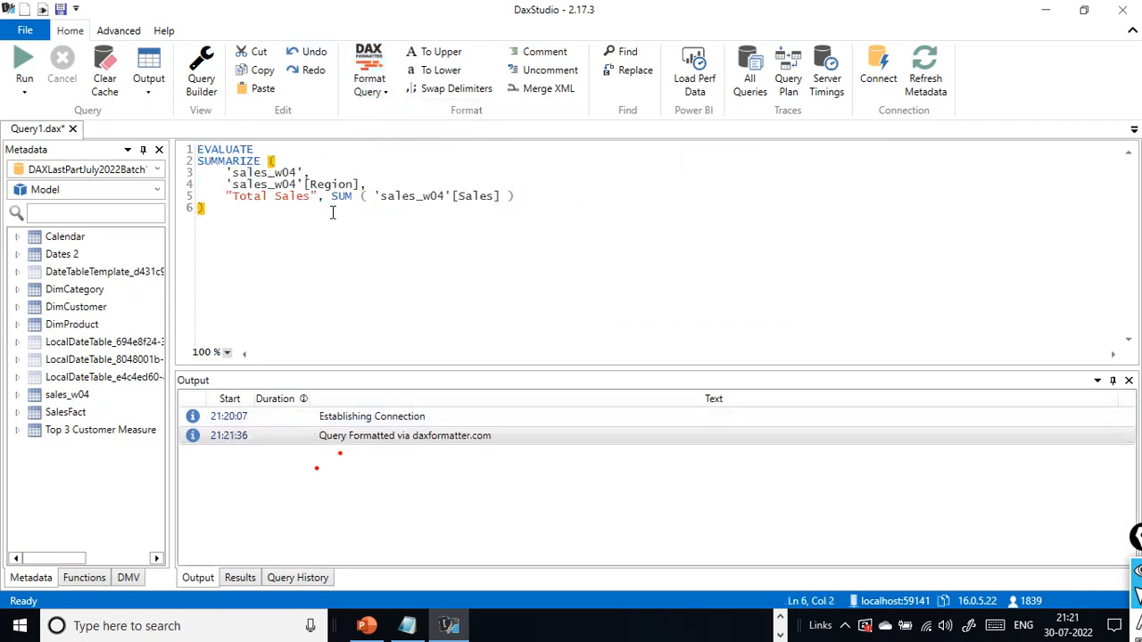
# - Review the SUM of Sales expression and run the complete SUMMARIZE query on sales_w04 for Total Sales by Region
pyautogui.click(331, 176)
pyautogui.moveTo(373, 197); pyautogui.dragTo(475, 196)
pyautogui.click(289, 198)
pyautogui.moveTo(330, 198); pyautogui.dragTo(506, 199)
pyautogui.click(459, 241)
pyautogui.moveTo(265, 259); pyautogui.dragTo(179, 150)
pyautogui.click(22, 71)
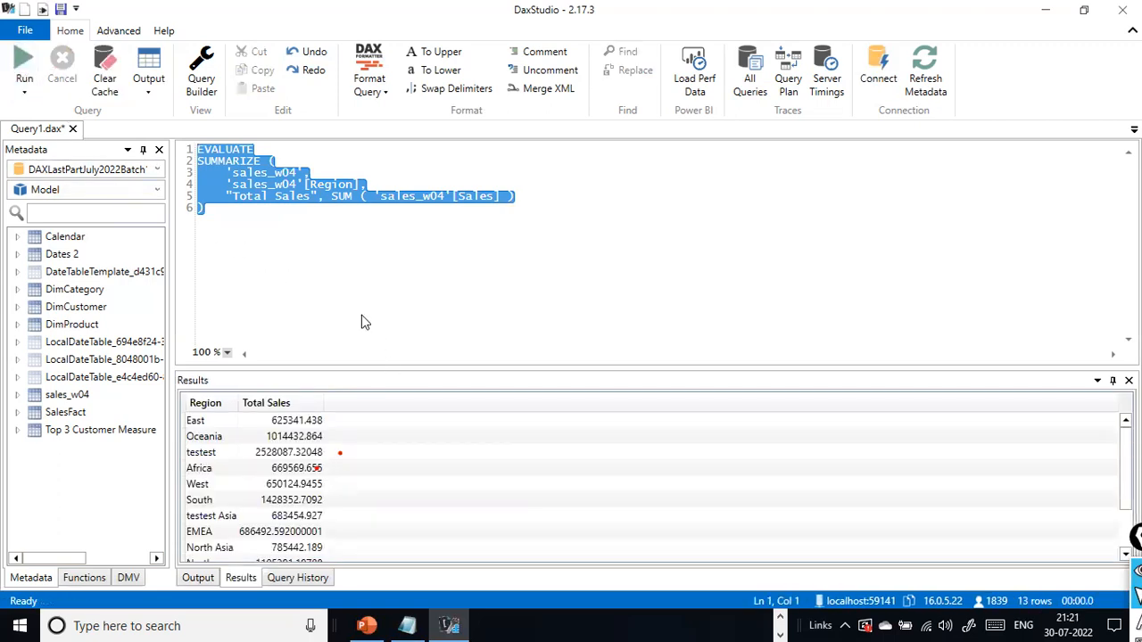
pyautogui.click(262, 239)
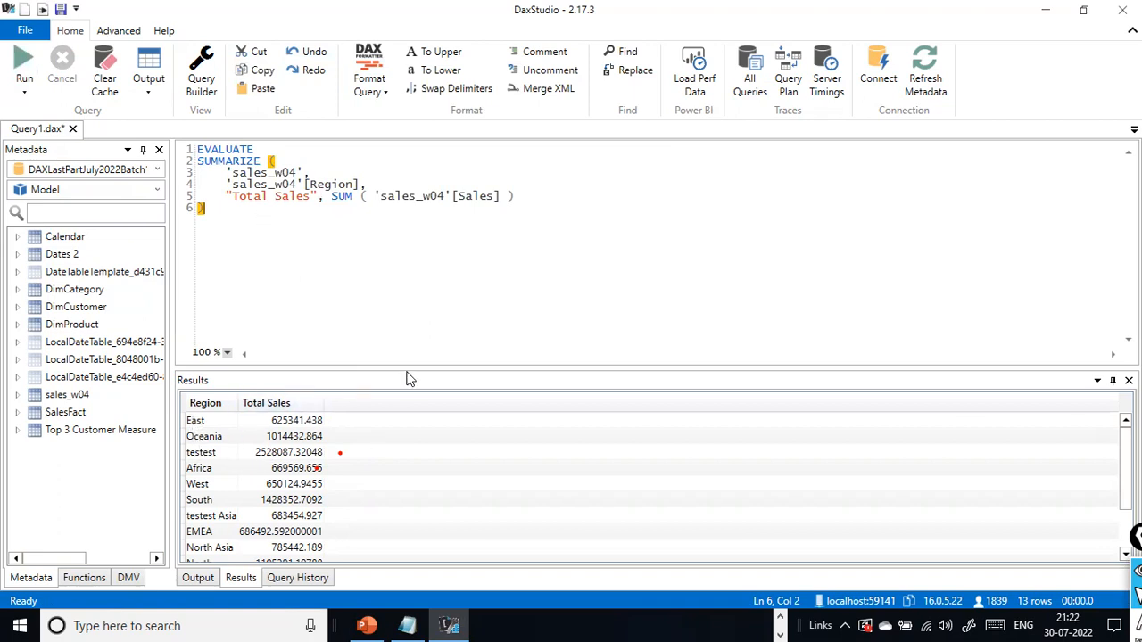
# - Enlarge the results pane and switch to PowerPoint to open slide 241 with the ROLLUP and ISSUBTOTAL query
pyautogui.moveTo(417, 374); pyautogui.dragTo(446, 302)
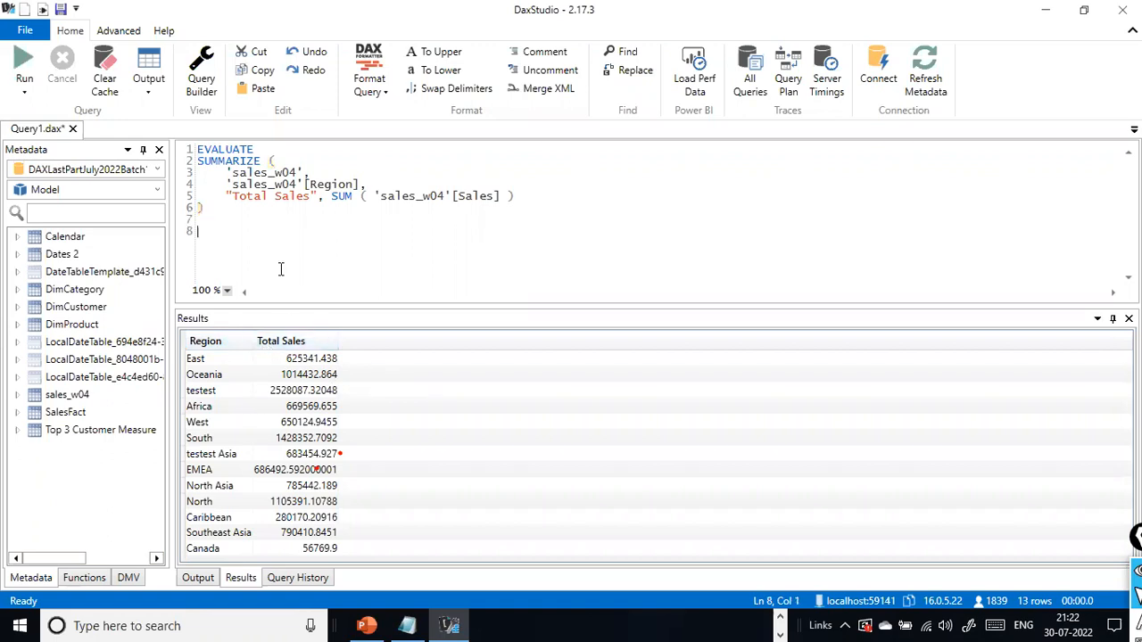
pyautogui.hotkey('alt', 'Tab')
pyautogui.click(18, 517)
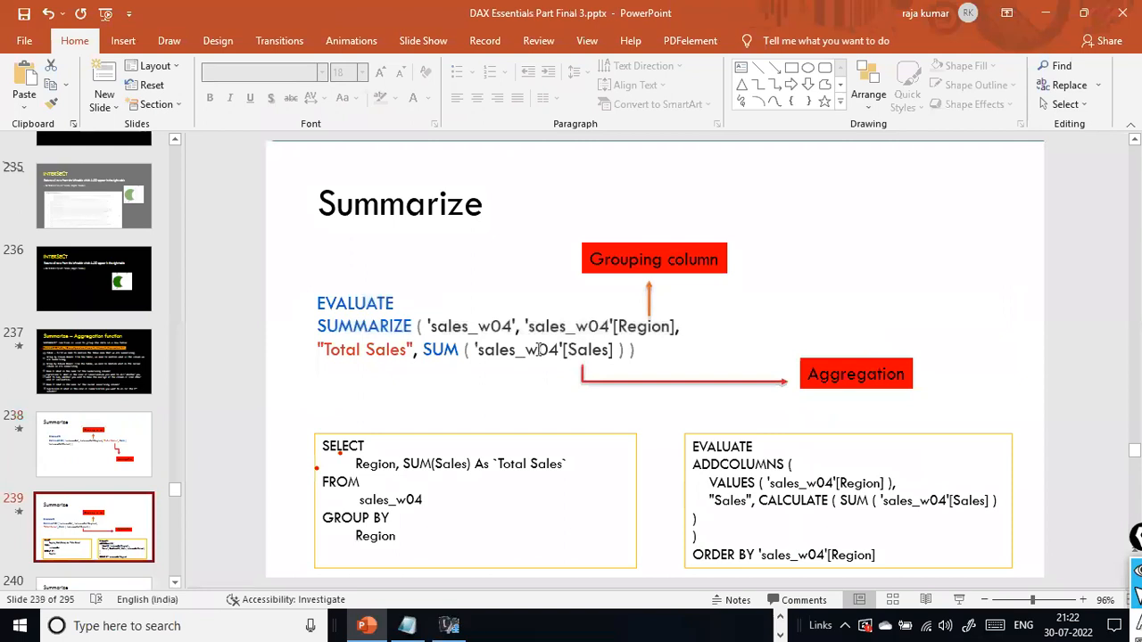
pyautogui.scroll(-1, 77, 438)
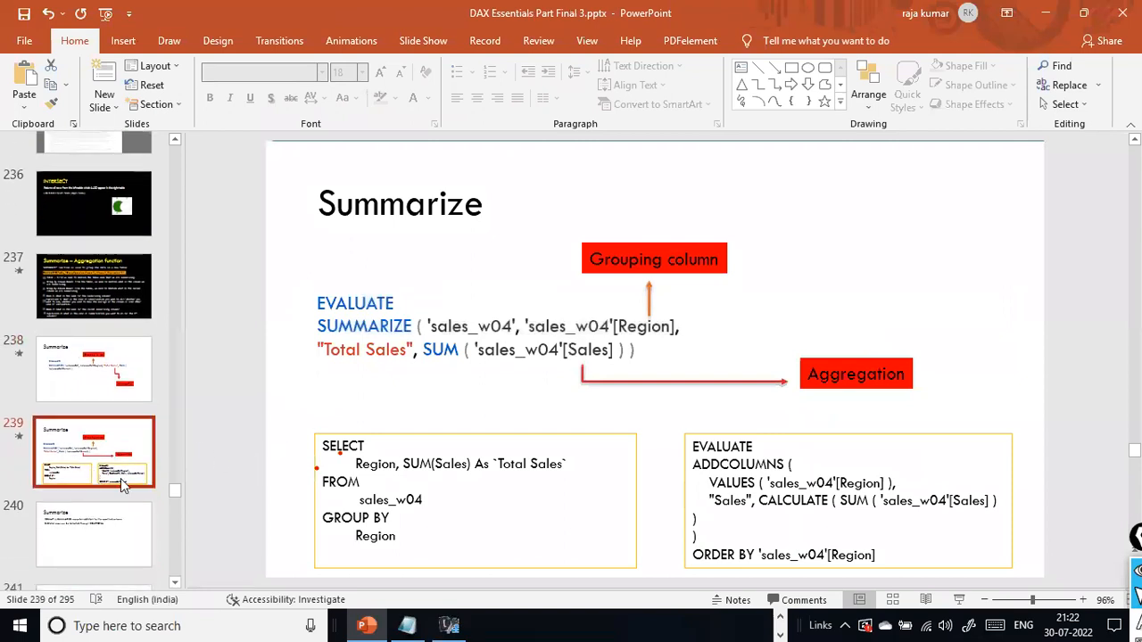
pyautogui.click(101, 533)
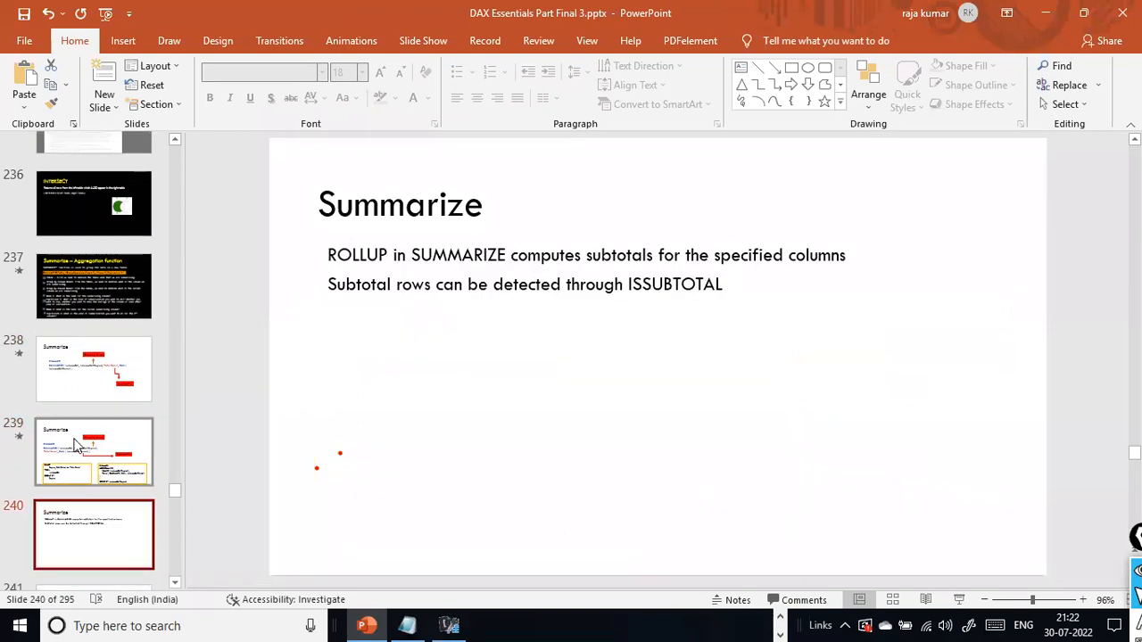
pyautogui.scroll(-2, 71, 437)
pyautogui.click(85, 473)
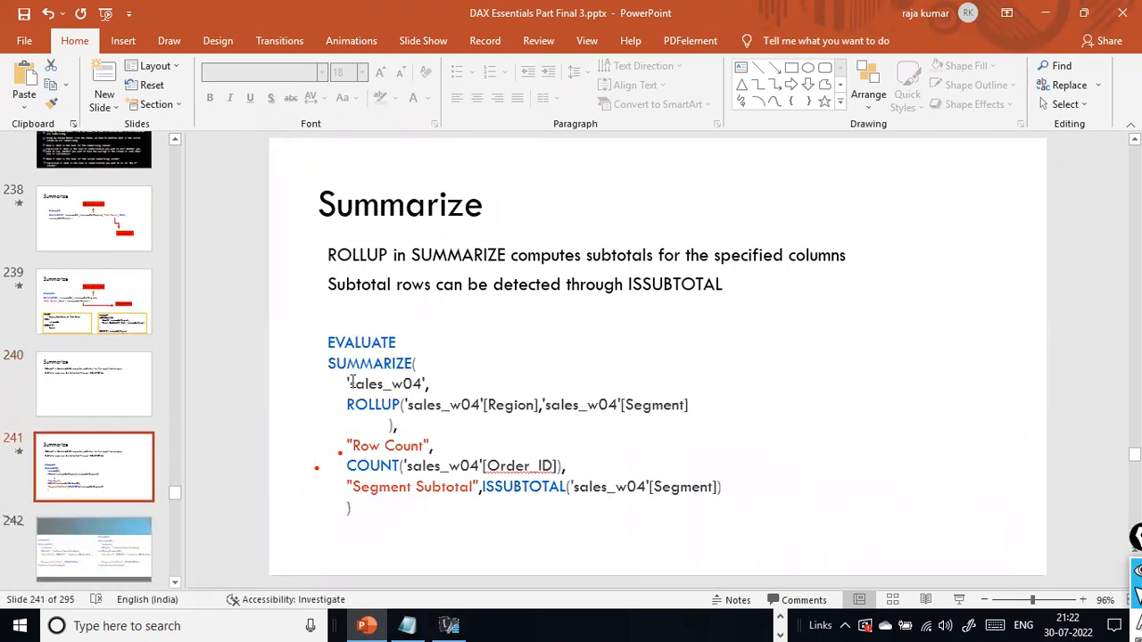
# - Copy the whole ROLLUP query from the slide and paste it below the first query in the DAX Studio editor
pyautogui.click(417, 412)
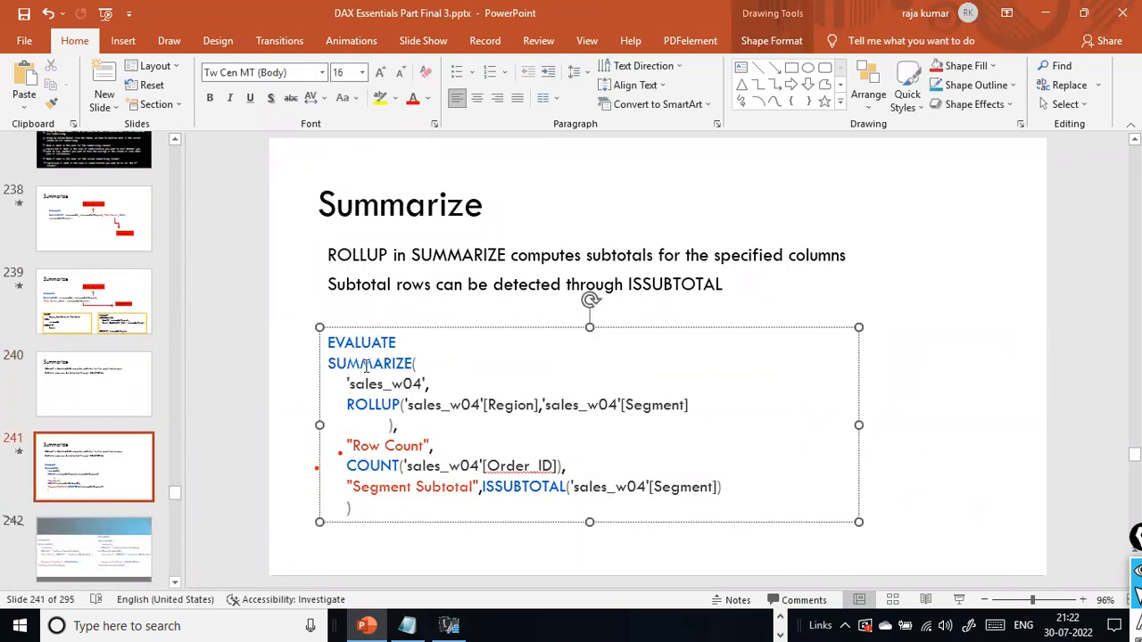
pyautogui.moveTo(383, 509); pyautogui.dragTo(323, 340)
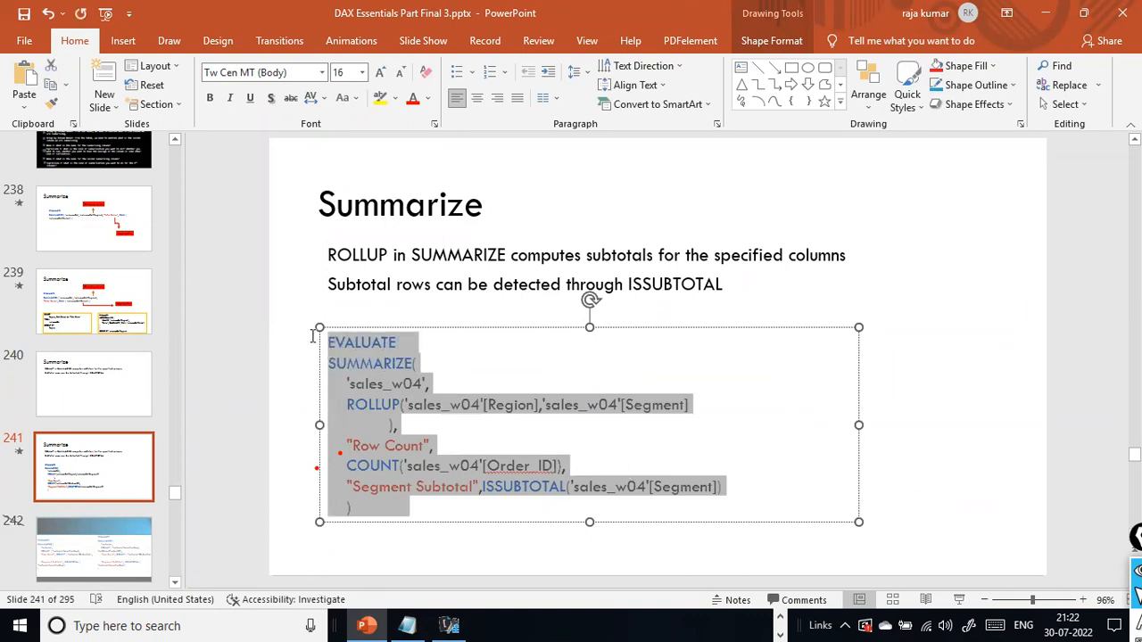
pyautogui.rightClick(383, 382)
pyautogui.click(461, 284)
pyautogui.hotkey('alt', 'Tab')
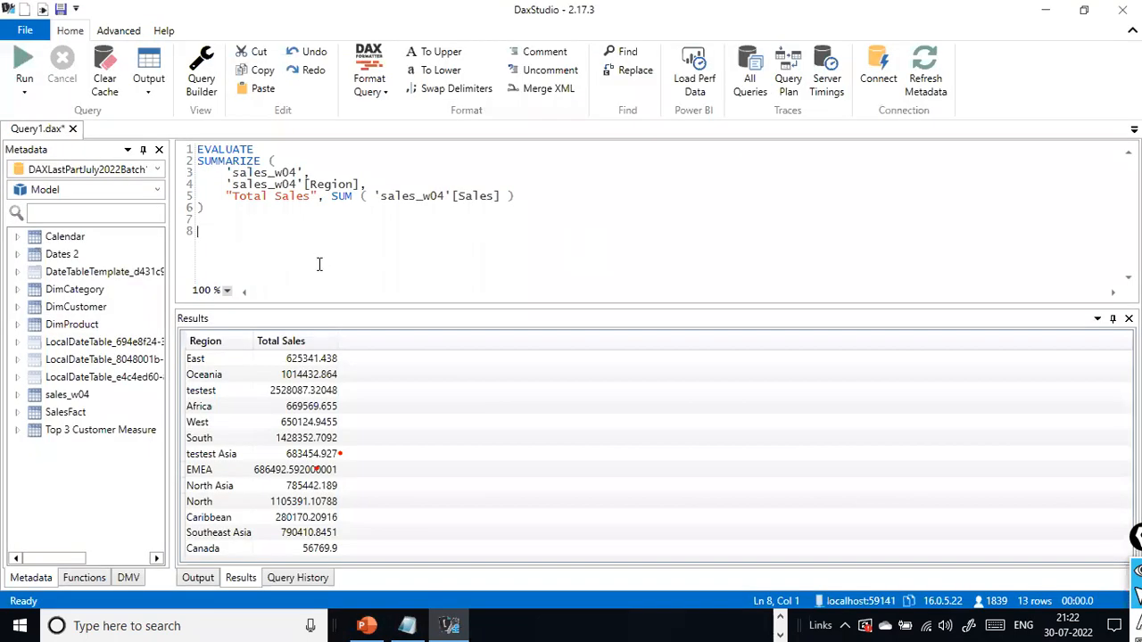
pyautogui.hotkey('alt', 'Tab')
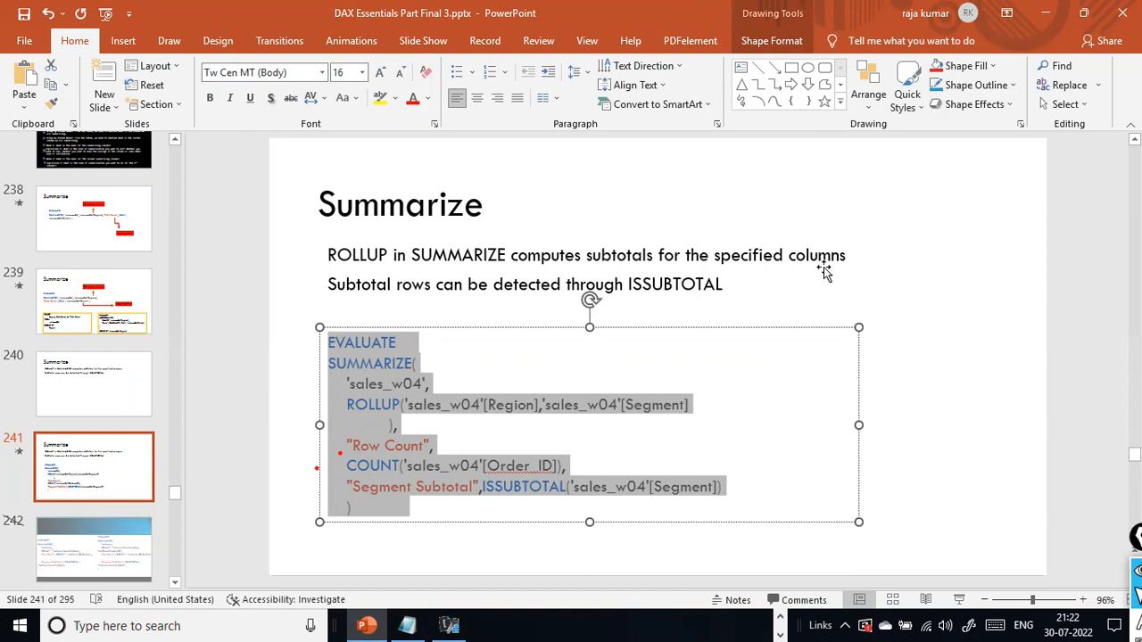
pyautogui.hotkey('alt', 'Tab')
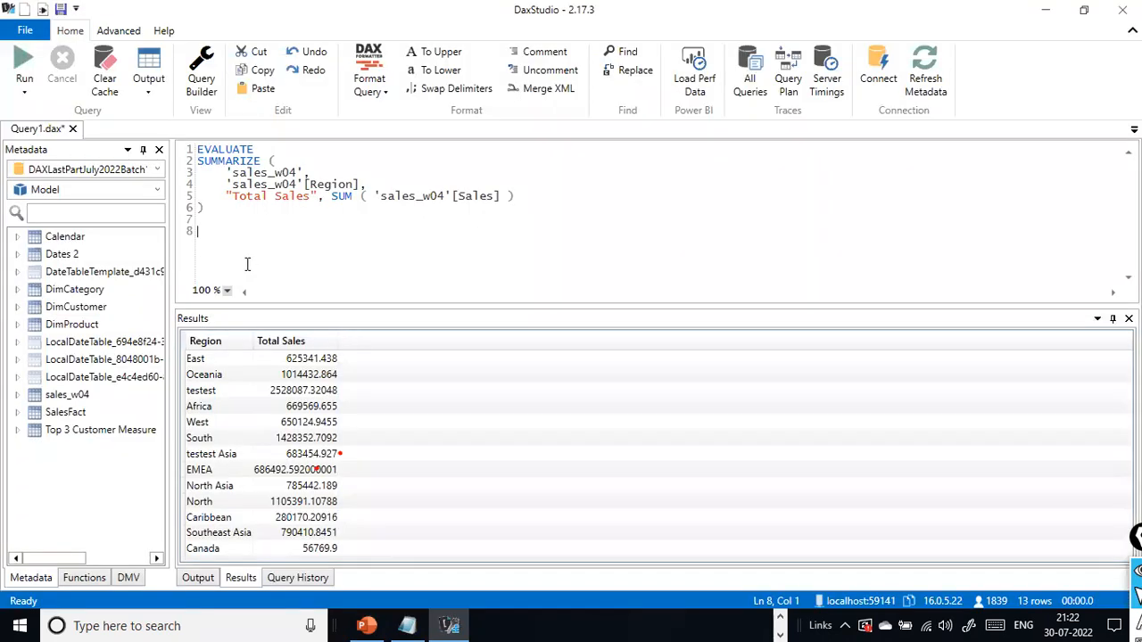
pyautogui.hotkey('ctrl', 'v')
# - Replace the stray VT character after the second EVALUATE with a line break so SUMMARIZE starts on its own line
pyautogui.click(305, 231)
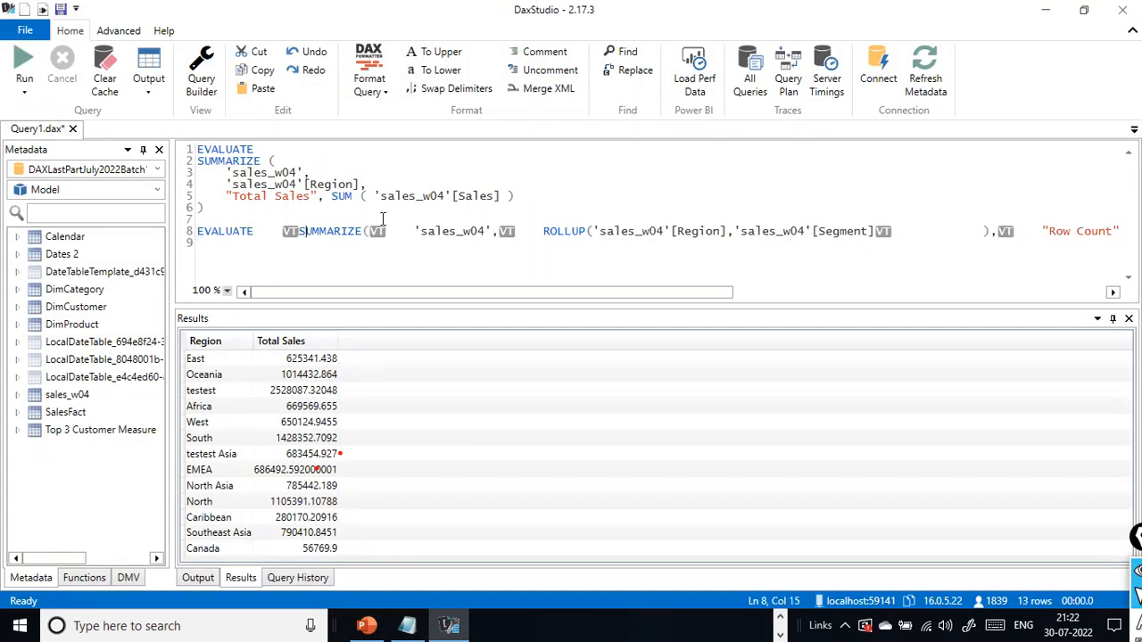
pyautogui.press('BackSpace')
pyautogui.press('BackSpace')
pyautogui.press('BackSpace')
pyautogui.press('Return')
# - Delete the VT characters after the second SUMMARIZE's opening parenthesis and after its 'sales_w04' argument
pyautogui.hotkey('ctrl', 'Right')
pyautogui.press('Right')
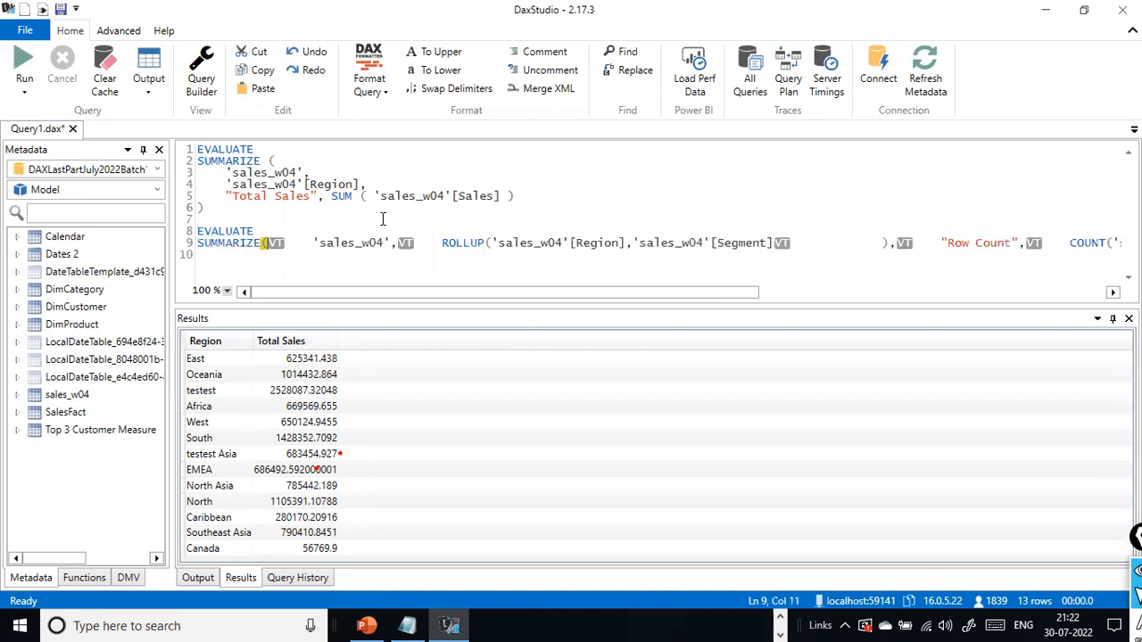
pyautogui.press('Delete')
pyautogui.press('Delete')
pyautogui.press('Right')
pyautogui.press('Right')
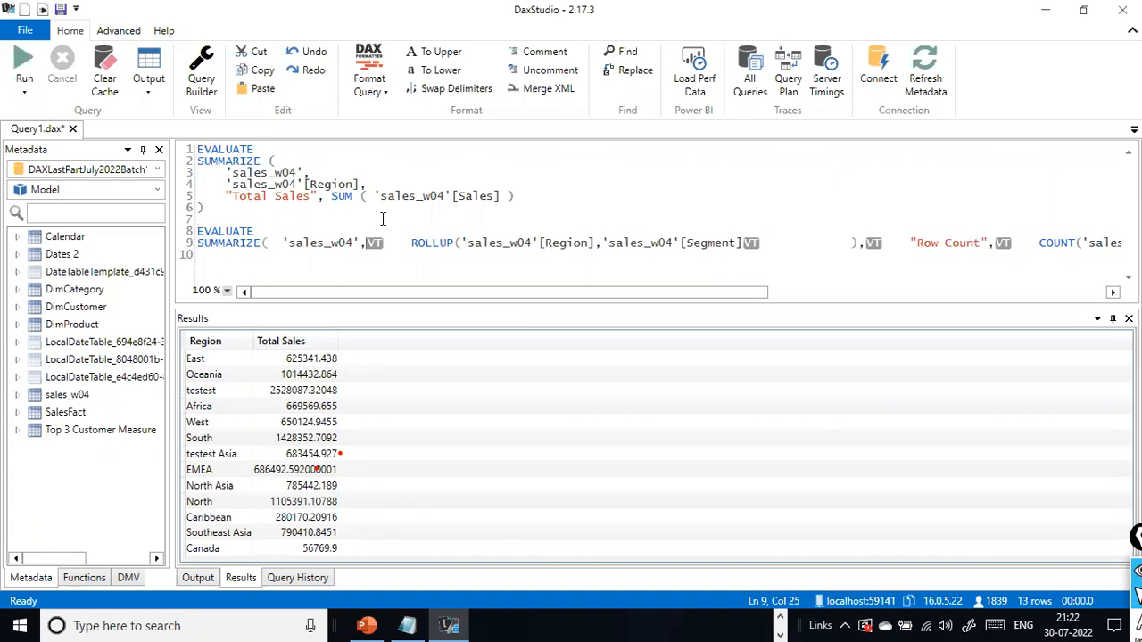
pyautogui.press('Delete')
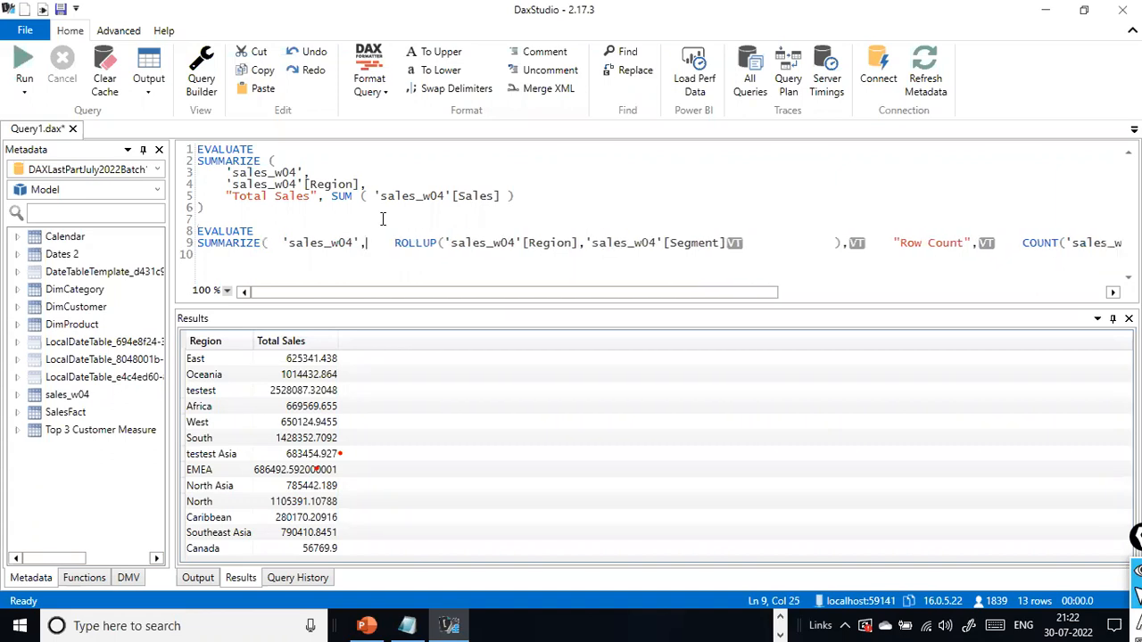
# - Try pasting the copied ROLLUP query into the open Notepad file, undo it and return to DAX Studio
pyautogui.press('super')
pyautogui.press('super')
pyautogui.click(407, 625)
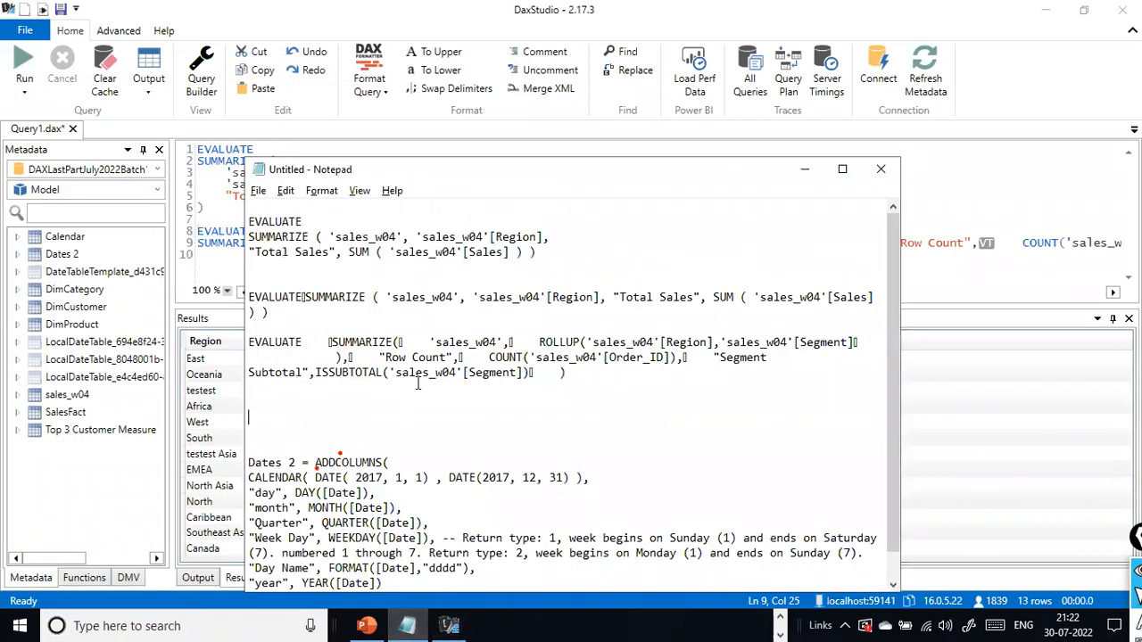
pyautogui.hotkey('ctrl', 'Home')
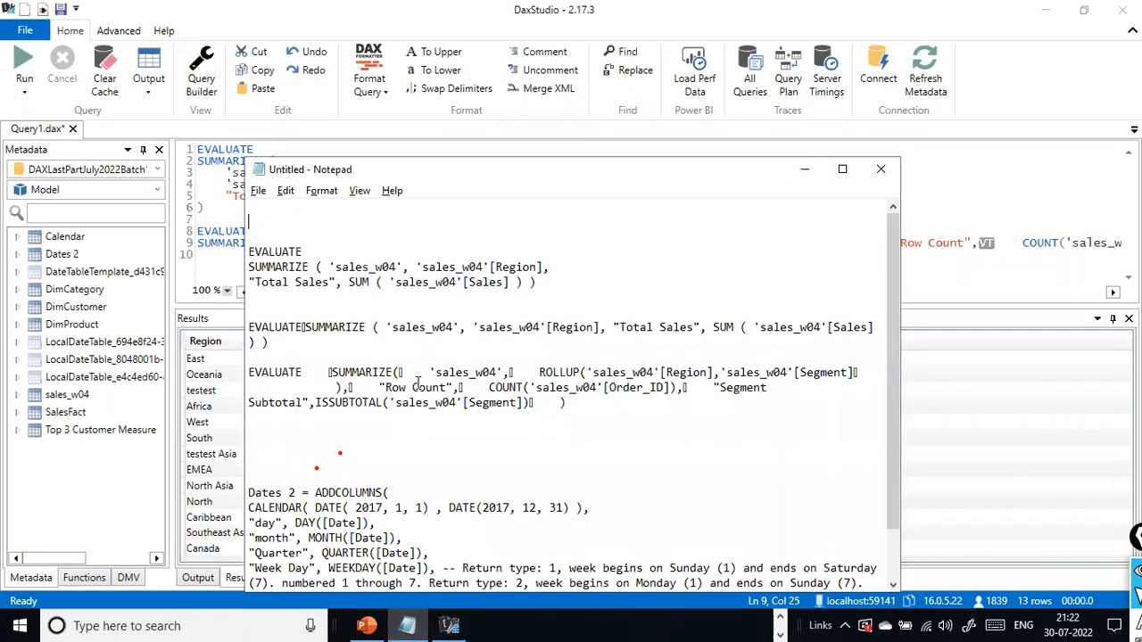
pyautogui.hotkey('ctrl', 'v')
pyautogui.hotkey('ctrl', 'z')
pyautogui.hotkey('alt', 'Tab')
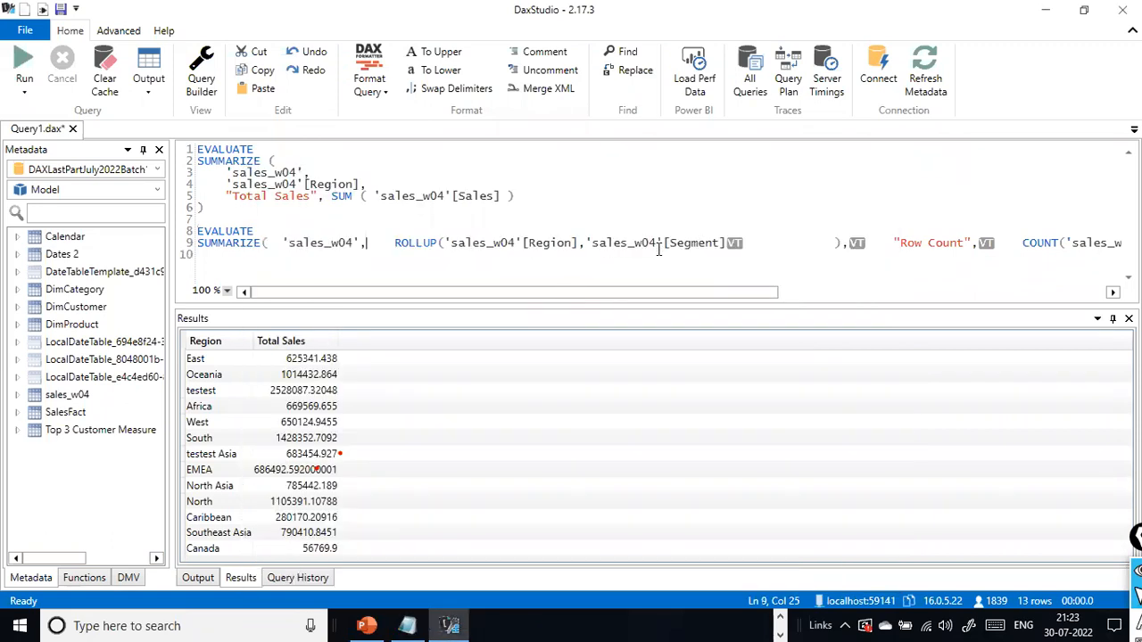
# - Delete the VT characters after the Segment column and the ROLLUP parenthesis, and move "Row Count" to a new line
pyautogui.click(729, 243)
pyautogui.press('Delete')
pyautogui.hotkey('ctrl', 'Right')
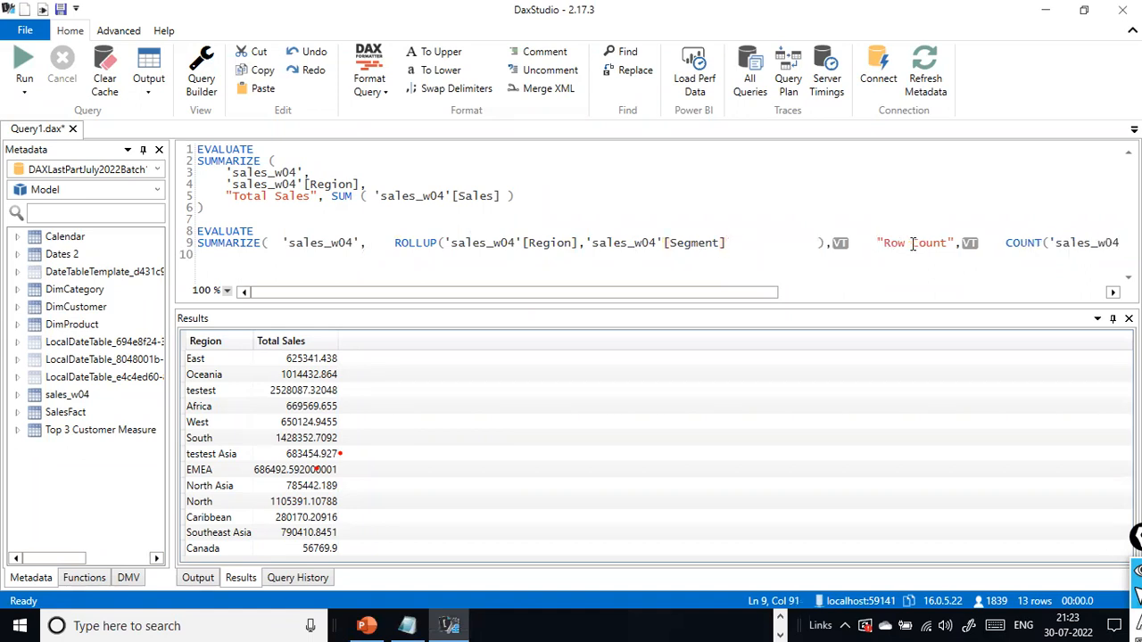
pyautogui.press('Delete')
pyautogui.press('Return')
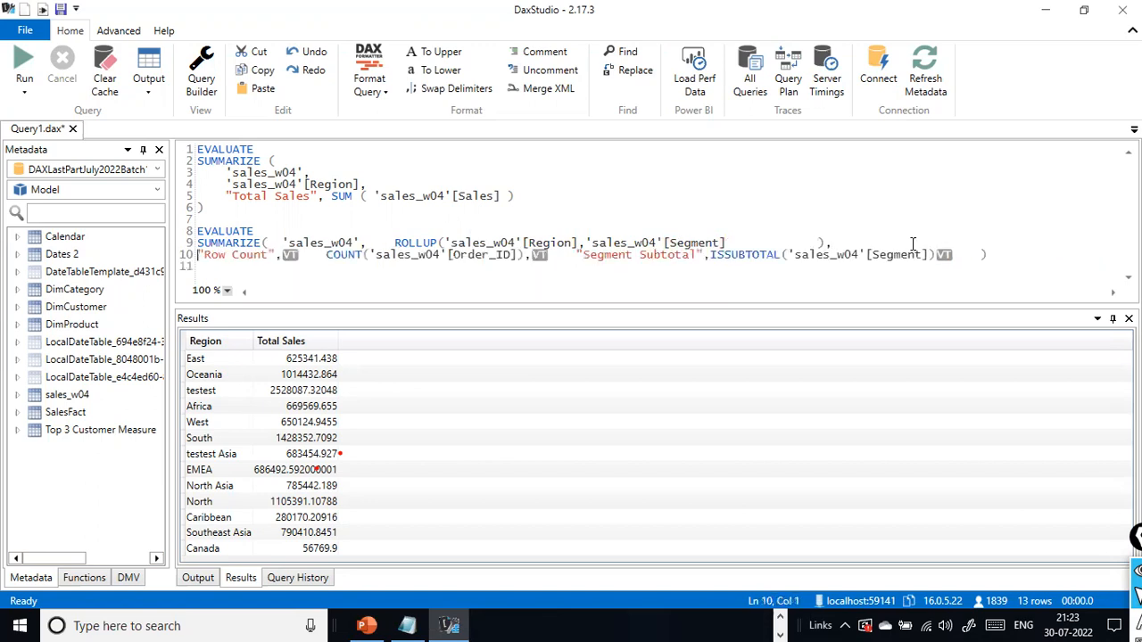
# - Delete the VT characters after "Row Count" and after the COUNT of Order_ID expression
pyautogui.hotkey('ctrl', 'Right')
pyautogui.hotkey('ctrl', 'Right')
pyautogui.hotkey('ctrl', 'Right')
pyautogui.press('Delete')
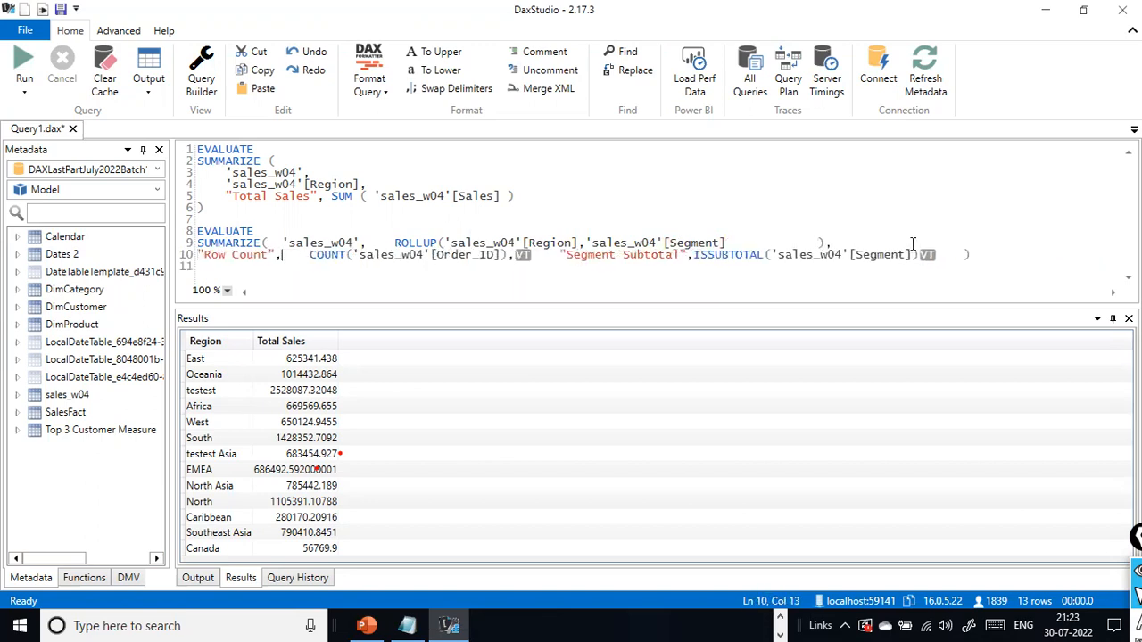
pyautogui.hotkey('ctrl', 'Right')
pyautogui.hotkey('ctrl', 'Right')
pyautogui.hotkey('ctrl', 'Right')
pyautogui.hotkey('ctrl', 'Right')
pyautogui.hotkey('ctrl', 'Right')
pyautogui.hotkey('ctrl', 'Right')
pyautogui.hotkey('ctrl', 'Right')
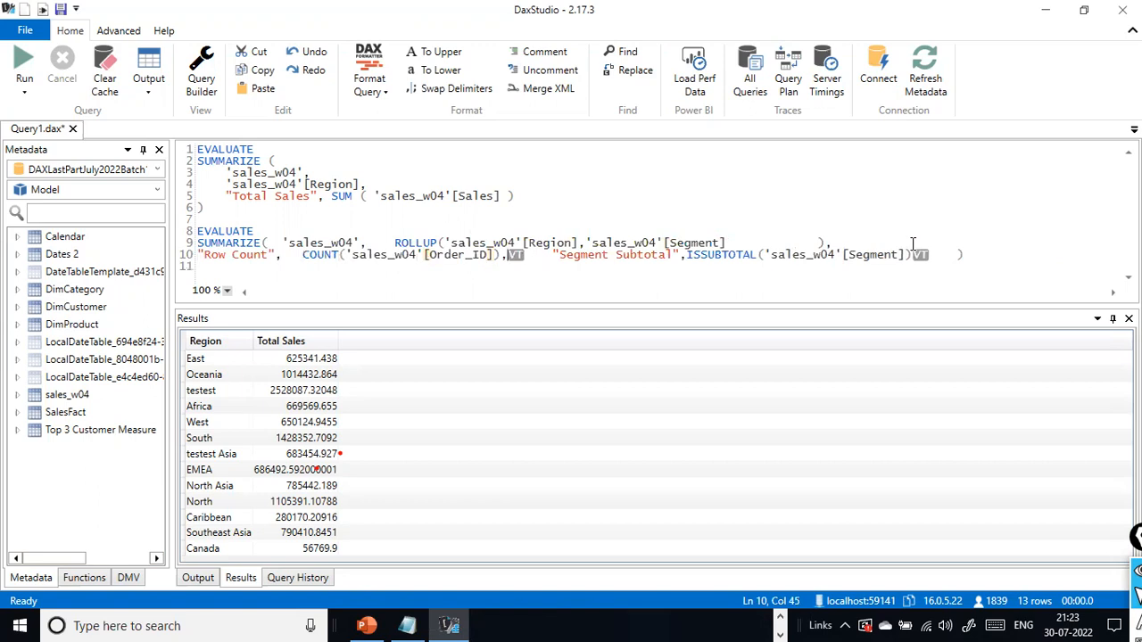
pyautogui.press('Delete')
# - Delete the last VT character together with the closing parenthesis directly after ISSUBTOTAL's Segment column
pyautogui.press('End')
pyautogui.press('Left')
pyautogui.press('BackSpace')
pyautogui.press('BackSpace')
pyautogui.press('BackSpace')
pyautogui.press('BackSpace')
pyautogui.press('BackSpace')
pyautogui.press('BackSpace')
pyautogui.press('BackSpace')
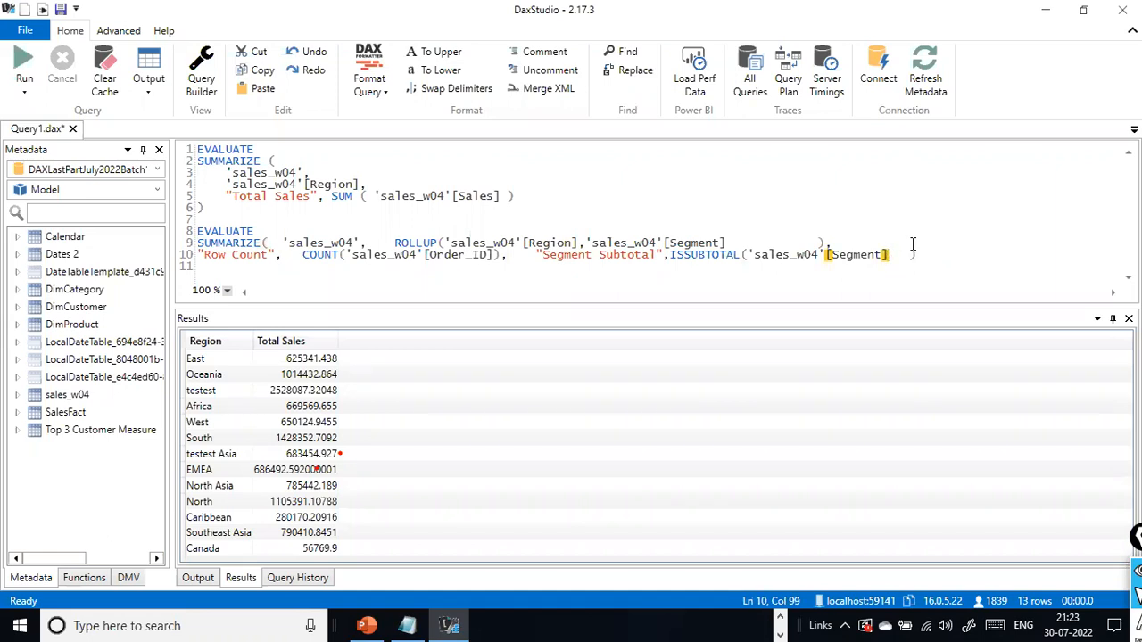
# - Try to format only the ROLLUP query by selecting it from its EVALUATE line to the end
pyautogui.hotkey('ctrl', 'a')
pyautogui.click(560, 233)
pyautogui.moveTo(944, 272); pyautogui.dragTo(53, 234)
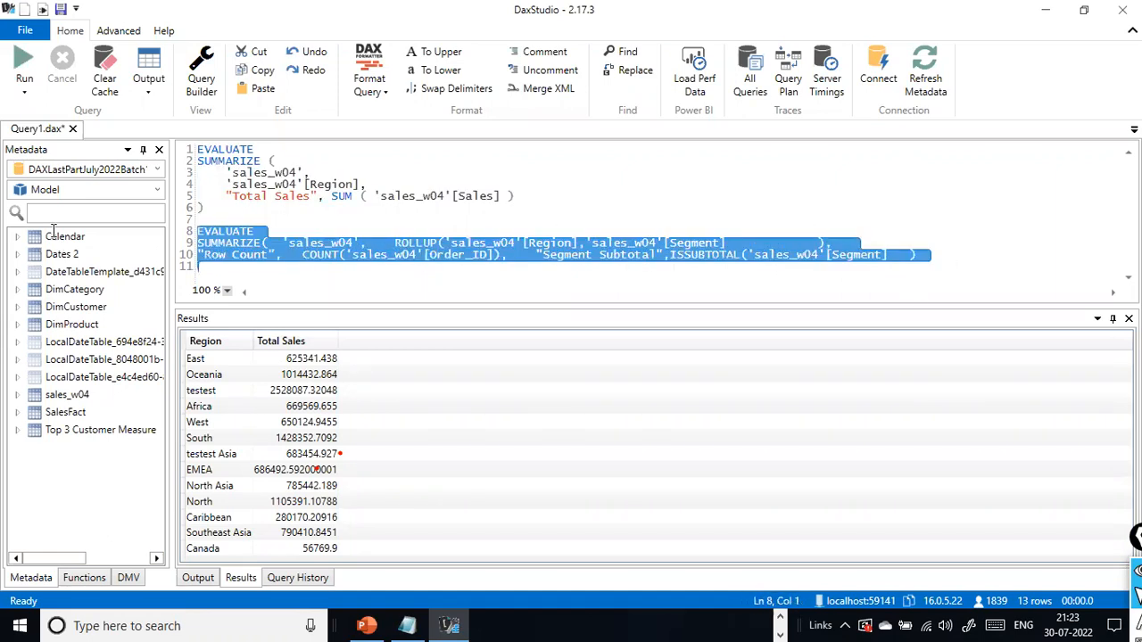
pyautogui.click(385, 93)
pyautogui.click(389, 128)
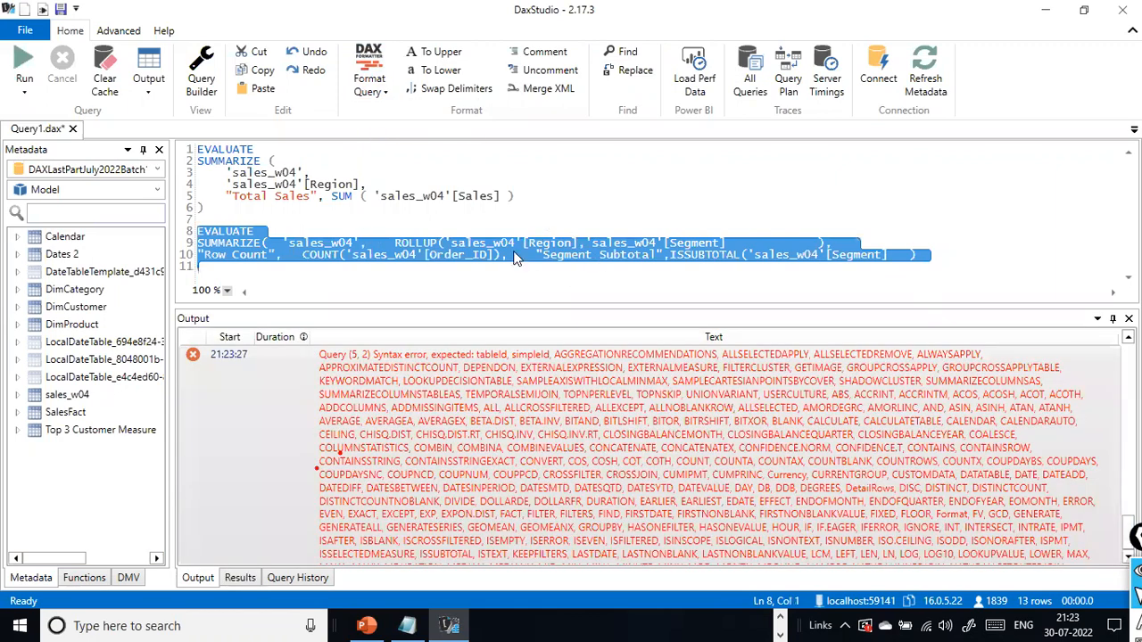
pyautogui.click(511, 256)
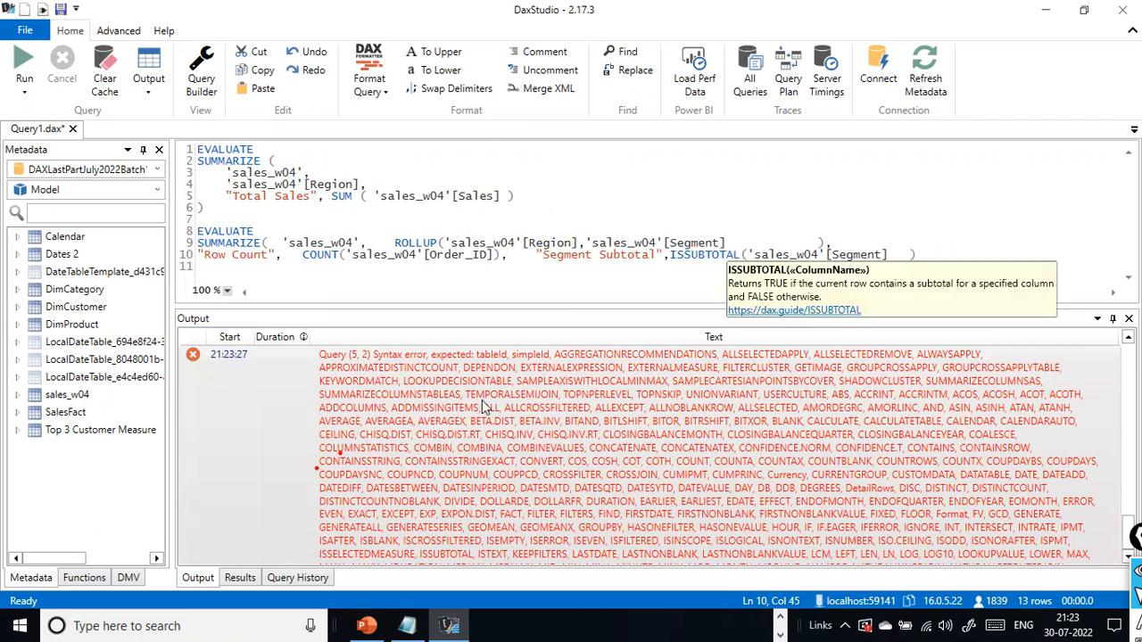
pyautogui.press('Down')
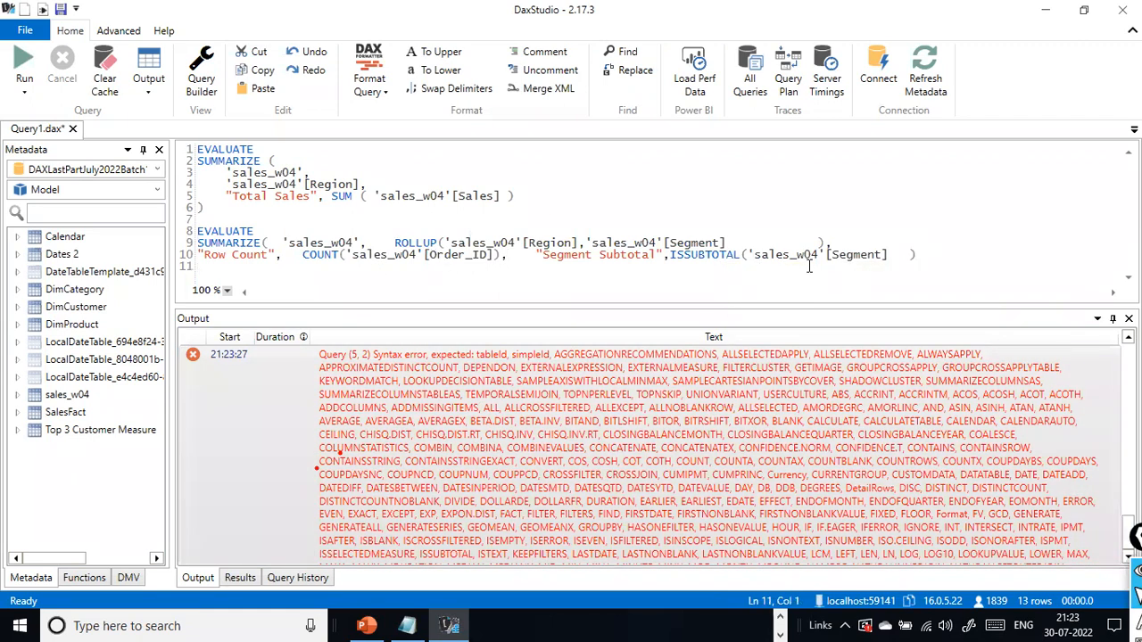
# - Compare the ROLLUP query in the editor with the original on the PowerPoint slide
pyautogui.hotkey('alt', 'Tab')
pyautogui.hotkey('alt', 'Tab')
pyautogui.hotkey('alt', 'Tab')
pyautogui.press('Tab')
pyautogui.click(415, 343)
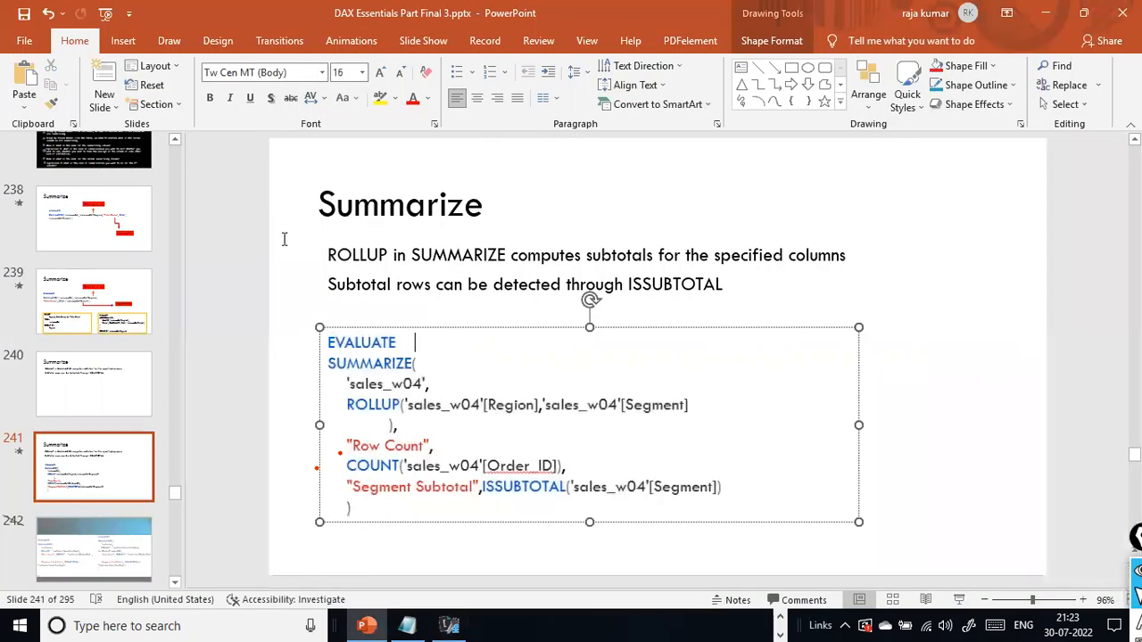
pyautogui.hotkey('alt', 'Tab')
pyautogui.click(375, 243)
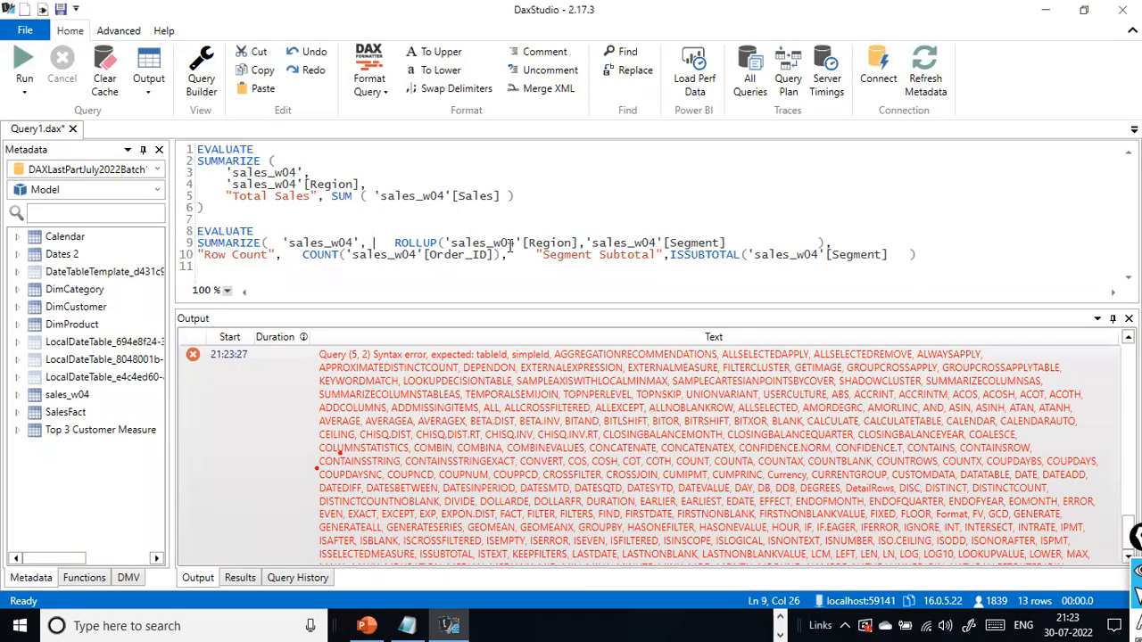
# - Try again to format the selected ROLLUP query using the other line layout
pyautogui.rightClick(851, 253)
pyautogui.click(382, 176)
pyautogui.moveTo(970, 256); pyautogui.dragTo(145, 237)
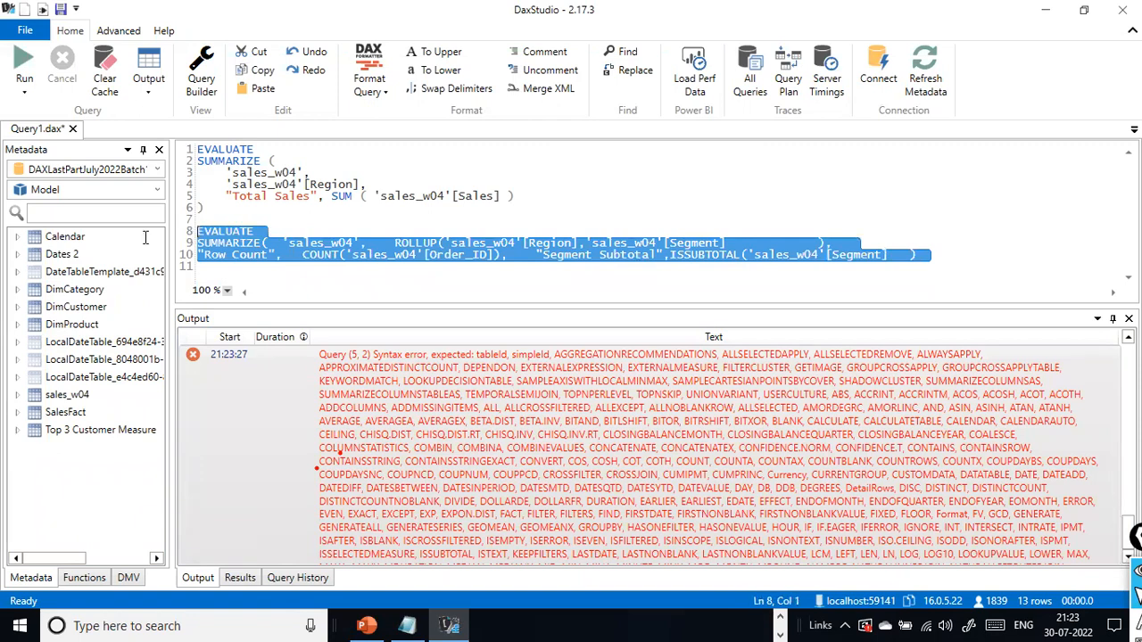
pyautogui.click(385, 90)
pyautogui.click(398, 116)
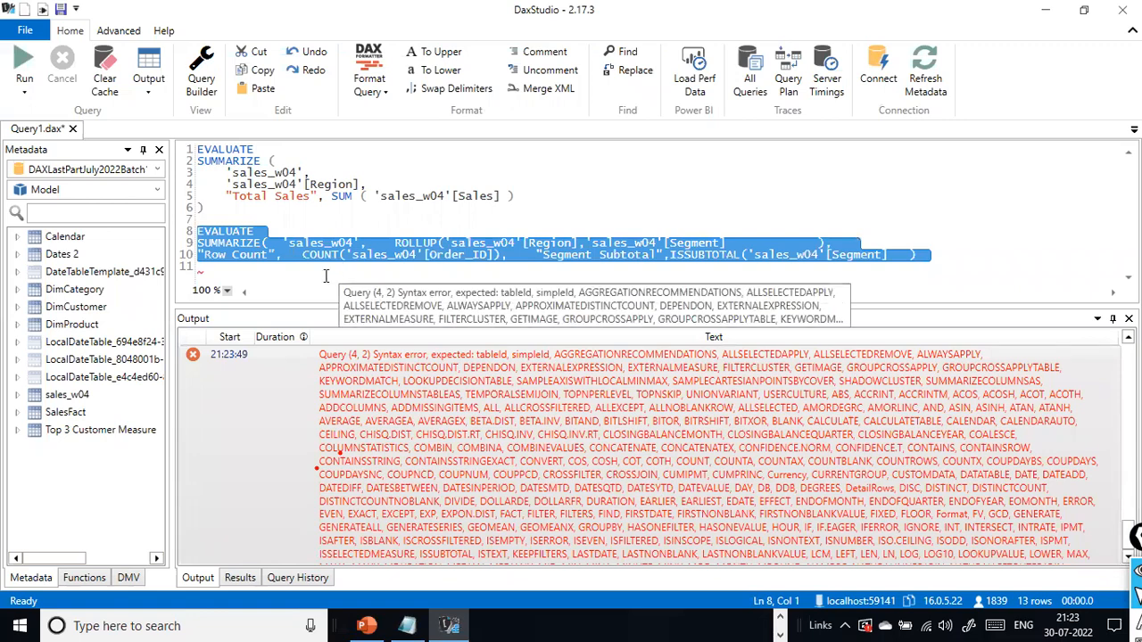
pyautogui.click(286, 282)
# - Check the query's parentheses against the slide and add the missing closing parenthesis on line 11
pyautogui.hotkey('alt', 'Tab')
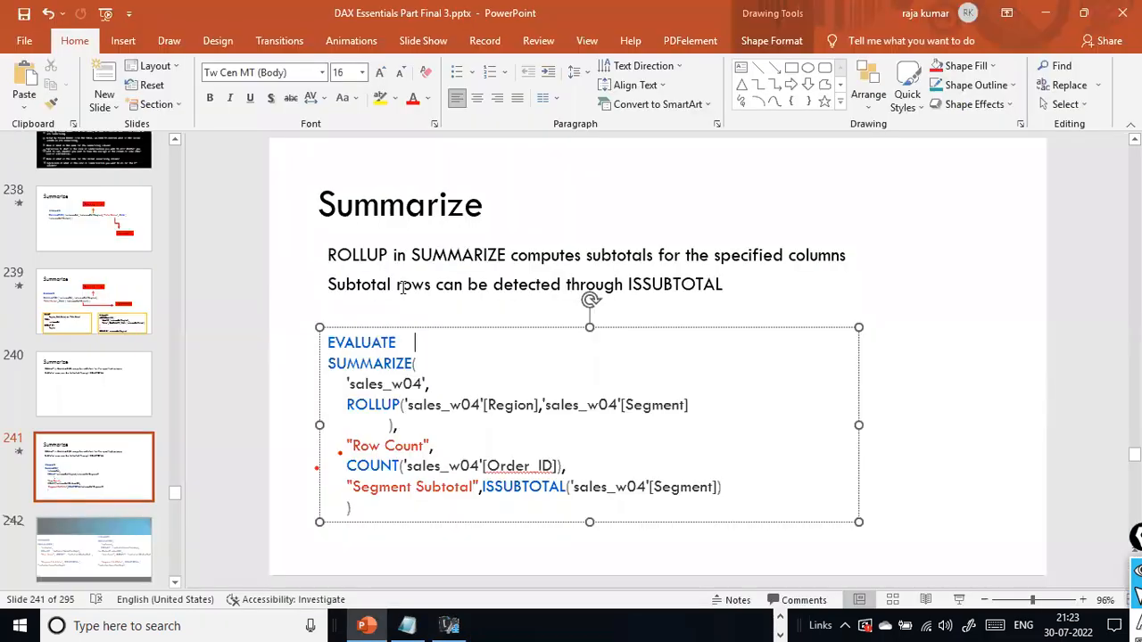
pyautogui.hotkey('alt', 'Tab')
pyautogui.click(911, 253)
pyautogui.write(')')
pyautogui.click(254, 270)
pyautogui.write(')')
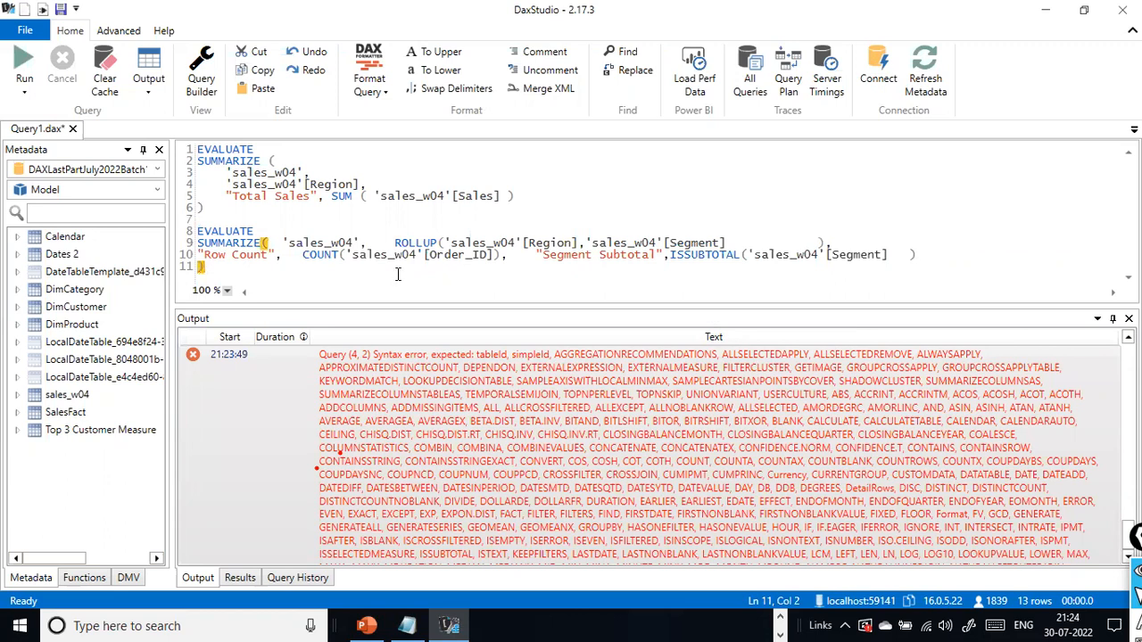
# - Format the completed ROLLUP query from line 8 through its closing parenthesis on line 11
pyautogui.moveTo(257, 266); pyautogui.dragTo(189, 230)
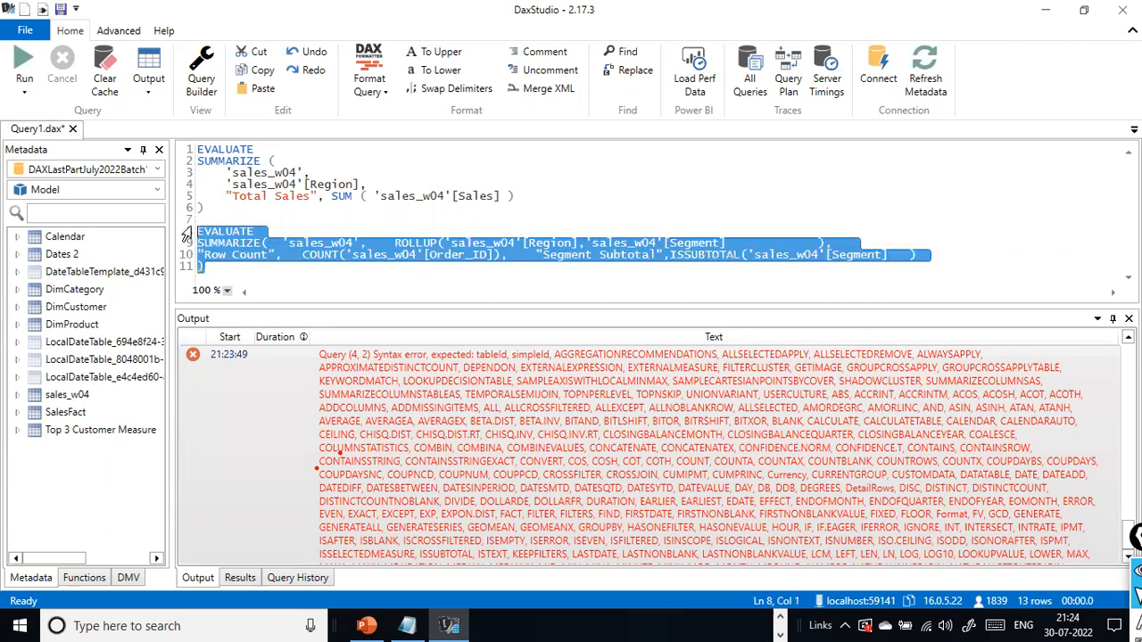
pyautogui.click(369, 86)
pyautogui.click(383, 129)
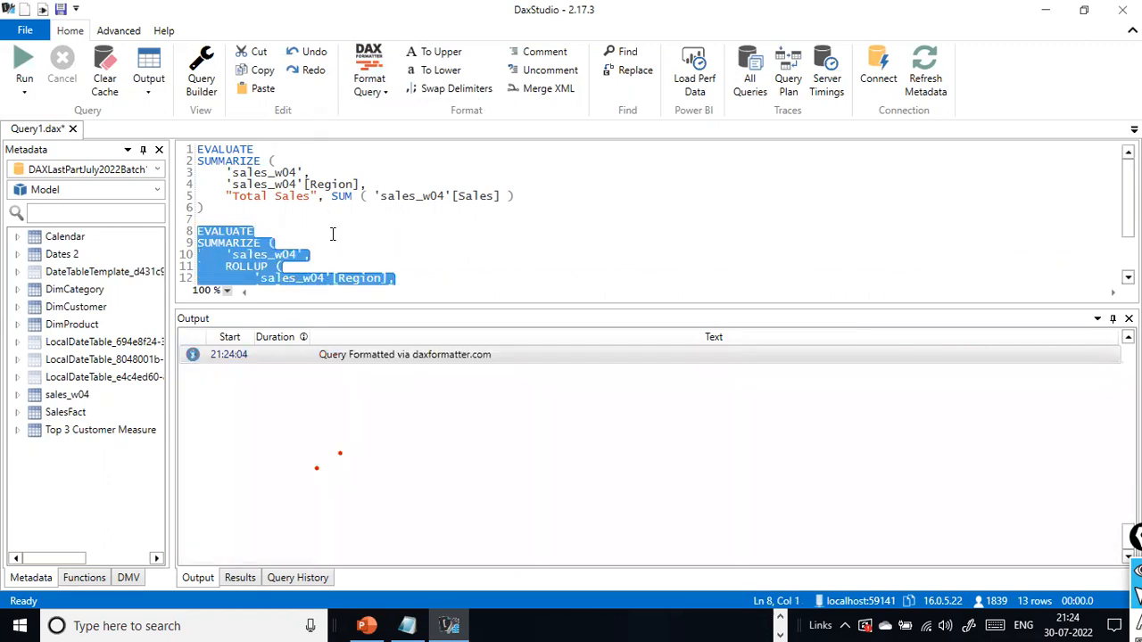
pyautogui.click(530, 281)
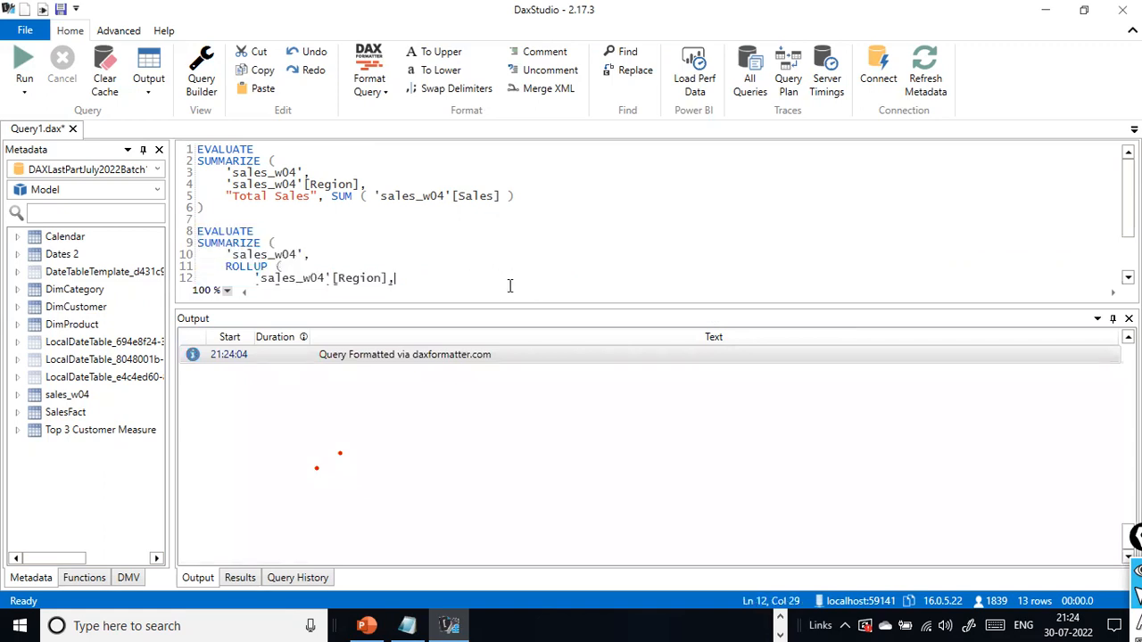
# - Run only the formatted ROLLUP query from EVALUATE on line 8 through the closing parenthesis on line 17
pyautogui.scroll(-2, 435, 283)
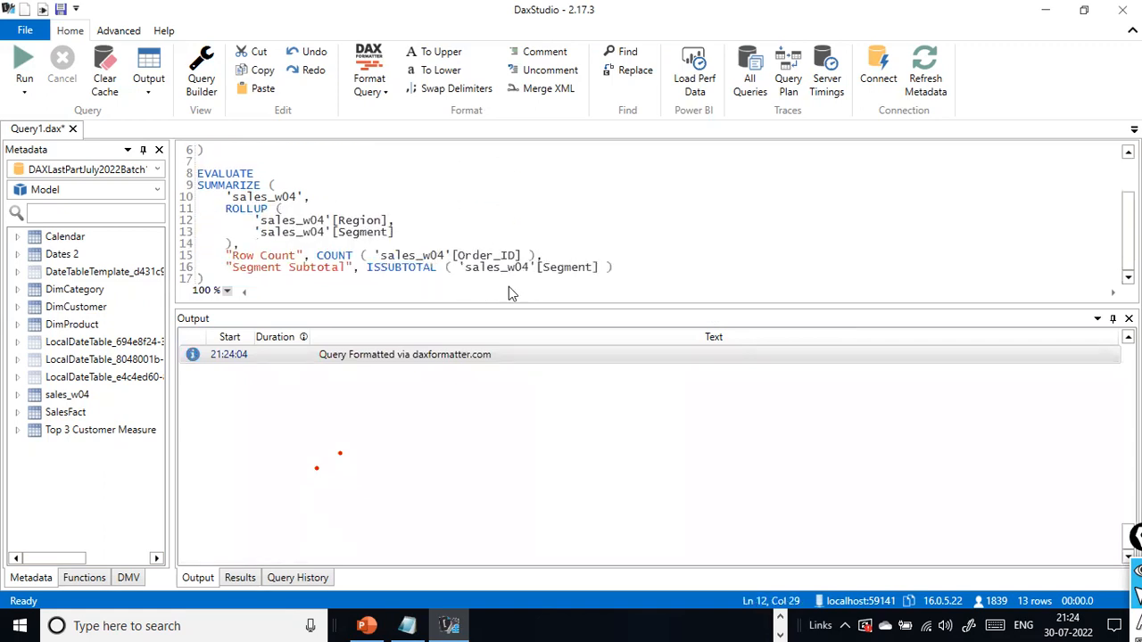
pyautogui.moveTo(207, 280); pyautogui.dragTo(178, 179)
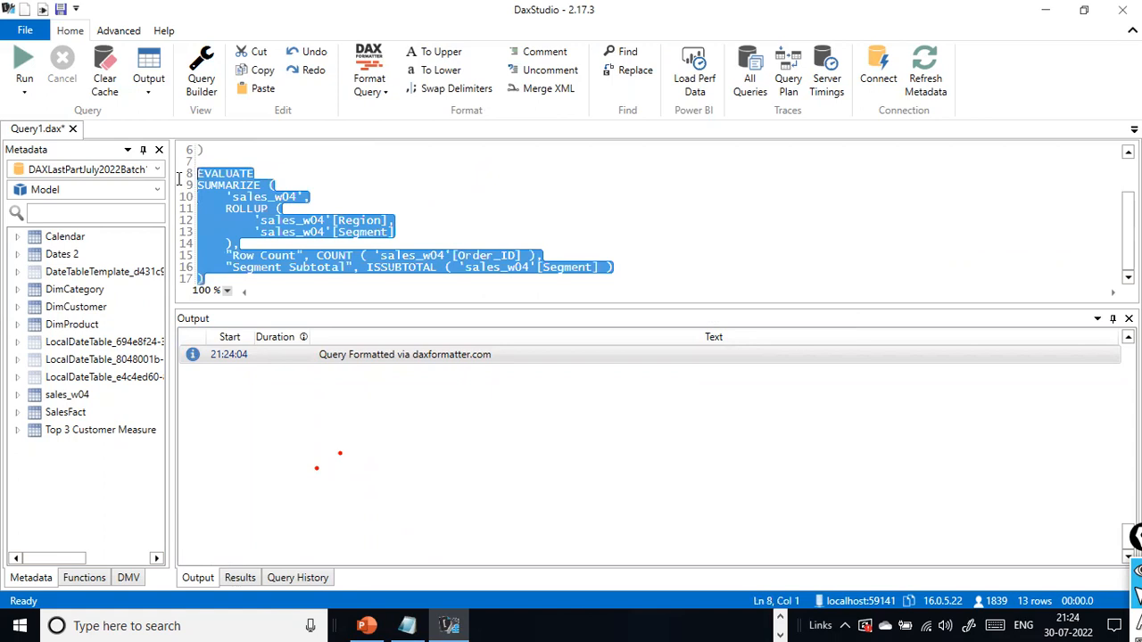
pyautogui.click(24, 66)
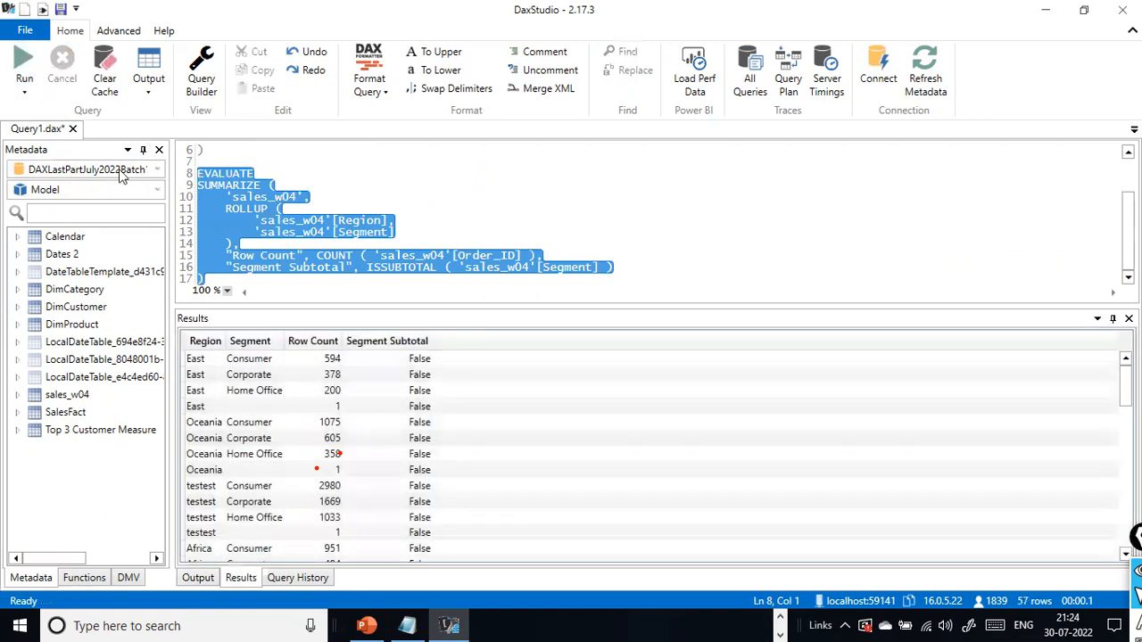
pyautogui.click(288, 268)
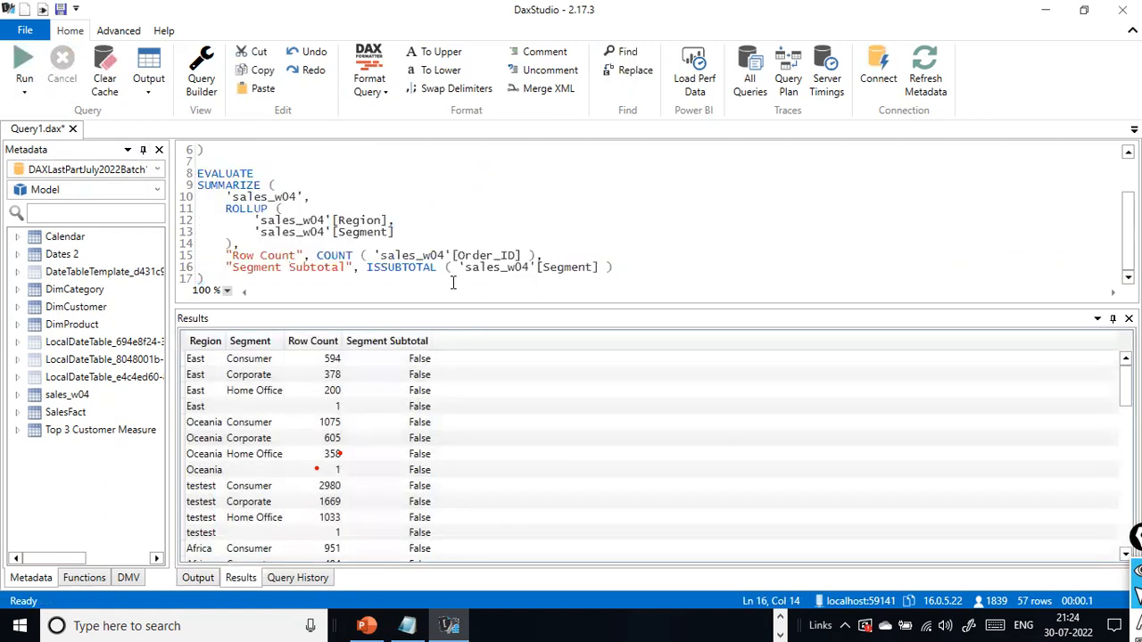
pyautogui.hotkey('alt', 'Tab')
pyautogui.hotkey('alt', 'Tab')
# - Save the query document as Smmarize.dax in the Assignment folder on drive D
pyautogui.moveTo(204, 280); pyautogui.dragTo(182, 175)
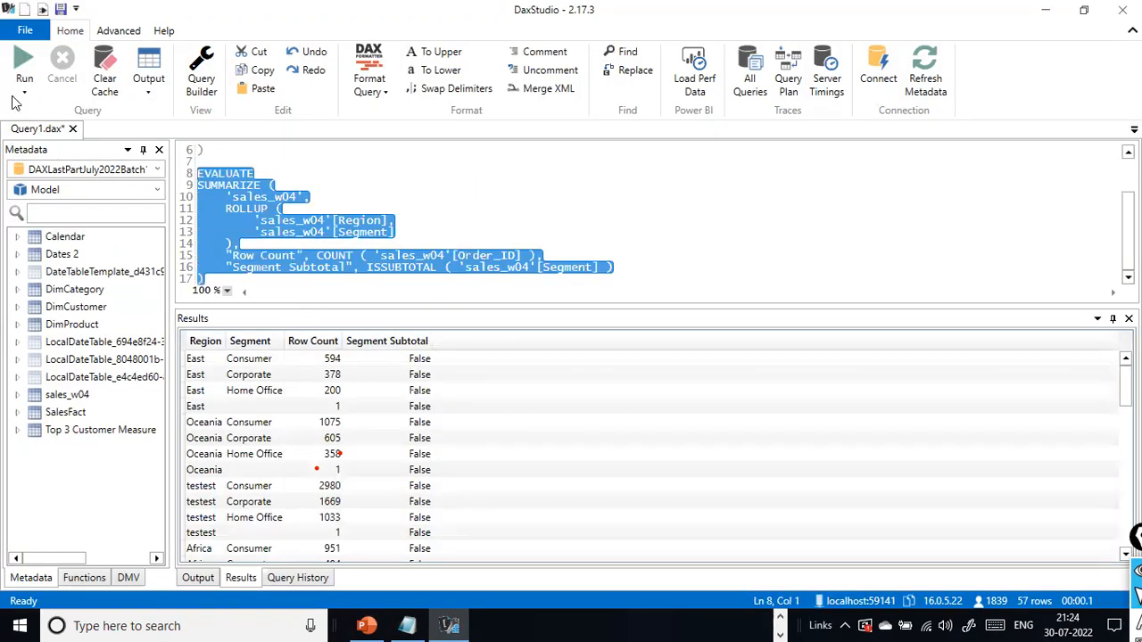
pyautogui.click(25, 30)
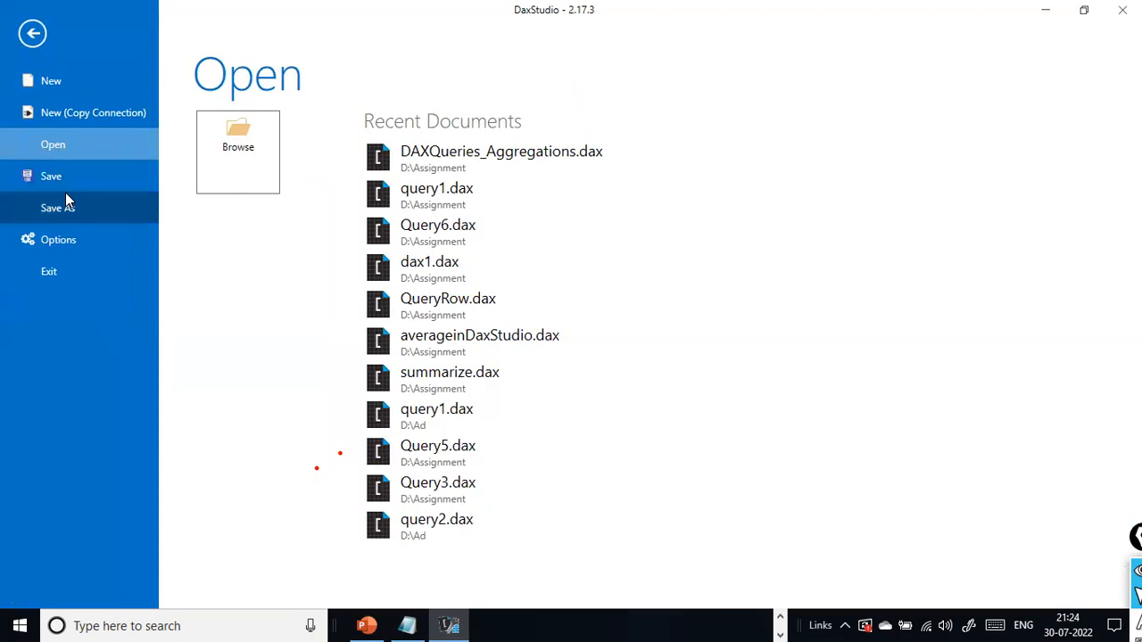
pyautogui.click(69, 170)
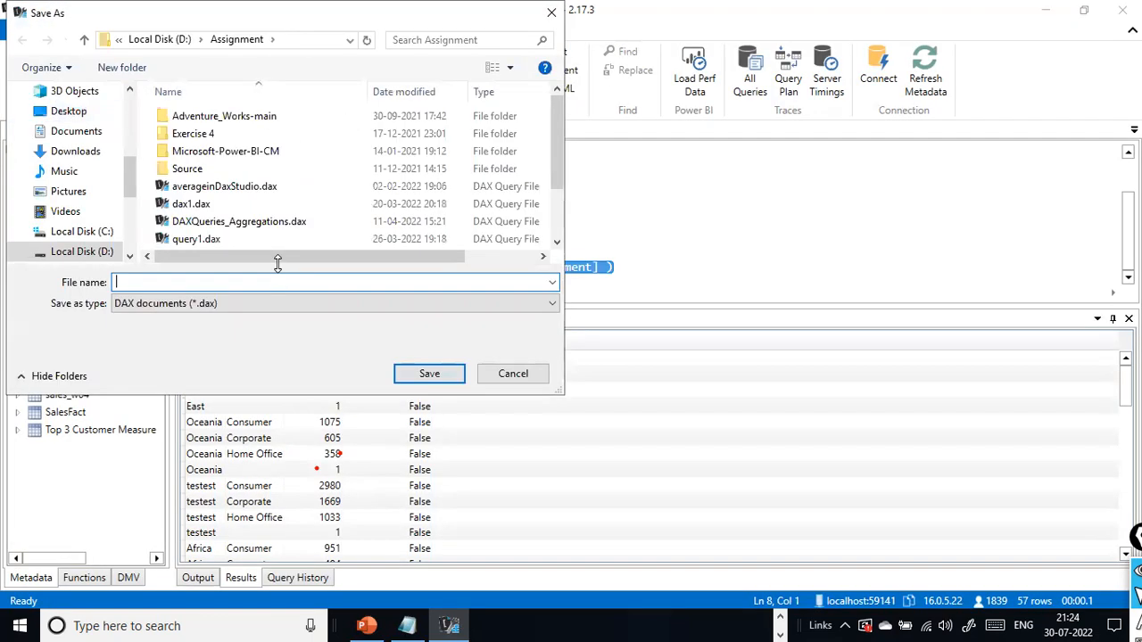
pyautogui.write('Smmarize')
pyautogui.click(434, 375)
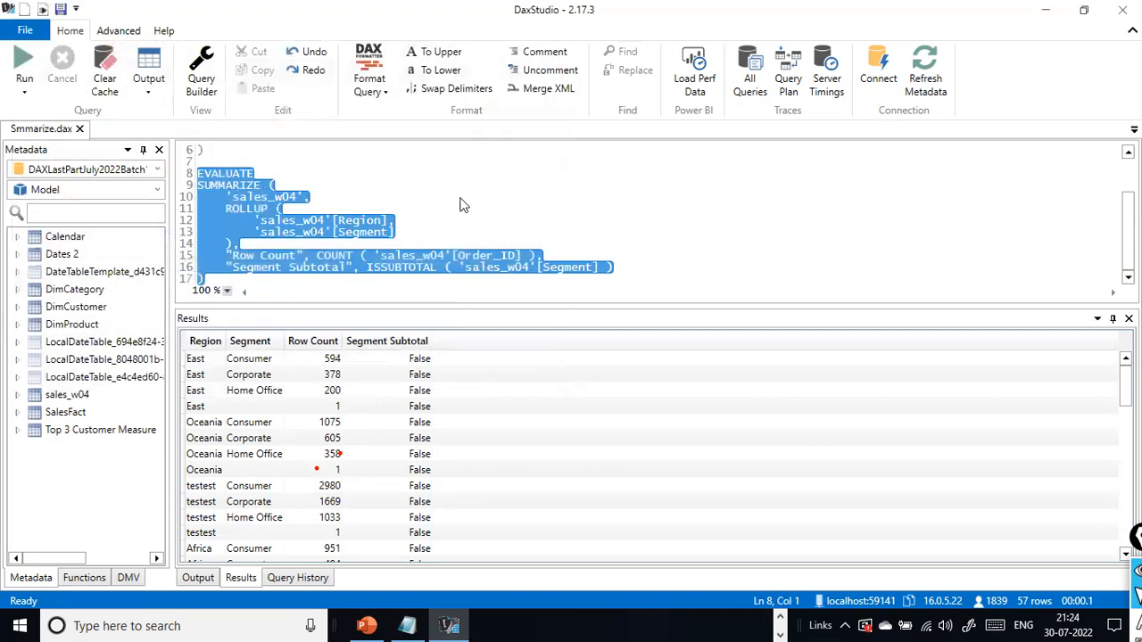
# - Review the ROLLUP query's parts: the Region and Segment grouping columns, the Order_ID row count and the ISSUBTOTAL column for Segment
pyautogui.click(705, 245)
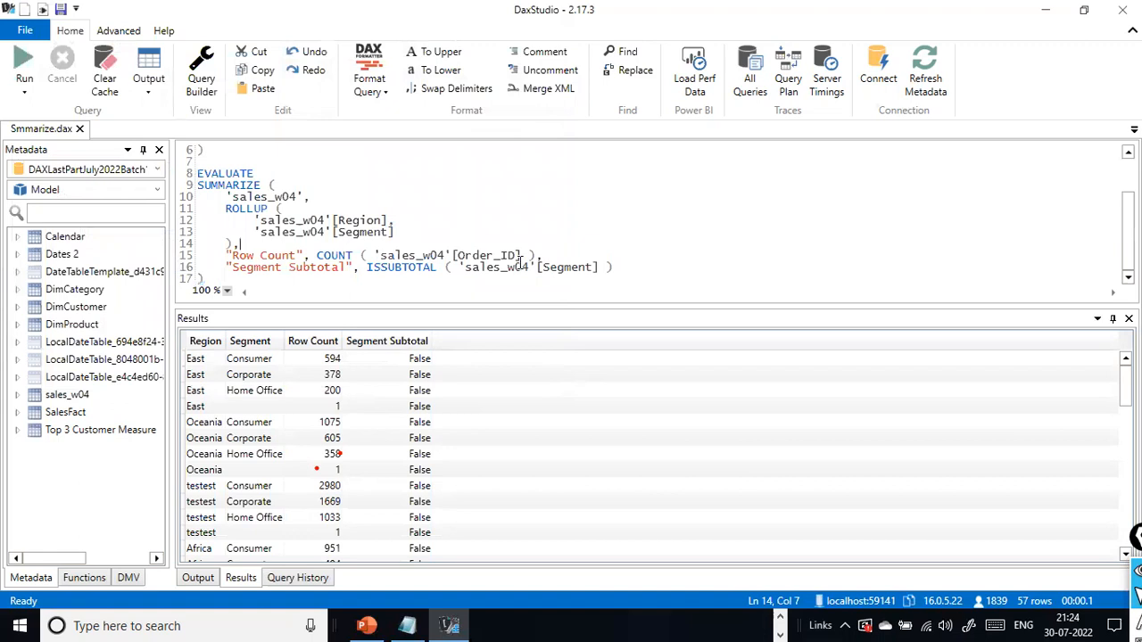
pyautogui.click(678, 265)
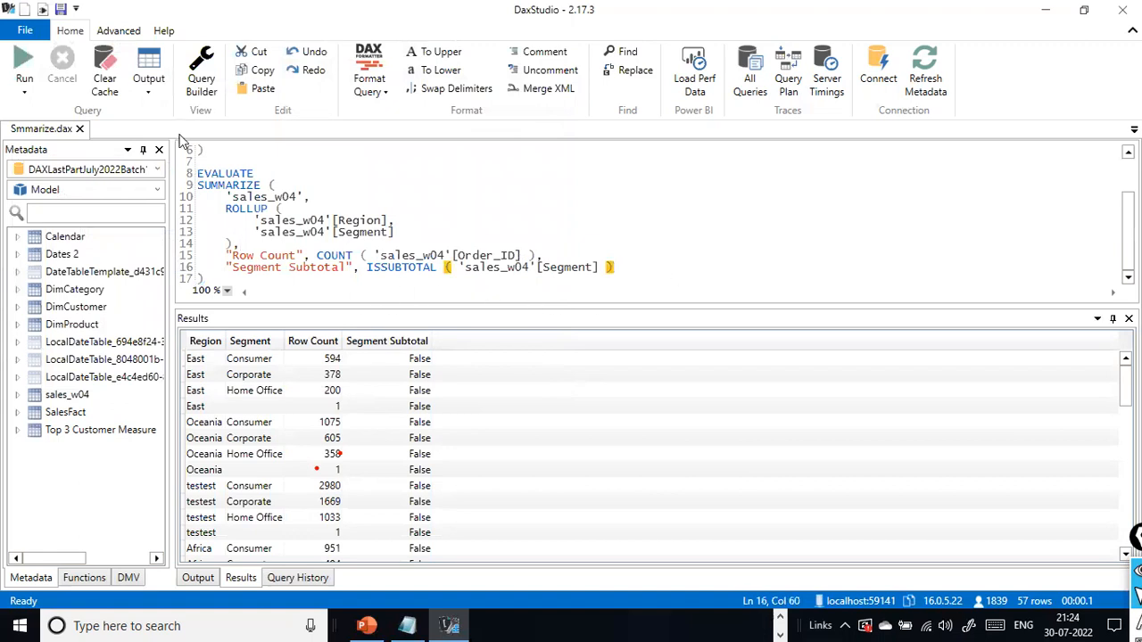
pyautogui.moveTo(406, 241); pyautogui.dragTo(186, 220)
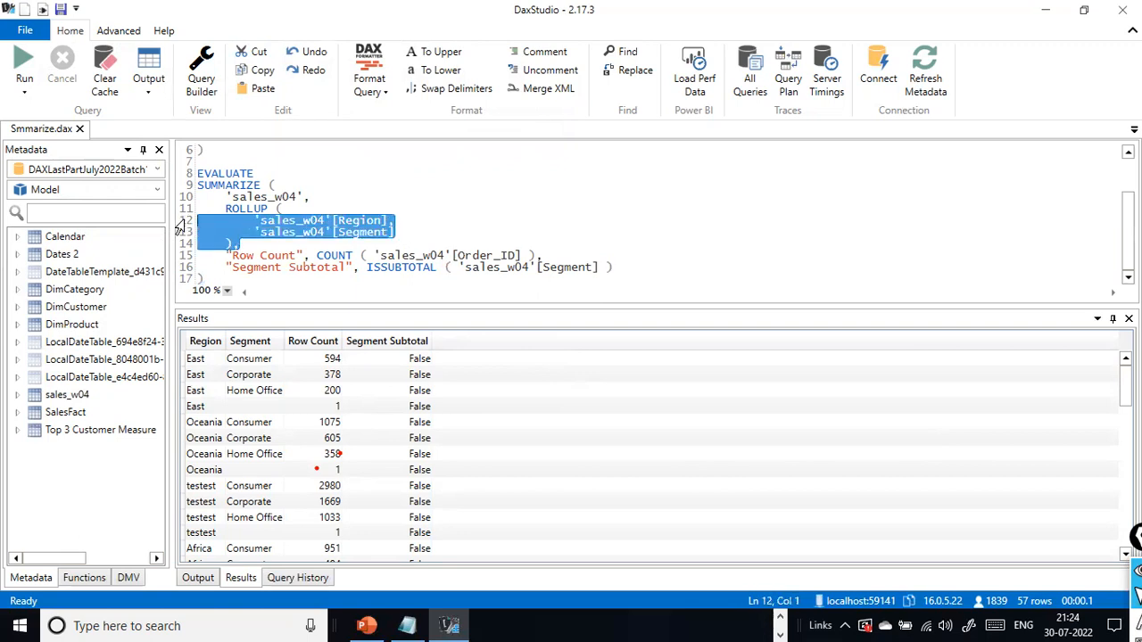
pyautogui.click(343, 222)
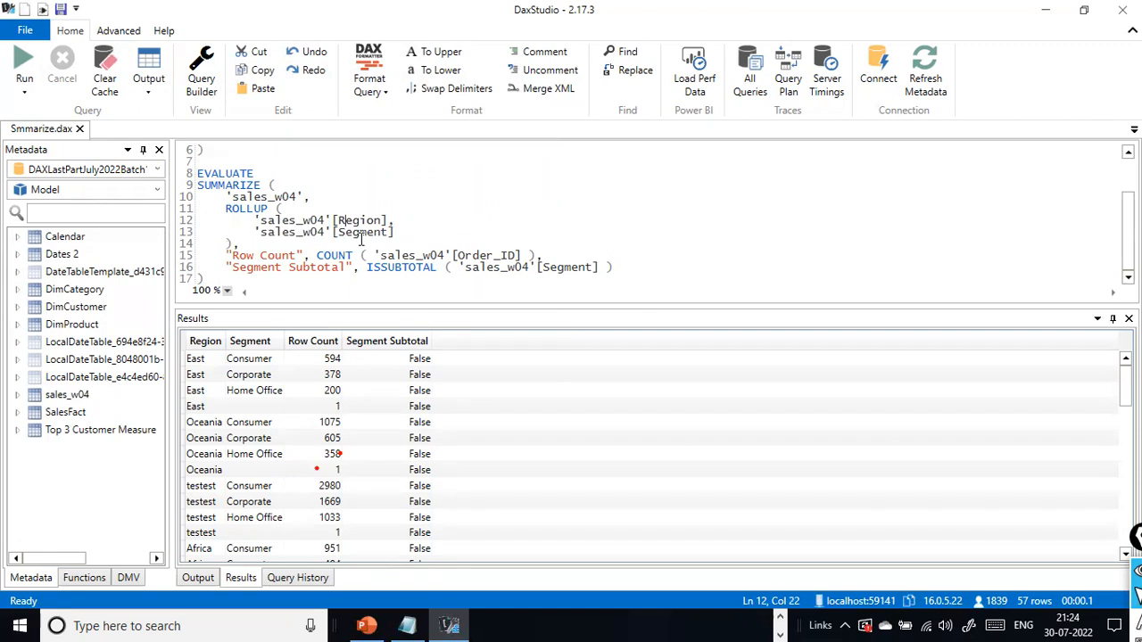
pyautogui.moveTo(211, 202); pyautogui.dragTo(306, 195)
pyautogui.click(321, 189)
pyautogui.click(306, 195)
pyautogui.click(217, 209)
pyautogui.click(239, 242)
pyautogui.click(387, 258)
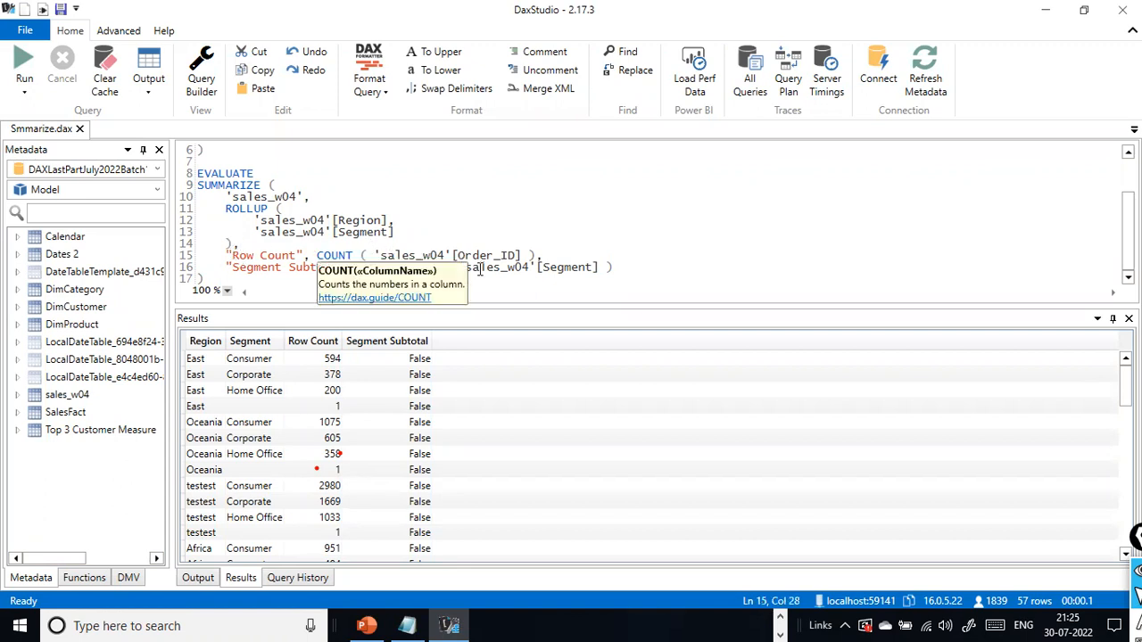
pyautogui.click(550, 253)
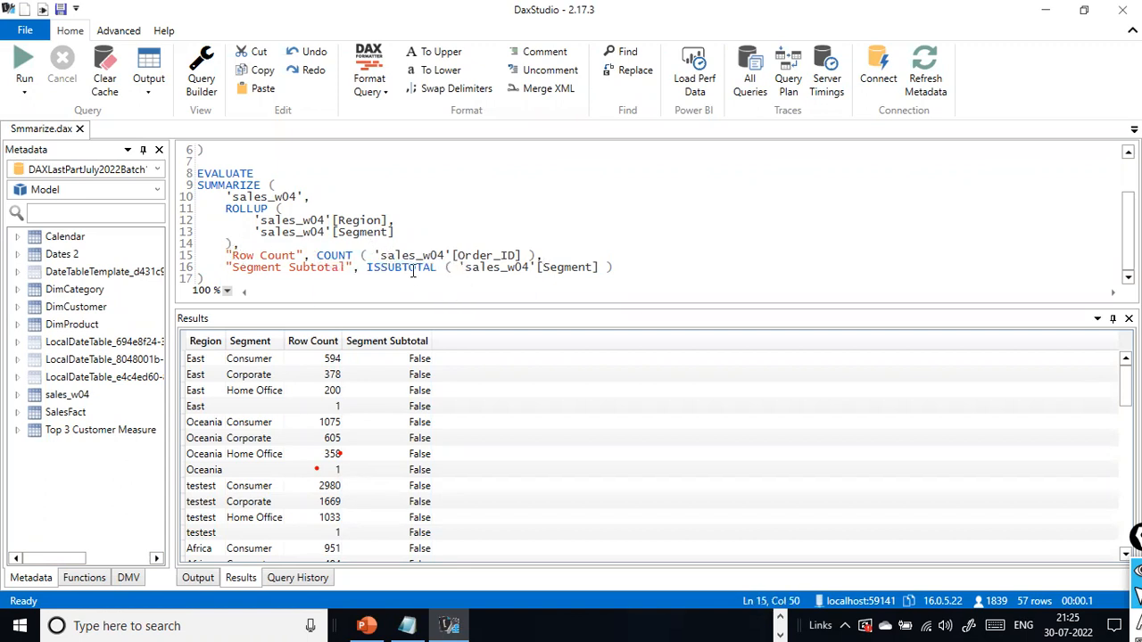
pyautogui.press('Left')
pyautogui.moveTo(338, 237); pyautogui.dragTo(492, 247)
pyautogui.click(491, 247)
# - Examine the Segment Subtotal values in the results, comparing the region and segment detail rows with the region-only rows
pyautogui.scroll(-14, 417, 422)
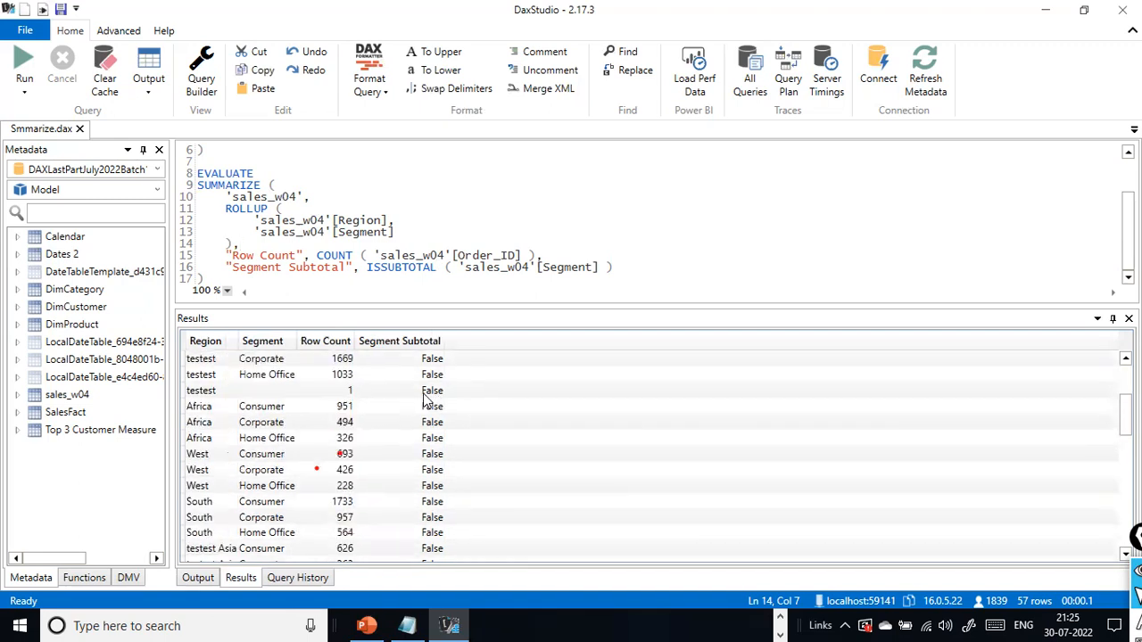
pyautogui.scroll(-1, 438, 464)
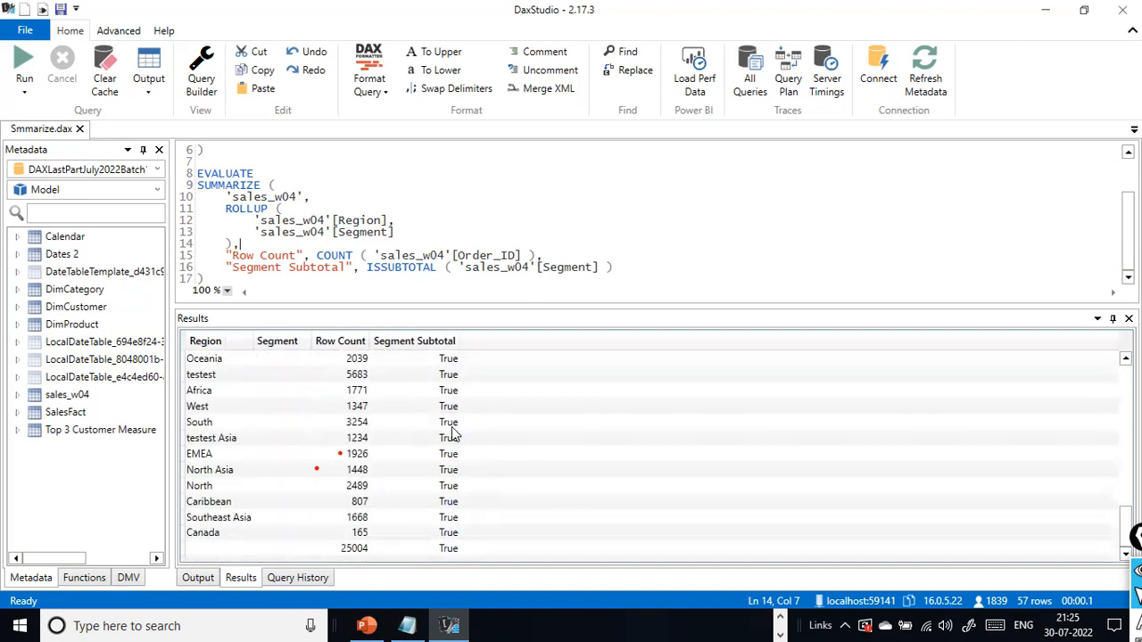
pyautogui.scroll(2, 446, 464)
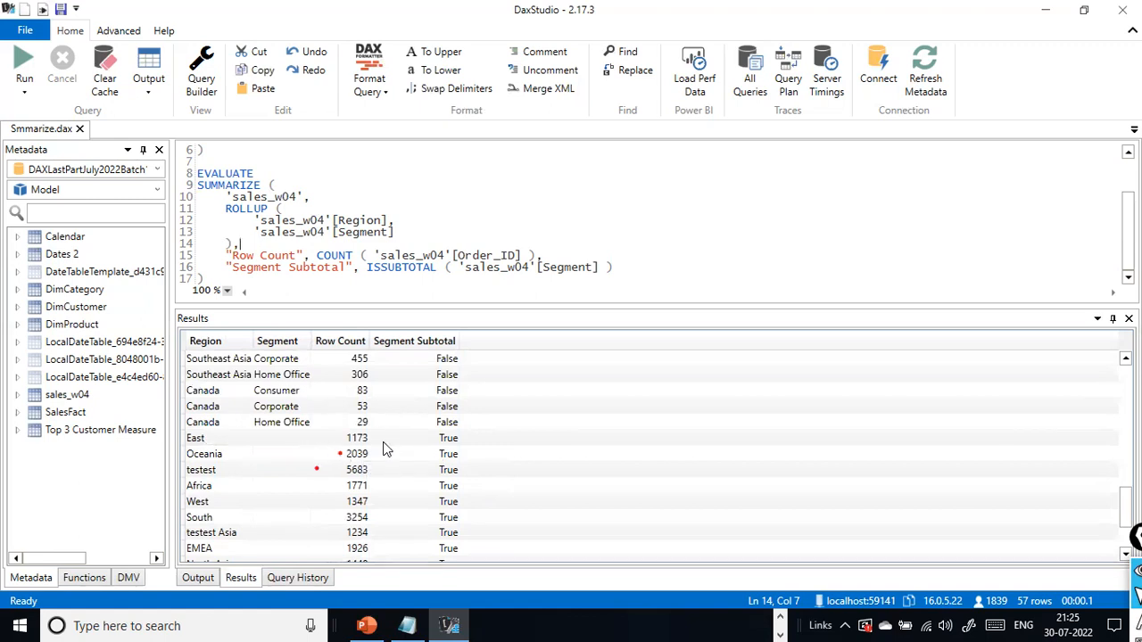
pyautogui.scroll(6, 386, 450)
pyautogui.scroll(6, 384, 428)
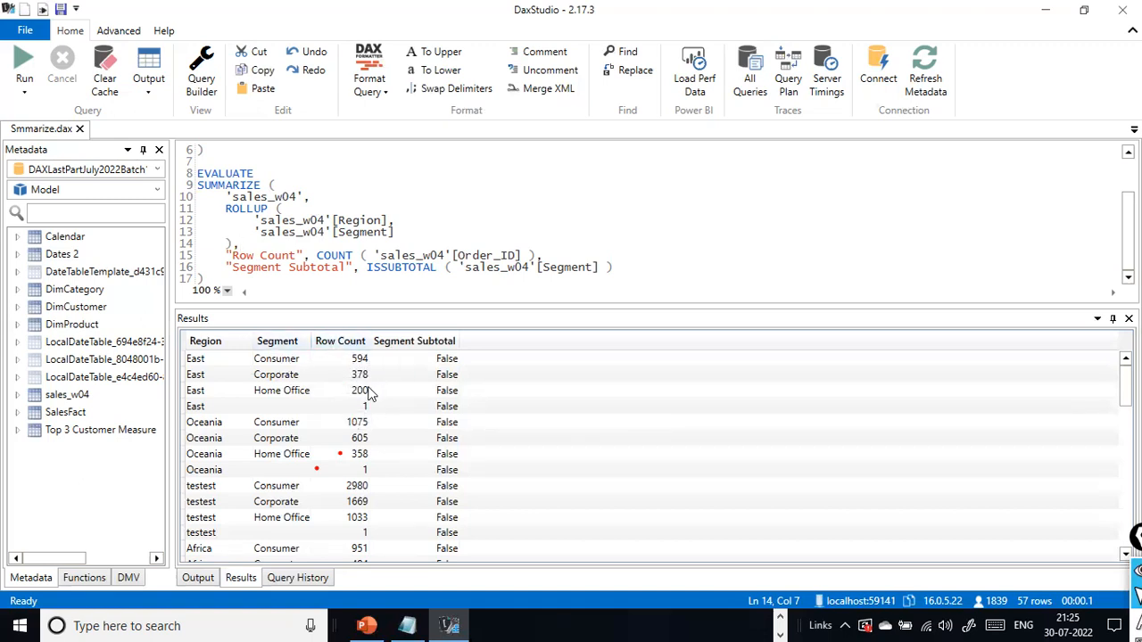
pyautogui.scroll(-13, 314, 406)
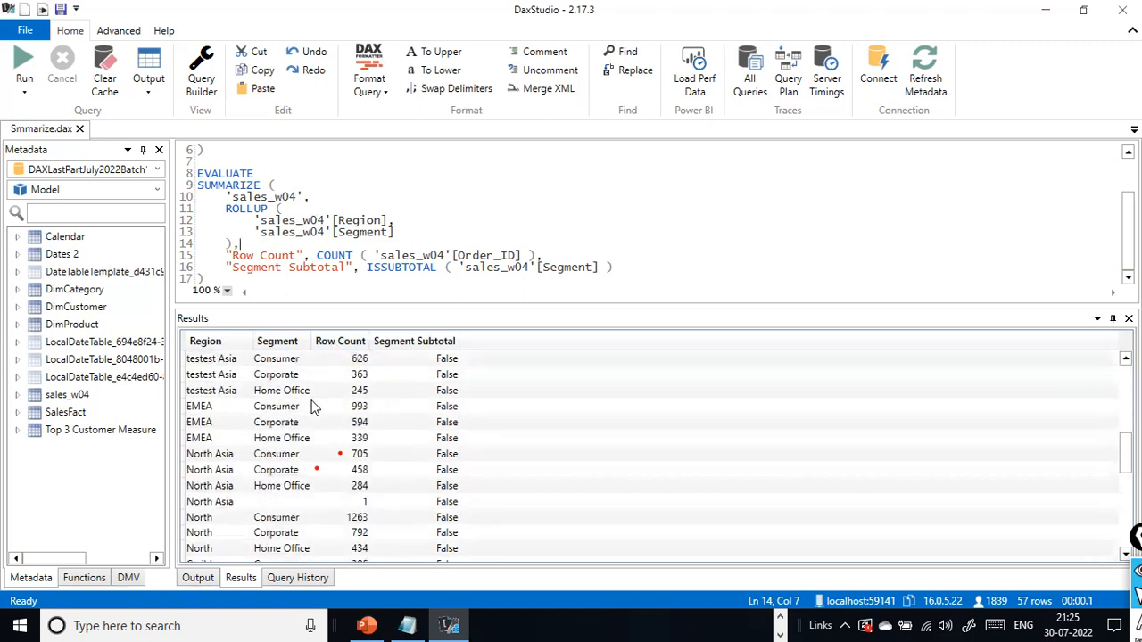
pyautogui.scroll(-1, 326, 437)
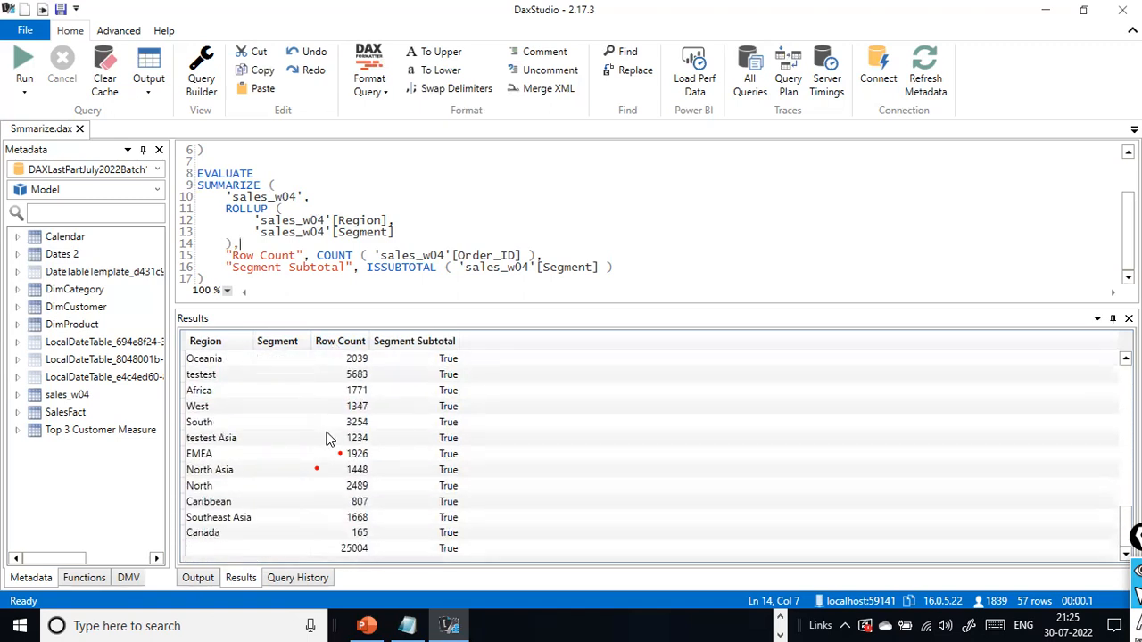
pyautogui.scroll(2, 329, 437)
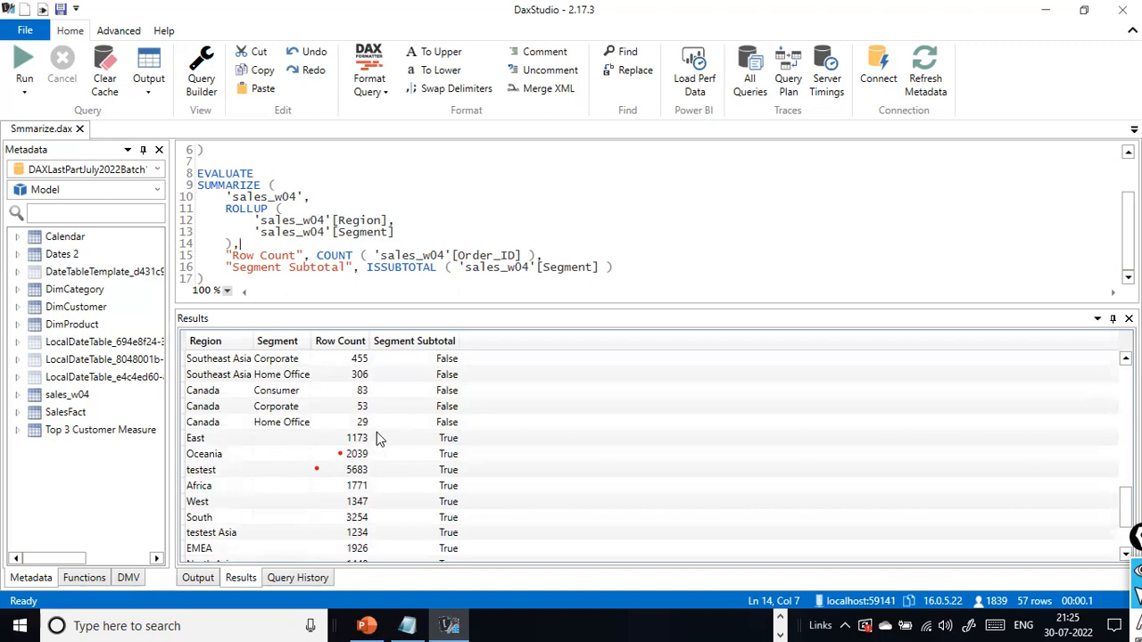
pyautogui.scroll(15, 355, 374)
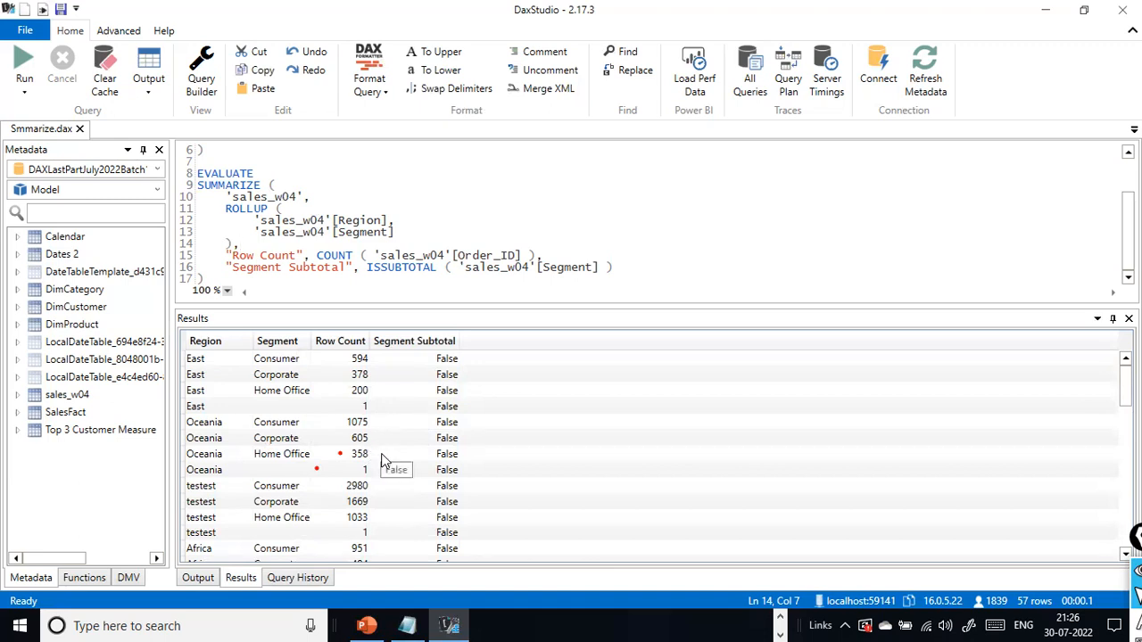
pyautogui.scroll(-10, 398, 444)
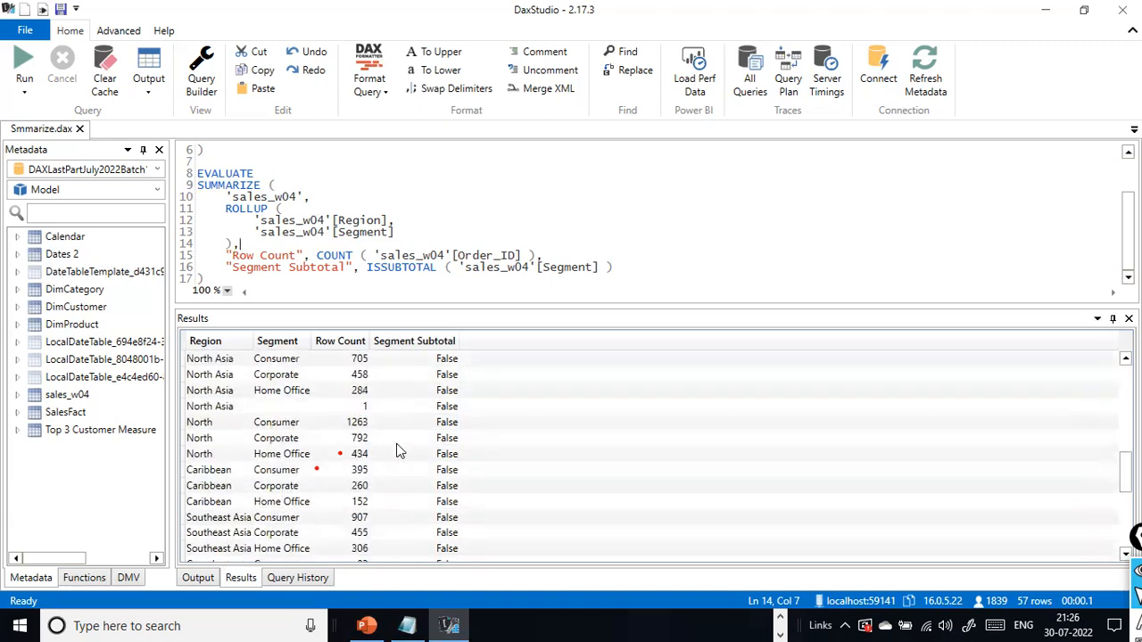
pyautogui.scroll(2, 397, 453)
pyautogui.scroll(-8, 398, 453)
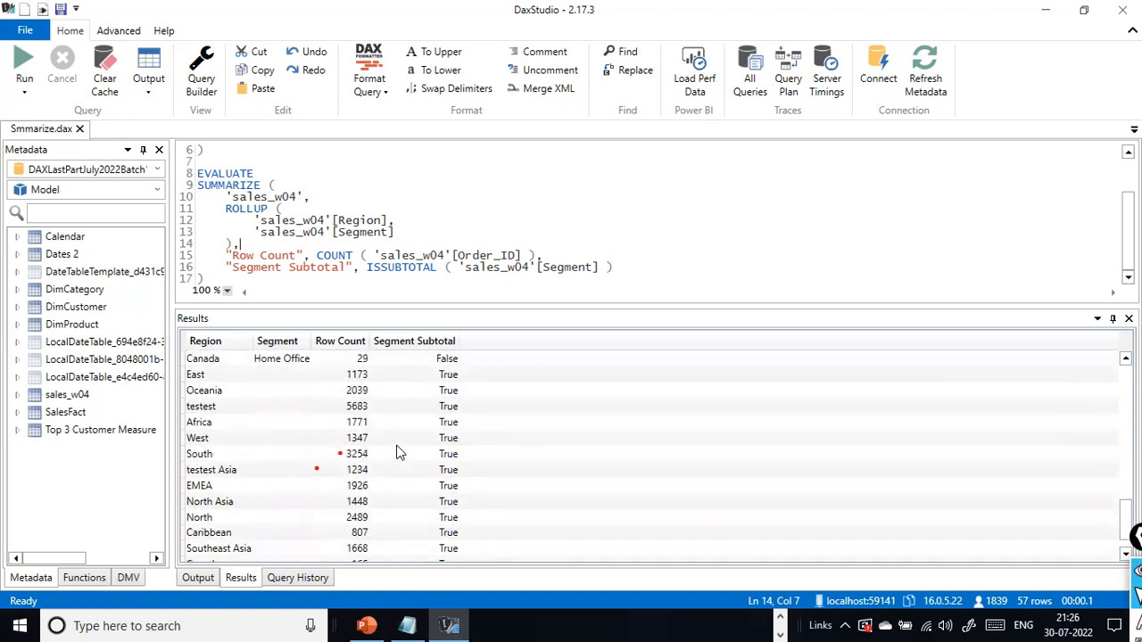
pyautogui.scroll(7, 293, 431)
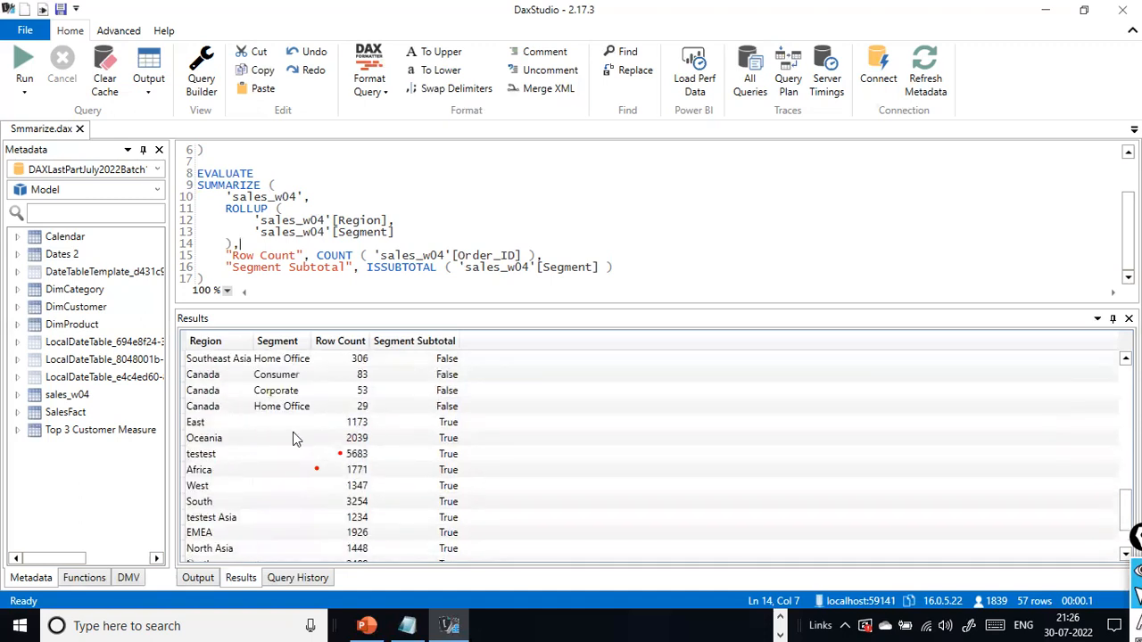
# - Compare each region's segment row counts with its subtotal row and check the grand total row at the end of the results
pyautogui.scroll(8, 364, 375)
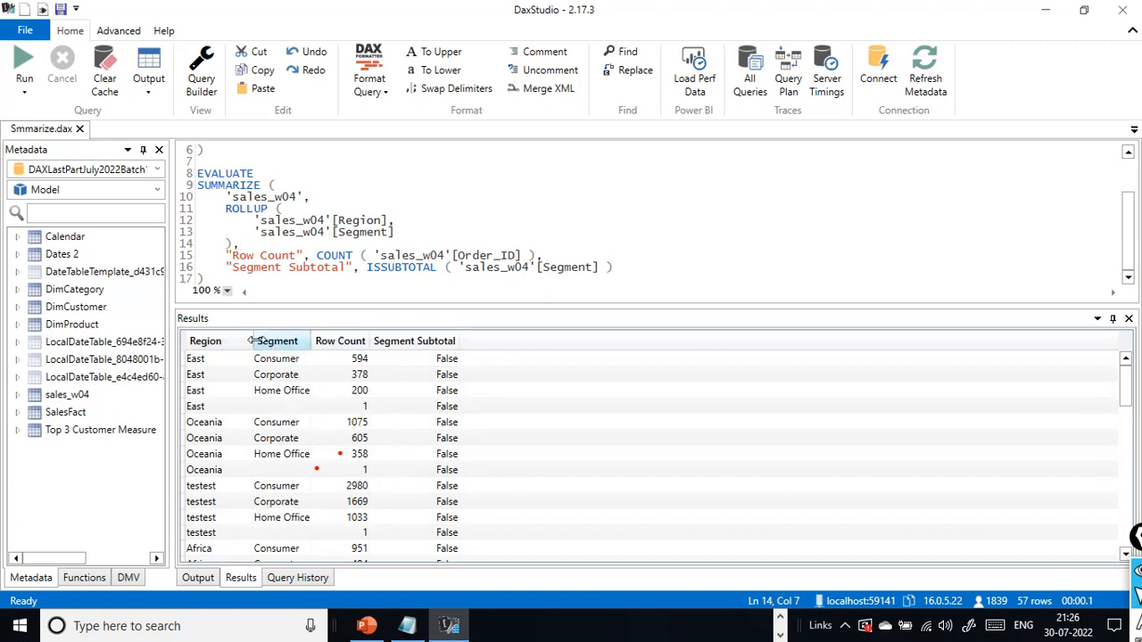
pyautogui.scroll(-14, 257, 353)
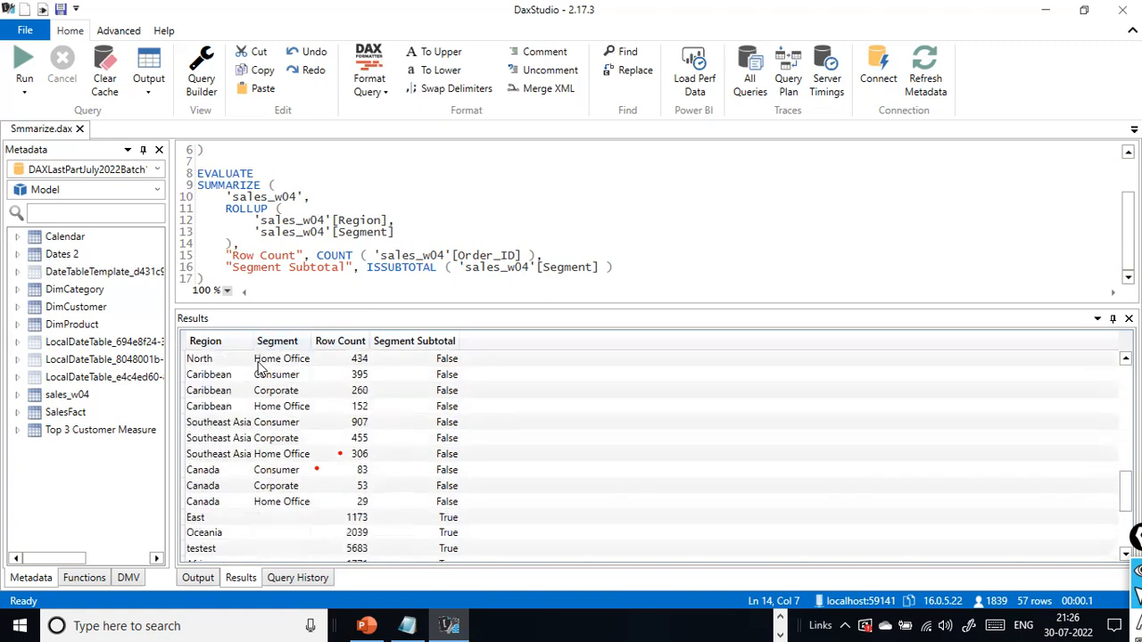
pyautogui.scroll(-2, 275, 454)
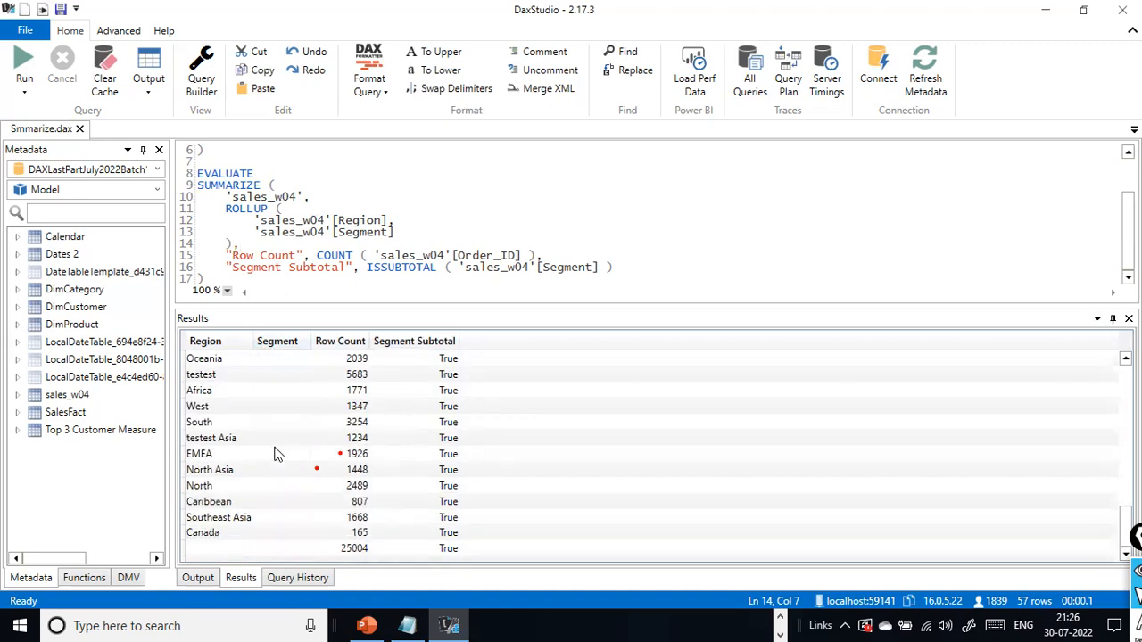
pyautogui.scroll(5, 275, 454)
pyautogui.scroll(-4, 276, 454)
pyautogui.scroll(1, 276, 454)
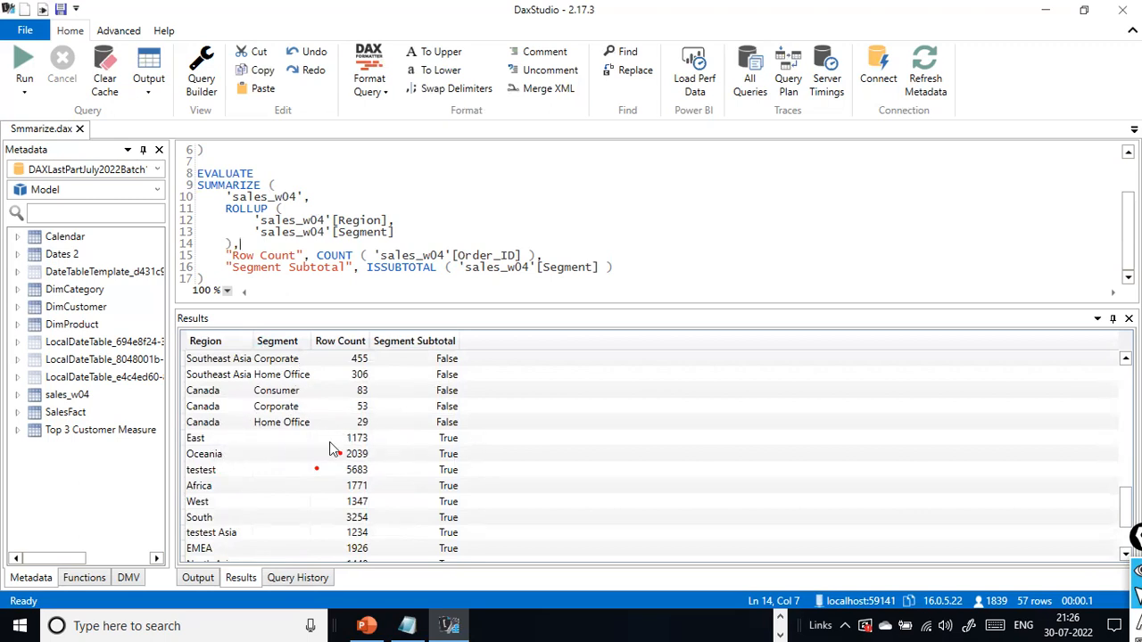
pyautogui.scroll(10, 369, 441)
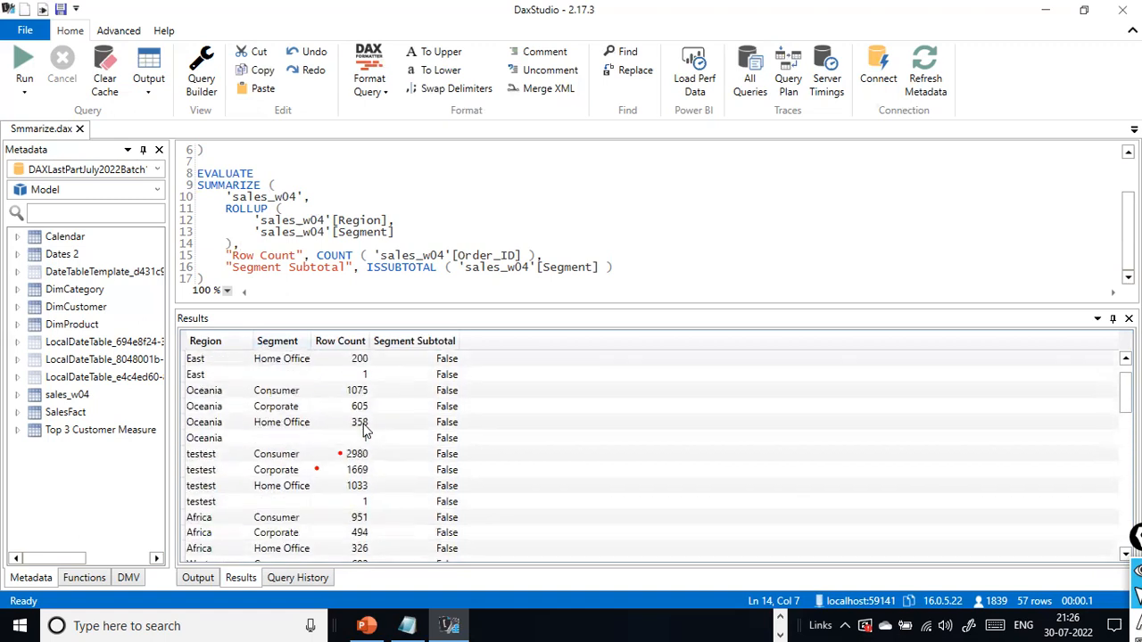
pyautogui.scroll(-15, 291, 416)
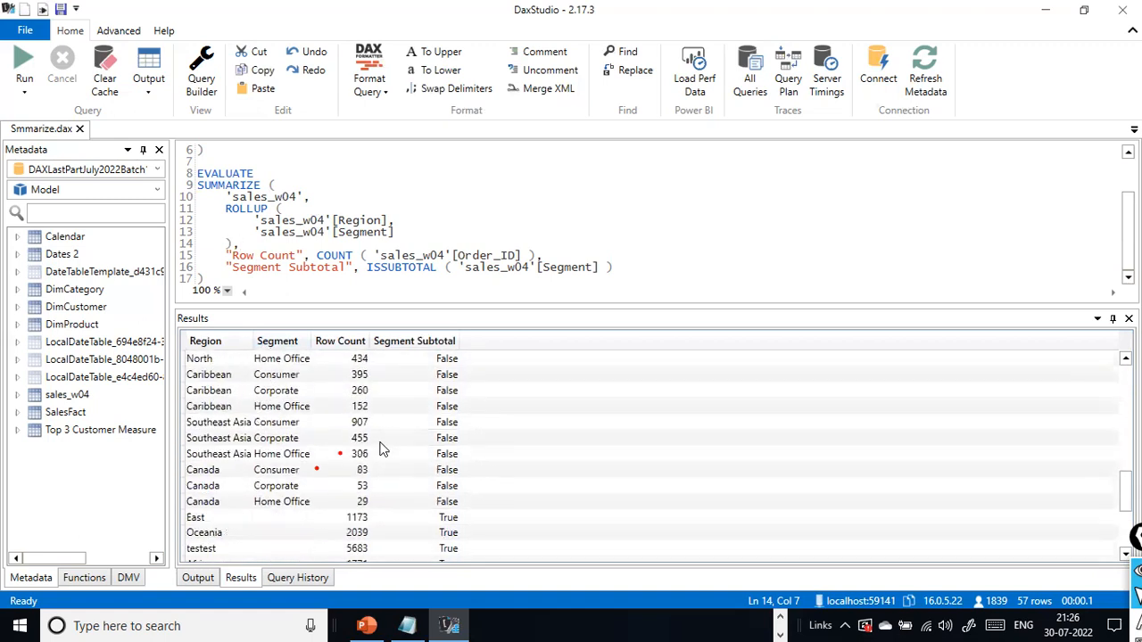
pyautogui.scroll(2, 383, 446)
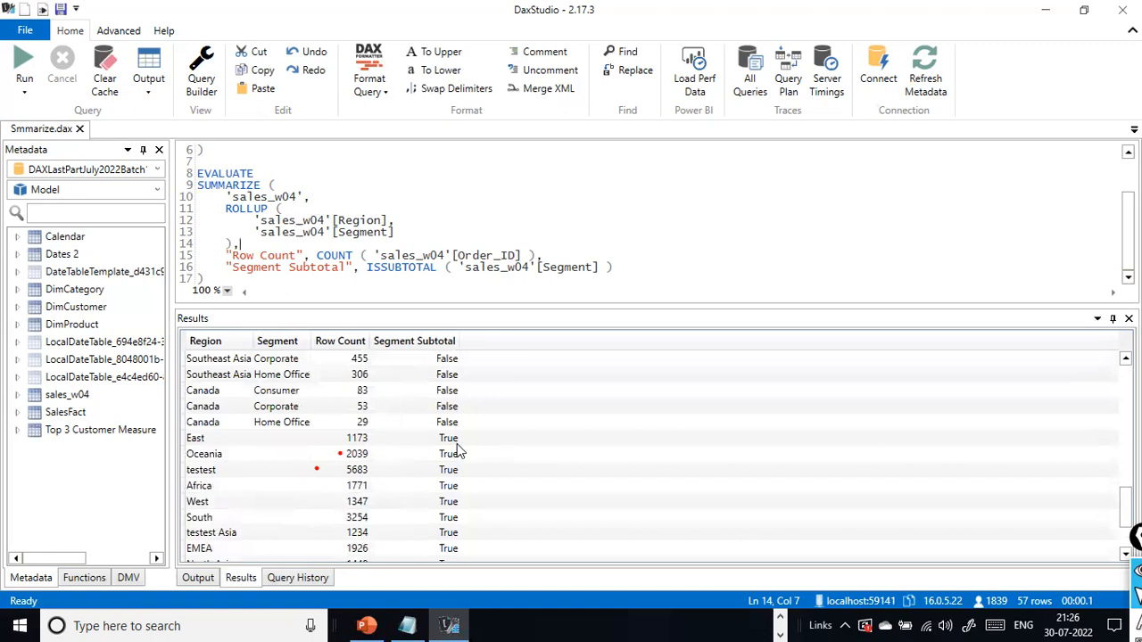
pyautogui.scroll(13, 387, 451)
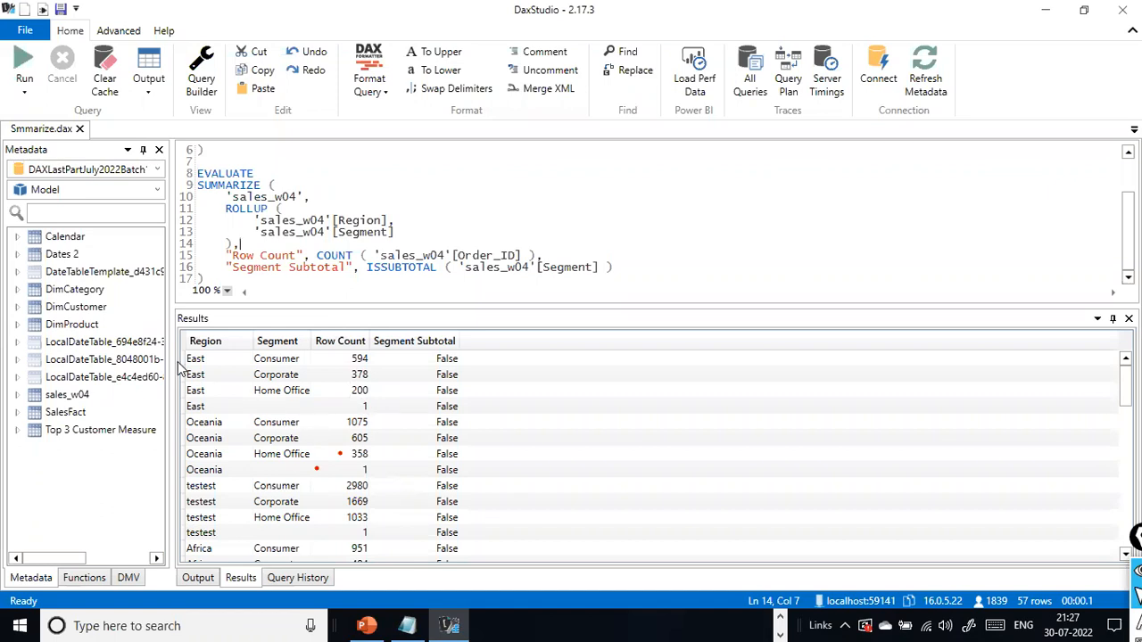
pyautogui.scroll(-11, 424, 463)
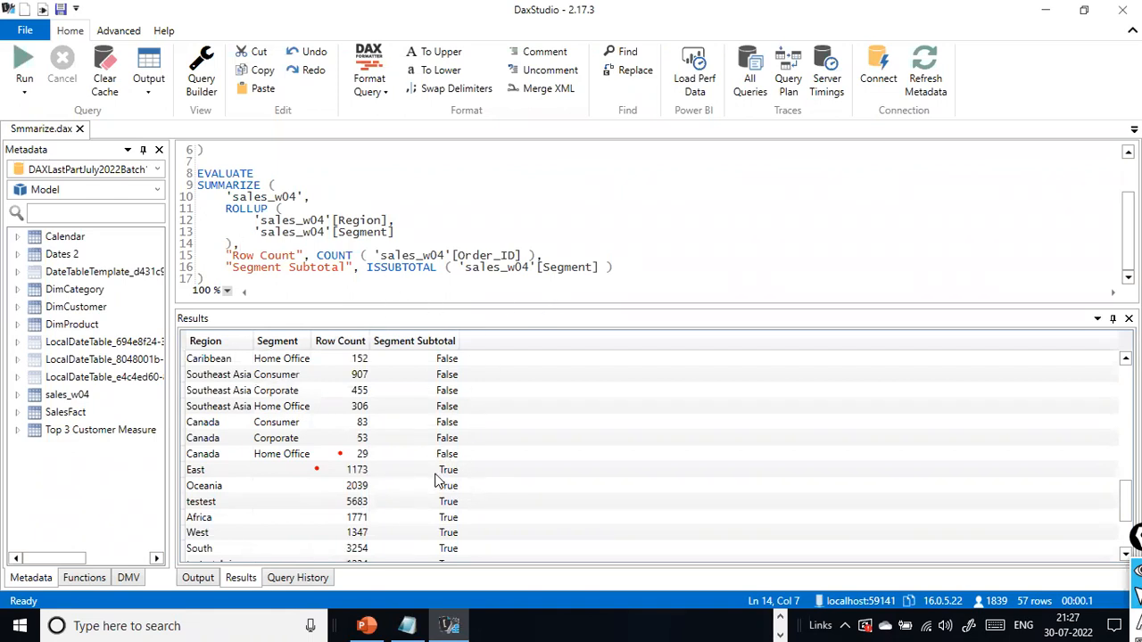
pyautogui.scroll(-2, 438, 484)
pyautogui.scroll(2, 437, 404)
pyautogui.scroll(-3, 383, 502)
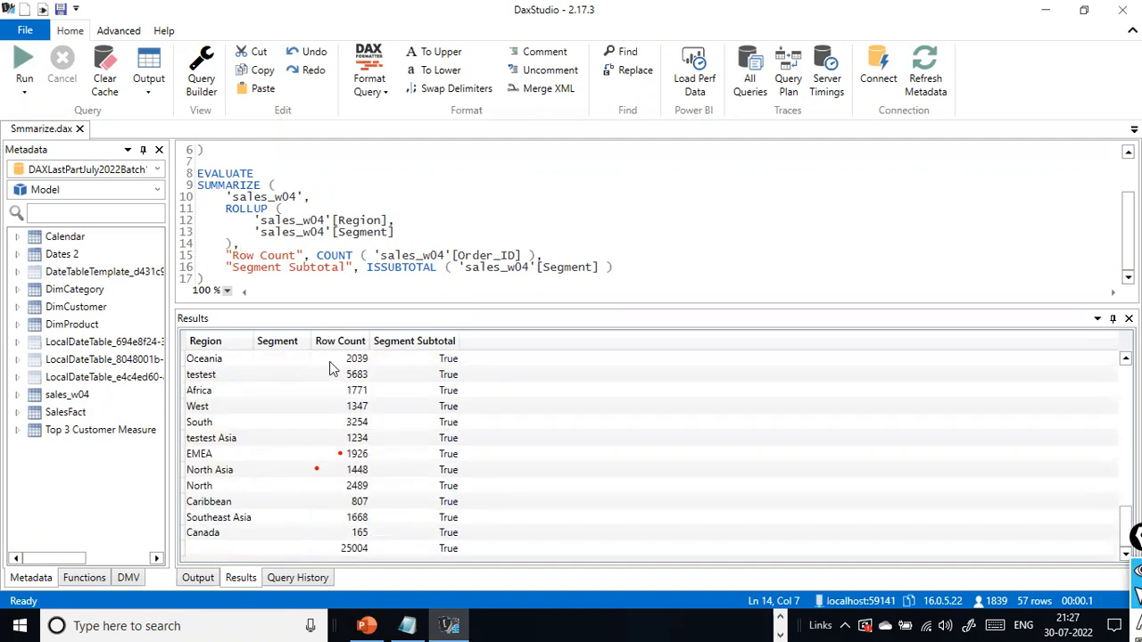
# - Add blank lines below the existing ROLLUP query to make room for another query
pyautogui.click(282, 277)
pyautogui.press('Return')
pyautogui.press('Return')
pyautogui.press('Return')
pyautogui.press('Return')
pyautogui.press('Return')
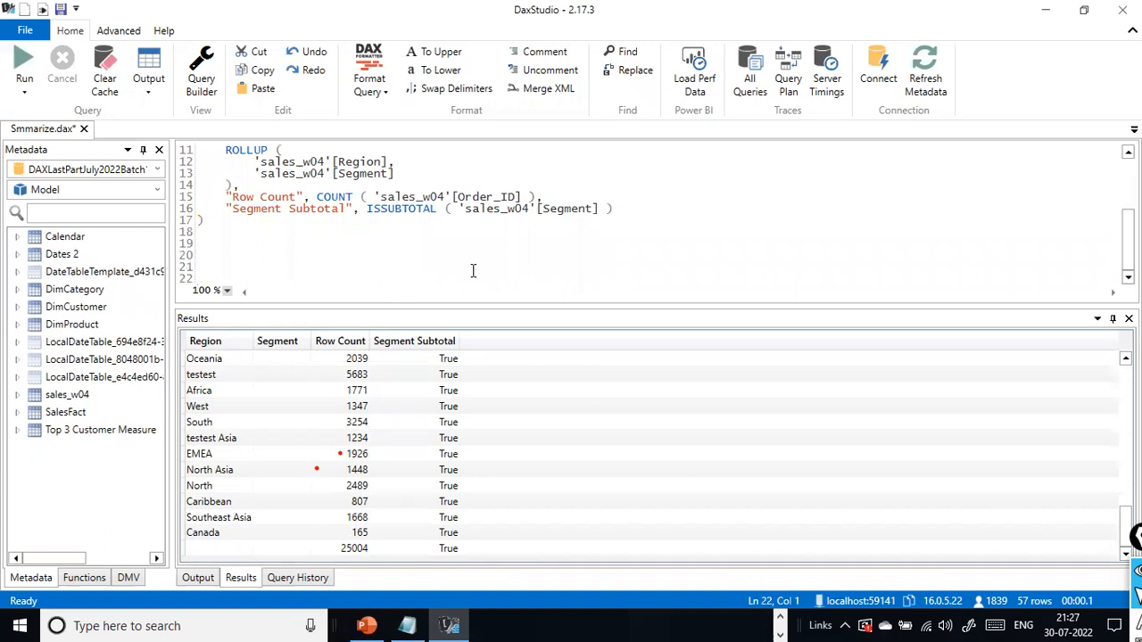
# - Switch to PowerPoint and copy the factsales ROLLUP query that groups by LocationKey and Productid from slide 242
pyautogui.hotkey('alt', 'Tab')
pyautogui.scroll(-1, 652, 314)
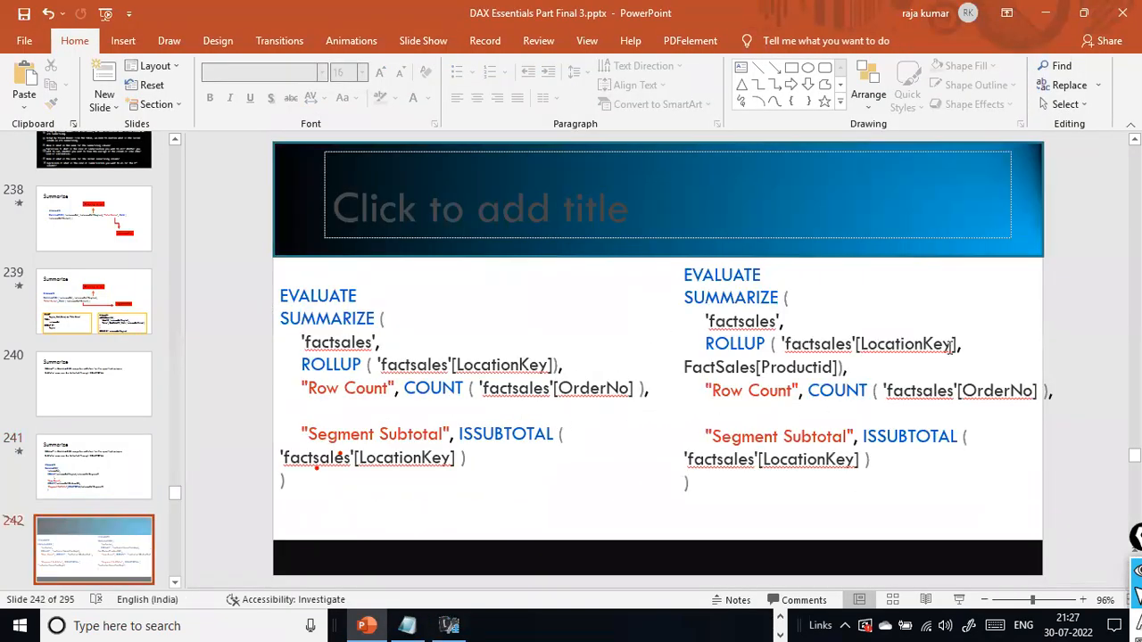
pyautogui.click(828, 394)
pyautogui.moveTo(761, 486); pyautogui.dragTo(669, 266)
pyautogui.rightClick(739, 286)
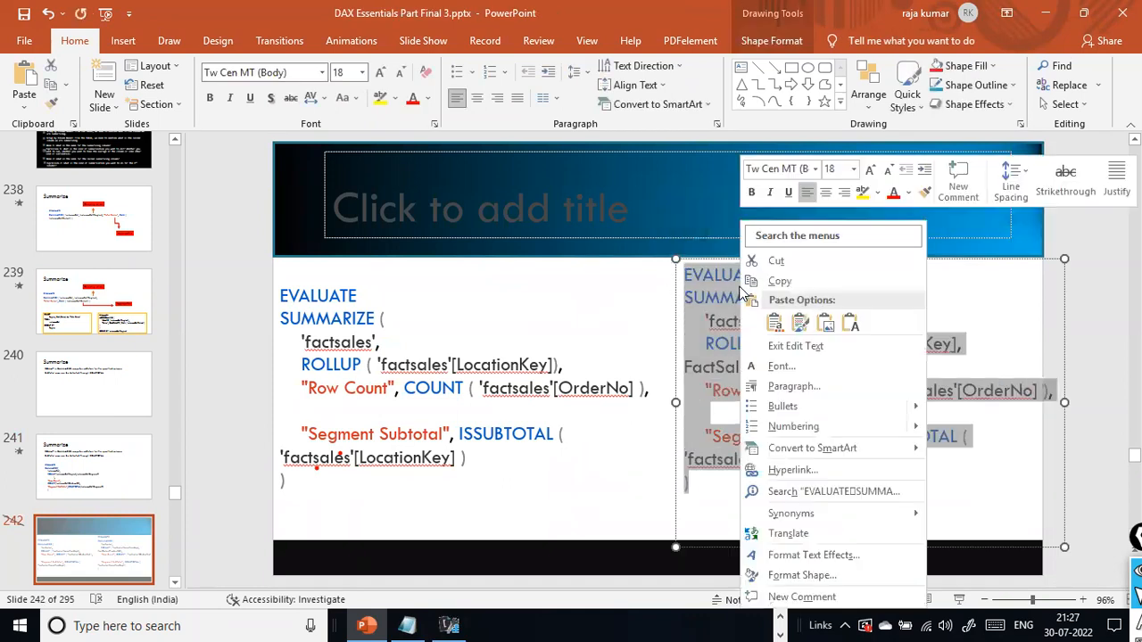
pyautogui.click(779, 282)
# - Switch back to DAX Studio and paste the factsales query on line 22
pyautogui.hotkey('alt', 'Tab')
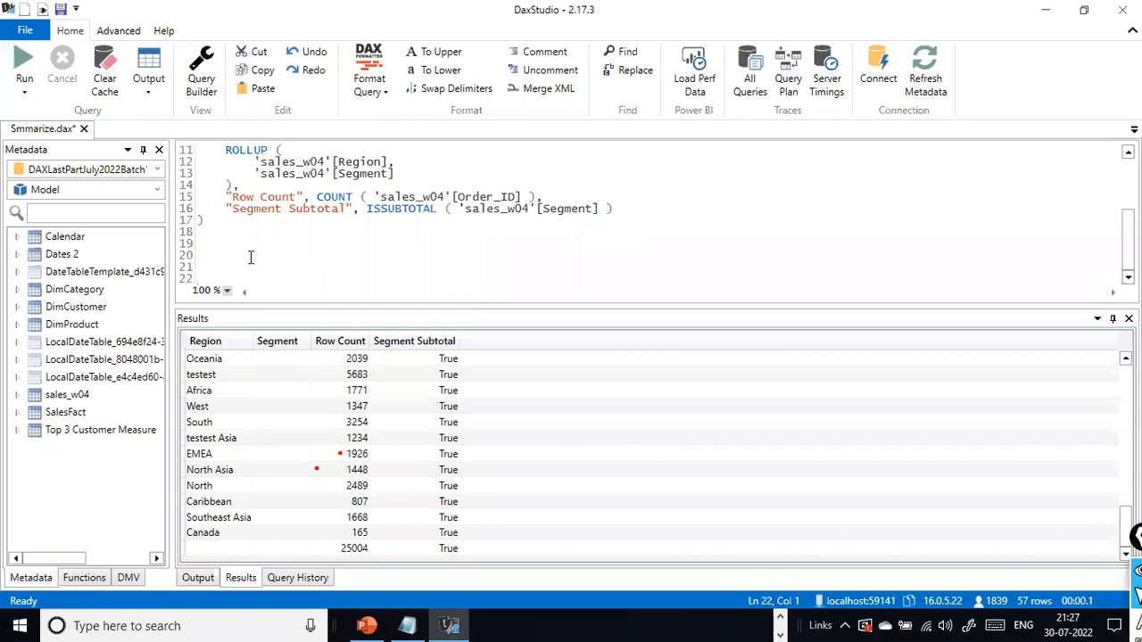
pyautogui.hotkey('ctrl', 'v')
pyautogui.click(385, 295)
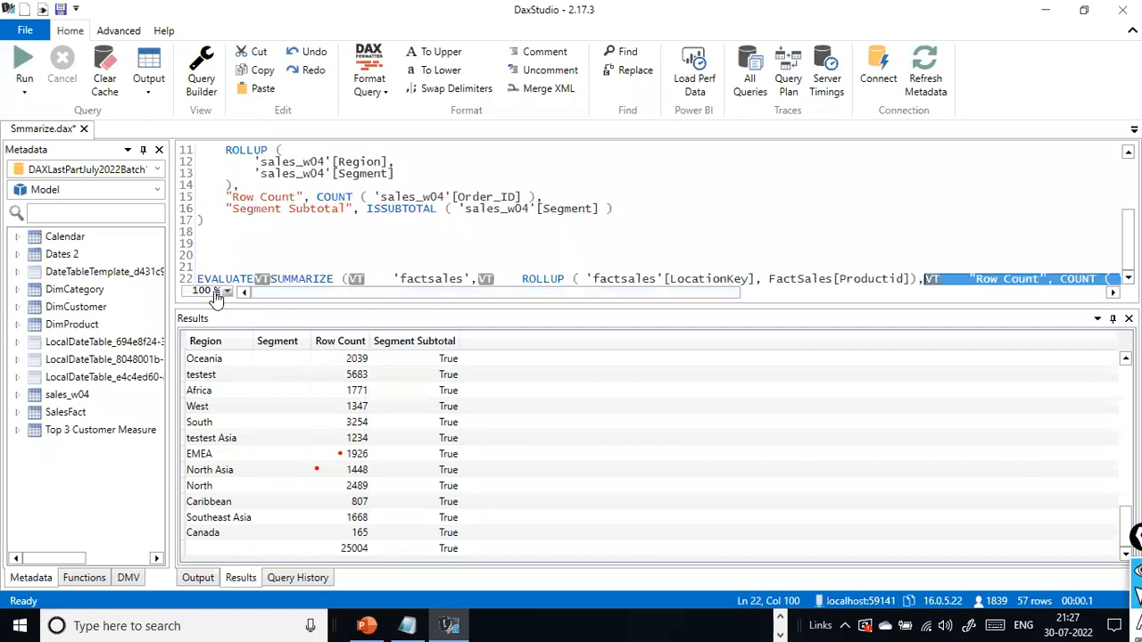
# - Format the pasted factsales query into multiple lines with the default long-line DAX Formatter style
pyautogui.click(272, 279)
pyautogui.hotkey('ctrl', 'a')
pyautogui.click(384, 281)
pyautogui.hotkey('ctrl', 'a')
pyautogui.click(501, 262)
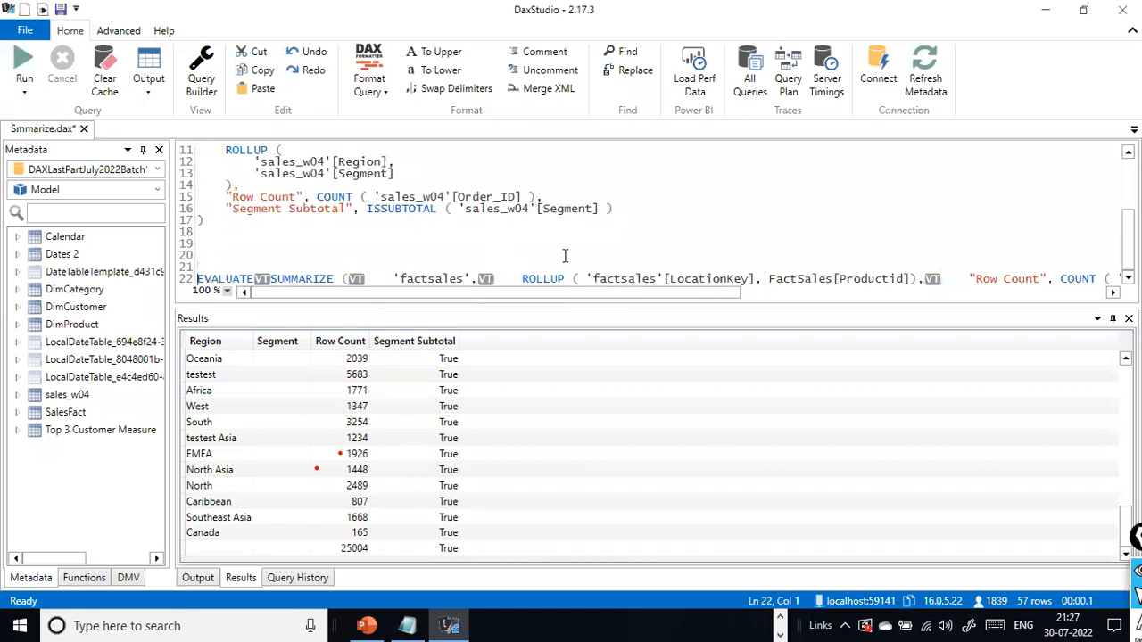
pyautogui.hotkey('ctrl', 'a')
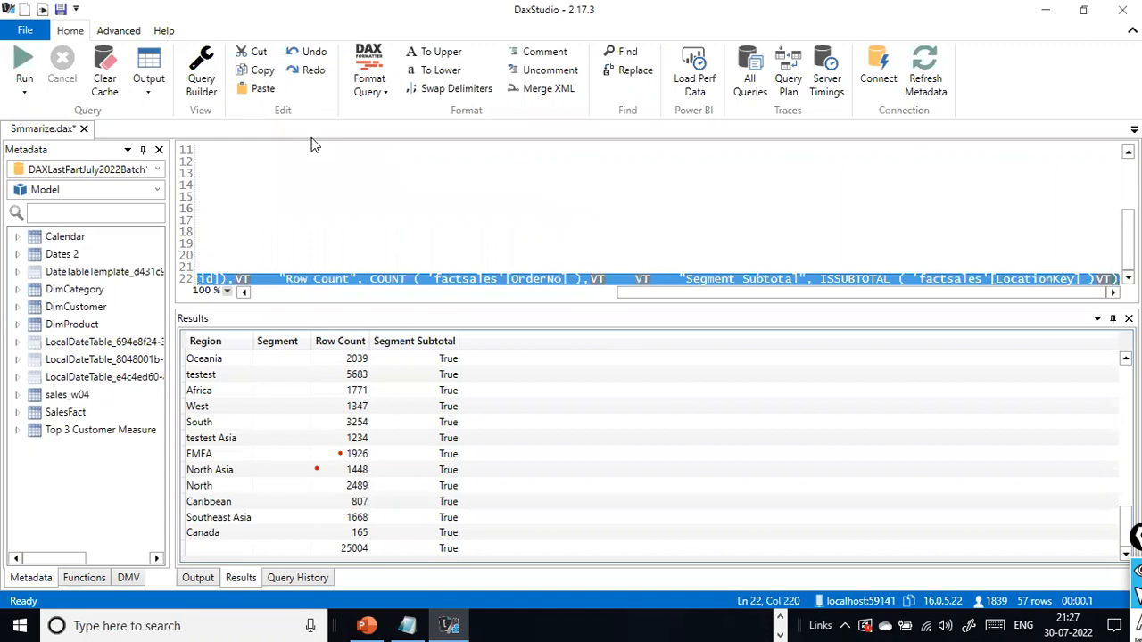
pyautogui.click(371, 94)
pyautogui.click(360, 115)
pyautogui.click(387, 93)
pyautogui.click(319, 264)
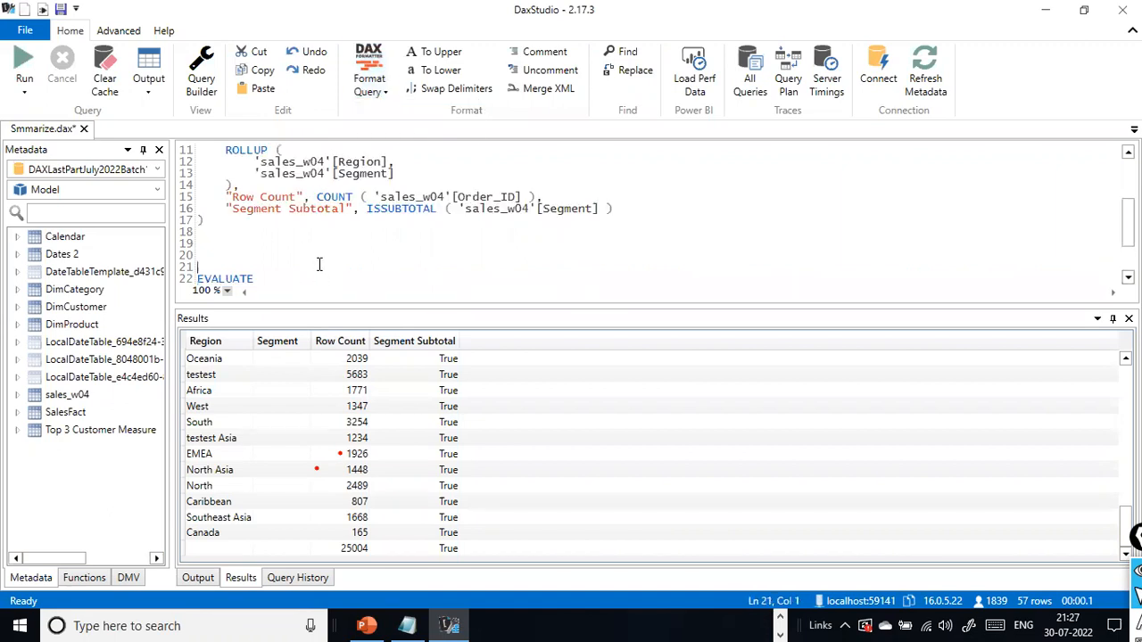
pyautogui.scroll(-2, 323, 268)
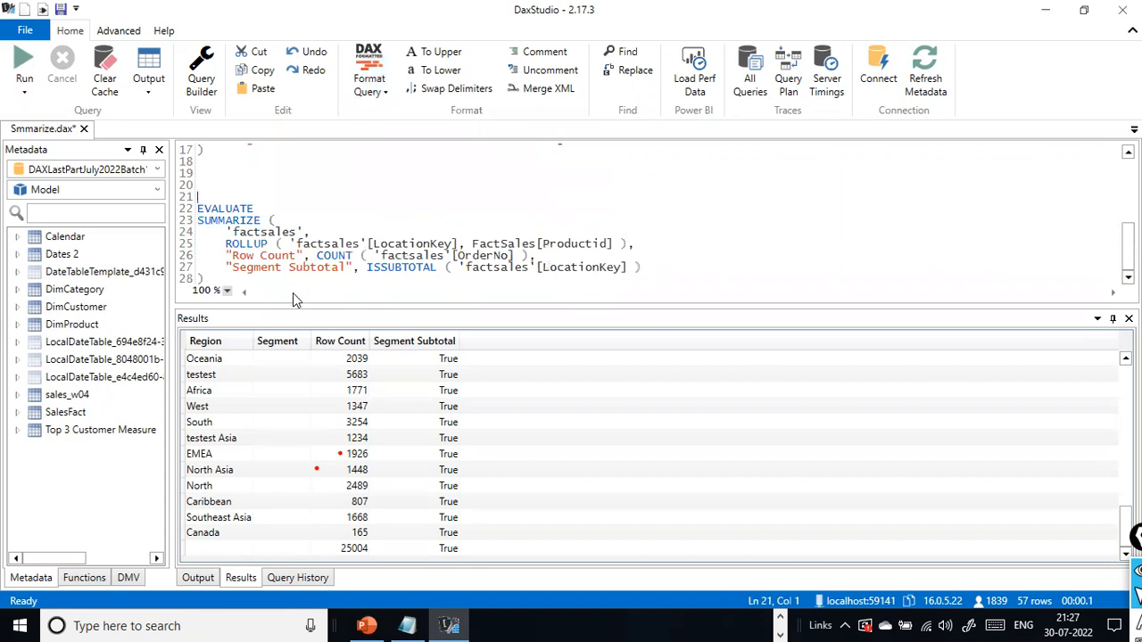
pyautogui.click(375, 93)
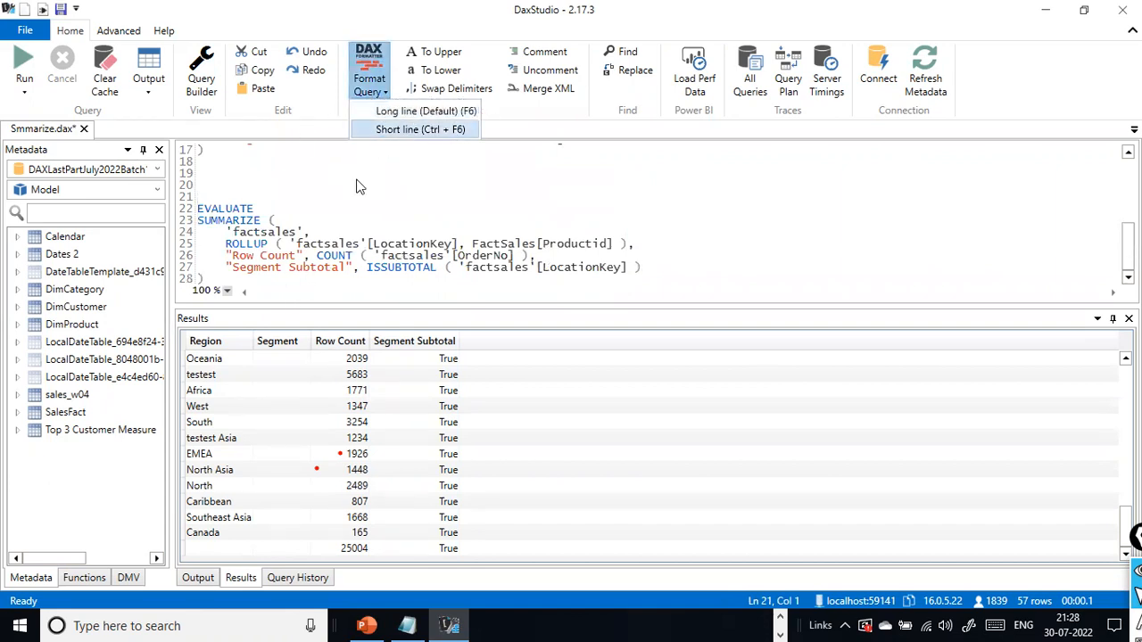
# - Try to run only the pasted factsales ROLLUP query
pyautogui.click(214, 278)
pyautogui.moveTo(196, 208); pyautogui.dragTo(207, 279)
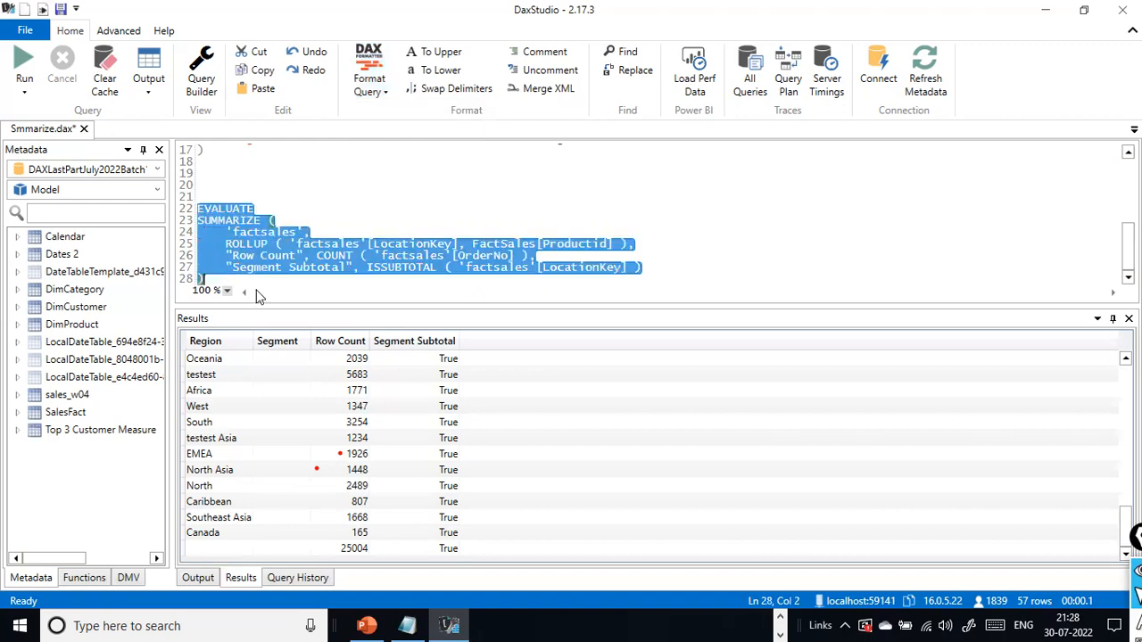
pyautogui.click(28, 88)
pyautogui.click(43, 127)
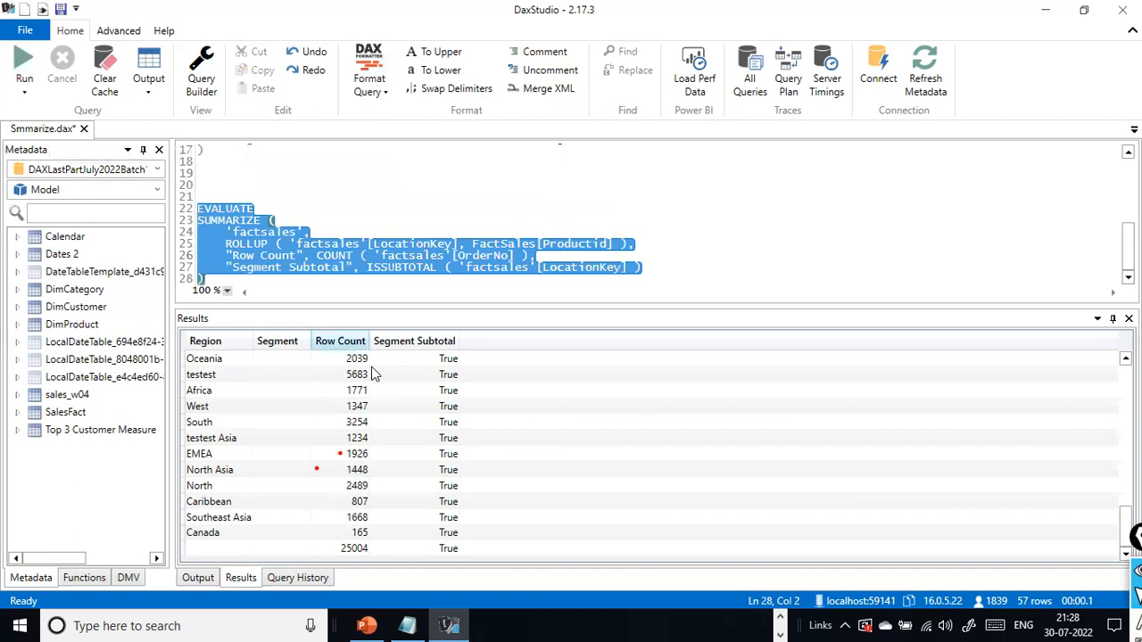
pyautogui.click(311, 232)
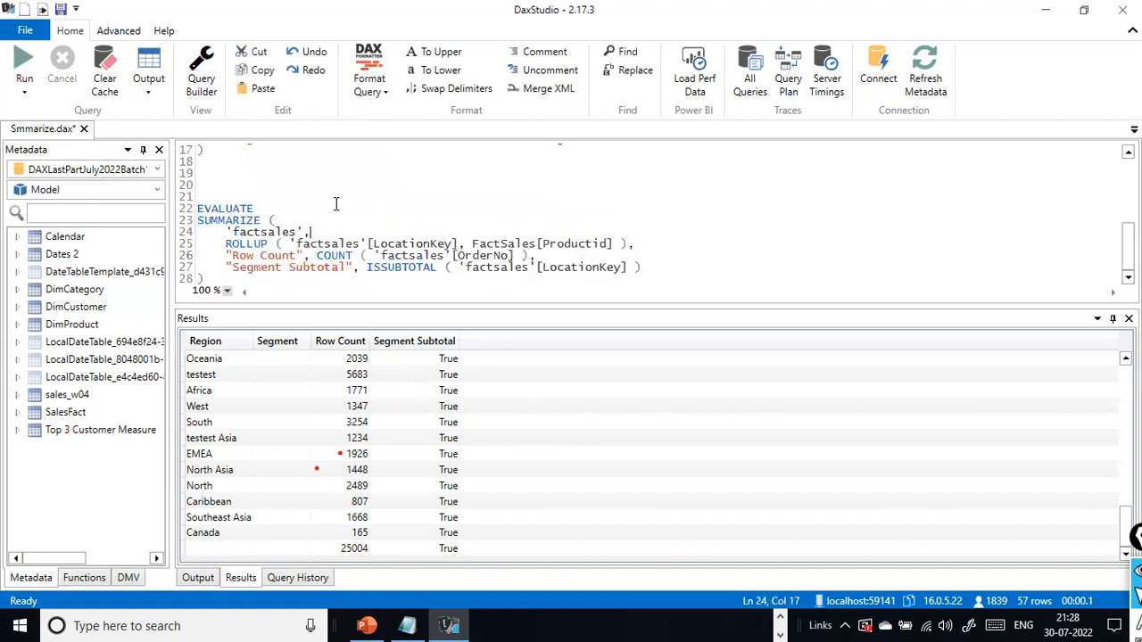
pyautogui.moveTo(228, 277); pyautogui.dragTo(182, 198)
pyautogui.click(23, 72)
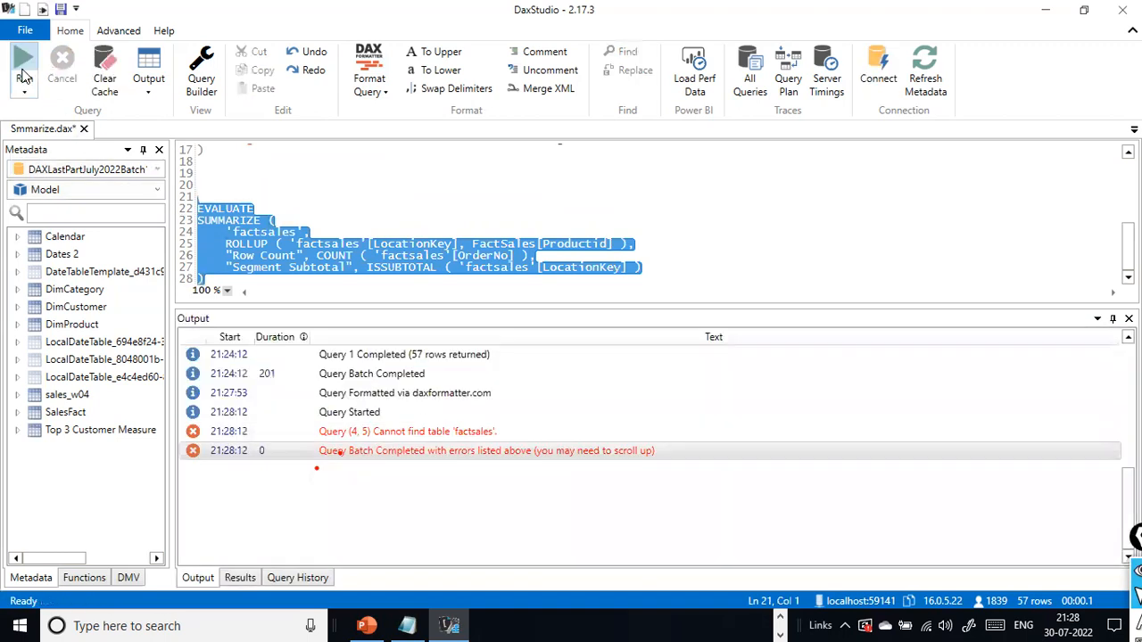
# - Add two blank lines below the pasted query and change its SUMMARIZE table to SalesFact
pyautogui.click(642, 282)
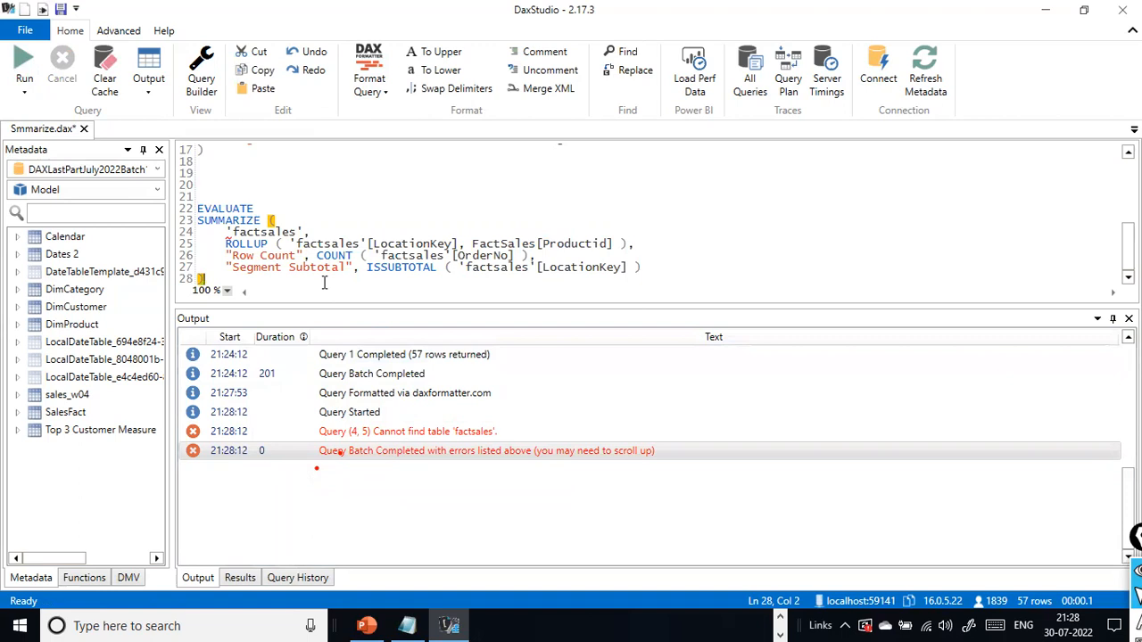
pyautogui.press('Return')
pyautogui.press('Return')
pyautogui.click(311, 208)
pyautogui.click(325, 244)
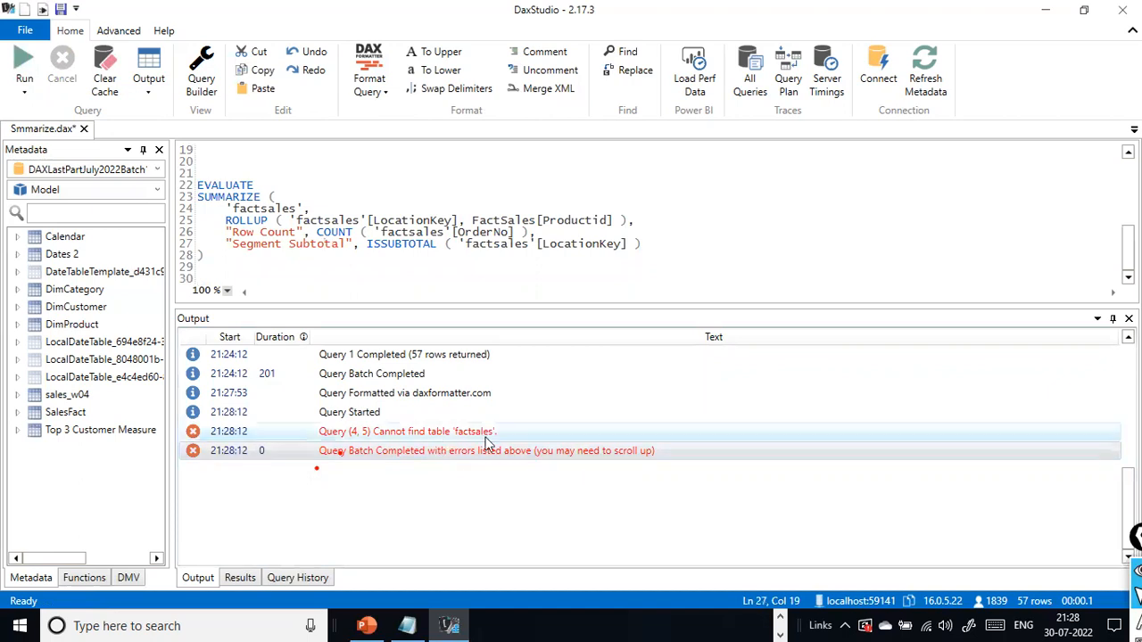
pyautogui.click(255, 198)
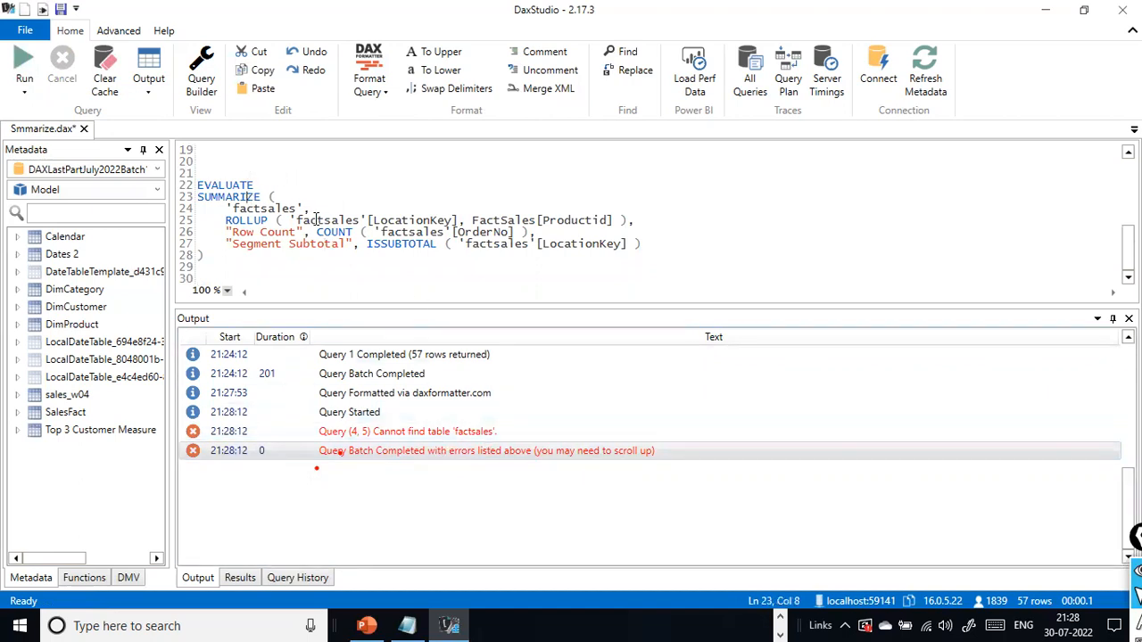
pyautogui.click(237, 209)
pyautogui.hotkey('ctrl', 'shift', 'Right')
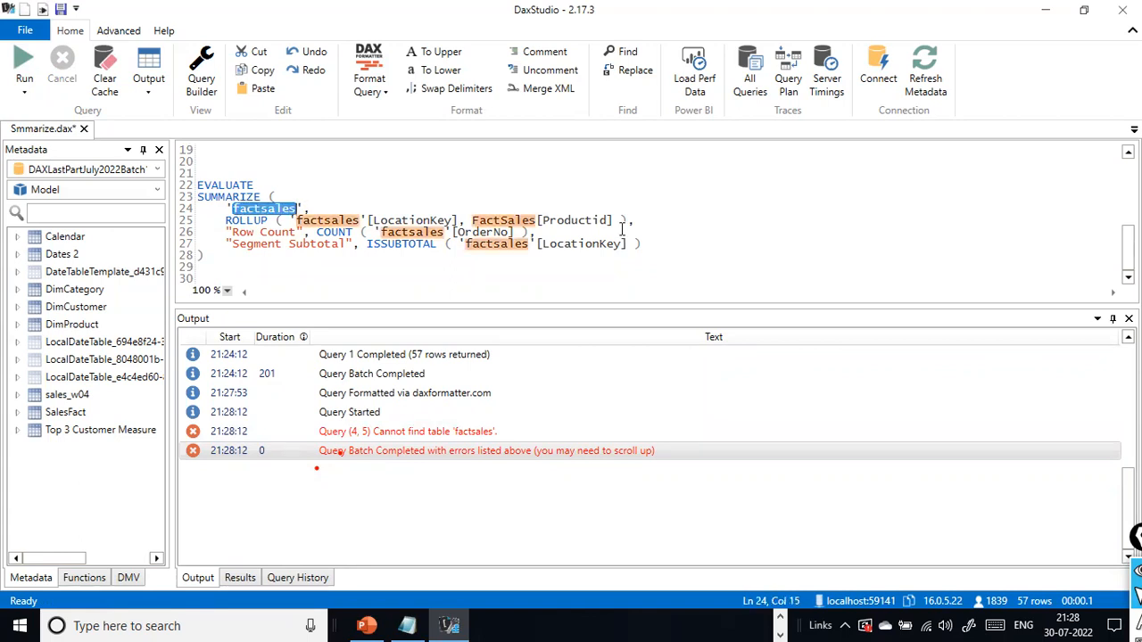
pyautogui.write('SalesFact')
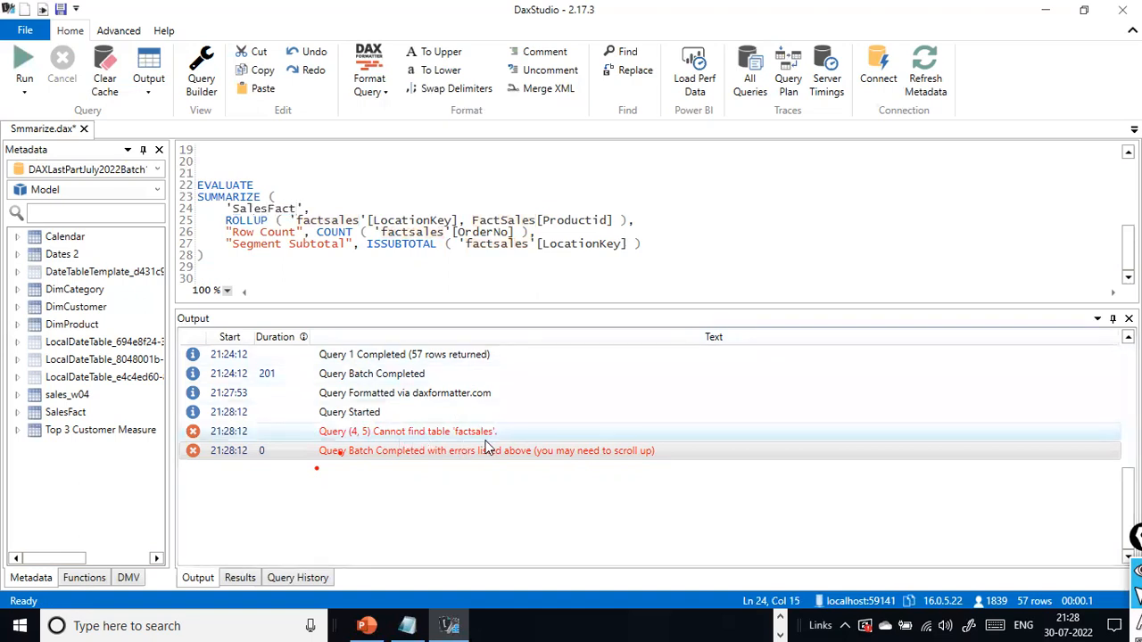
# - Change the table of the Productid reference inside ROLLUP to SalesFact
pyautogui.click(430, 263)
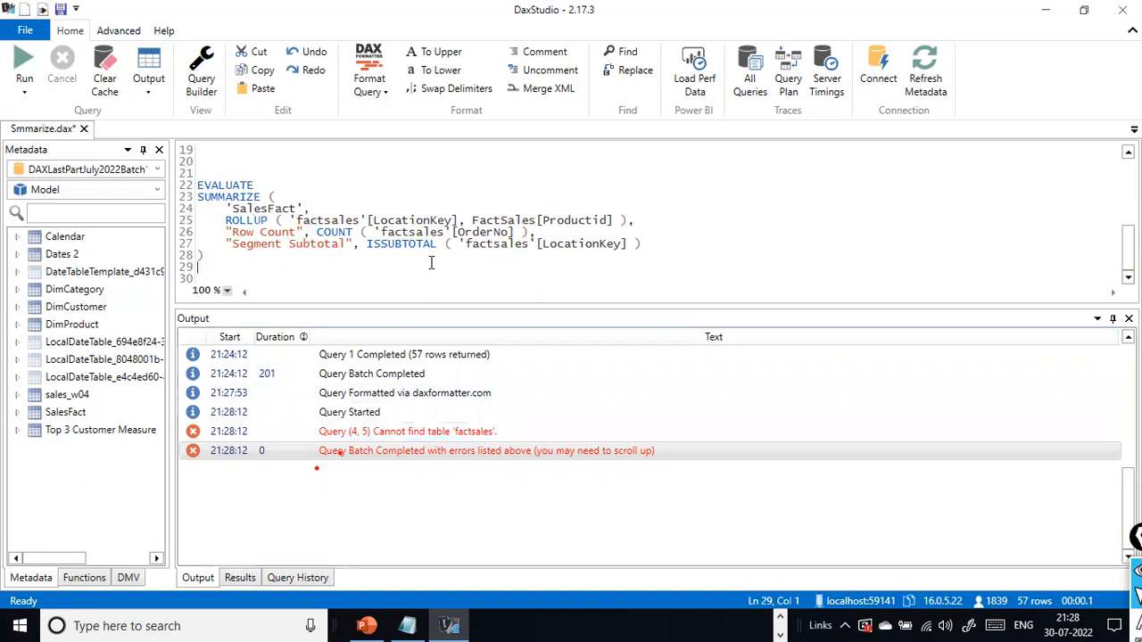
pyautogui.doubleClick(497, 222)
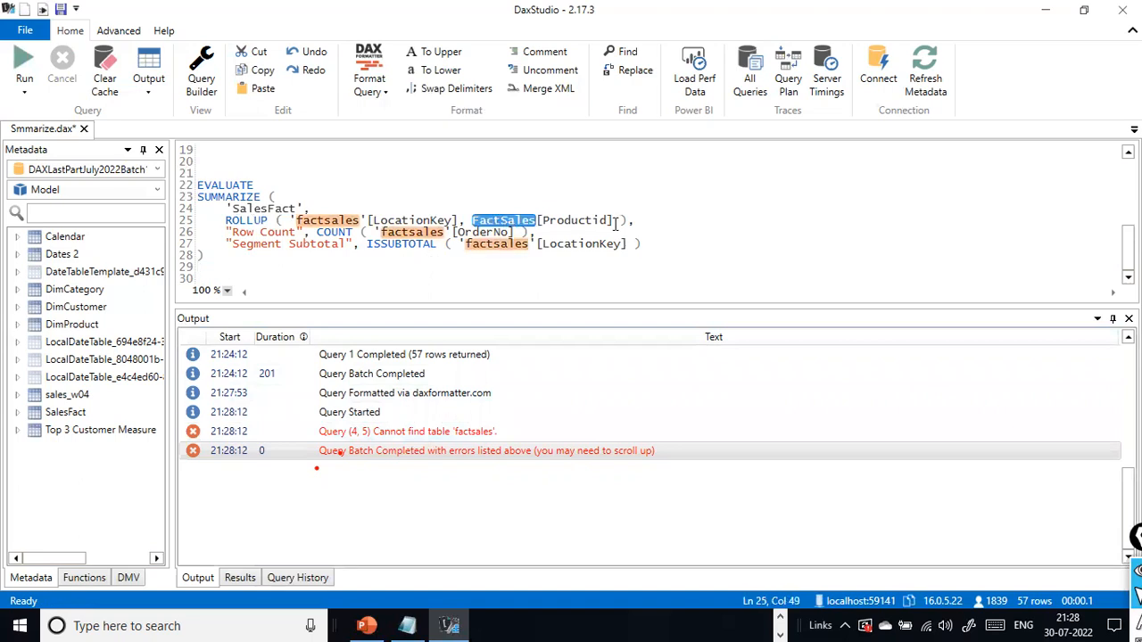
pyautogui.write('sales')
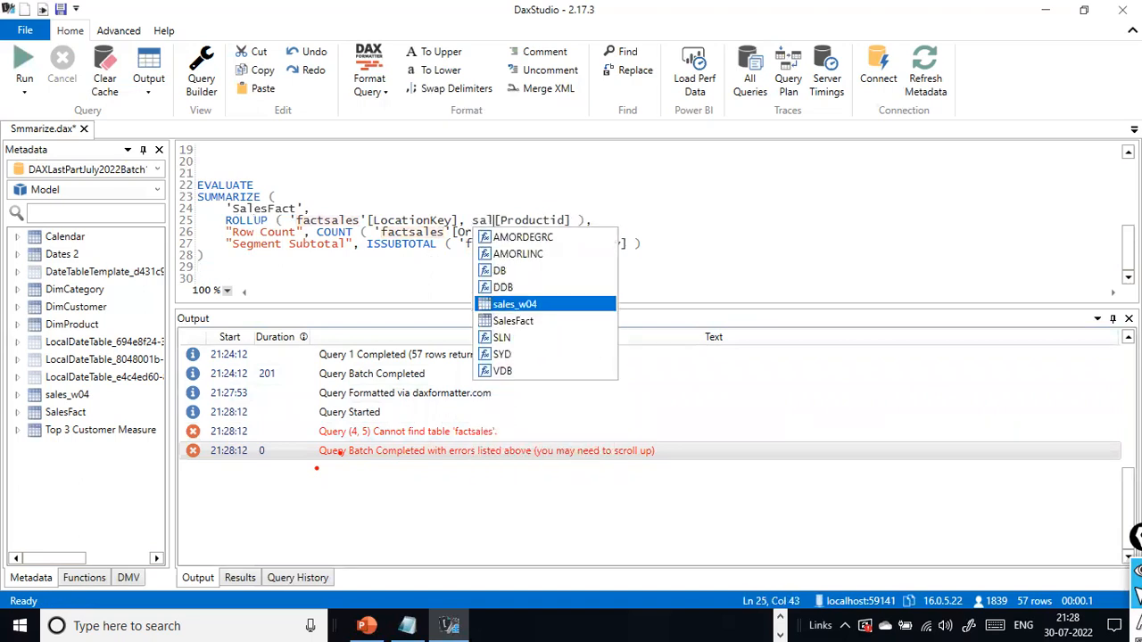
pyautogui.press('Down')
pyautogui.press('Return')
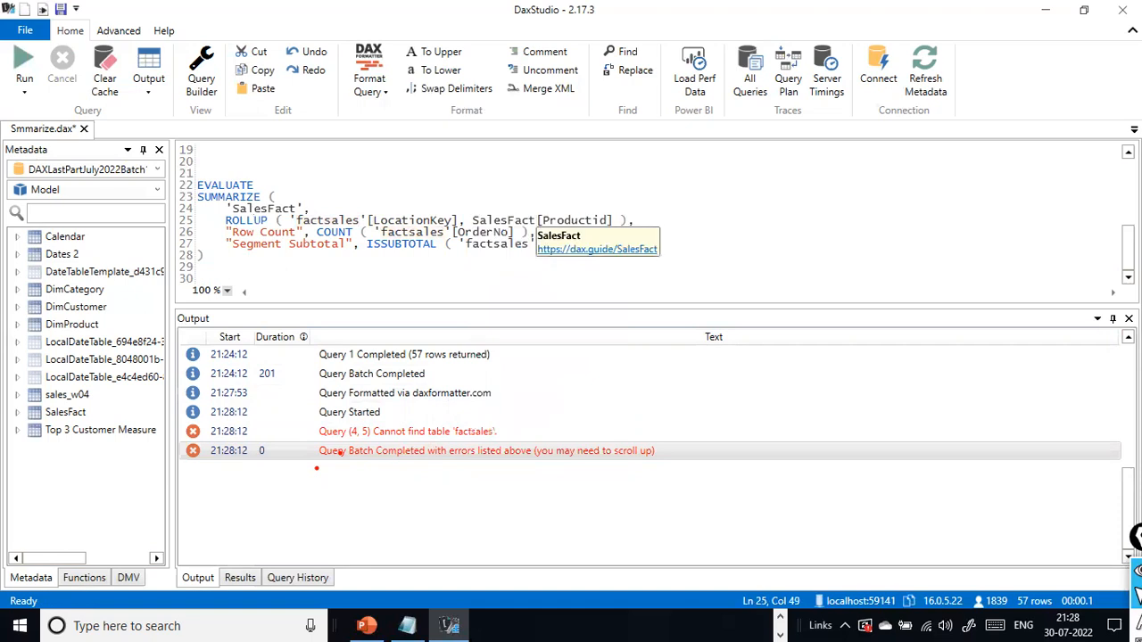
# - Change the table of the LocationKey reference inside ROLLUP to salesfact
pyautogui.press('Left')
pyautogui.press('Left')
pyautogui.press('Left')
pyautogui.press('Left')
pyautogui.press('Left')
pyautogui.press('Left')
pyautogui.press('Left')
pyautogui.press('Left')
pyautogui.press('Left')
pyautogui.press('Left')
pyautogui.press('Left')
pyautogui.press('Left')
pyautogui.hotkey('ctrl', 'shift', 'Left')
pyautogui.write('sales')
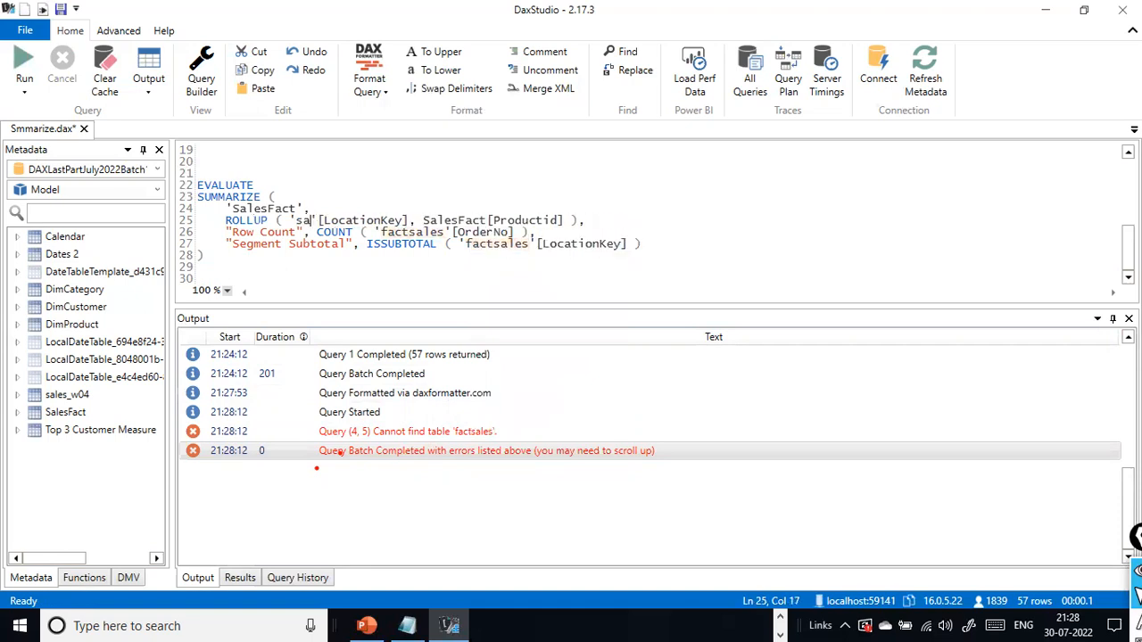
pyautogui.write('fact')
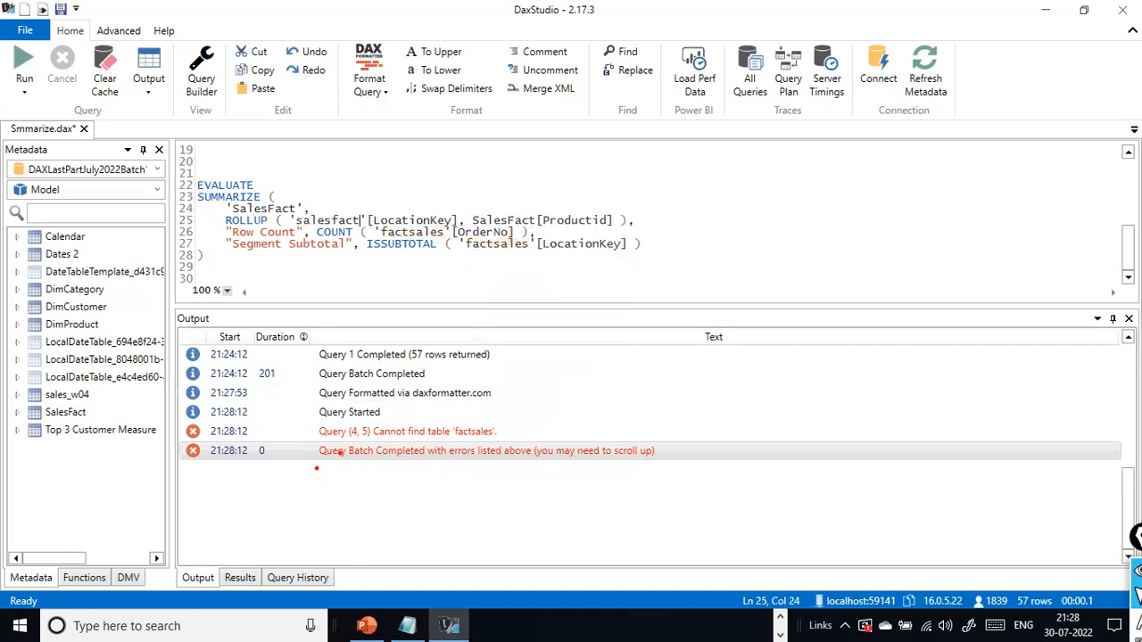
# - Change the table name to salesfact in the COUNT of OrderNo and the ISSUBTOTAL of LocationKey
pyautogui.hotkey('ctrl', 'shift', 'Right')
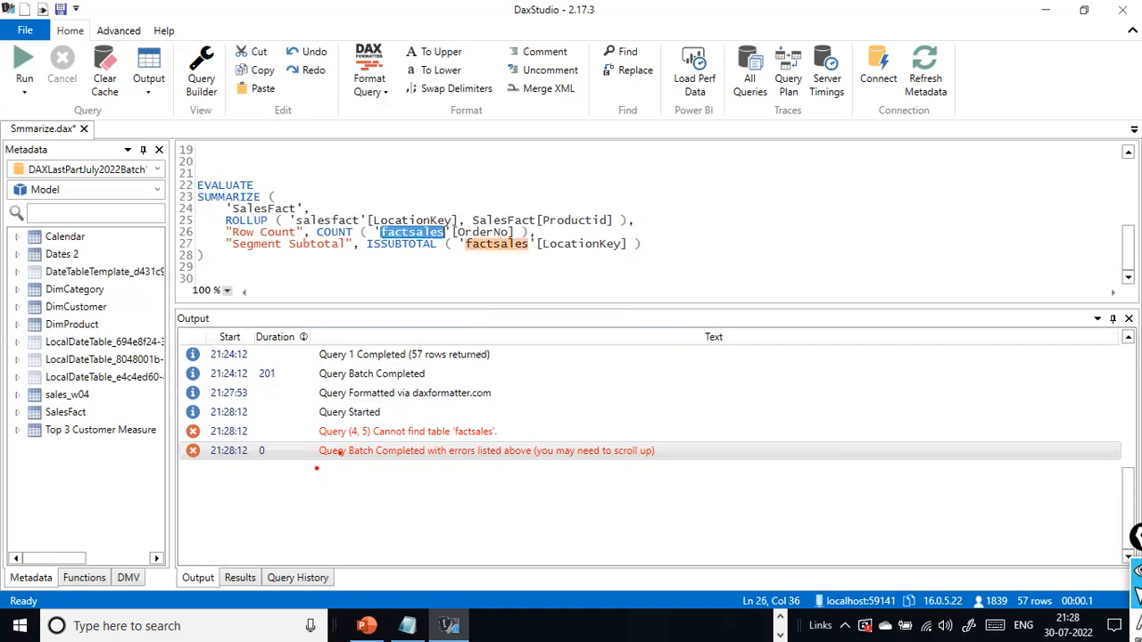
pyautogui.write('salesfa')
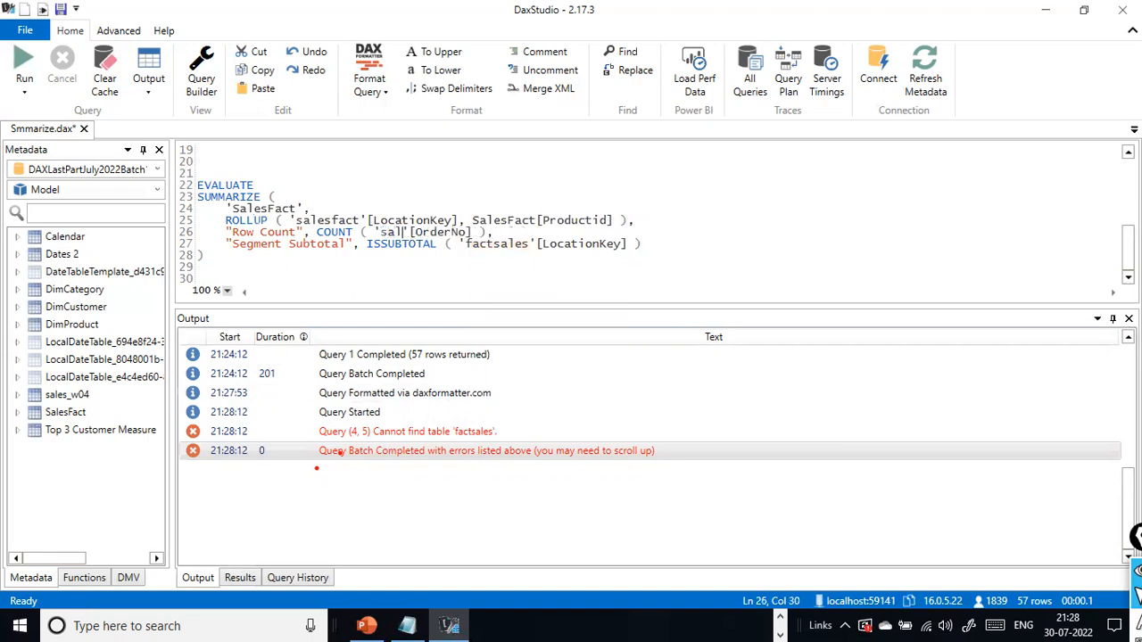
pyautogui.write('ct')
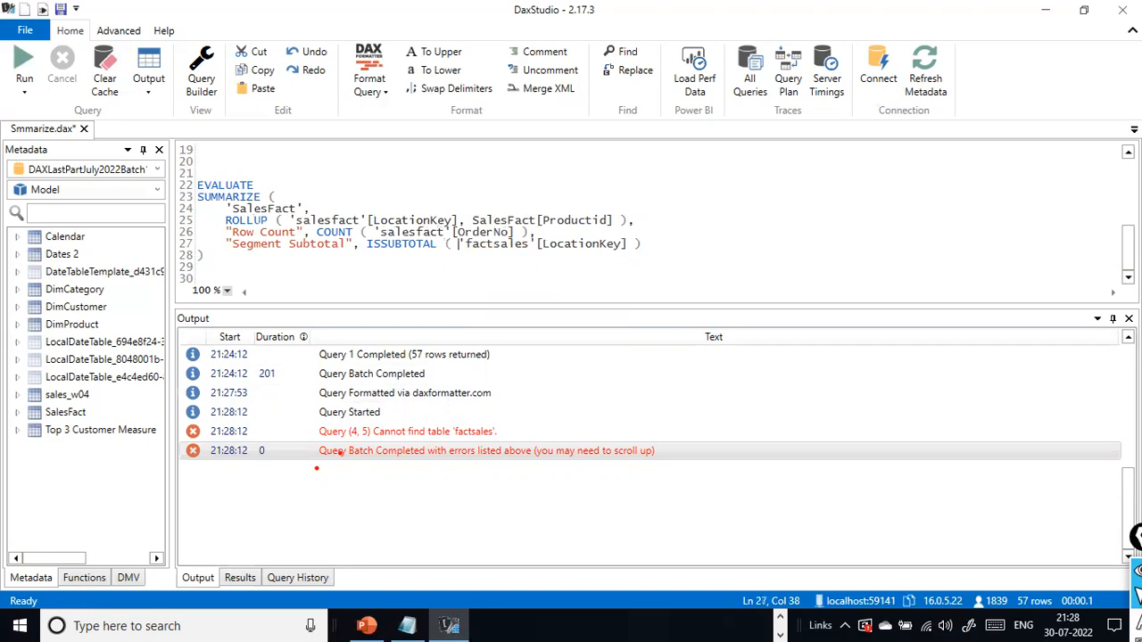
pyautogui.hotkey('ctrl', 'shift', 'Right')
pyautogui.write('sals')
pyautogui.press('BackSpace')
pyautogui.write('esfact')
# - Run only the corrected SalesFact ROLLUP query, reselecting the whole statement and repeating the run
pyautogui.moveTo(288, 274); pyautogui.dragTo(192, 189)
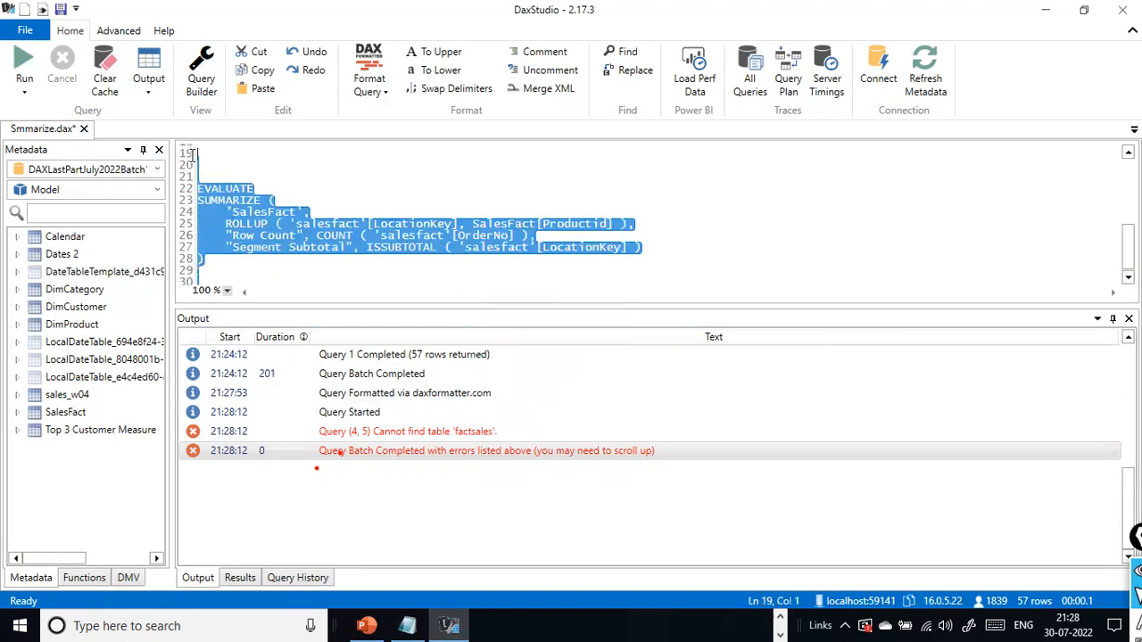
pyautogui.click(16, 89)
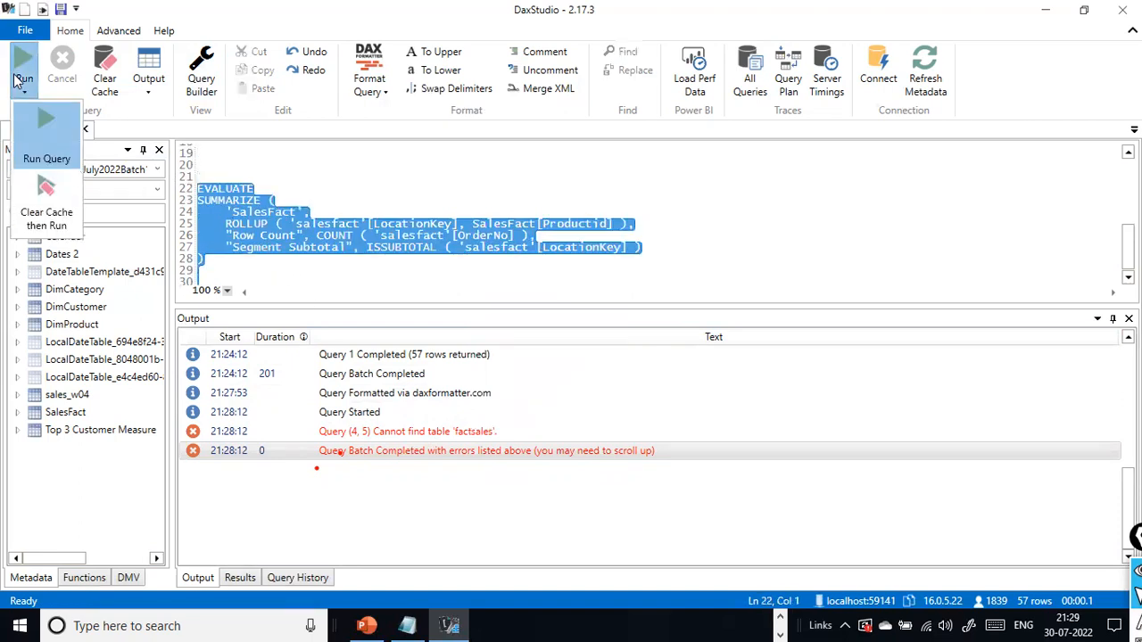
pyautogui.click(39, 156)
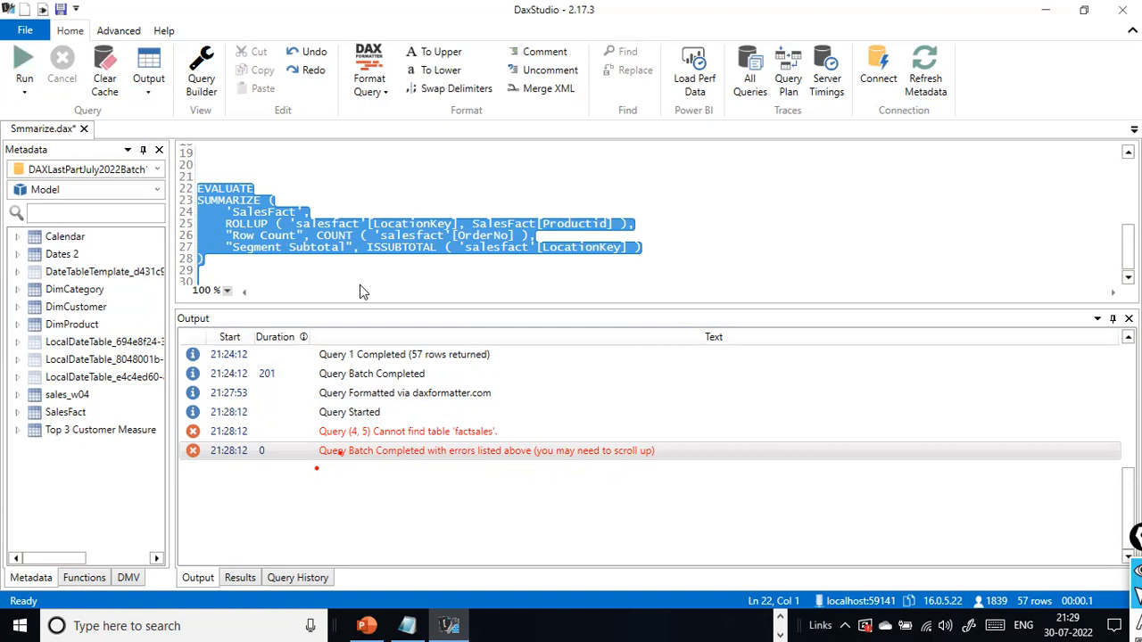
pyautogui.click(470, 276)
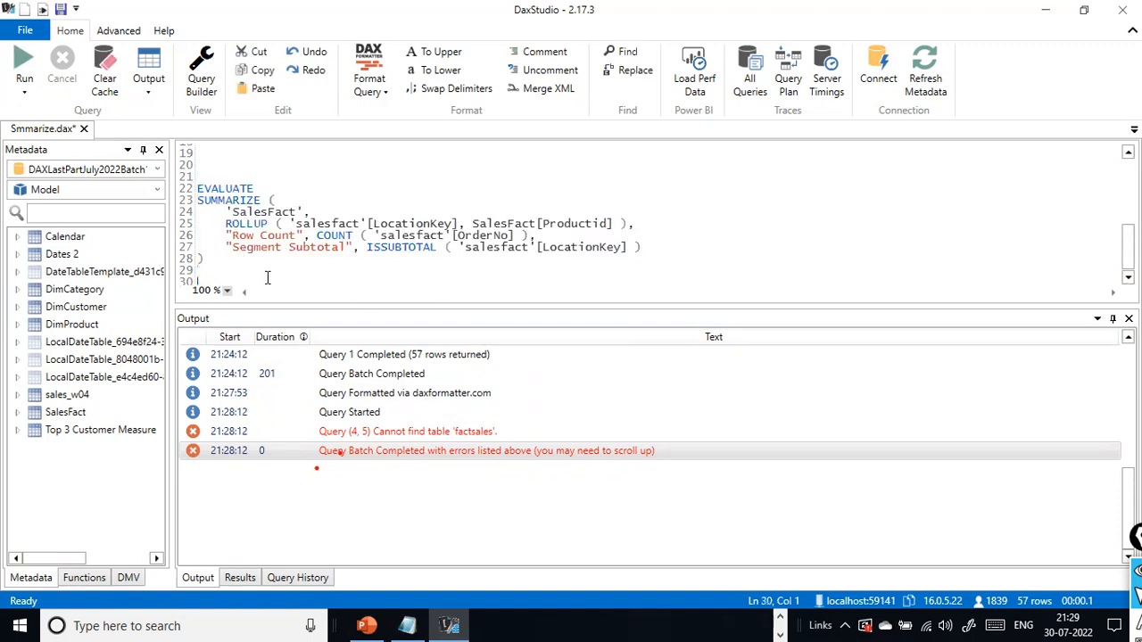
pyautogui.moveTo(266, 277); pyautogui.dragTo(198, 185)
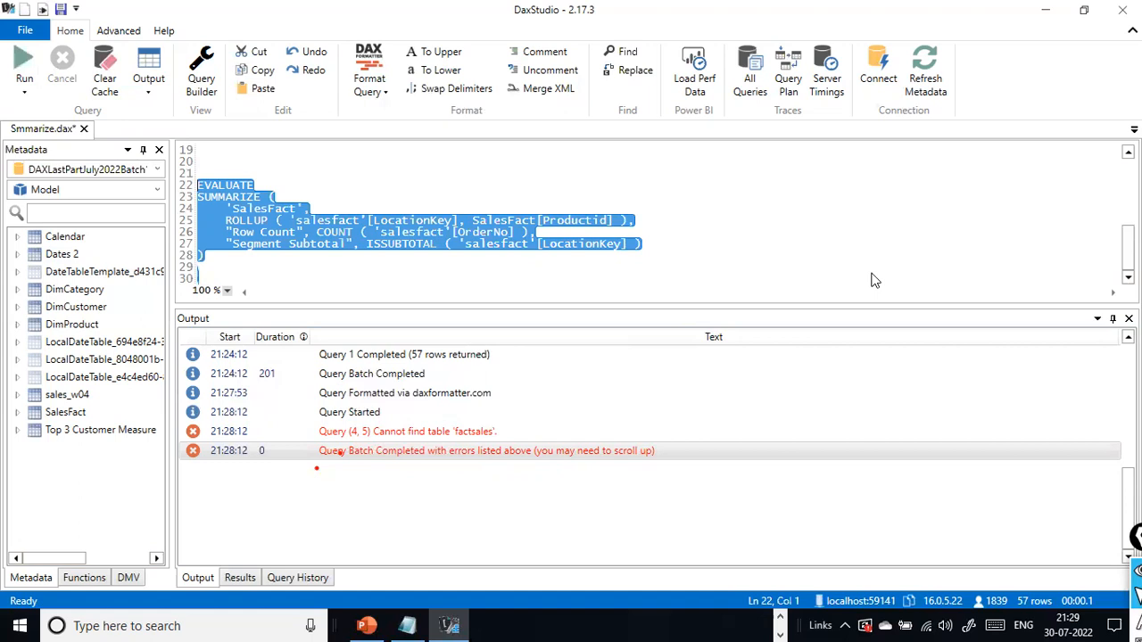
pyautogui.click(445, 272)
pyautogui.moveTo(265, 254); pyautogui.dragTo(197, 173)
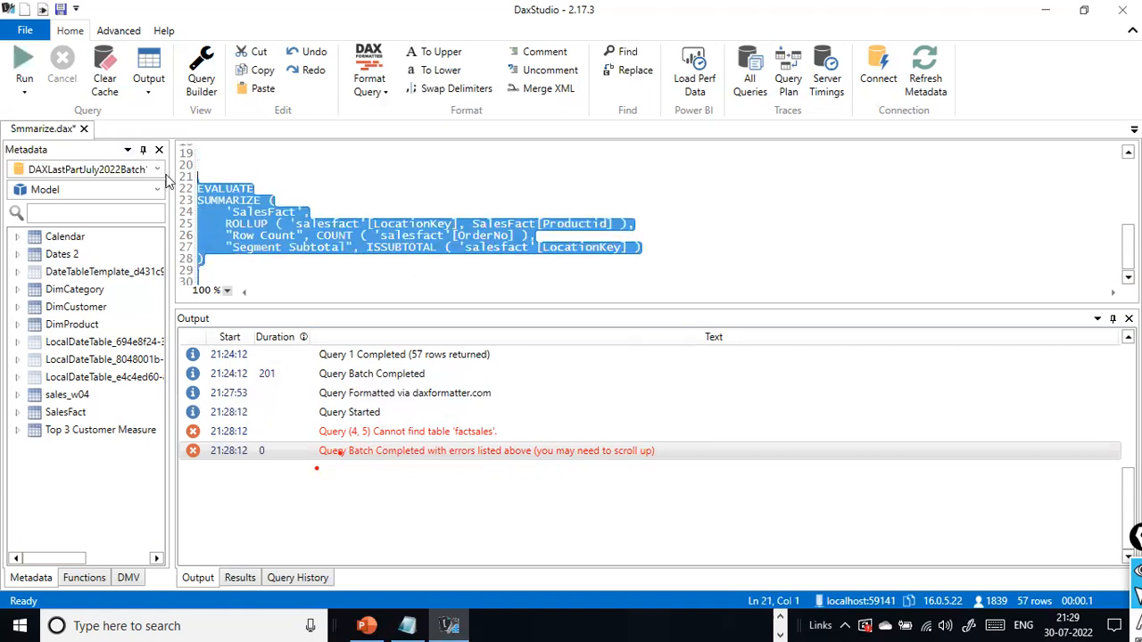
pyautogui.click(24, 89)
pyautogui.click(46, 145)
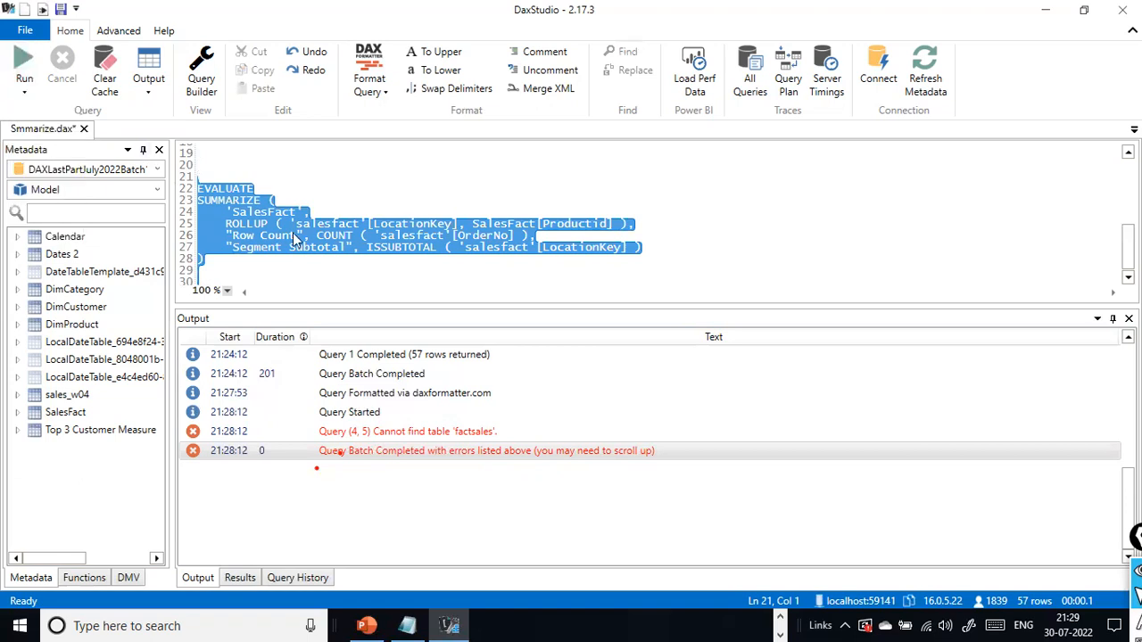
pyautogui.click(308, 265)
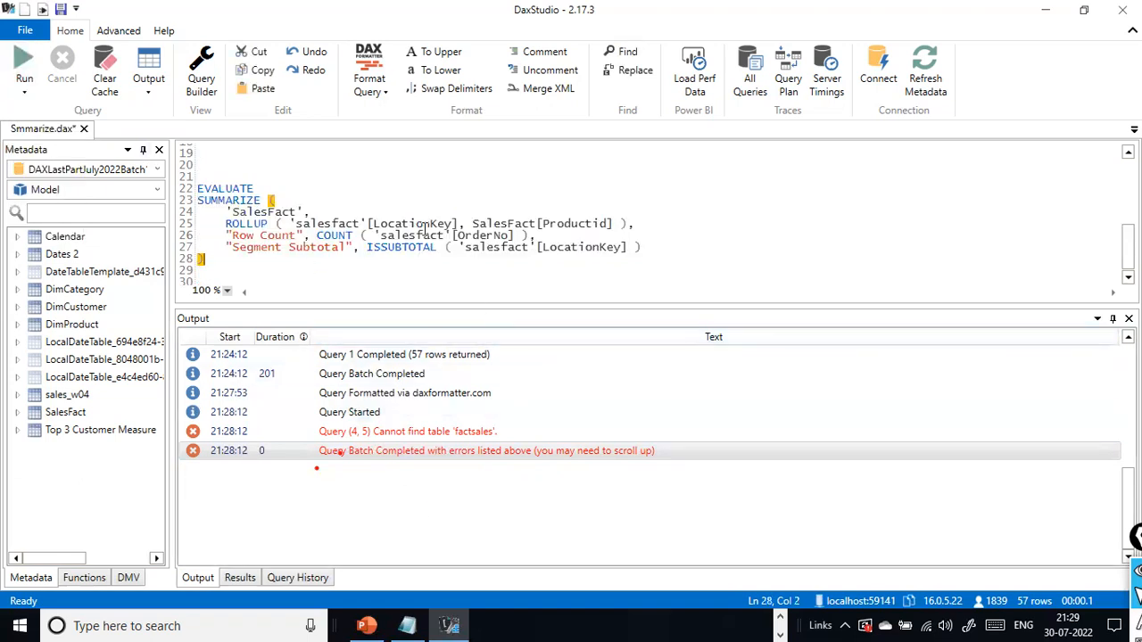
pyautogui.click(273, 213)
pyautogui.moveTo(248, 264); pyautogui.dragTo(208, 188)
pyautogui.rightClick(245, 205)
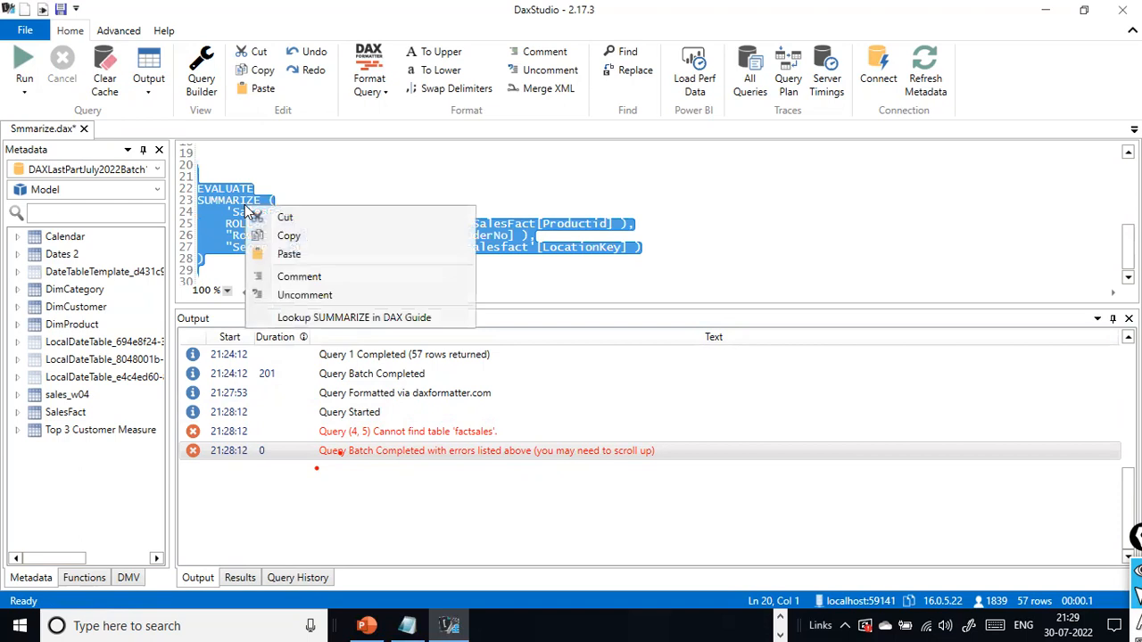
pyautogui.click(464, 163)
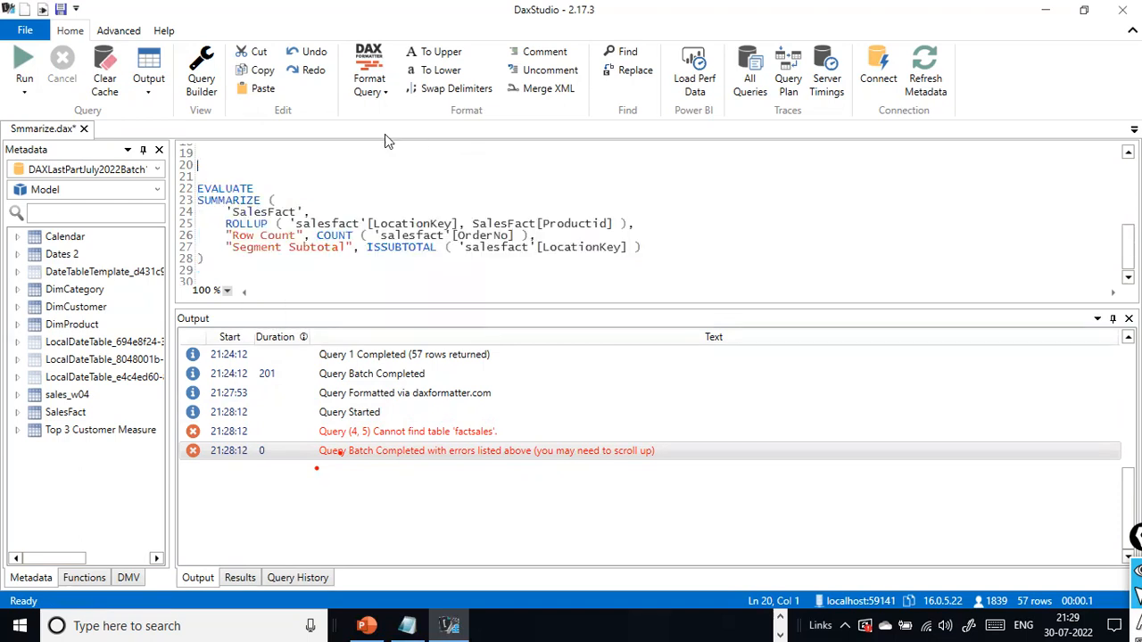
# - Switch the run mode to Clear Cache then Run, then return it to Run Query with the SalesFact statement selected
pyautogui.click(31, 81)
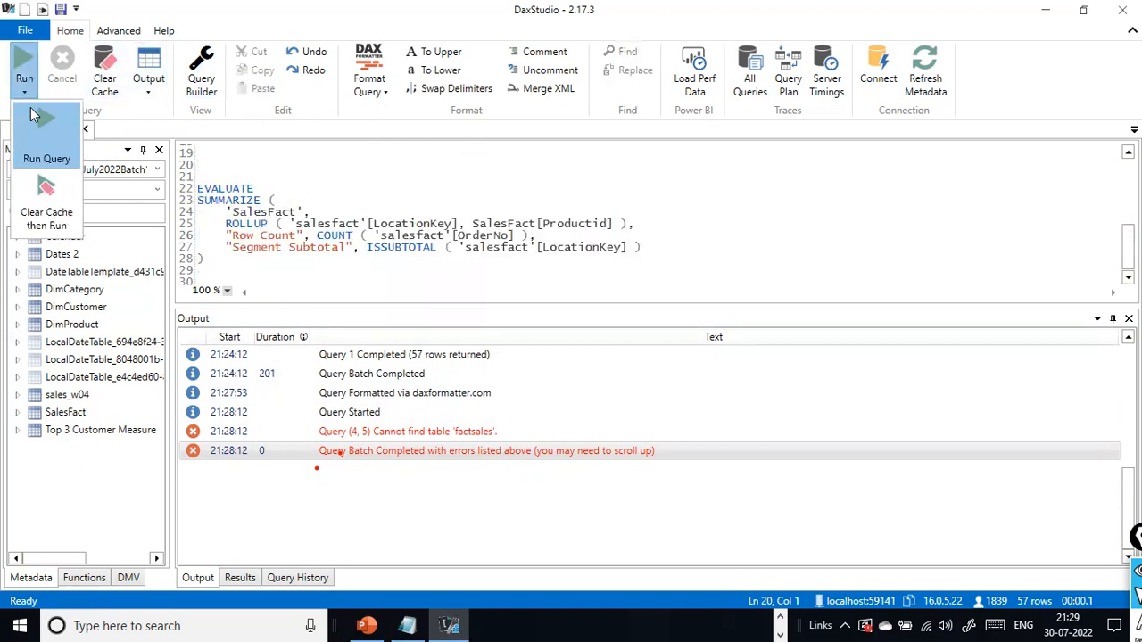
pyautogui.click(29, 139)
pyautogui.click(25, 92)
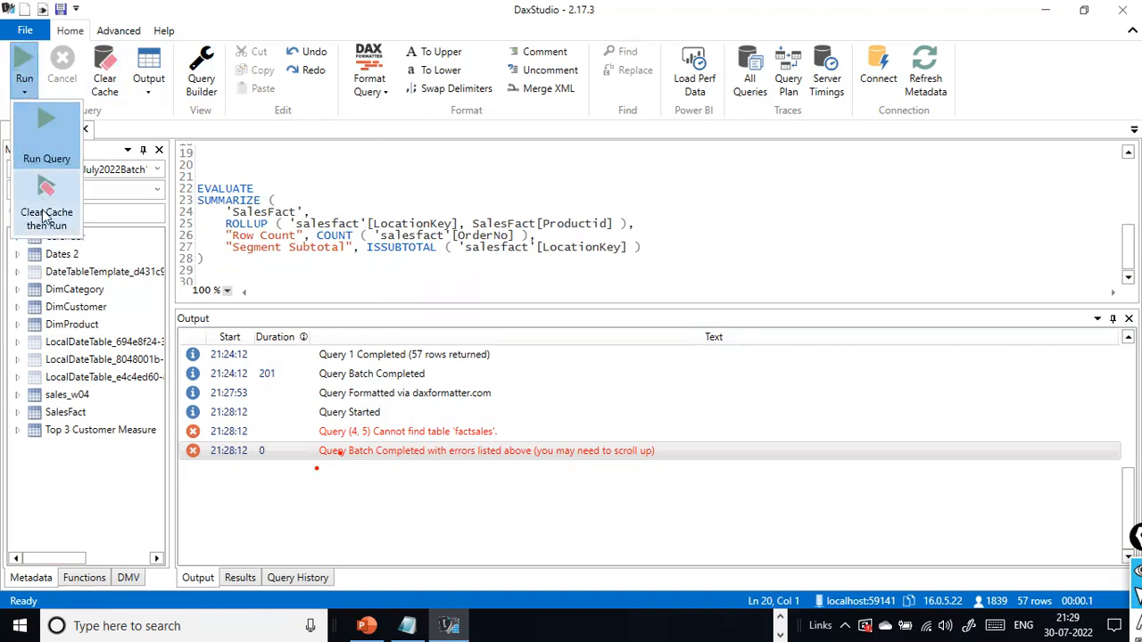
pyautogui.click(41, 212)
pyautogui.click(25, 95)
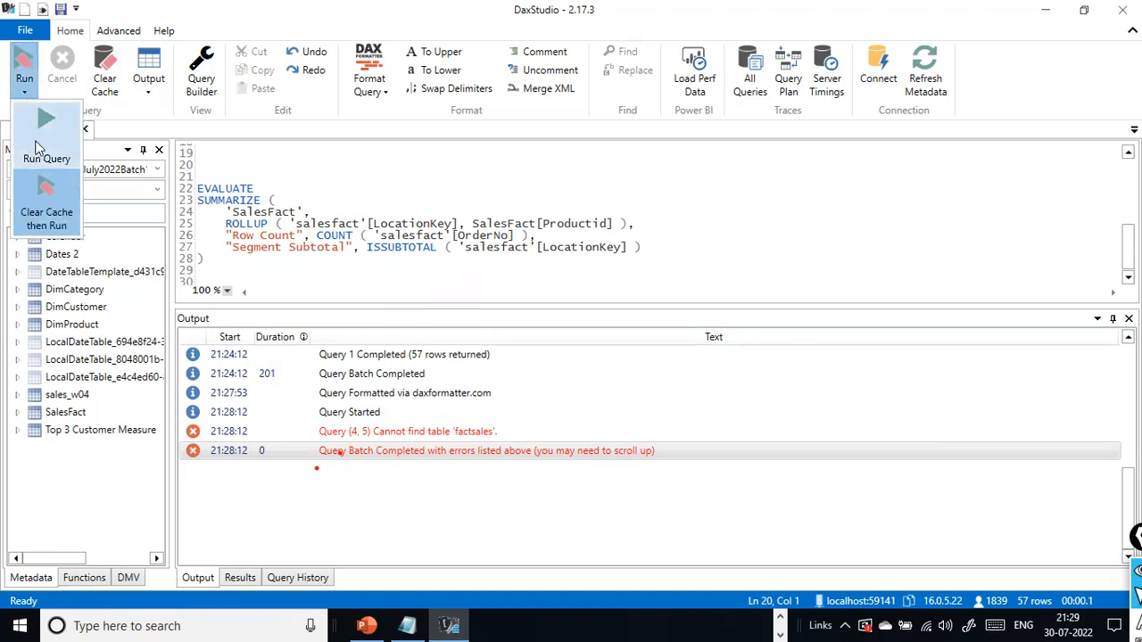
pyautogui.click(368, 247)
pyautogui.click(332, 264)
pyautogui.moveTo(222, 264); pyautogui.dragTo(197, 189)
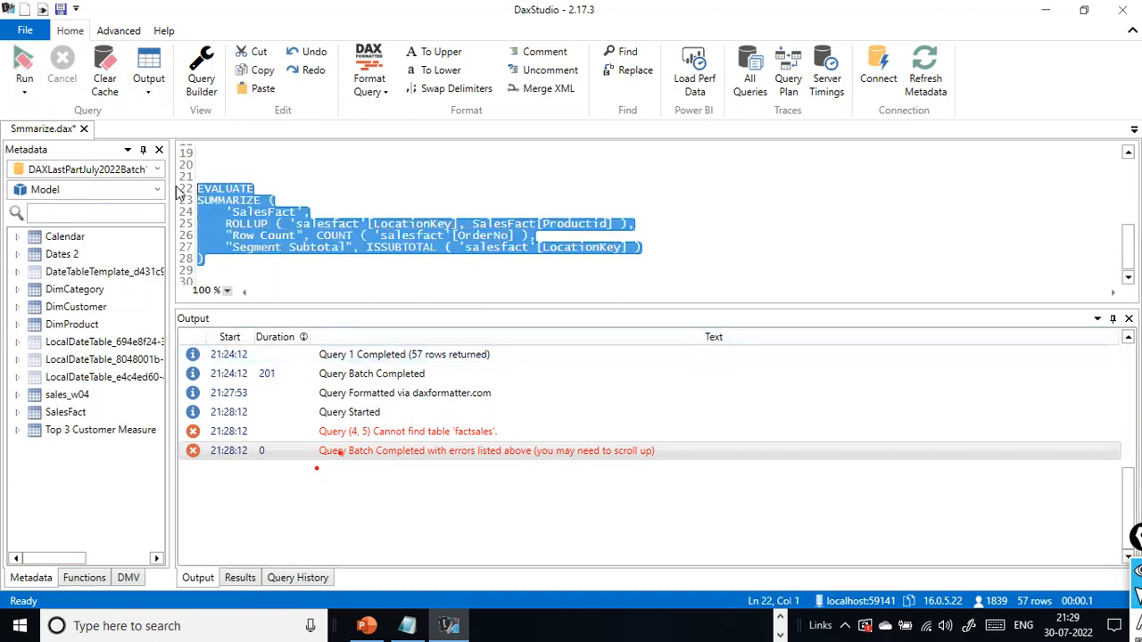
pyautogui.click(25, 93)
pyautogui.click(61, 151)
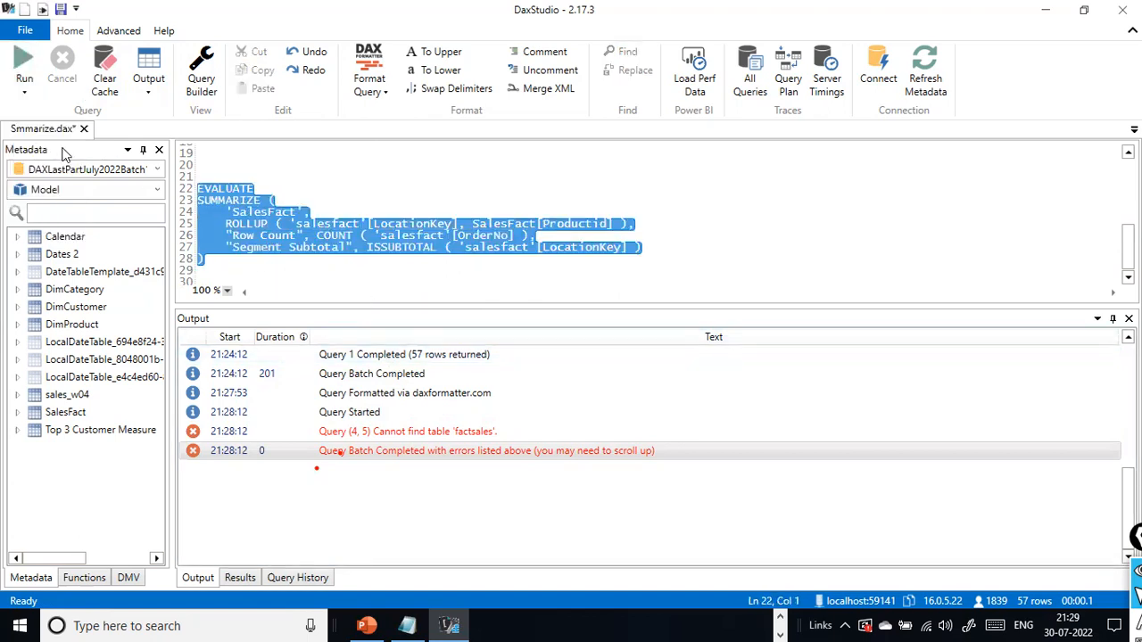
# - Run only the sales_w04 ROLLUP query that counts Order_ID by Region and Segment
pyautogui.click(370, 170)
pyautogui.scroll(3, 369, 201)
pyautogui.scroll(2, 295, 251)
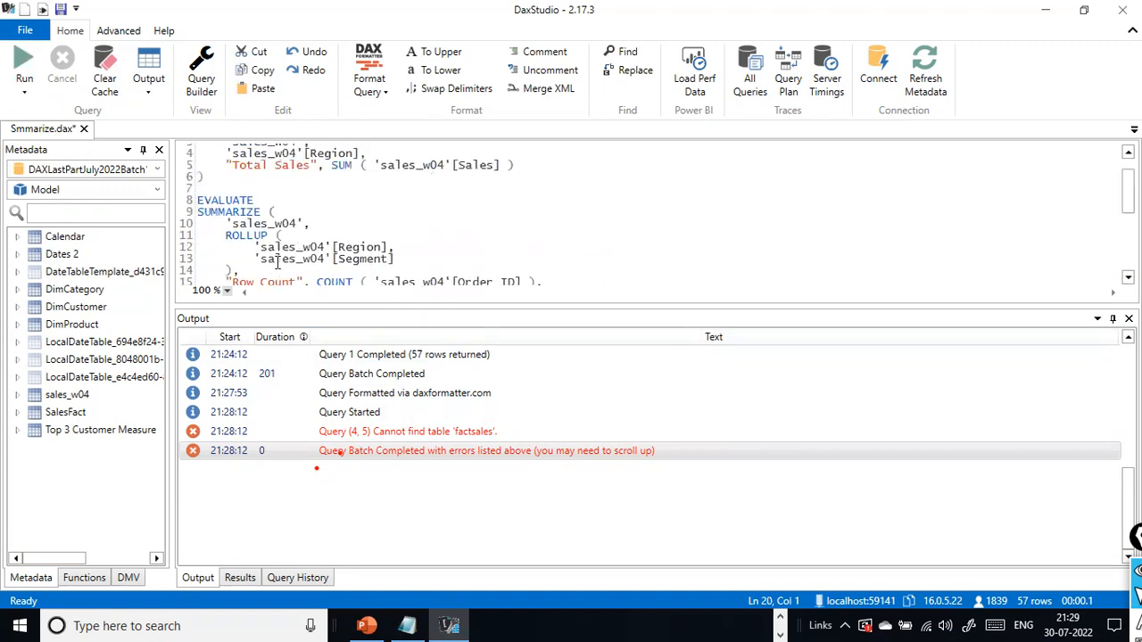
pyautogui.scroll(-1, 295, 251)
pyautogui.moveTo(205, 271); pyautogui.dragTo(168, 161)
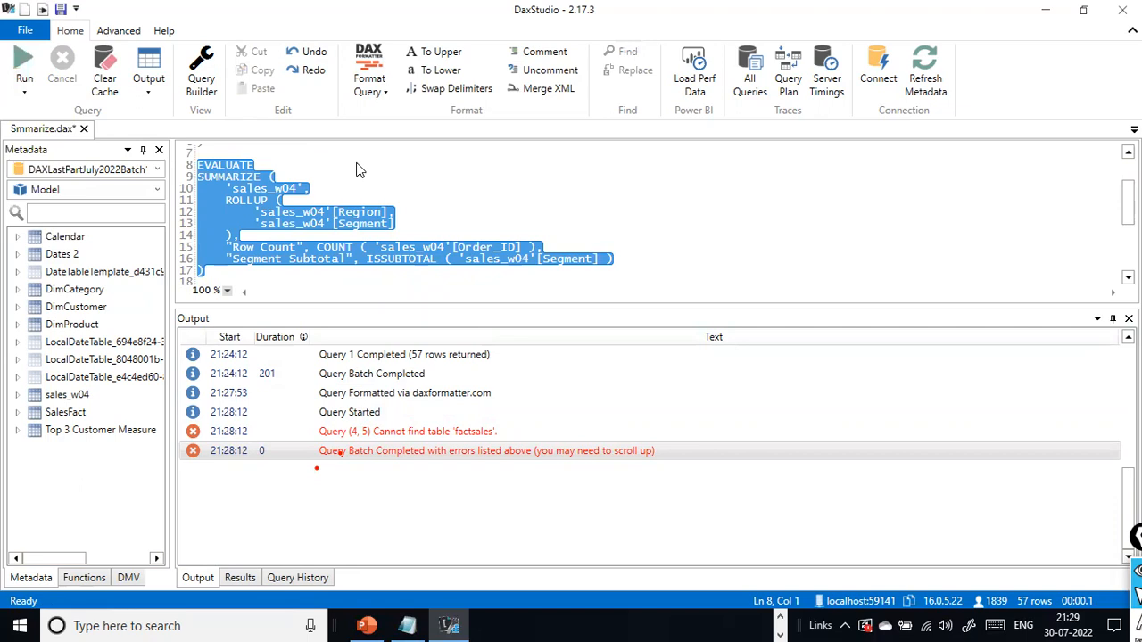
pyautogui.press('F5')
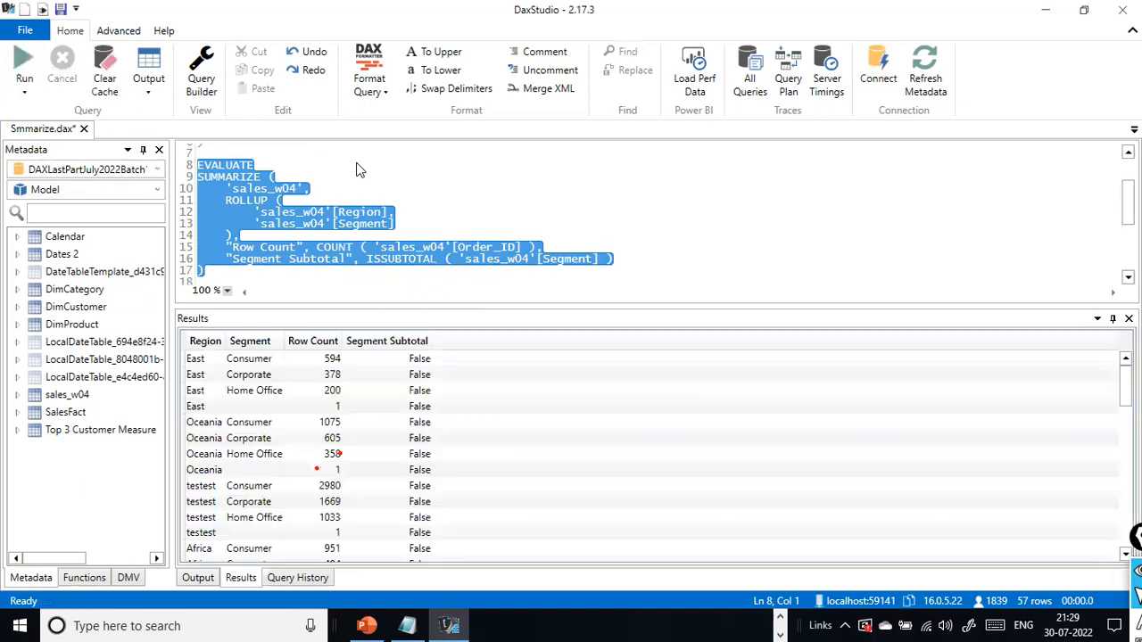
# - Run only the SalesFact ROLLUP query and look through its result rows, including the subtotal rows at the end
pyautogui.scroll(-4, 352, 179)
pyautogui.moveTo(206, 259); pyautogui.dragTo(177, 176)
pyautogui.press('F5')
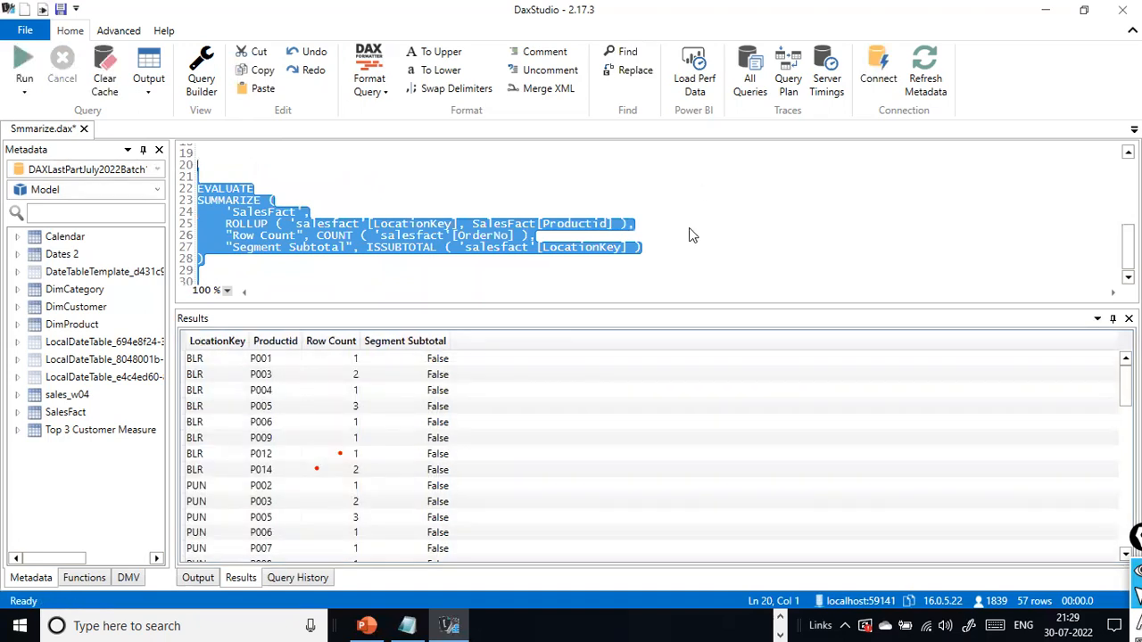
pyautogui.click(377, 215)
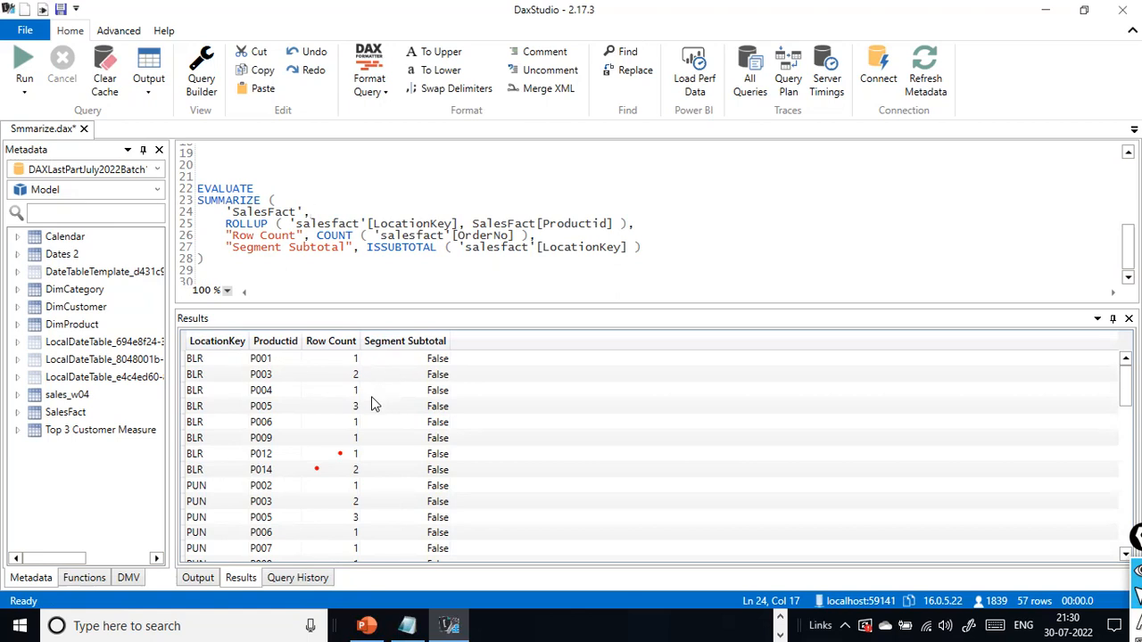
pyautogui.scroll(-6, 428, 406)
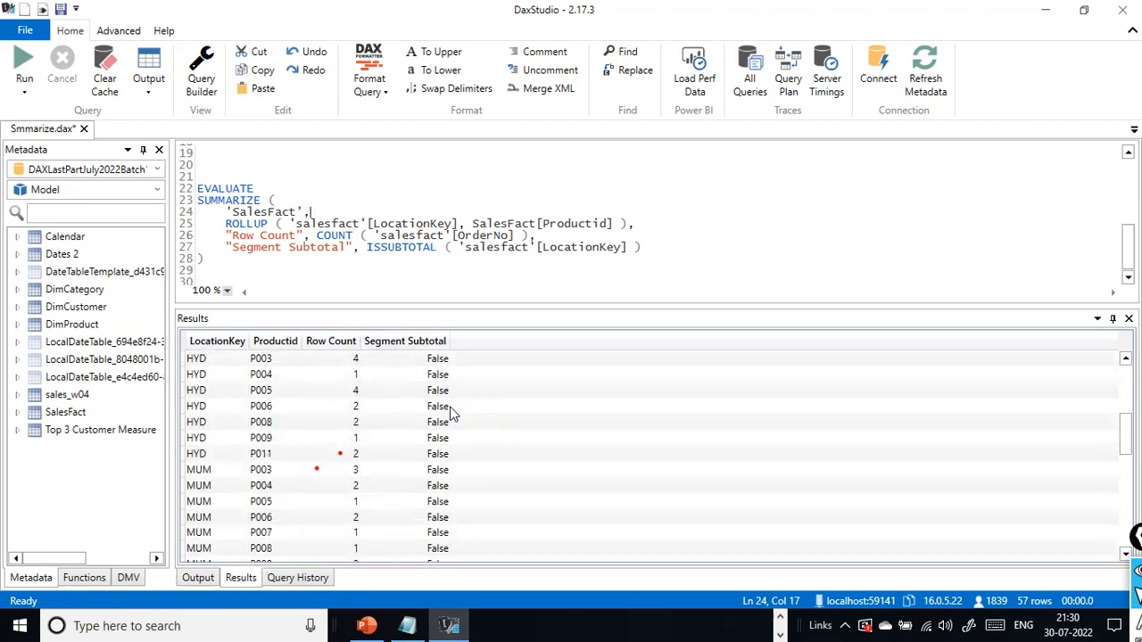
pyautogui.scroll(-10, 446, 420)
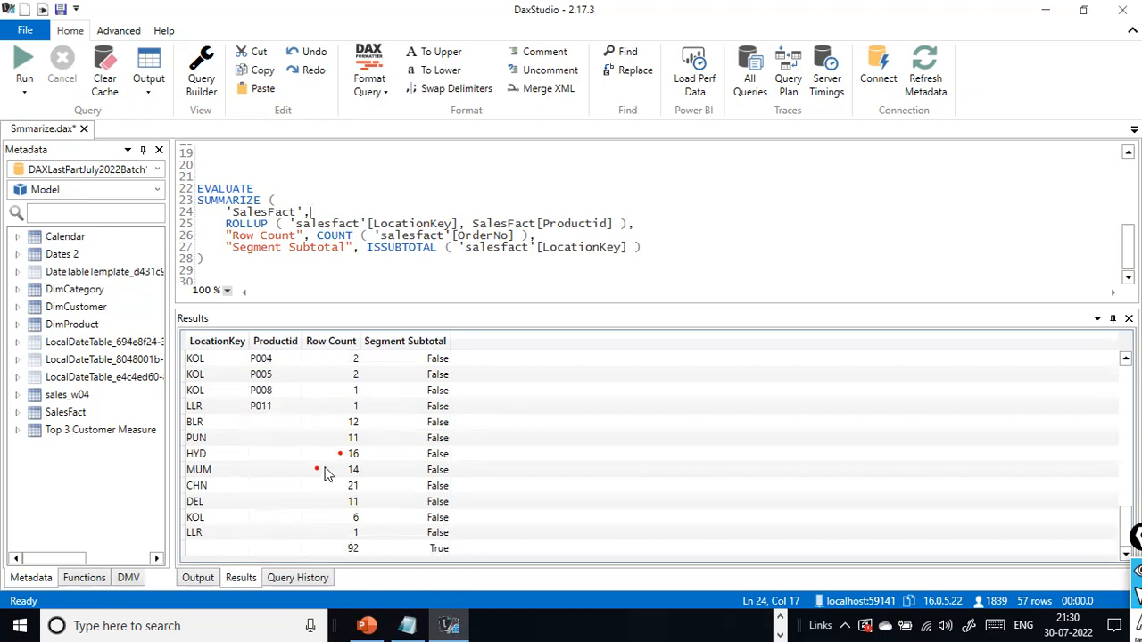
pyautogui.scroll(15, 333, 402)
pyautogui.scroll(-15, 355, 364)
pyautogui.scroll(15, 391, 409)
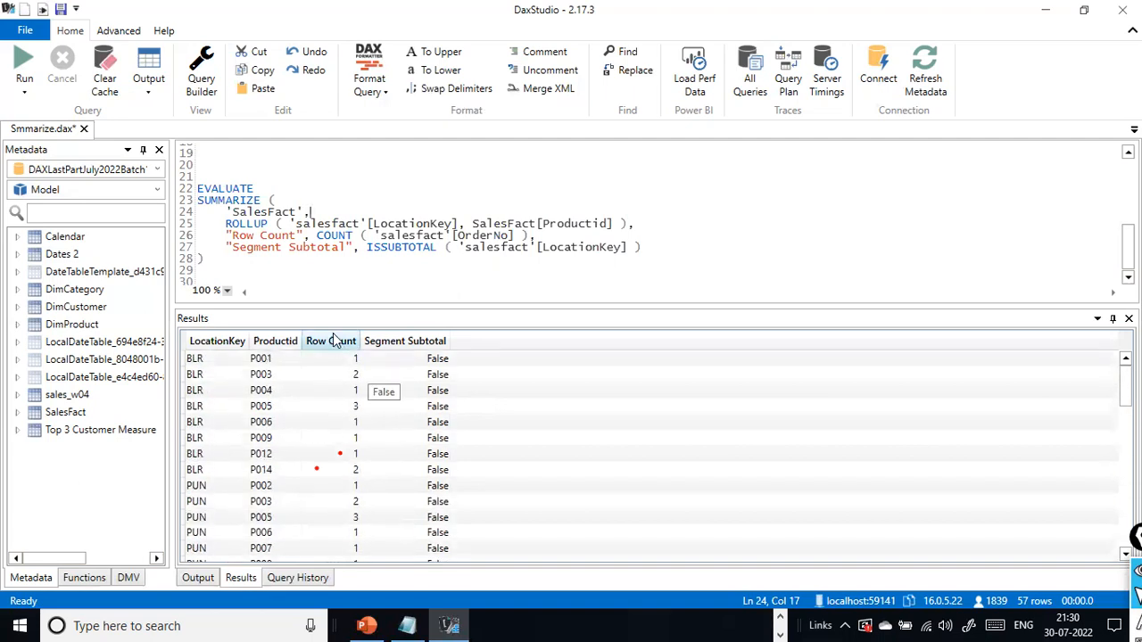
# - Add blank lines below the SalesFact ROLLUP query
pyautogui.click(321, 282)
pyautogui.press('Return')
pyautogui.press('Return')
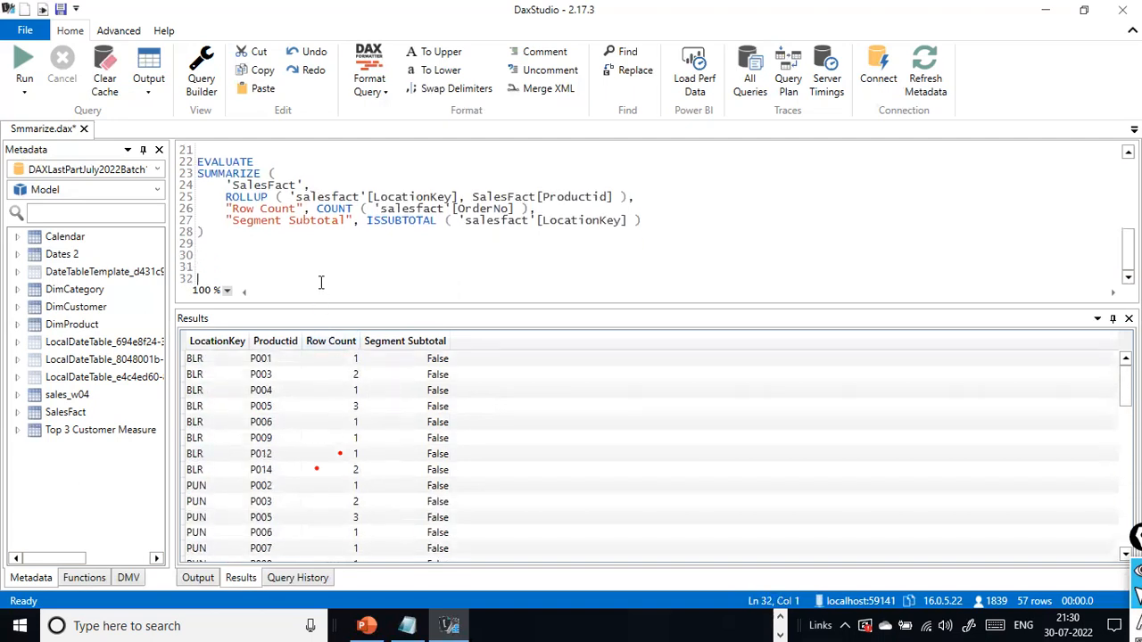
# - Switch to the PowerPoint deck and view the slide explaining the ISSUBTOTAL function and its example code
pyautogui.hotkey('alt', 'Tab')
pyautogui.scroll(-2, 825, 446)
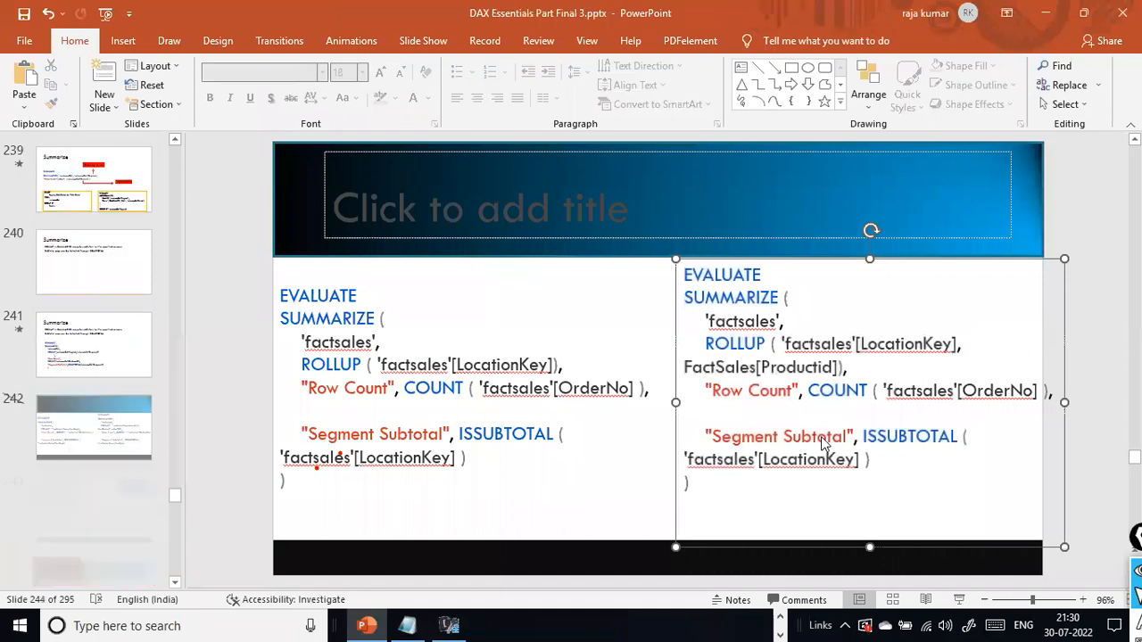
pyautogui.click(384, 471)
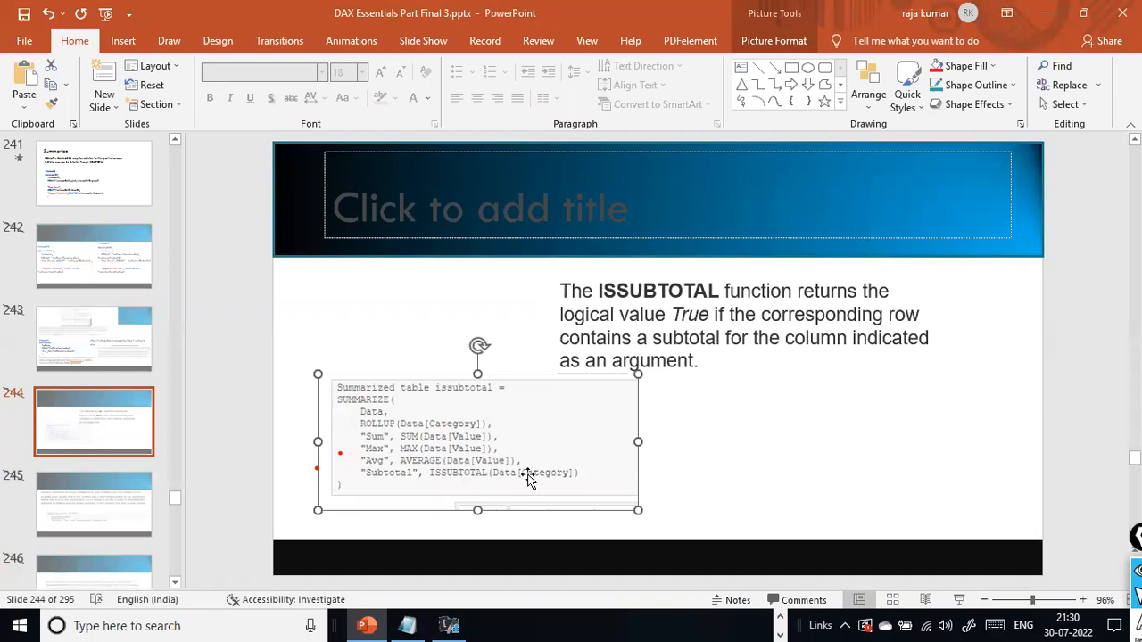
pyautogui.click(258, 449)
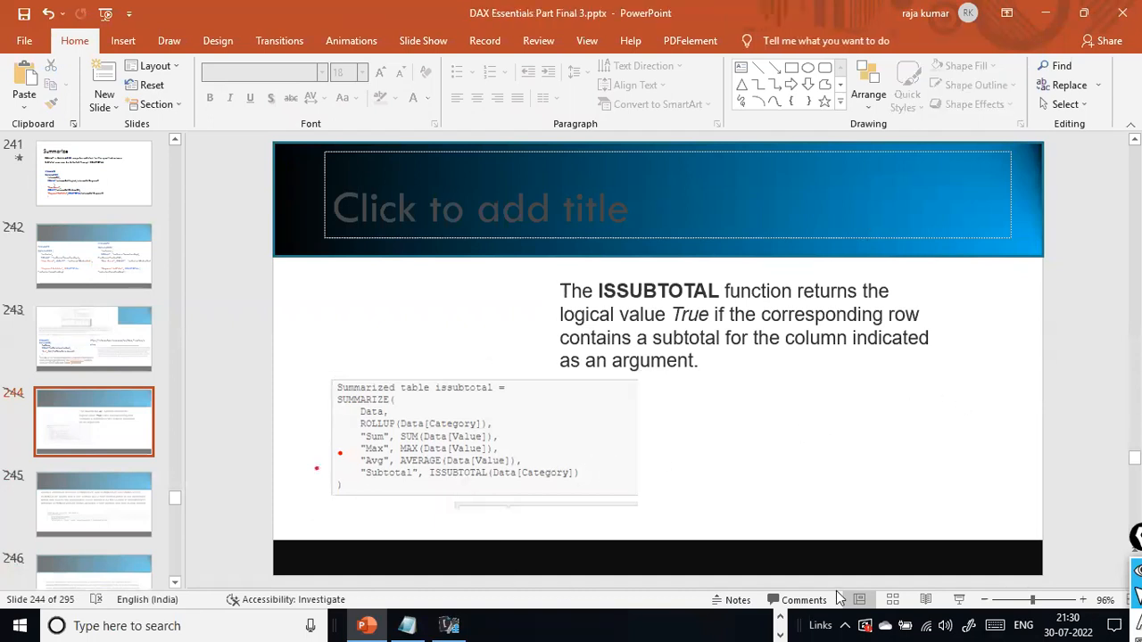
# - Present the deck from the current slide and page through the TOPN and RANKX slides
pyautogui.click(959, 600)
pyautogui.click(799, 417)
pyautogui.click(796, 439)
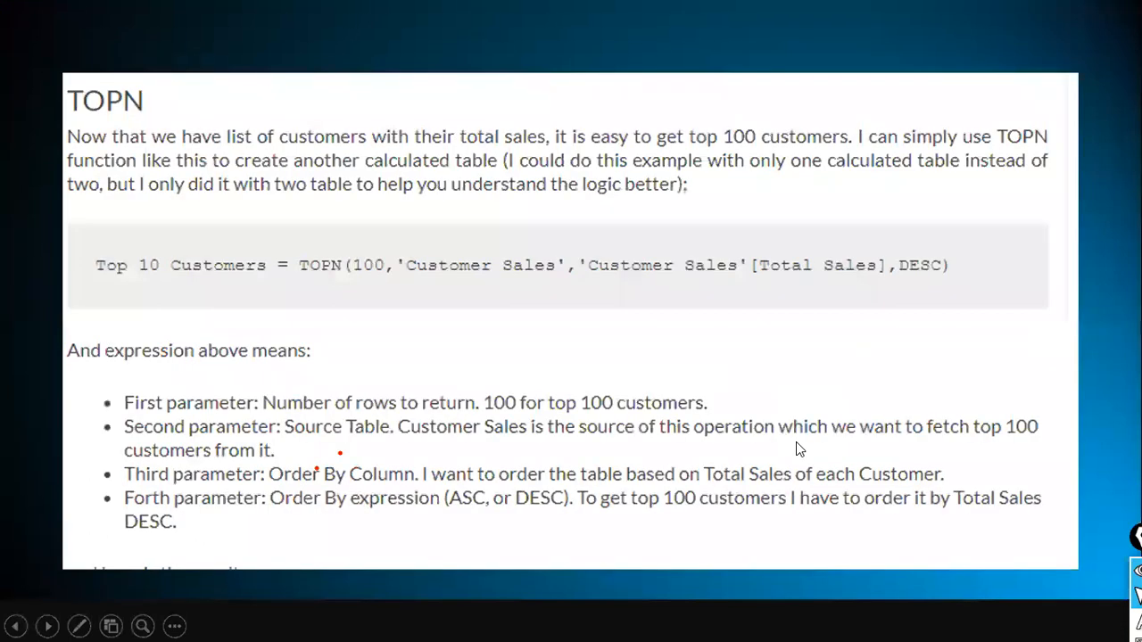
pyautogui.click(796, 441)
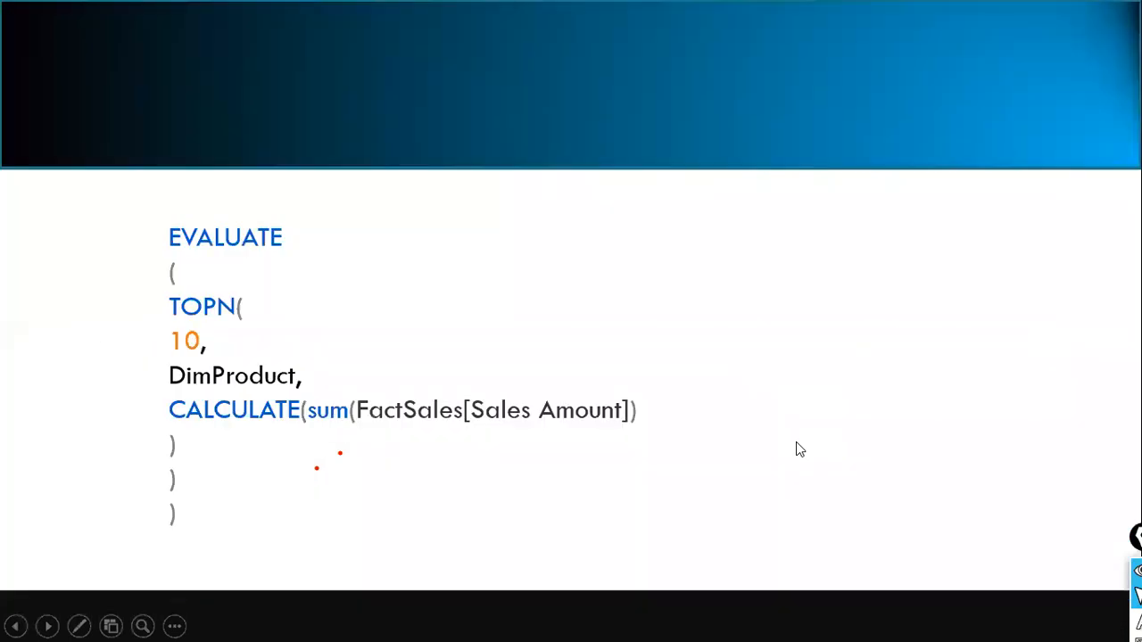
pyautogui.press('Left')
pyautogui.press('Left')
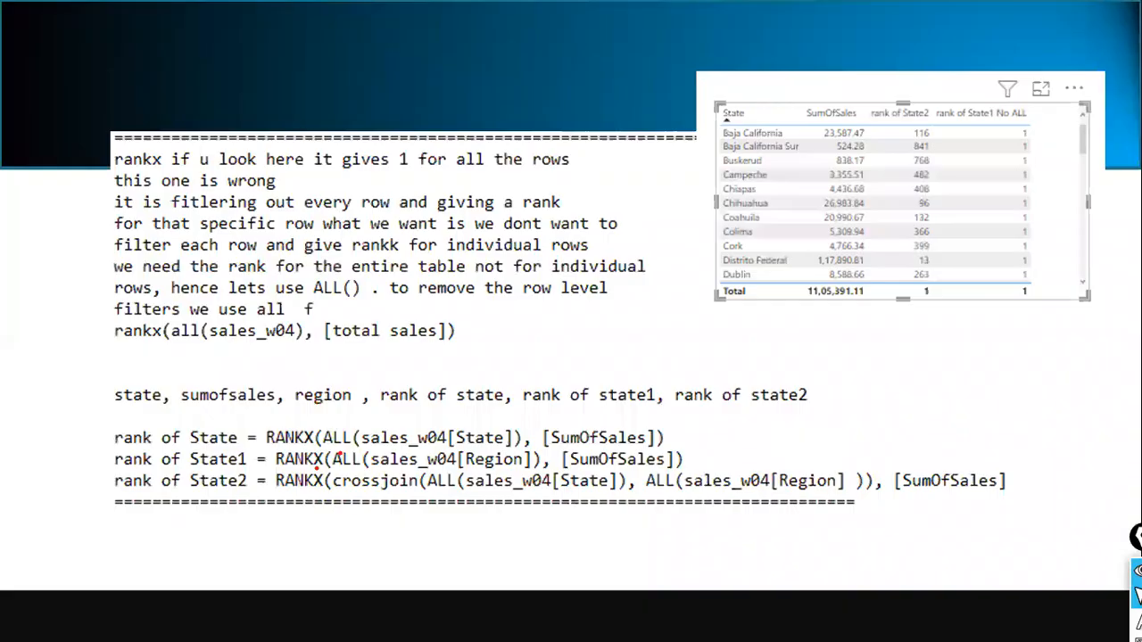
pyautogui.click(730, 482)
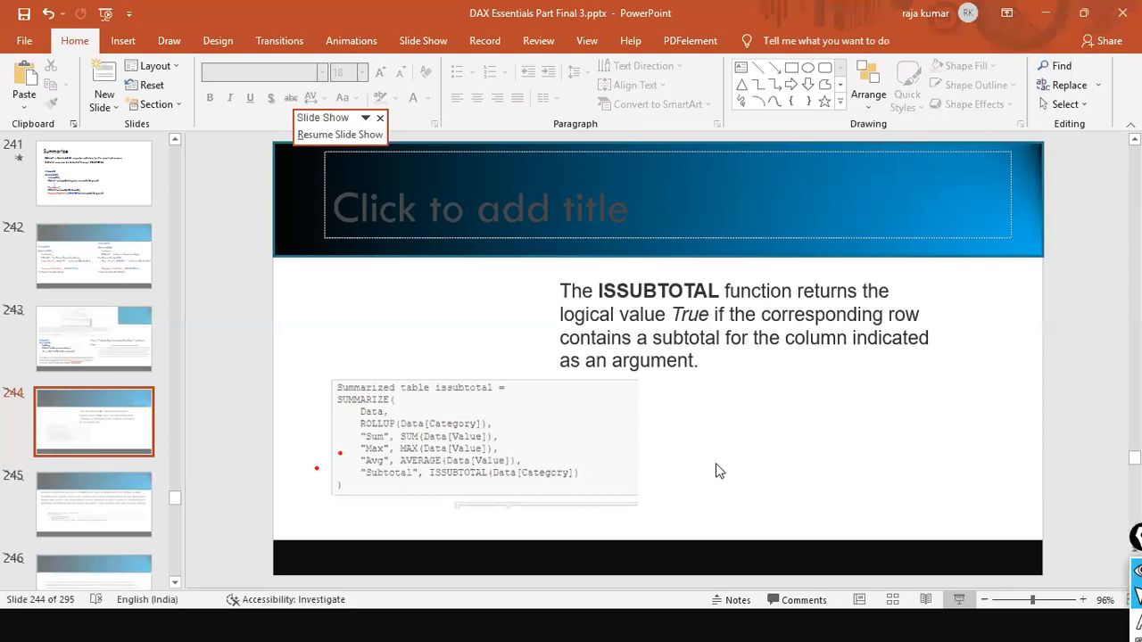
# - Switch back to DAX Studio and look over the SUMMARIZE queries in the editor
pyautogui.hotkey('alt', 'Tab')
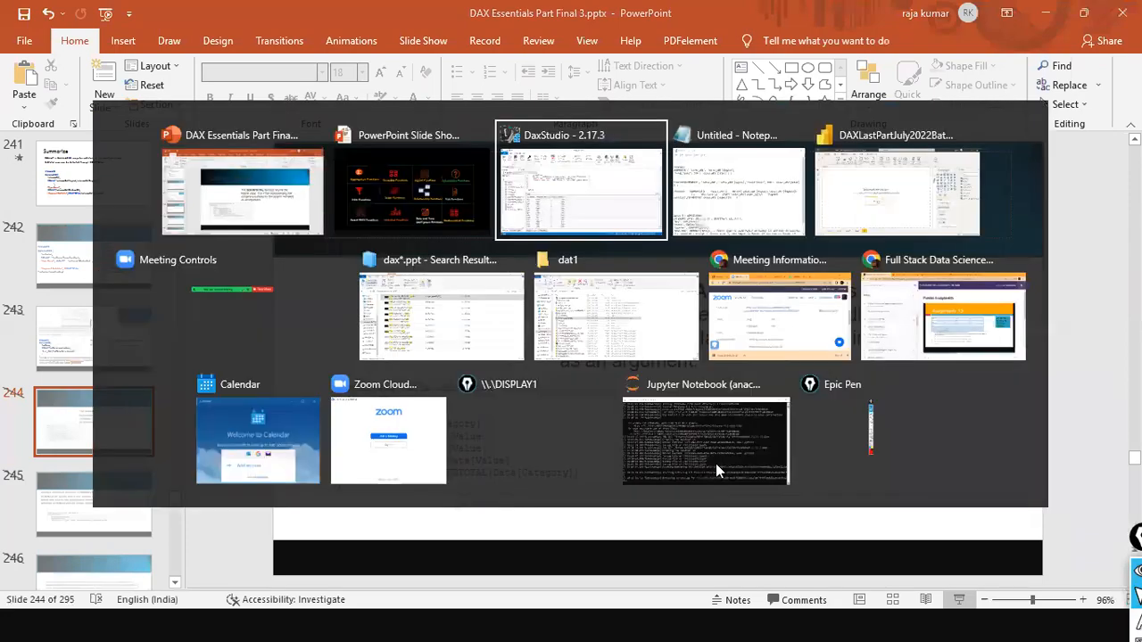
pyautogui.click(277, 173)
pyautogui.click(363, 268)
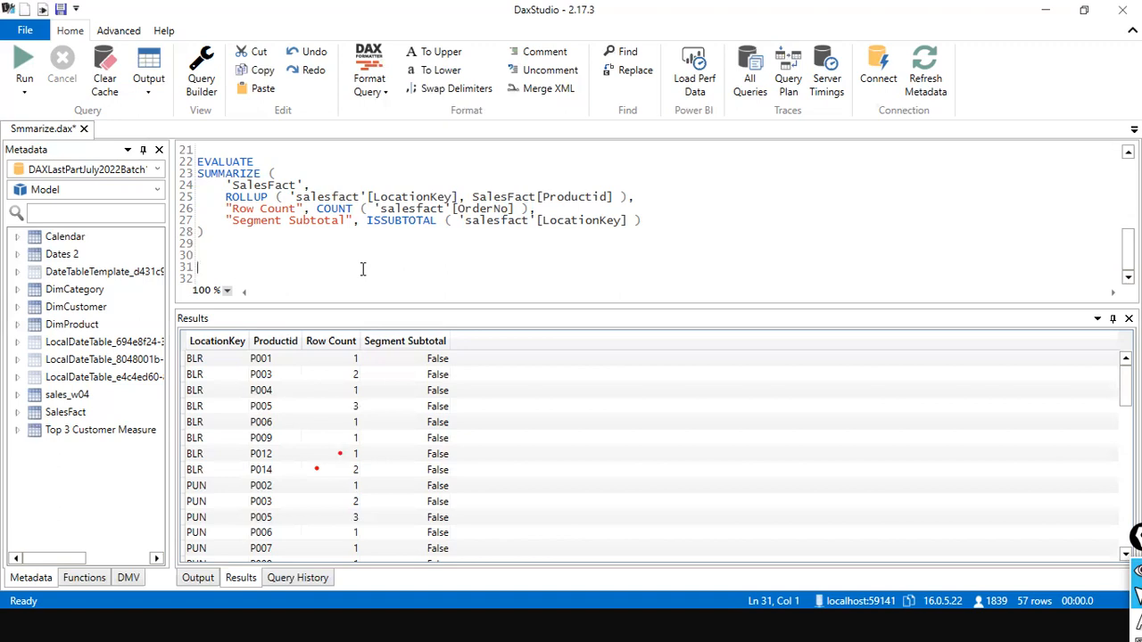
pyautogui.scroll(7, 463, 262)
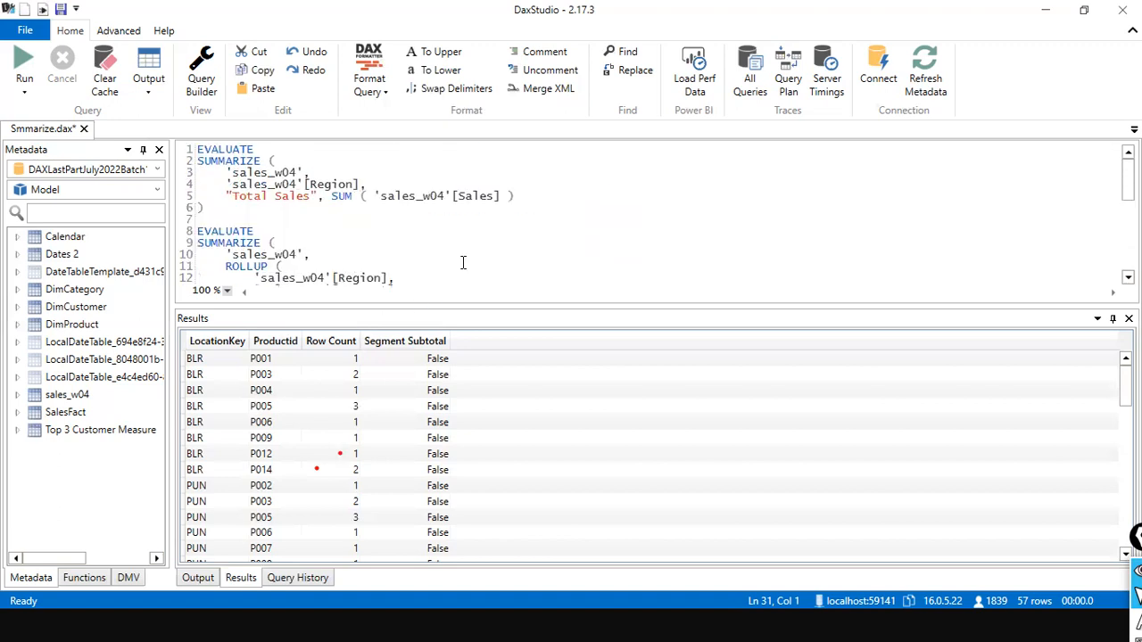
pyautogui.scroll(-7, 463, 262)
# - Switch to the DAXLastPartJuly2022Batch1 report in Power BI Desktop
pyautogui.press('alt')
pyautogui.press('Tab')
pyautogui.press('Tab')
pyautogui.press('Tab')
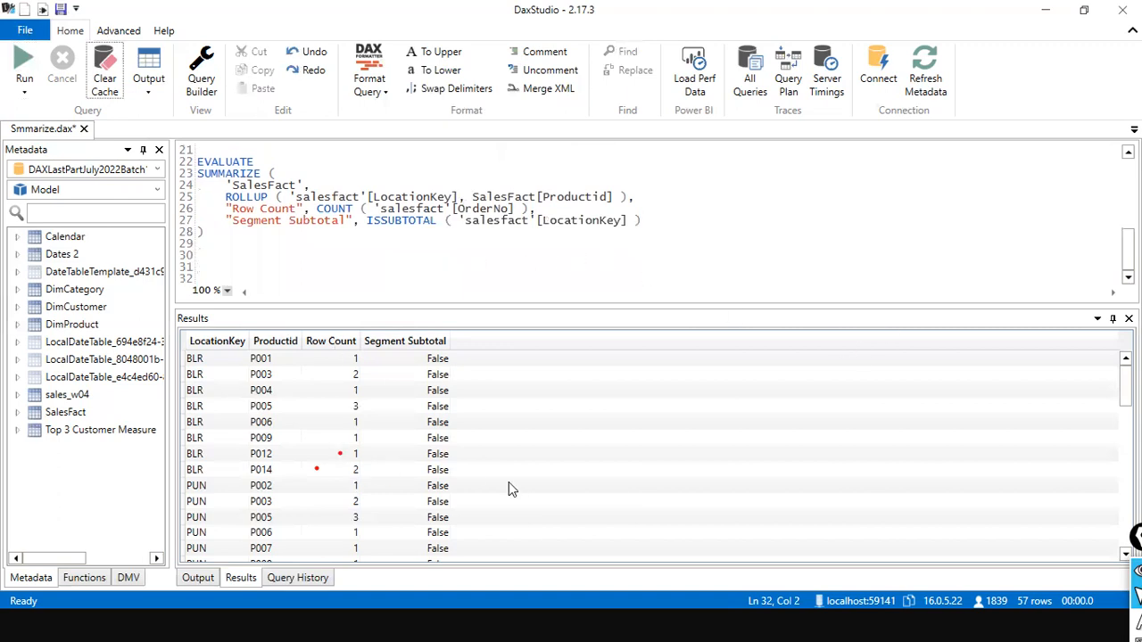
pyautogui.hotkey('alt', 'Tab')
pyautogui.hotkey('alt', 'Tab')
pyautogui.hotkey('alt', 'Tab')
pyautogui.hotkey('alt', 'Tab')
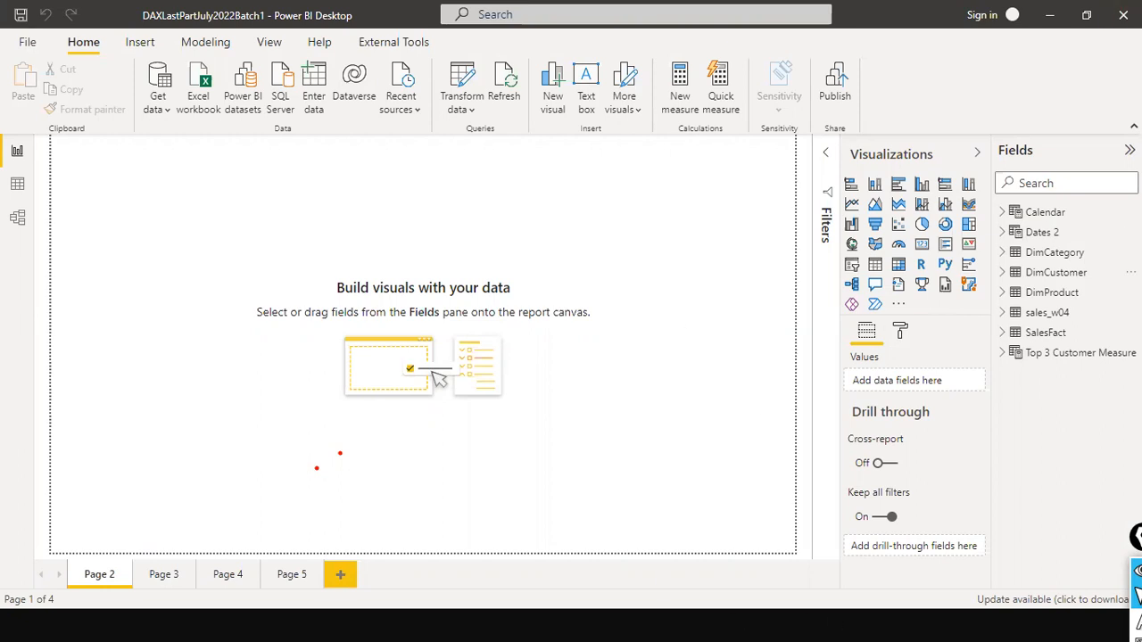
# - Add a table visual to Page 2, widen it and place it in the canvas's upper-left area
pyautogui.click(879, 264)
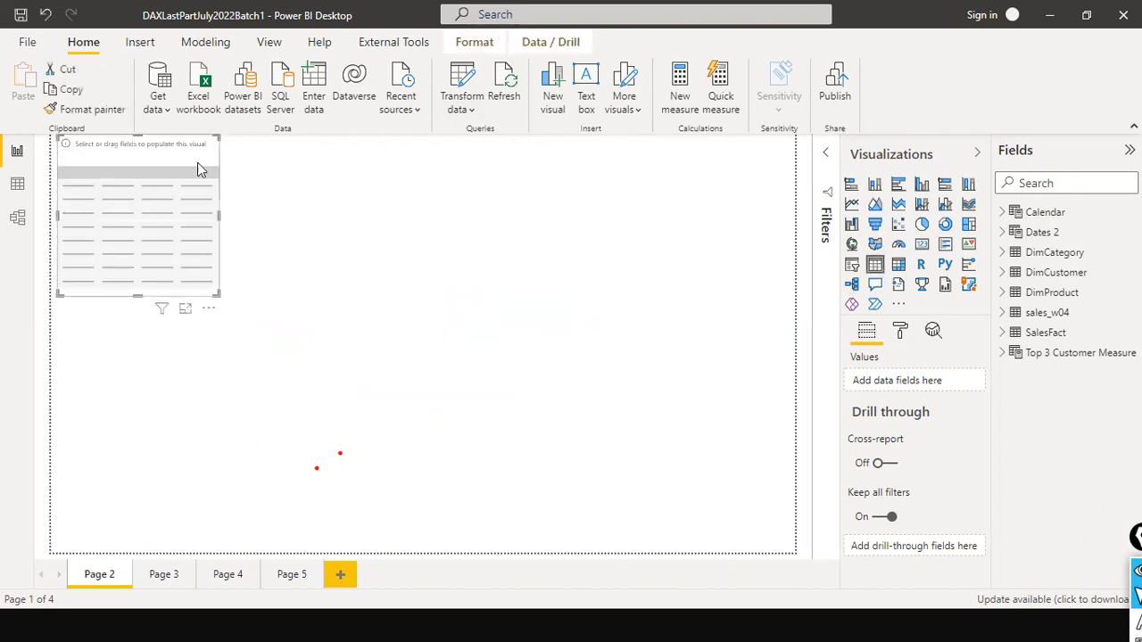
pyautogui.moveTo(184, 168); pyautogui.dragTo(269, 307)
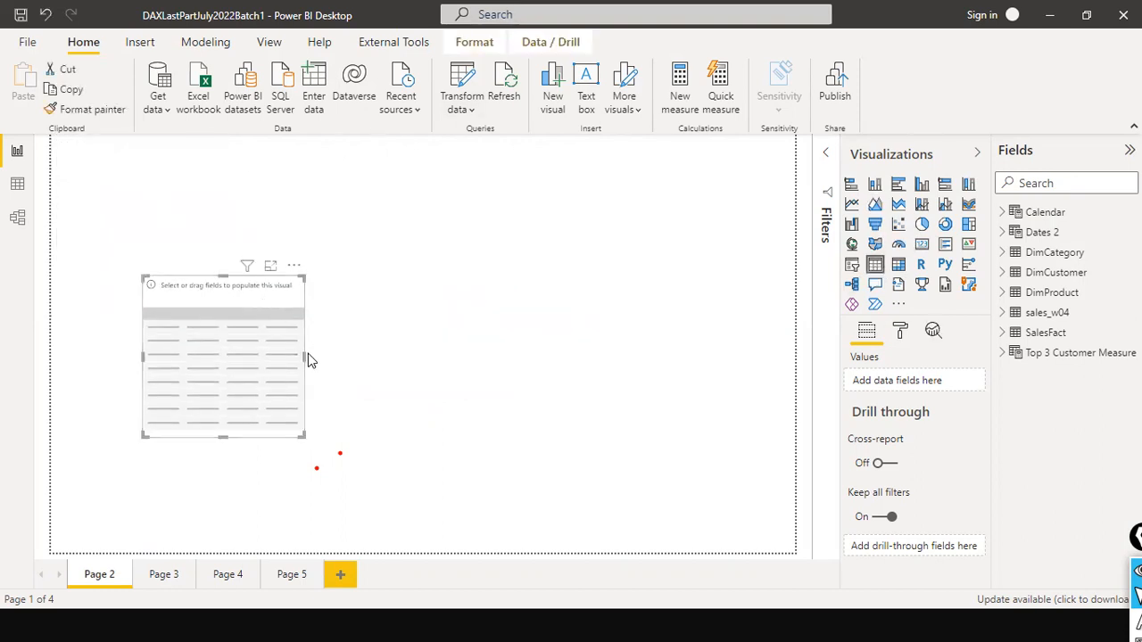
pyautogui.moveTo(304, 357); pyautogui.dragTo(358, 358)
pyautogui.moveTo(377, 300); pyautogui.dragTo(294, 215)
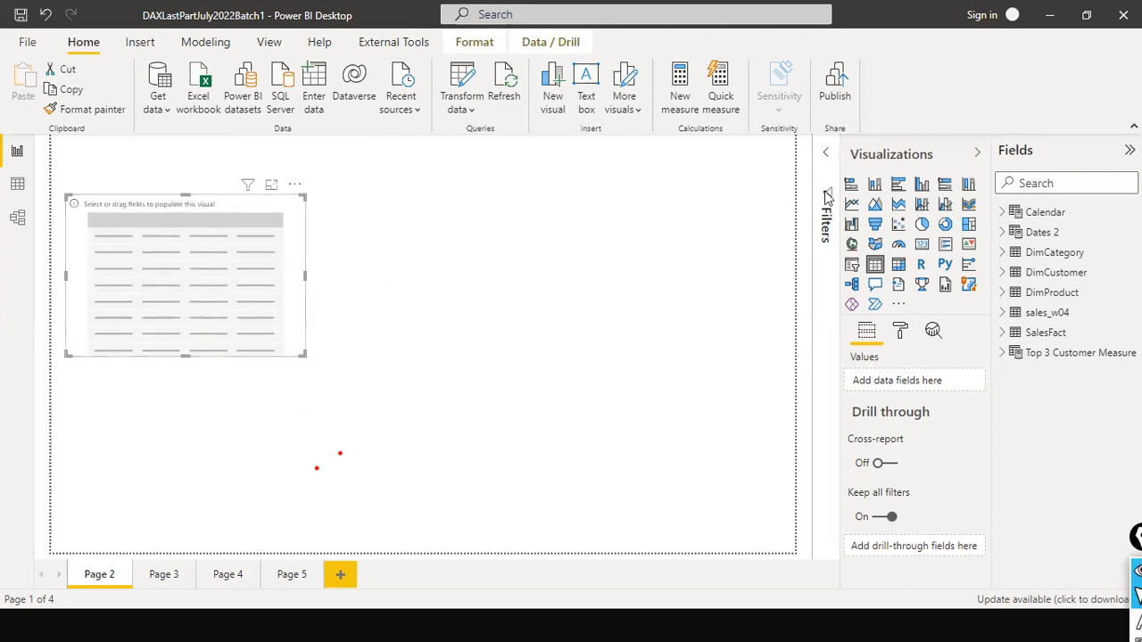
# - Fill the table visual with Product Name from DimProduct and the Total Sales SalesFact measure, found by searching the fields for "total"
pyautogui.click(1004, 294)
pyautogui.moveTo(1086, 352); pyautogui.dragTo(164, 254)
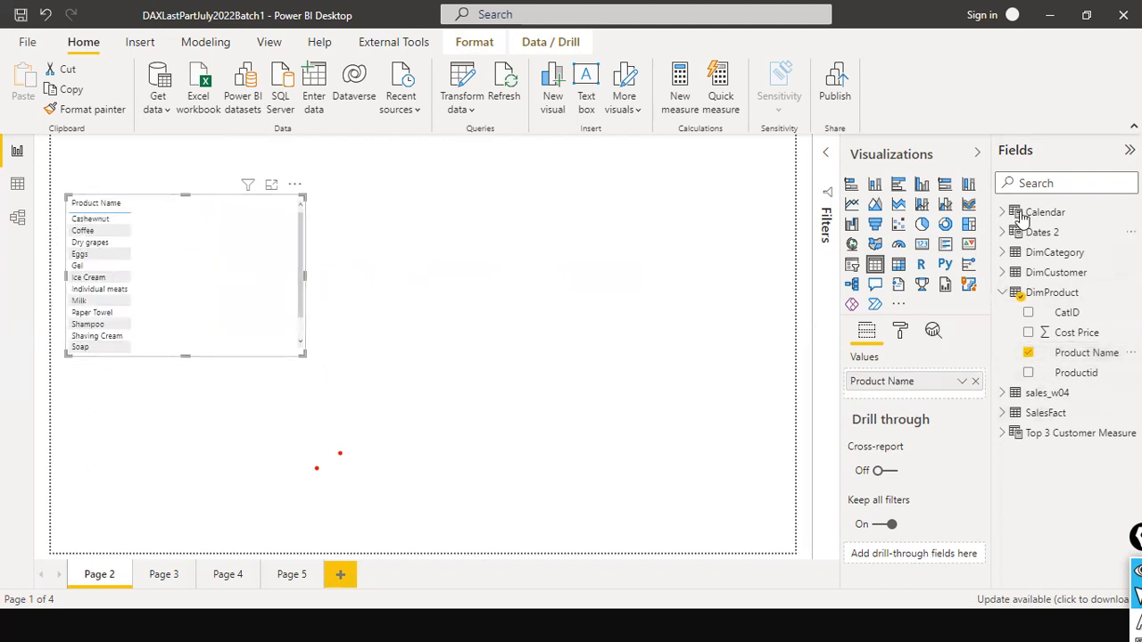
pyautogui.click(1030, 182)
pyautogui.write('total')
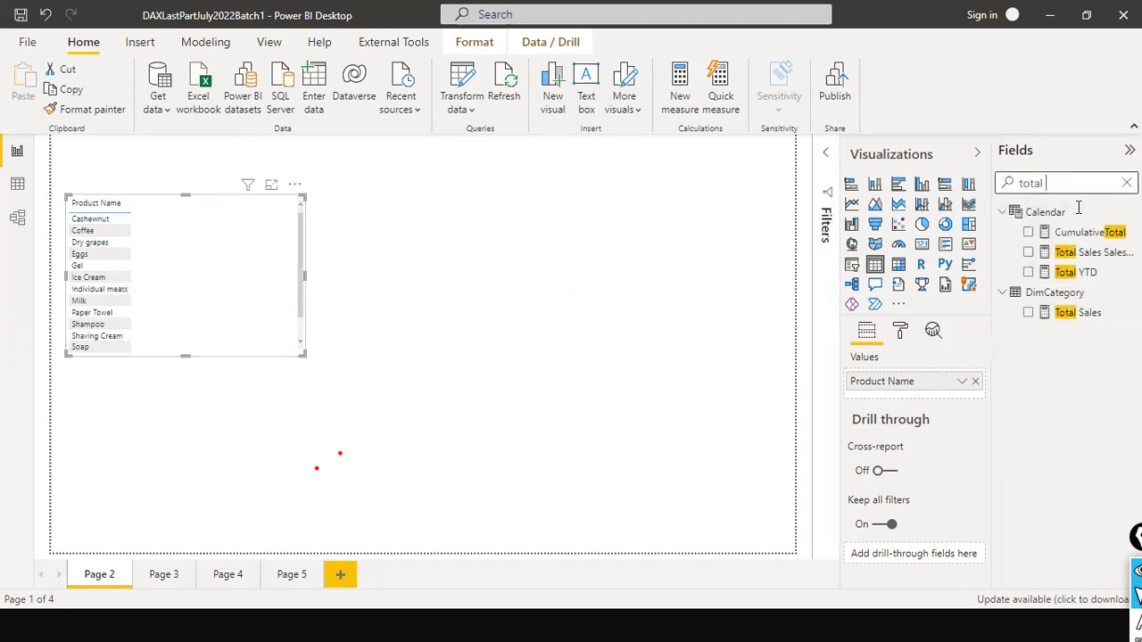
pyautogui.click(1087, 252)
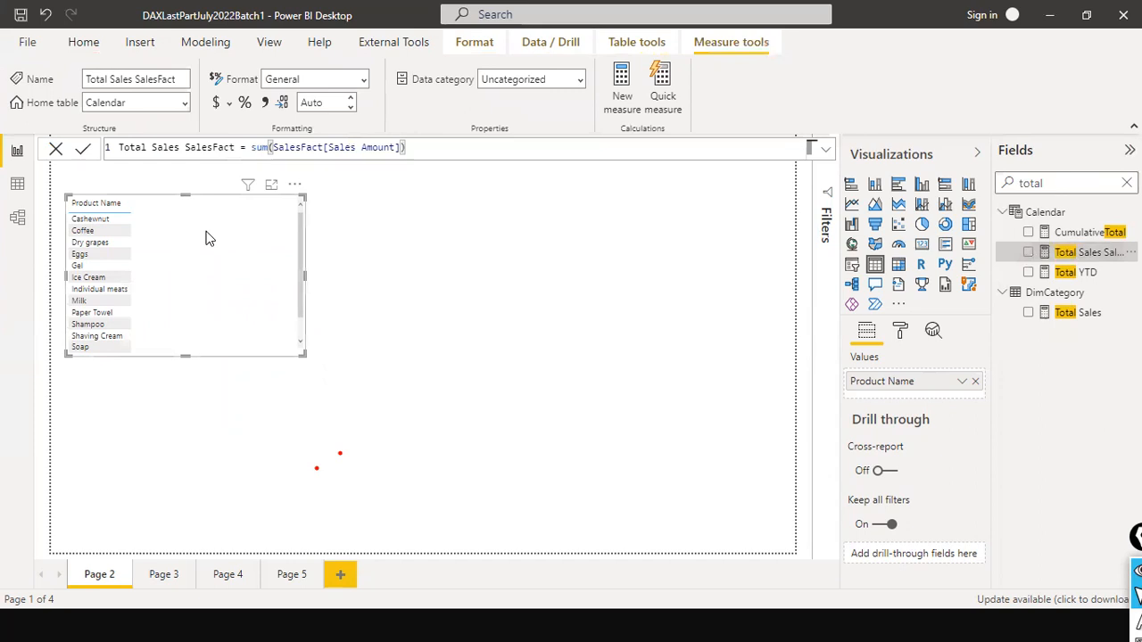
pyautogui.click(328, 147)
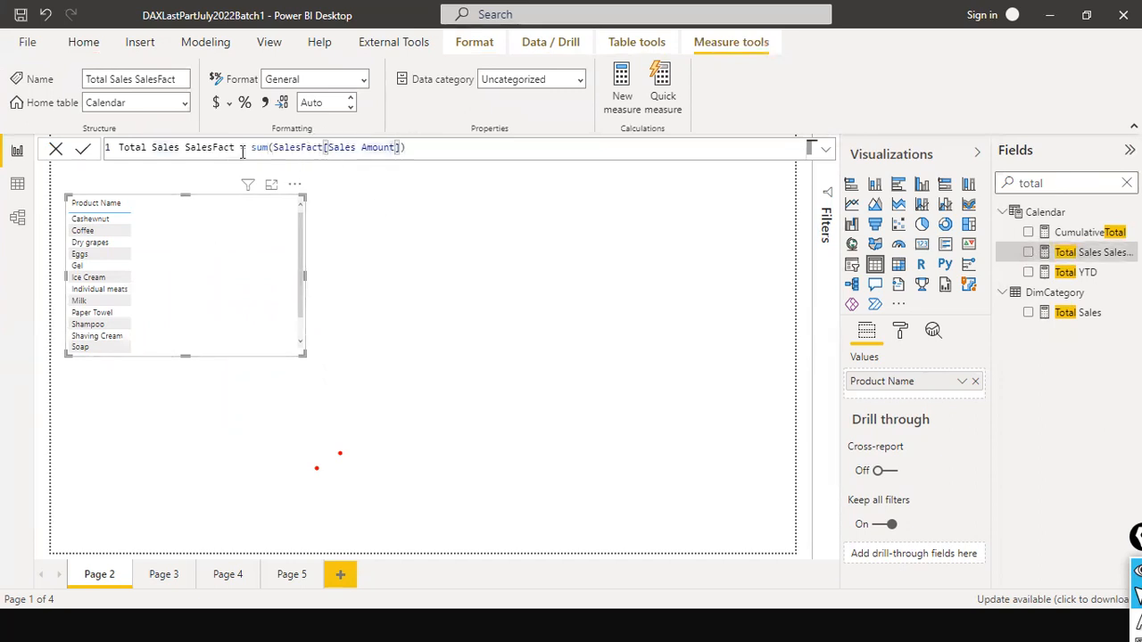
pyautogui.moveTo(251, 147); pyautogui.dragTo(427, 143)
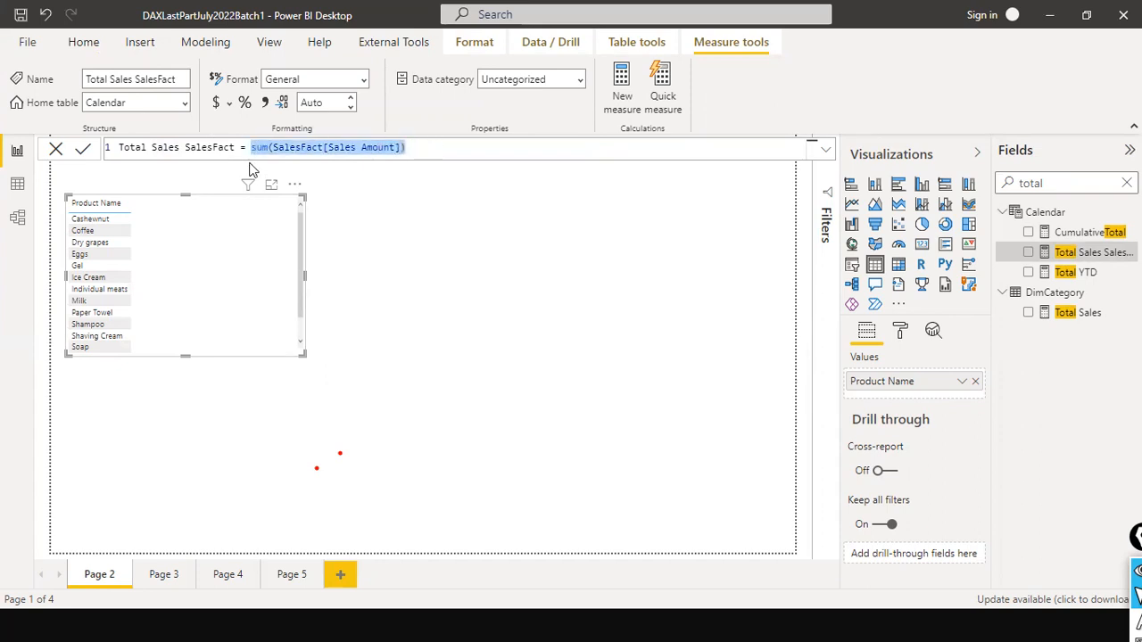
pyautogui.moveTo(239, 147); pyautogui.dragTo(119, 148)
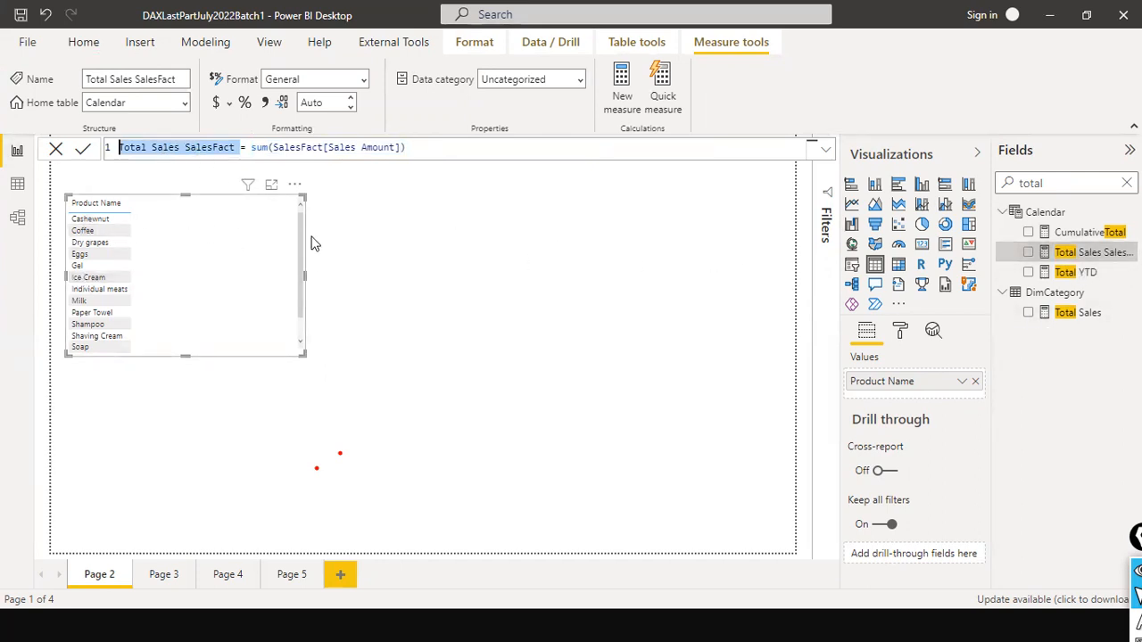
pyautogui.moveTo(1091, 254); pyautogui.dragTo(221, 218)
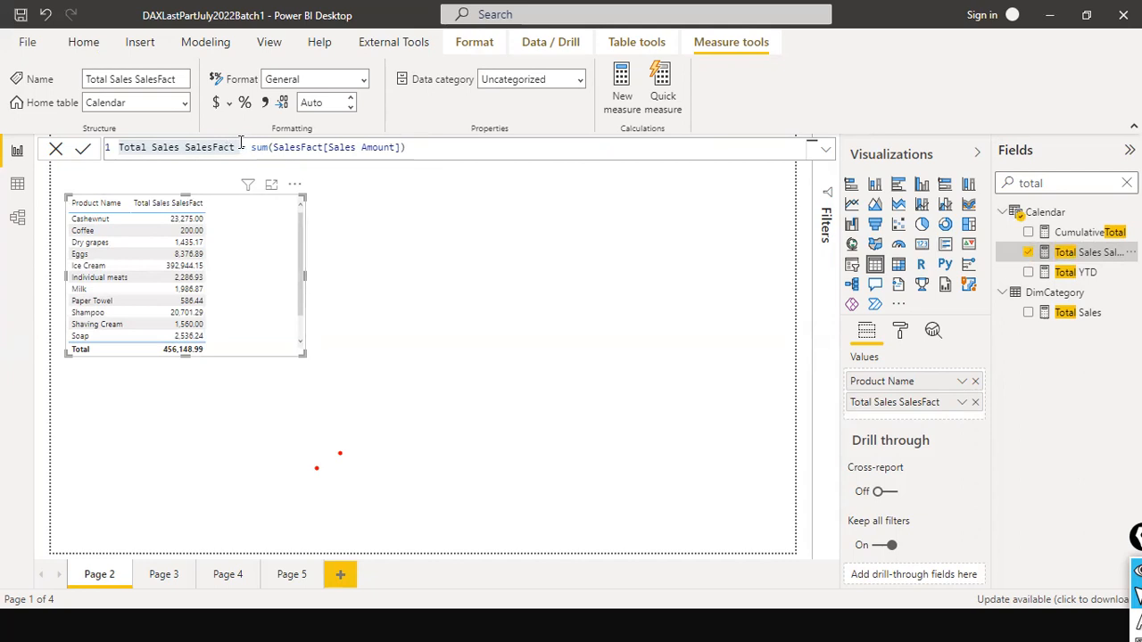
# - Sort the table by Total Sales SalesFact in descending order and make the visual taller so that every product row fits
pyautogui.moveTo(250, 148); pyautogui.dragTo(423, 154)
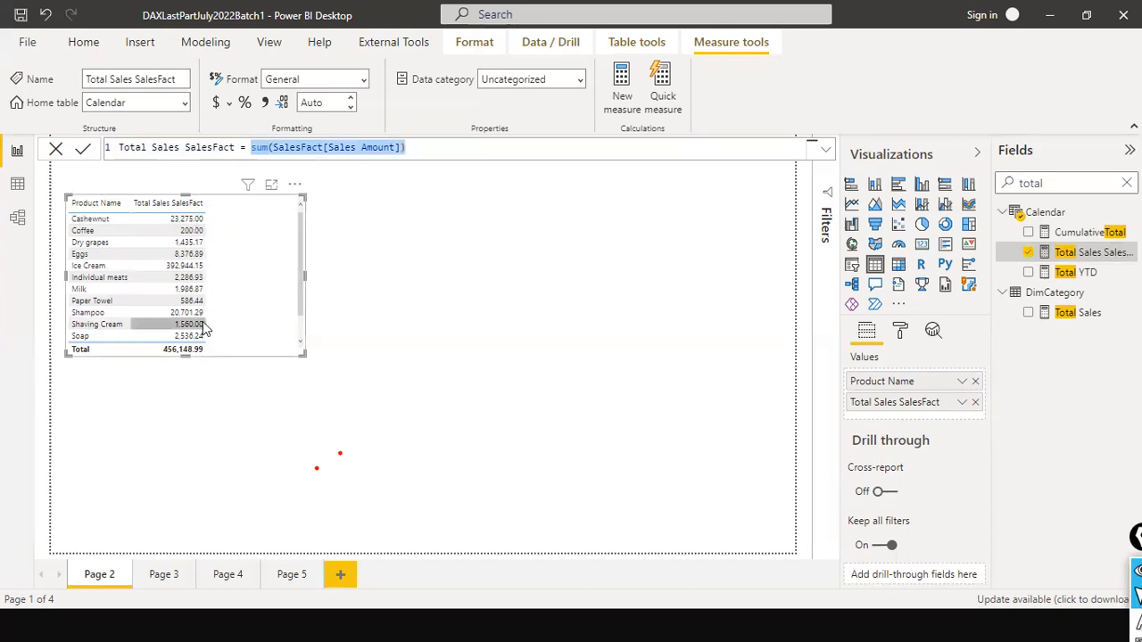
pyautogui.scroll(-2, 210, 301)
pyautogui.scroll(2, 210, 302)
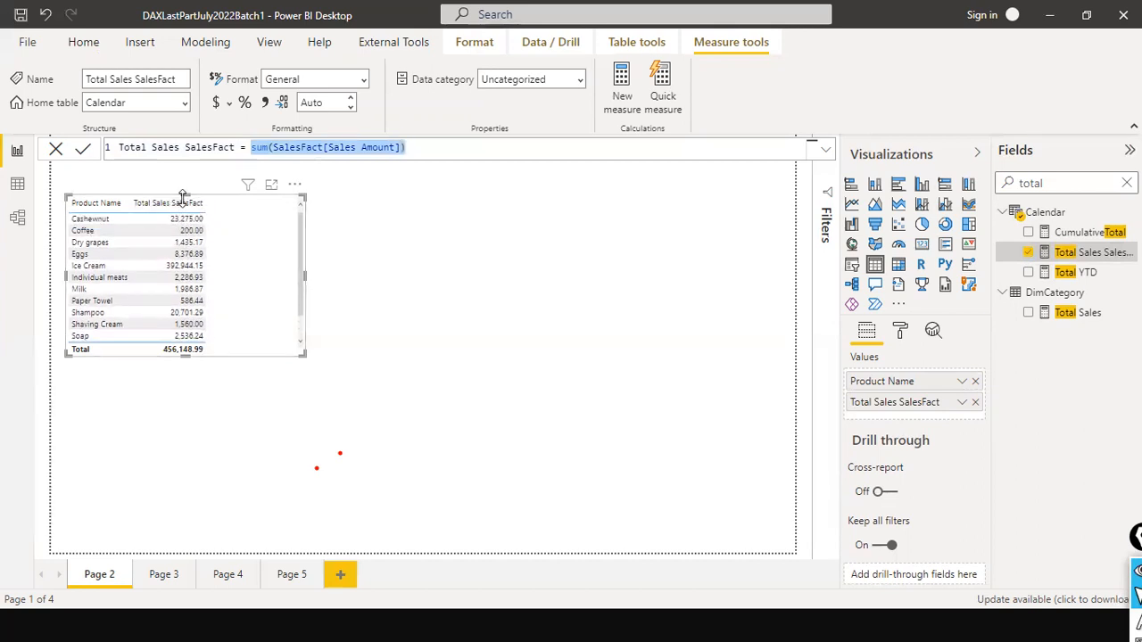
pyautogui.click(175, 205)
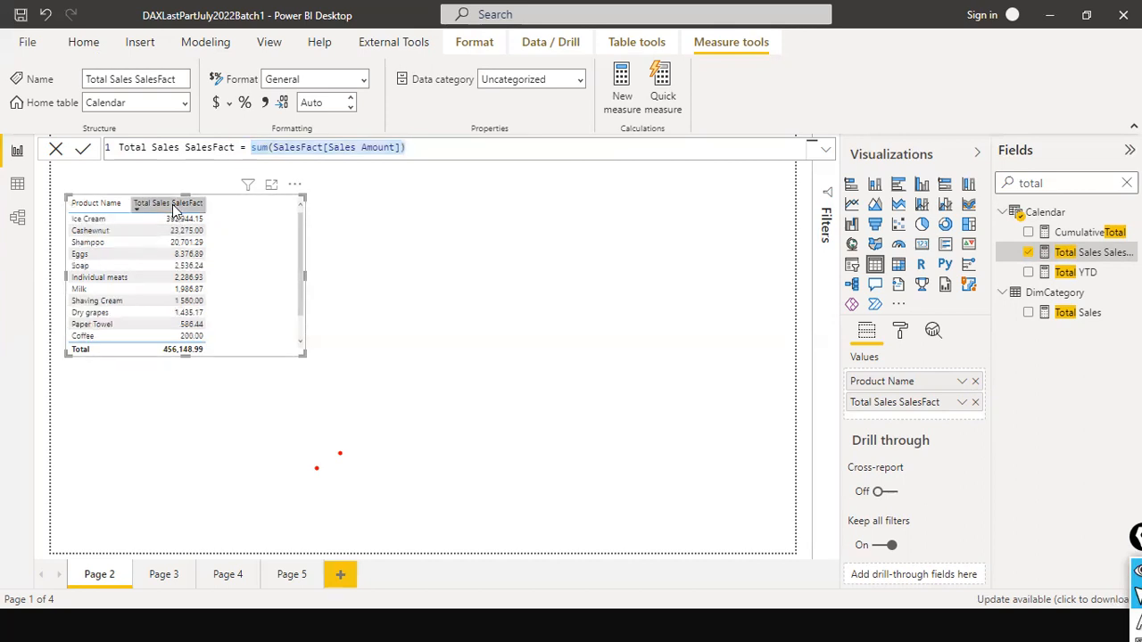
pyautogui.click(187, 205)
pyautogui.click(185, 207)
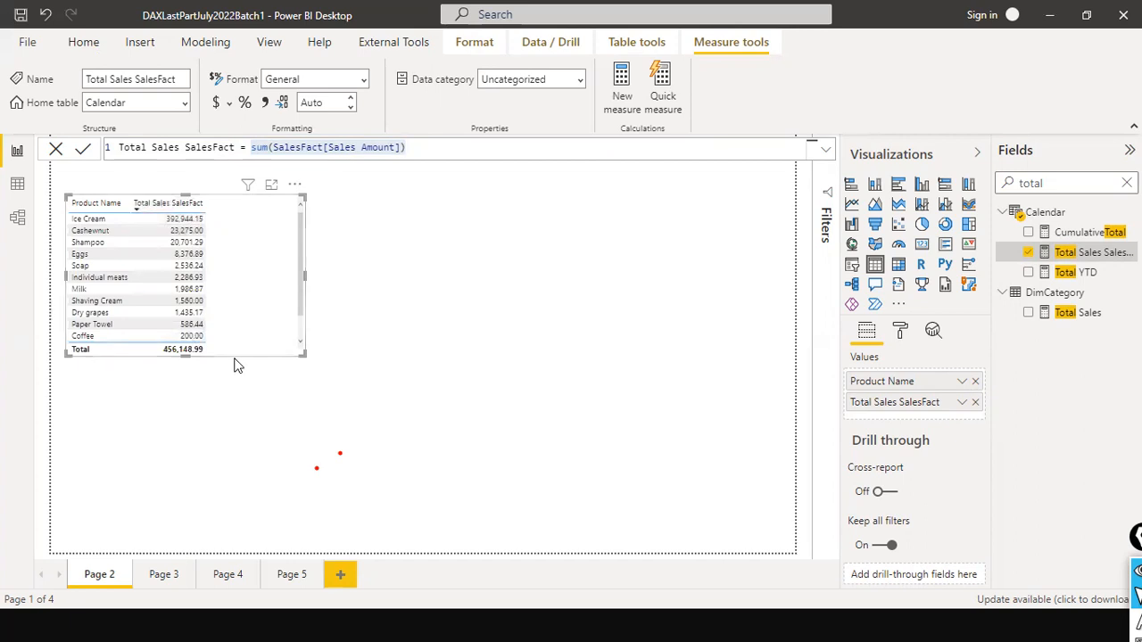
pyautogui.moveTo(186, 355); pyautogui.dragTo(186, 442)
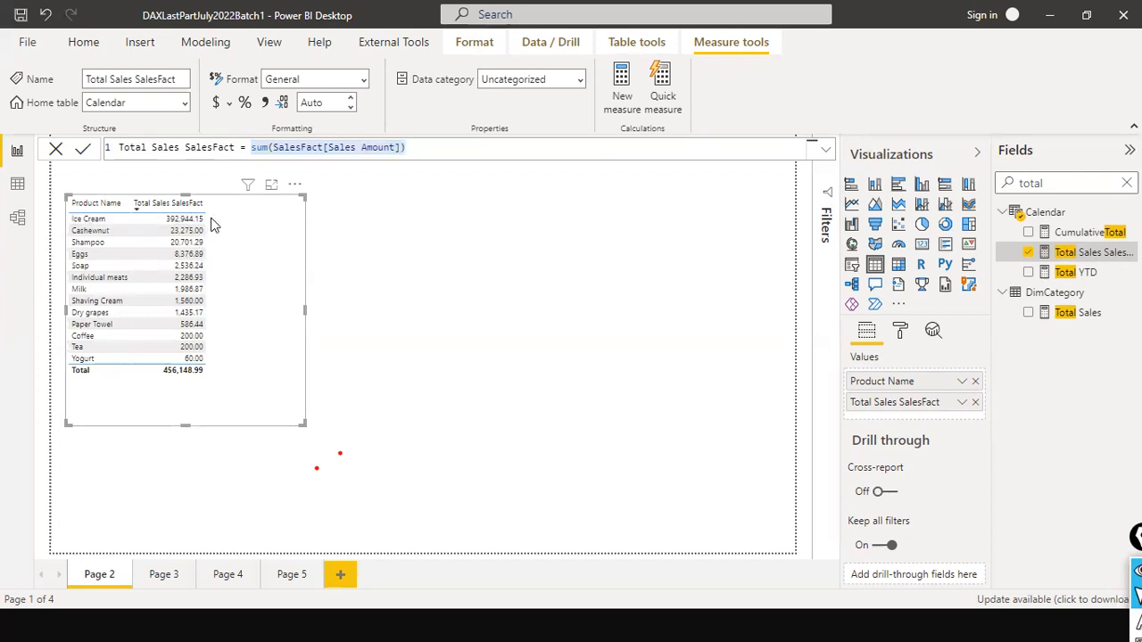
# - Start a new measure in the report and name it Product Sales Rankx
pyautogui.click(461, 257)
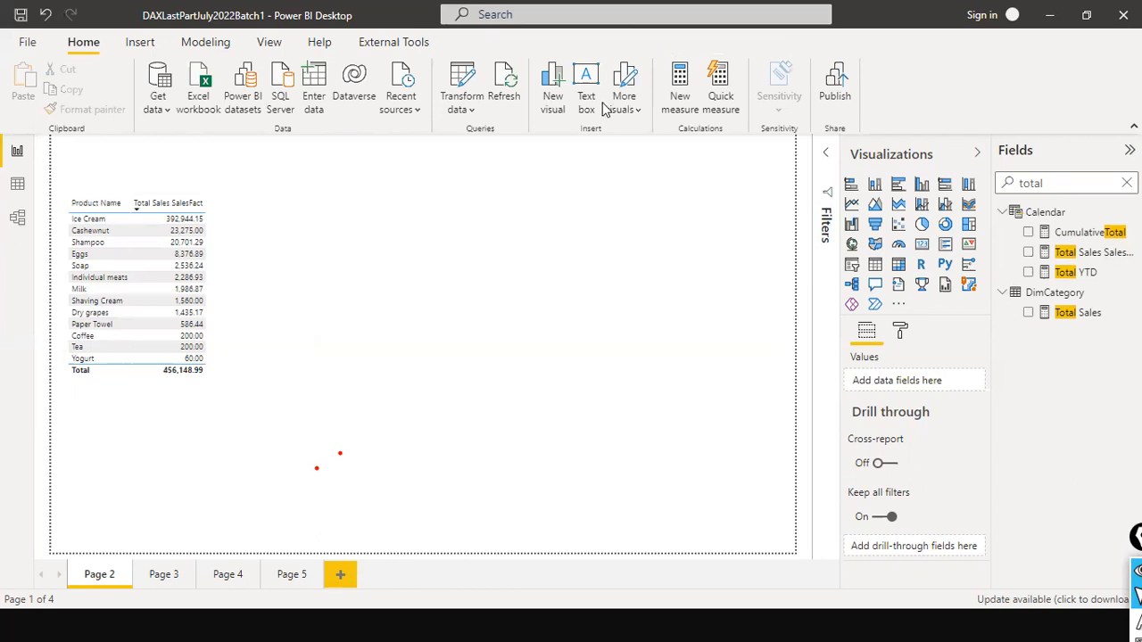
pyautogui.click(206, 43)
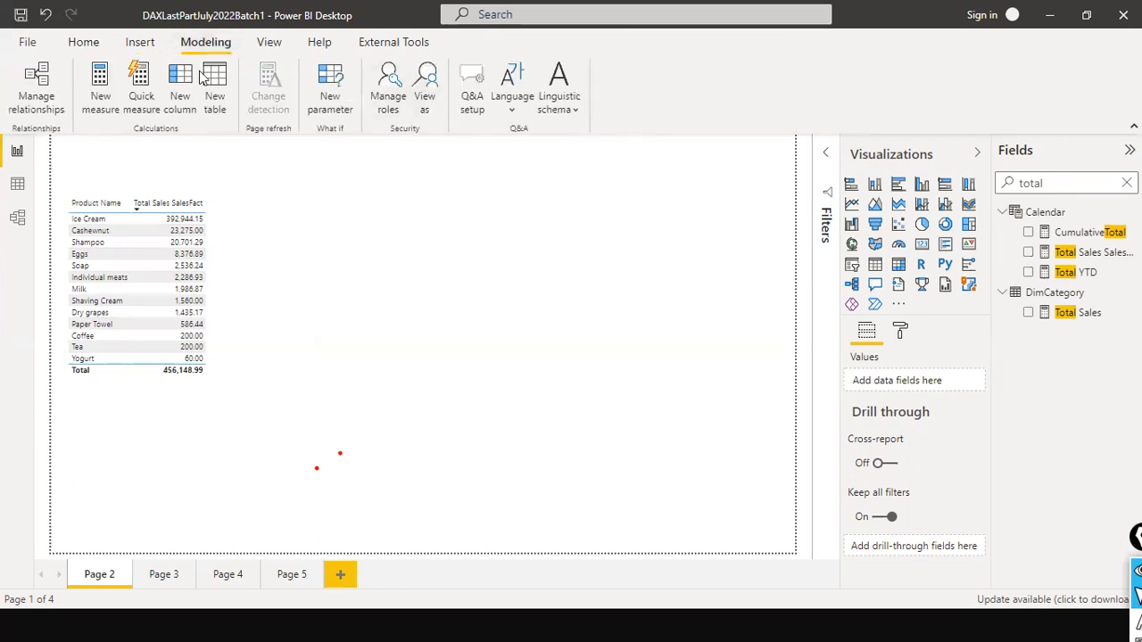
pyautogui.click(101, 88)
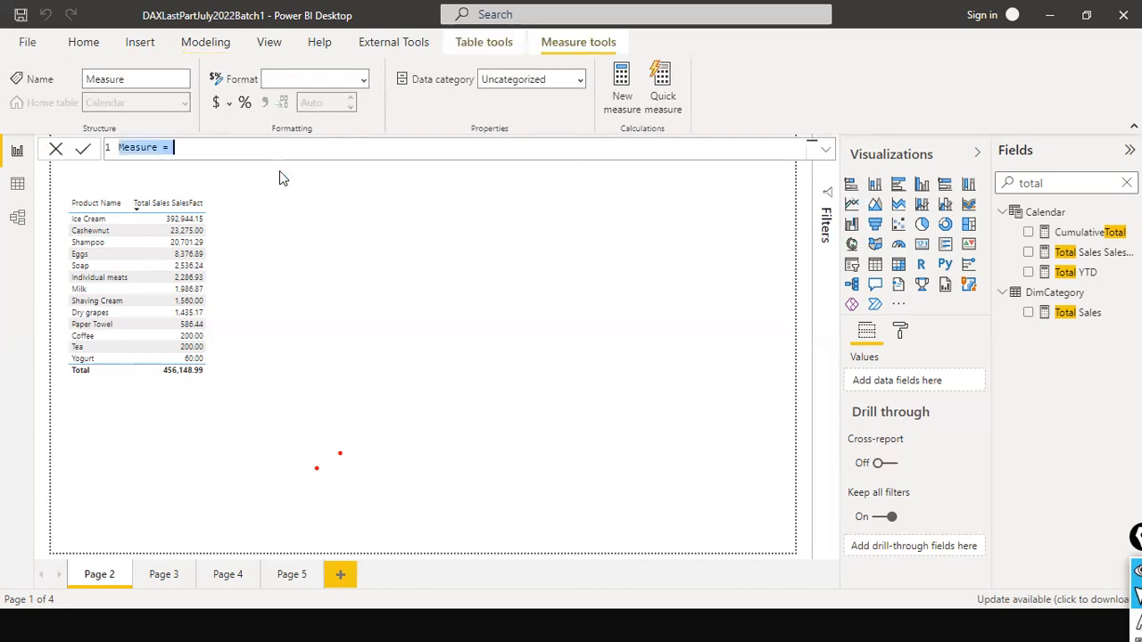
pyautogui.write('ro')
pyautogui.press('BackSpace')
pyautogui.press('BackSpace')
pyautogui.write('Product ')
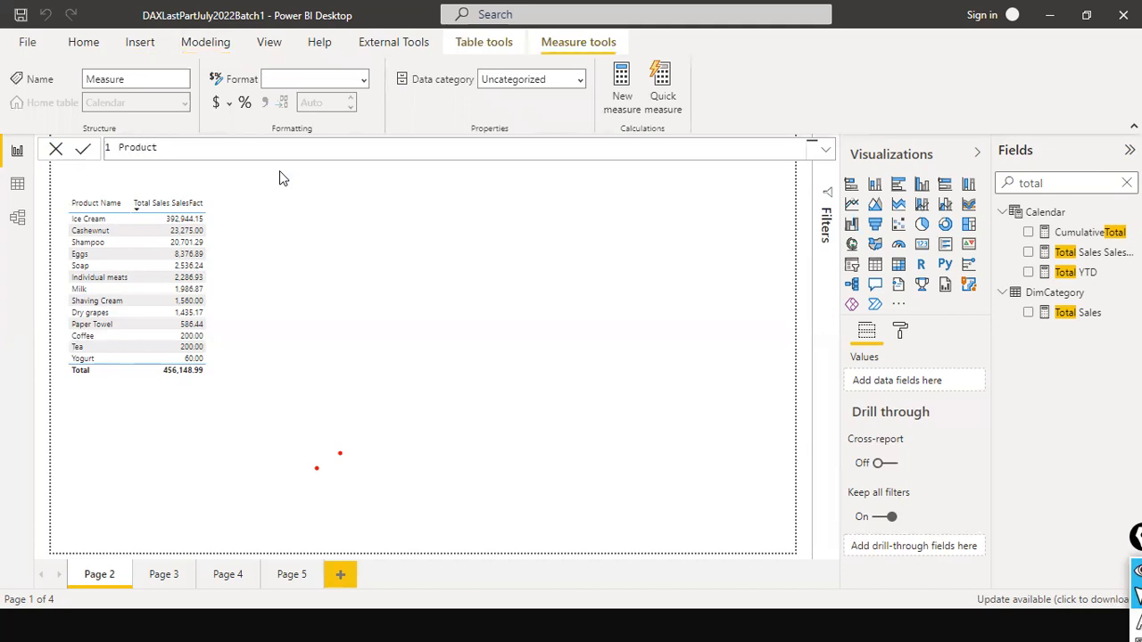
pyautogui.write('of')
pyautogui.press('BackSpace')
pyautogui.press('BackSpace')
pyautogui.press('BackSpace')
pyautogui.write('Sales Rankx = ran')
pyautogui.press('BackSpace')
pyautogui.press('BackSpace')
pyautogui.press('BackSpace')
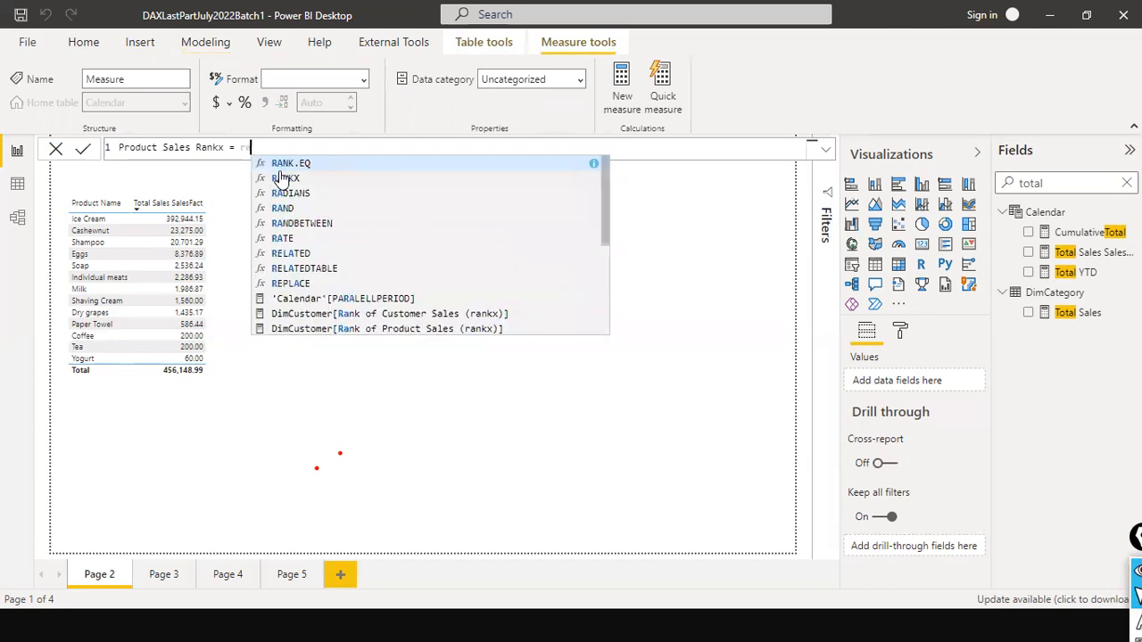
# - Begin the measure's formula on a new line with RANKX and give it ALL(SalesFact) as the table argument
pyautogui.hotkey('shift', 'Return')
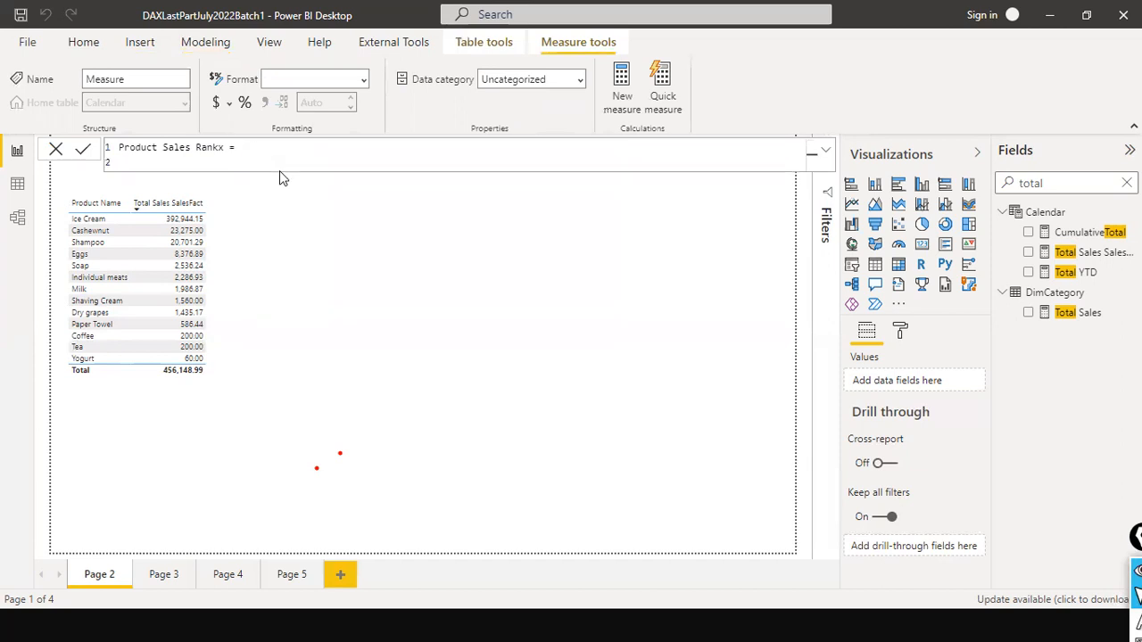
pyautogui.write('RANKX')
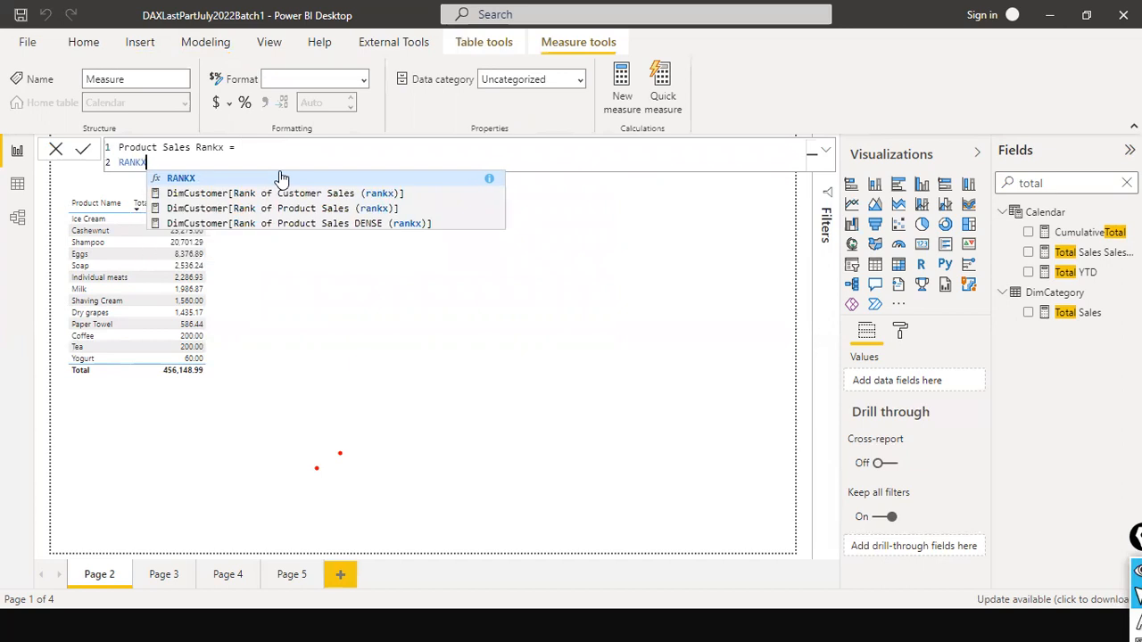
pyautogui.write('(')
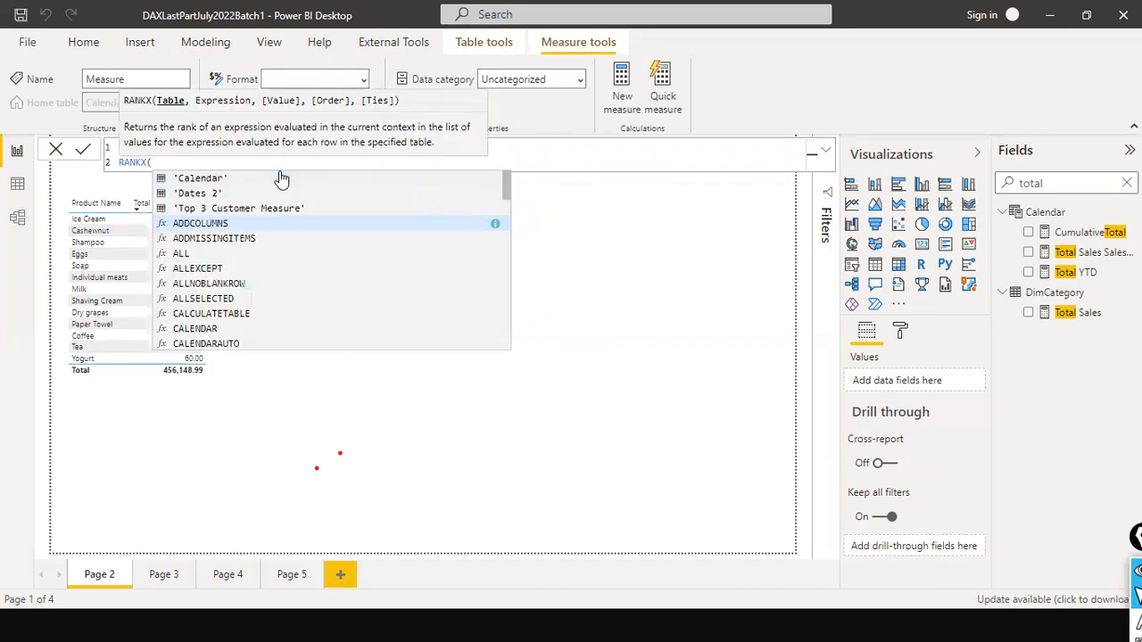
pyautogui.hotkey('shift', 'Return')
pyautogui.write('A')
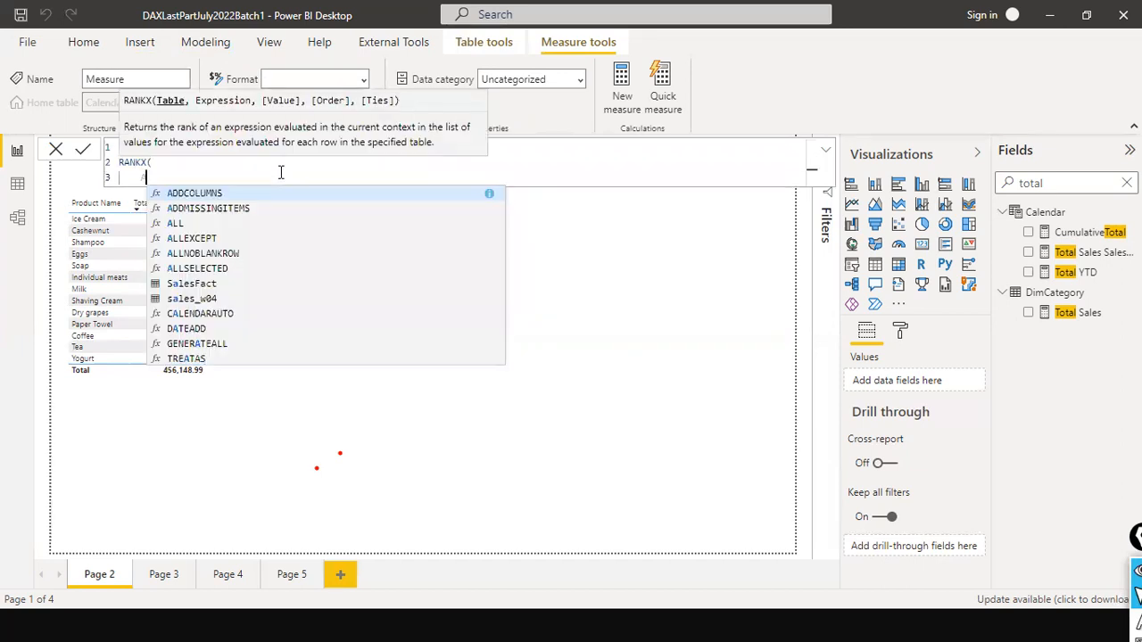
pyautogui.write('LL(')
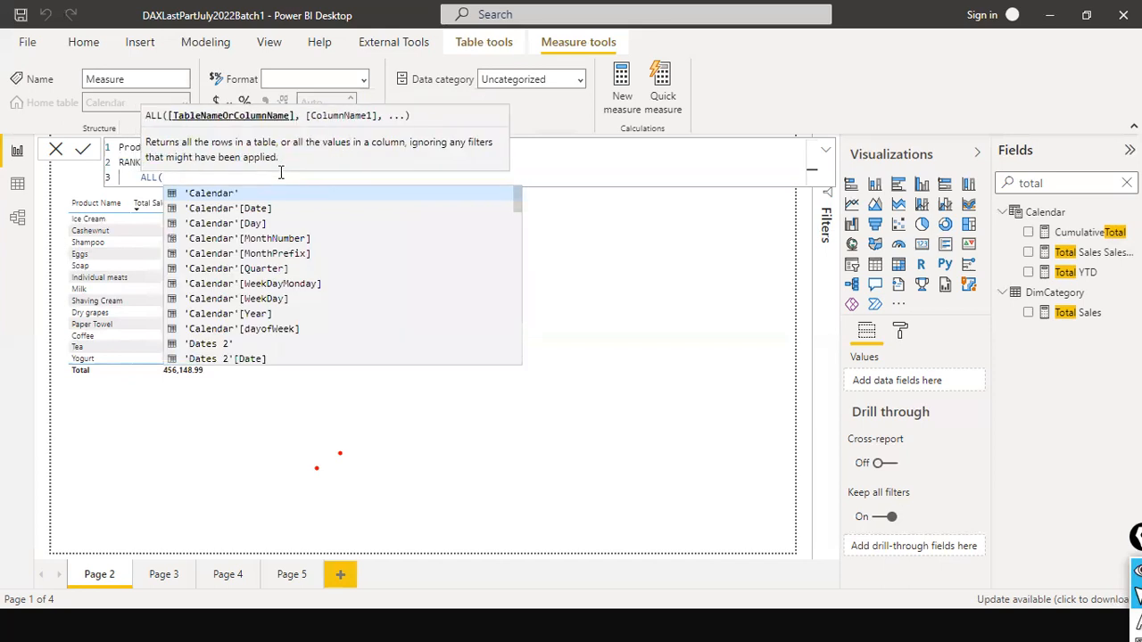
pyautogui.write('salesFact')
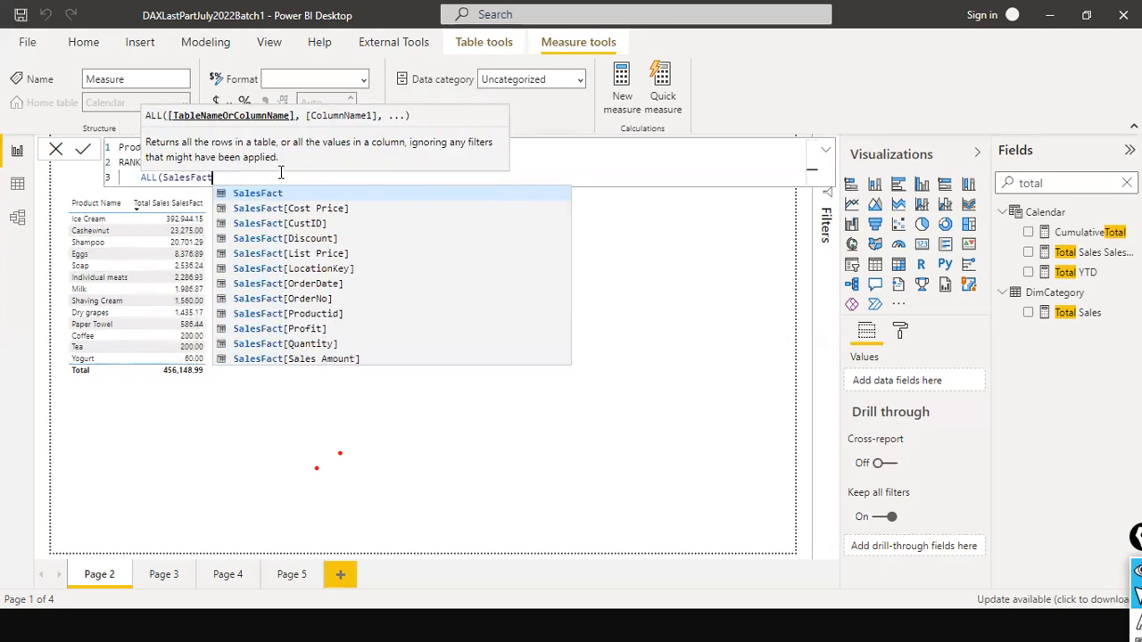
pyautogui.write('),')
pyautogui.hotkey('shift', 'Return')
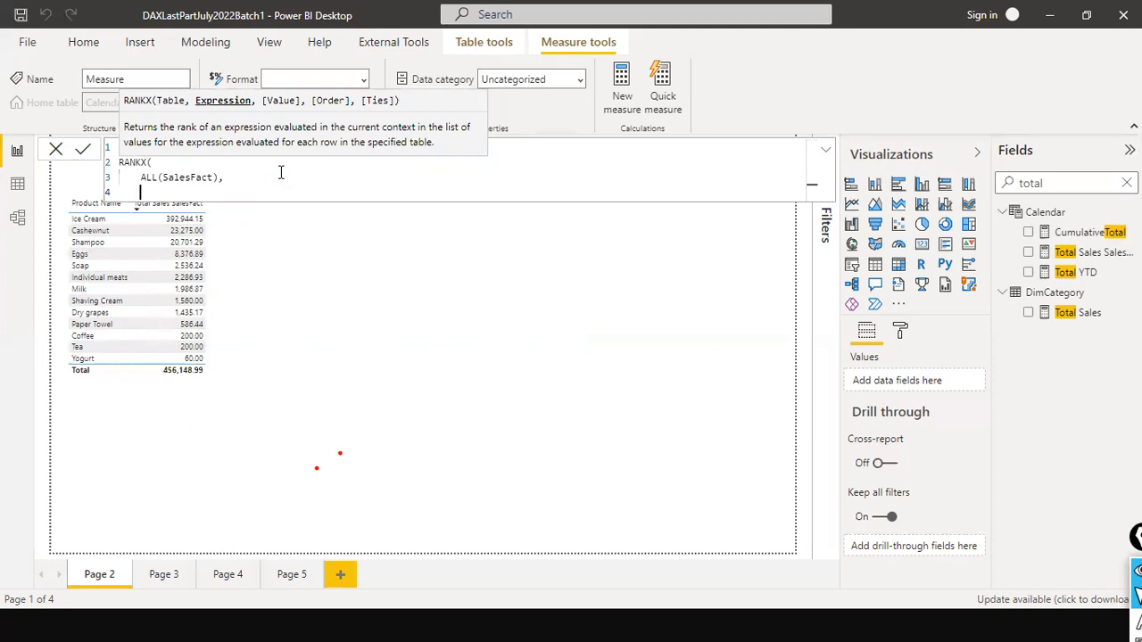
# - Use [Total Sales SalesFact] as the RANKX expression, close the formula, commit the measure and leave the formula editor
pyautogui.write('[to')
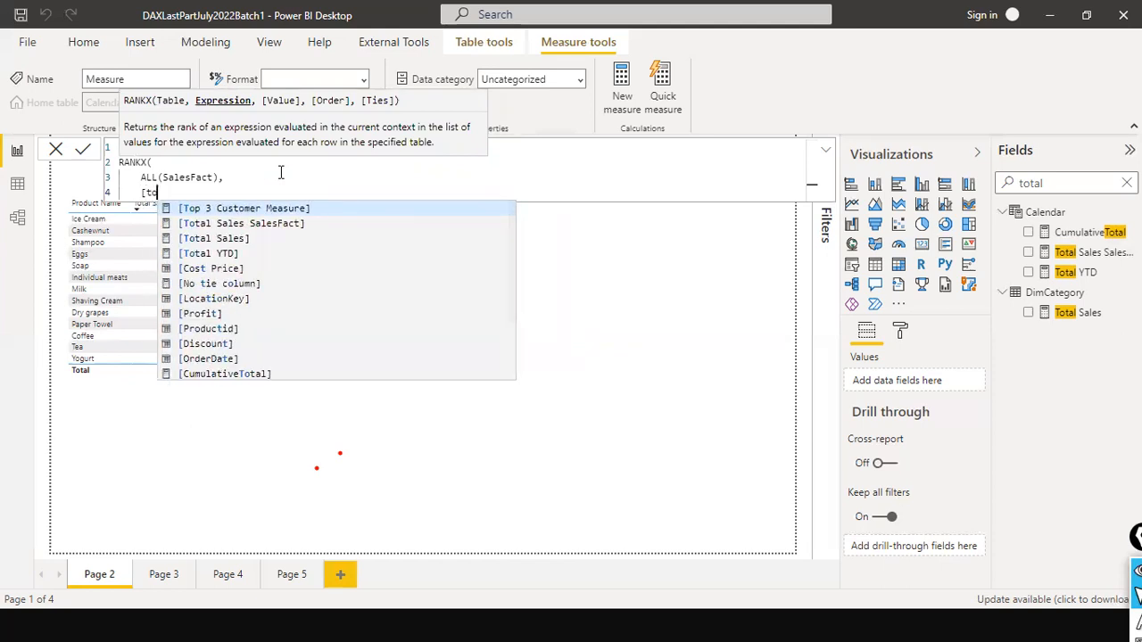
pyautogui.write('tal')
pyautogui.press('Tab')
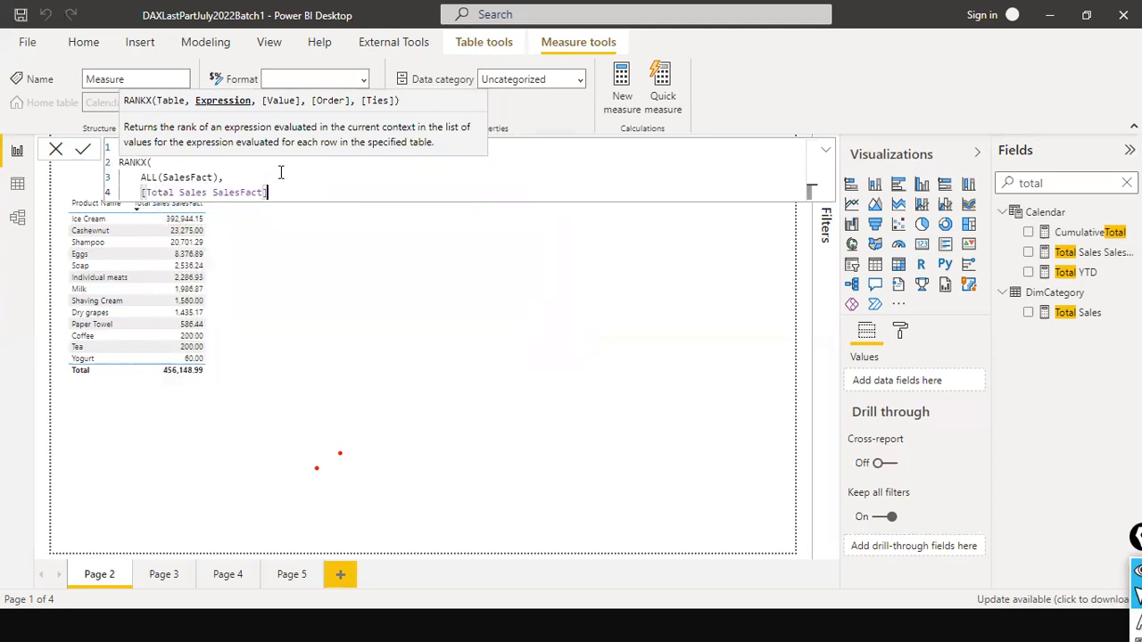
pyautogui.press('Return')
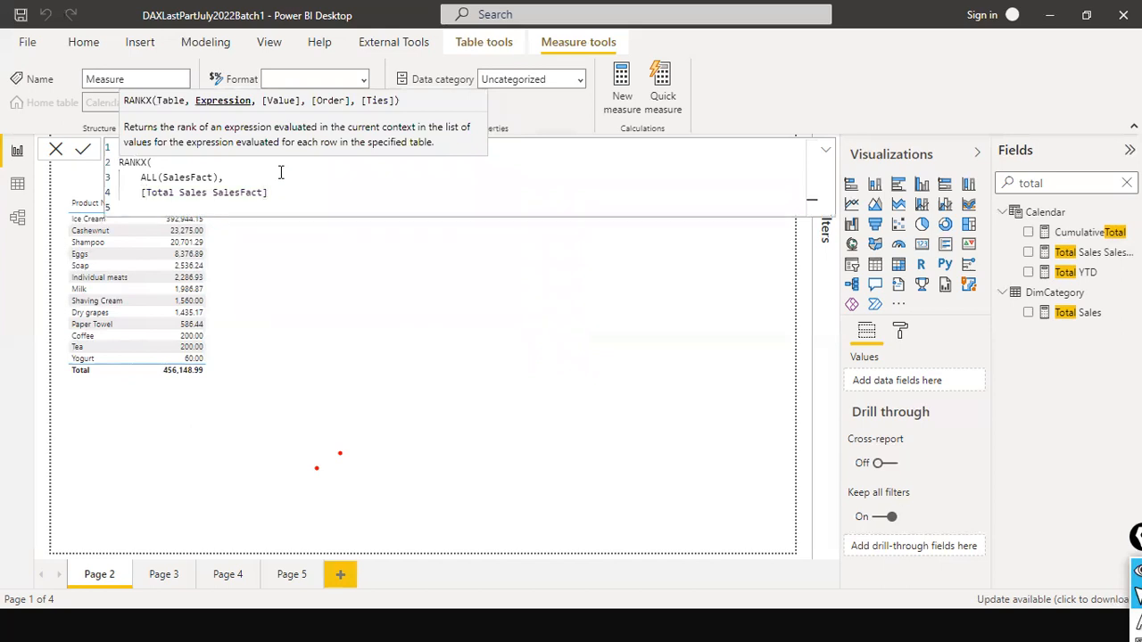
pyautogui.write(')')
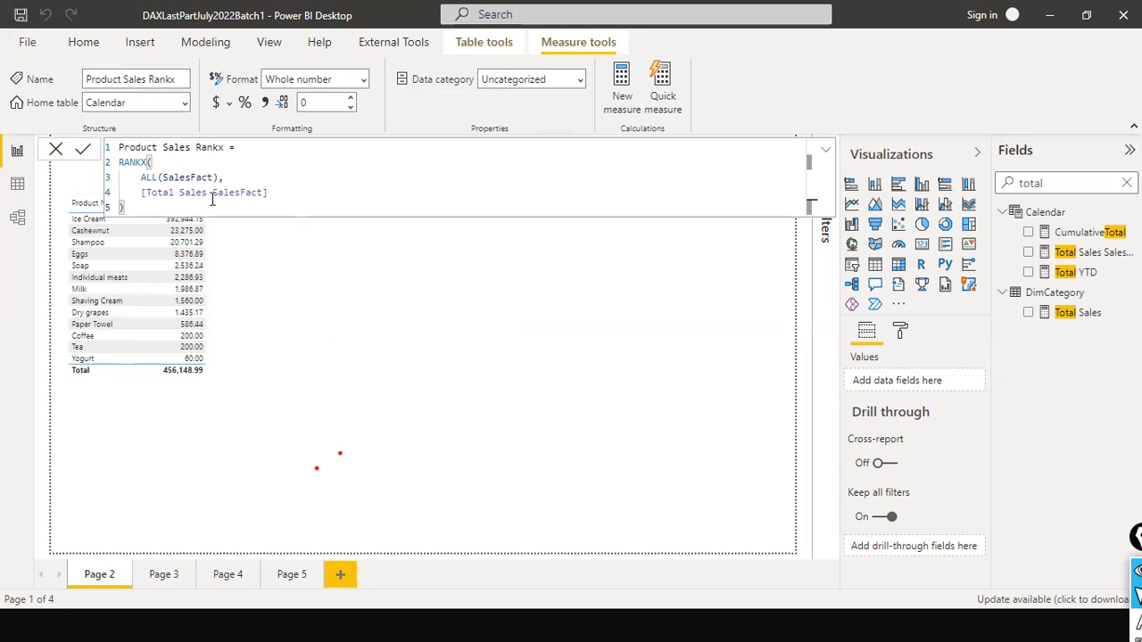
pyautogui.click(55, 149)
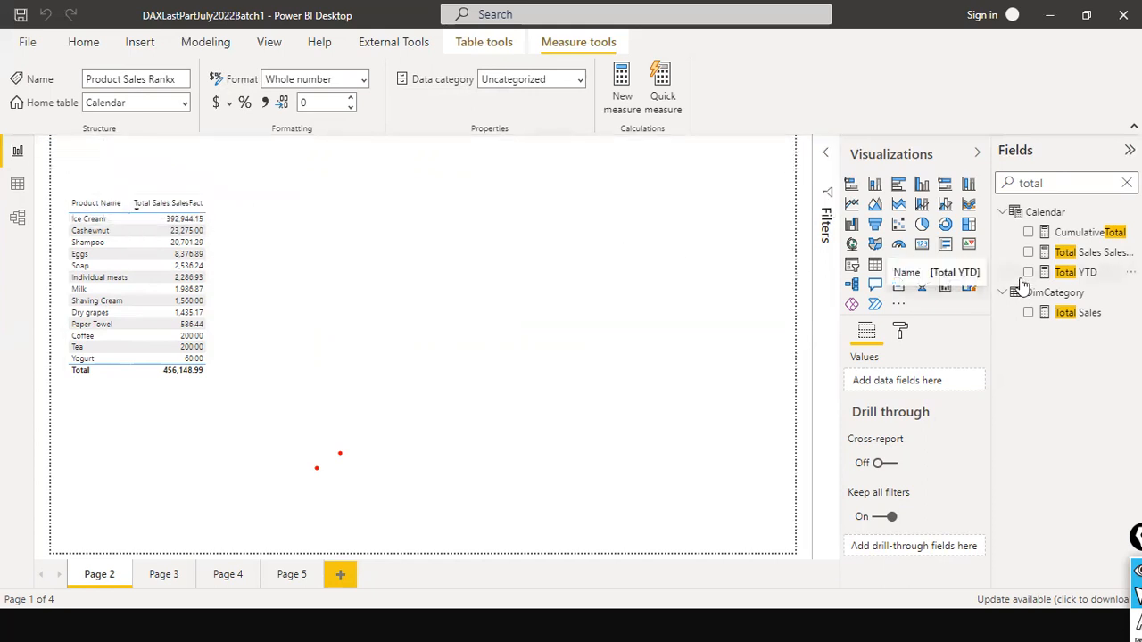
# - Search the fields for "product sa", add the Product Sales Rankx measure to the table visual and widen the visual
pyautogui.click(1043, 183)
pyautogui.hotkey('ctrl', 'a')
pyautogui.press('BackSpace')
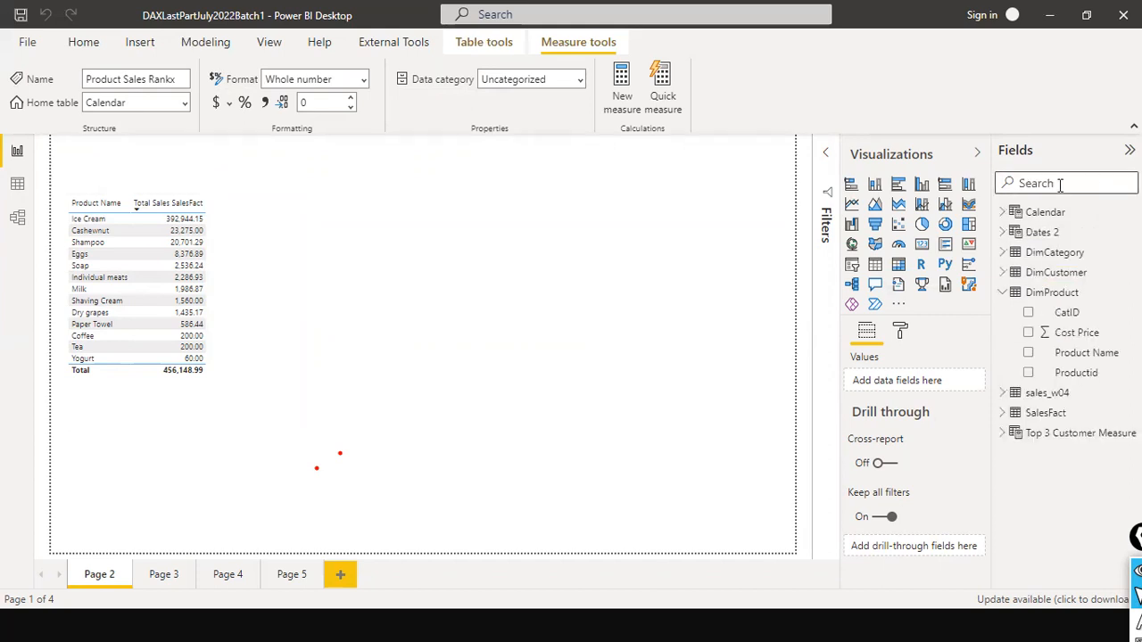
pyautogui.write('productsa')
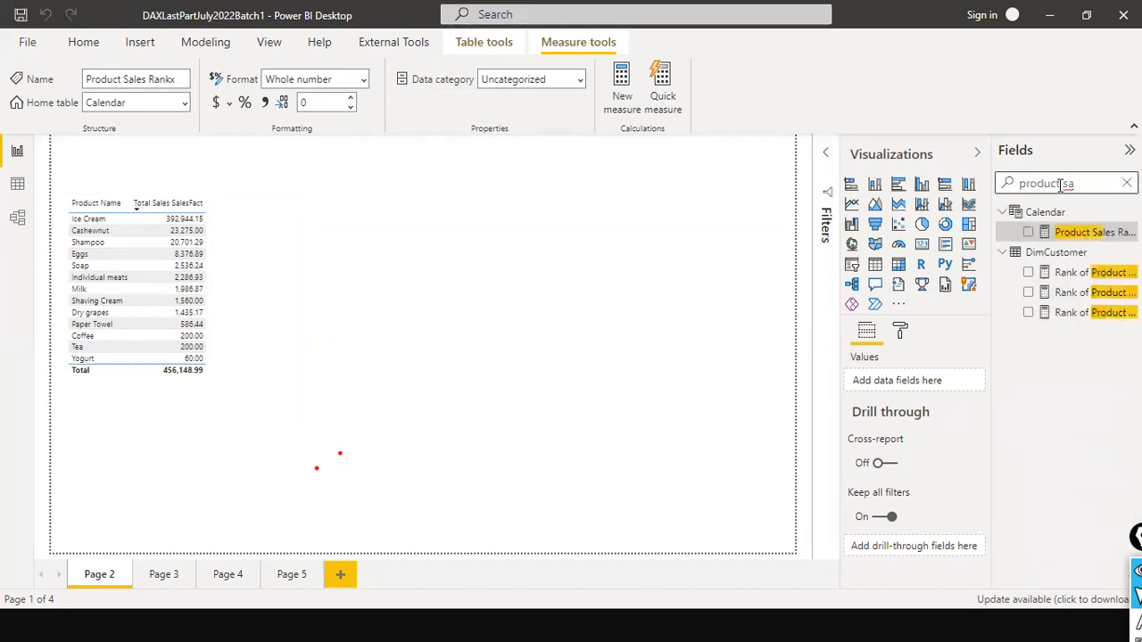
pyautogui.moveTo(1093, 232); pyautogui.dragTo(235, 244)
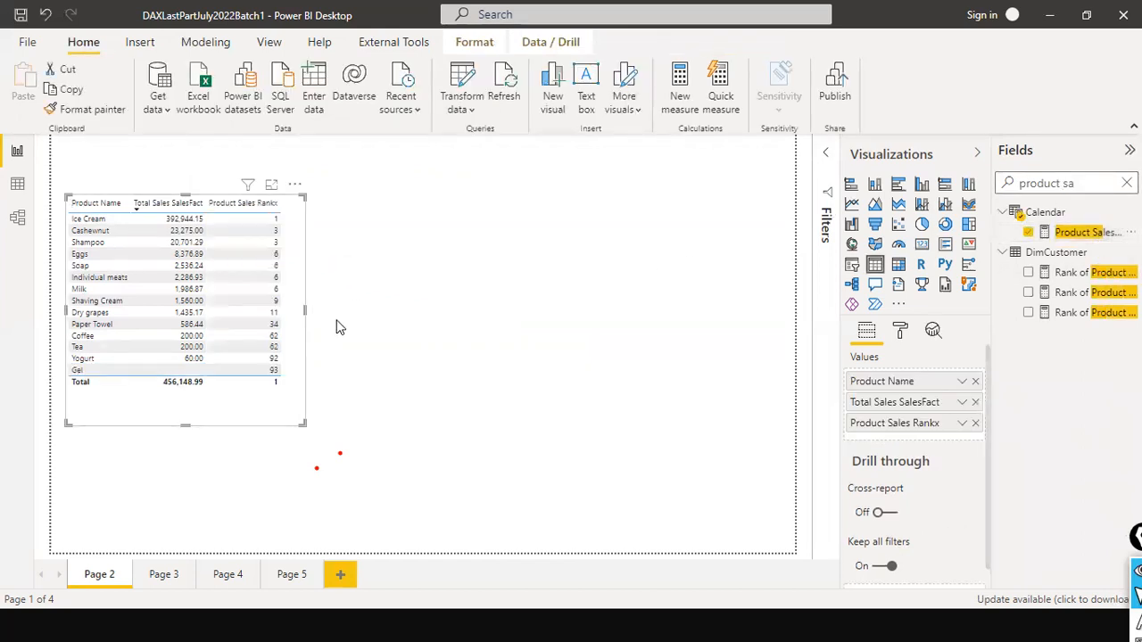
pyautogui.moveTo(306, 312); pyautogui.dragTo(380, 314)
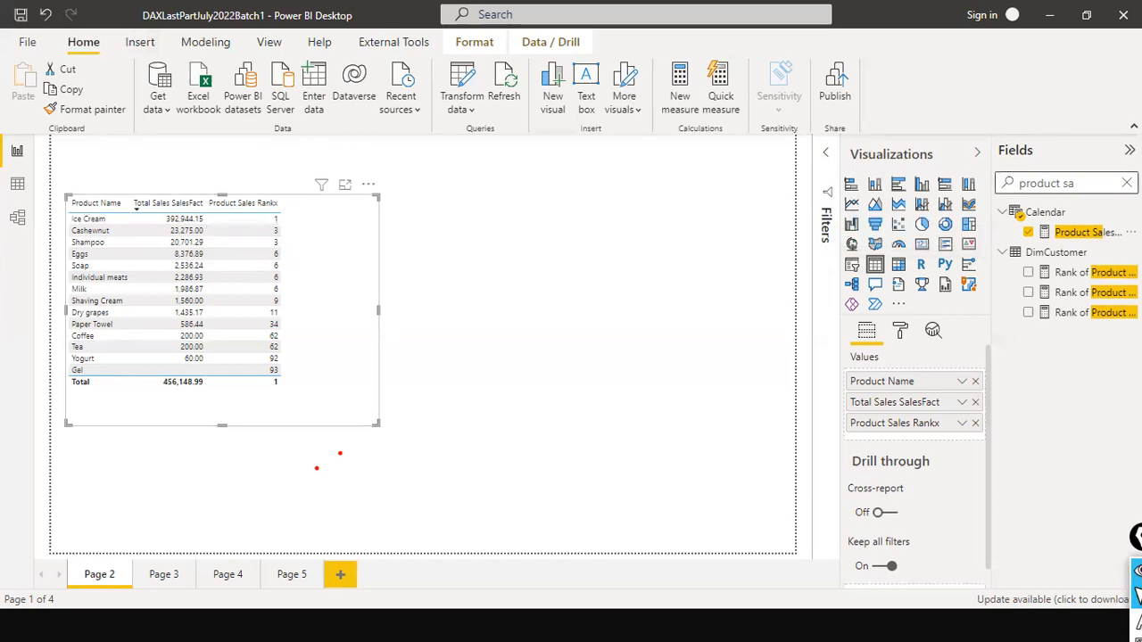
# - Search the fields for "dens" and open the formula of the Rank of Product Sales DENSE (rankx) measure
pyautogui.click(1127, 183)
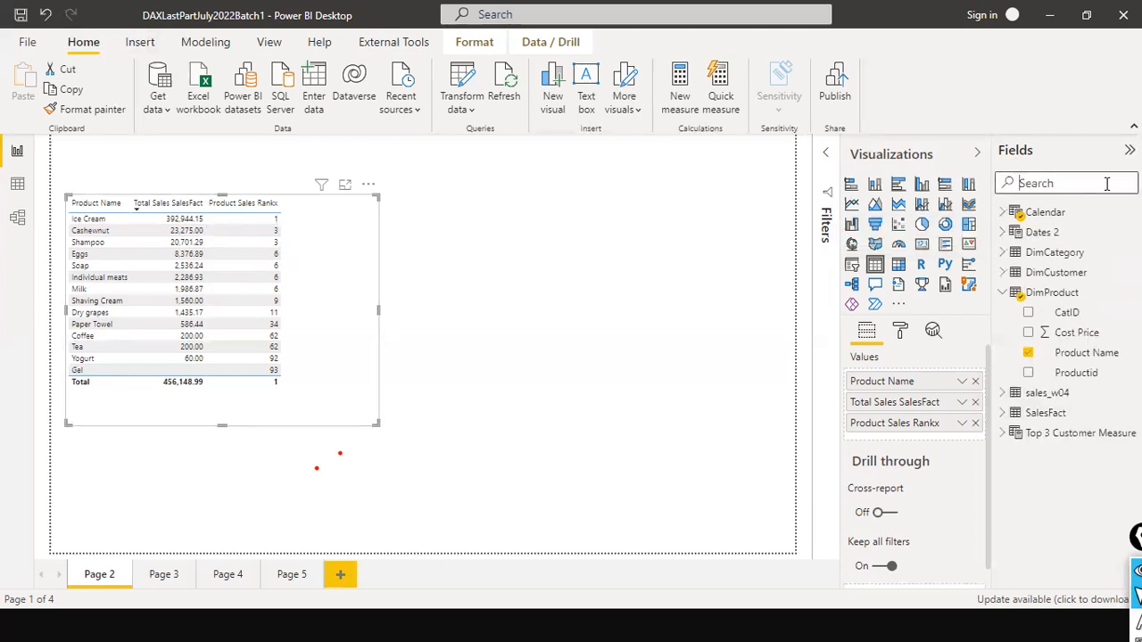
pyautogui.write('de')
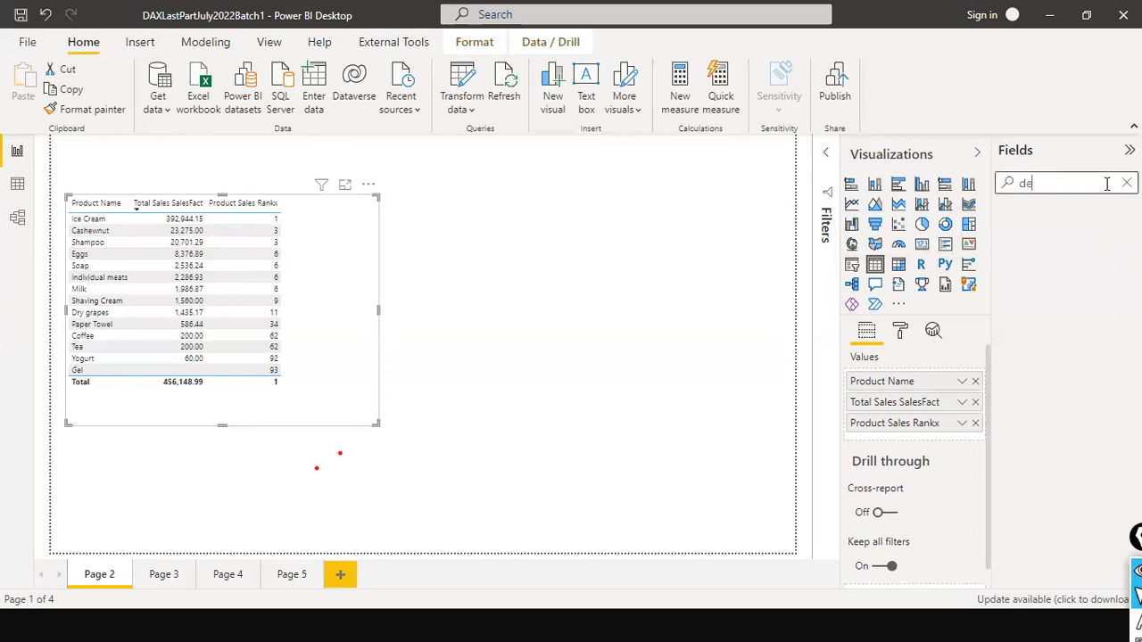
pyautogui.write('snns')
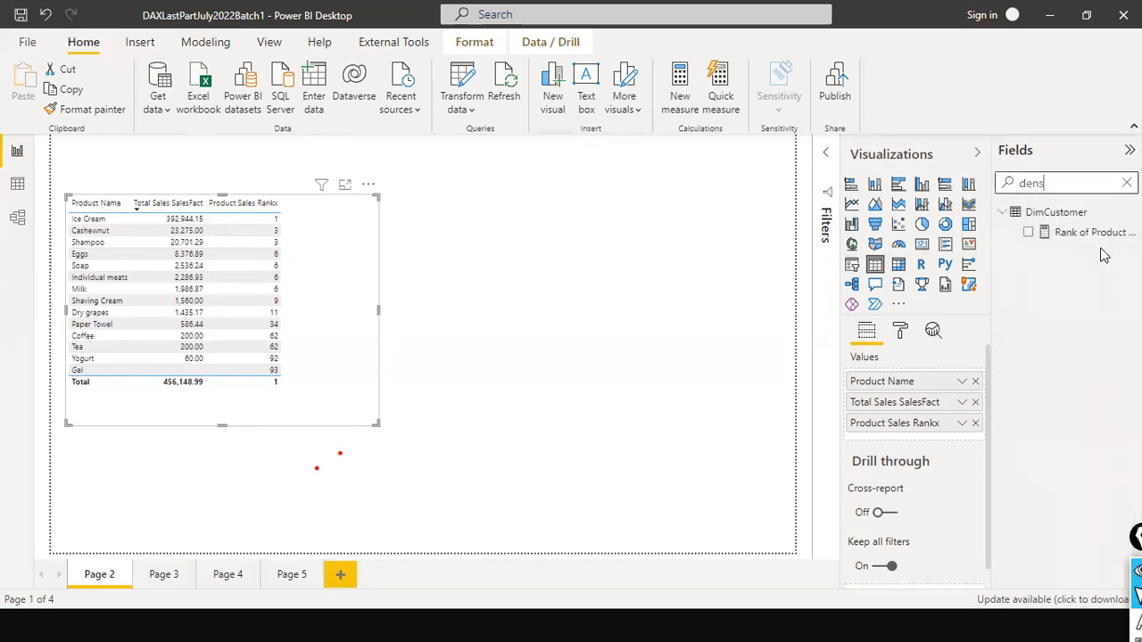
pyautogui.click(1090, 232)
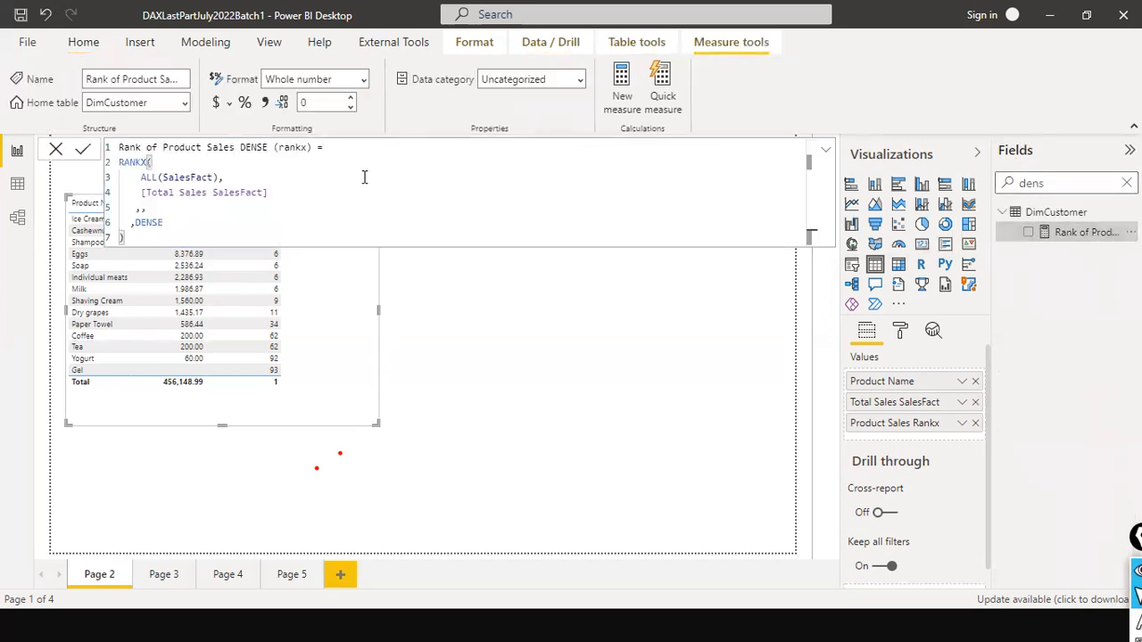
# - Examine the ALL(SalesFact), [Total Sales SalesFact], skipped and DENSE arguments of the RANKX formula, and close the formula editor without changes
pyautogui.doubleClick(191, 177)
pyautogui.click(221, 178)
pyautogui.write(',')
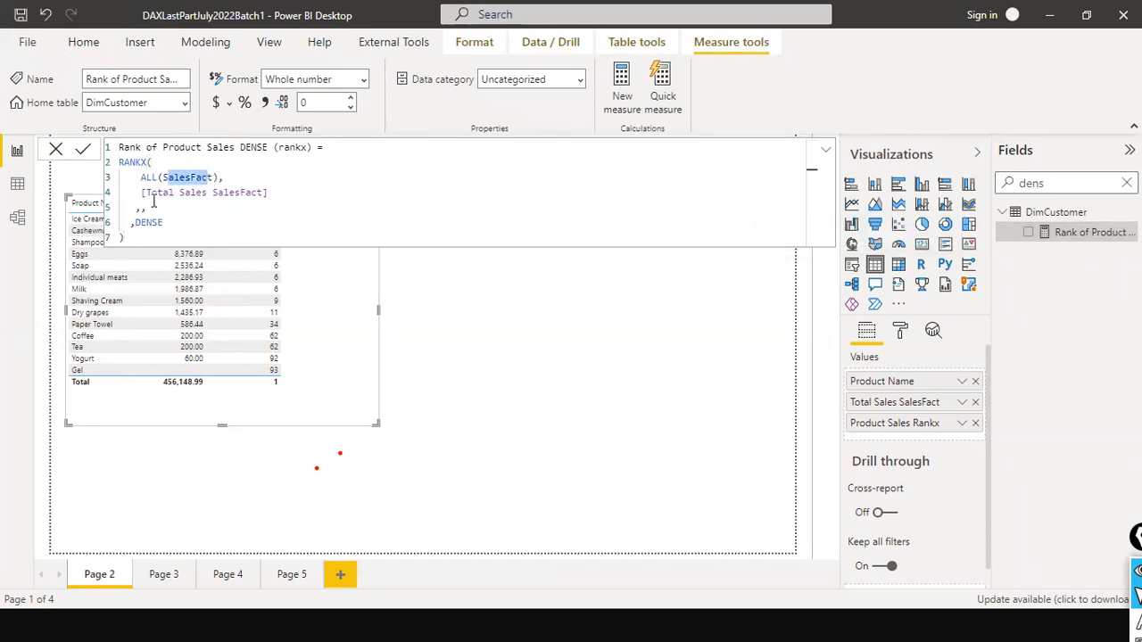
pyautogui.click(283, 194)
pyautogui.click(135, 210)
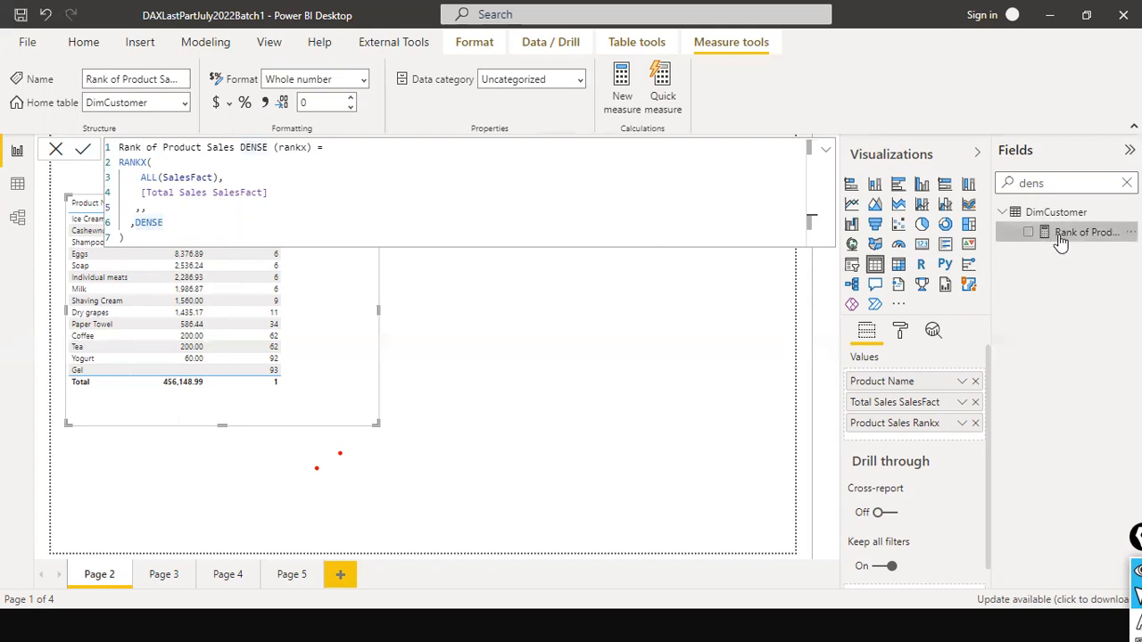
pyautogui.click(54, 149)
# - Add the Rank of Product Sales DENSE (rankx) measure to the product table visual and widen the visual
pyautogui.moveTo(1084, 234); pyautogui.dragTo(349, 255)
pyautogui.moveTo(378, 312); pyautogui.dragTo(489, 322)
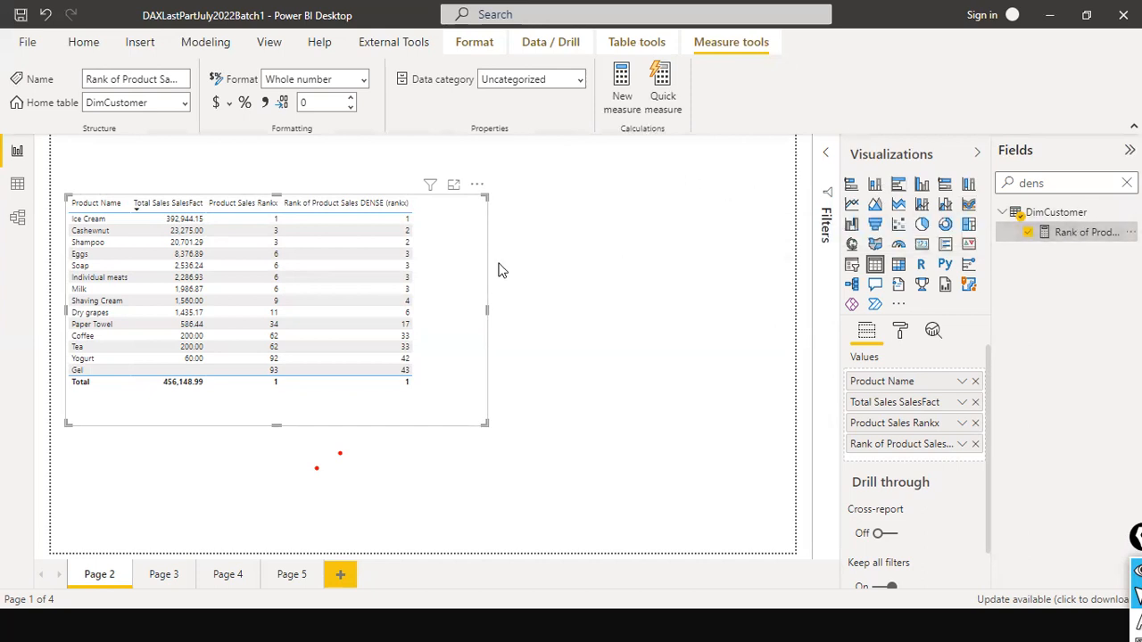
pyautogui.doubleClick(1099, 231)
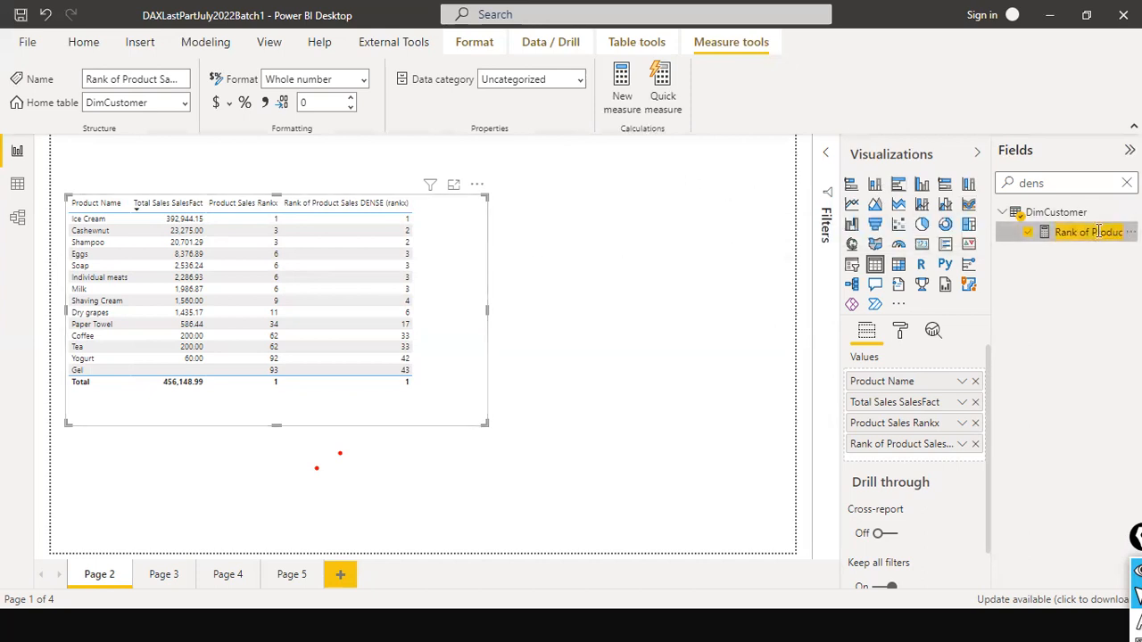
pyautogui.click(1126, 183)
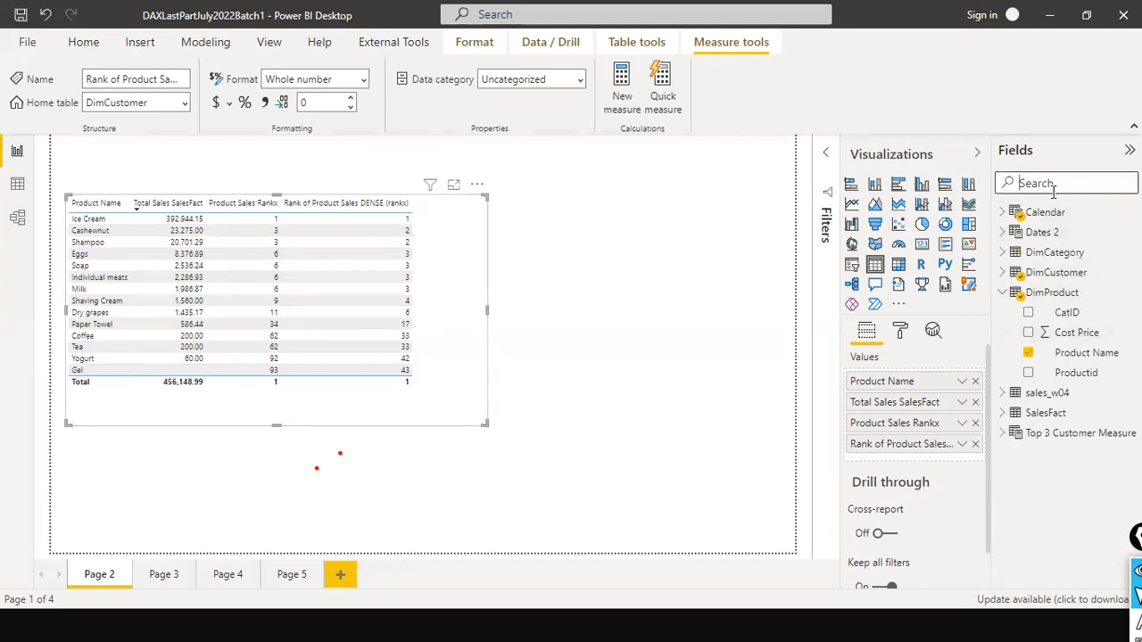
pyautogui.write('desne')
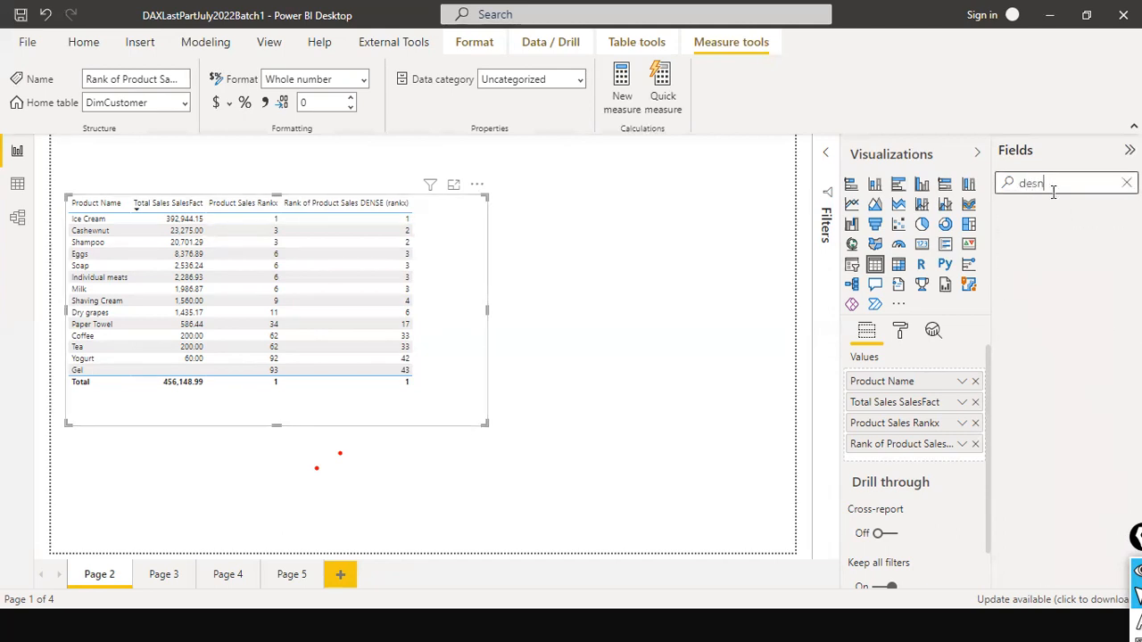
pyautogui.press('BackSpace')
pyautogui.press('BackSpace')
pyautogui.write('nse')
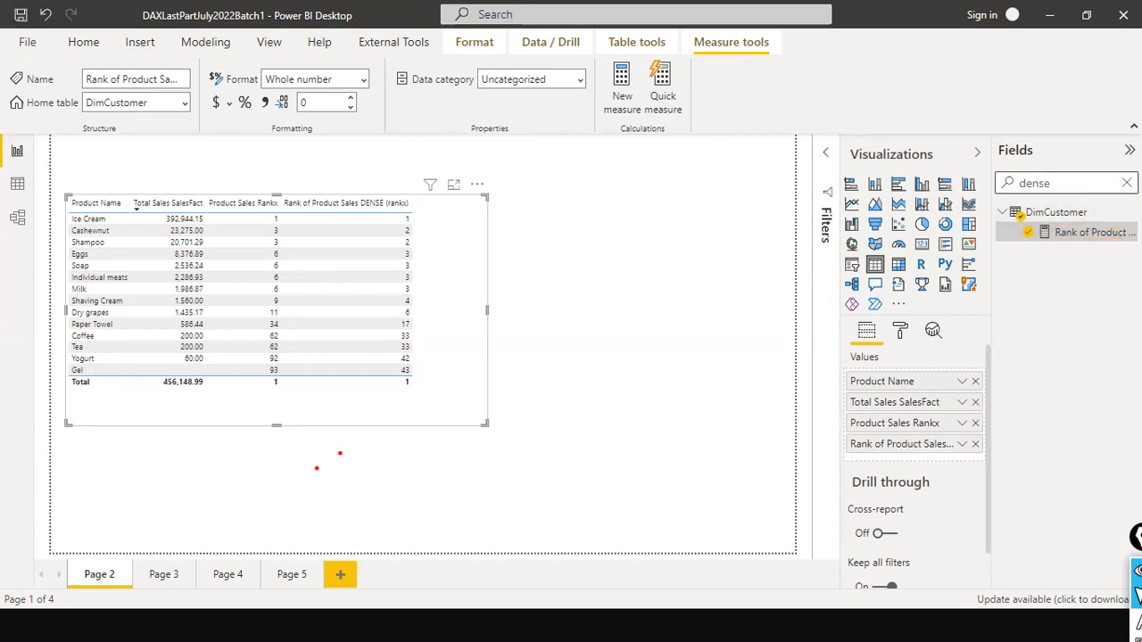
pyautogui.click(1127, 182)
pyautogui.click(654, 283)
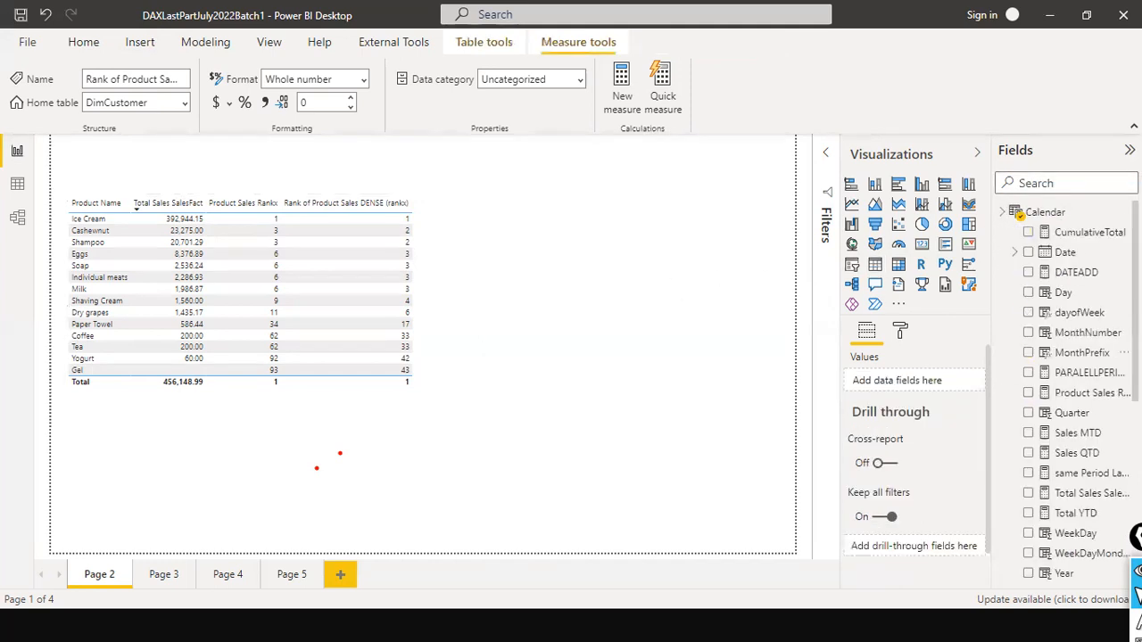
# - Select the product table, search the fields for "den" and open the Rank of Product Sales DENSE (rankx) formula
pyautogui.click(420, 296)
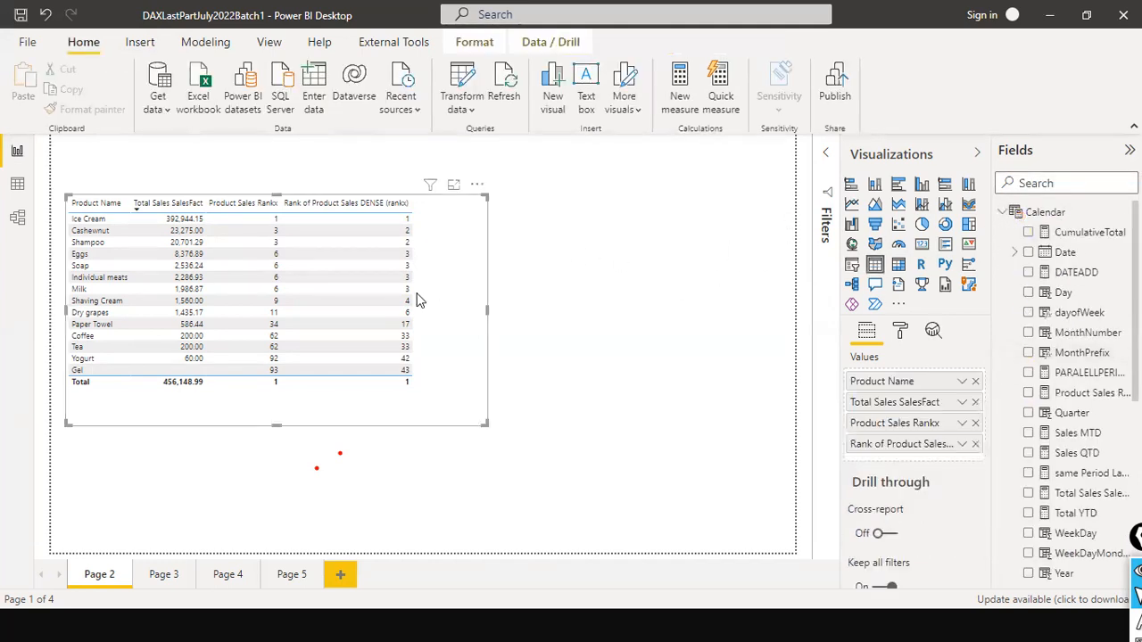
pyautogui.click(1089, 183)
pyautogui.write('des')
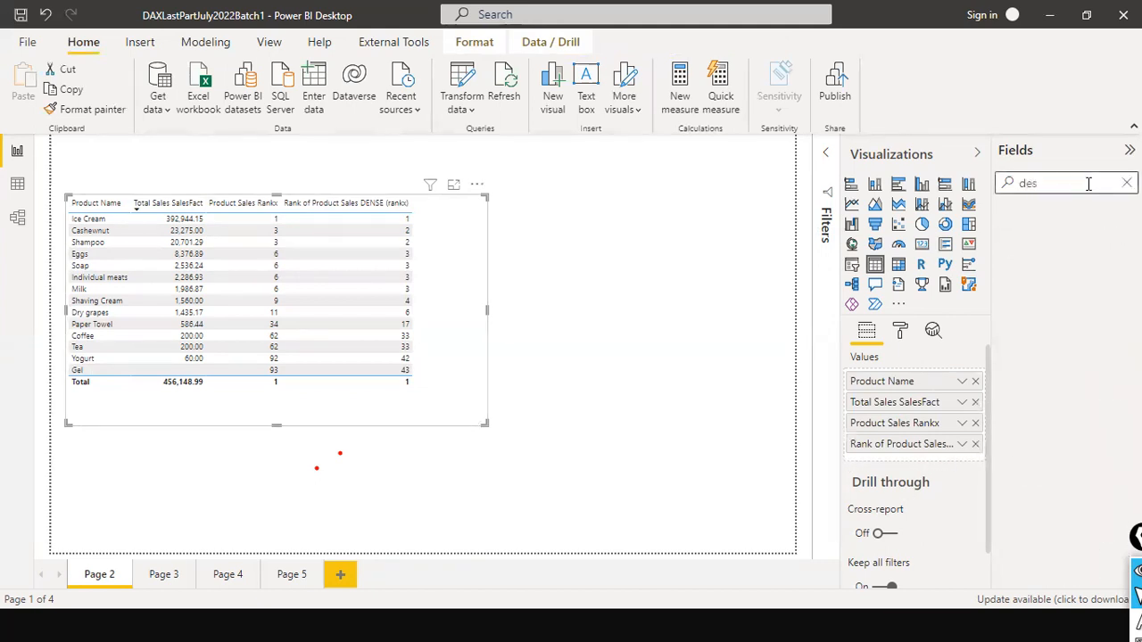
pyautogui.press('BackSpace')
pyautogui.write('n')
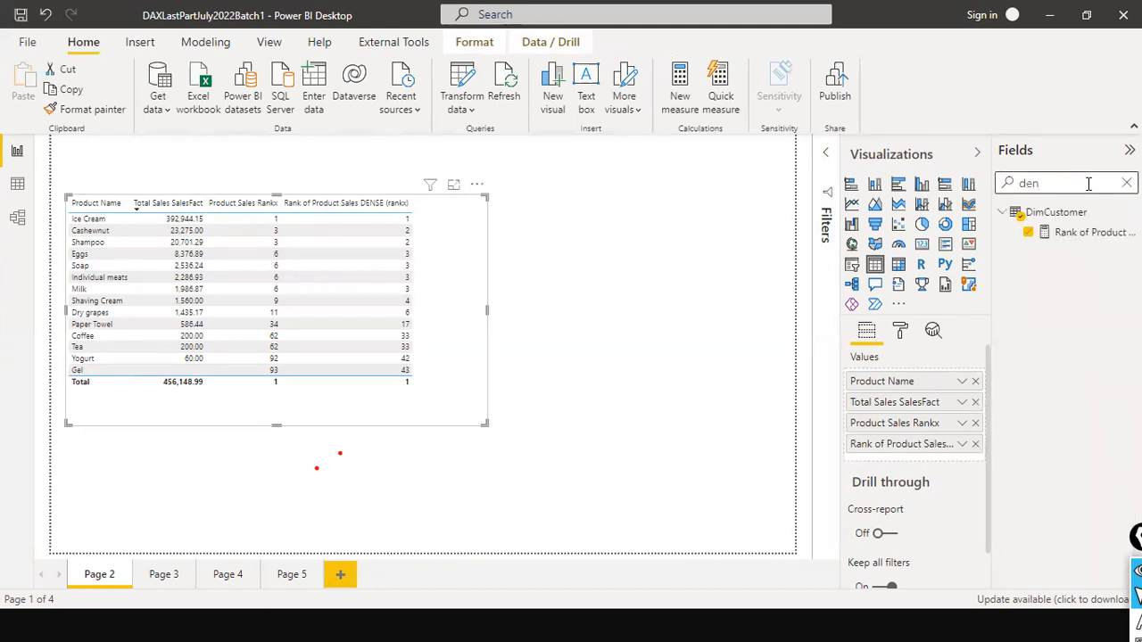
pyautogui.click(1094, 233)
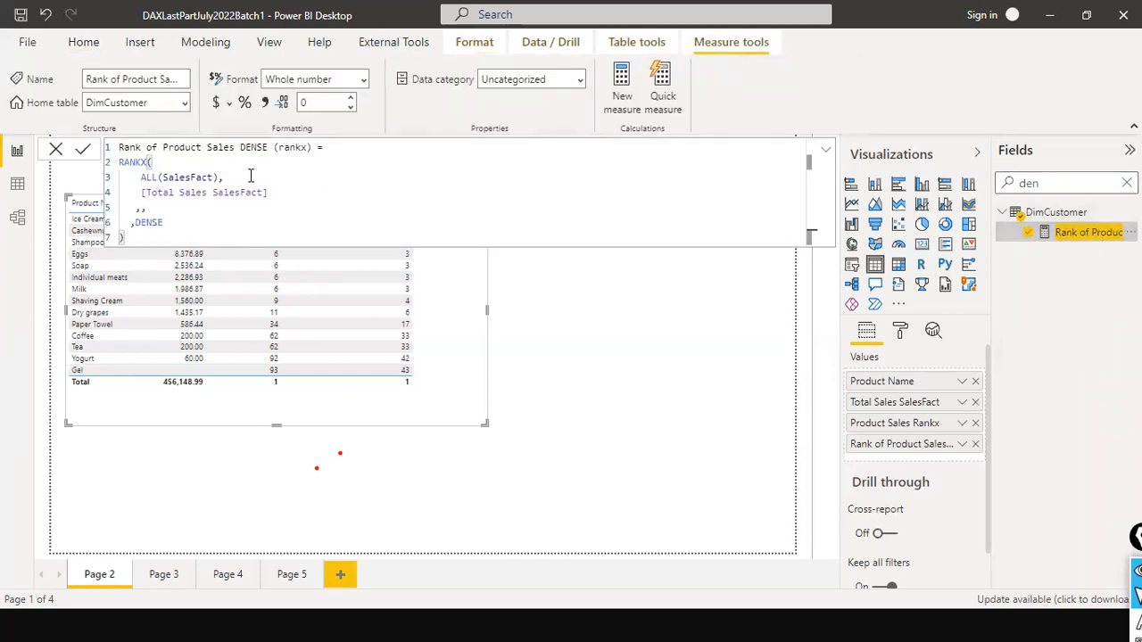
# - Review RANKX, ALL(SalesFact), the total sales expression and the DENSE tie option in the formula, and leave the formula editor
pyautogui.doubleClick(139, 161)
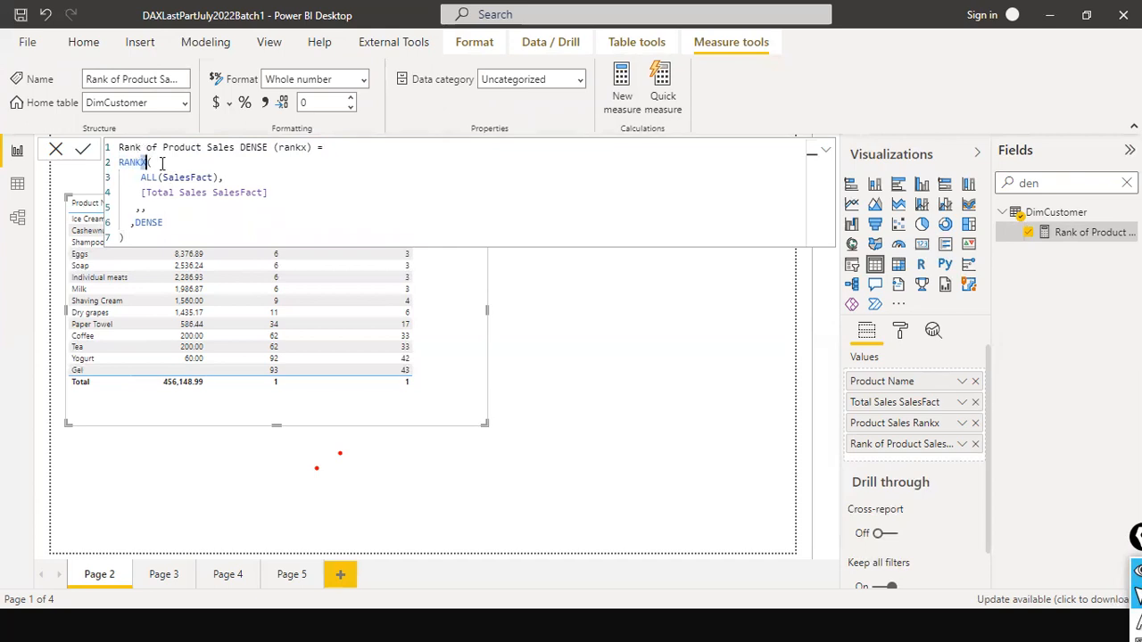
pyautogui.moveTo(146, 178); pyautogui.dragTo(197, 176)
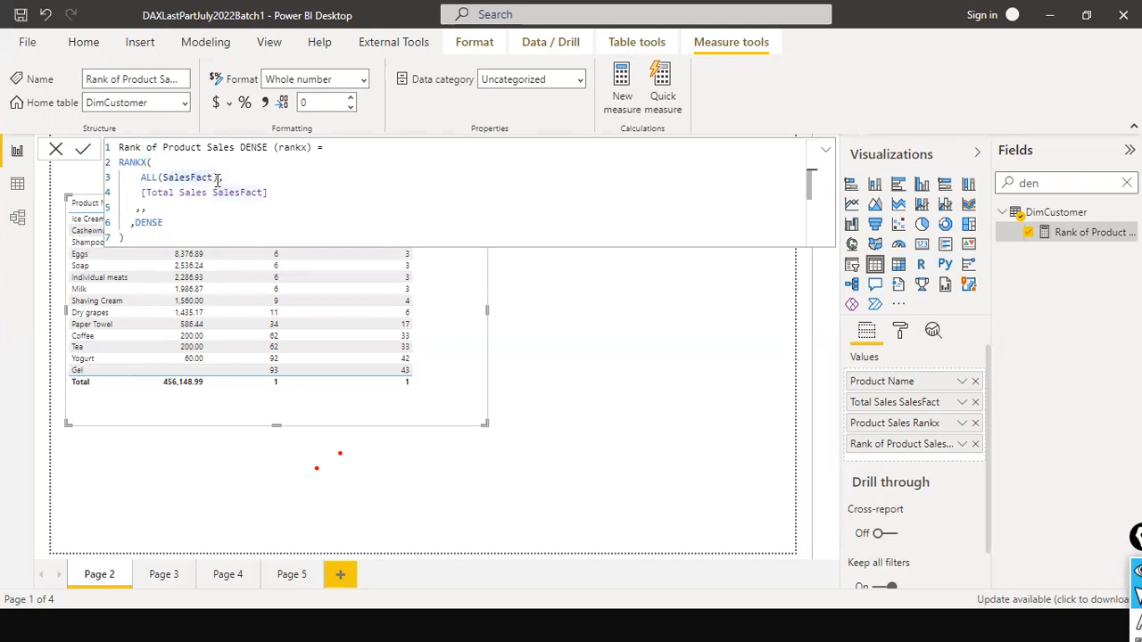
pyautogui.click(219, 176)
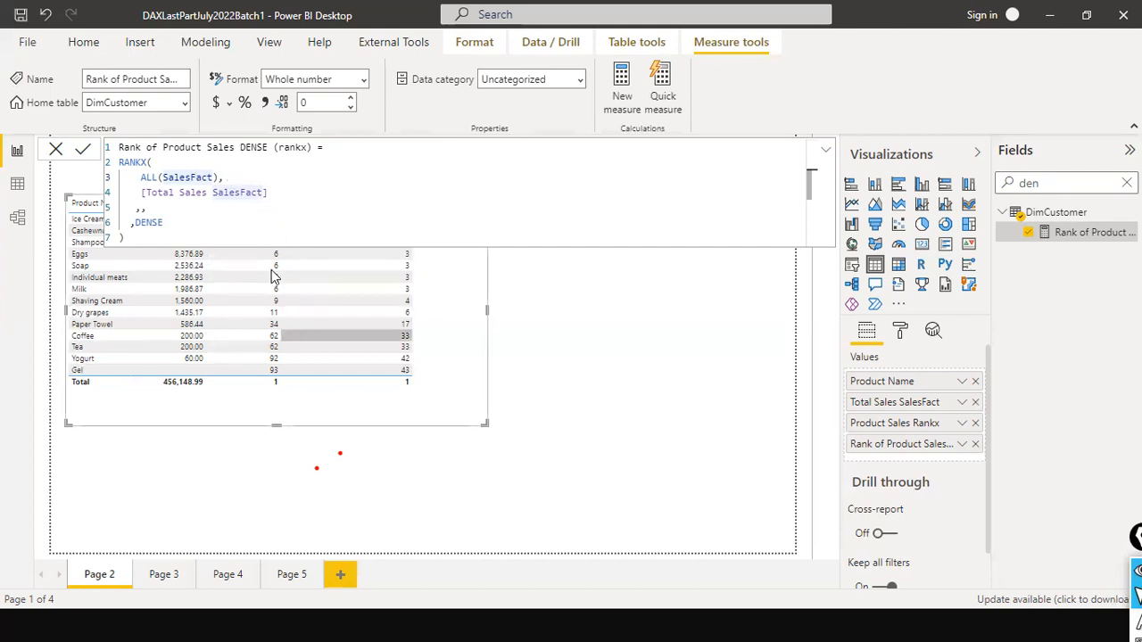
pyautogui.click(267, 194)
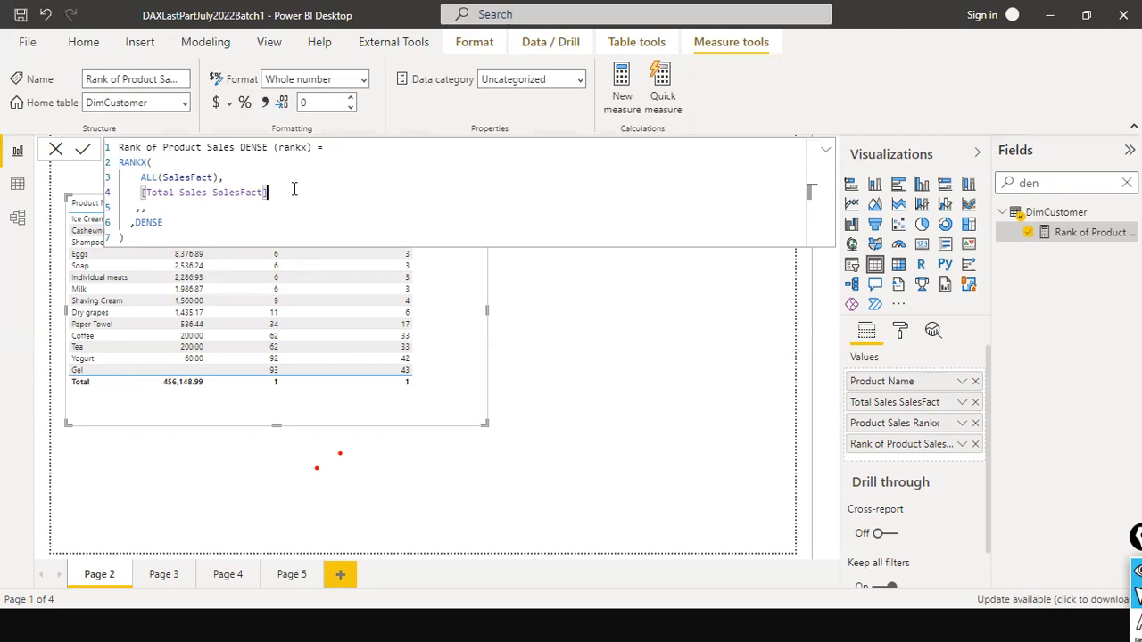
pyautogui.click(150, 213)
pyautogui.click(135, 223)
pyautogui.moveTo(159, 229); pyautogui.dragTo(172, 231)
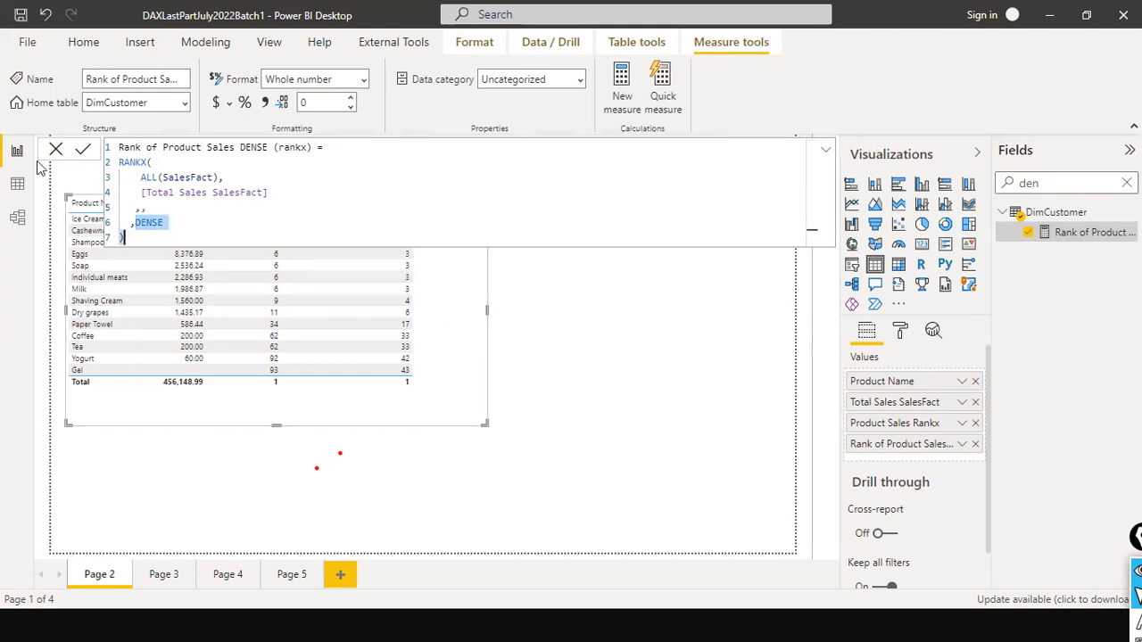
pyautogui.click(49, 156)
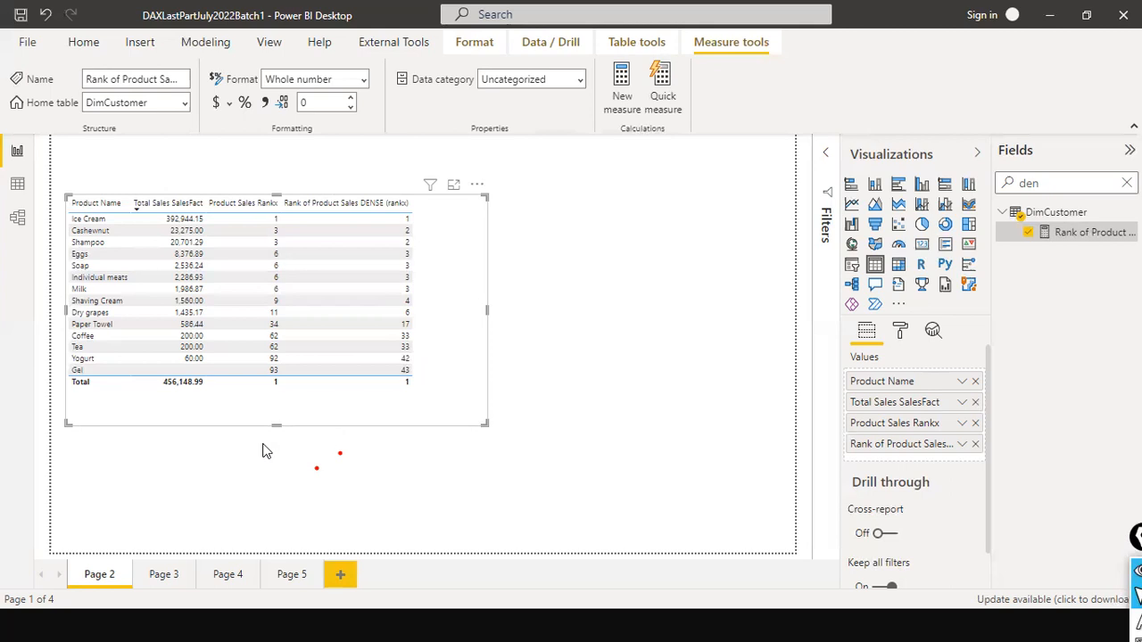
# - Shorten the product table visual and move it up the page, and place a pasted copy directly beneath it
pyautogui.moveTo(278, 421); pyautogui.dragTo(283, 376)
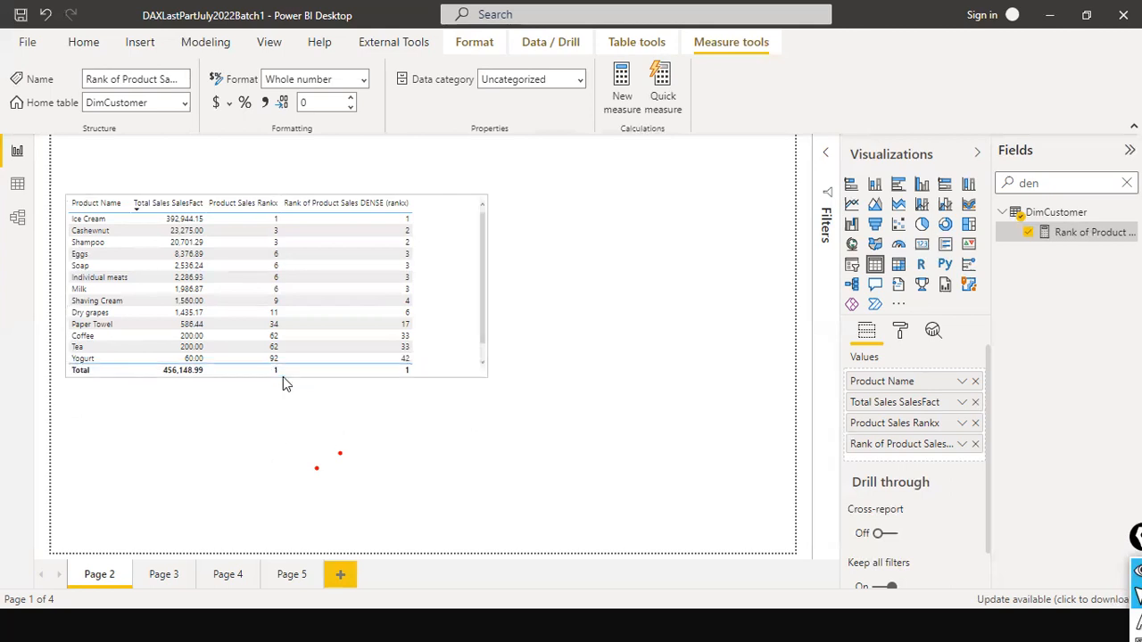
pyautogui.moveTo(429, 357); pyautogui.dragTo(434, 306)
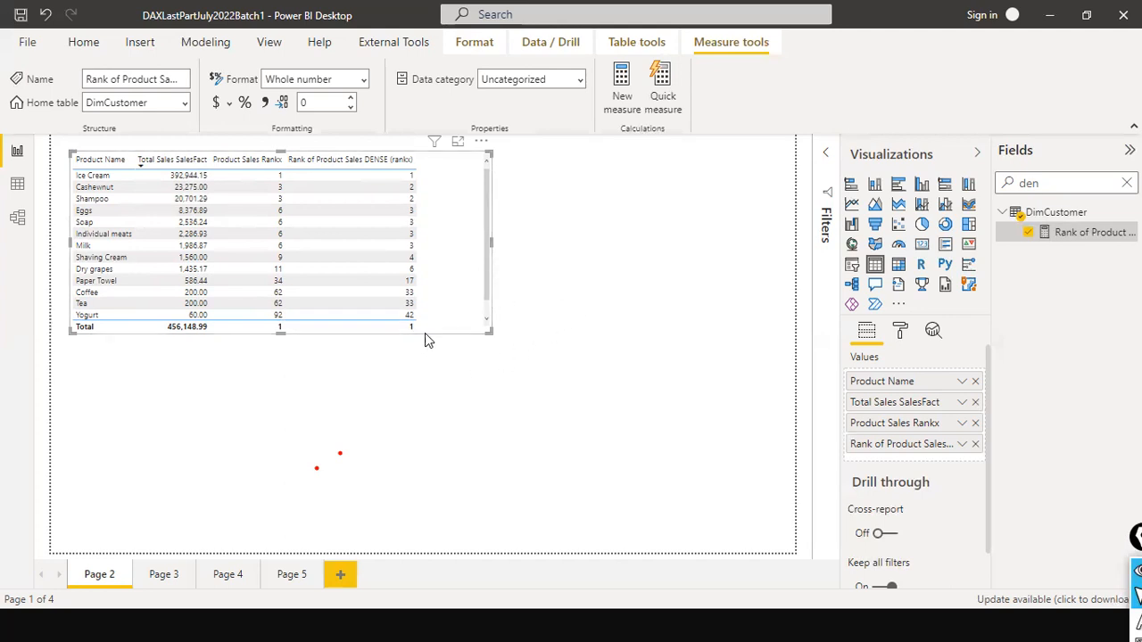
pyautogui.hotkey('ctrl', 'v')
pyautogui.moveTo(470, 330); pyautogui.dragTo(470, 523)
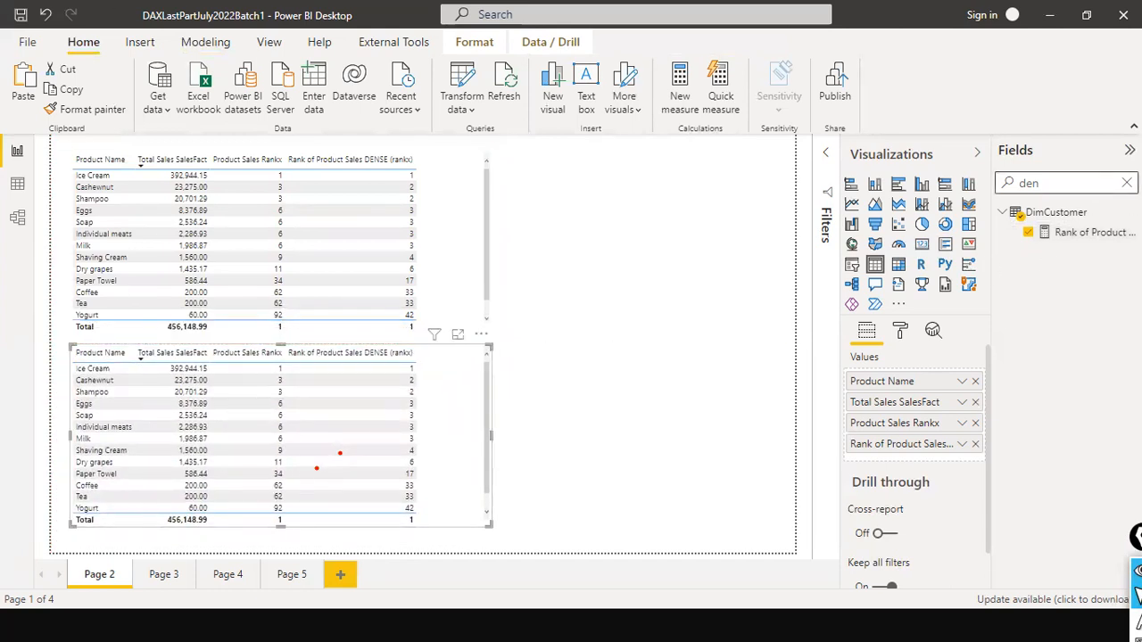
# - Replace Product Name with Customer Name in the copied table, and shorten the visual and shift it further down the page
pyautogui.click(1127, 183)
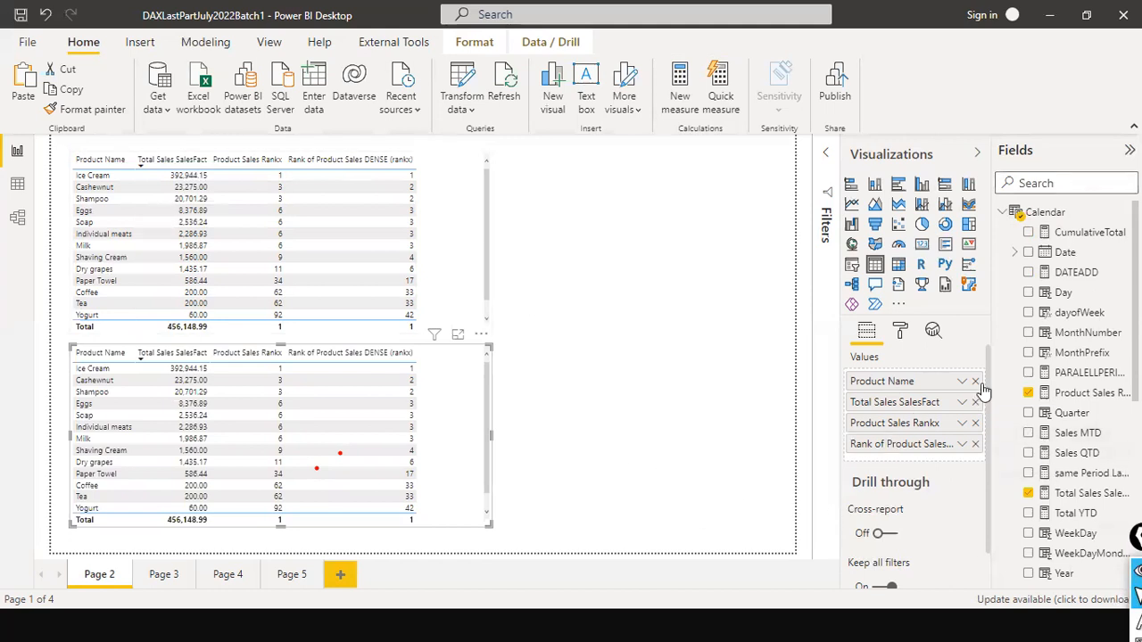
pyautogui.scroll(-5, 1075, 321)
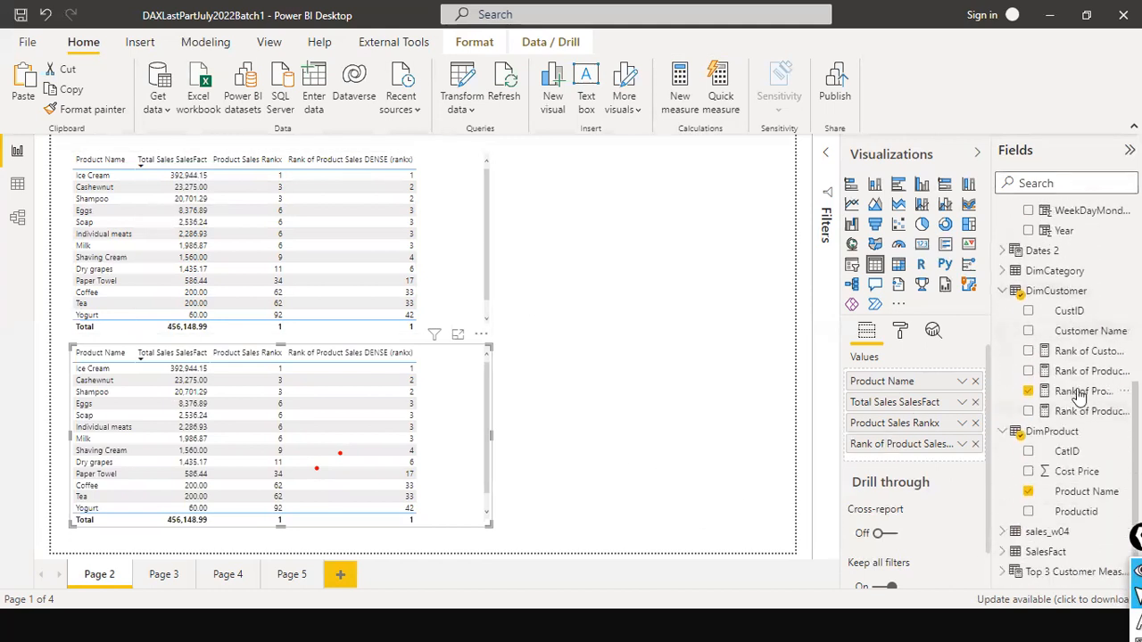
pyautogui.moveTo(1087, 348); pyautogui.dragTo(916, 386)
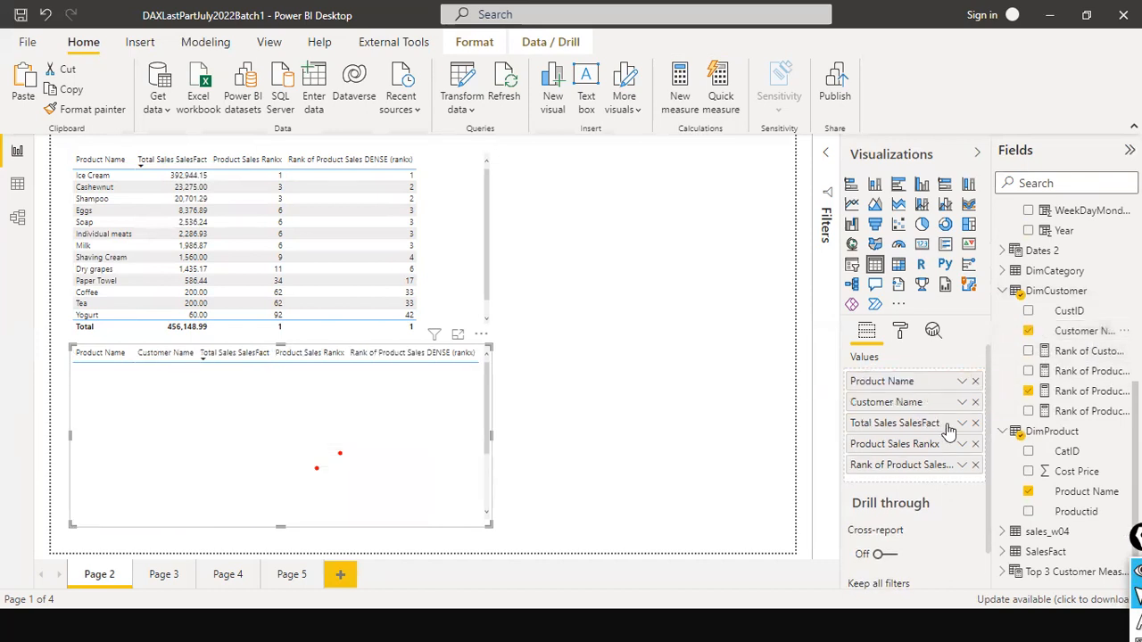
pyautogui.scroll(-1, 972, 390)
pyautogui.click(974, 383)
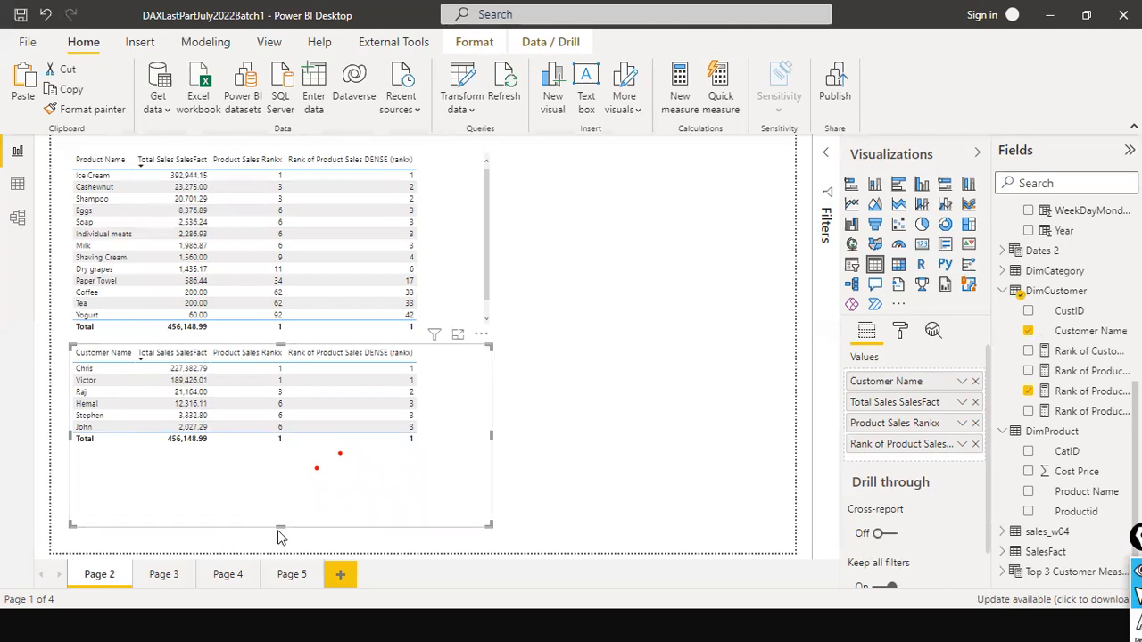
pyautogui.moveTo(278, 525); pyautogui.dragTo(278, 479)
pyautogui.moveTo(413, 465); pyautogui.dragTo(432, 511)
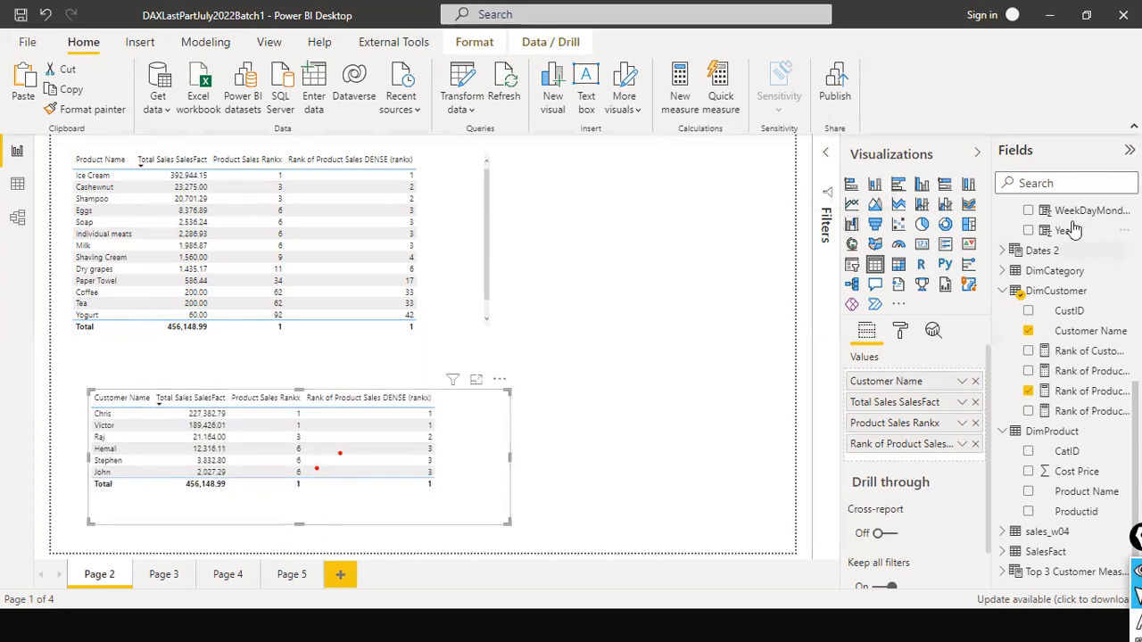
# - Open the Rank of Customer Sales (rankx) formula and examine its ALL(DimCustomer[Customer Name]) table argument
pyautogui.click(1085, 352)
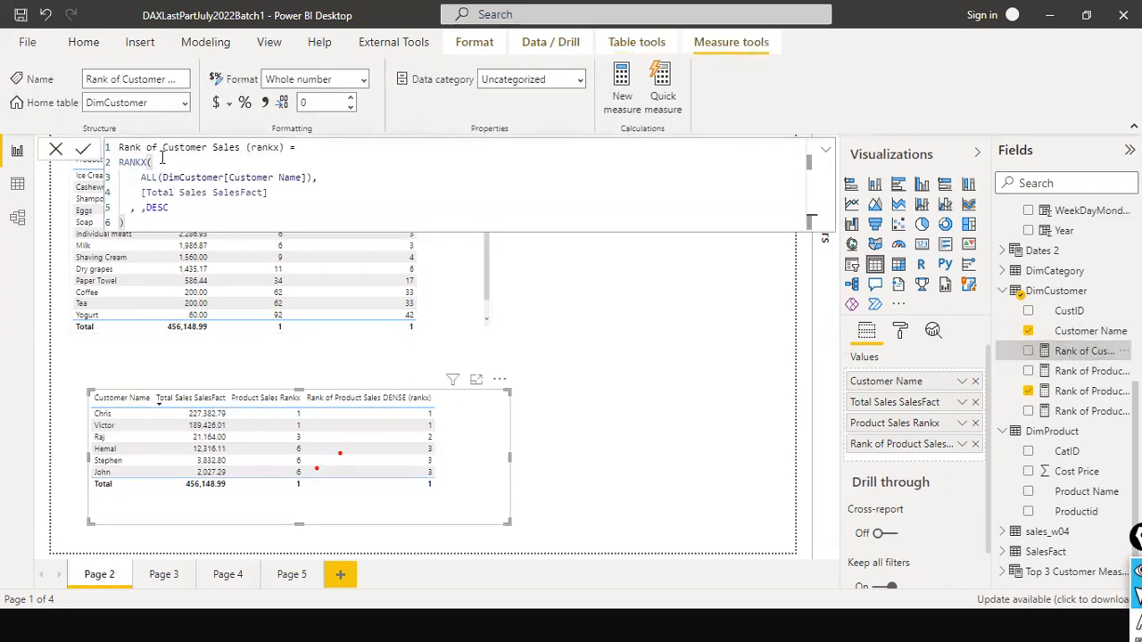
pyautogui.click(308, 181)
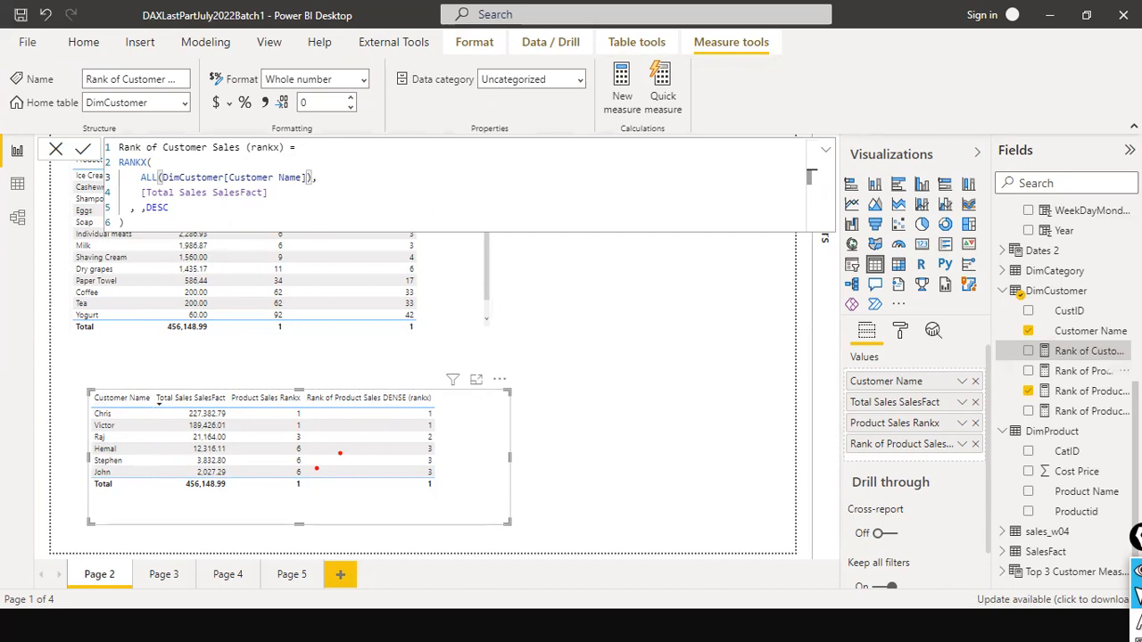
# - Add Rank of Customer Sales (rankx) to the customer table, widening the visual to fit, and remove Product Sales Rankx from it
pyautogui.moveTo(1080, 351); pyautogui.dragTo(363, 415)
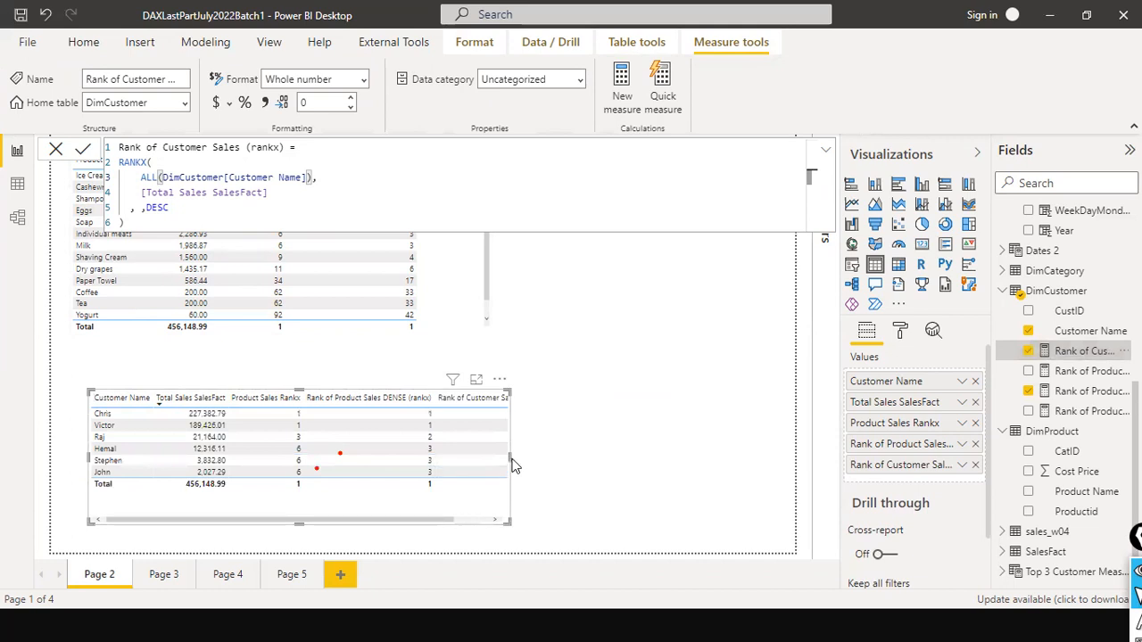
pyautogui.moveTo(515, 457); pyautogui.dragTo(625, 452)
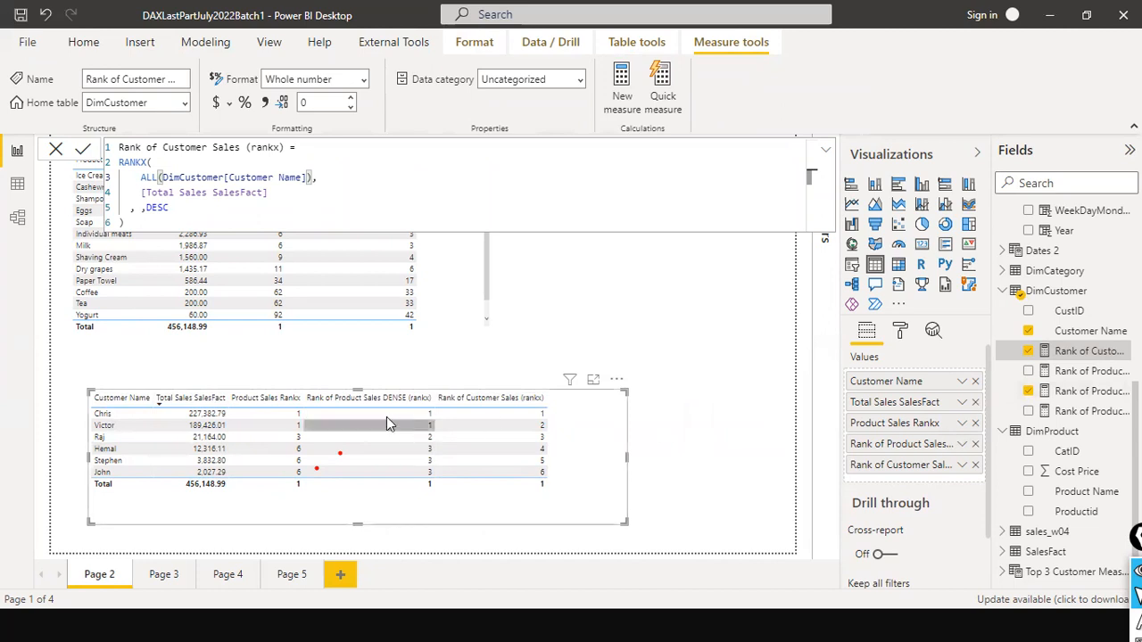
pyautogui.click(974, 424)
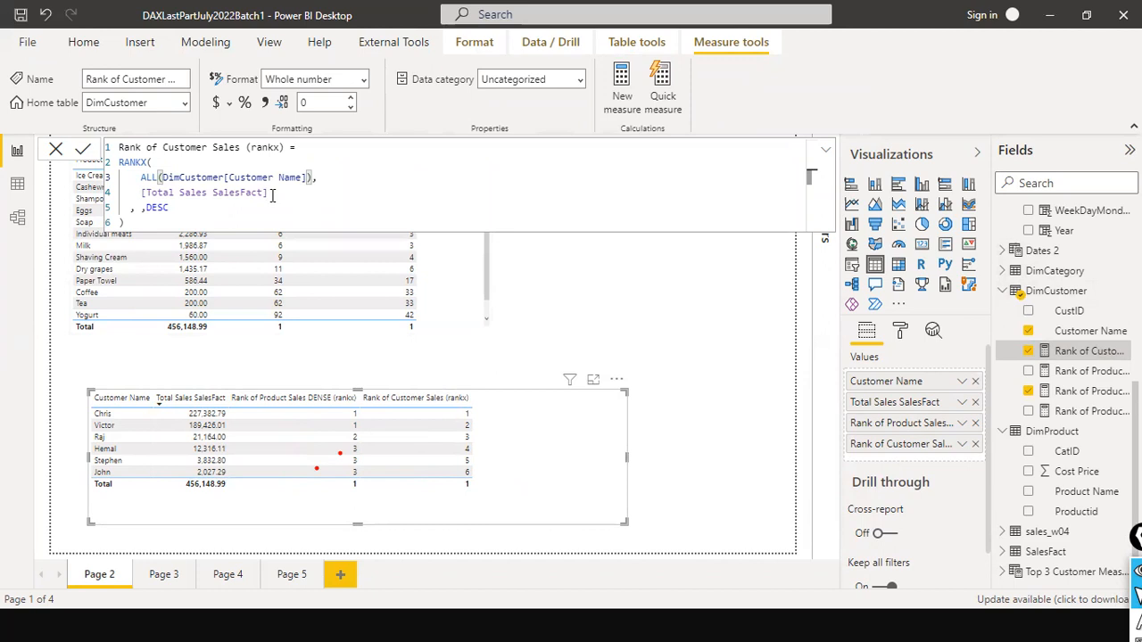
# - Highlight the [Total Sales SalesFact] expression in the Rank of Customer Sales (rankx) formula to examine it
pyautogui.moveTo(272, 194); pyautogui.dragTo(204, 195)
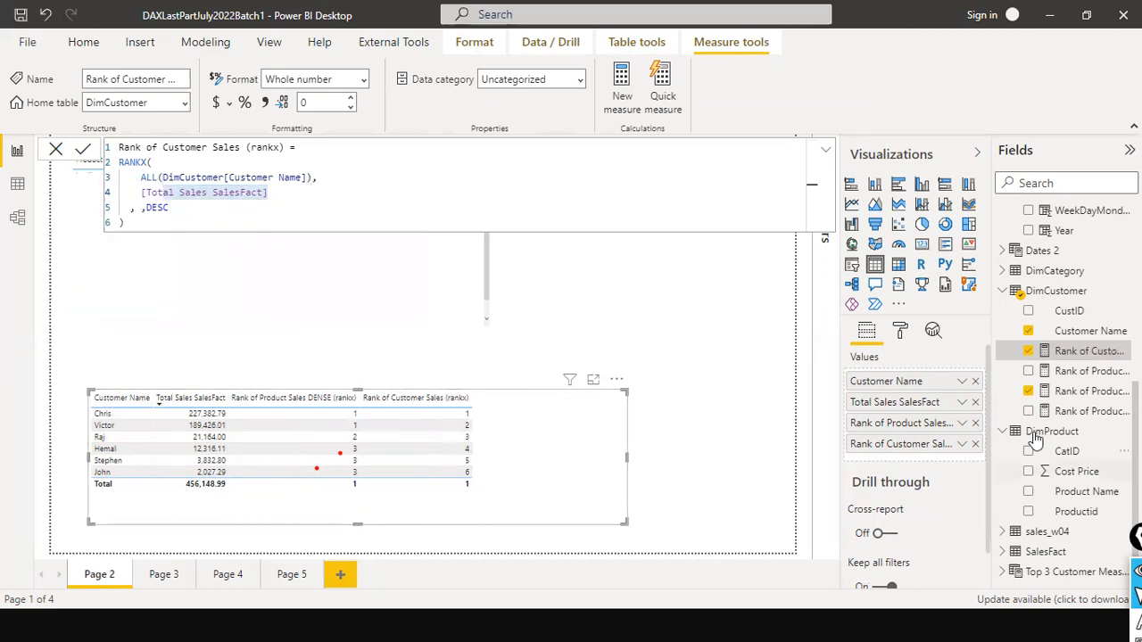
# - Remove Rank of Product Sales DENSE (rankx) from the customer table, close the open formula without changes, and narrow the visual to fit
pyautogui.click(975, 423)
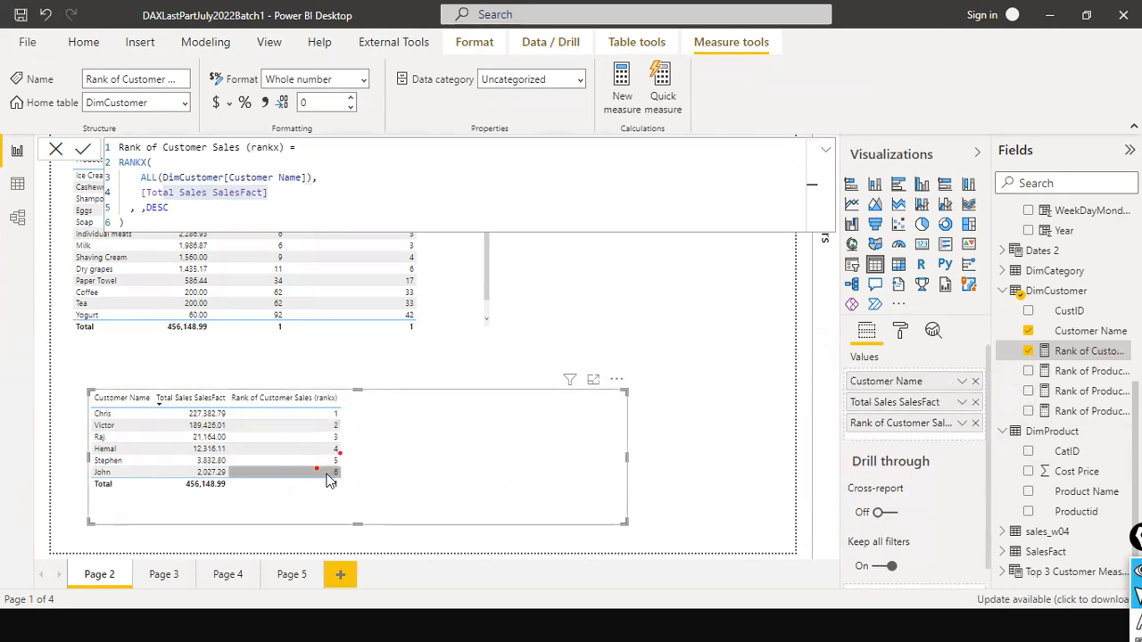
pyautogui.click(55, 149)
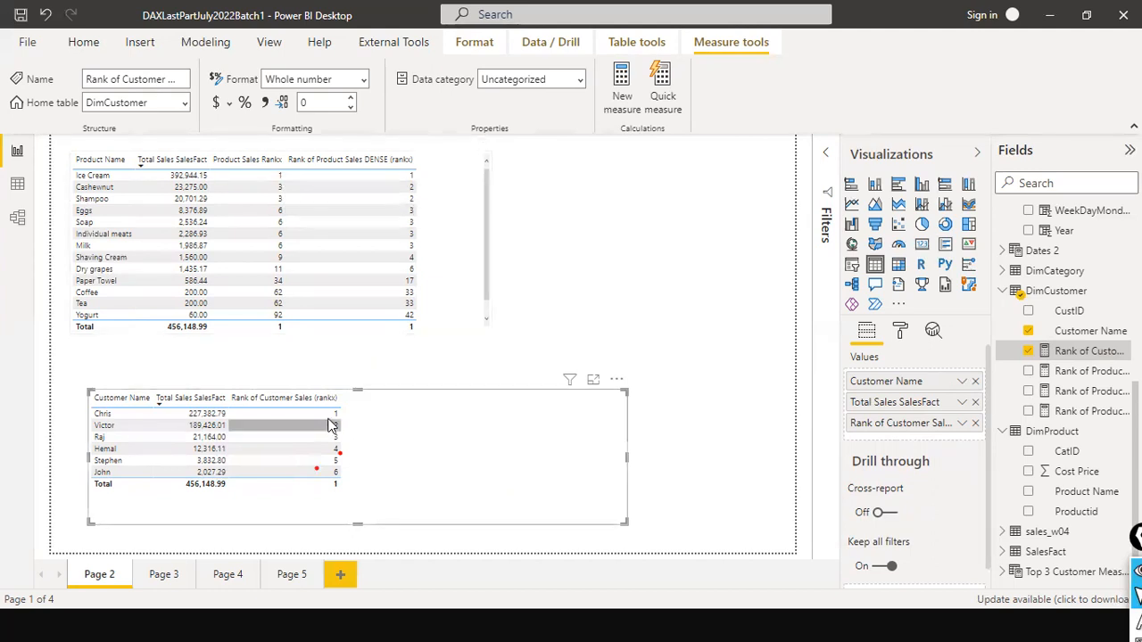
pyautogui.moveTo(625, 457); pyautogui.dragTo(413, 450)
pyautogui.click(520, 417)
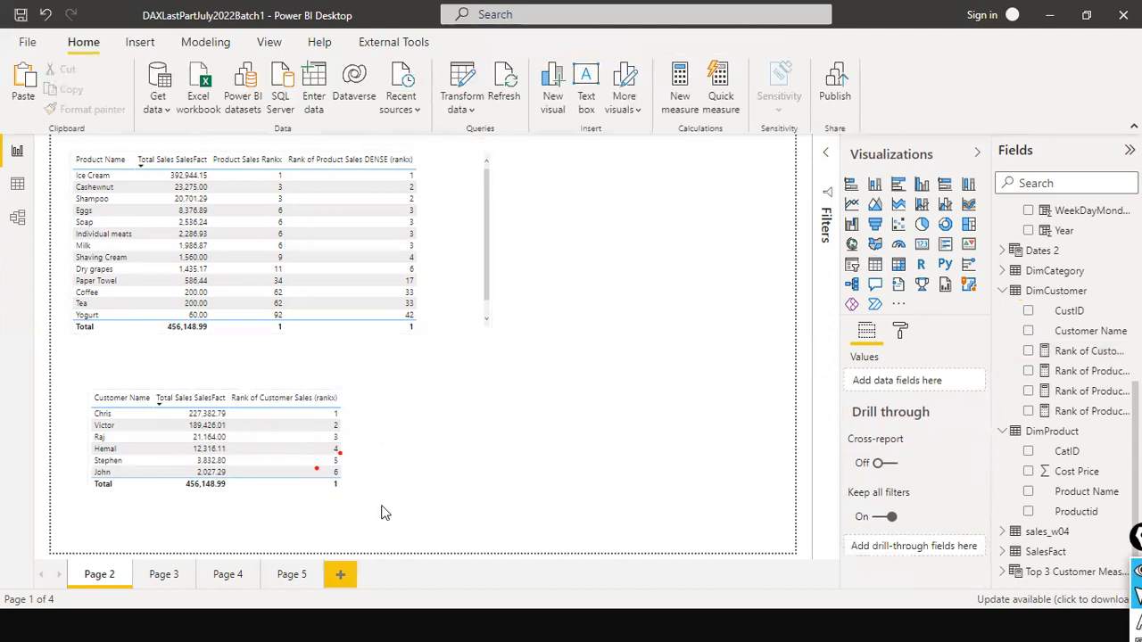
# - Reopen the Rank of Customer Sales (rankx) formula and examine the DimCustomer[Customer Name] column inside ALL, leaving it unedited
pyautogui.click(390, 472)
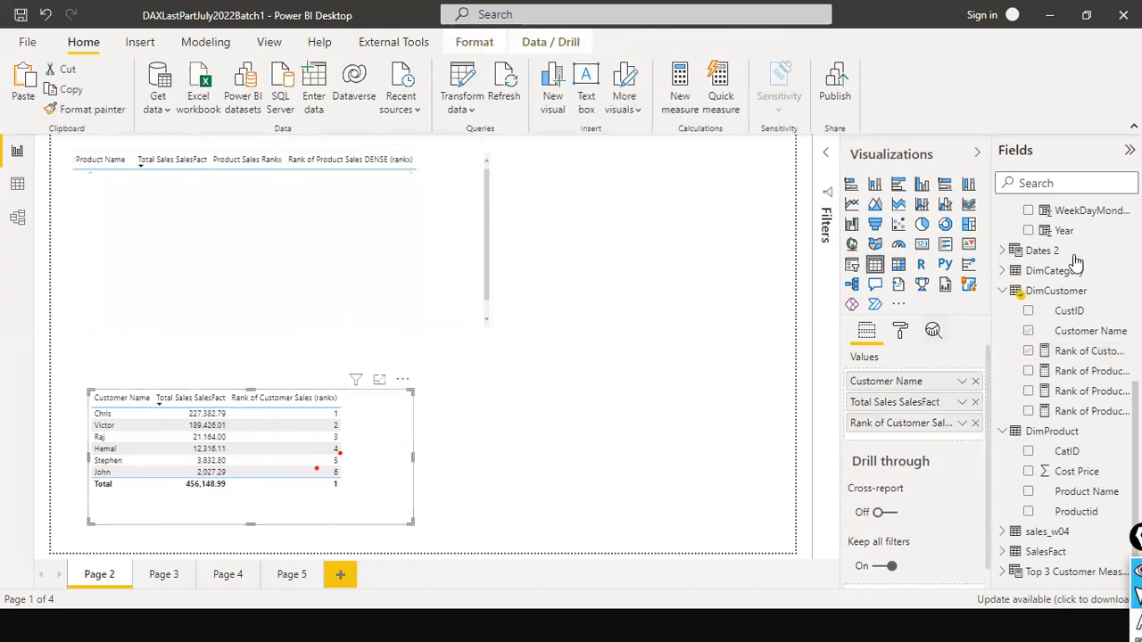
pyautogui.click(1083, 351)
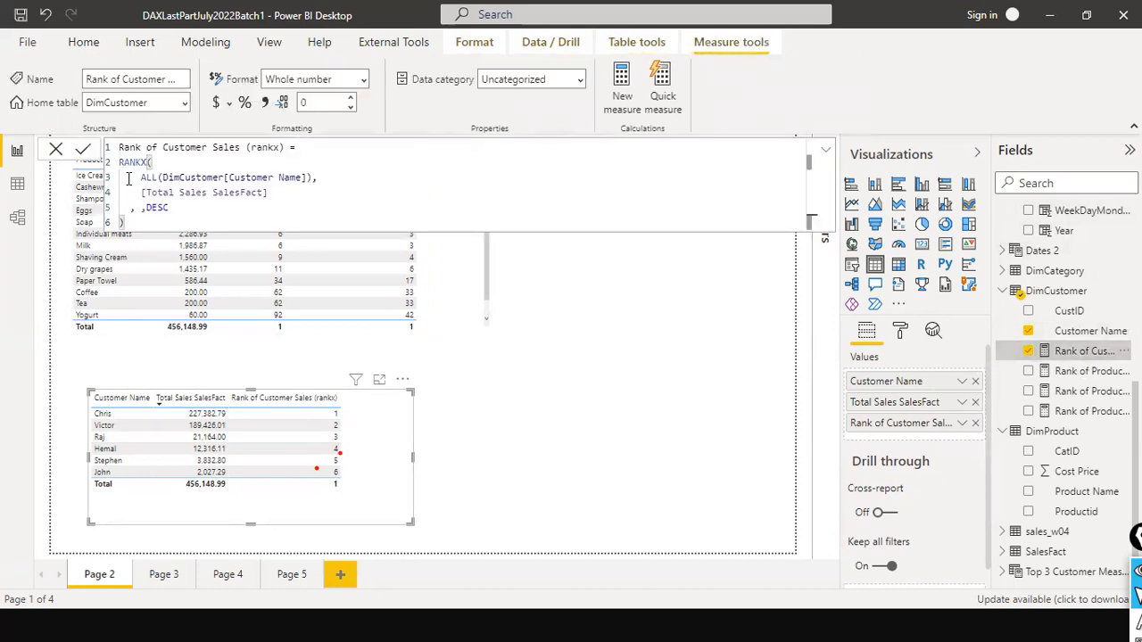
pyautogui.moveTo(181, 179); pyautogui.dragTo(304, 179)
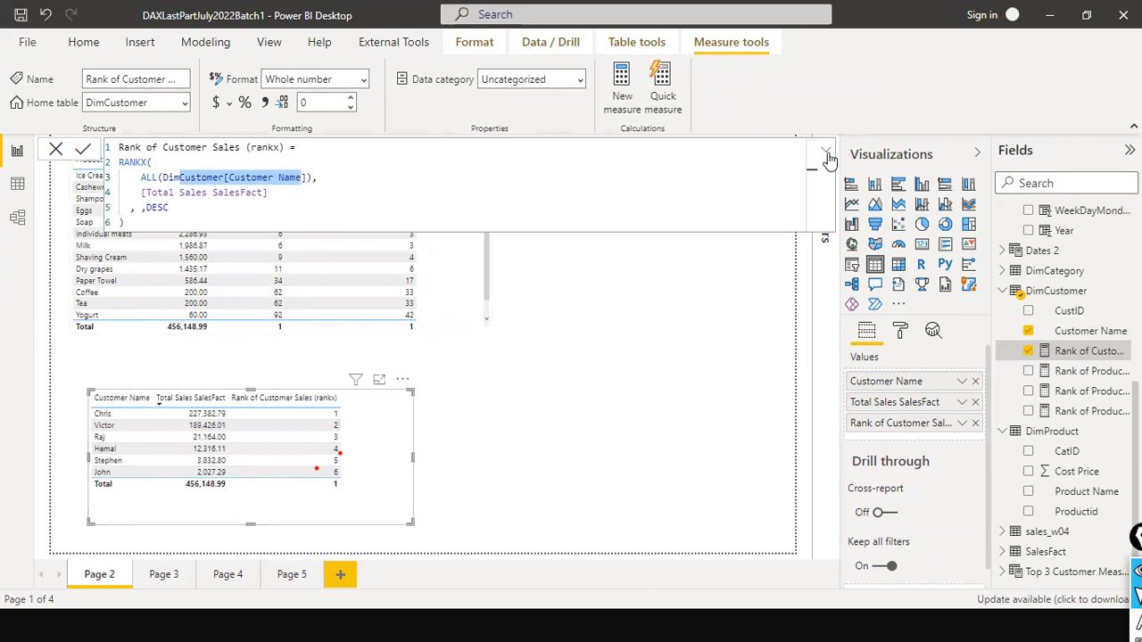
pyautogui.click(55, 149)
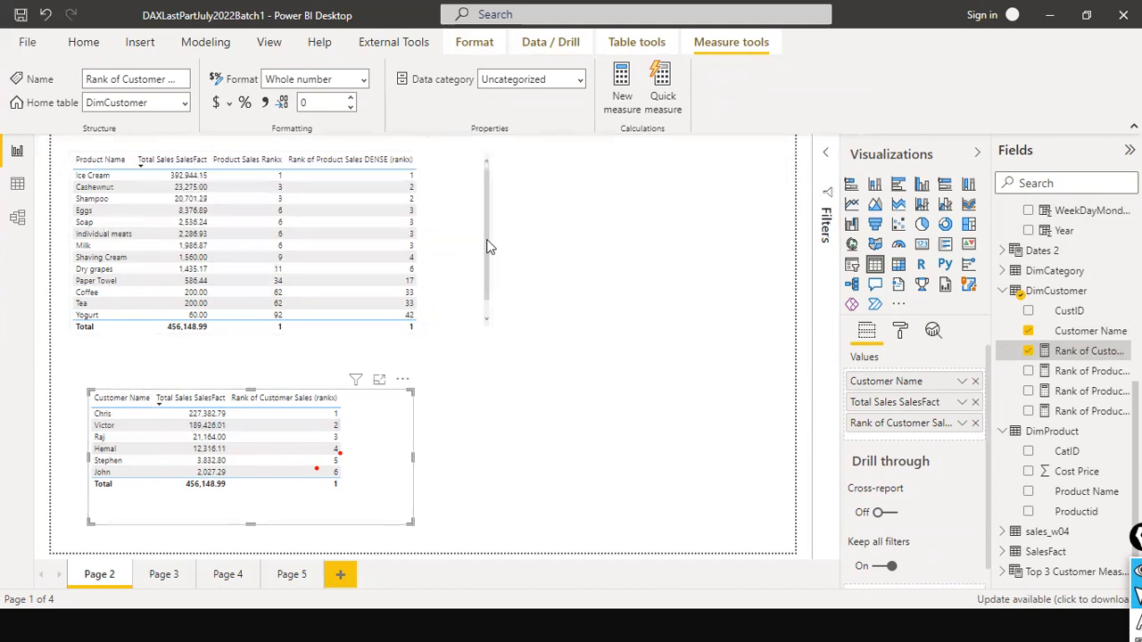
# - Set the table inside ALL to DimProduct in the Rank of Product Sales DENSE (rankx) measure, and collapse the formula editor
pyautogui.click(476, 239)
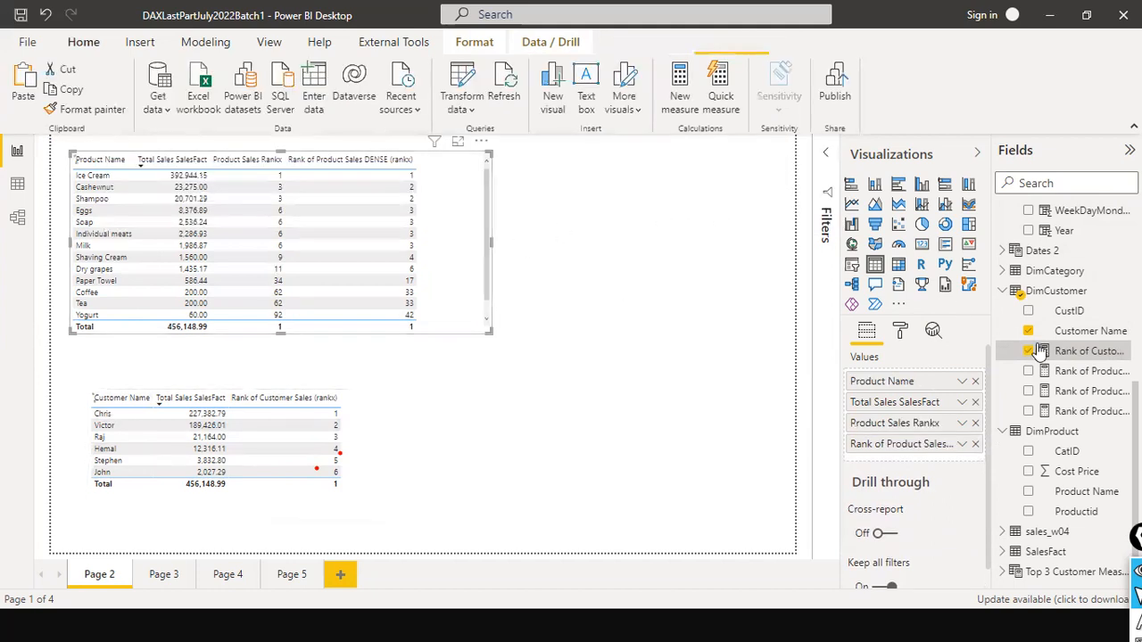
pyautogui.click(1084, 391)
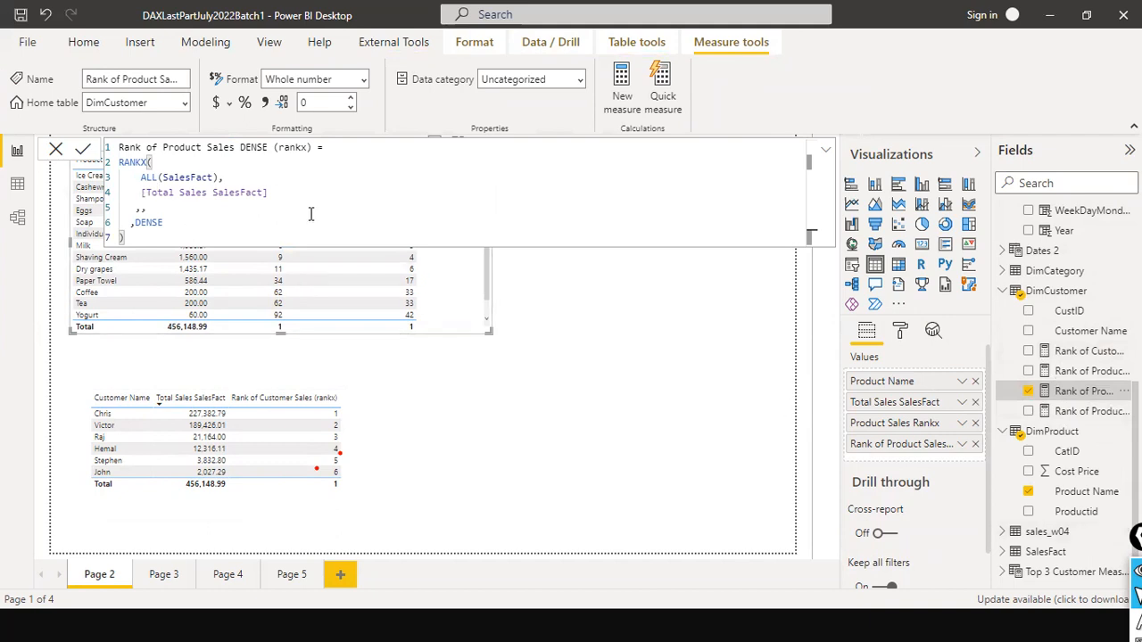
pyautogui.doubleClick(170, 177)
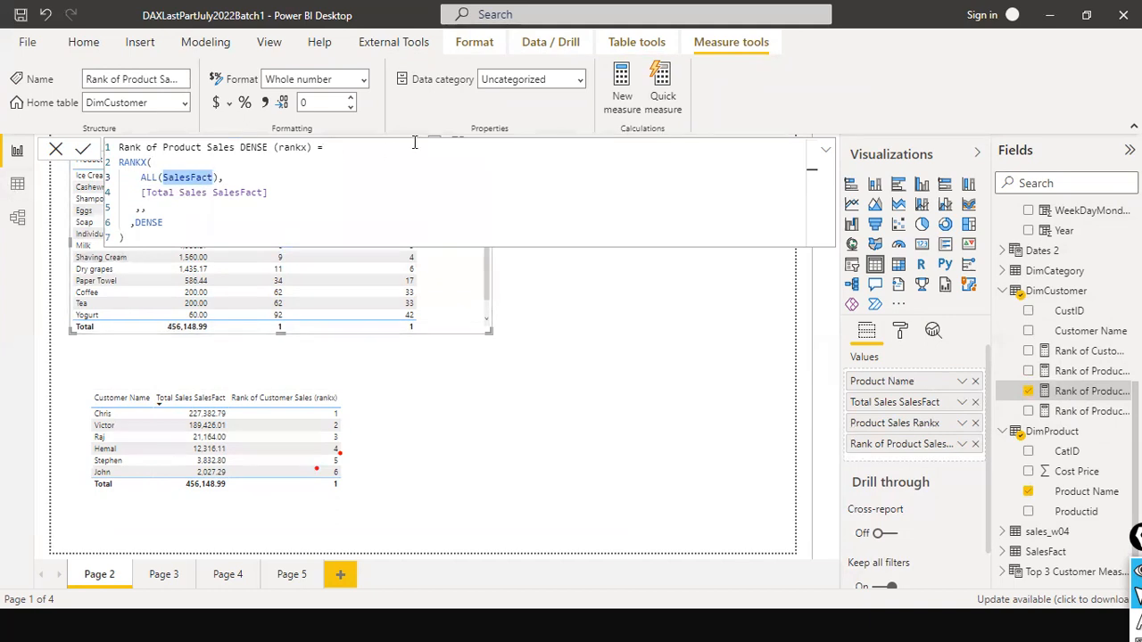
pyautogui.write('dim')
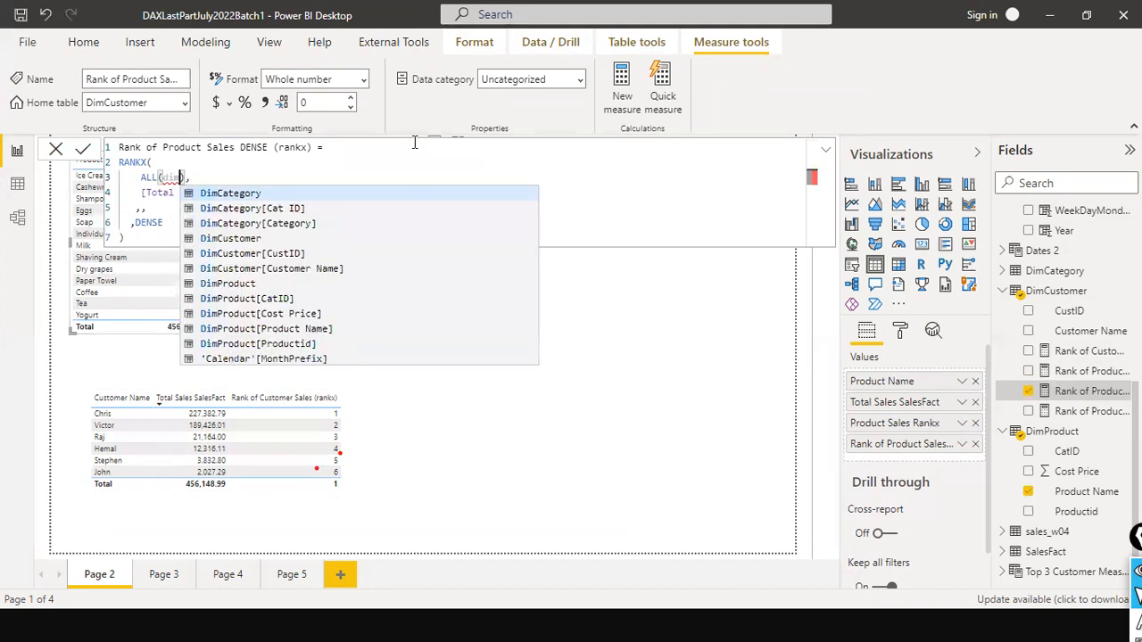
pyautogui.press('Down')
pyautogui.press('Down')
pyautogui.press('Down')
pyautogui.press('Down')
pyautogui.press('Down')
pyautogui.press('Down')
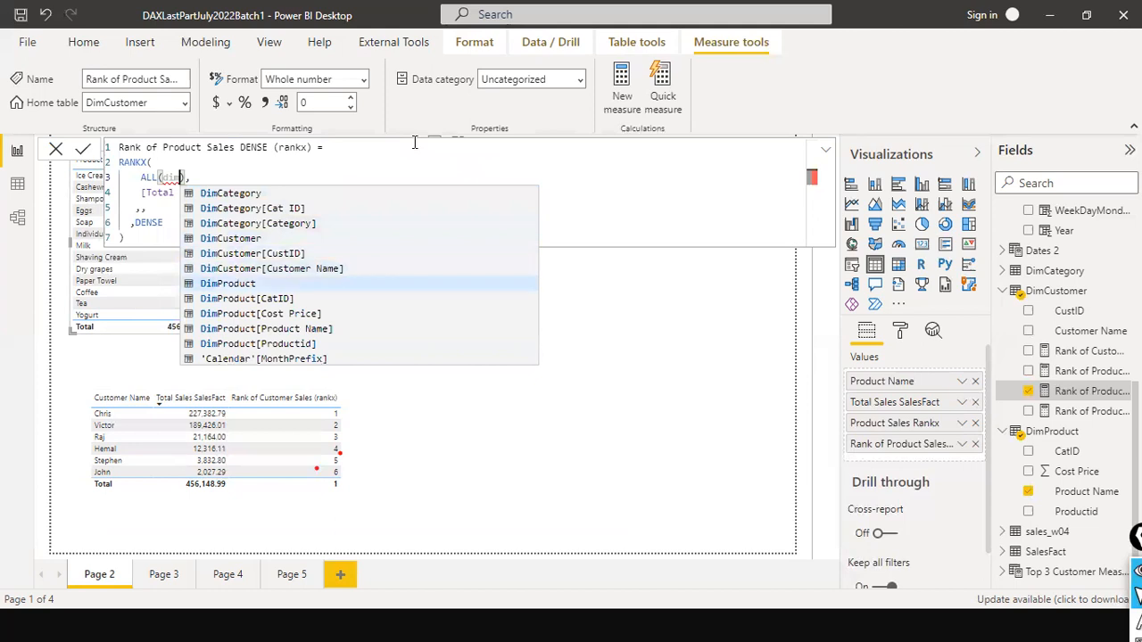
pyautogui.press('Tab')
pyautogui.press('Escape')
pyautogui.press('Down')
pyautogui.press('Down')
pyautogui.press('Down')
pyautogui.press('Down')
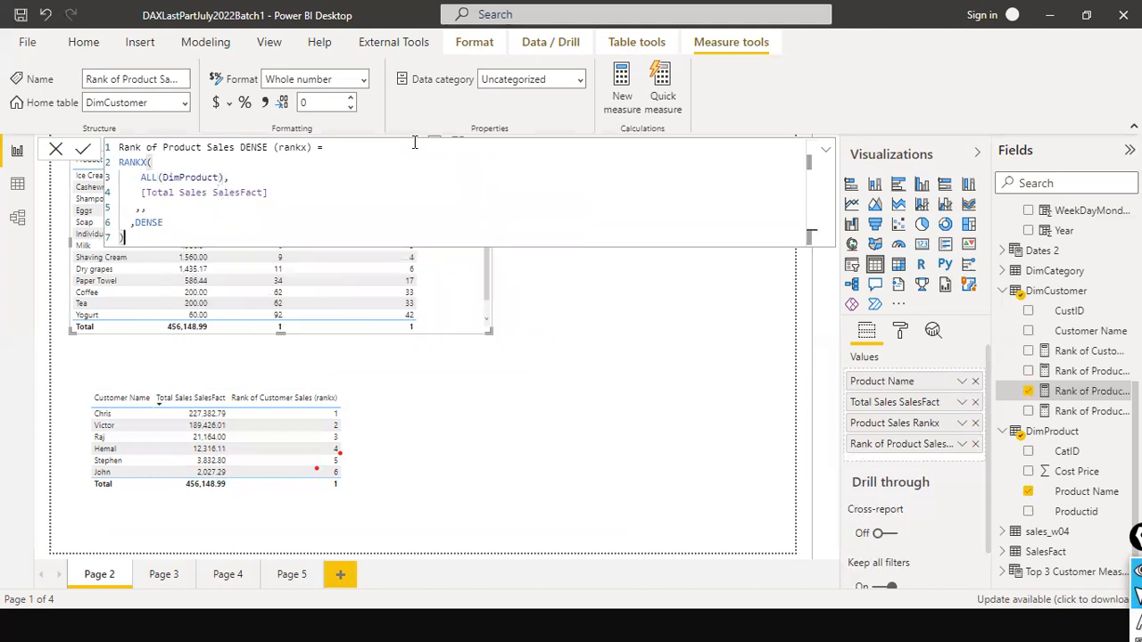
pyautogui.press('Return')
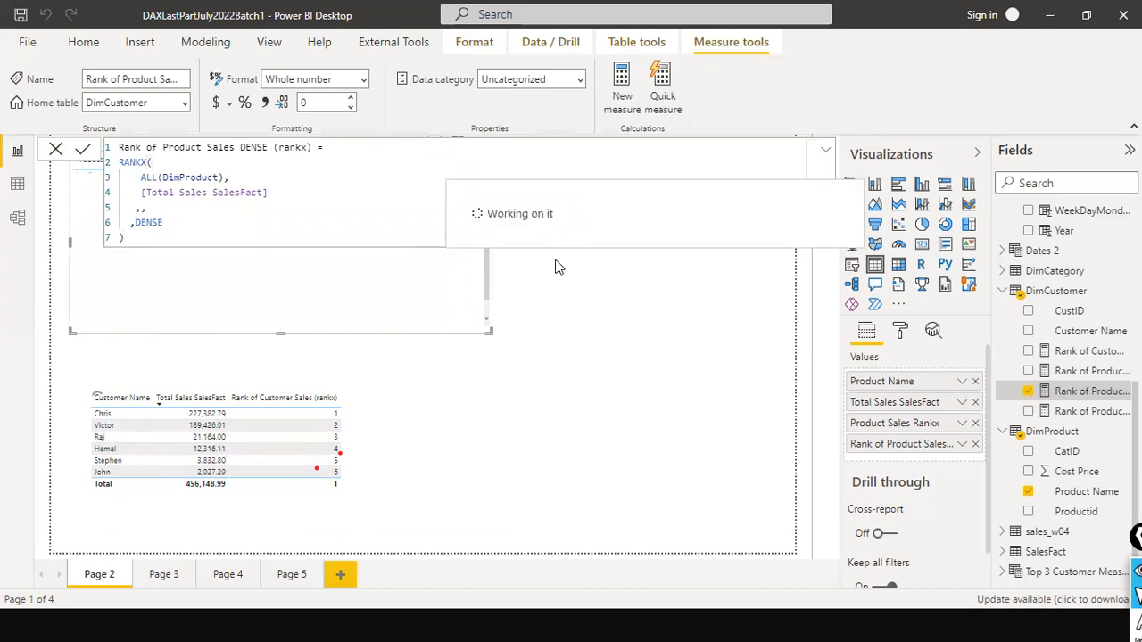
pyautogui.click(826, 153)
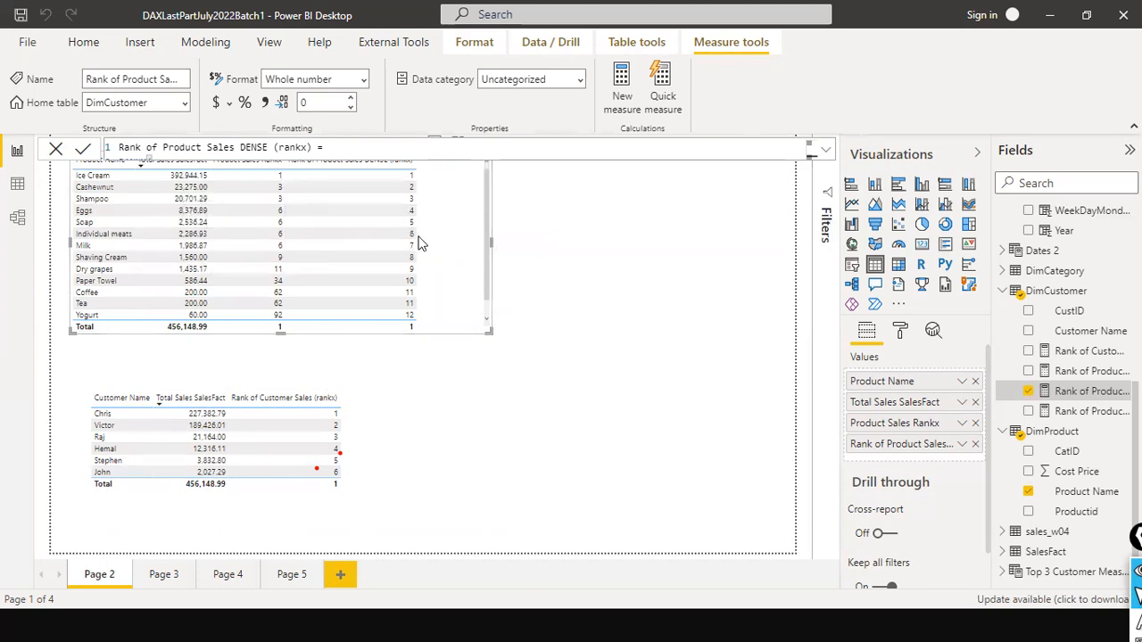
# - Move the product table slightly lower and narrow it, and align the customer table beneath it with a small gap
pyautogui.moveTo(457, 200); pyautogui.dragTo(469, 232)
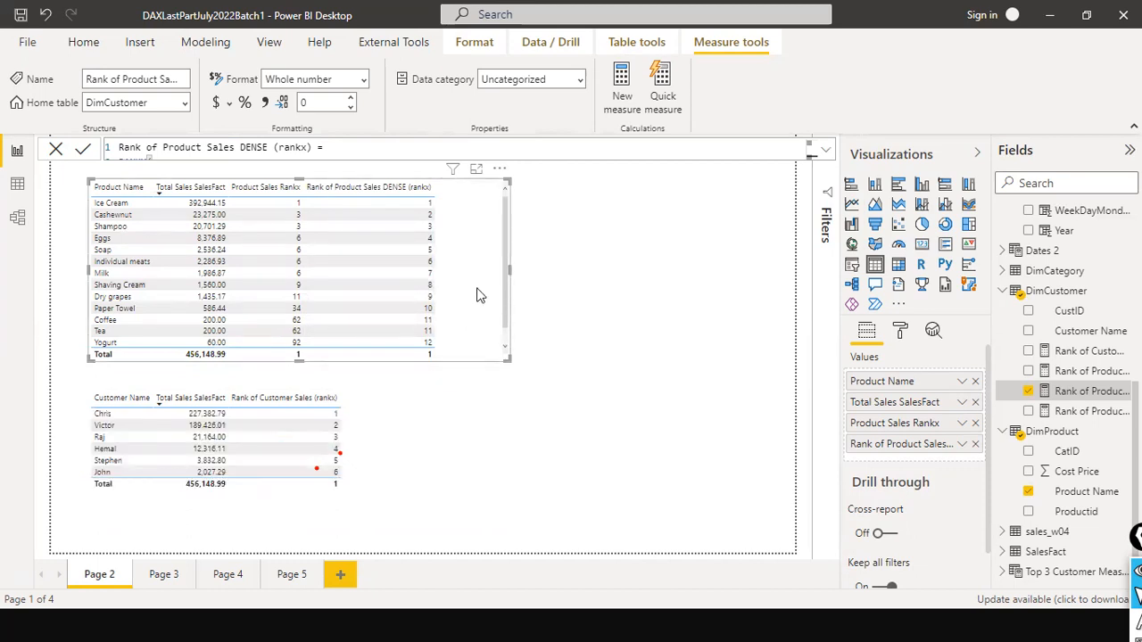
pyautogui.click(388, 442)
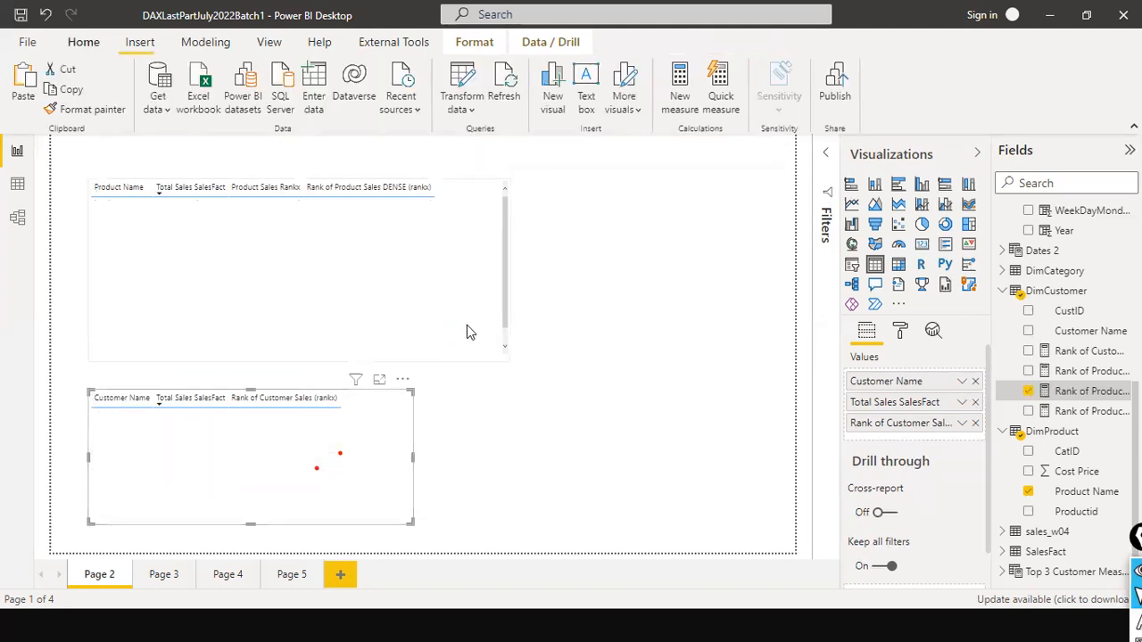
pyautogui.click(467, 327)
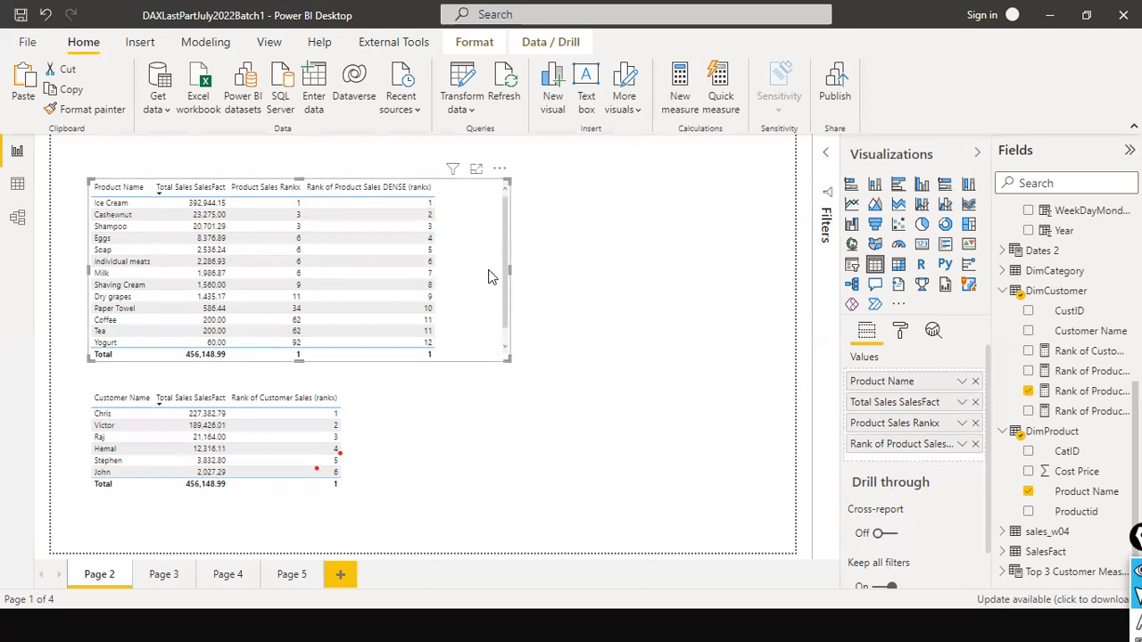
pyautogui.moveTo(508, 270); pyautogui.dragTo(438, 306)
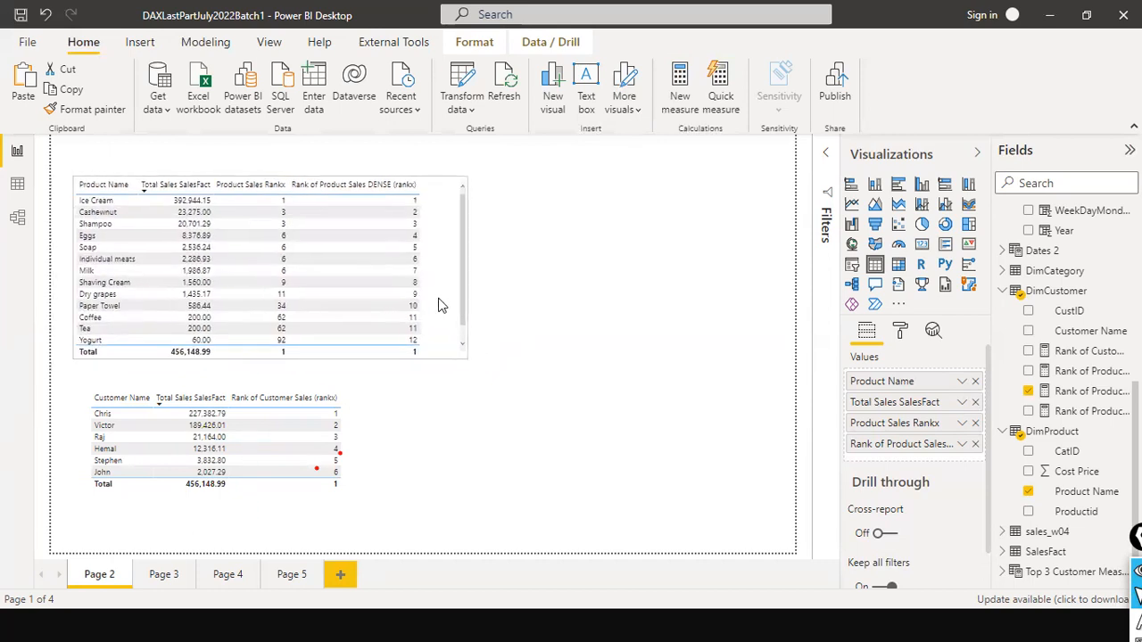
pyautogui.moveTo(379, 432)
pyautogui.mouseDown()
pyautogui.moveTo(350, 410)
pyautogui.moveTo(366, 418)
pyautogui.mouseUp()
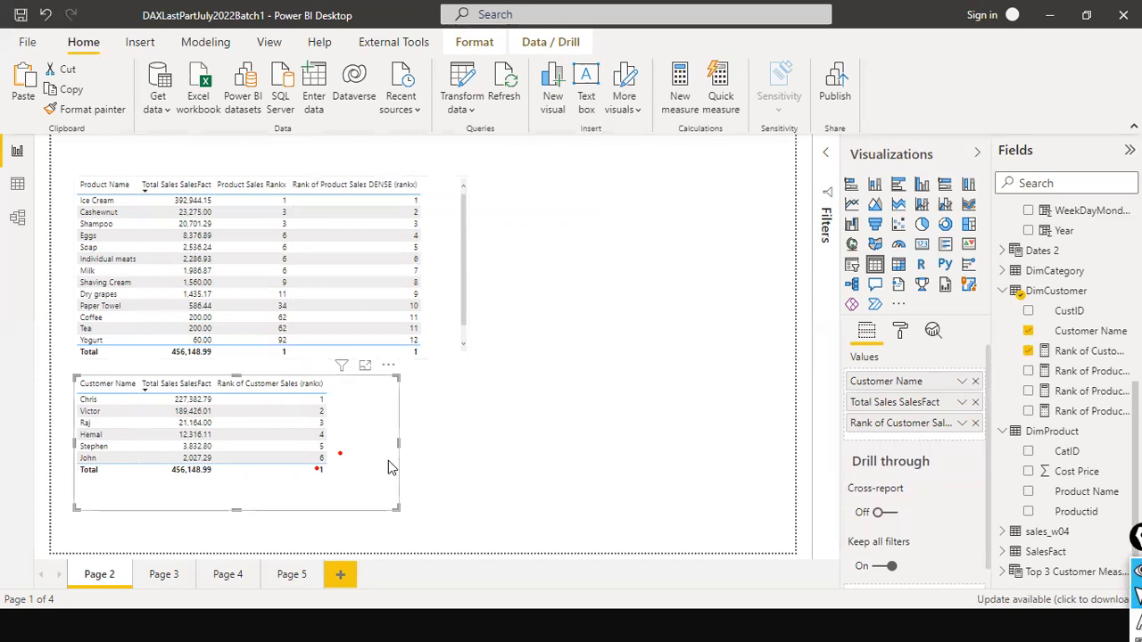
pyautogui.moveTo(384, 431); pyautogui.dragTo(385, 451)
pyautogui.click(496, 416)
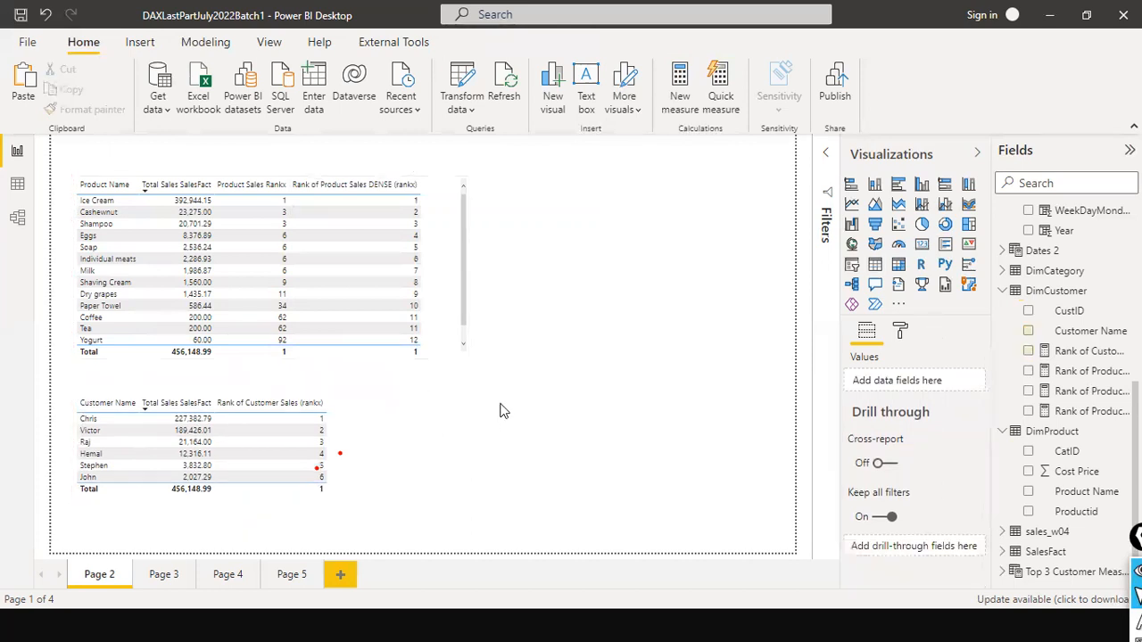
# - Rename the report page Page 2 as Rankx
pyautogui.rightClick(86, 576)
pyautogui.click(122, 527)
pyautogui.write('Rankx')
pyautogui.press('Return')
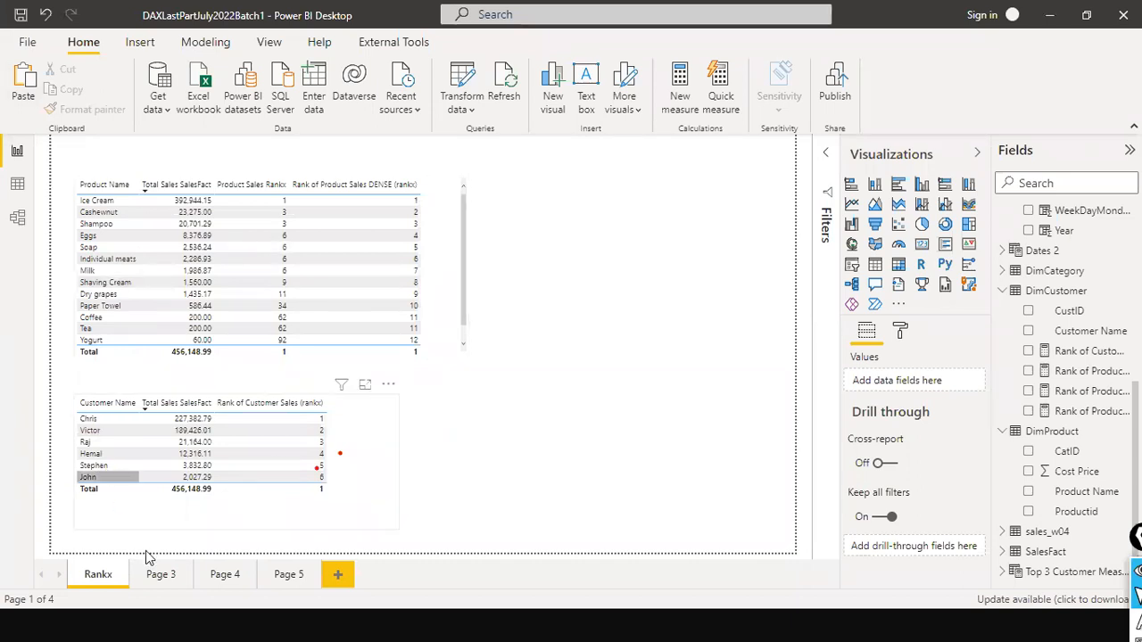
# - Open the empty Page 3 and rename it as TOPN
pyautogui.click(155, 578)
pyautogui.rightClick(158, 578)
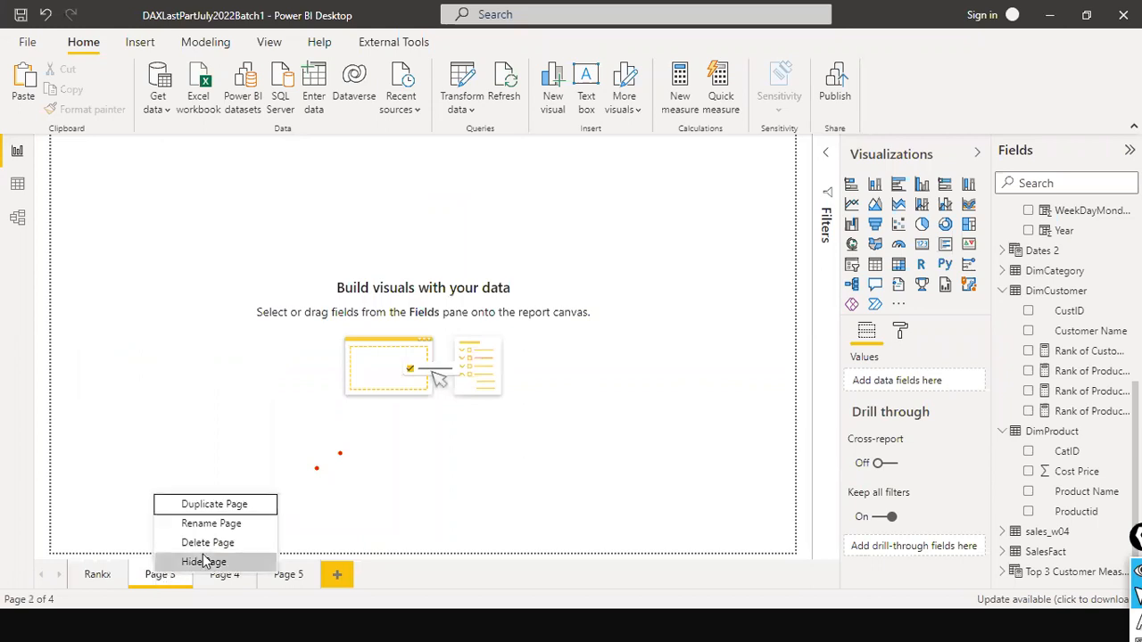
pyautogui.click(237, 531)
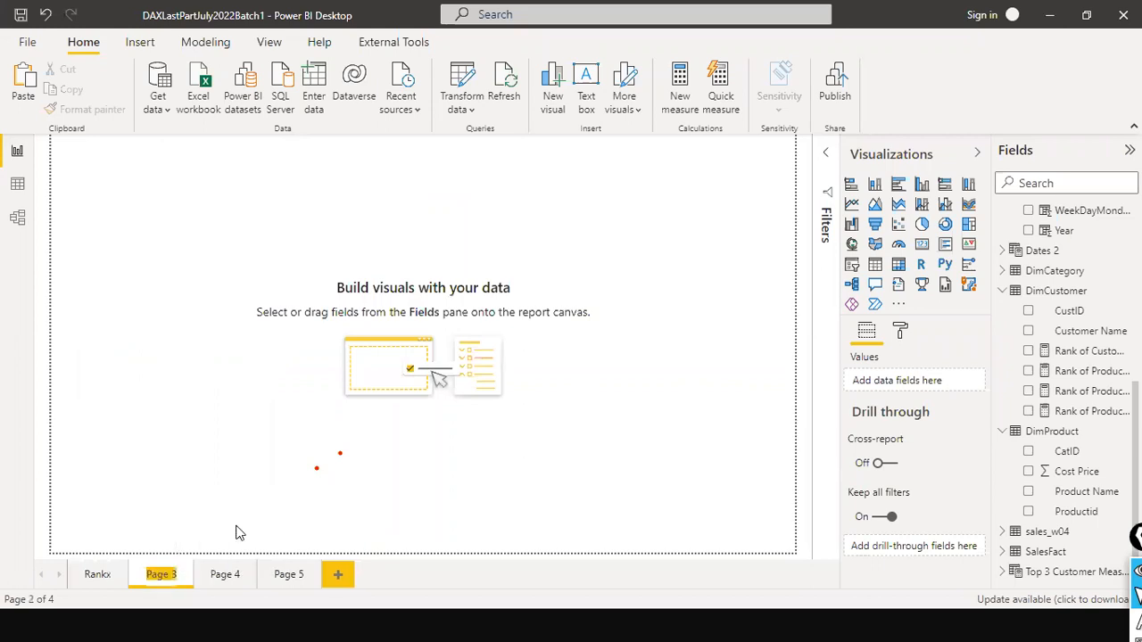
pyautogui.write('TOPN')
pyautogui.press('Return')
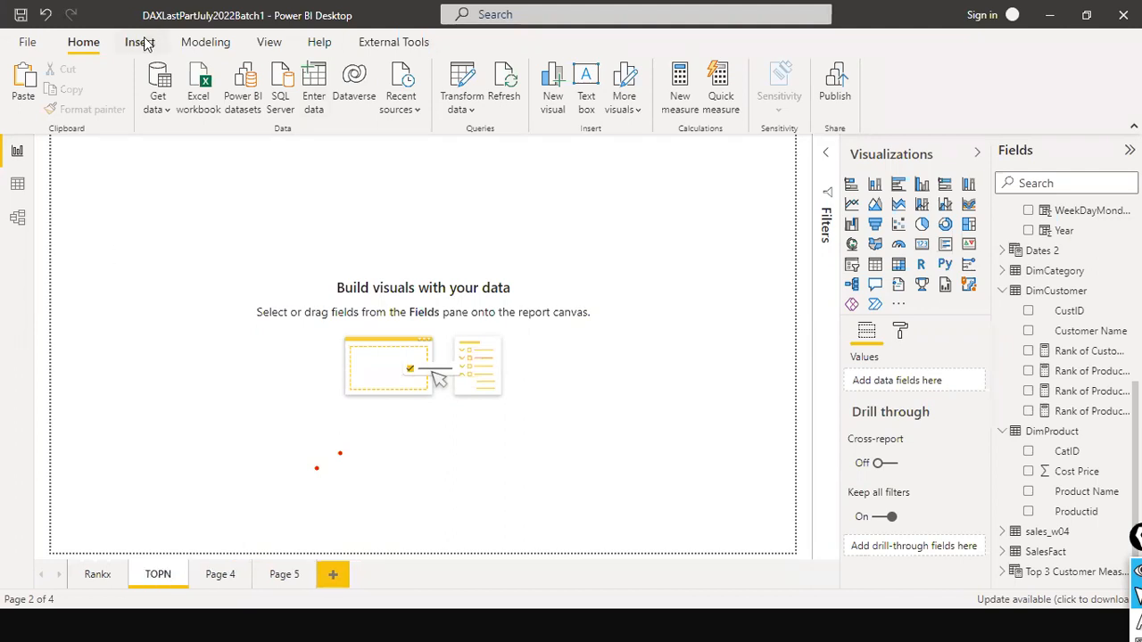
# - Create a new calculated table named Top 3 Customers by Sales, with its expression starting on a second line
pyautogui.click(178, 45)
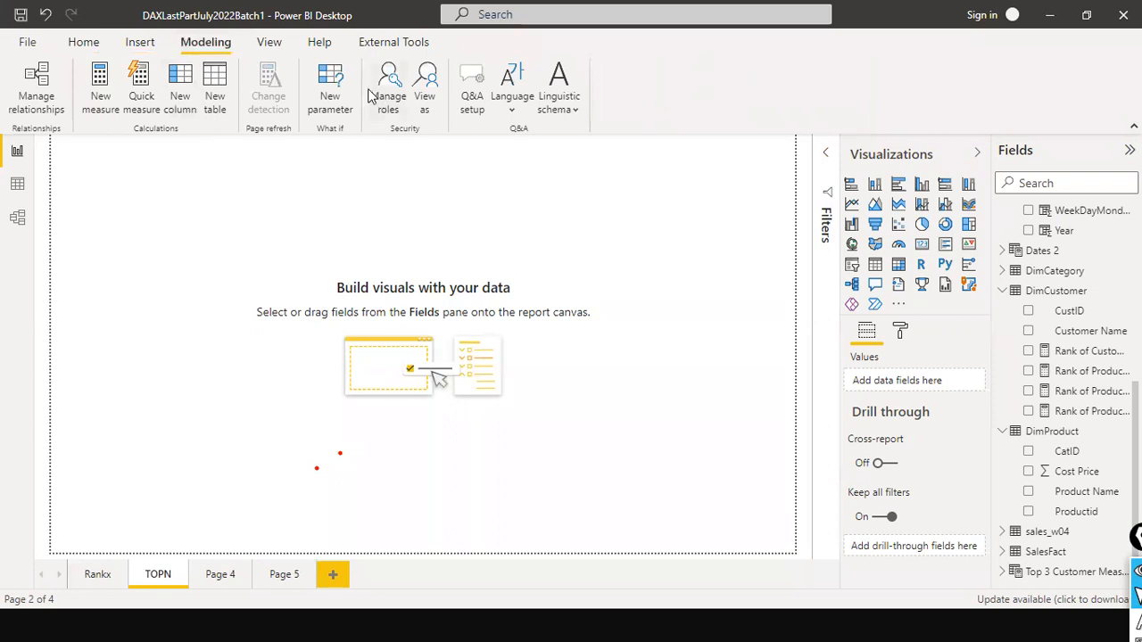
pyautogui.click(209, 88)
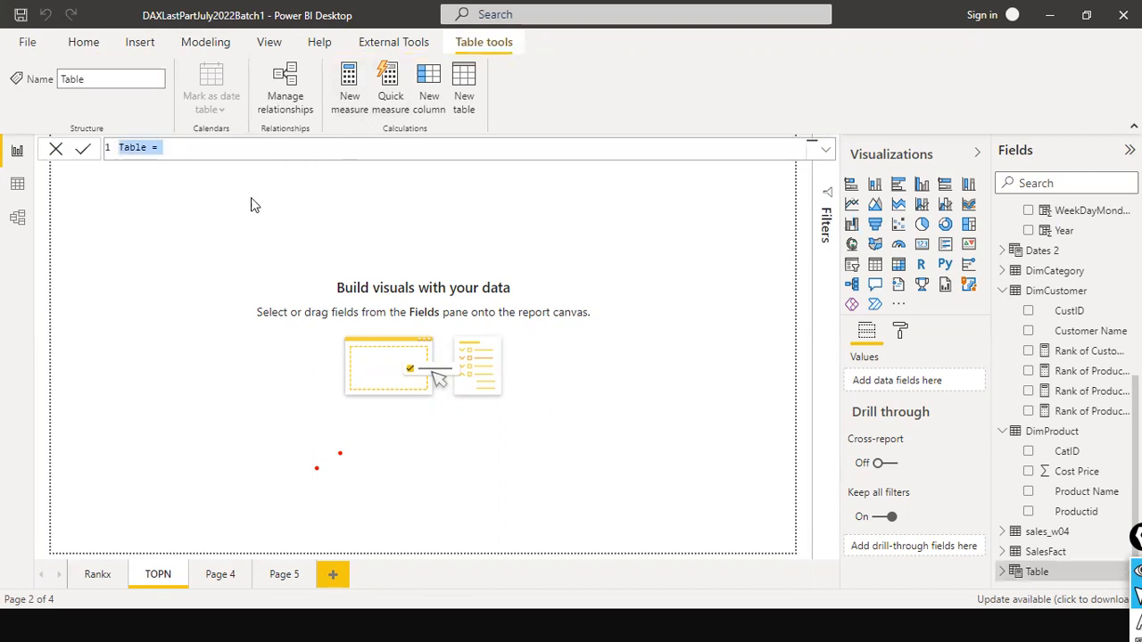
pyautogui.write('T')
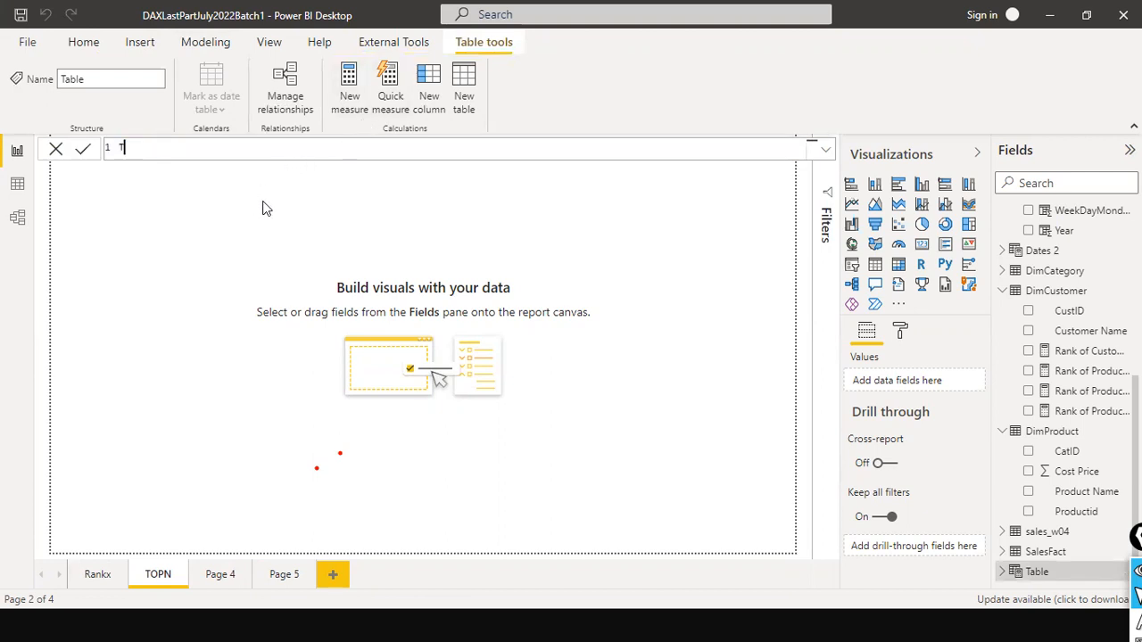
pyautogui.write('op 3 Custommer')
pyautogui.press('BackSpace')
pyautogui.press('BackSpace')
pyautogui.press('BackSpace')
pyautogui.press('BackSpace')
pyautogui.write('mers by Sales =')
pyautogui.hotkey('shift', 'Return')
# - Begin the table's expression with TOPN, entering 3 as the N value and SalesFact as the table argument on a new line
pyautogui.write('TOP(')
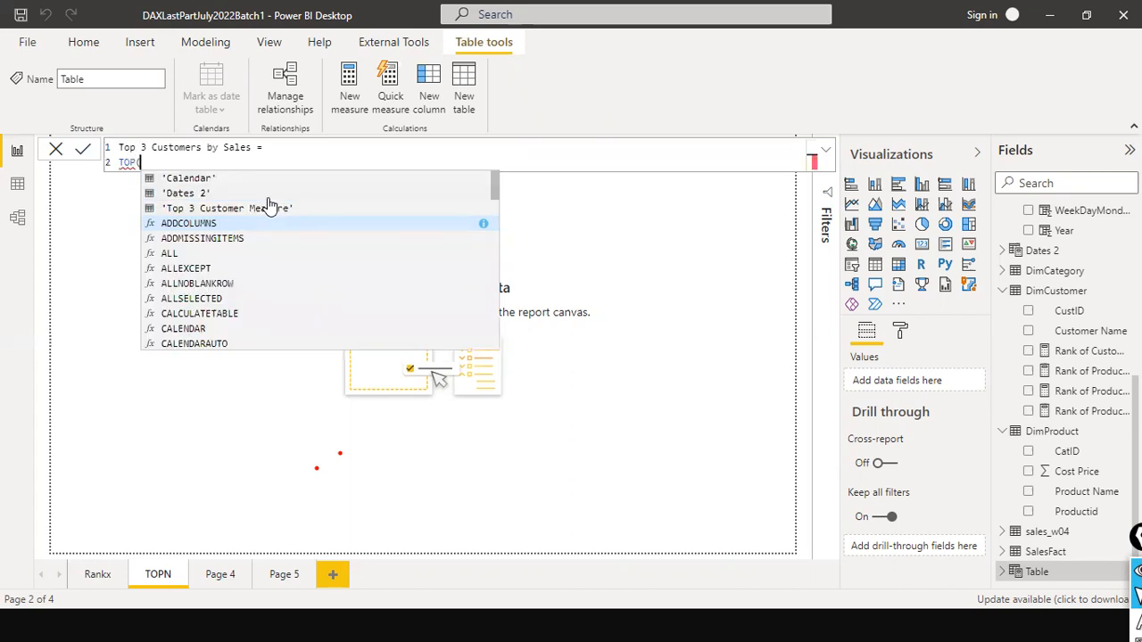
pyautogui.press('BackSpace')
pyautogui.write('N')
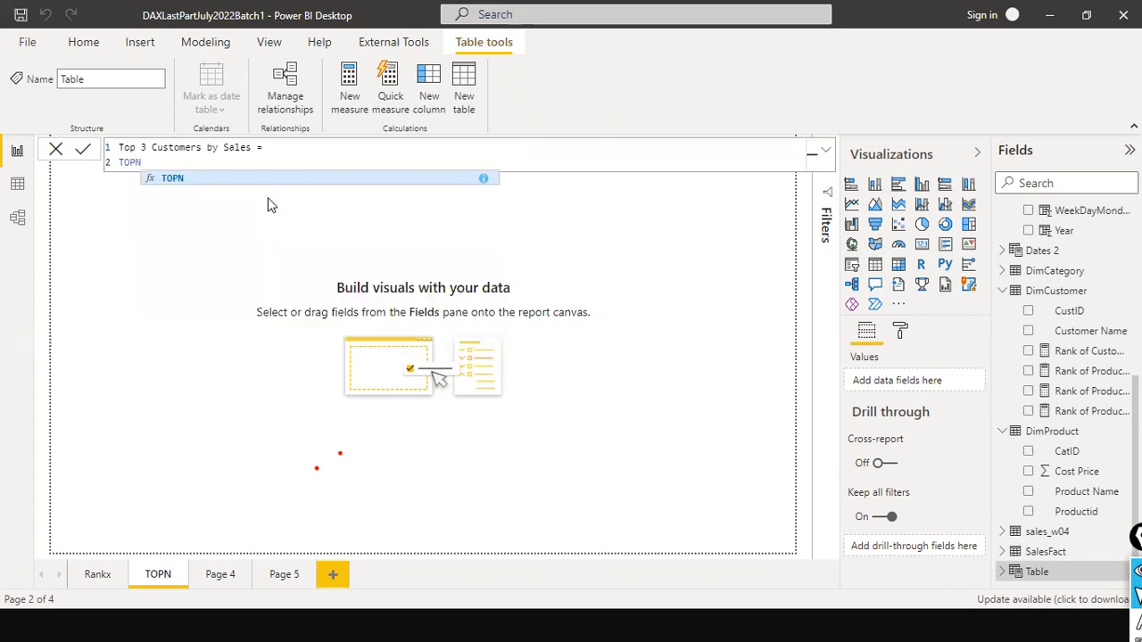
pyautogui.write('(')
pyautogui.press('BackSpace')
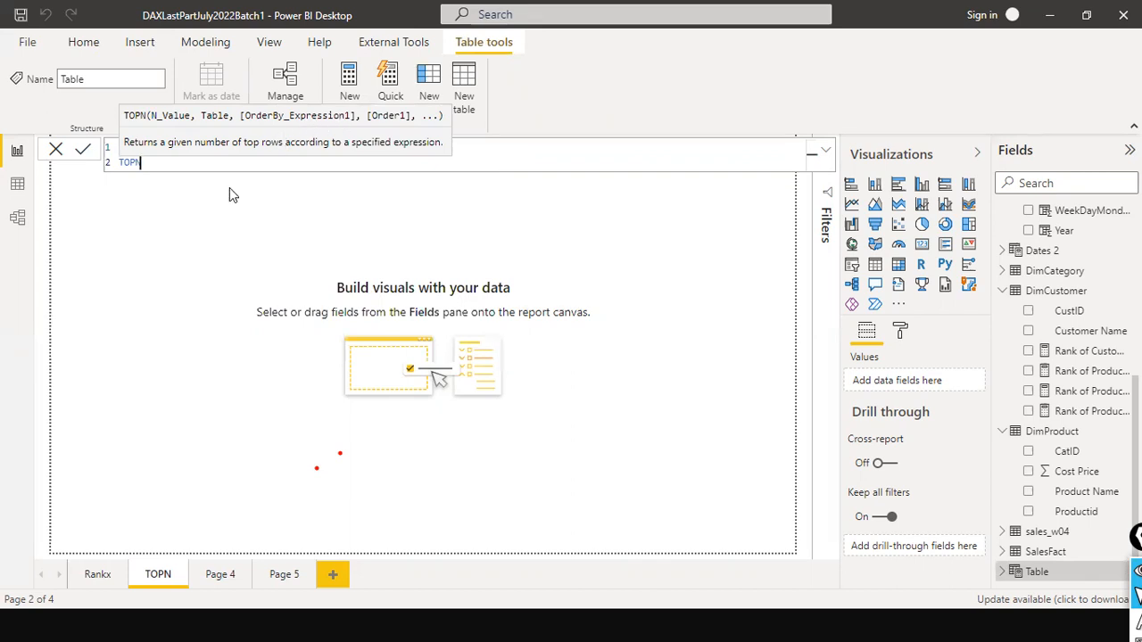
pyautogui.write('(3,')
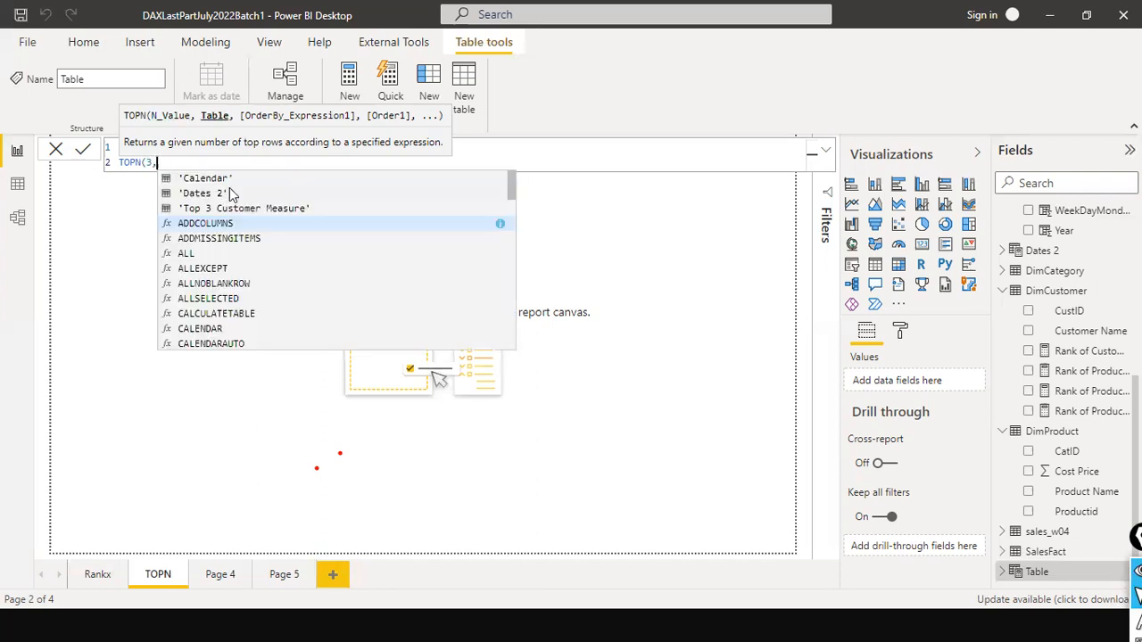
pyautogui.hotkey('shift', 'Return')
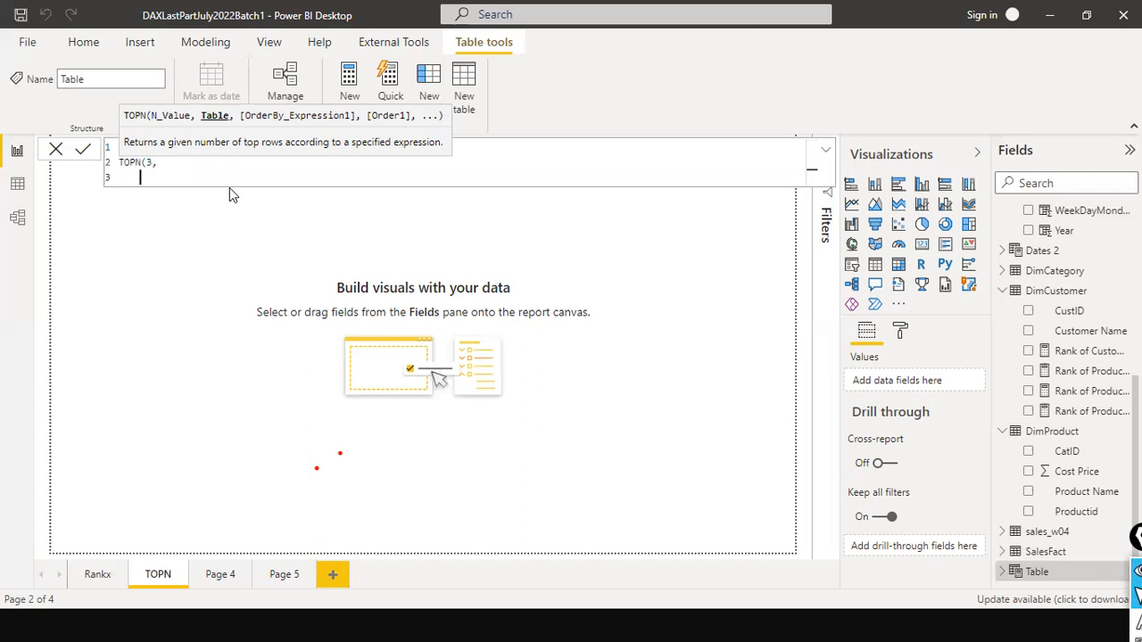
pyautogui.press('Tab')
pyautogui.write('sales')
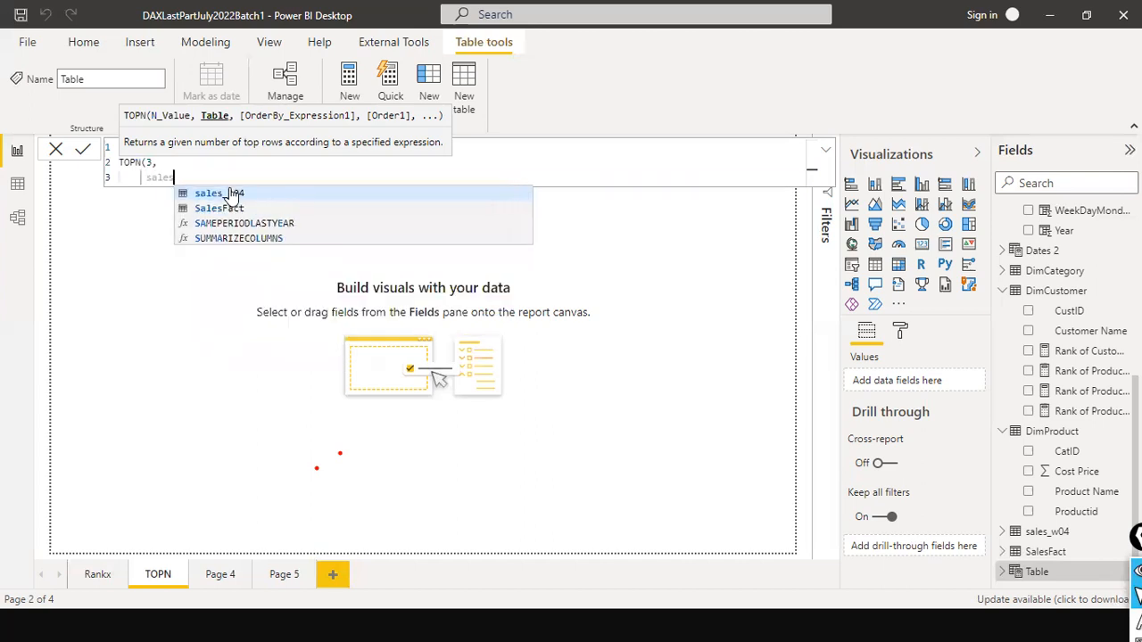
pyautogui.click(228, 212)
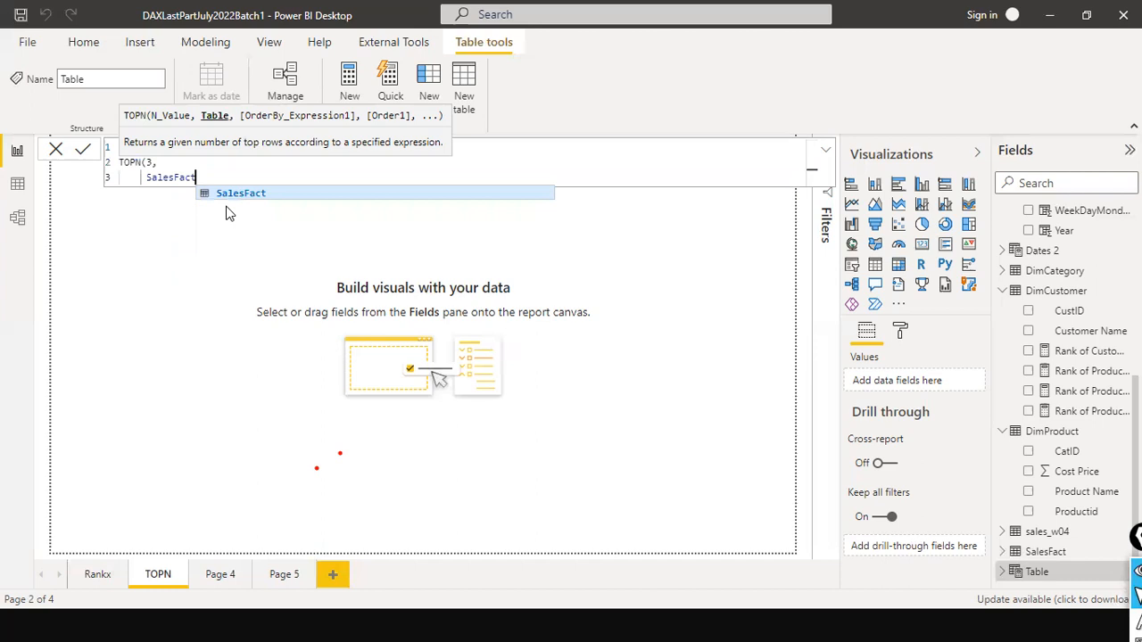
# - Add CALCULATE on a new line as the order-by expression of TOPN, after the SalesFact argument
pyautogui.write(',')
pyautogui.hotkey('shift', 'Return')
pyautogui.press('Tab')
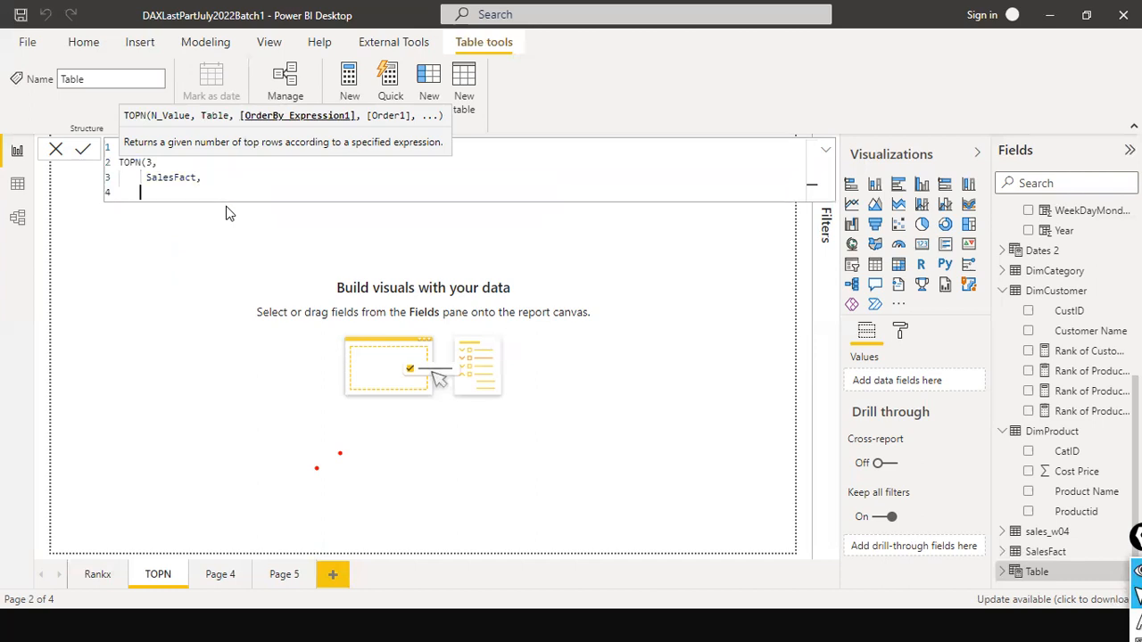
pyautogui.write('calc')
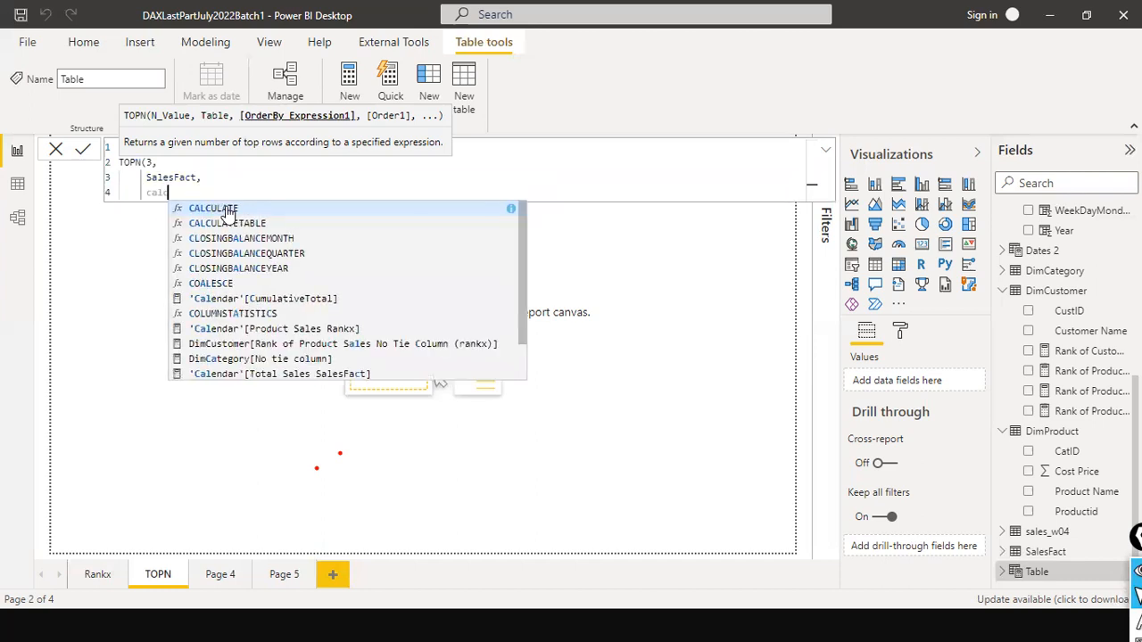
pyautogui.press('Tab')
pyautogui.write('sum')
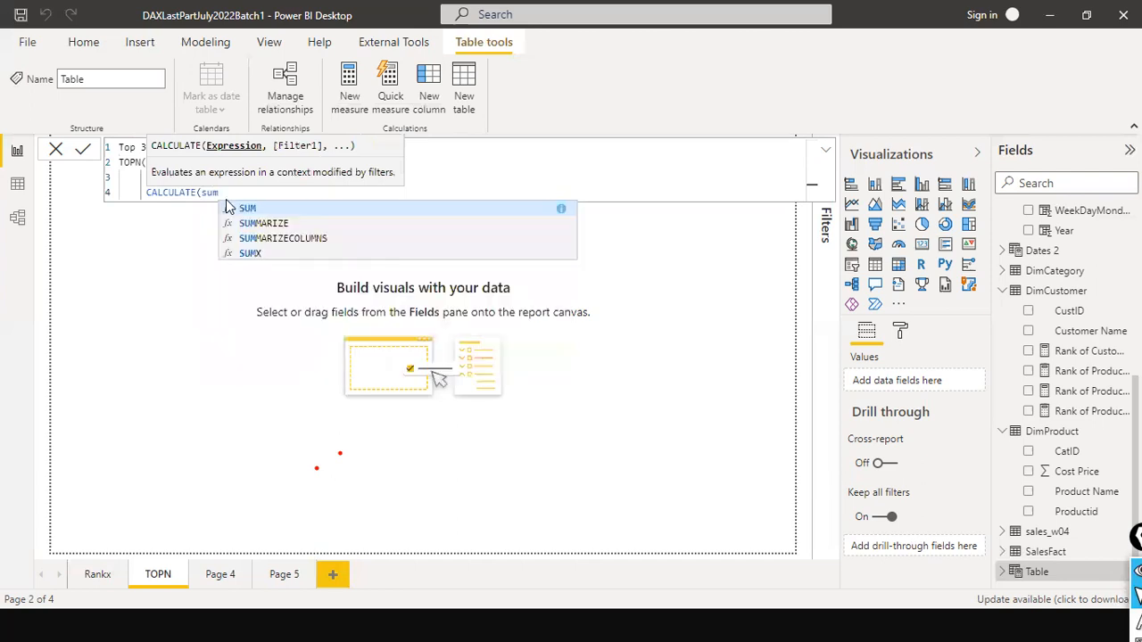
pyautogui.write('(sales')
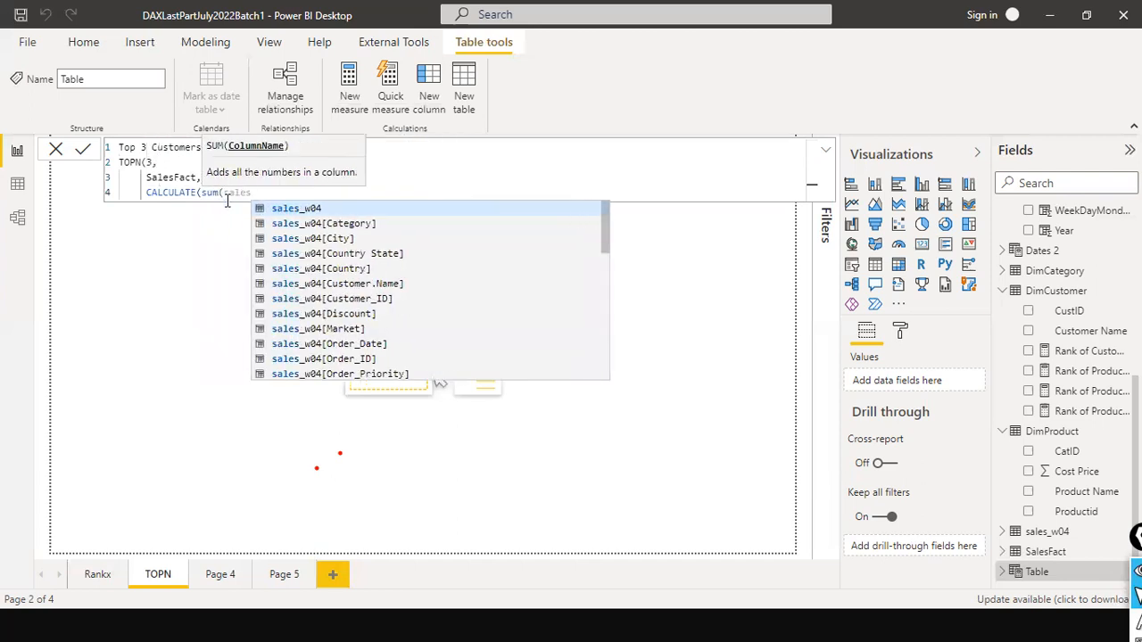
pyautogui.write(' am')
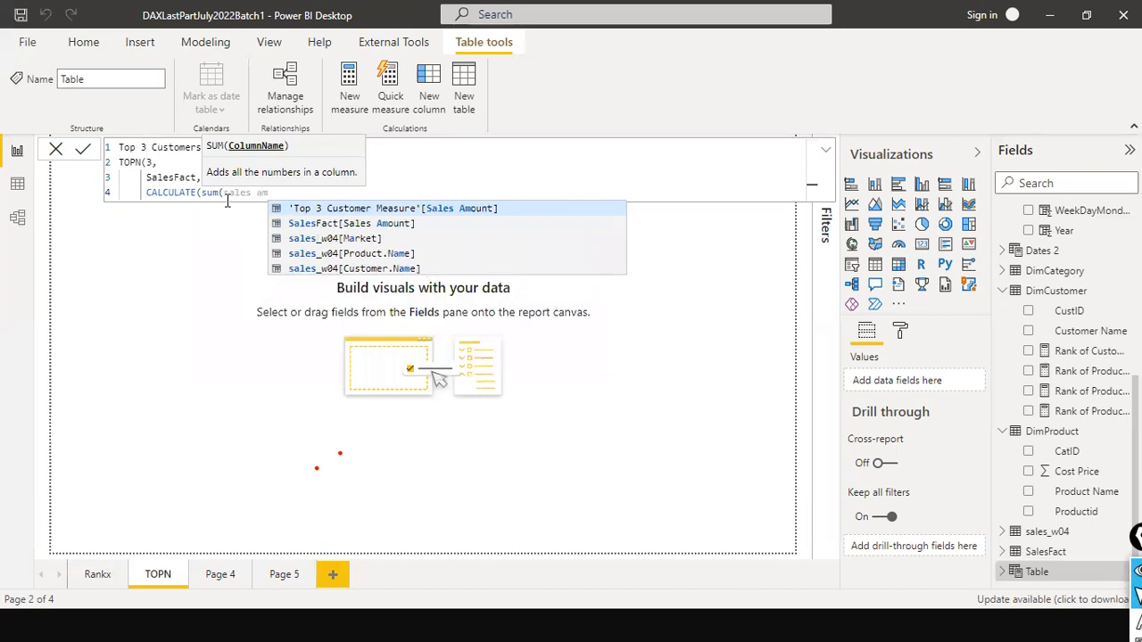
pyautogui.press('Tab')
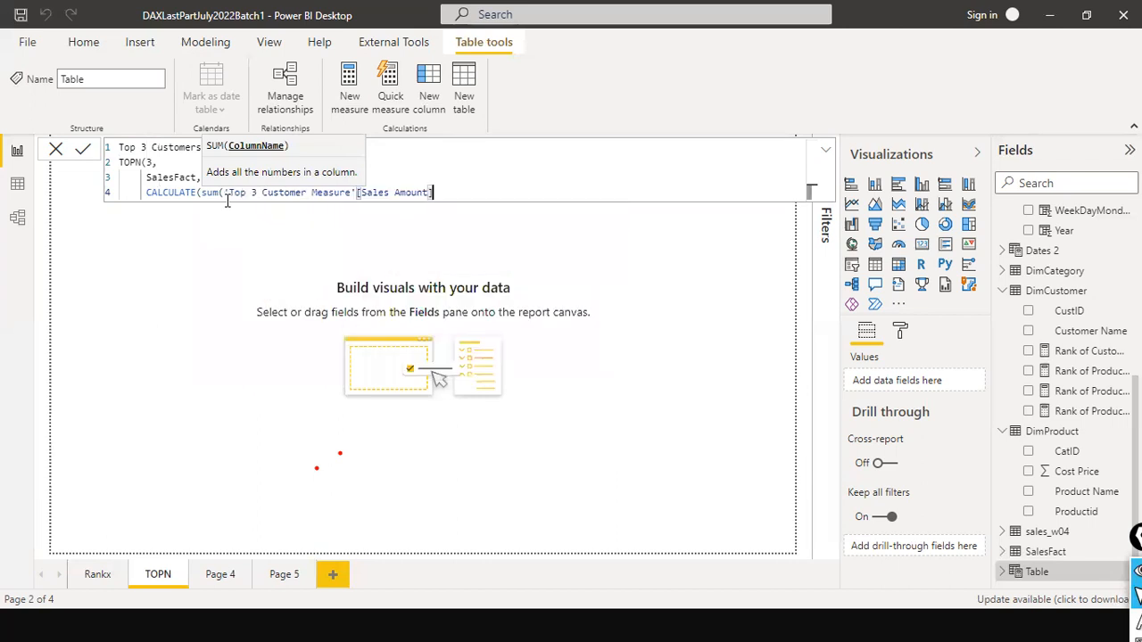
pyautogui.hotkey('ctrl', 'shift', 'Left')
pyautogui.hotkey('ctrl', 'shift', 'Left')
pyautogui.hotkey('ctrl', 'shift', 'Left')
pyautogui.hotkey('ctrl', 'shift', 'Left')
pyautogui.hotkey('ctrl', 'shift', 'Left')
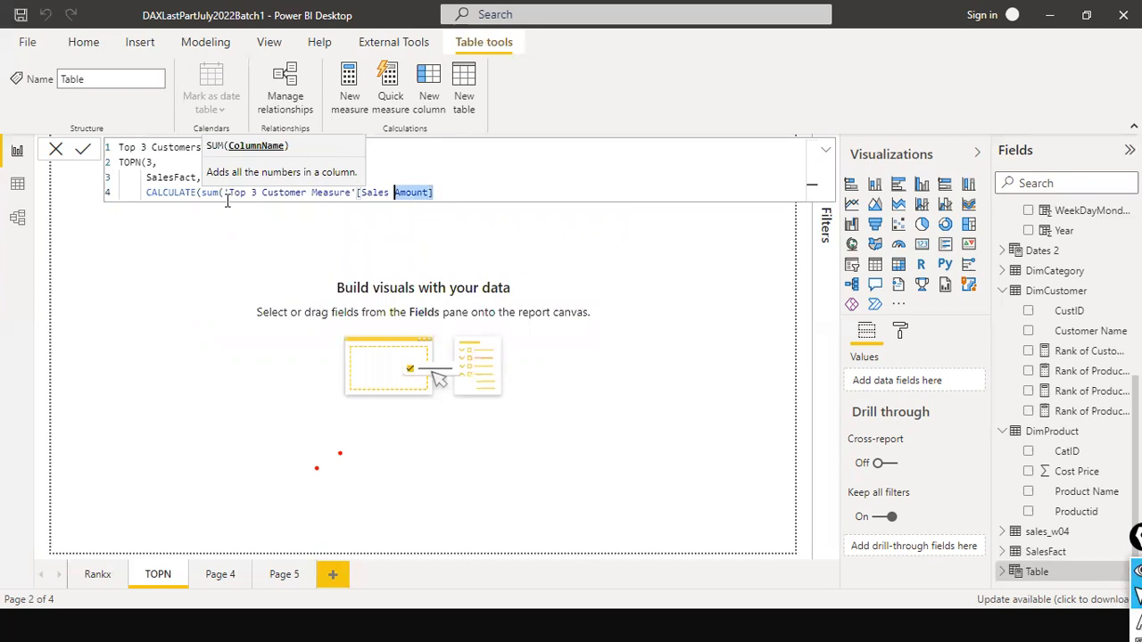
pyautogui.hotkey('ctrl', 'shift', 'Left')
pyautogui.hotkey('ctrl', 'shift', 'Left')
pyautogui.hotkey('ctrl', 'shift', 'Left')
pyautogui.hotkey('ctrl', 'shift', 'Left')
pyautogui.hotkey('ctrl', 'shift', 'Left')
pyautogui.write('top')
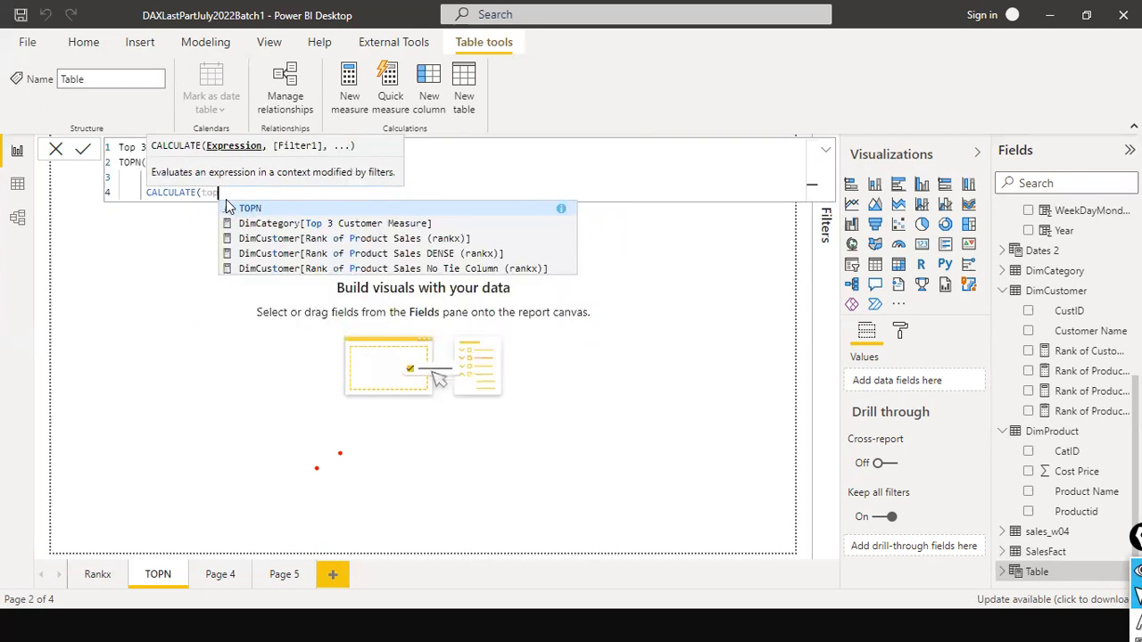
pyautogui.press('Down')
pyautogui.press('Down')
pyautogui.press('Down')
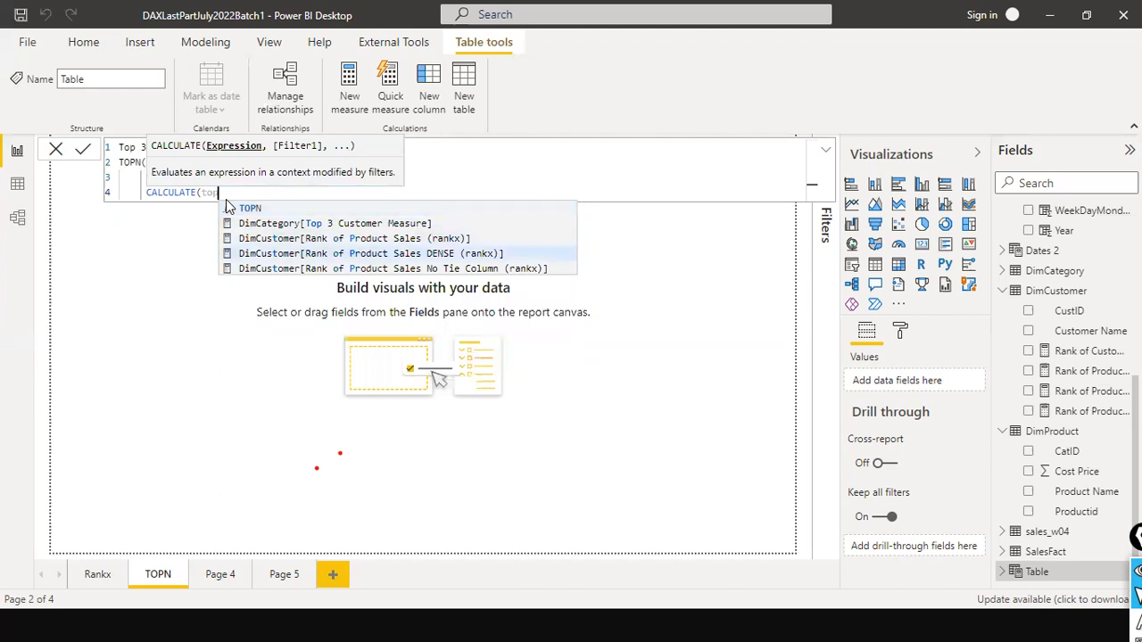
pyautogui.press('BackSpace')
pyautogui.press('BackSpace')
pyautogui.press('BackSpace')
# - Use the Total Sales SalesFact measure inside CALCULATE, close the expression and commit the Top 3 Customers by Sales table
pyautogui.write('total sal')
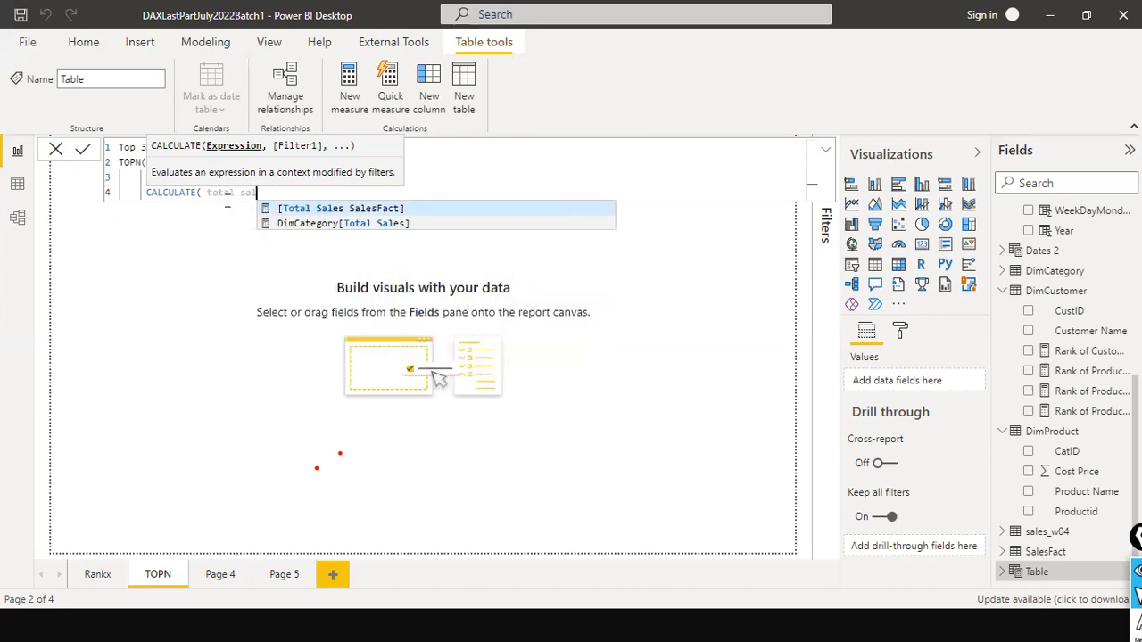
pyautogui.press('Tab')
pyautogui.write(')')
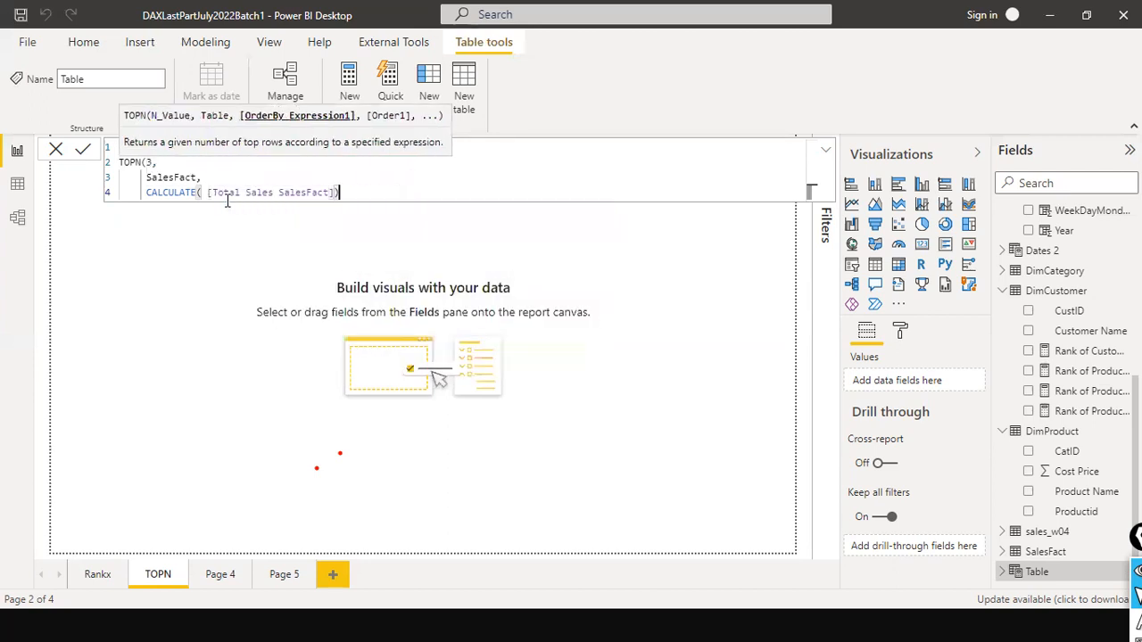
pyautogui.press('Return')
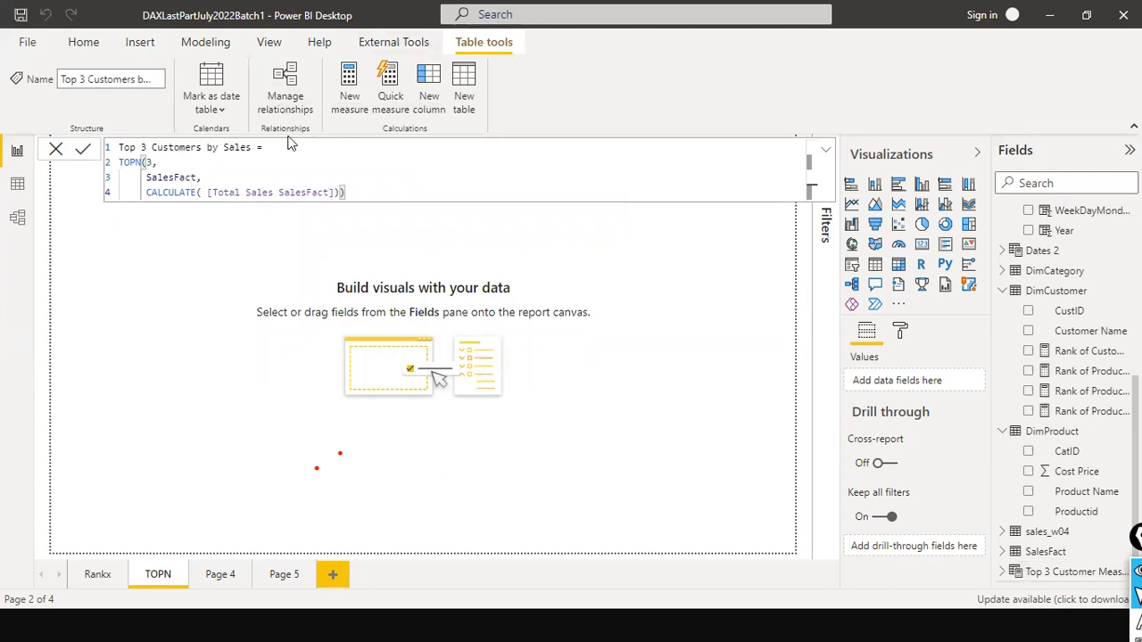
# - Examine the rows of the Top 3 Customers by Sales table and compare them with the Top 3 Customer Measure table
pyautogui.moveTo(292, 150); pyautogui.dragTo(24, 149)
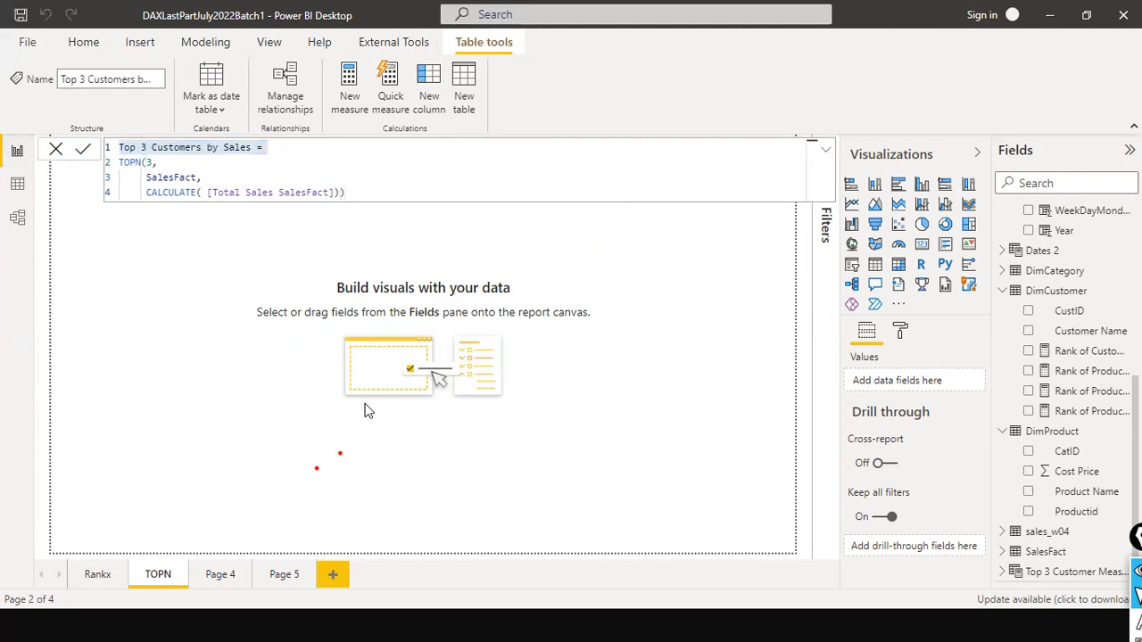
pyautogui.click(11, 186)
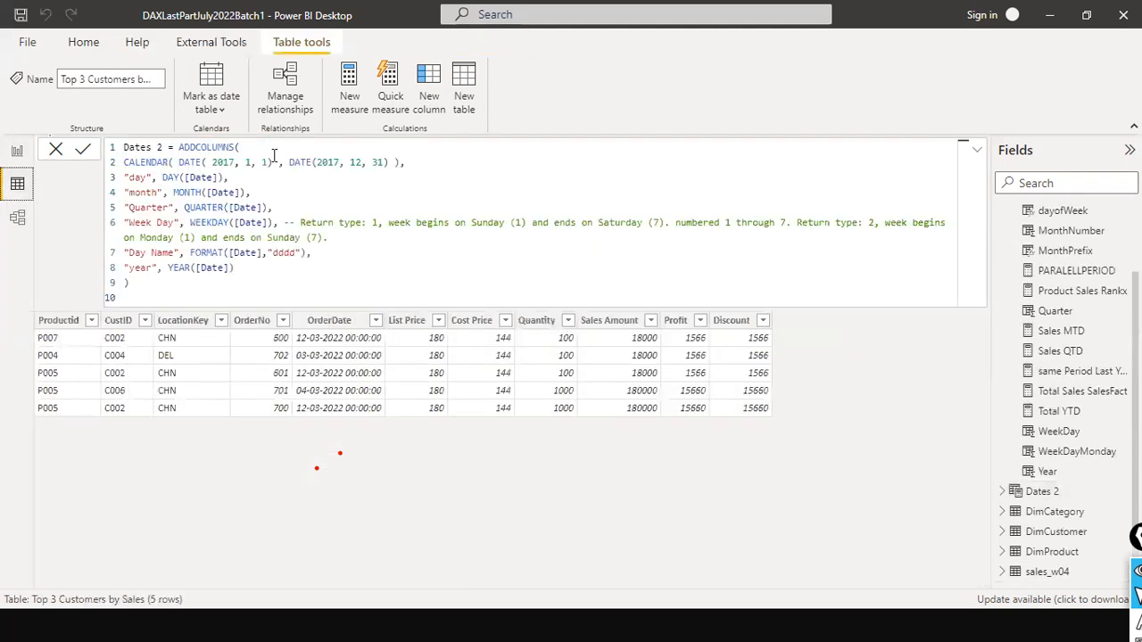
pyautogui.click(54, 158)
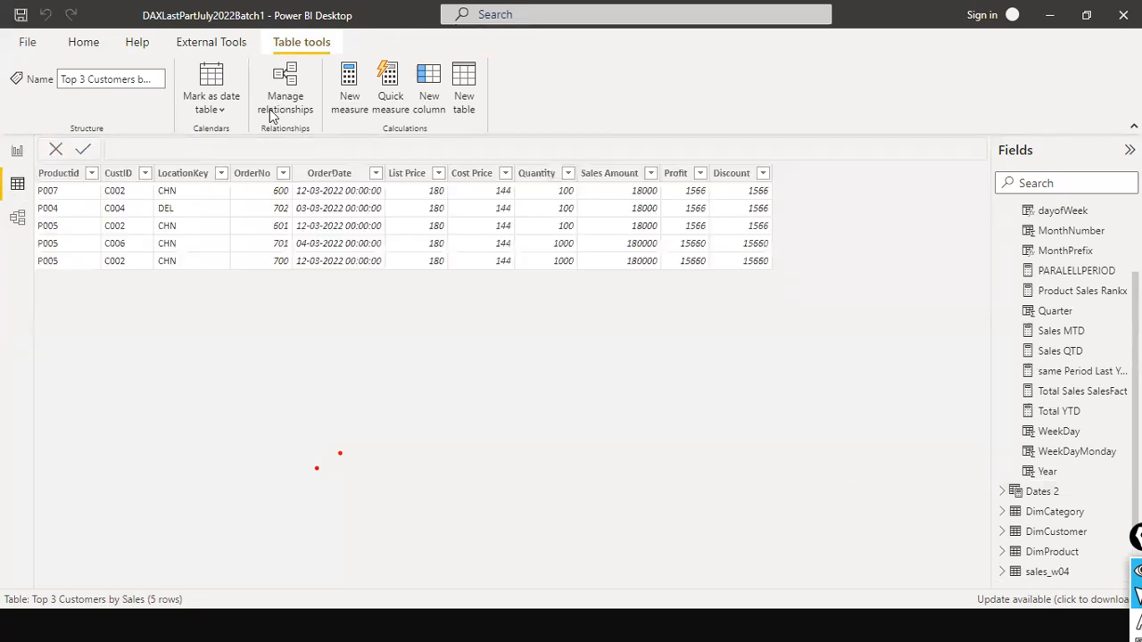
pyautogui.scroll(-2, 1063, 428)
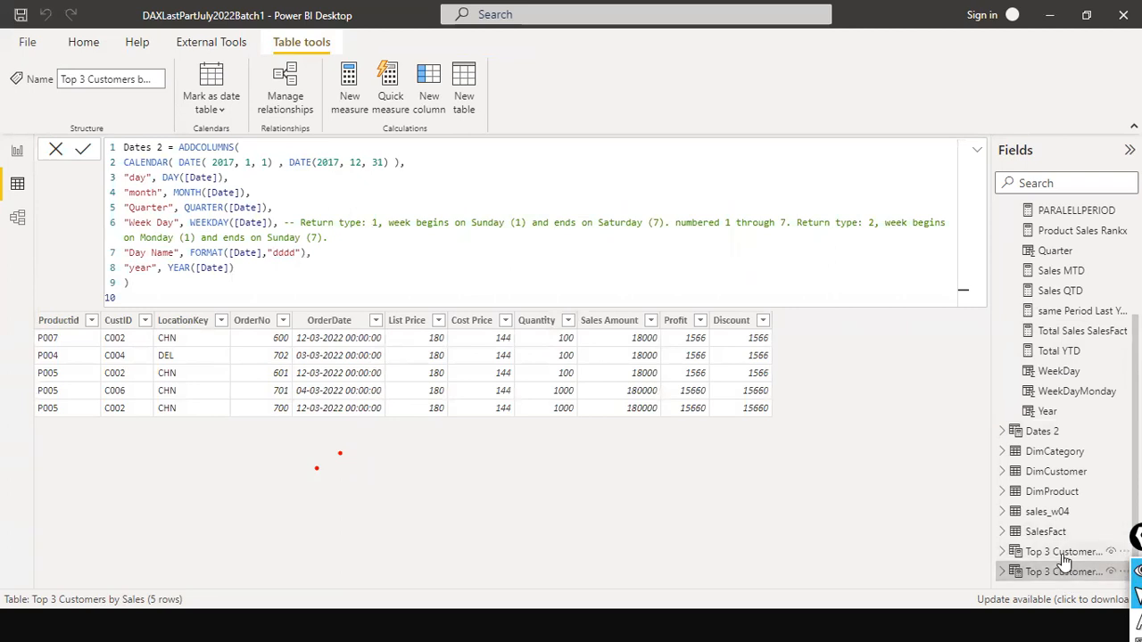
pyautogui.click(1063, 552)
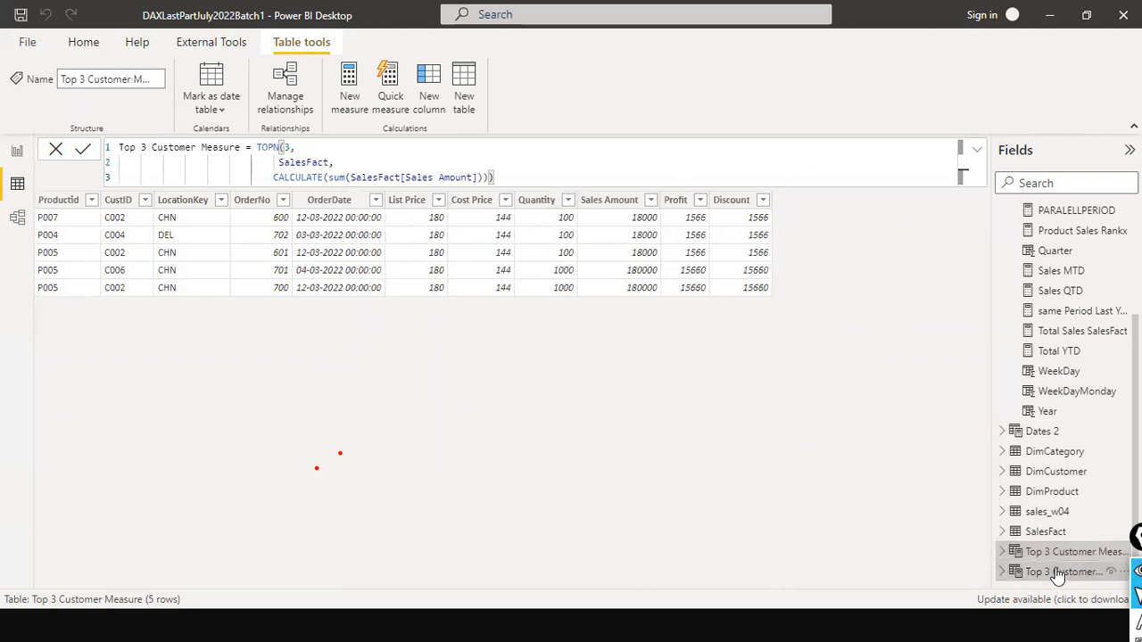
pyautogui.click(1062, 572)
pyautogui.click(301, 162)
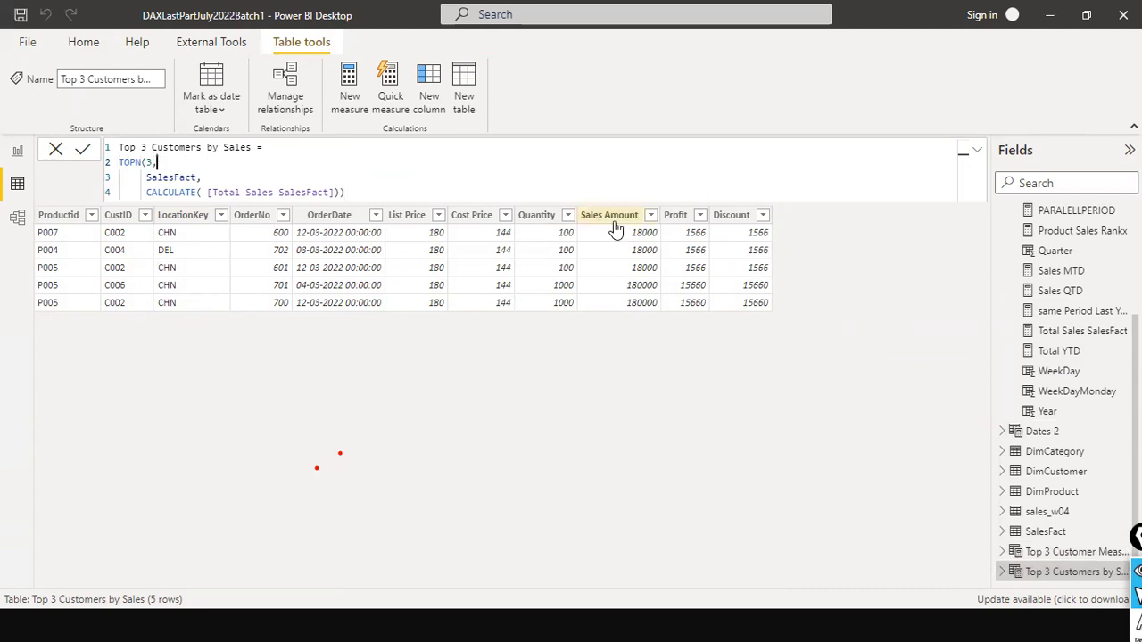
pyautogui.click(218, 179)
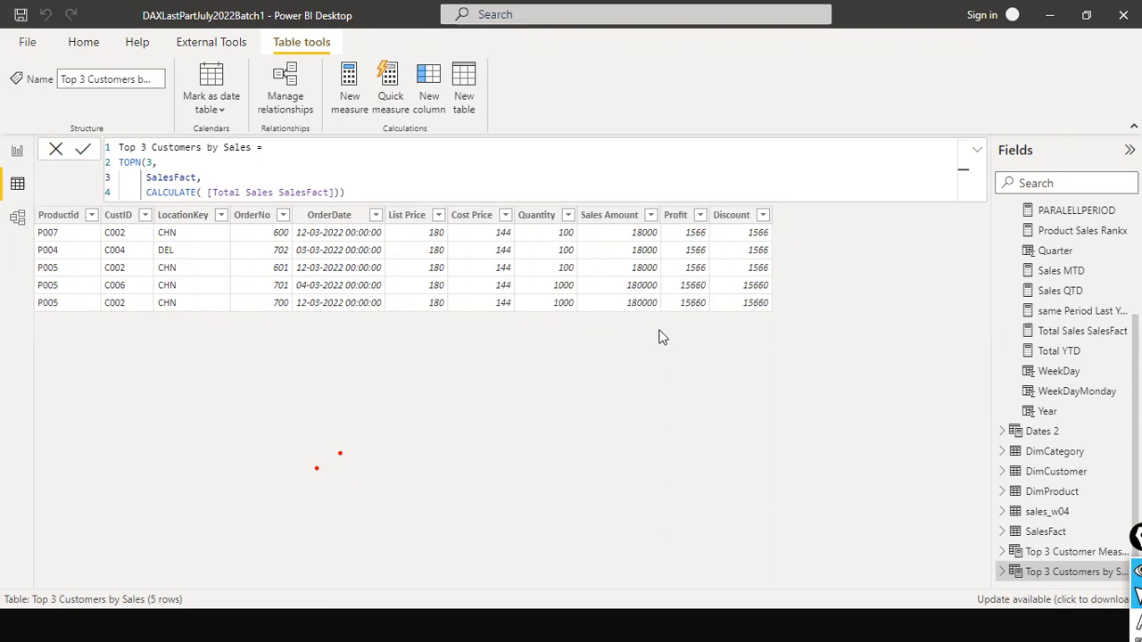
pyautogui.click(197, 168)
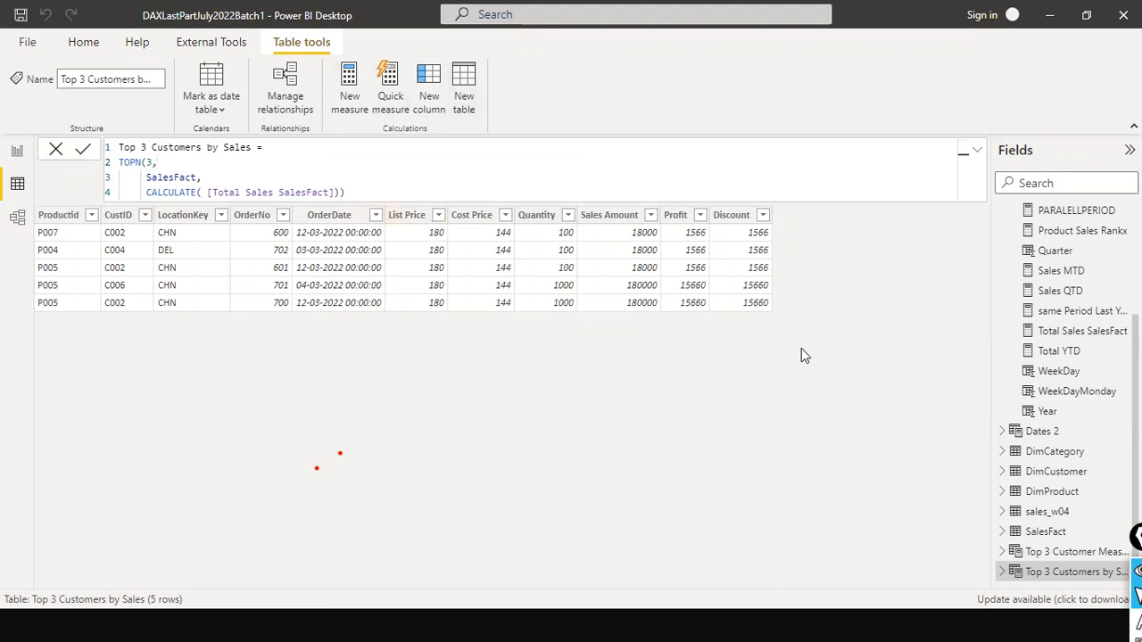
# - Paste a copy of the full Top 3 Customers by Sales formula into a new text box on the TOPN page, moved inward and widened
pyautogui.click(20, 153)
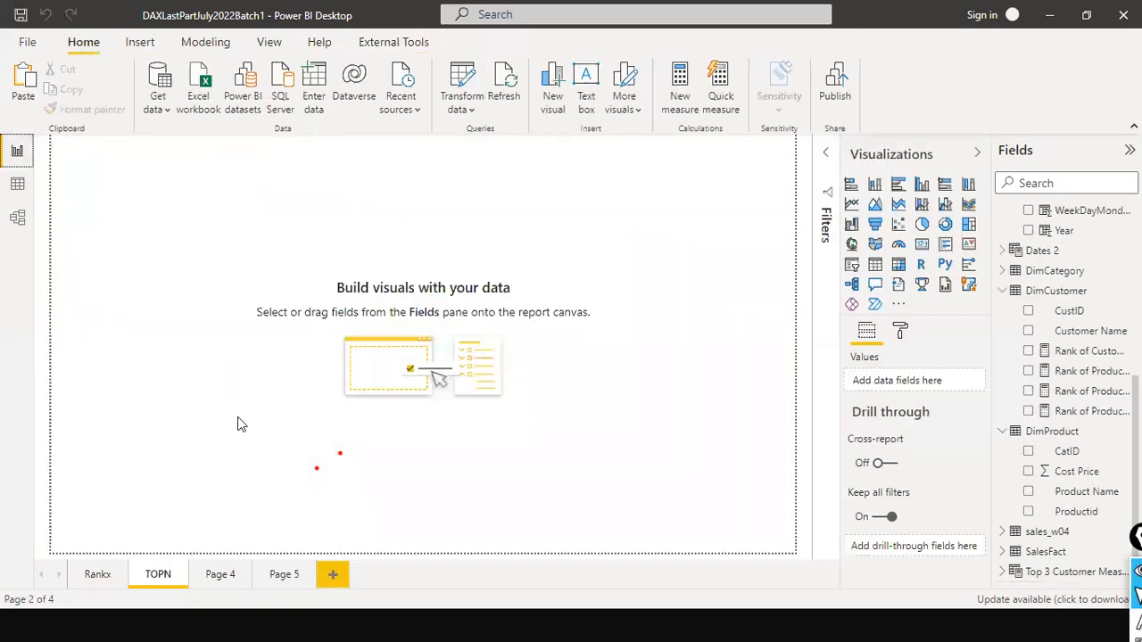
pyautogui.click(17, 184)
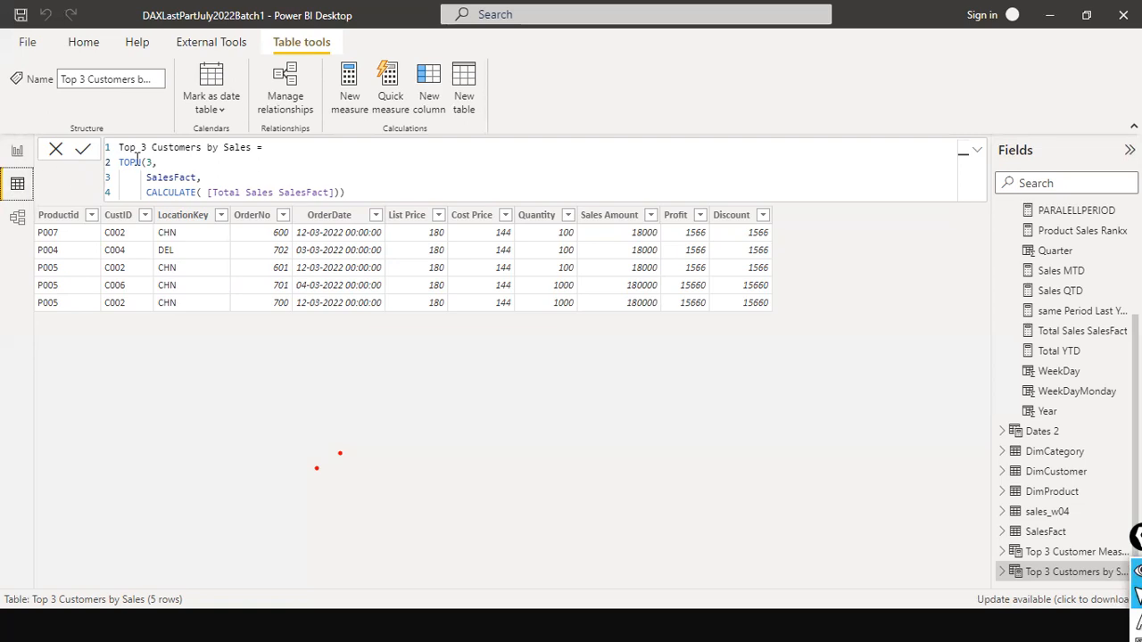
pyautogui.moveTo(360, 191); pyautogui.dragTo(124, 143)
pyautogui.hotkey('ctrl', 'c')
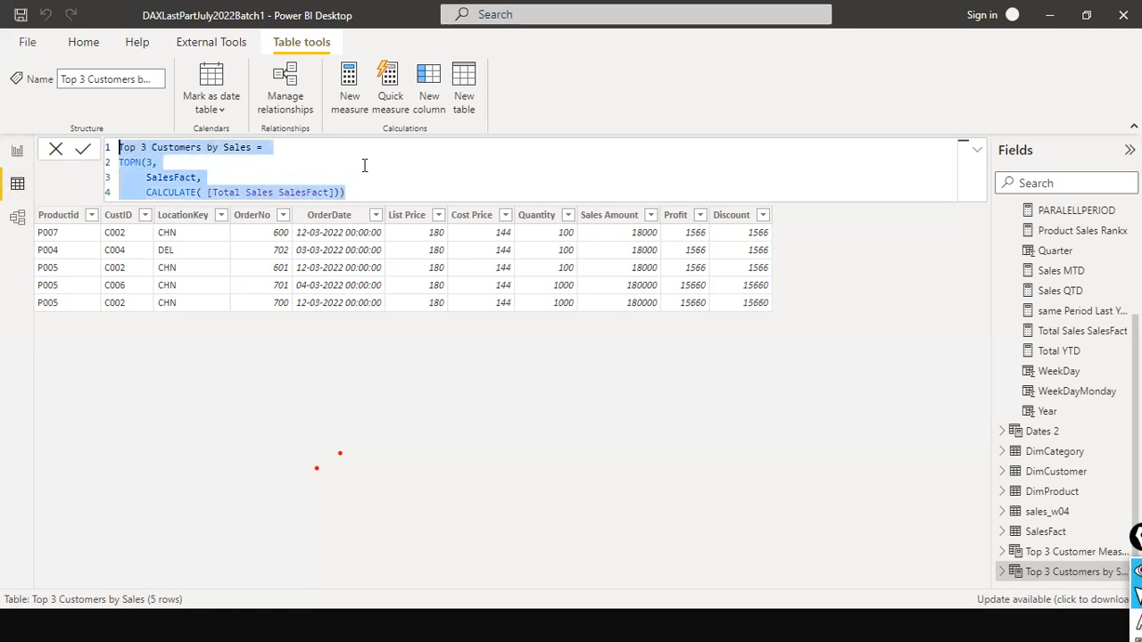
pyautogui.click(18, 157)
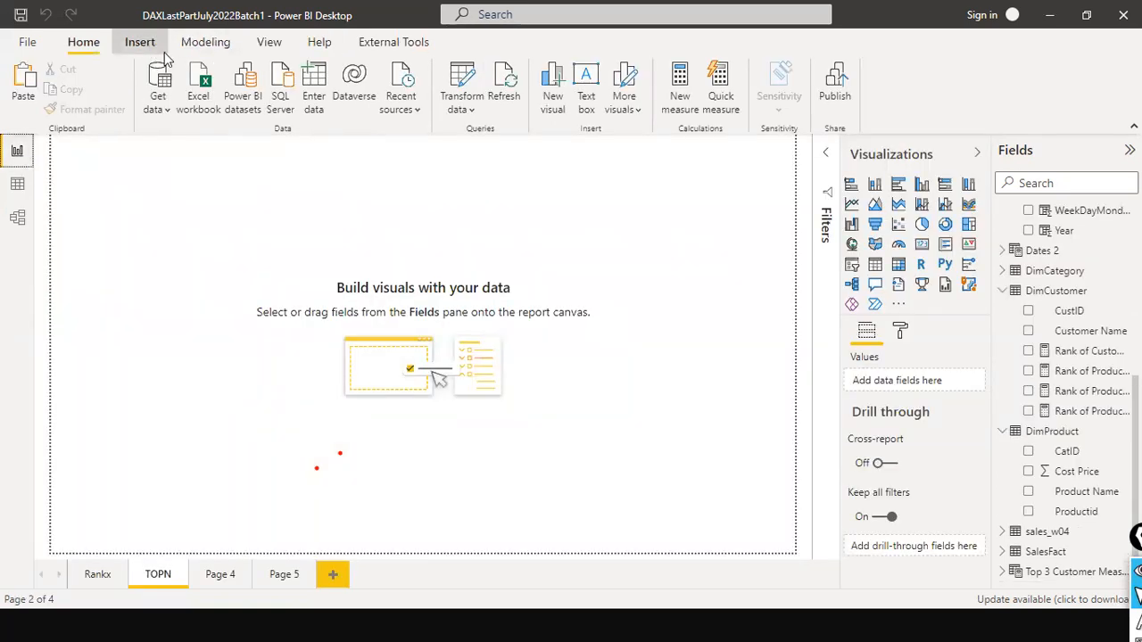
pyautogui.click(147, 45)
pyautogui.click(546, 89)
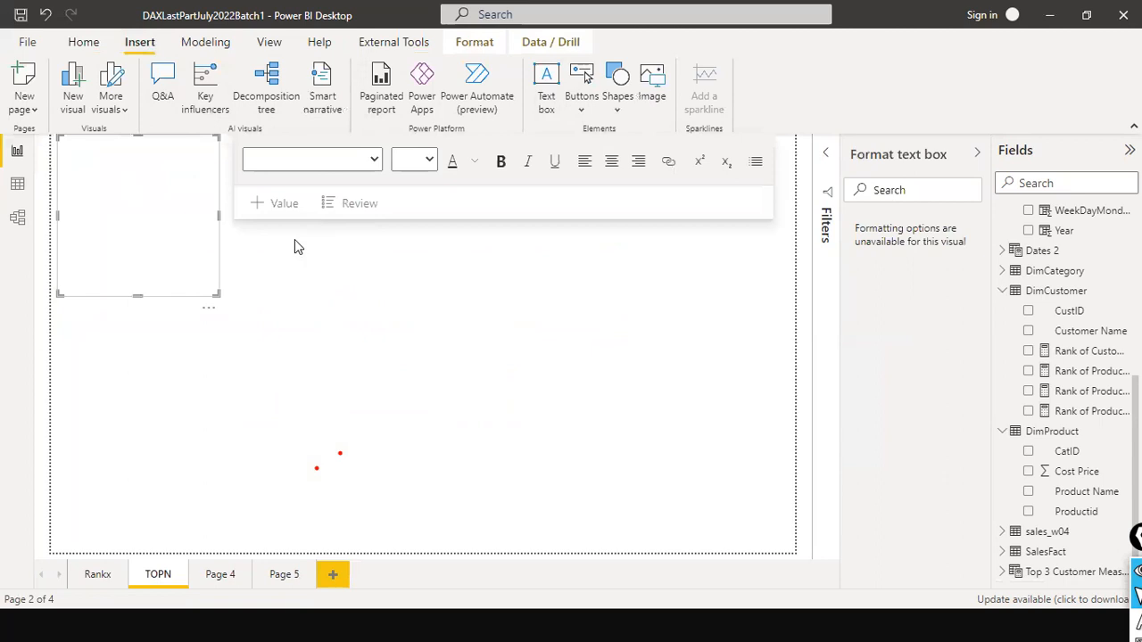
pyautogui.click(143, 222)
pyautogui.hotkey('ctrl', 'v')
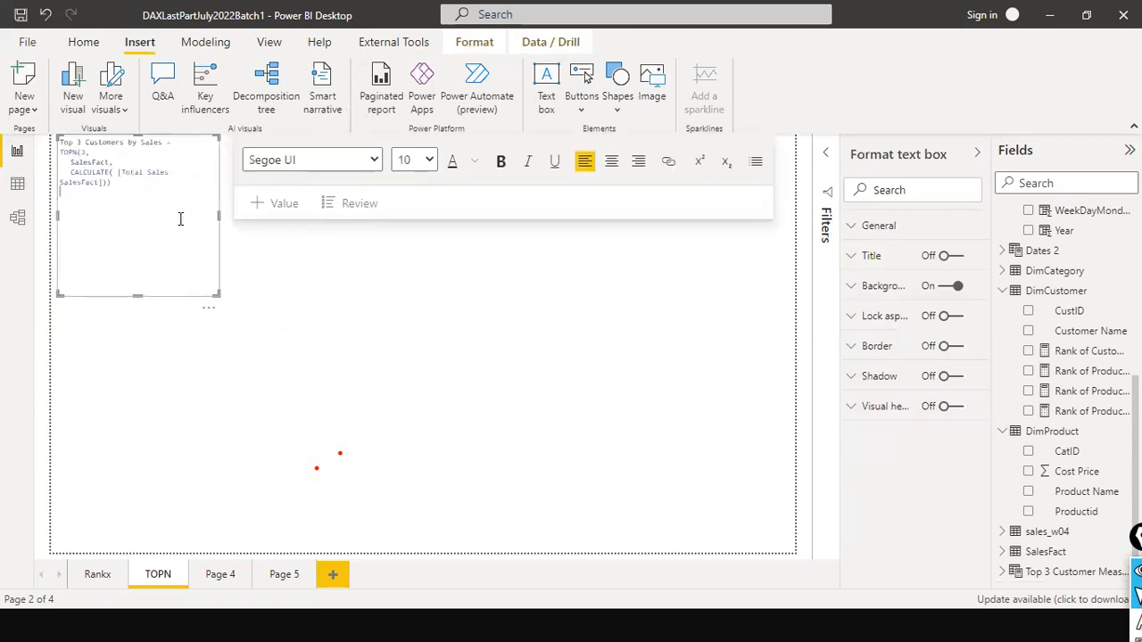
pyautogui.moveTo(217, 246); pyautogui.dragTo(374, 367)
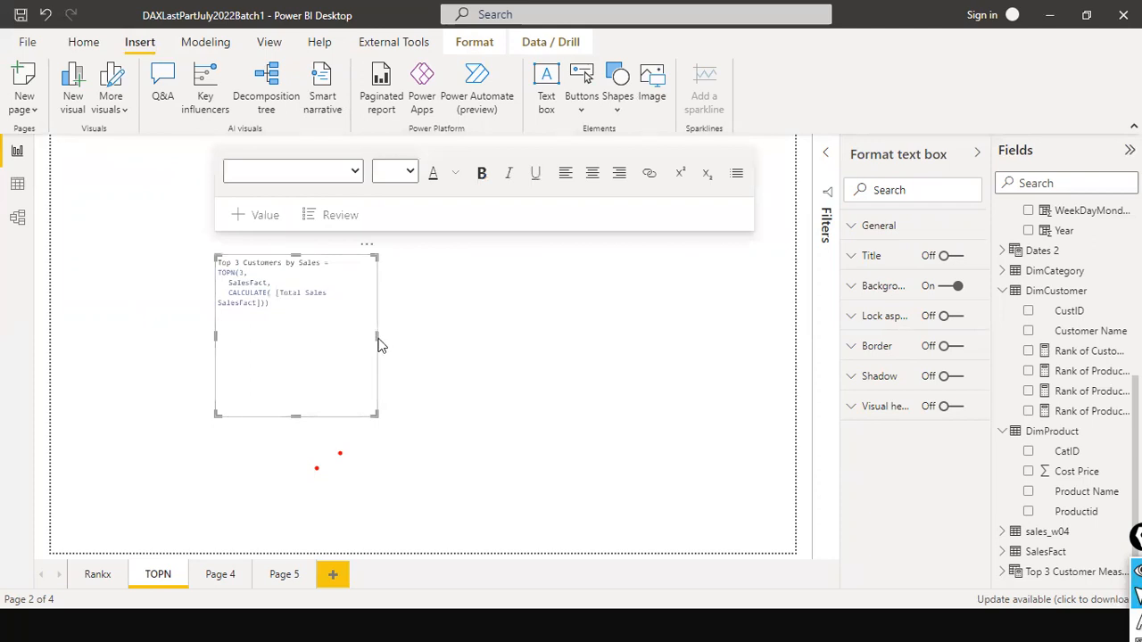
pyautogui.moveTo(375, 336); pyautogui.dragTo(689, 336)
# - Add the line "# create the below in new table" above the formula, followed by a blank line, and save the report
pyautogui.click(360, 342)
pyautogui.hotkey('ctrl', 'Home')
pyautogui.press('Return')
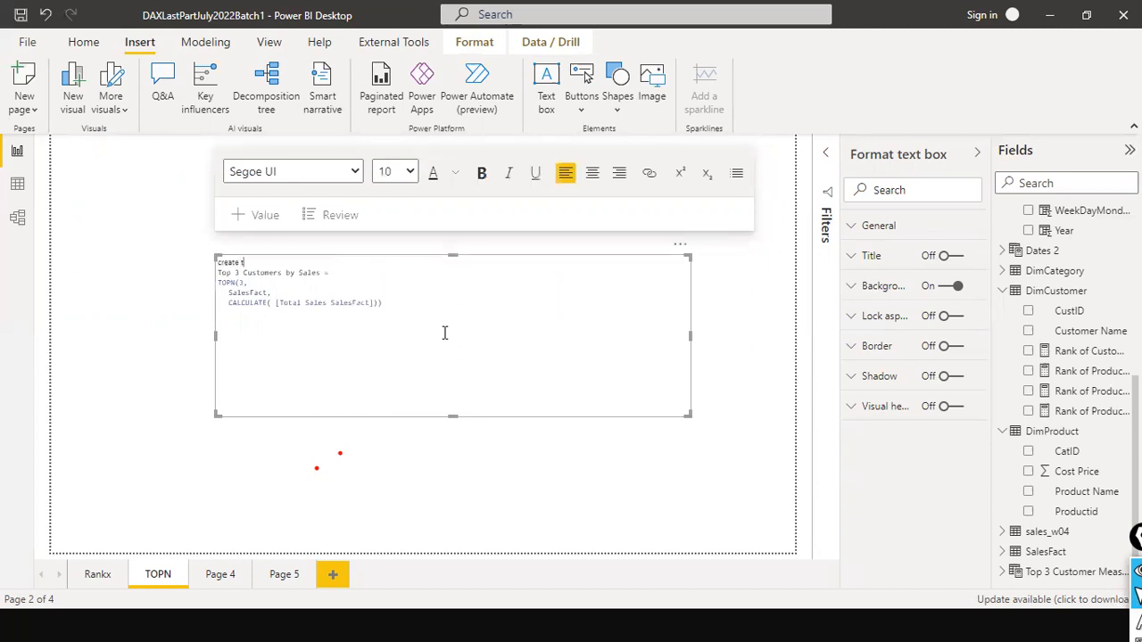
pyautogui.write('create the')
pyautogui.press('Home')
pyautogui.write('#')
pyautogui.write('e')
pyautogui.press('Return')
pyautogui.click(21, 16)
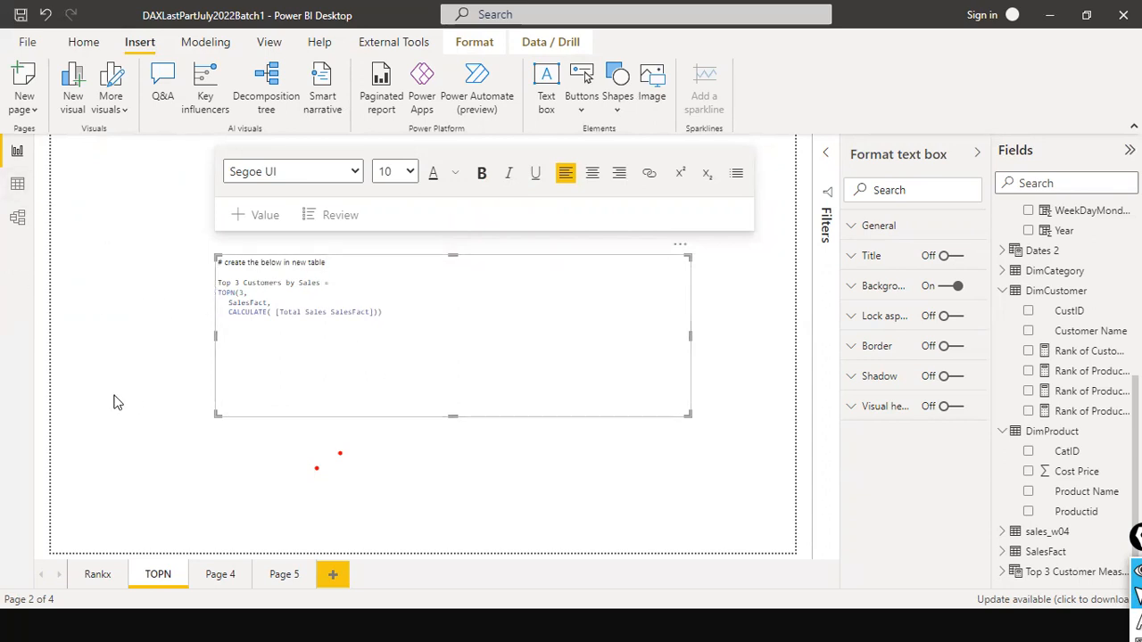
pyautogui.click(216, 553)
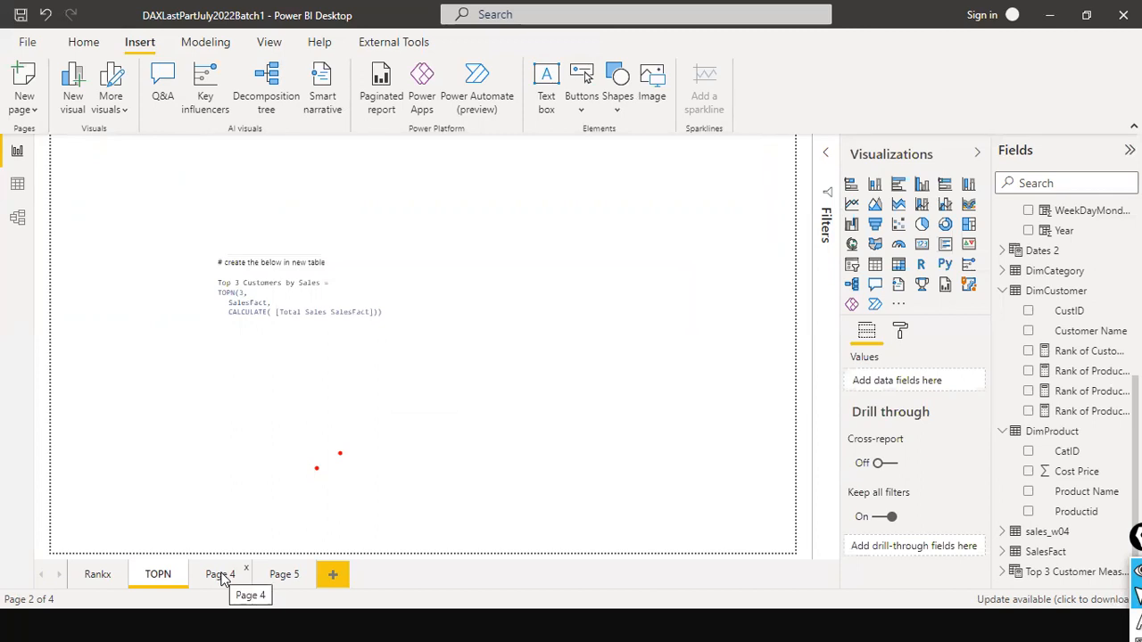
# - Open the empty Page 4 and rename it as TimeIntelligence Functions
pyautogui.click(222, 576)
pyautogui.rightClick(222, 576)
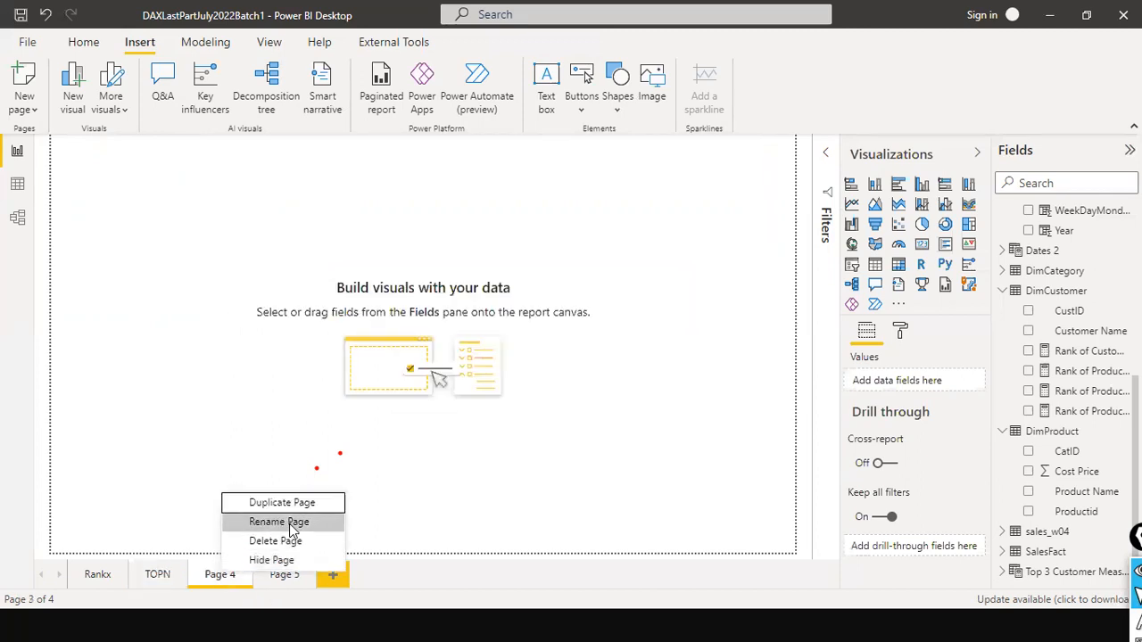
pyautogui.click(289, 524)
pyautogui.write('Ti')
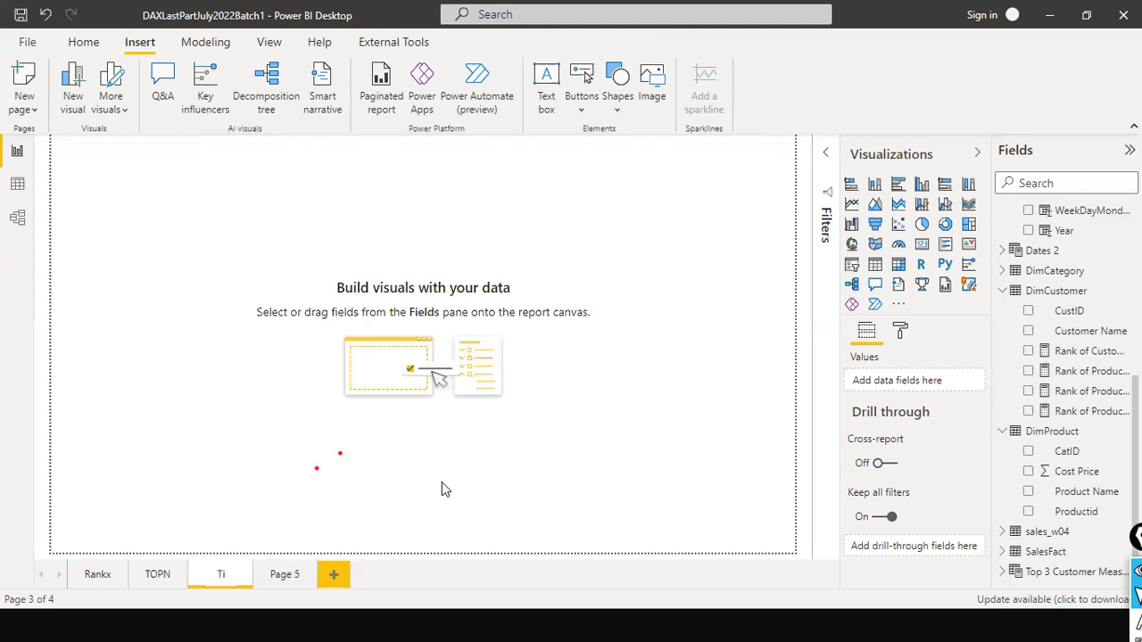
pyautogui.write('meIntelligence Functions')
pyautogui.press('Return')
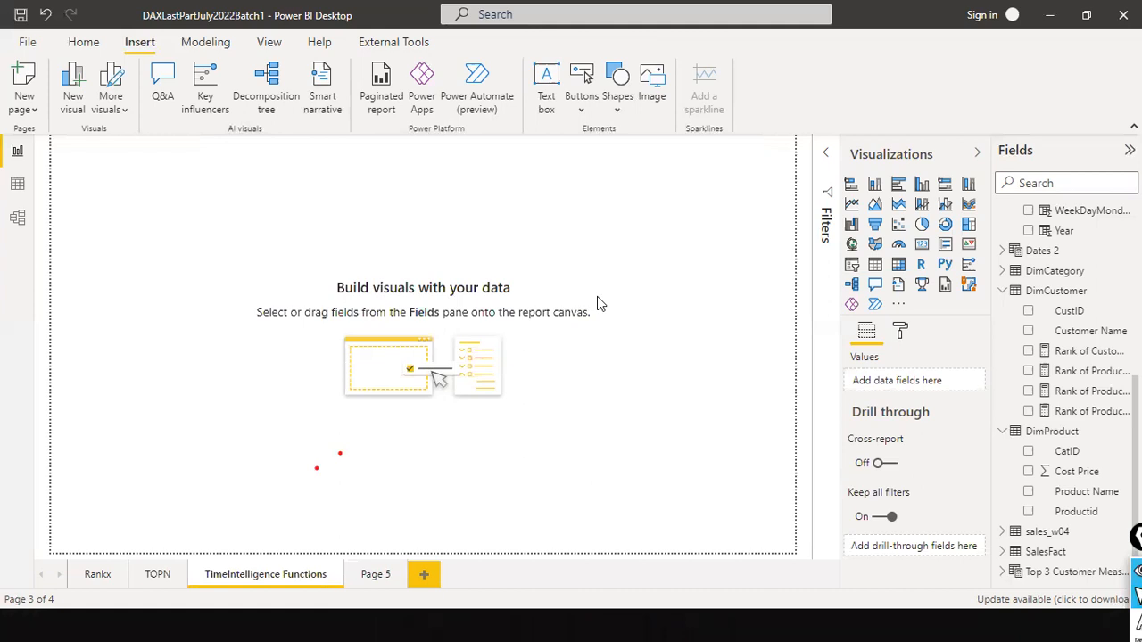
# - Collapse the expanded DimCustomer, Calendar and DimProduct tables in the field list
pyautogui.click(1004, 291)
pyautogui.scroll(5, 1023, 259)
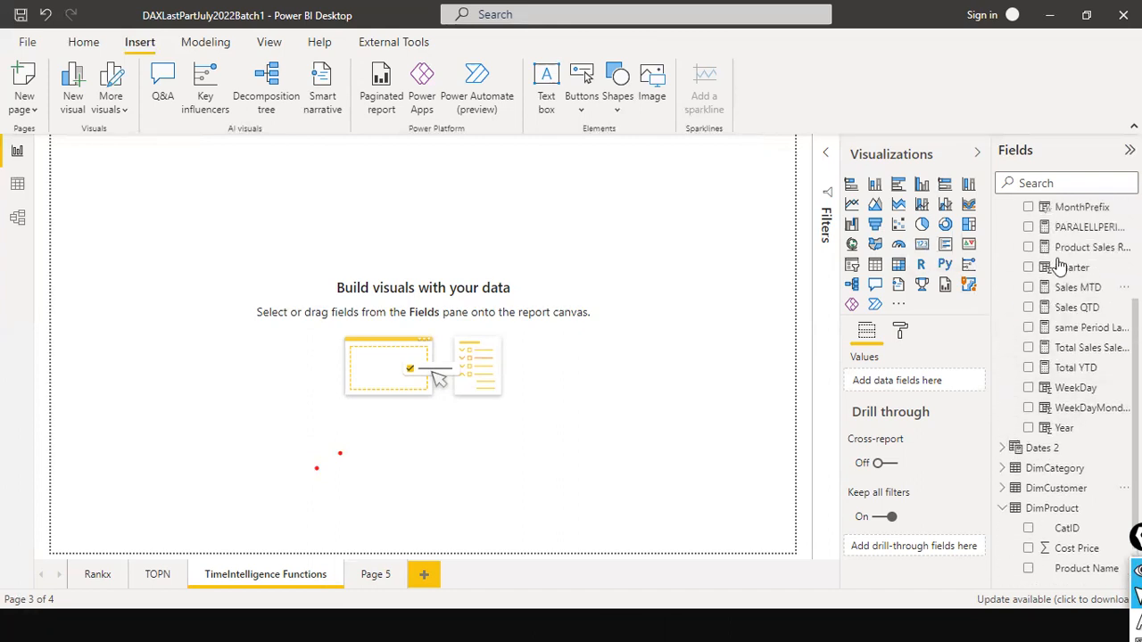
pyautogui.scroll(1, 1023, 255)
pyautogui.click(1004, 211)
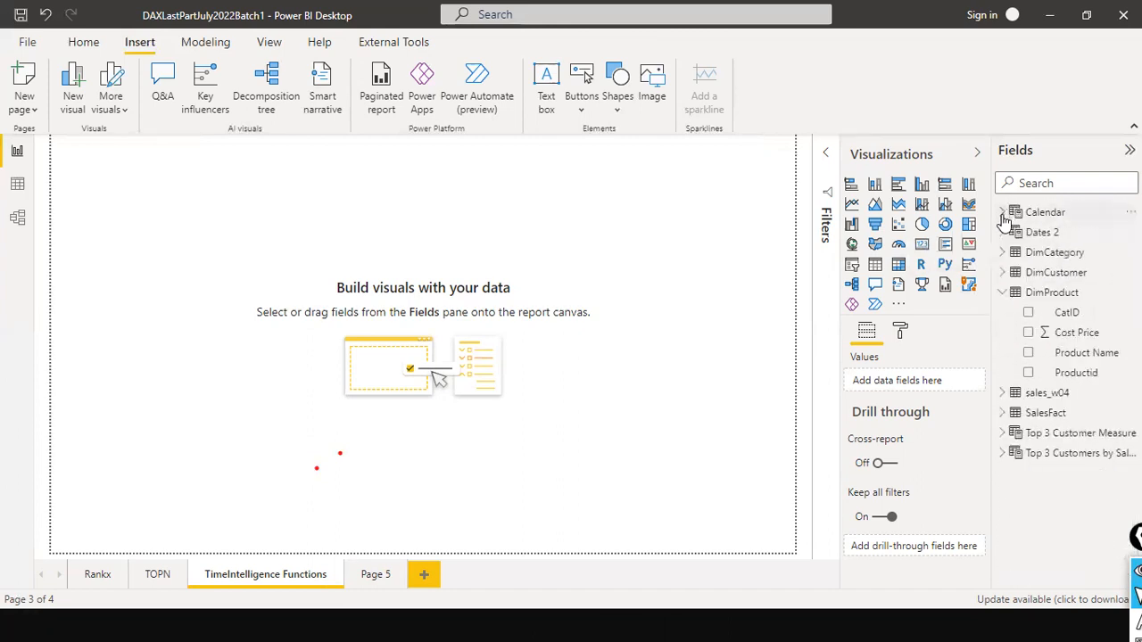
pyautogui.click(1004, 294)
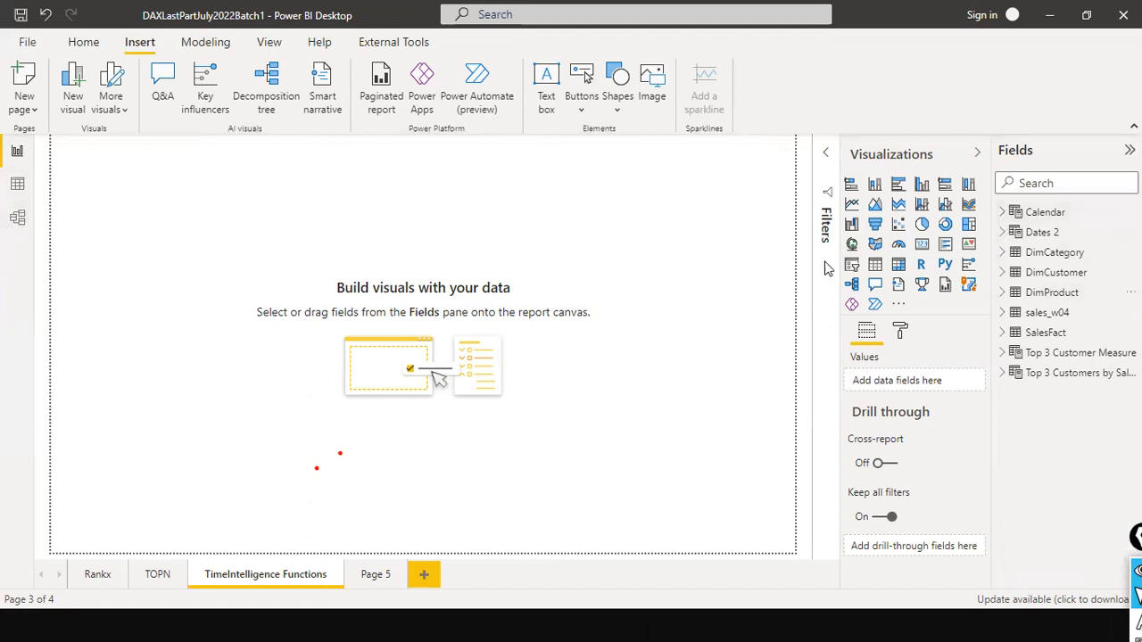
# - Open the Calendar table in the data view
pyautogui.click(1060, 219)
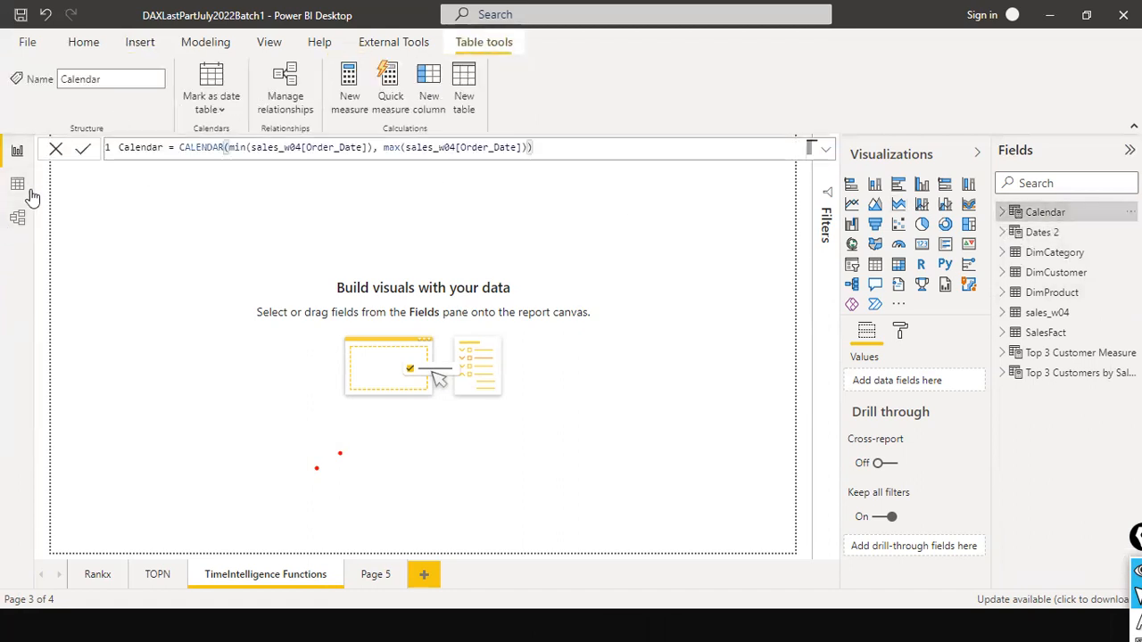
pyautogui.click(25, 188)
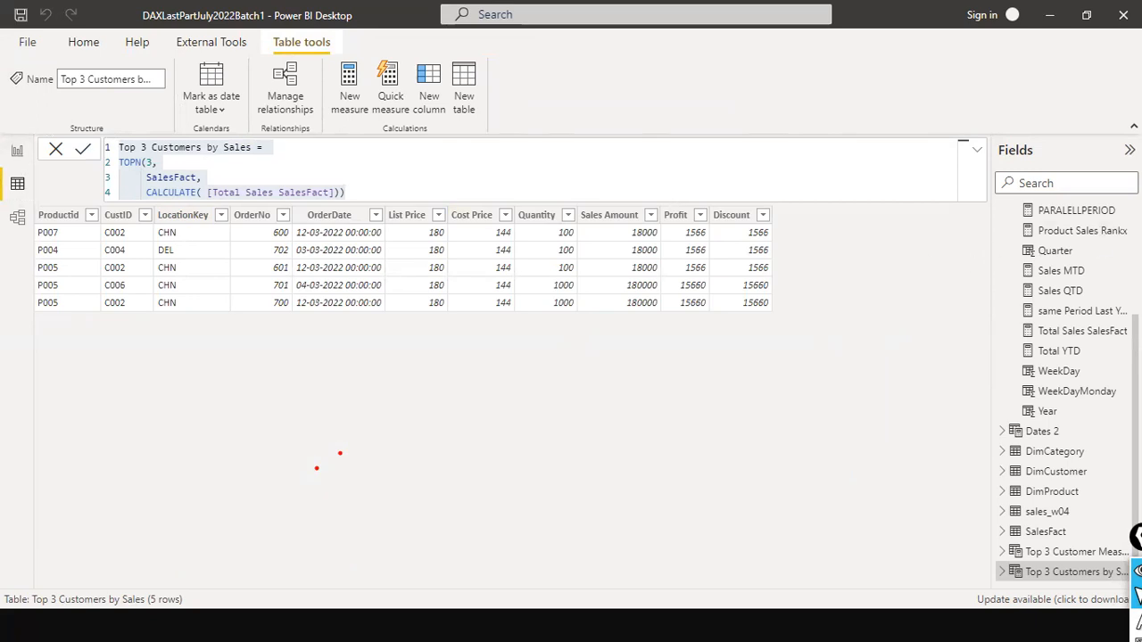
pyautogui.scroll(3, 1066, 393)
pyautogui.click(1042, 212)
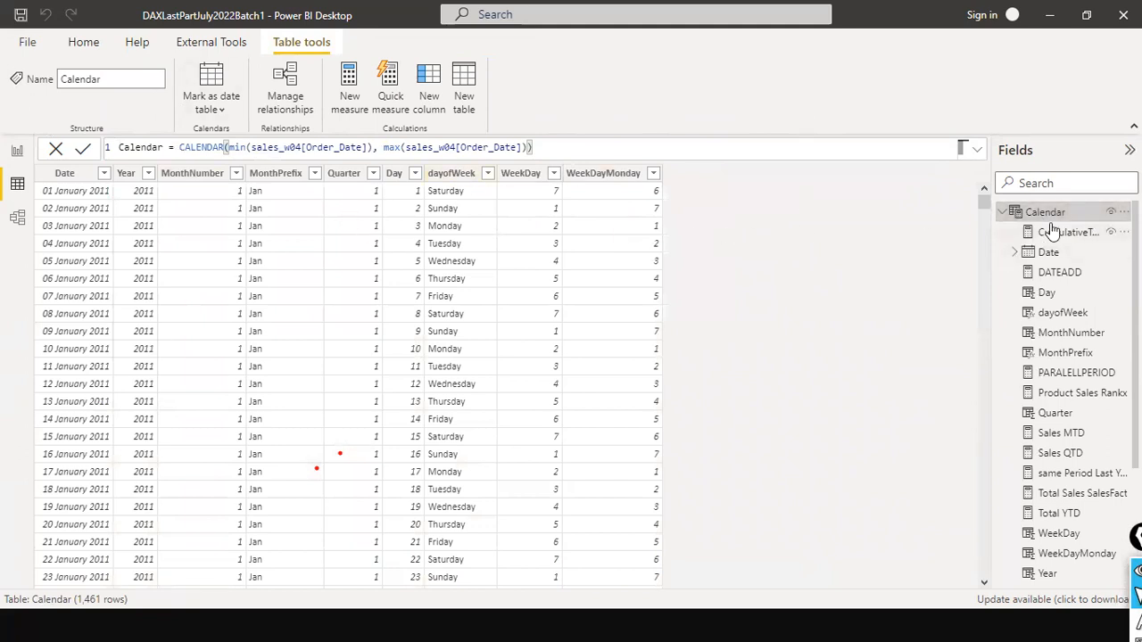
pyautogui.click(165, 147)
pyautogui.doubleClick(156, 147)
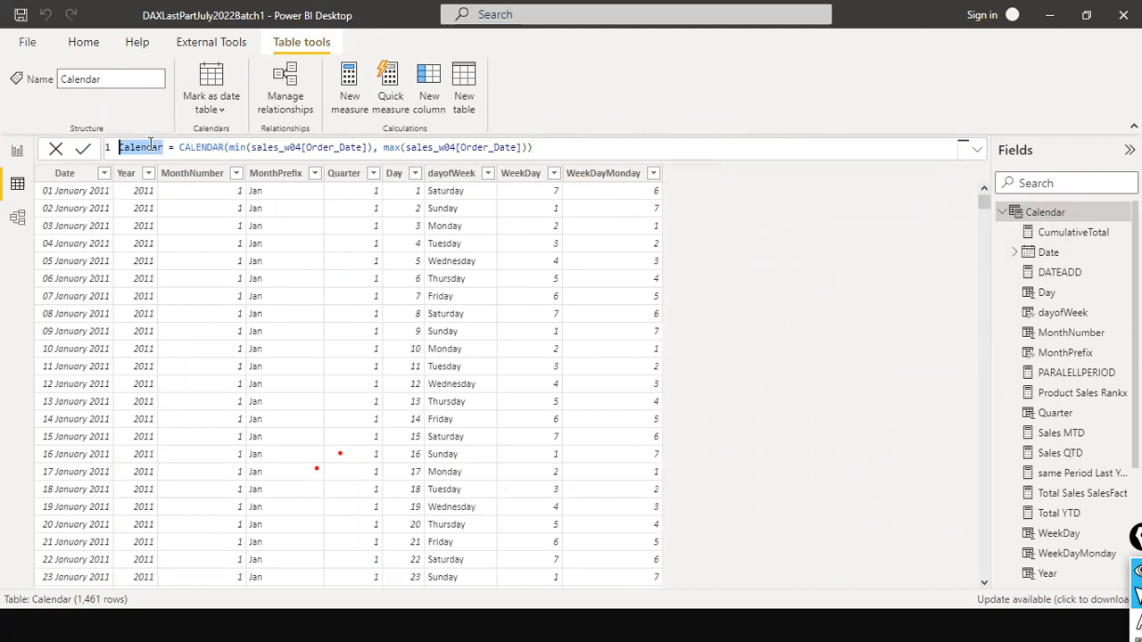
pyautogui.write('DimDate')
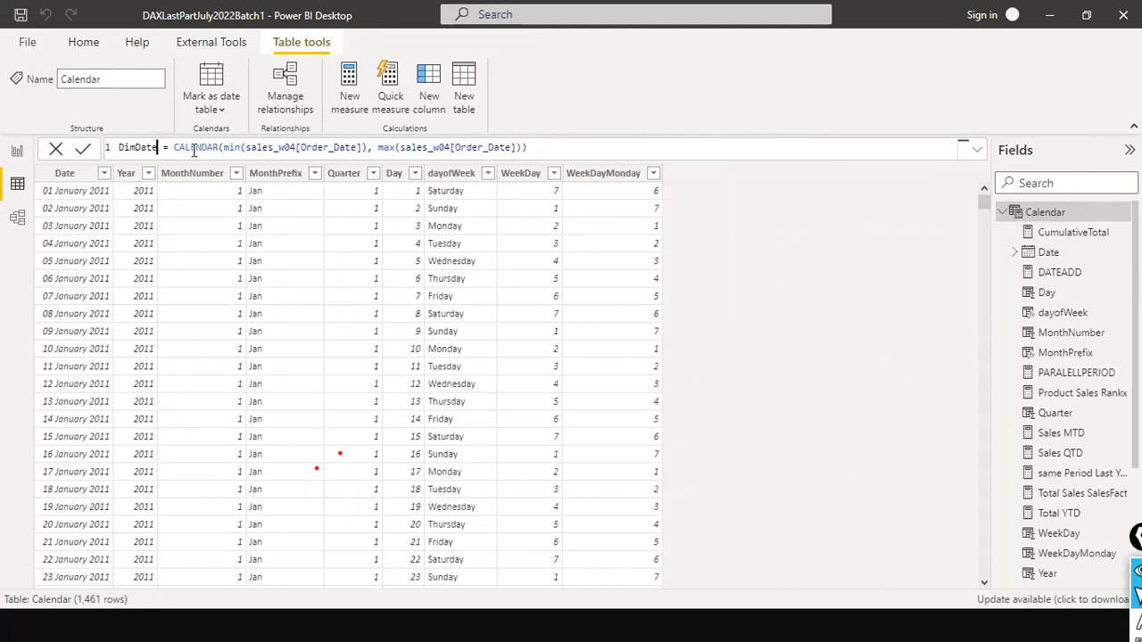
pyautogui.hotkey('shift', 'Home')
pyautogui.write('Calendar')
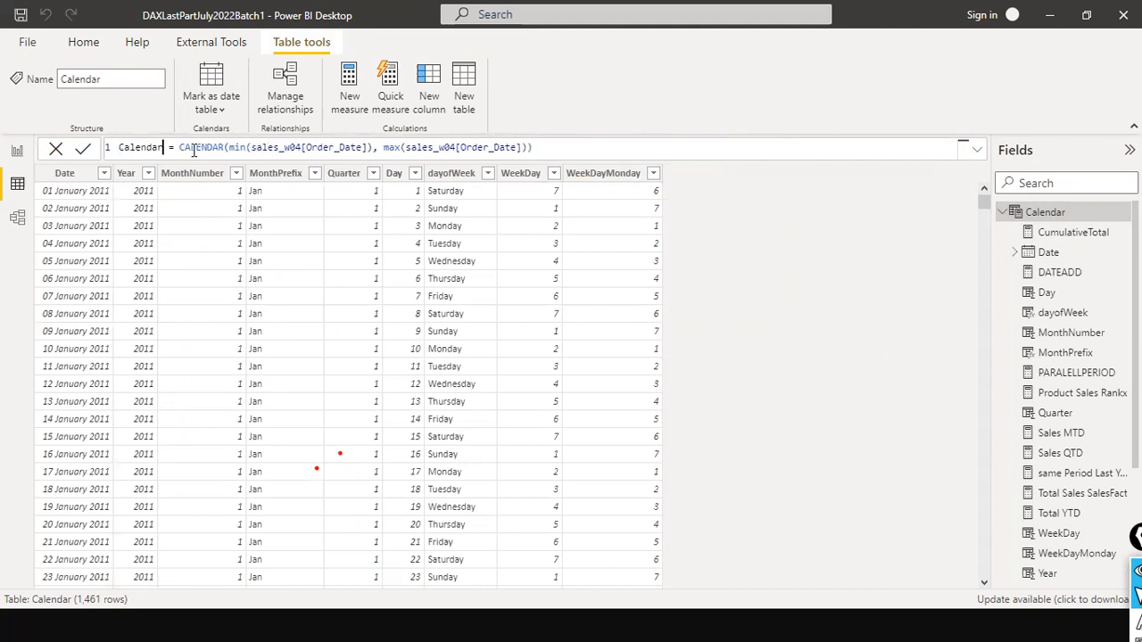
# - Examine the Calendar table's CALENDAR formula, including its min and max arguments on sales_w04[Order_Date], alongside the date rows
pyautogui.click(229, 149)
pyautogui.click(285, 148)
pyautogui.click(403, 148)
pyautogui.click(279, 148)
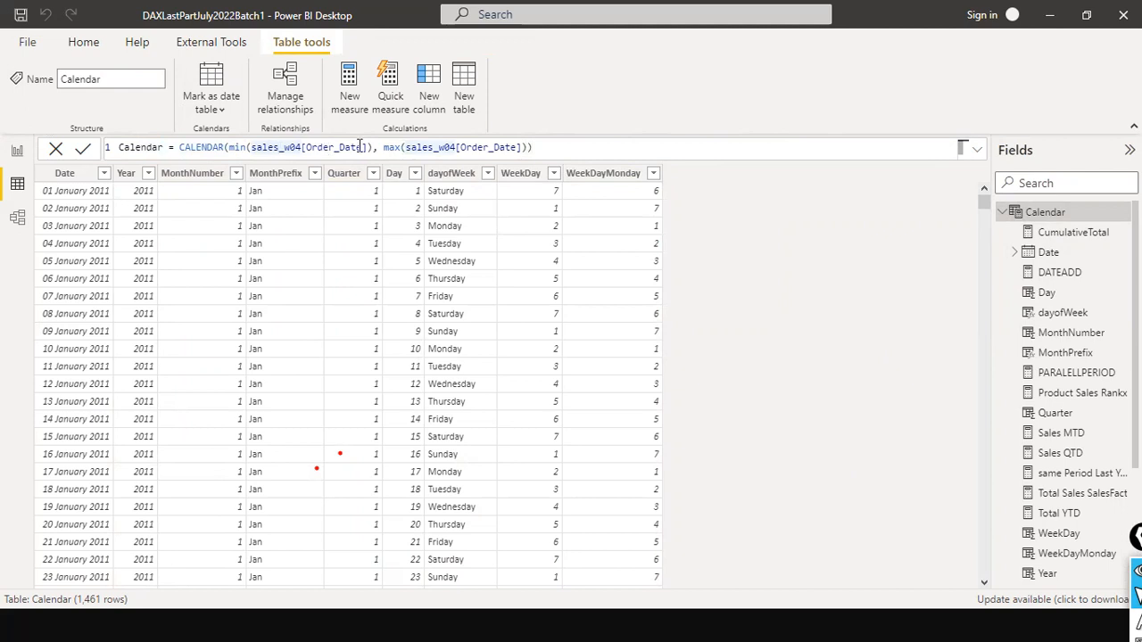
pyautogui.click(314, 147)
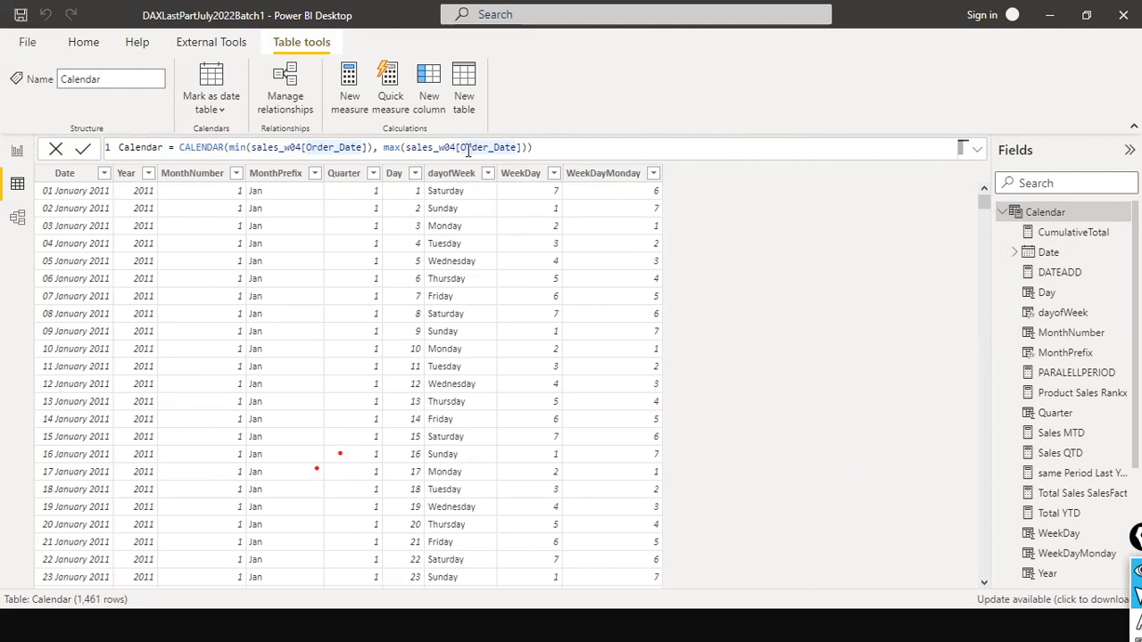
pyautogui.scroll(-10, 78, 314)
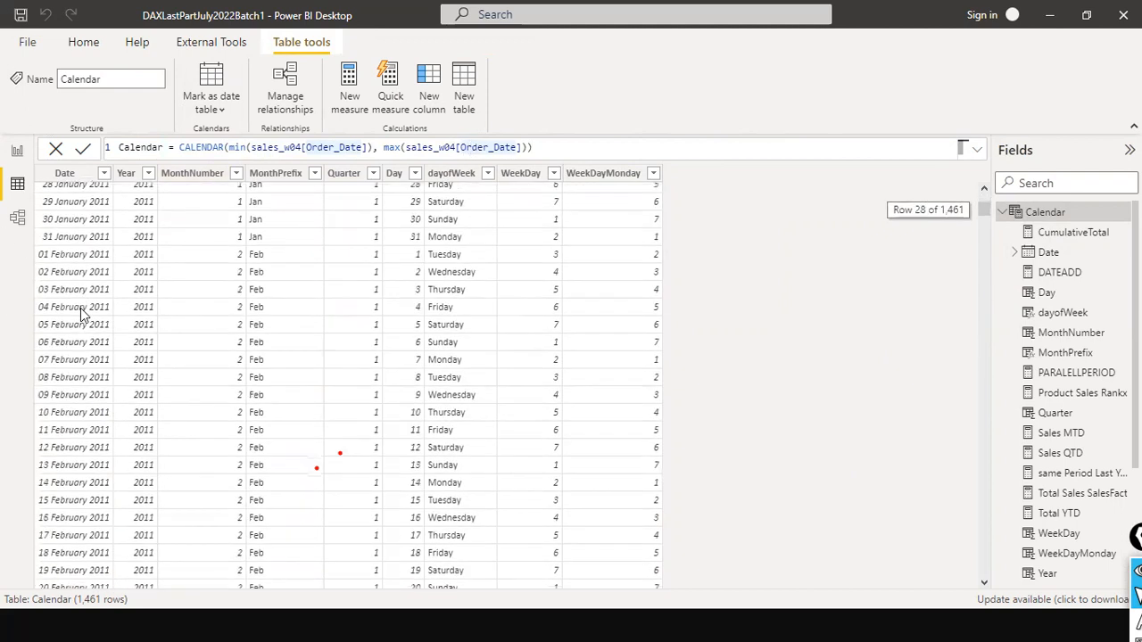
pyautogui.scroll(10, 78, 313)
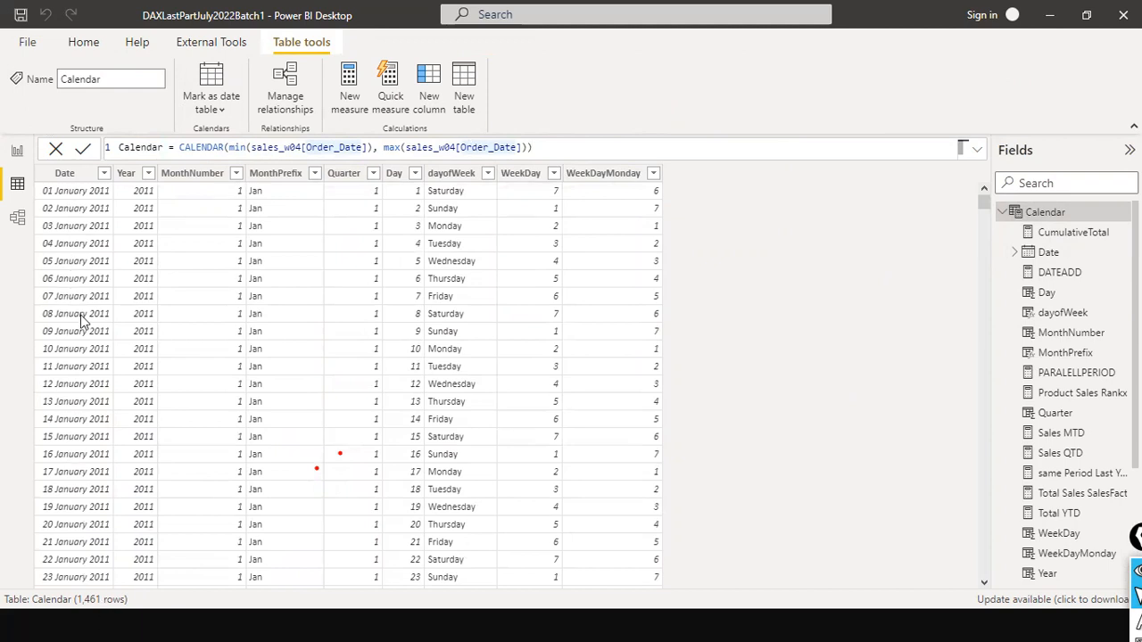
pyautogui.scroll(-5, 67, 235)
pyautogui.scroll(5, 67, 236)
pyautogui.click(489, 148)
pyautogui.click(353, 148)
pyautogui.click(516, 147)
pyautogui.click(381, 147)
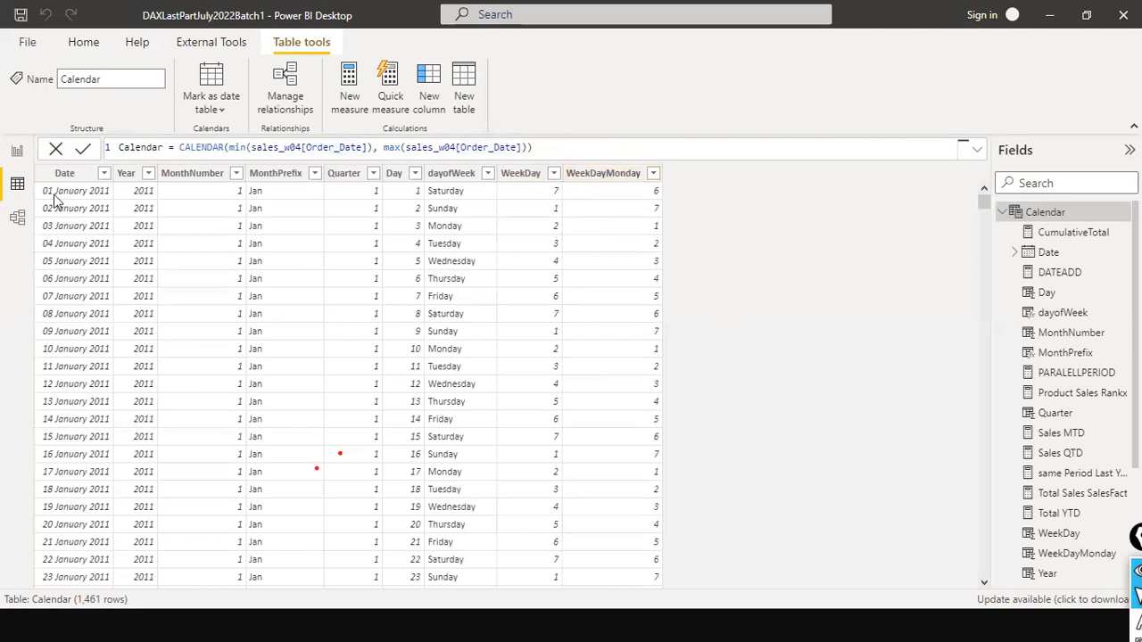
# - Review the sequence of daily rows in the Calendar table against the minimum and maximum order dates in its formula
pyautogui.scroll(-10, 382, 276)
pyautogui.scroll(12, 384, 279)
pyautogui.scroll(-6, 472, 277)
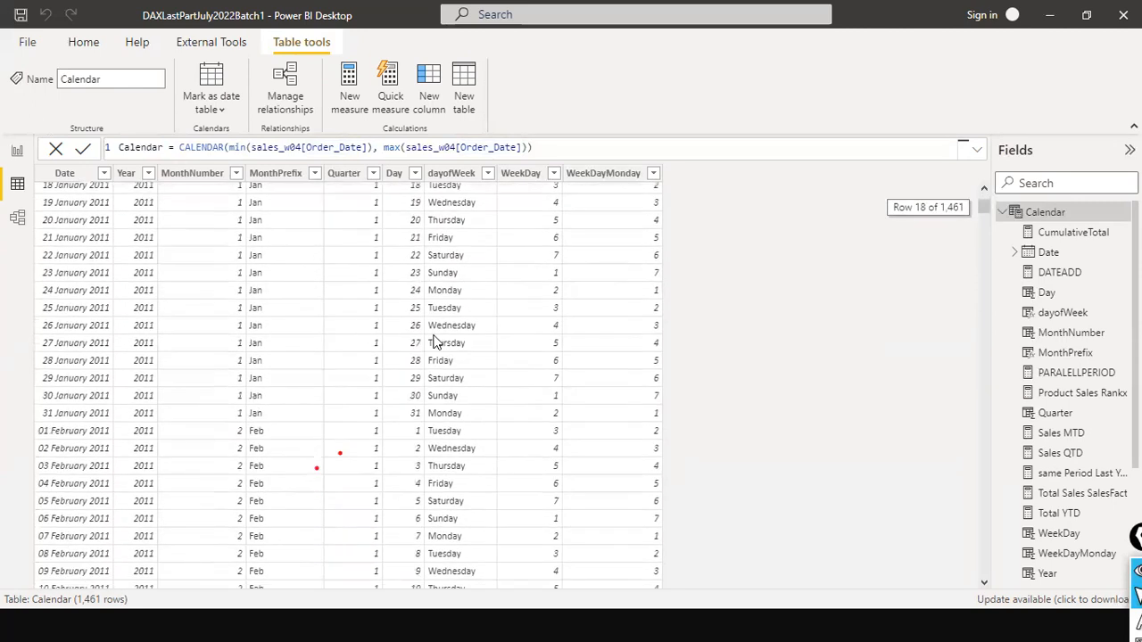
pyautogui.scroll(-10, 419, 294)
pyautogui.scroll(15, 418, 294)
pyautogui.click(500, 148)
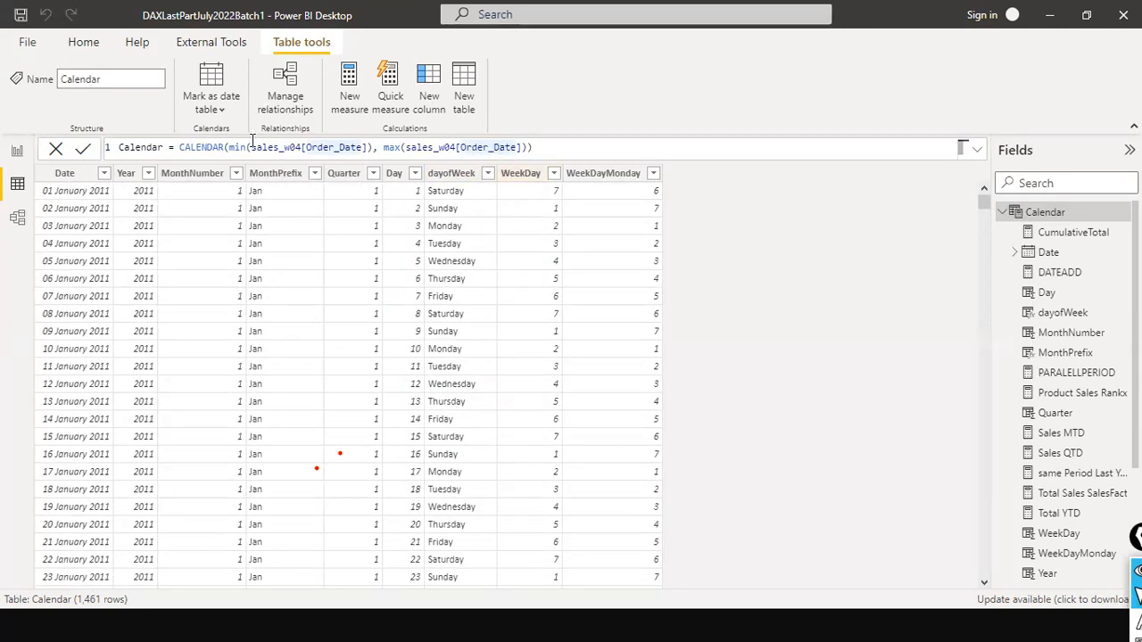
pyautogui.click(471, 147)
pyautogui.scroll(-10, 86, 245)
pyautogui.scroll(-20, 89, 254)
pyautogui.scroll(-15, 93, 255)
pyautogui.scroll(6, 98, 287)
pyautogui.scroll(20, 97, 286)
pyautogui.scroll(13, 97, 286)
# - Return briefly to the report page and reopen the Calendar table's data to recheck its formula
pyautogui.click(17, 151)
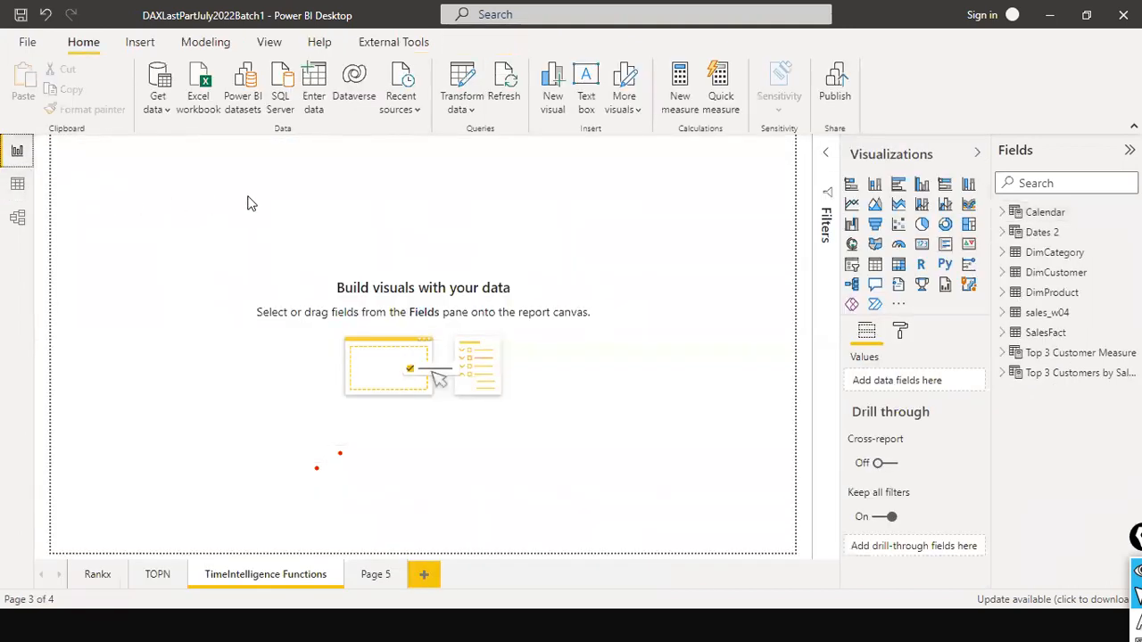
pyautogui.click(1034, 214)
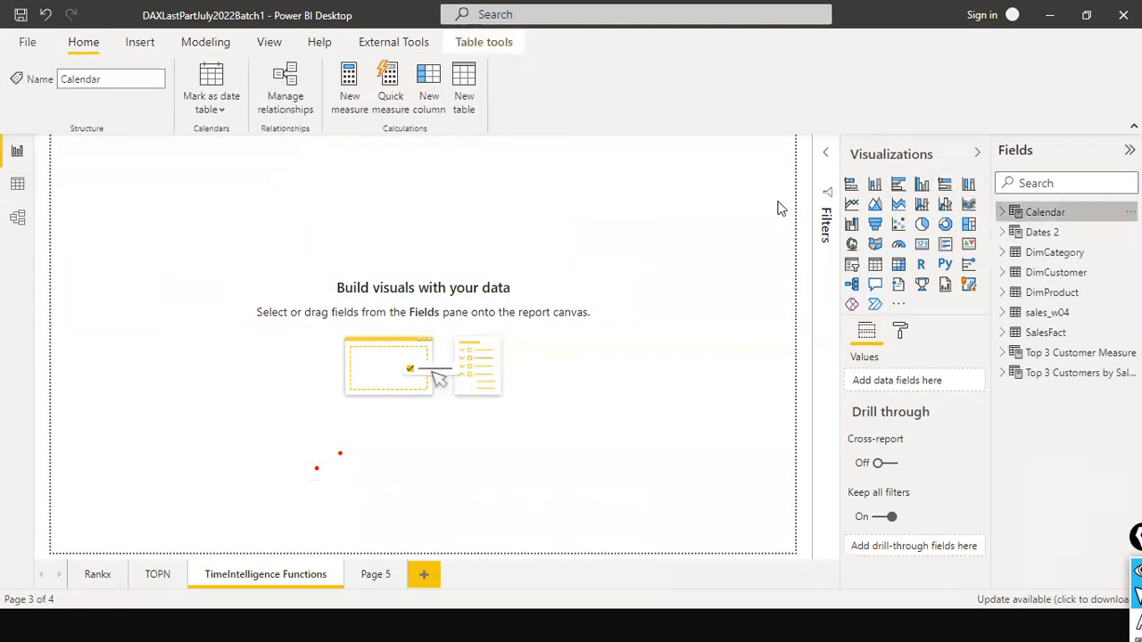
pyautogui.click(22, 184)
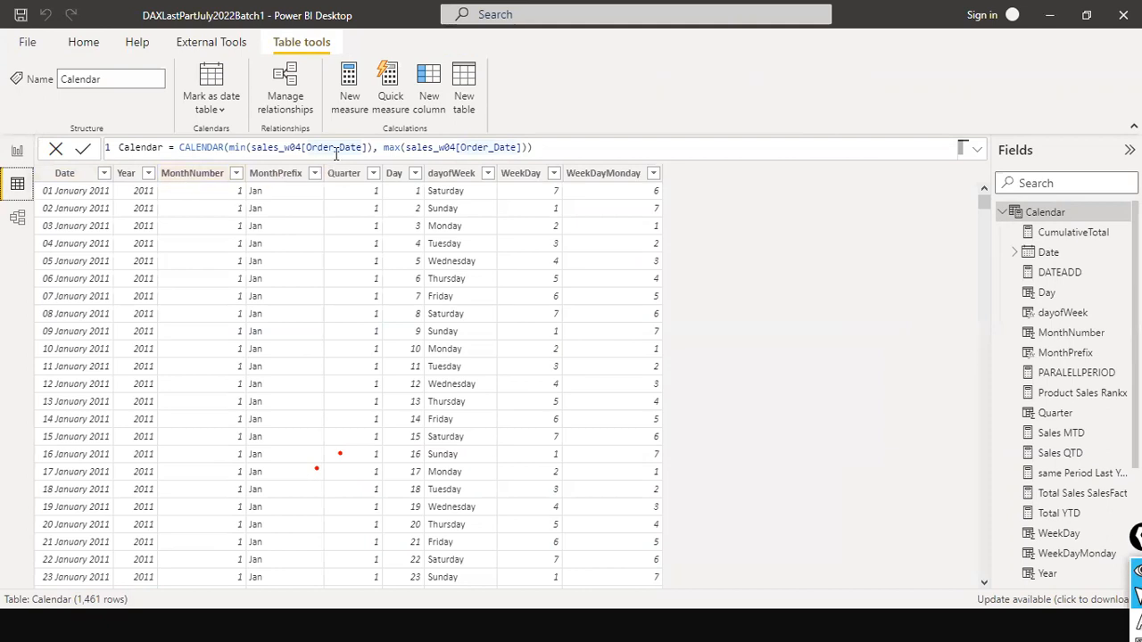
pyautogui.click(439, 147)
# - Inspect the formulas of the Year, MonthNumber and MonthPrefix columns in the Calendar table
pyautogui.click(127, 175)
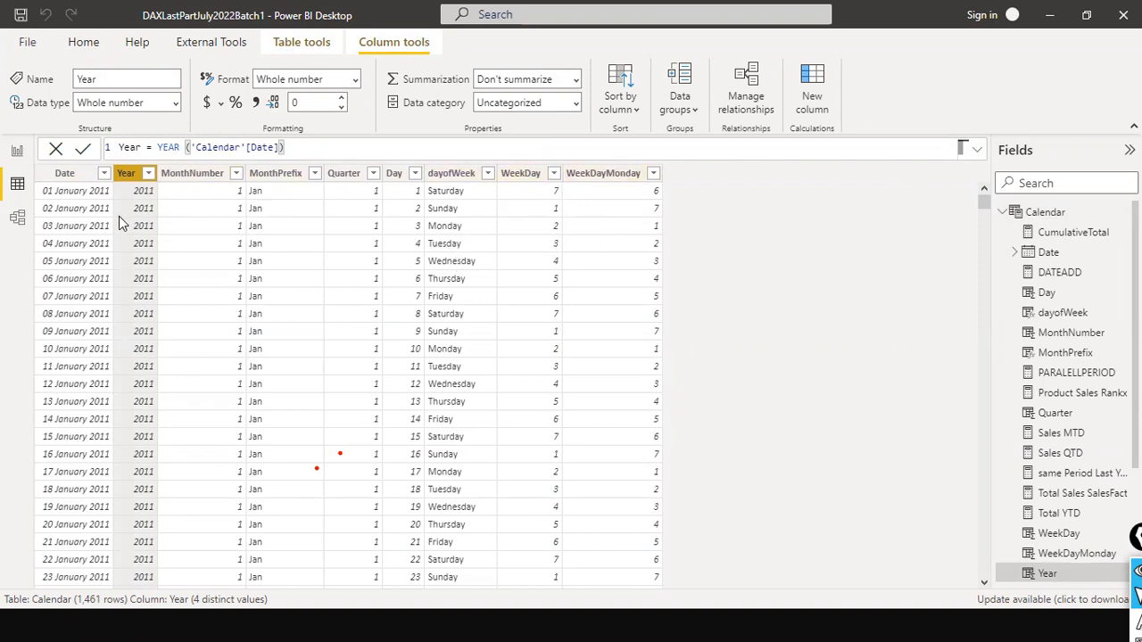
pyautogui.click(179, 149)
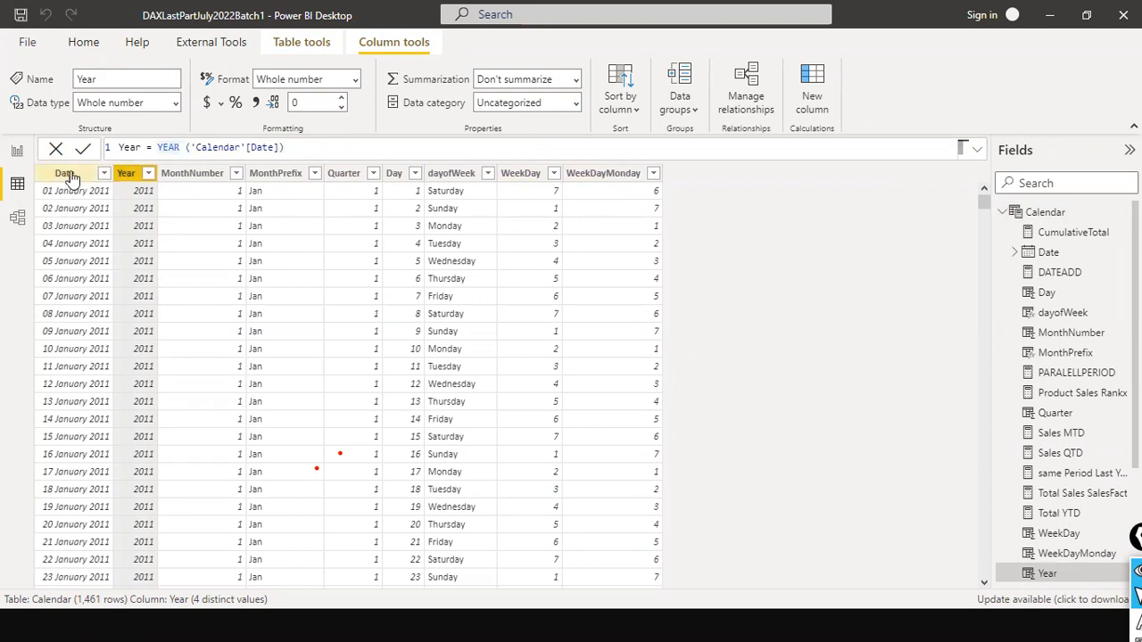
pyautogui.click(194, 180)
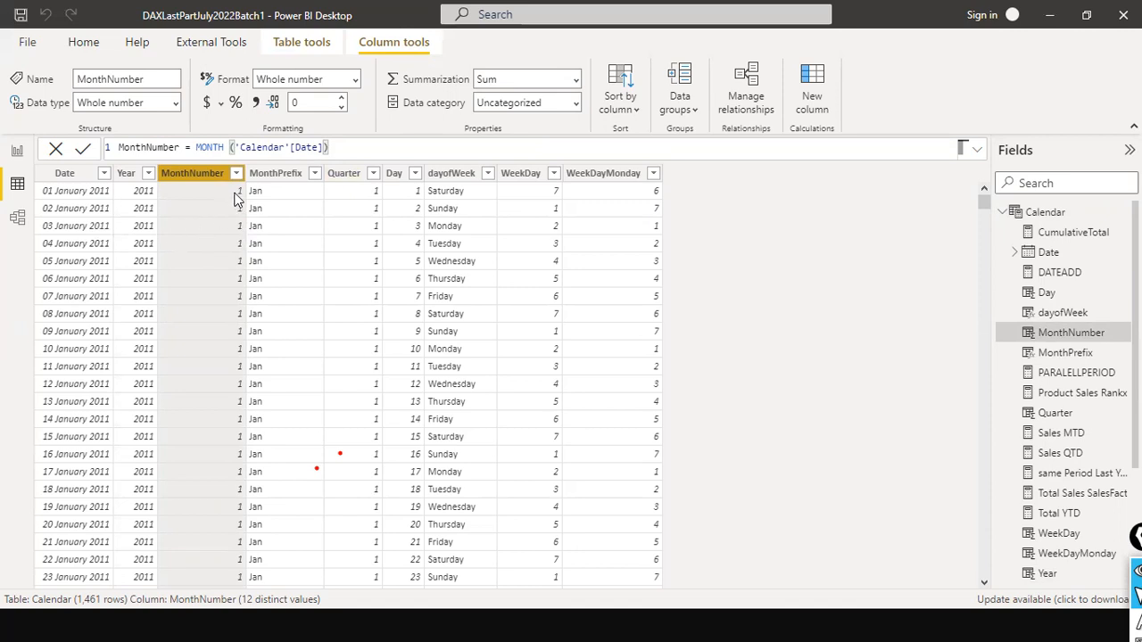
pyautogui.click(283, 173)
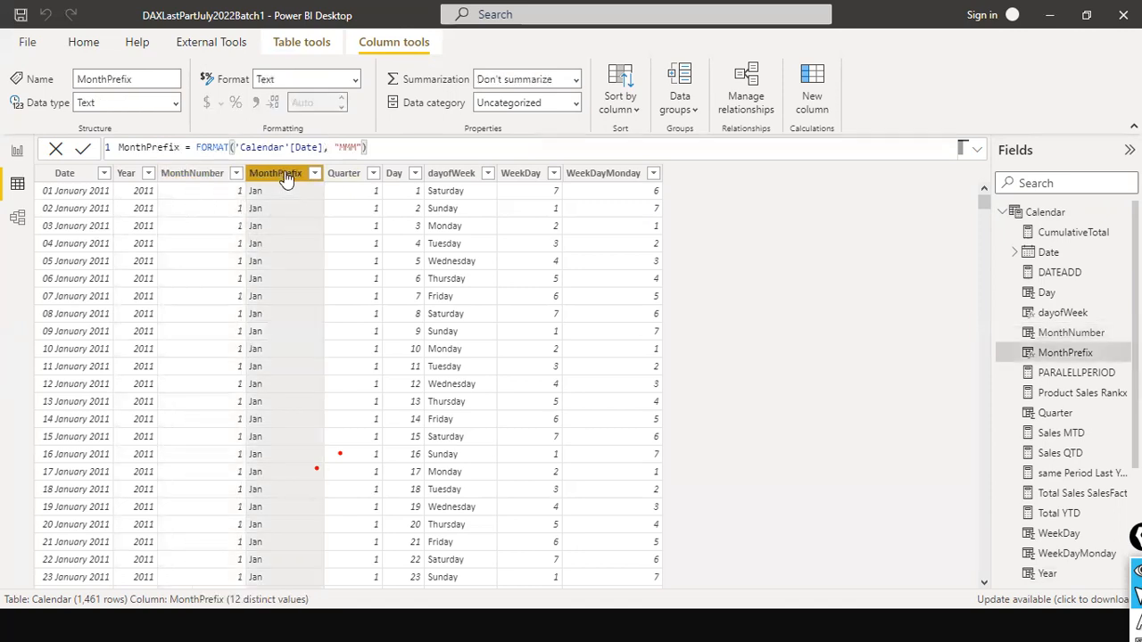
pyautogui.click(196, 147)
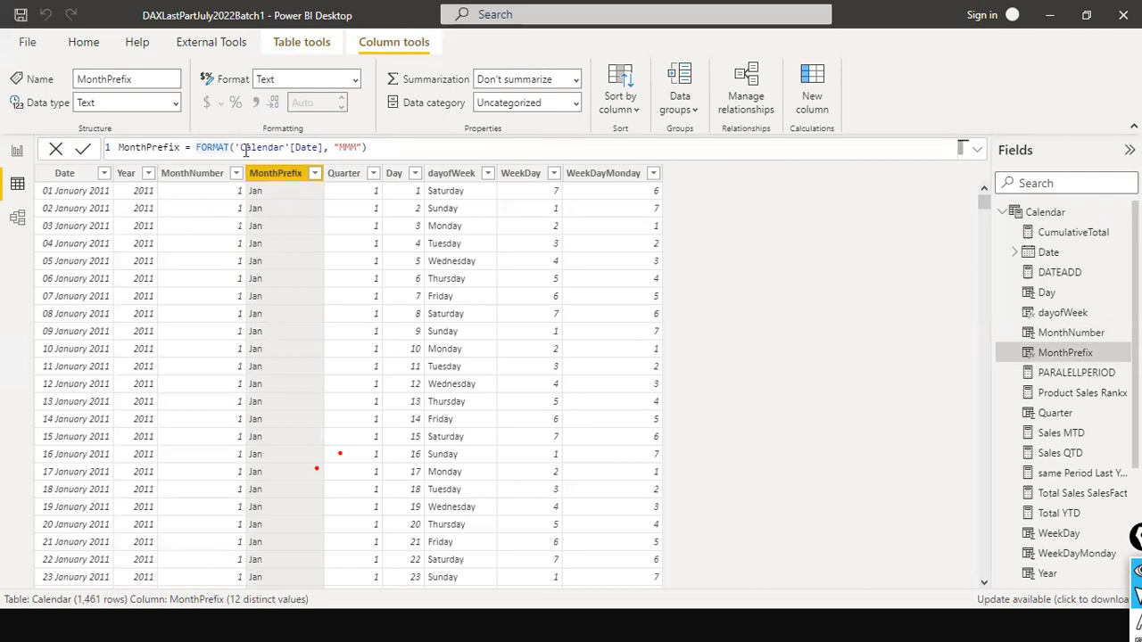
pyautogui.click(358, 147)
# - Inspect the formulas of the Quarter, Day, dayofWeek, WeekDay and WeekDayMonday columns in the Calendar table
pyautogui.click(344, 173)
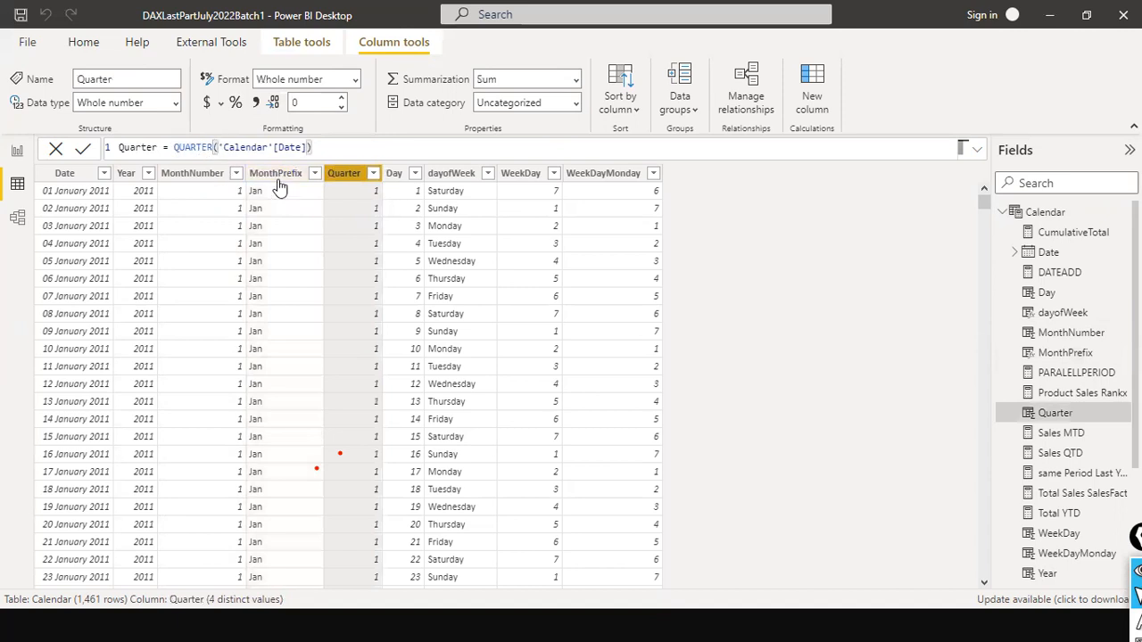
pyautogui.click(395, 174)
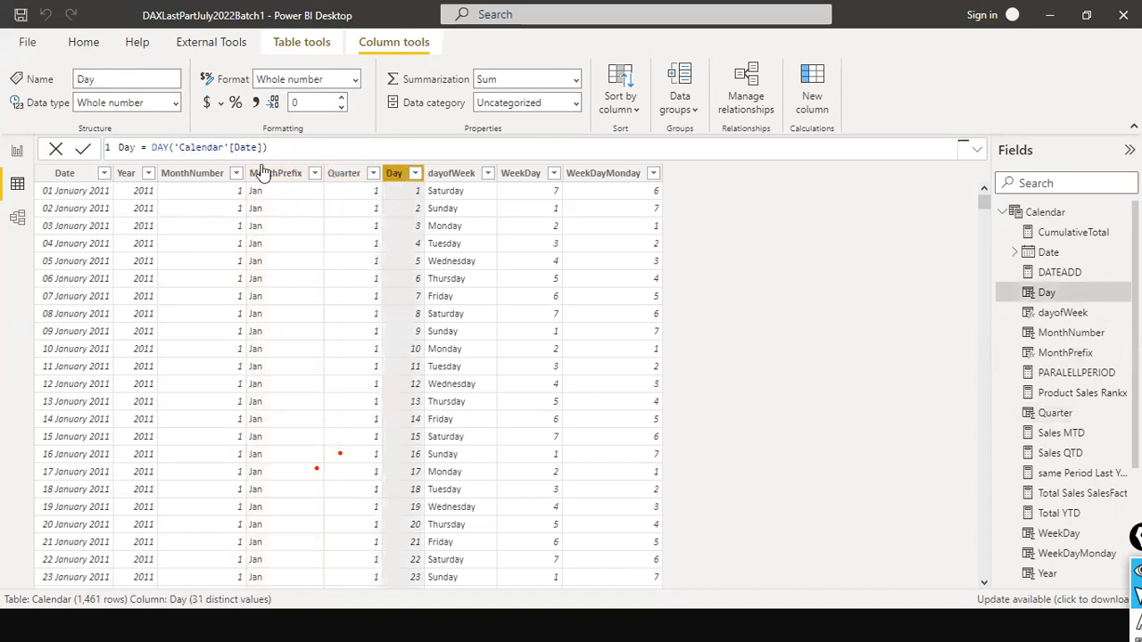
pyautogui.click(451, 173)
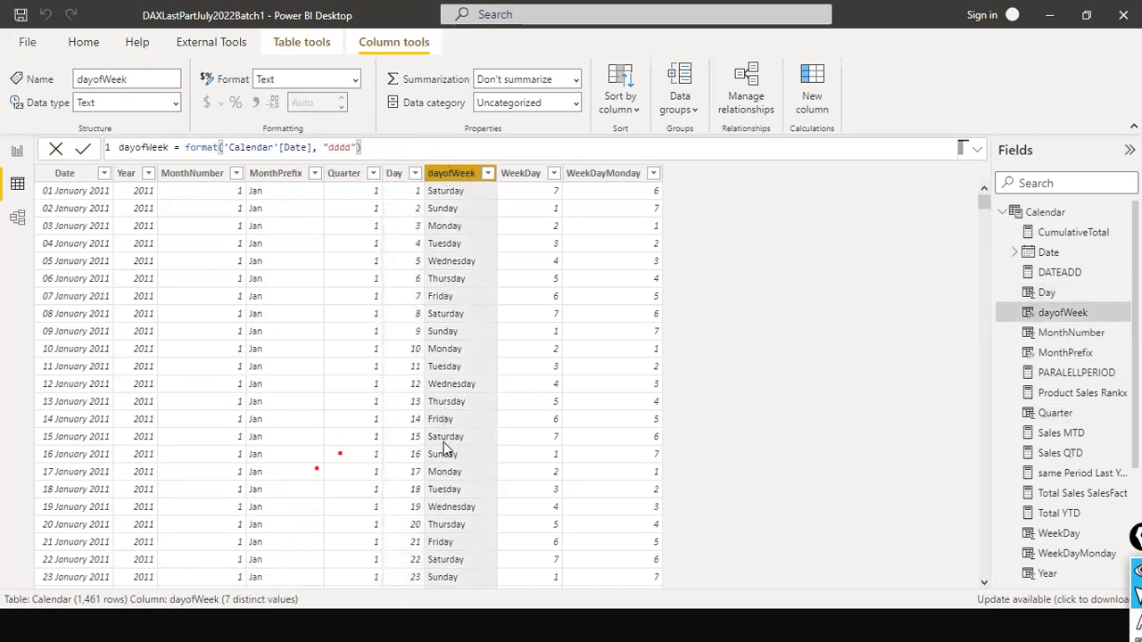
pyautogui.click(527, 173)
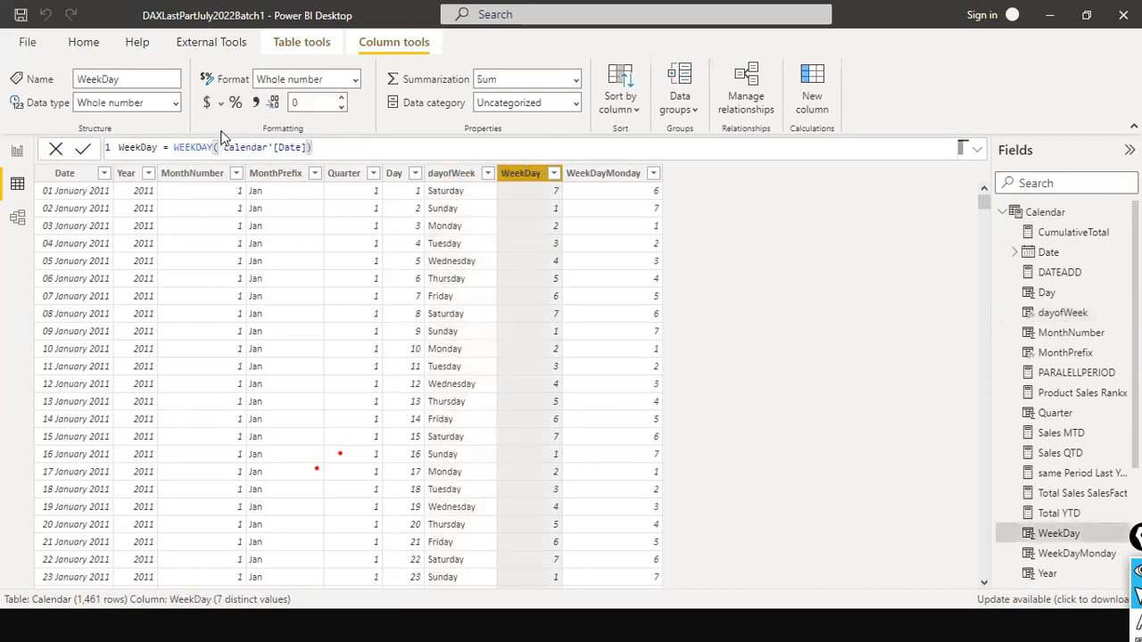
pyautogui.click(598, 175)
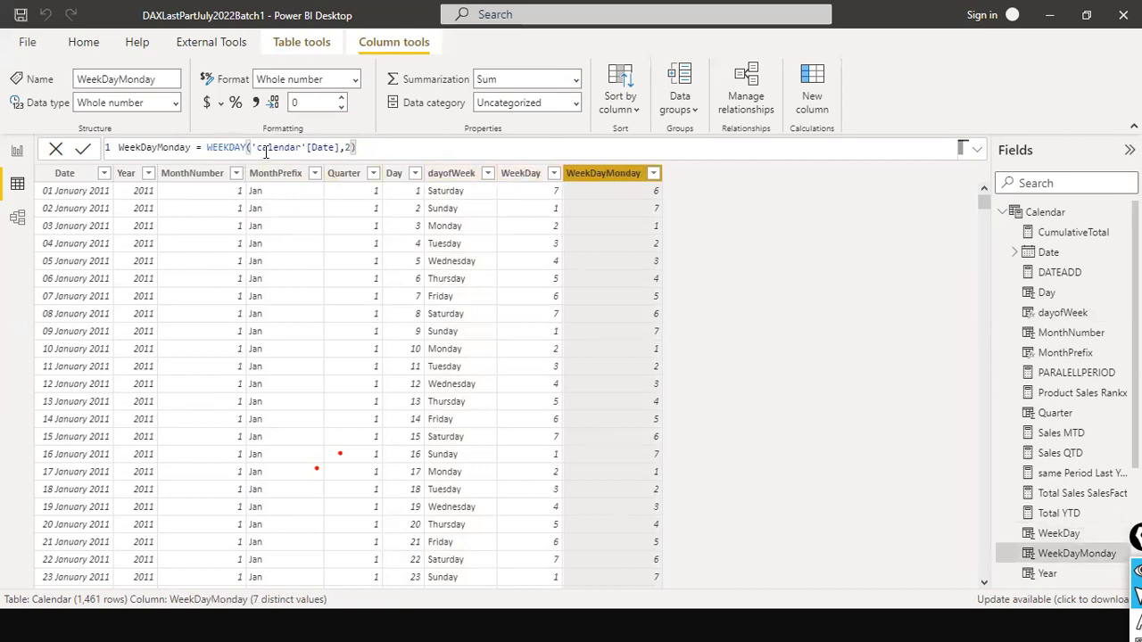
pyautogui.click(348, 145)
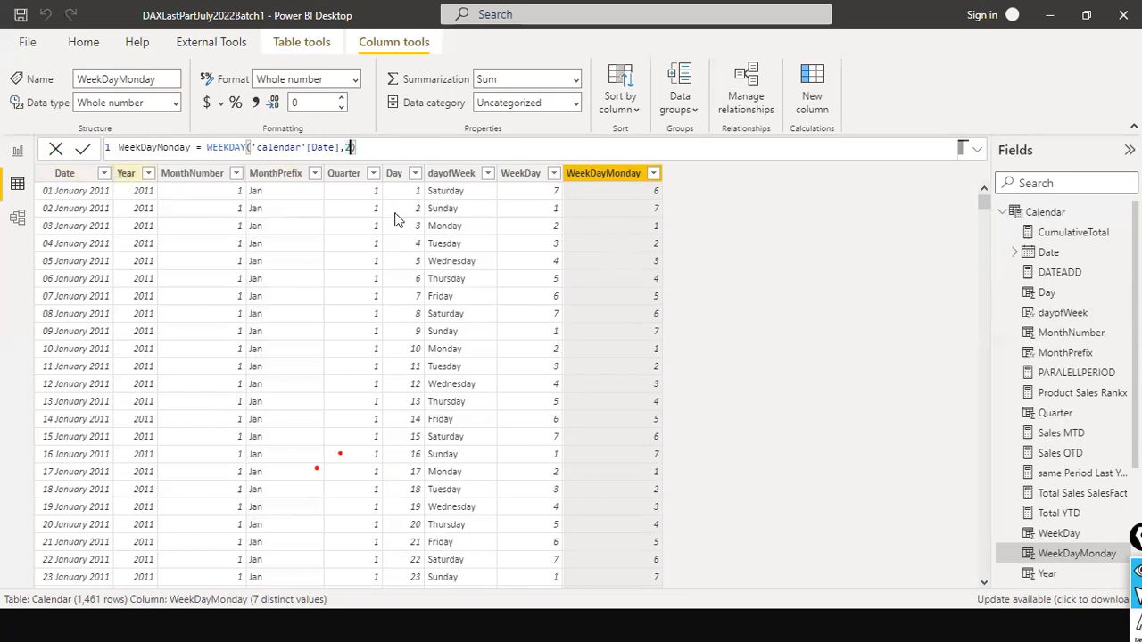
pyautogui.click(446, 174)
pyautogui.click(395, 174)
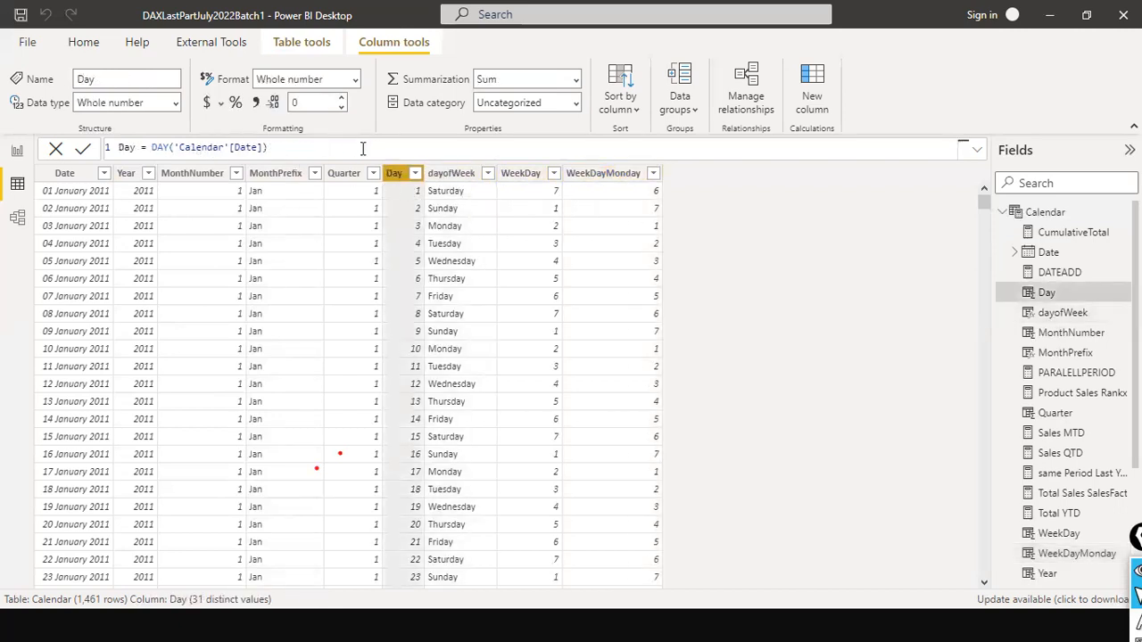
pyautogui.click(518, 174)
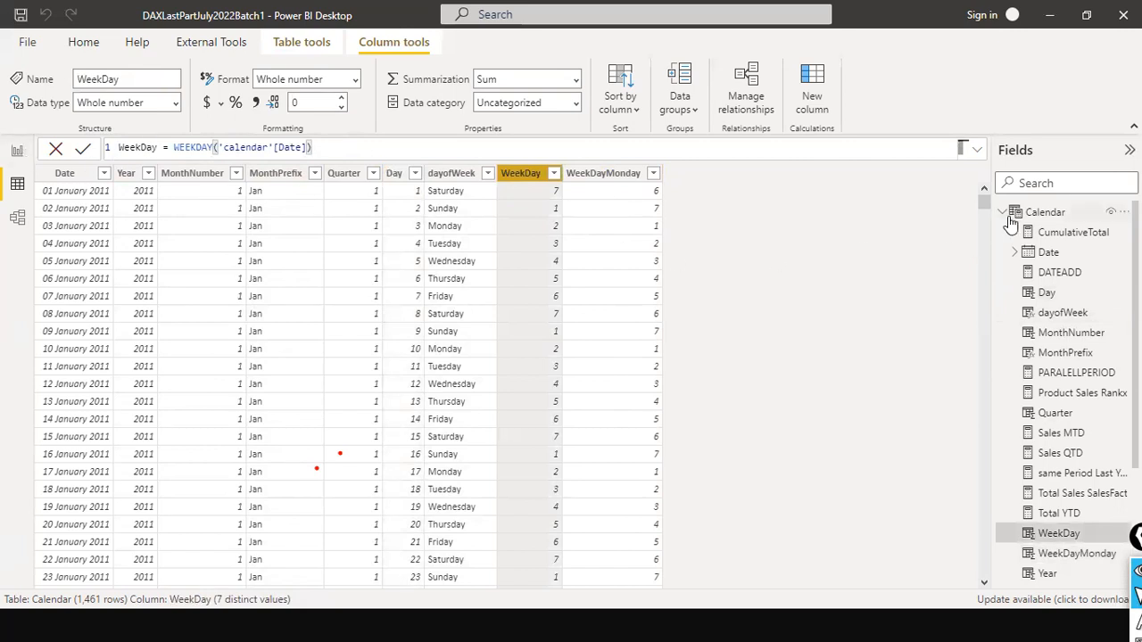
# - Add a matrix visual to the TimeIntelligence Functions report page and move it slightly inward from the page's upper-left corner
pyautogui.click(15, 152)
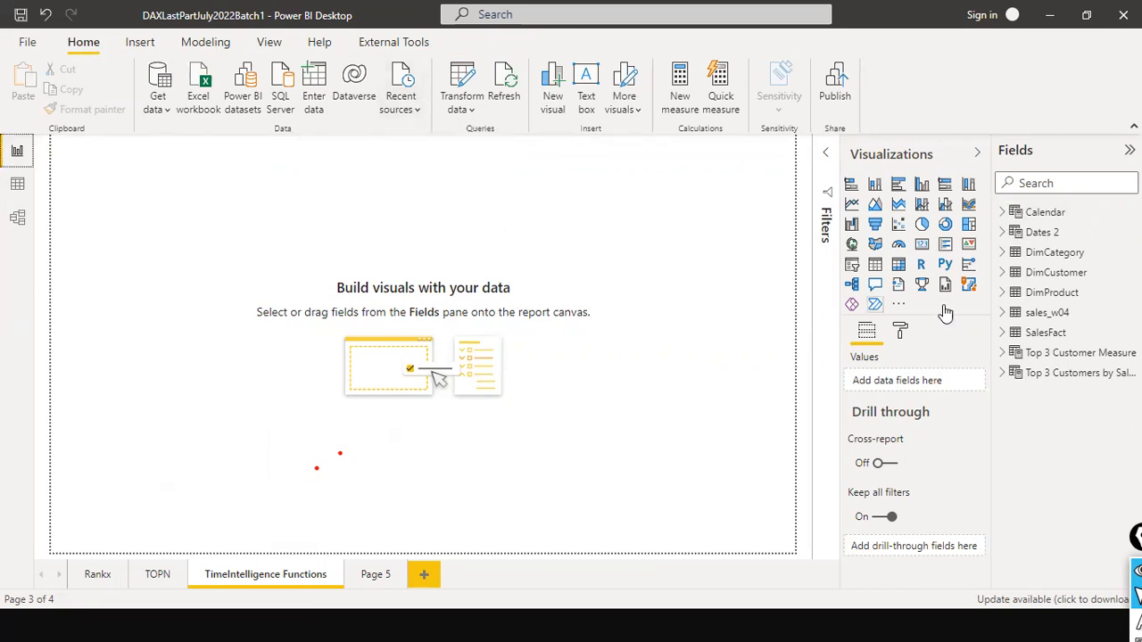
pyautogui.click(898, 265)
pyautogui.moveTo(143, 159); pyautogui.dragTo(183, 236)
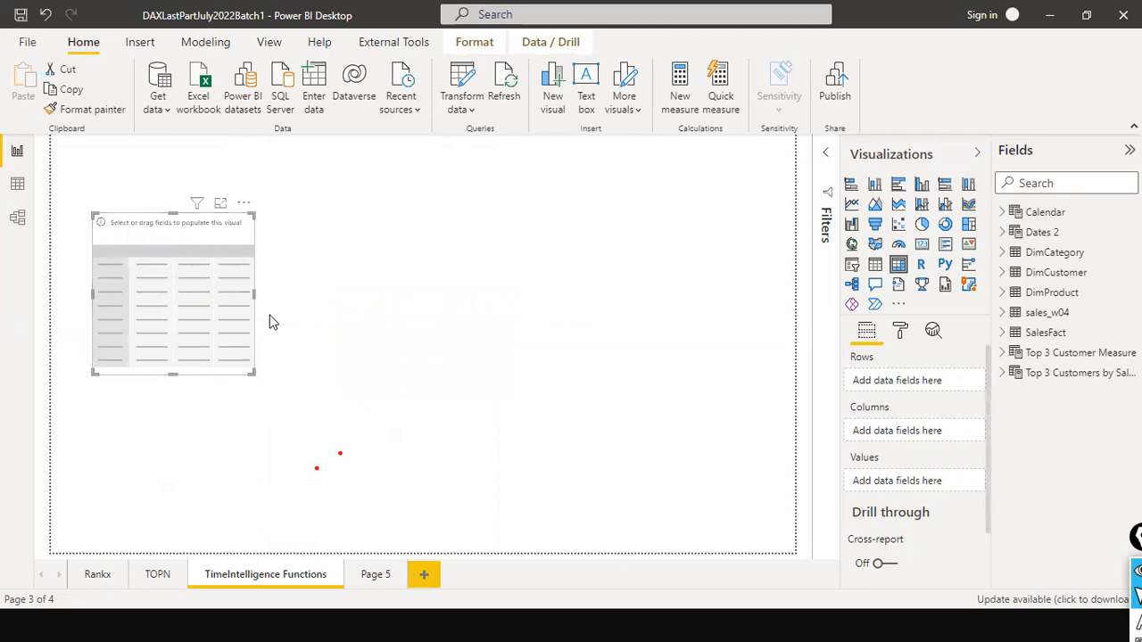
# - Add Month from the Calendar table's Date hierarchy to the matrix rows and widen the matrix
pyautogui.click(1004, 217)
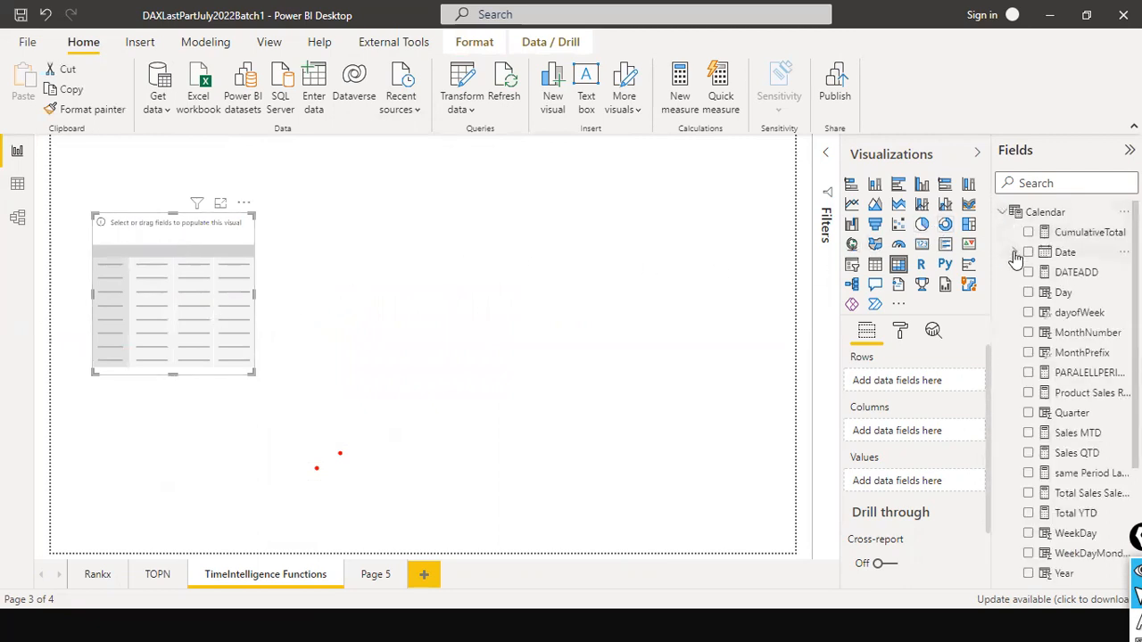
pyautogui.click(1014, 253)
pyautogui.click(1027, 272)
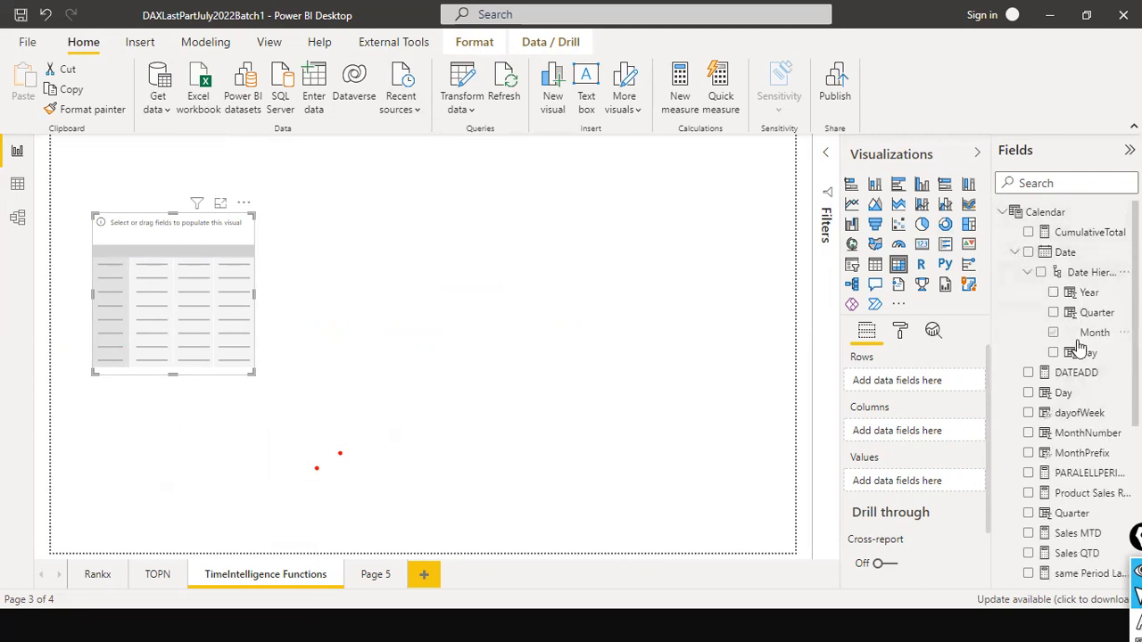
pyautogui.moveTo(1089, 334); pyautogui.dragTo(189, 266)
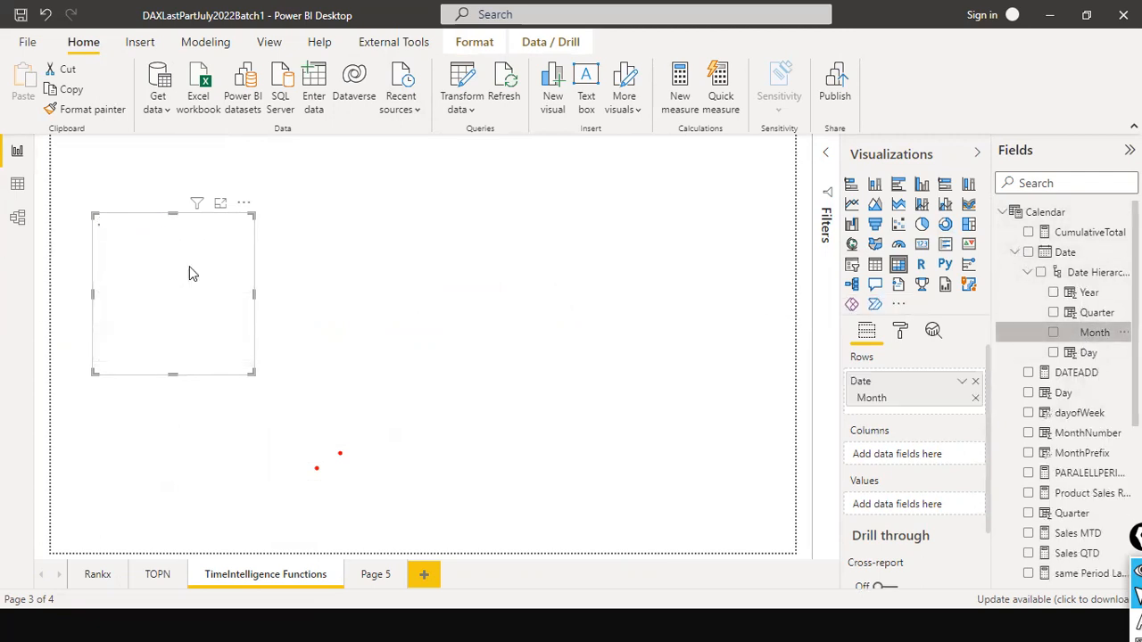
pyautogui.moveTo(268, 300); pyautogui.dragTo(315, 296)
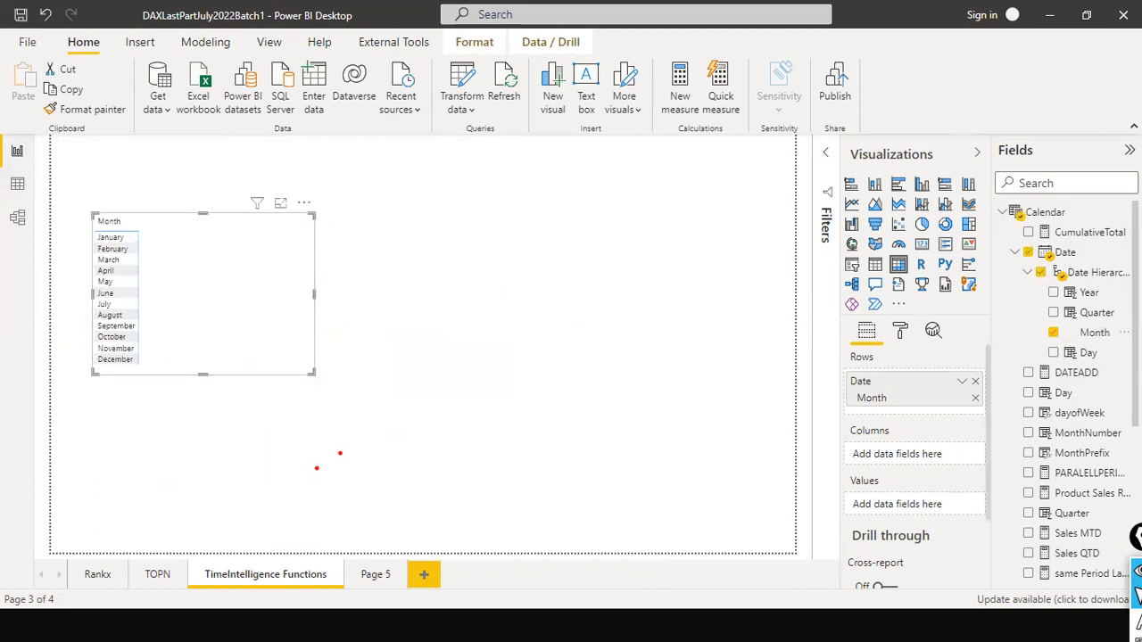
pyautogui.scroll(-3, 1066, 393)
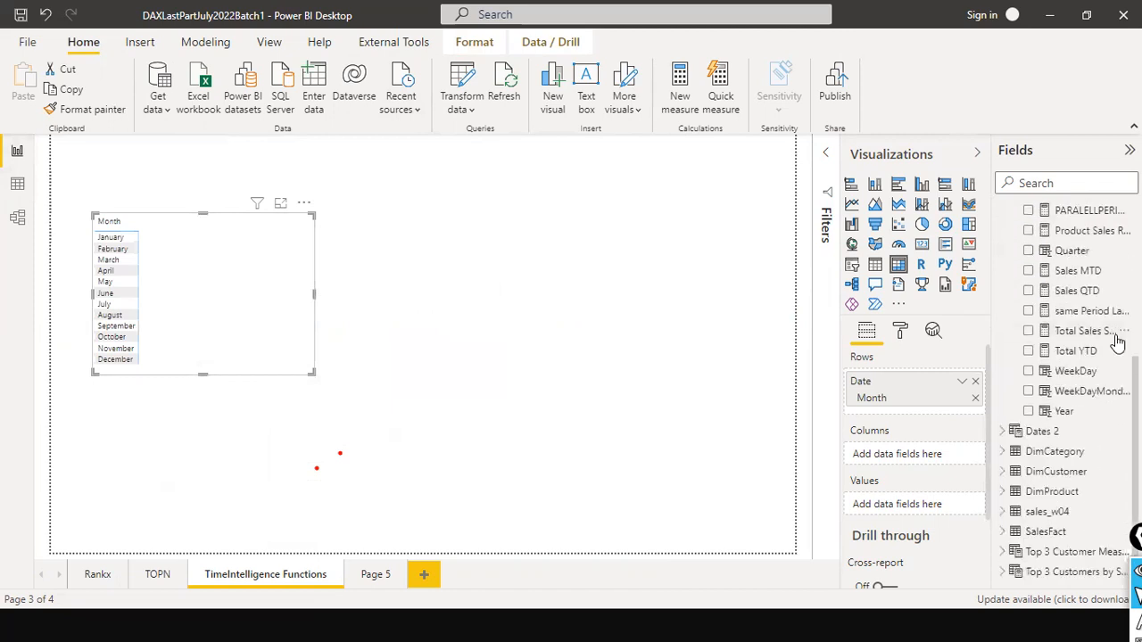
# - Add the Sales field from the sales_w04 table to the matrix values
pyautogui.click(1001, 511)
pyautogui.scroll(-5, 1102, 504)
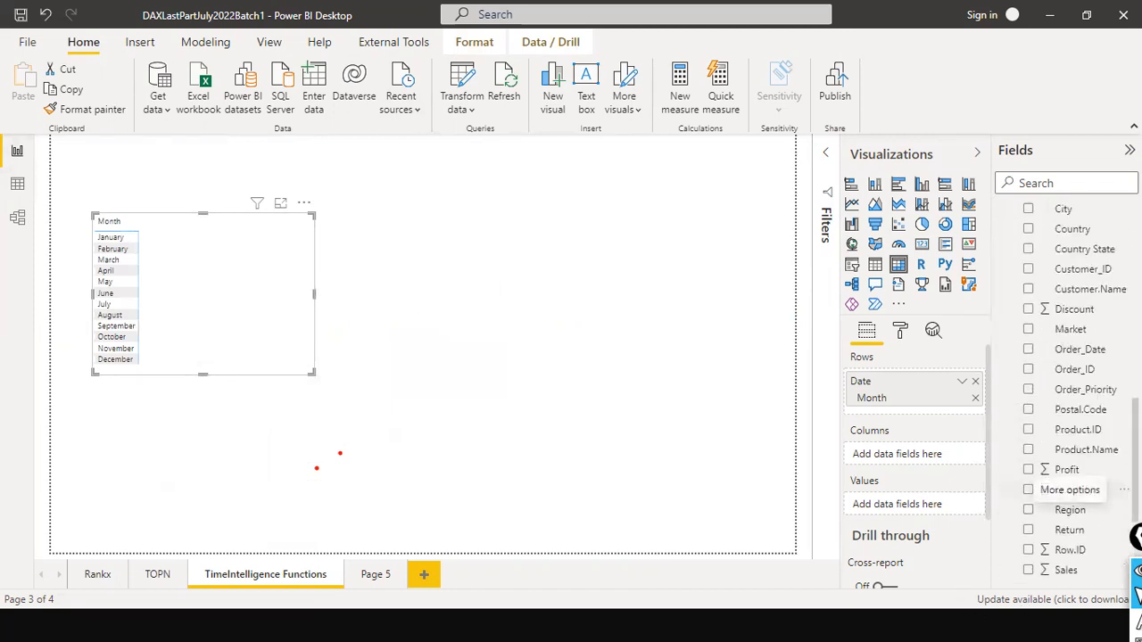
pyautogui.scroll(-1, 1097, 535)
pyautogui.moveTo(1066, 456); pyautogui.dragTo(224, 244)
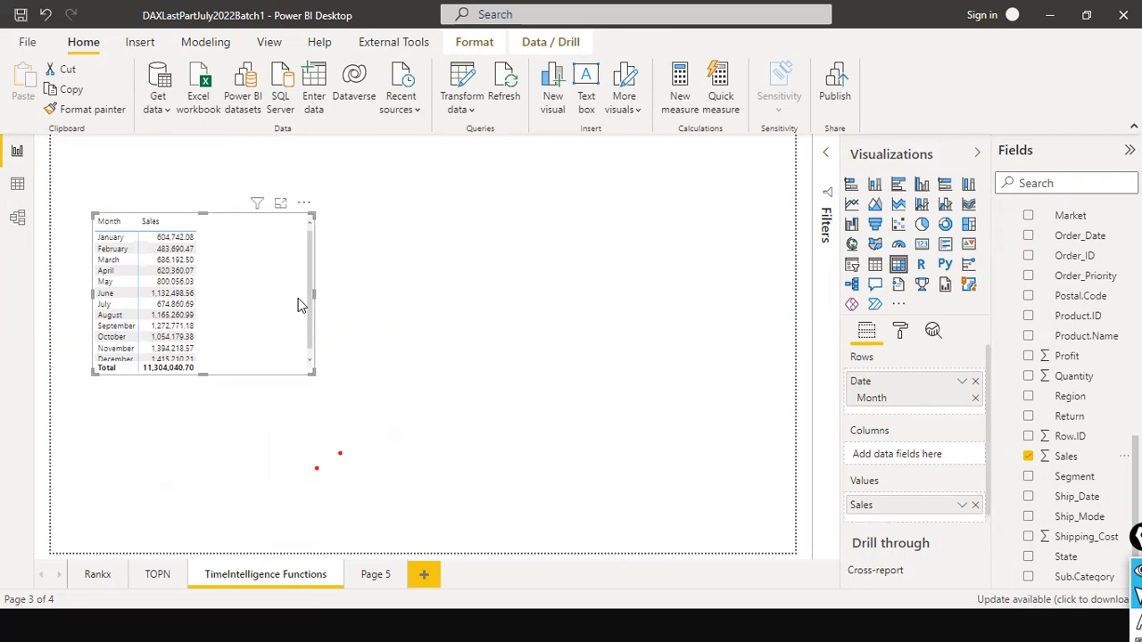
# - Add Day from the Calendar table's Date hierarchy below Month in the matrix rows, and make the matrix wider and taller
pyautogui.scroll(5, 1099, 259)
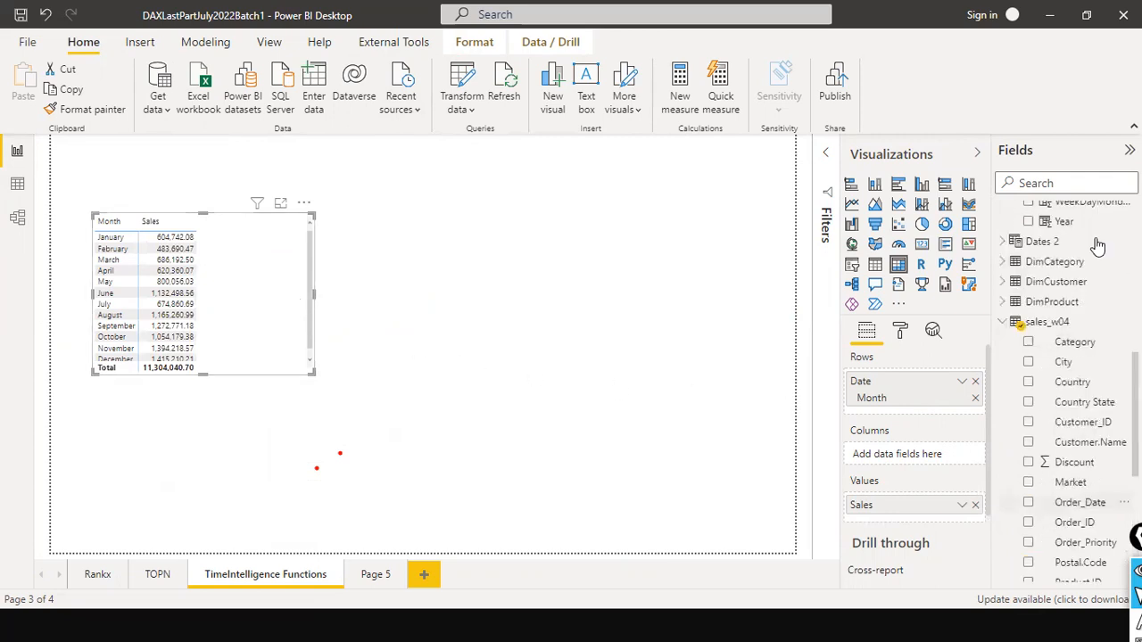
pyautogui.scroll(8, 1103, 287)
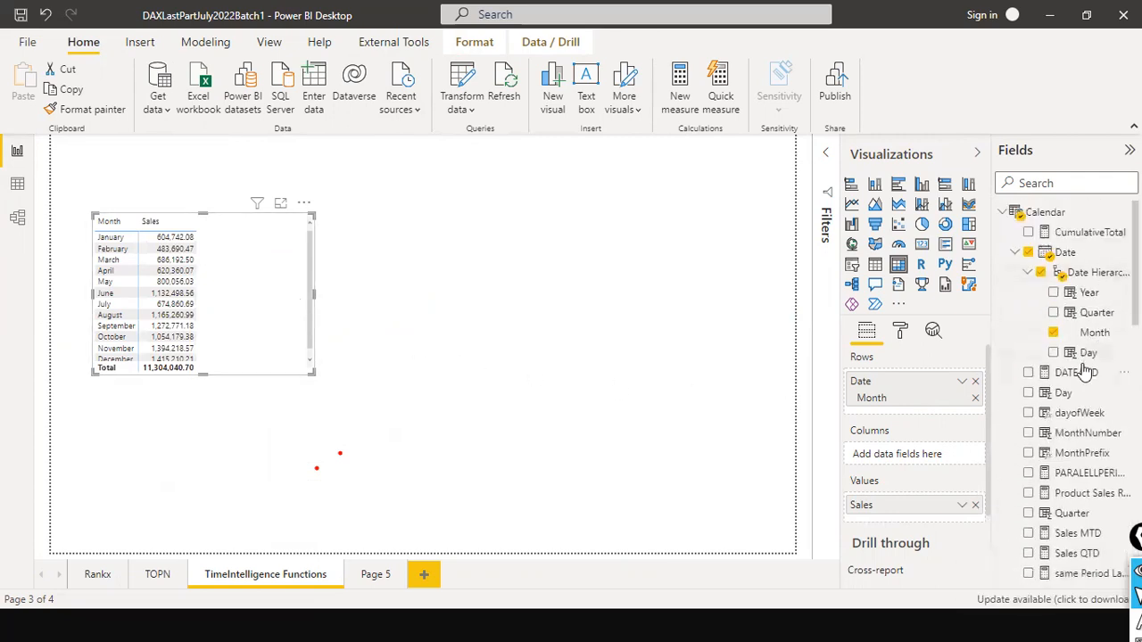
pyautogui.moveTo(1100, 355); pyautogui.dragTo(944, 425)
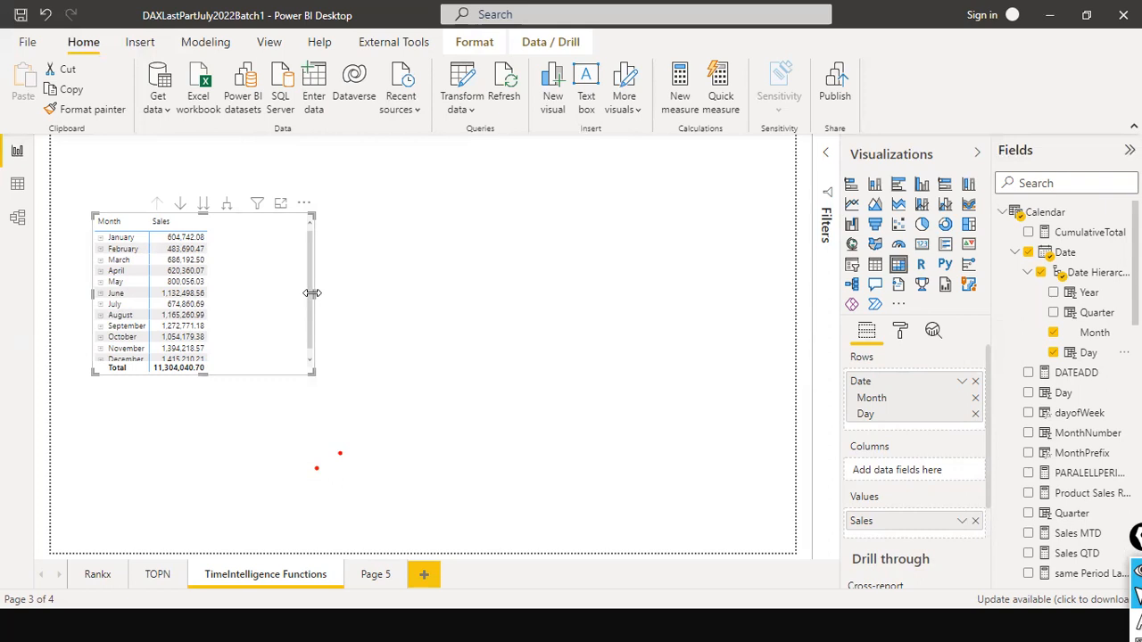
pyautogui.moveTo(311, 293); pyautogui.dragTo(482, 294)
pyautogui.moveTo(286, 374); pyautogui.dragTo(287, 424)
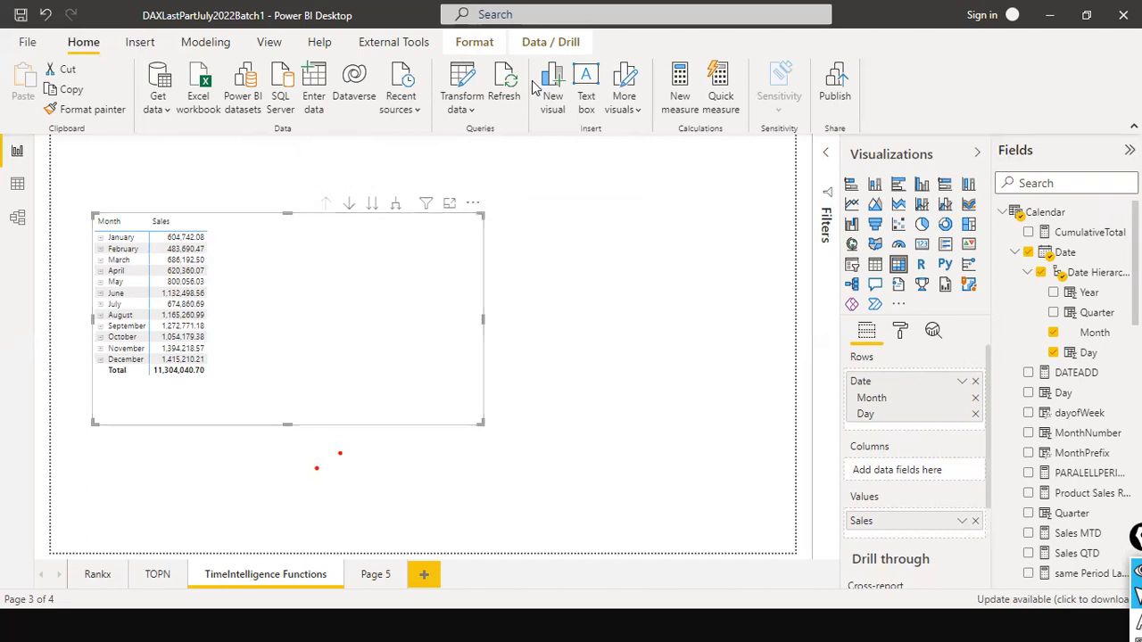
# - Expand all months in the matrix down to the day level and extend the matrix's height to show more rows
pyautogui.click(395, 206)
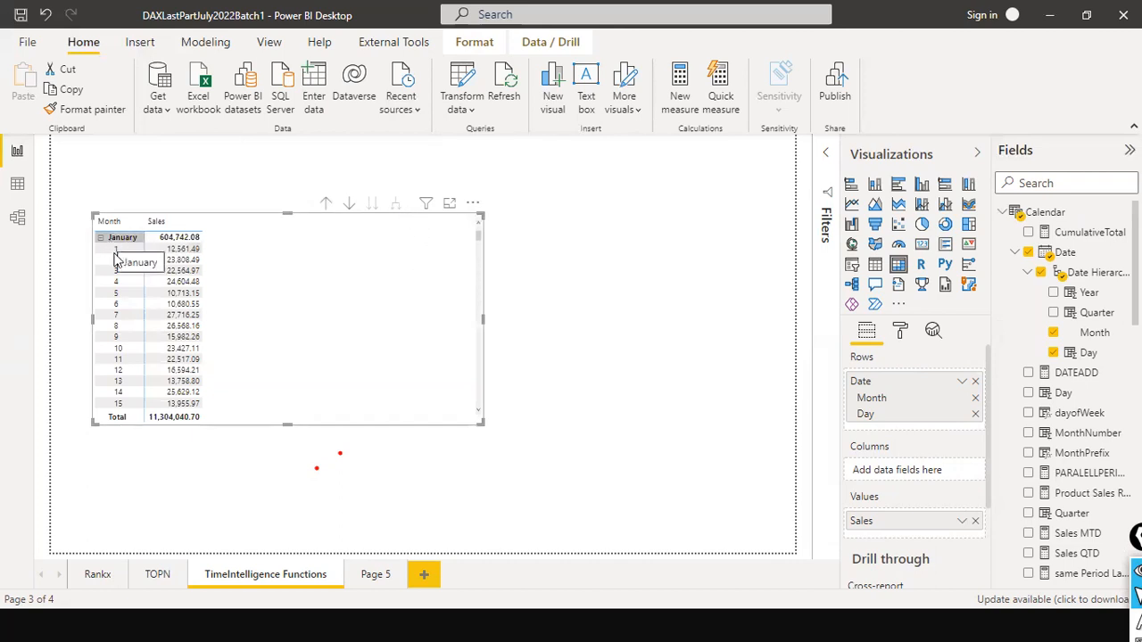
pyautogui.scroll(-7, 125, 339)
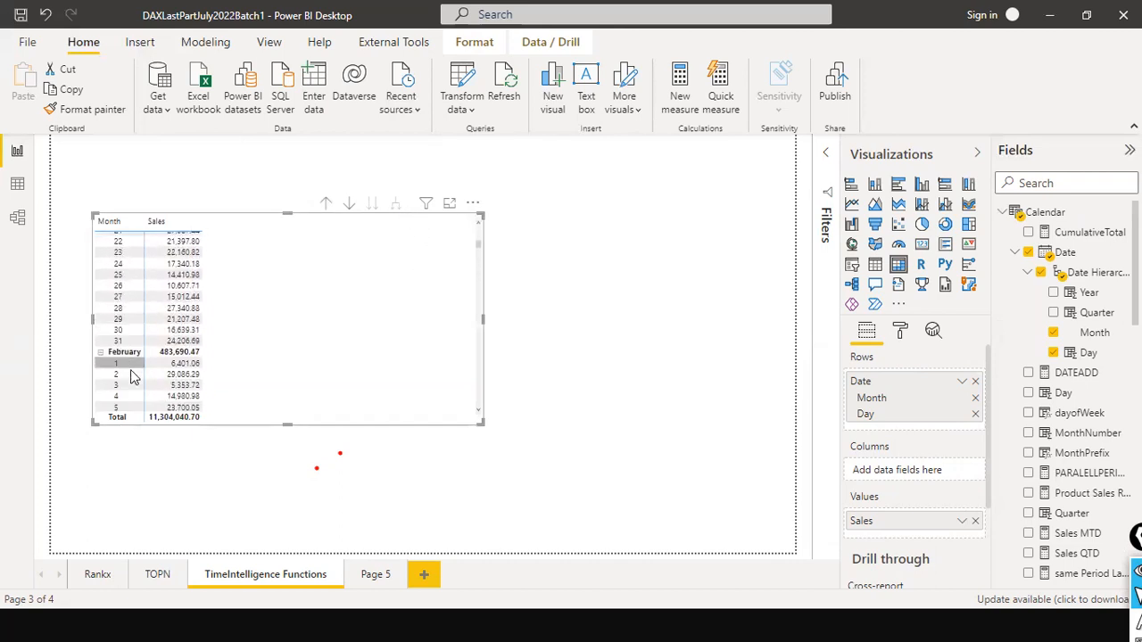
pyautogui.scroll(8, 210, 330)
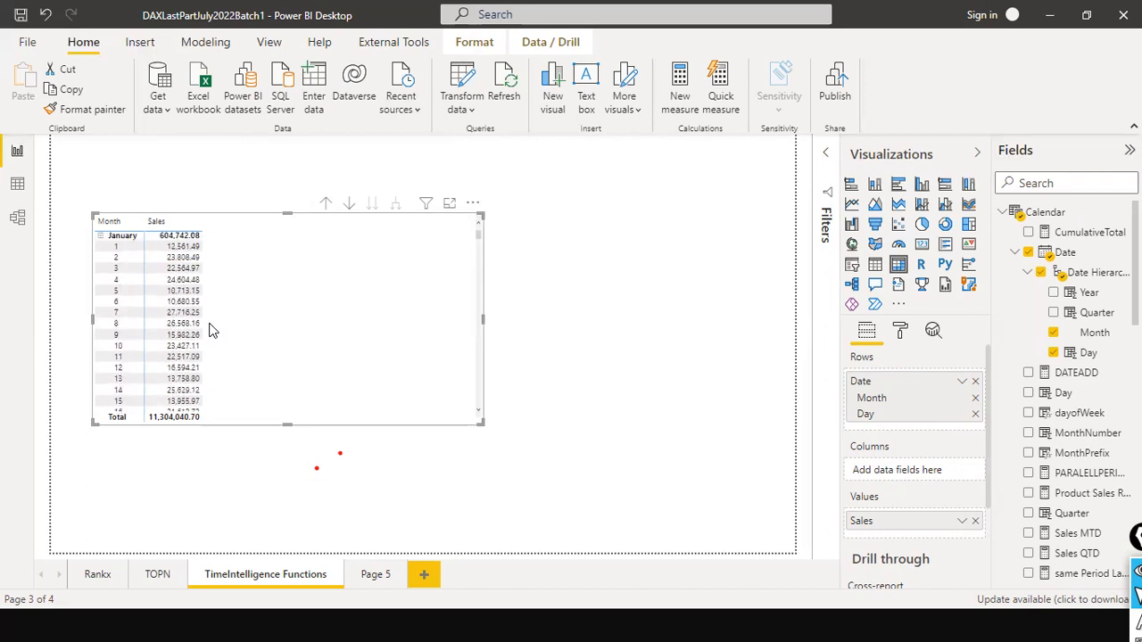
pyautogui.scroll(-2, 198, 373)
pyautogui.scroll(2, 198, 373)
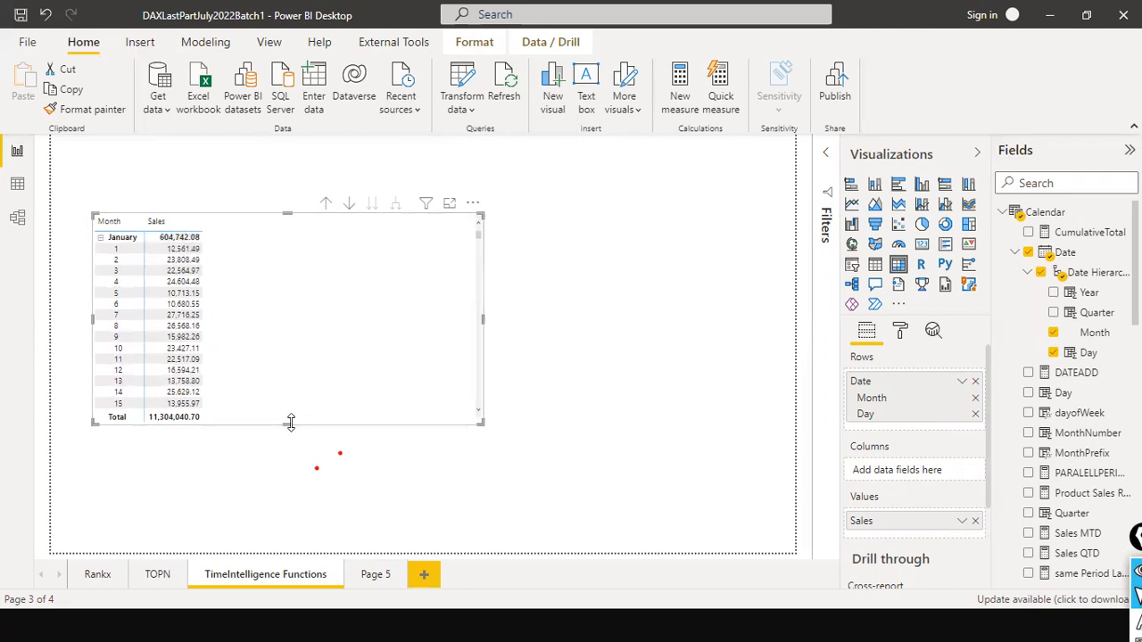
pyautogui.moveTo(290, 423); pyautogui.dragTo(284, 492)
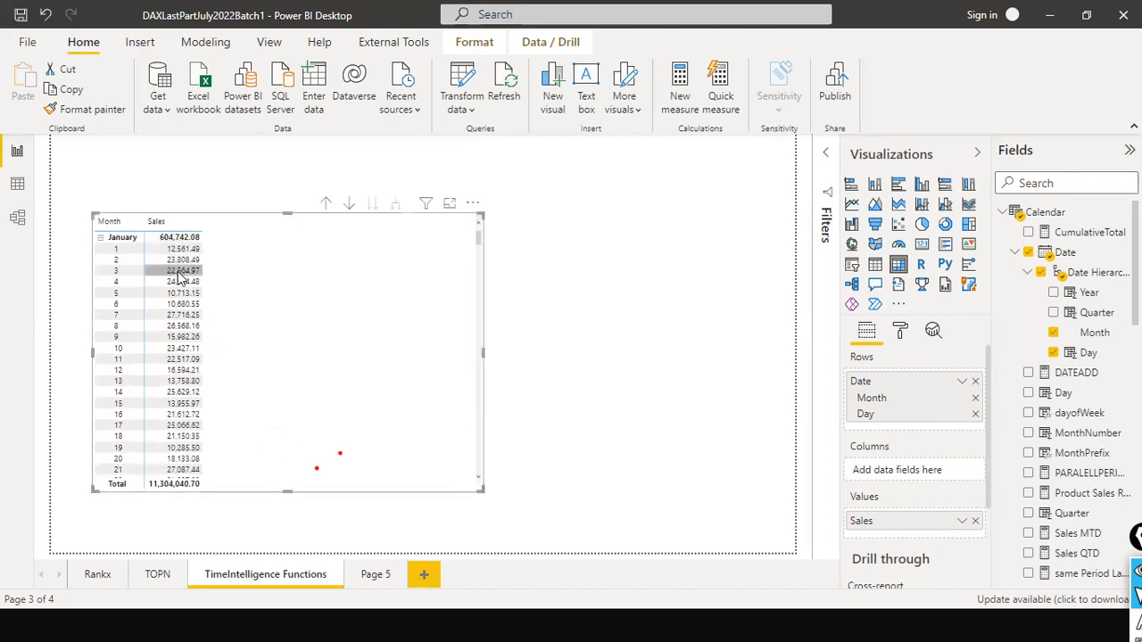
# - Examine the daily Sales rows in the matrix, collapsing to months and expanding all days again to compare both levels
pyautogui.scroll(-5, 179, 278)
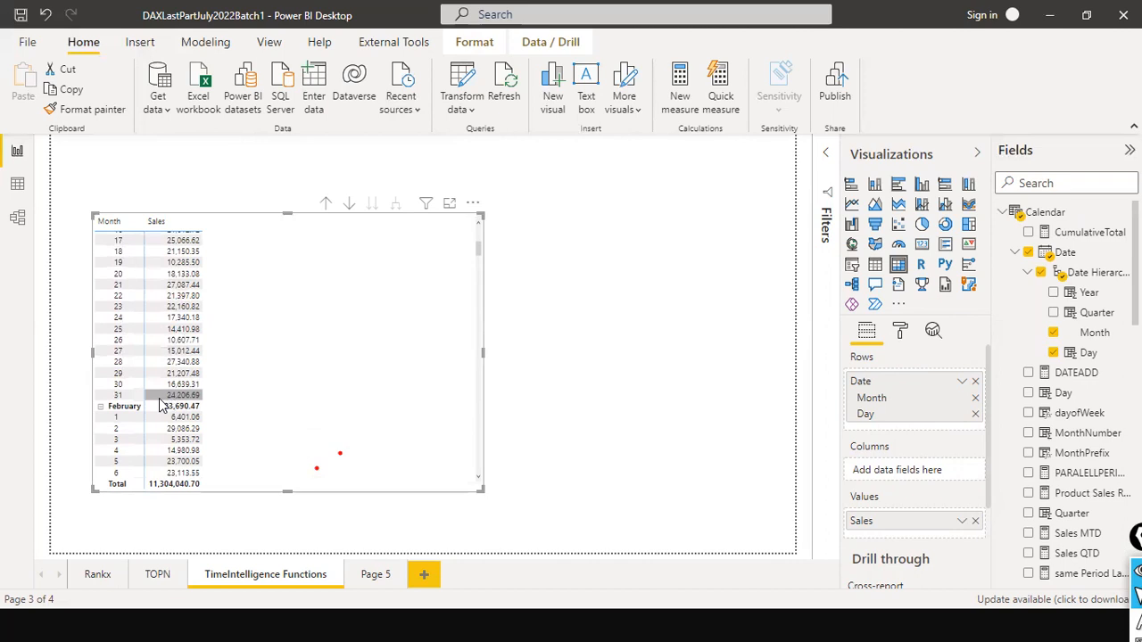
pyautogui.scroll(5, 258, 331)
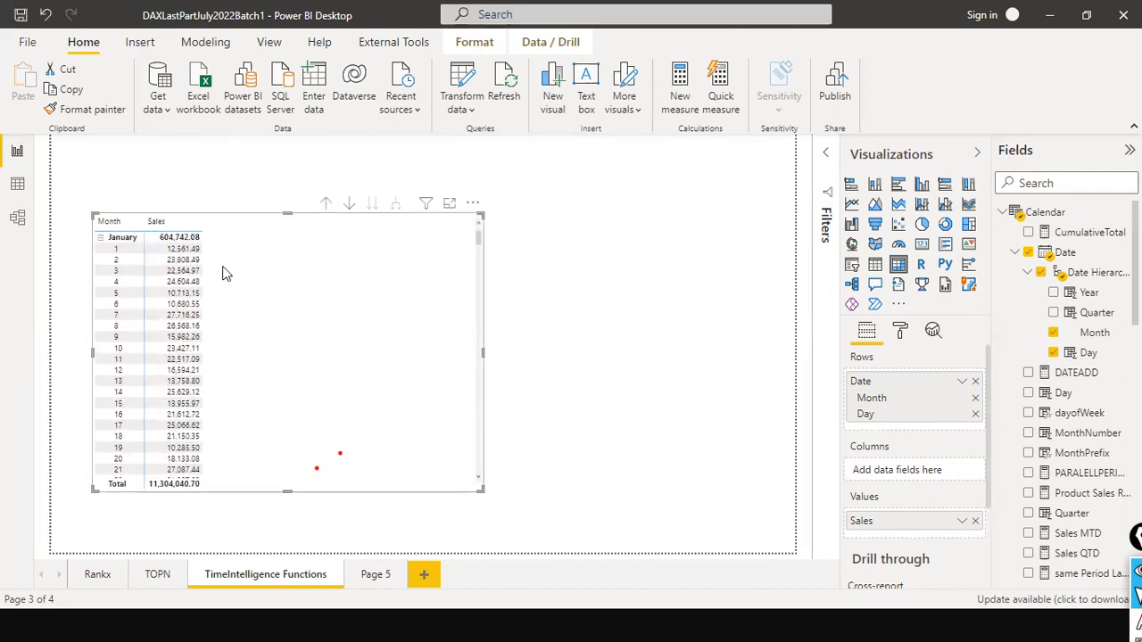
pyautogui.scroll(-5, 163, 398)
pyautogui.scroll(5, 169, 374)
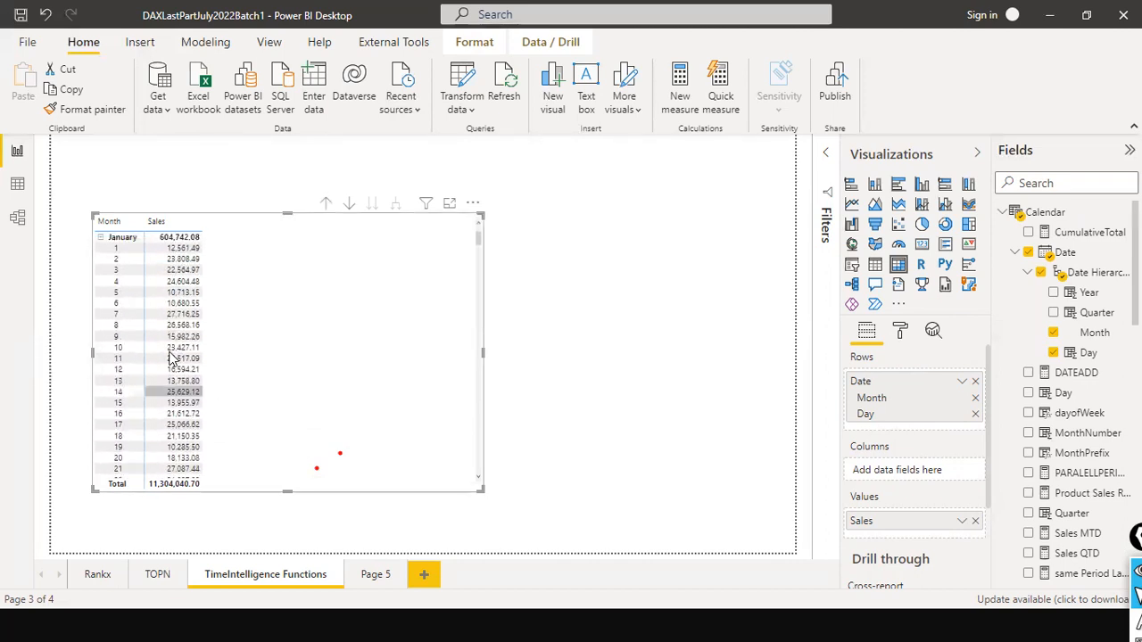
pyautogui.click(328, 210)
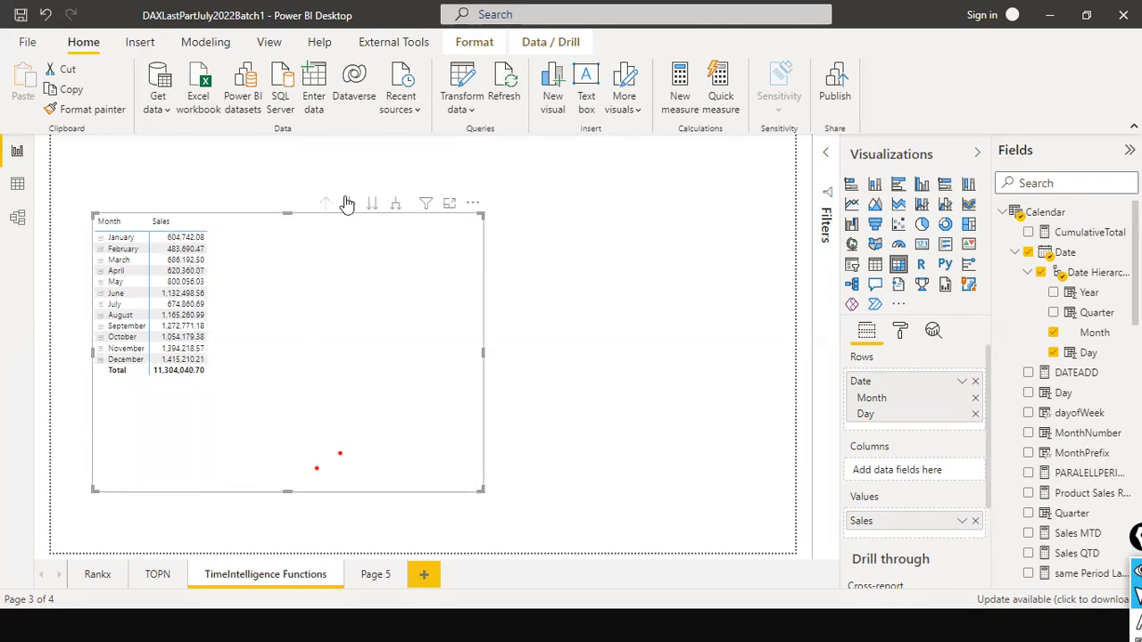
pyautogui.click(400, 209)
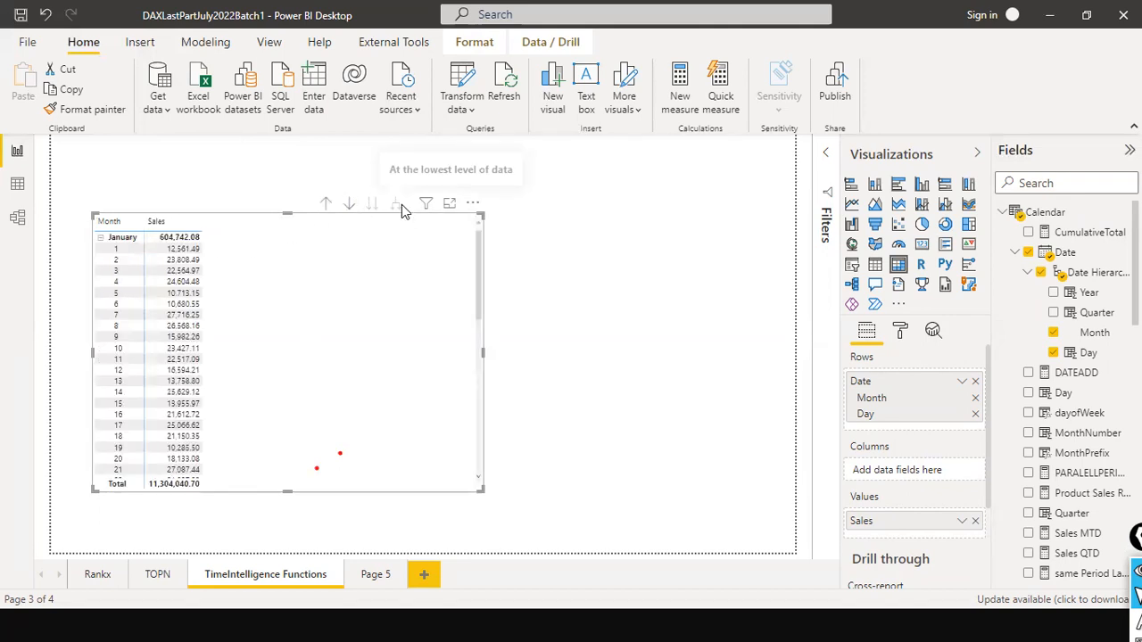
pyautogui.scroll(-10, 241, 374)
pyautogui.scroll(10, 241, 378)
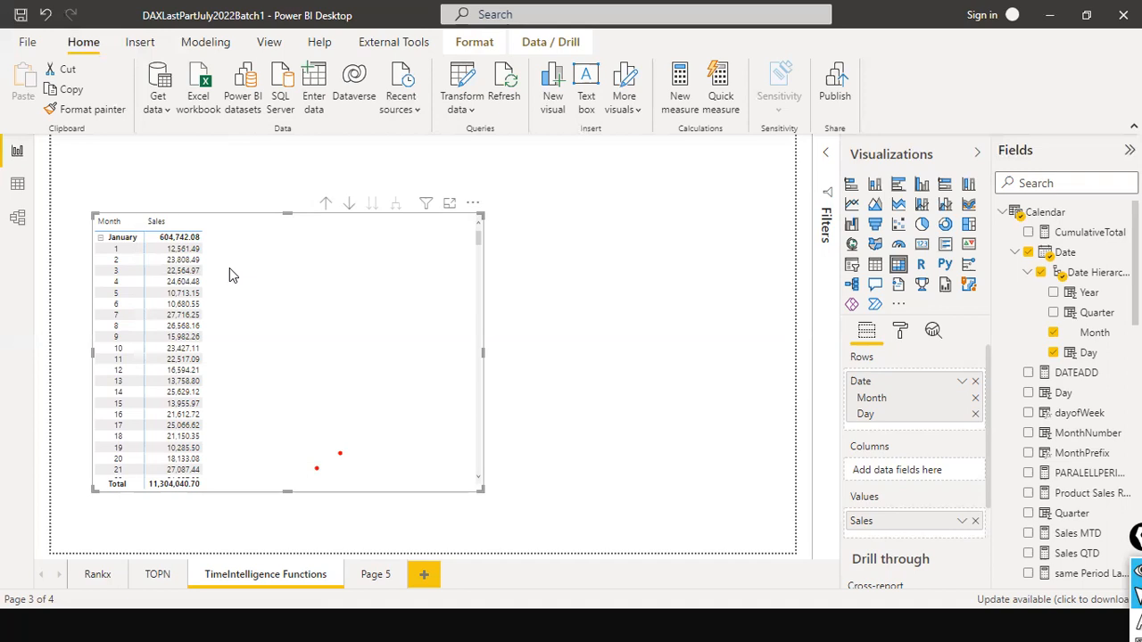
pyautogui.press('super')
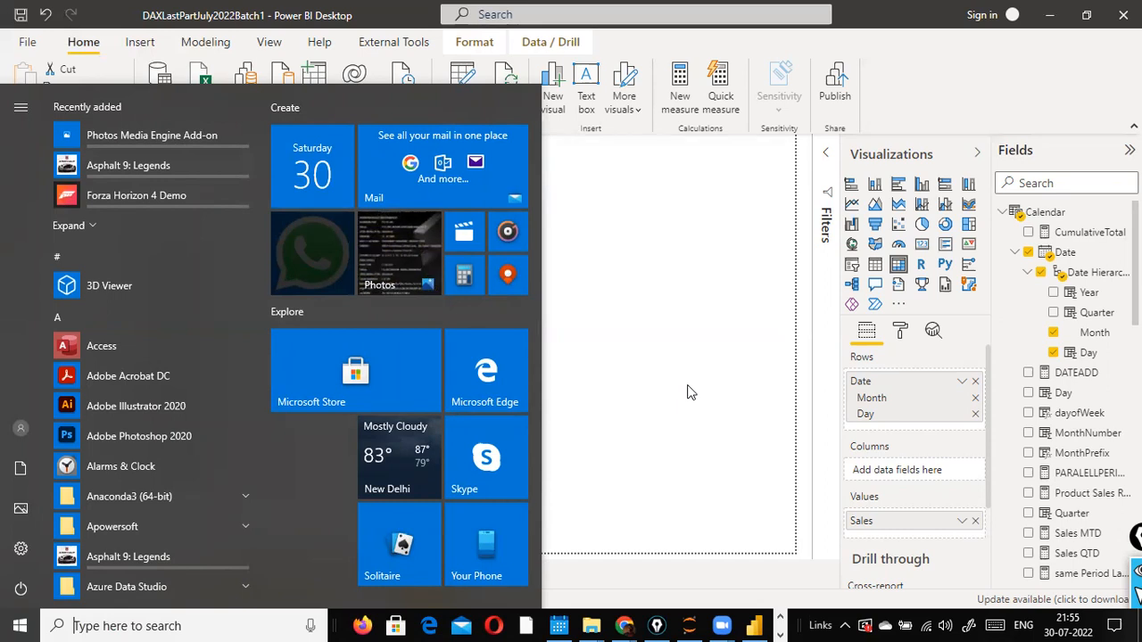
pyautogui.click(687, 393)
pyautogui.click(687, 392)
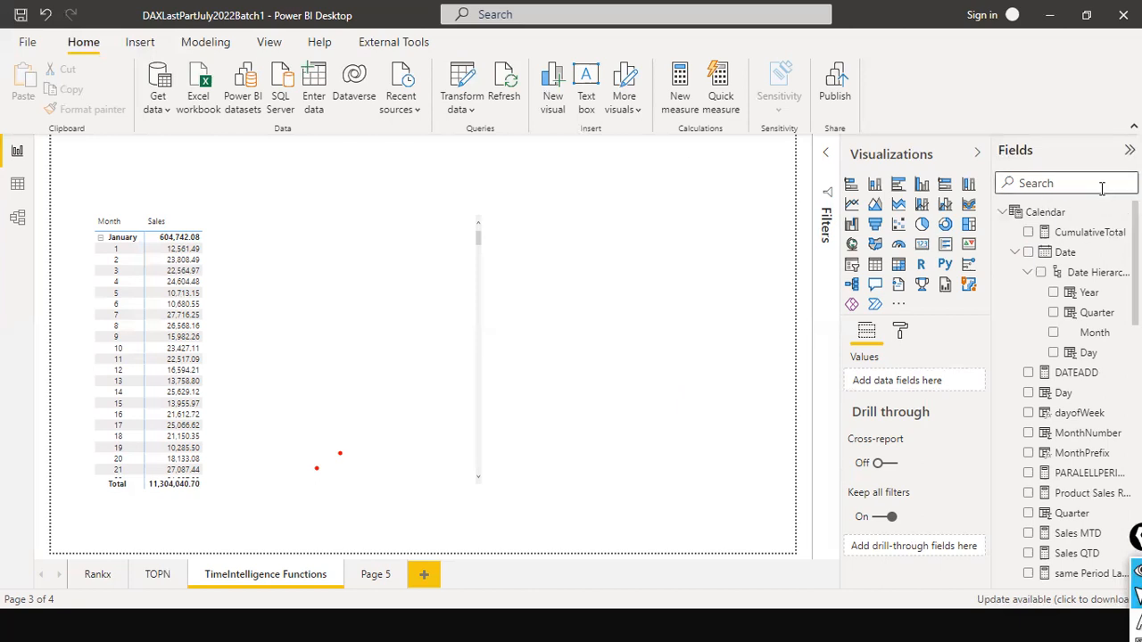
pyautogui.write('MTD Sales')
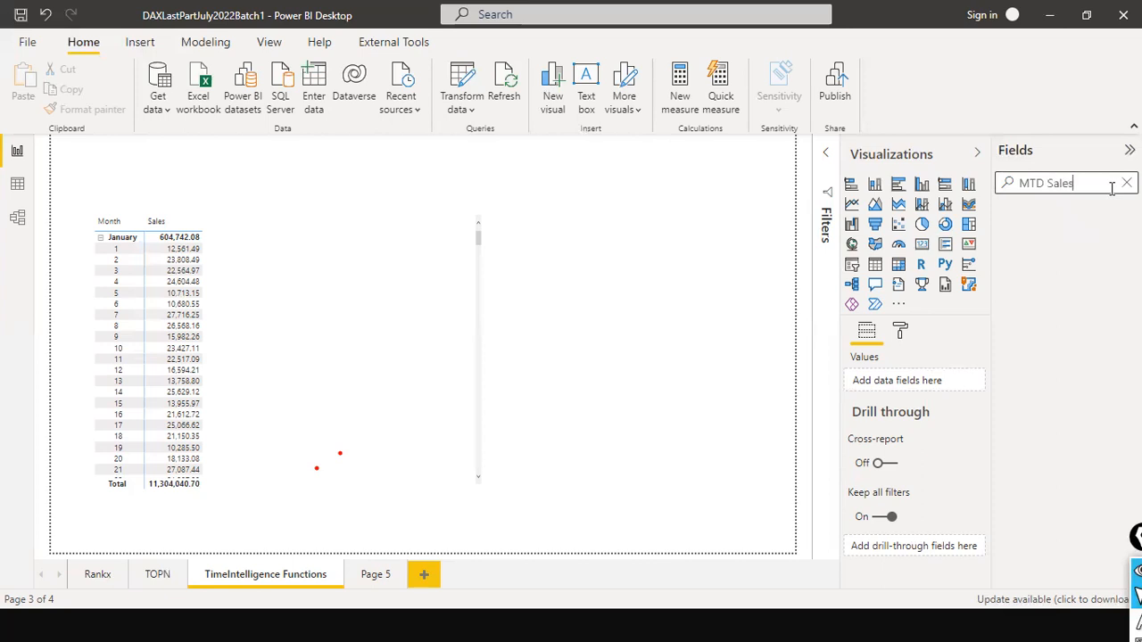
pyautogui.click(1126, 183)
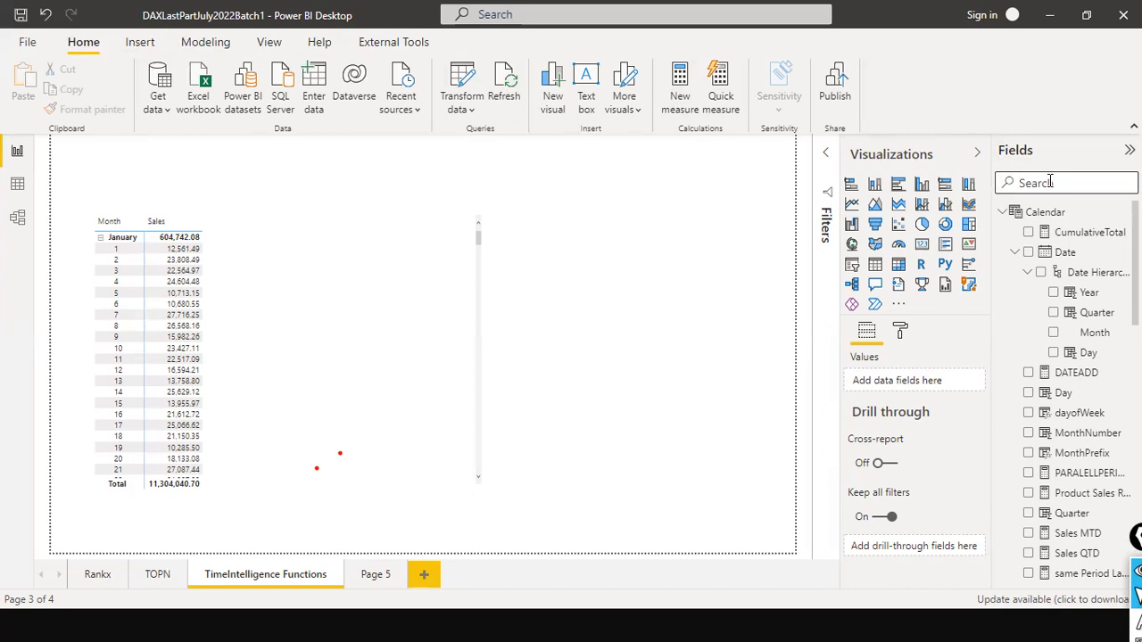
# - Search the fields for "sales mtd" and inspect the Sales MTD measure's TOTALMTD formula and its arguments
pyautogui.write('sales mtd')
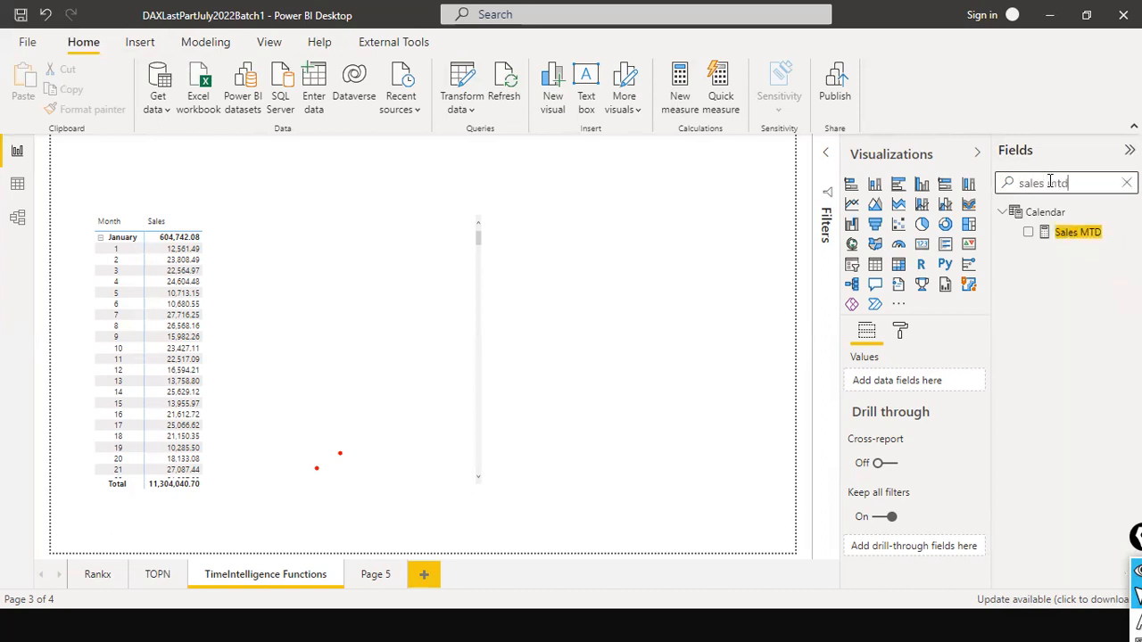
pyautogui.click(1078, 234)
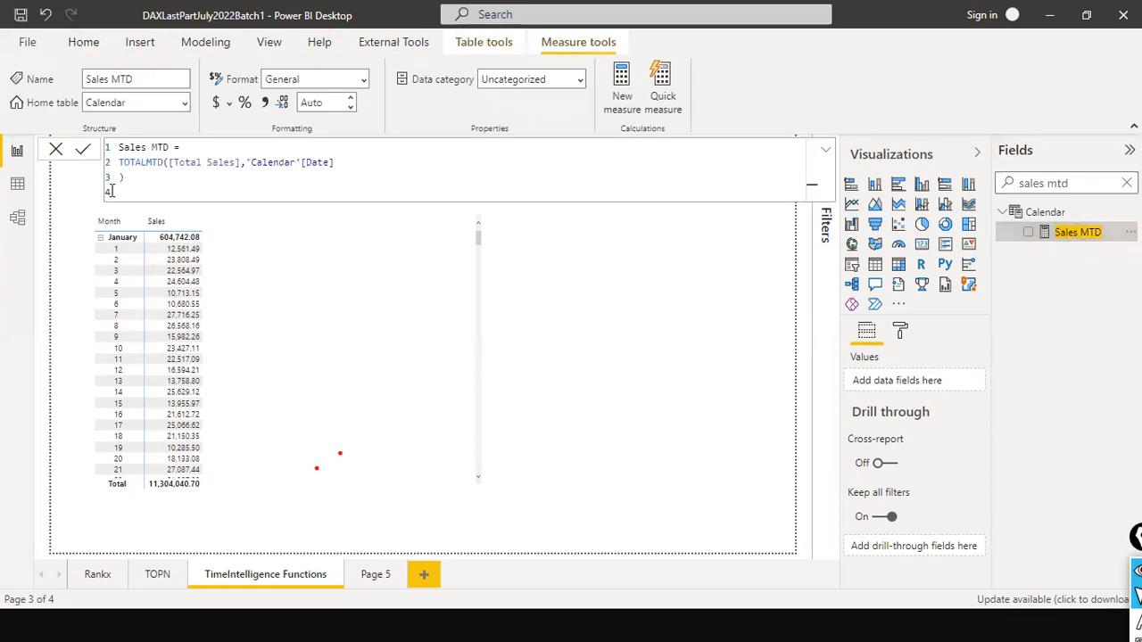
pyautogui.click(179, 164)
pyautogui.click(315, 171)
pyautogui.click(349, 162)
pyautogui.click(163, 161)
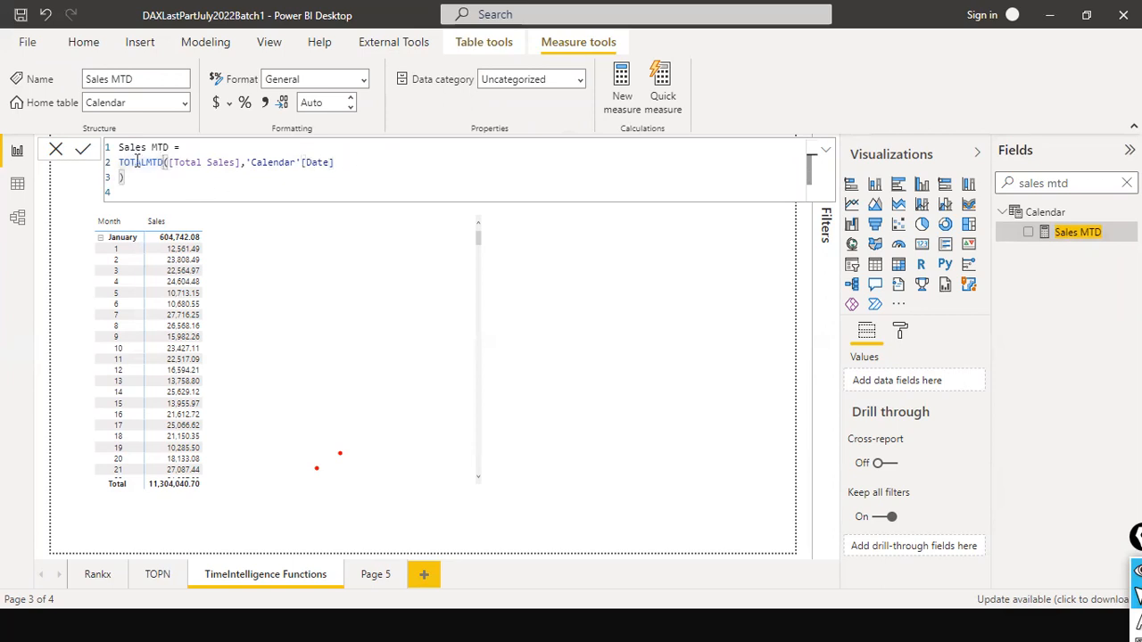
pyautogui.click(160, 162)
pyautogui.click(162, 164)
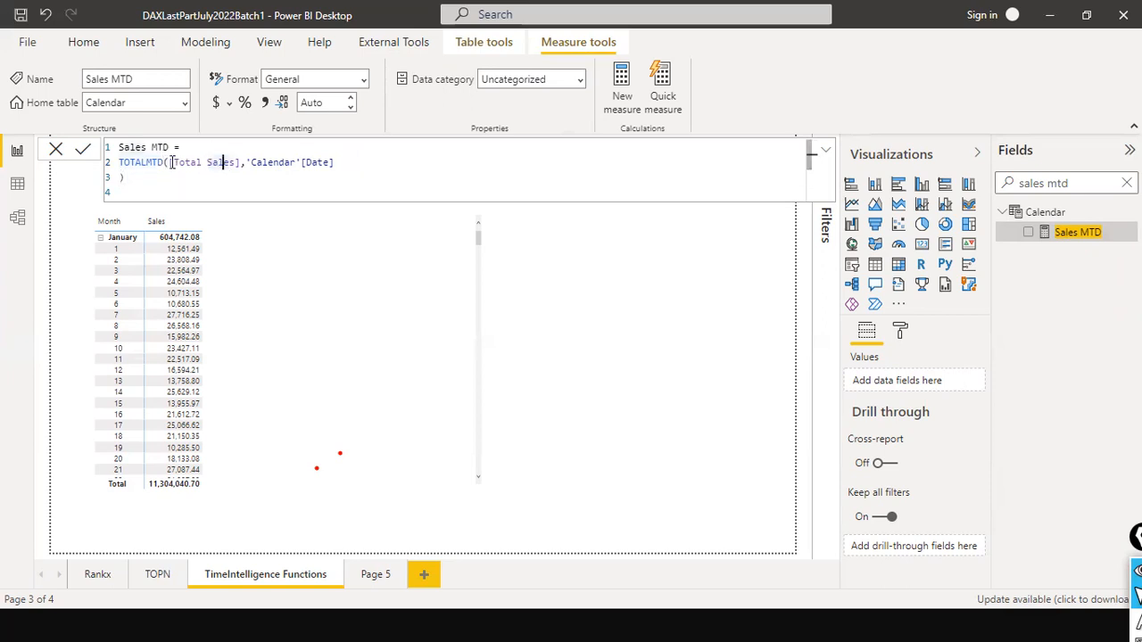
# - Re-enter the opening parenthesis of TOTALMTD to view the function's syntax help, restoring the Sales MTD formula as it was
pyautogui.press('Left')
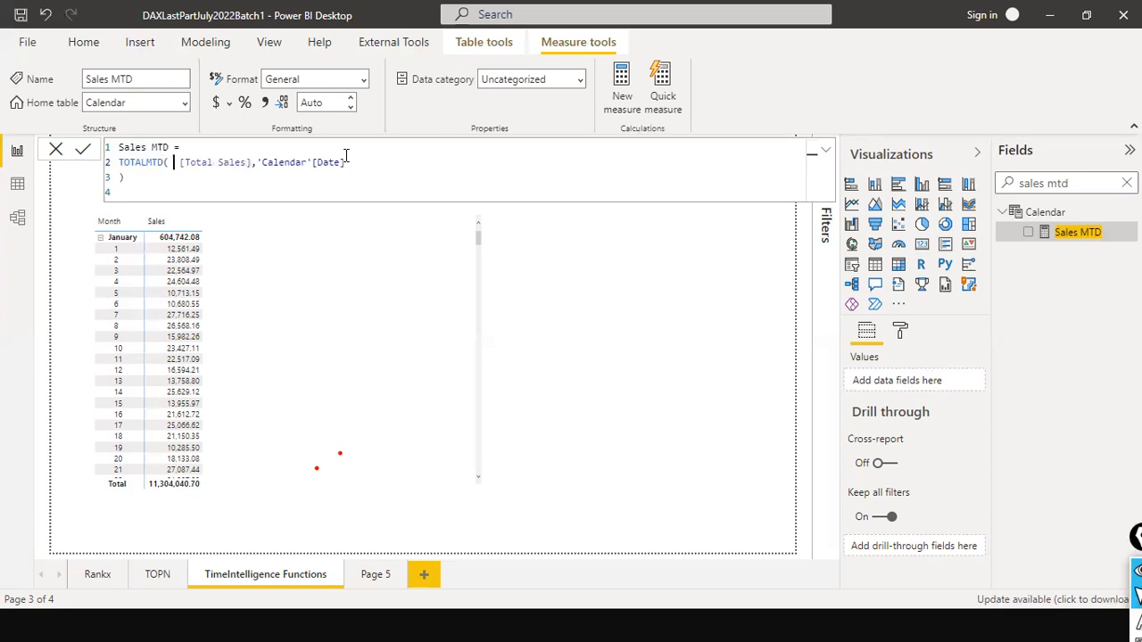
pyautogui.press('BackSpace')
pyautogui.press('BackSpace')
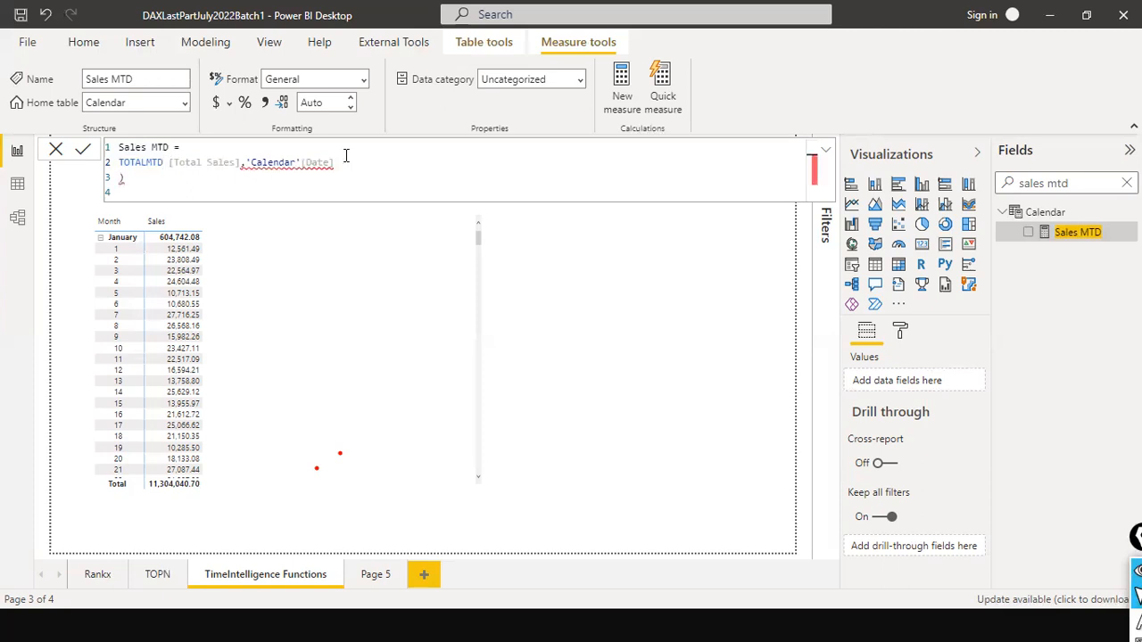
pyautogui.write('(')
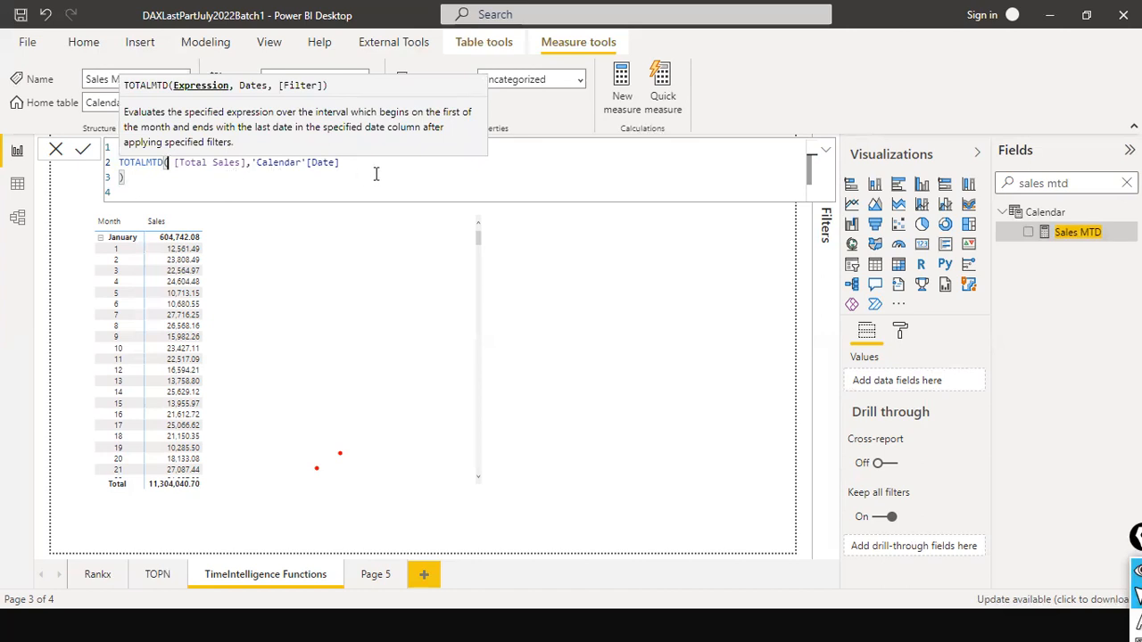
pyautogui.press('Delete')
pyautogui.click(411, 176)
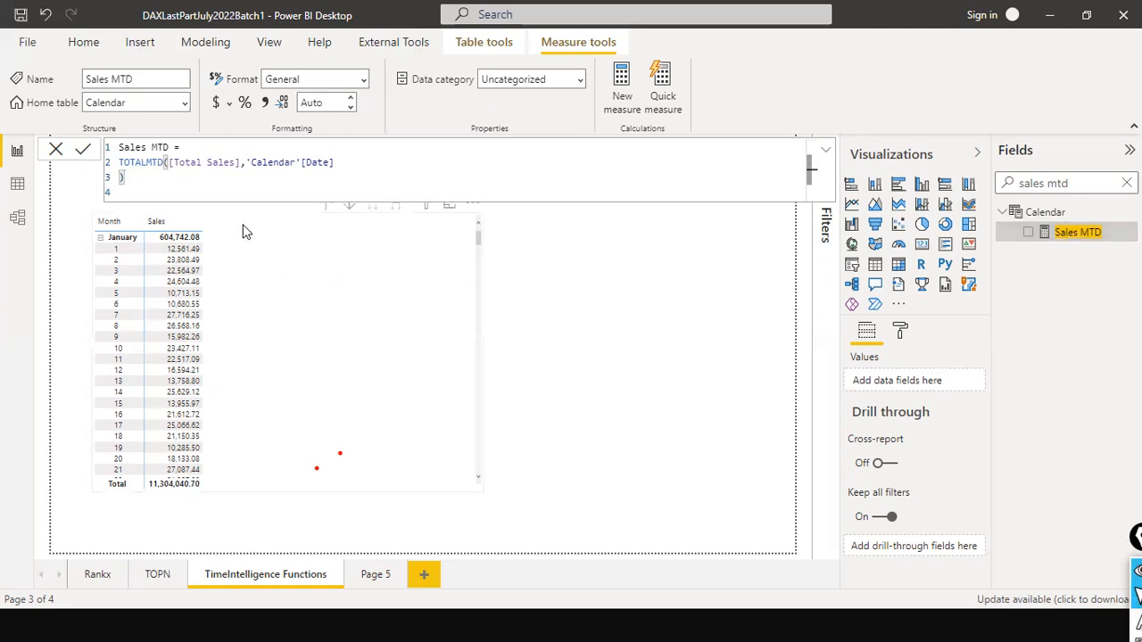
# - Add the Sales MTD measure to the matrix values and review its daily figures next to Sales
pyautogui.moveTo(1044, 239); pyautogui.dragTo(274, 235)
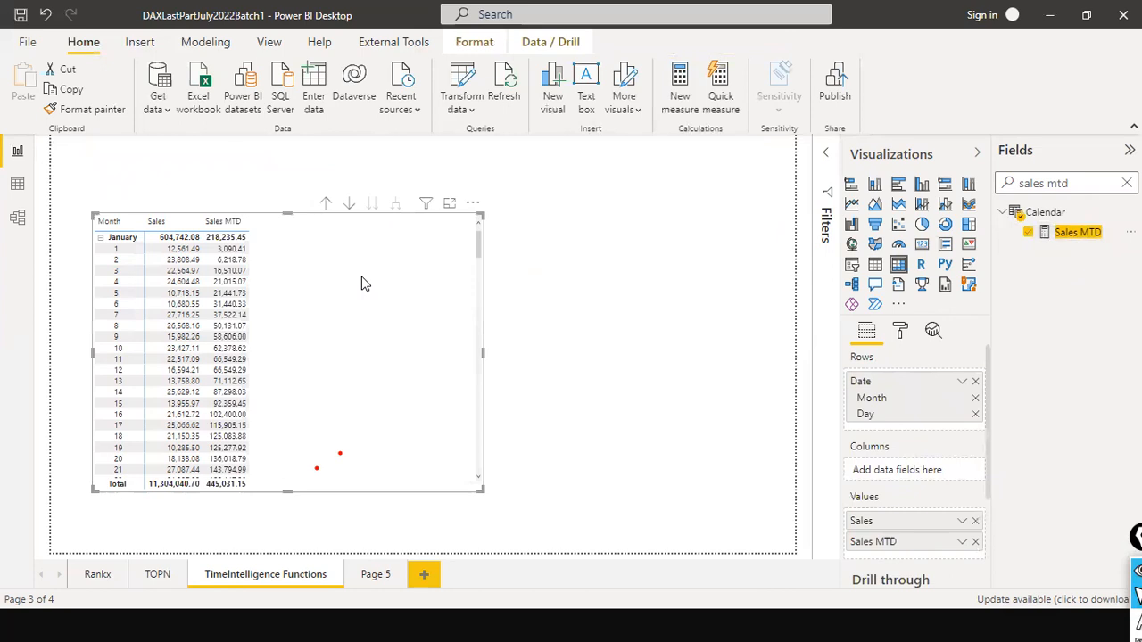
pyautogui.scroll(-8, 323, 308)
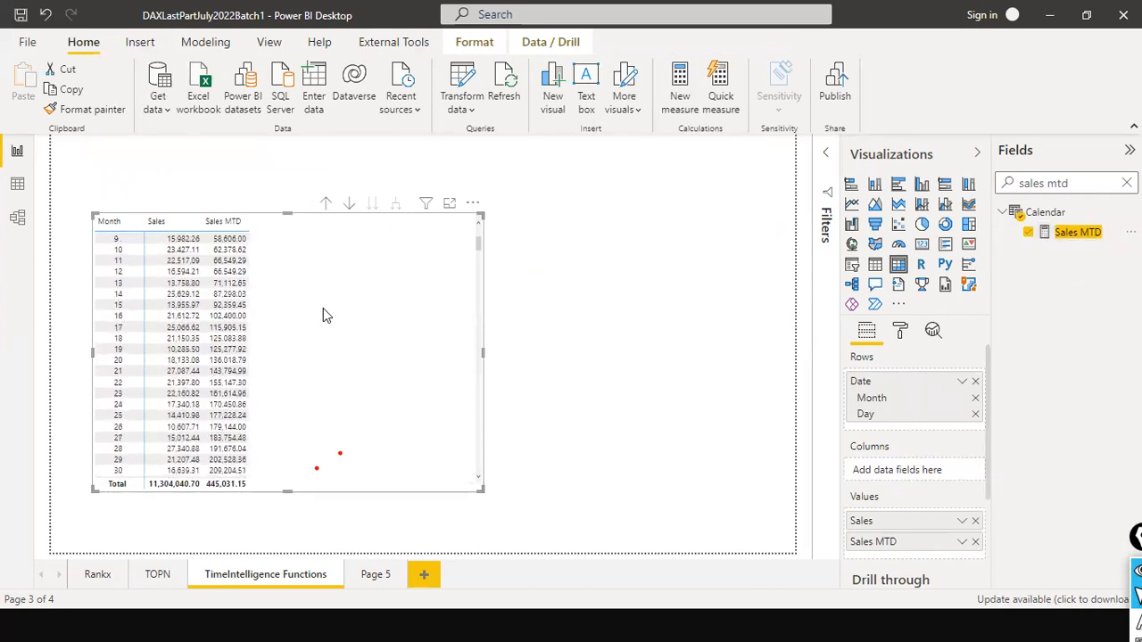
pyautogui.scroll(8, 323, 308)
pyautogui.scroll(-8, 323, 308)
pyautogui.scroll(8, 323, 308)
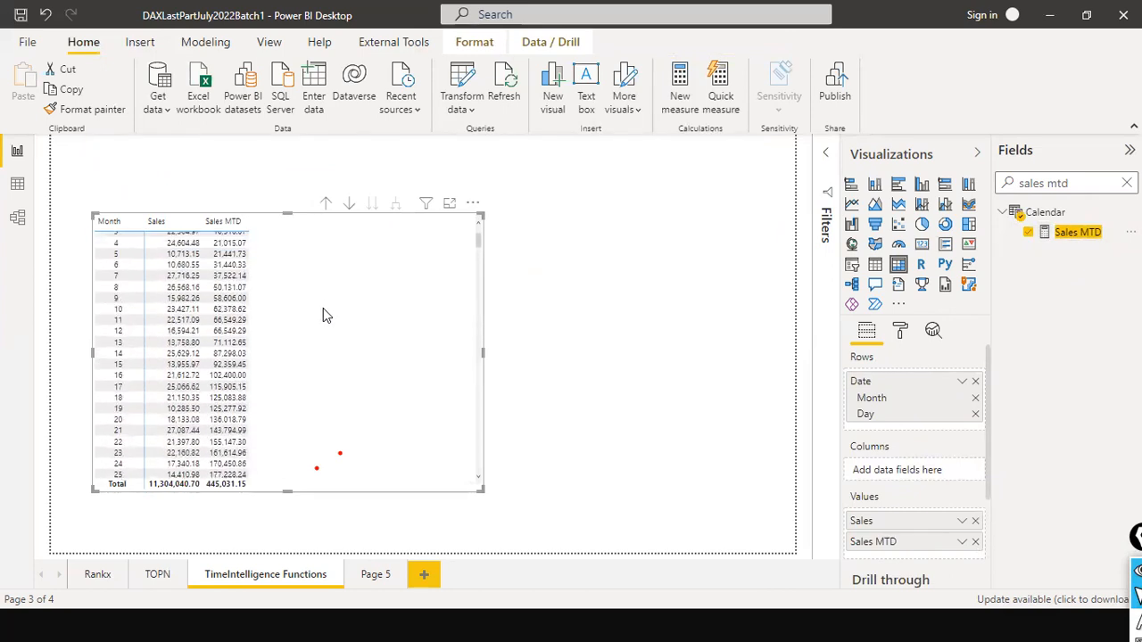
# - Add an empty slicer visual beside the matrix and shrink it to a small box
pyautogui.click(647, 228)
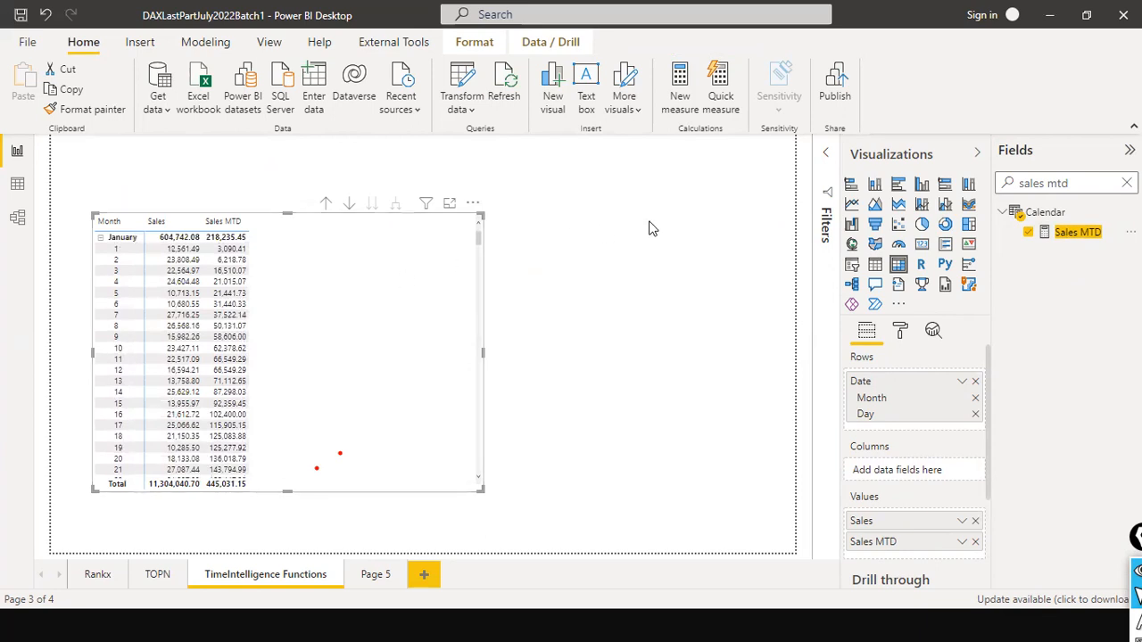
pyautogui.click(852, 265)
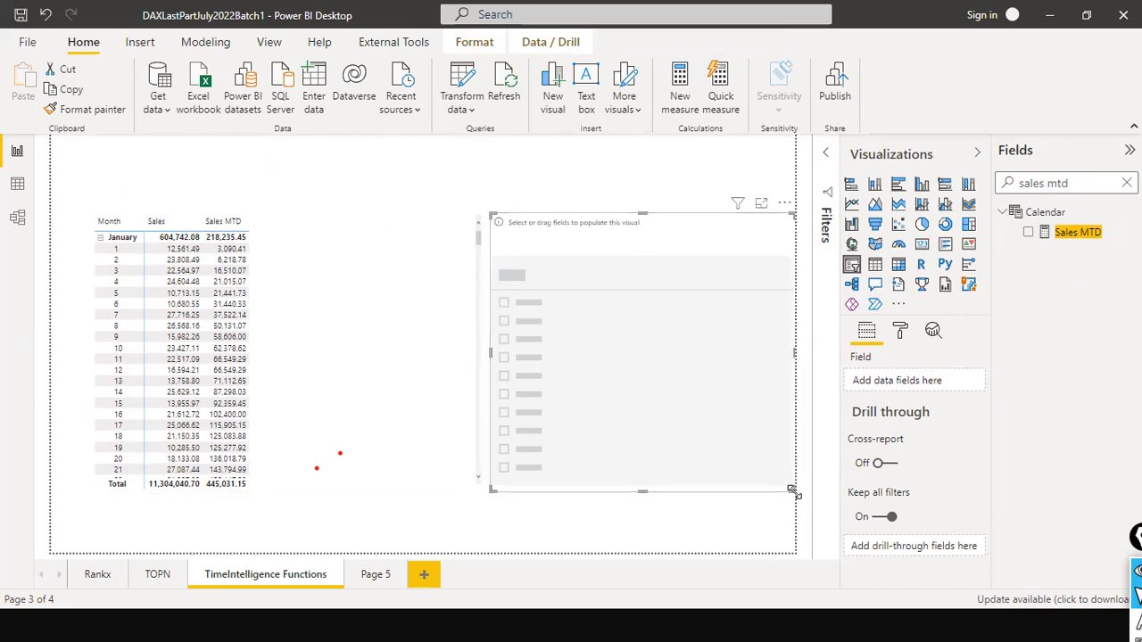
pyautogui.moveTo(793, 490); pyautogui.dragTo(661, 301)
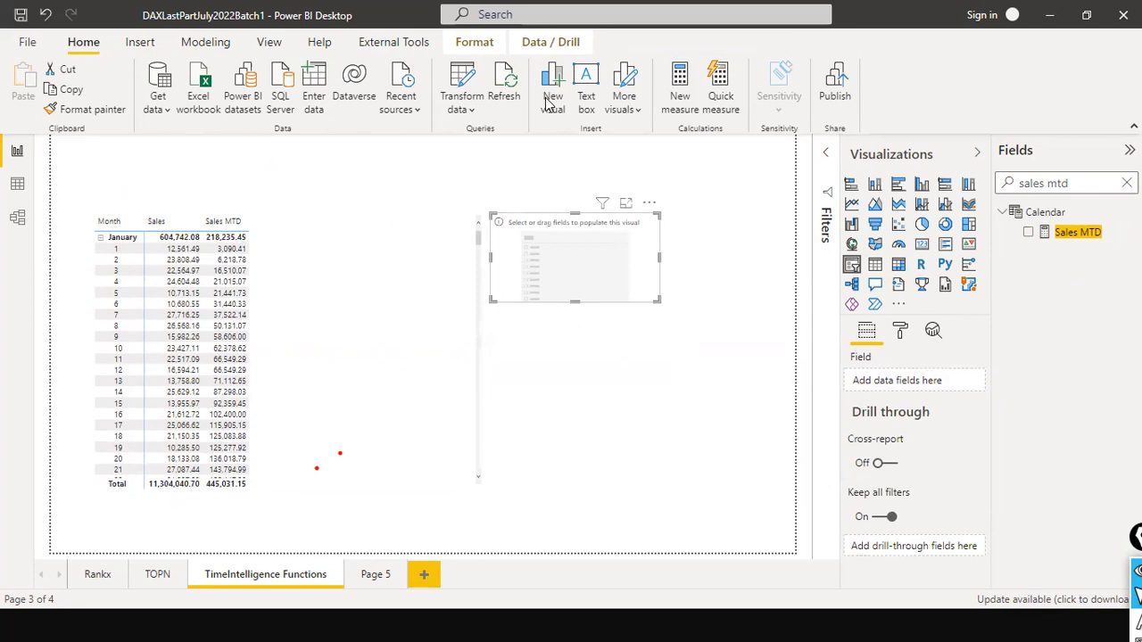
# - Move the empty slicer above and to the right of the matrix and fill it with Year from Calendar's Date hierarchy
pyautogui.moveTo(658, 257); pyautogui.dragTo(696, 176)
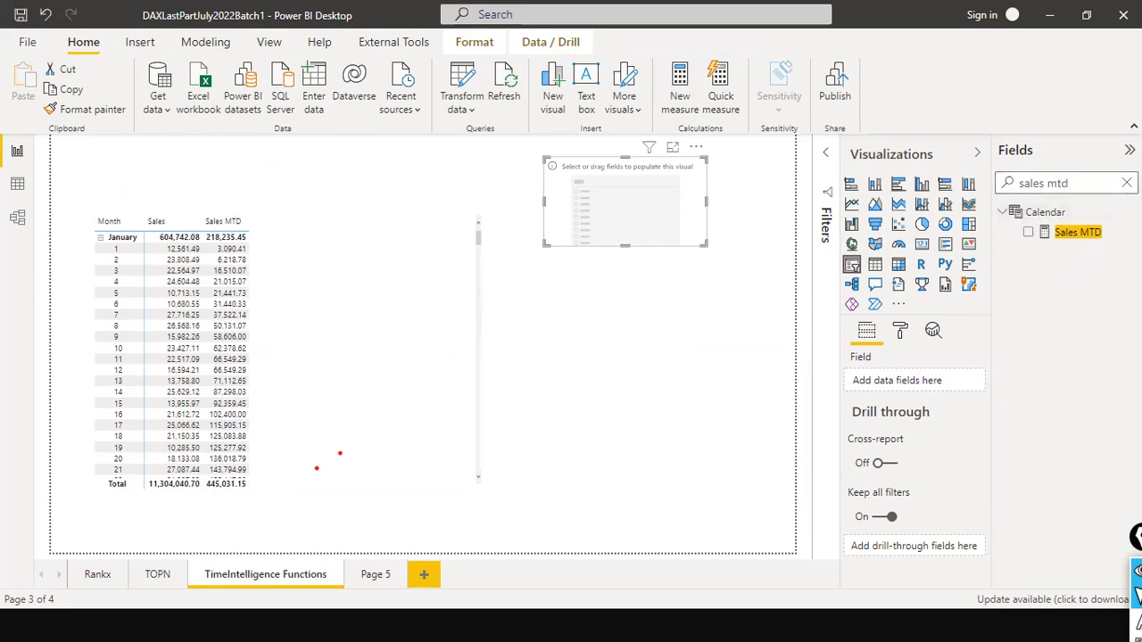
pyautogui.click(1127, 183)
pyautogui.moveTo(1089, 293); pyautogui.dragTo(641, 199)
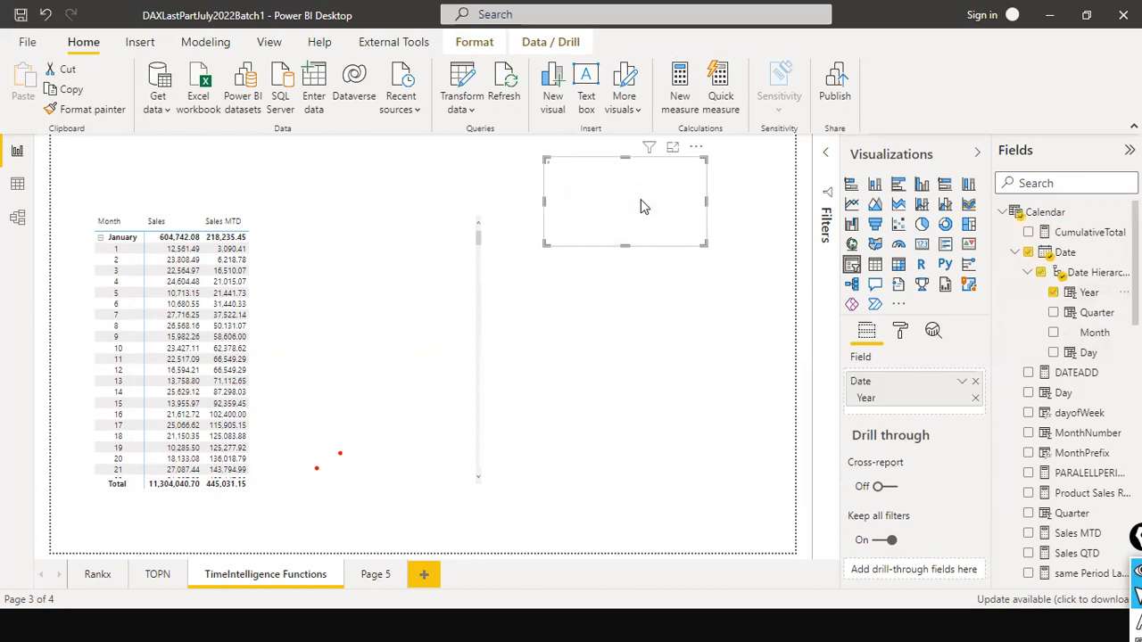
# - Change the Year slicer to the List style and filter the matrix to 2011
pyautogui.click(693, 168)
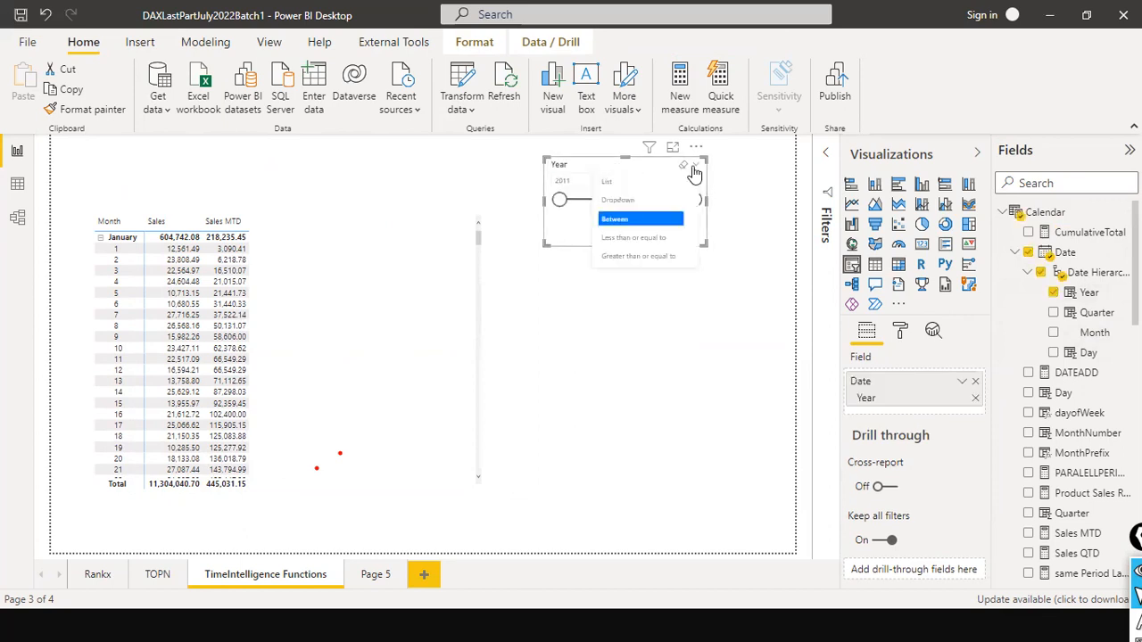
pyautogui.click(642, 182)
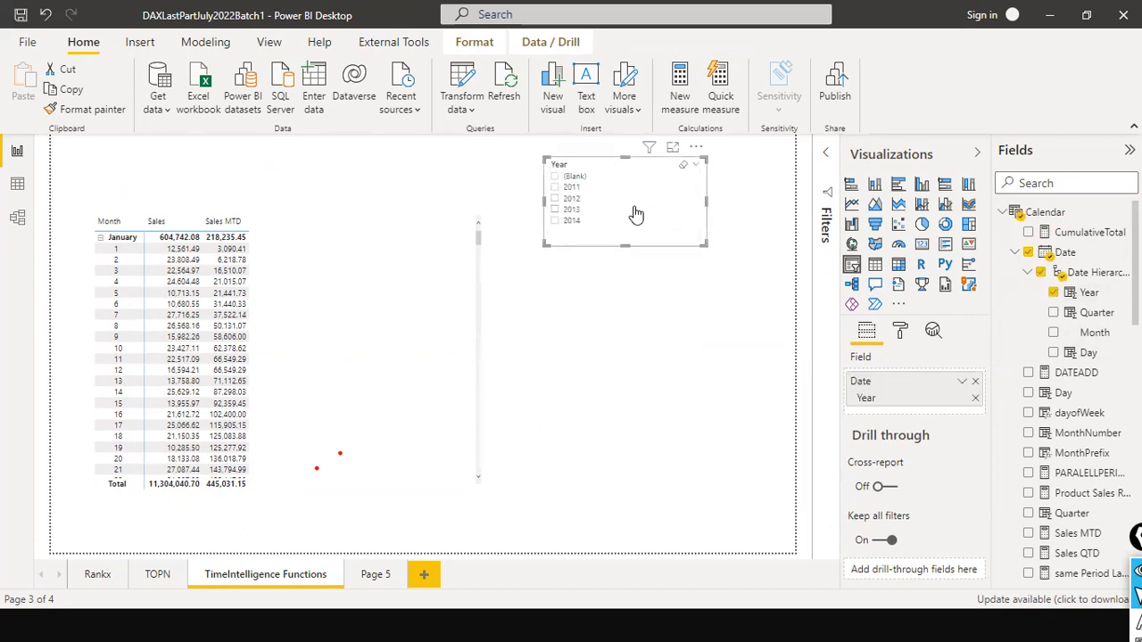
pyautogui.click(557, 178)
pyautogui.click(557, 177)
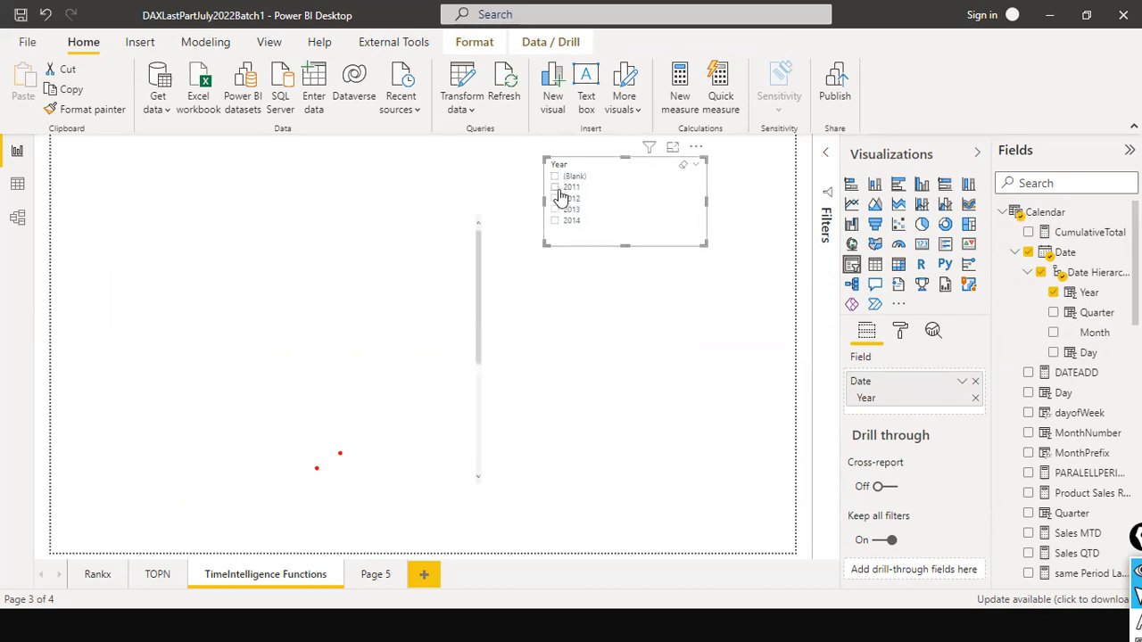
pyautogui.click(555, 187)
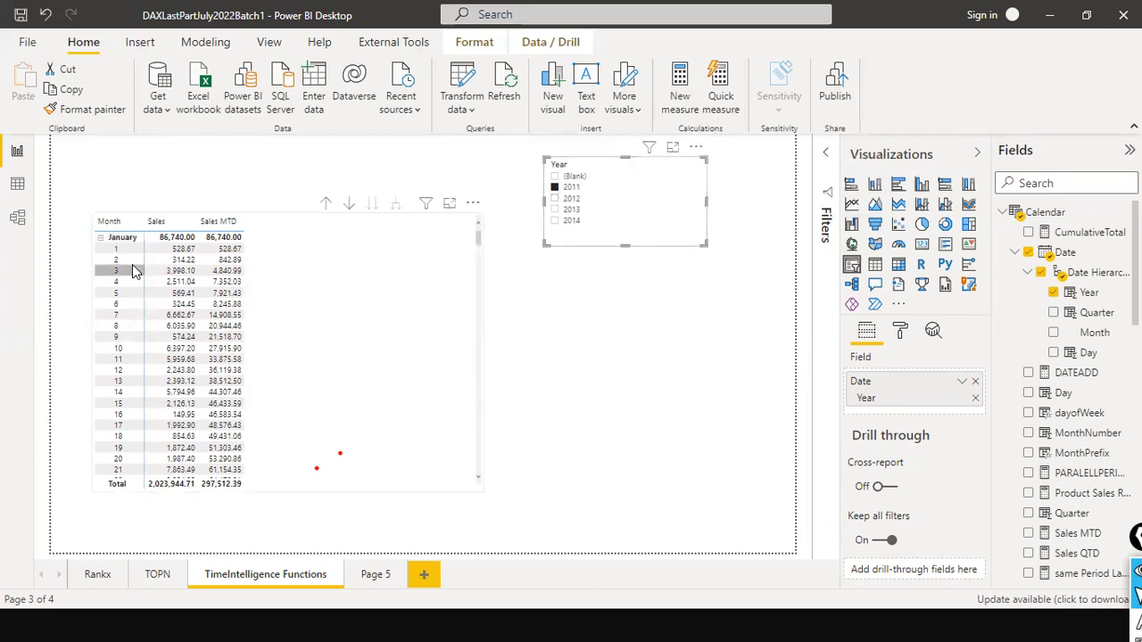
# - Drill the matrix up to month level to compare monthly Sales and Sales MTD, and return to the daily rows
pyautogui.click(100, 239)
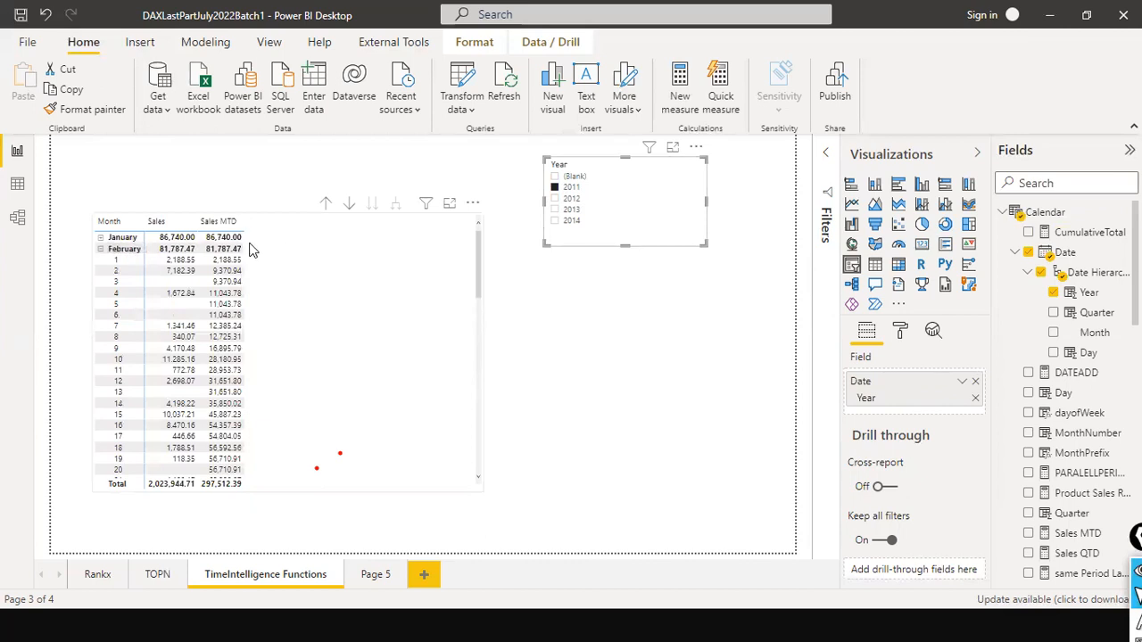
pyautogui.click(326, 205)
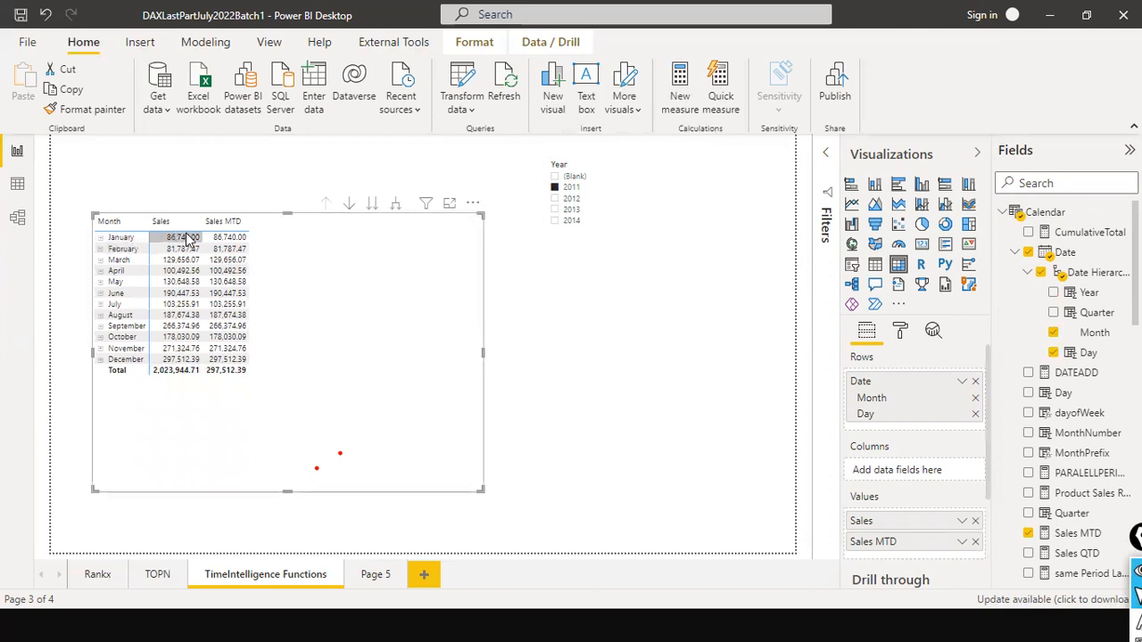
pyautogui.click(401, 207)
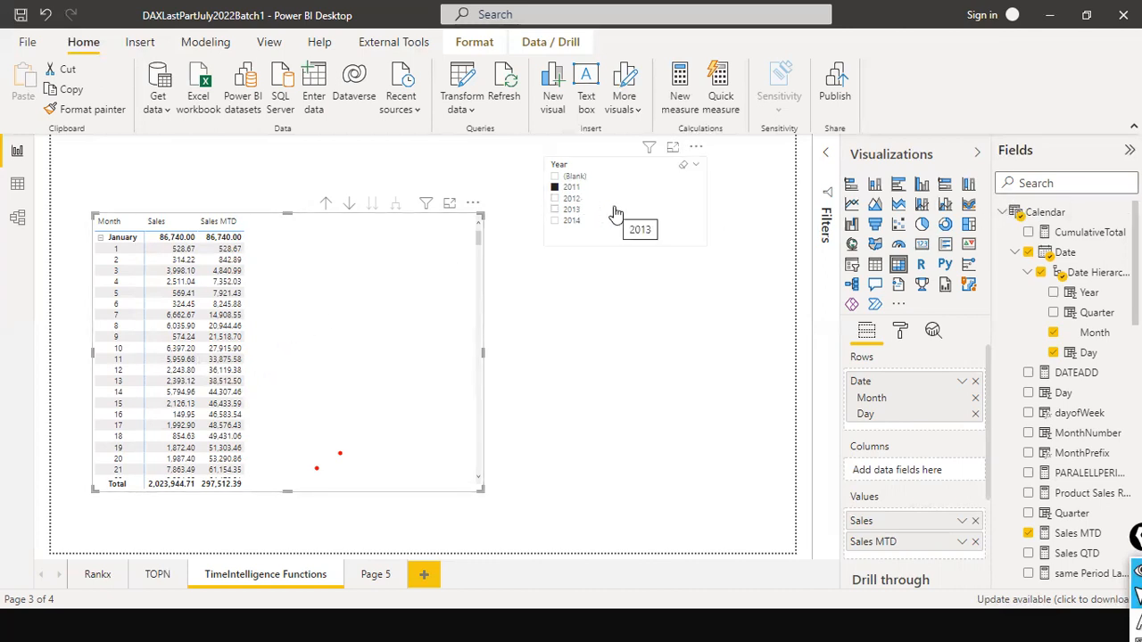
# - Search the fields for "sales" and inspect the Sales QTD measure's TOTALQTD formula and its arguments
pyautogui.click(1047, 183)
pyautogui.write('sales')
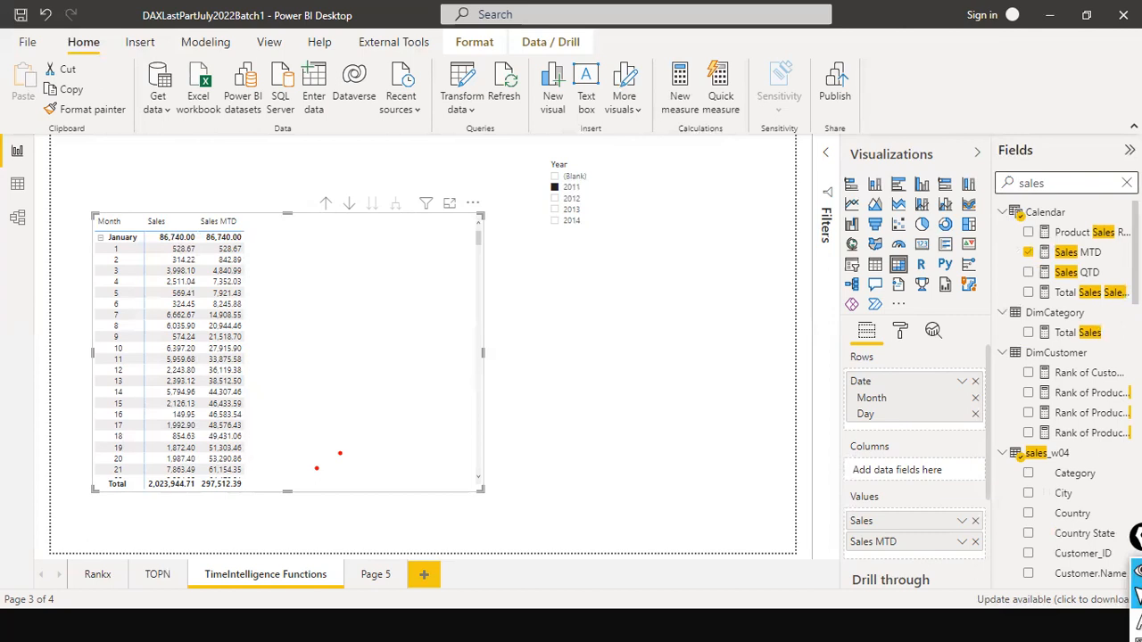
pyautogui.click(1076, 272)
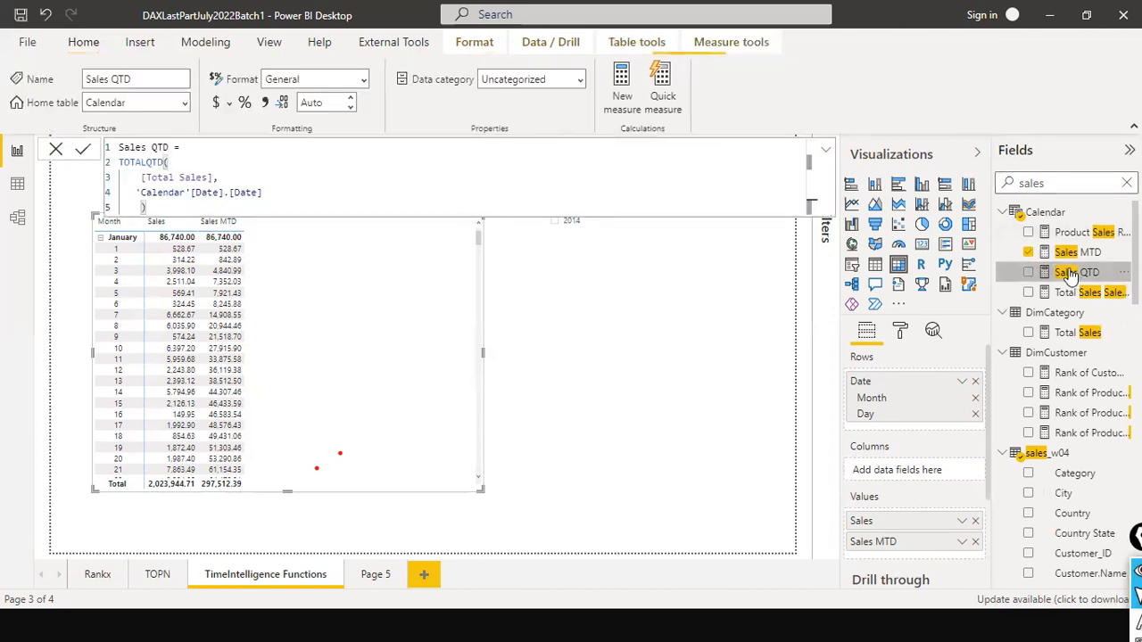
pyautogui.click(163, 163)
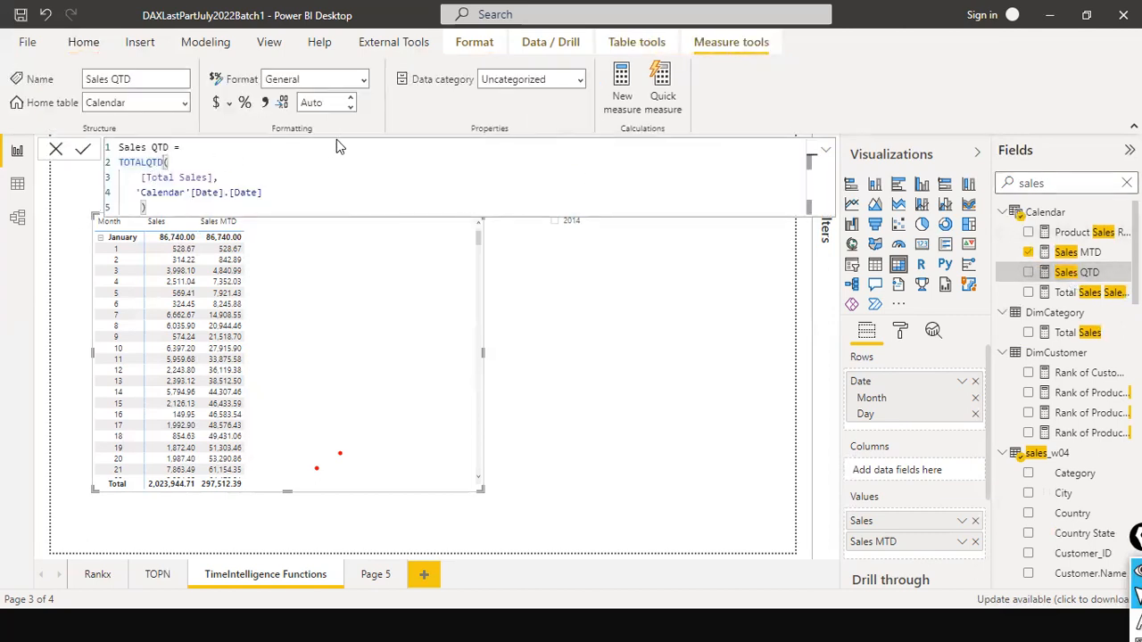
pyautogui.press('Left')
pyautogui.press('Left')
pyautogui.click(233, 178)
pyautogui.click(223, 207)
# - Add the Sales QTD measure to the matrix values and close its formula without changes
pyautogui.moveTo(1070, 273); pyautogui.dragTo(331, 230)
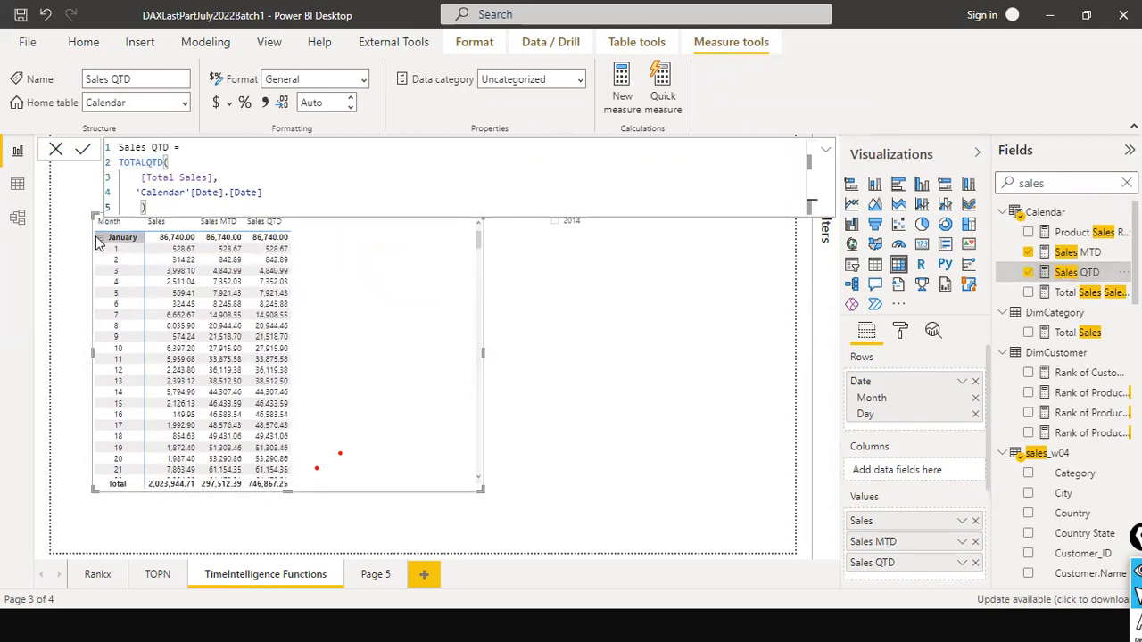
pyautogui.scroll(-10, 393, 330)
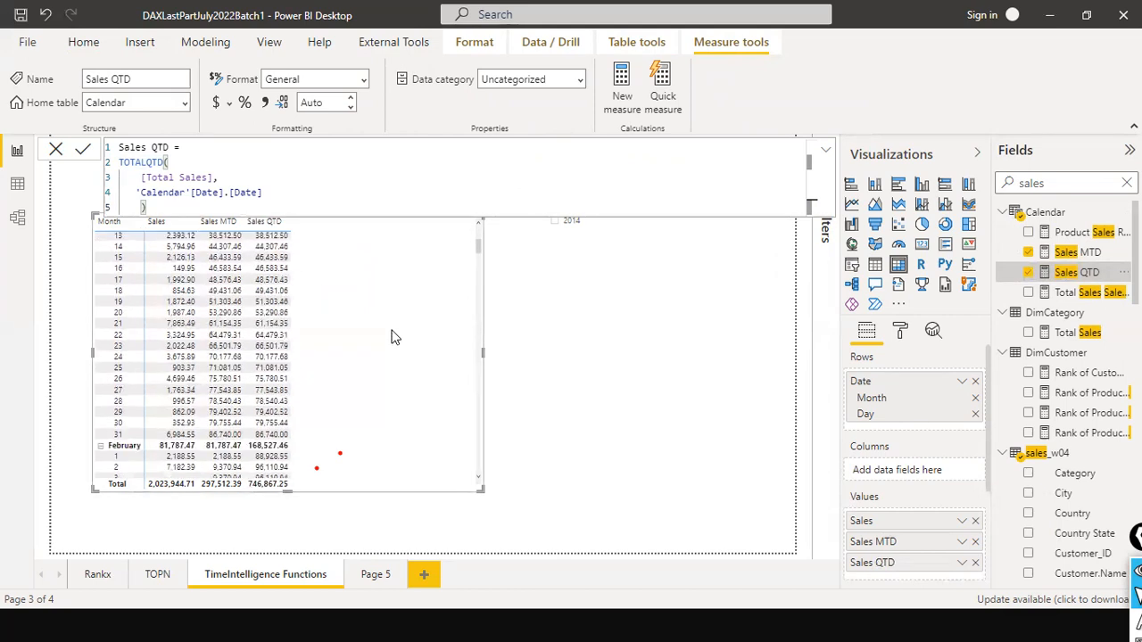
pyautogui.scroll(5, 392, 336)
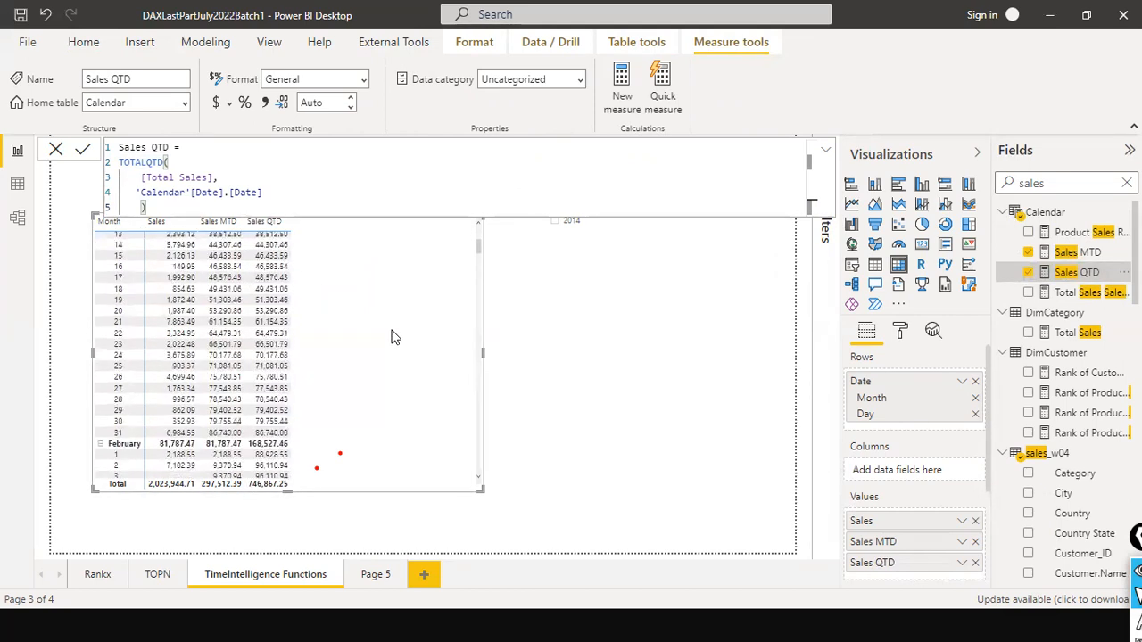
pyautogui.scroll(5, 392, 336)
pyautogui.click(56, 149)
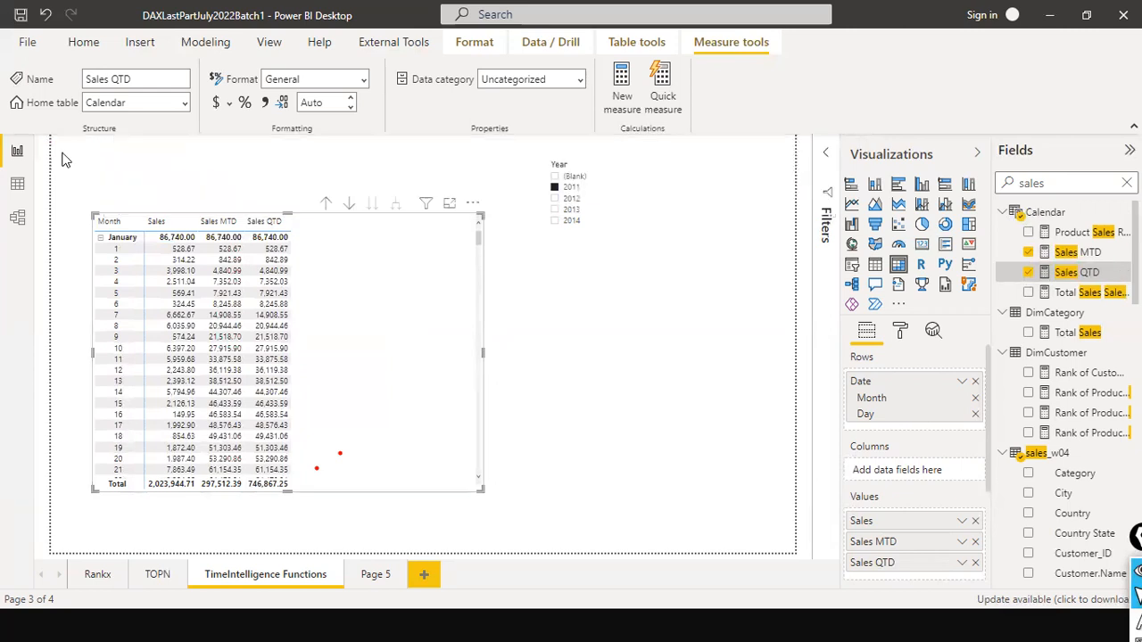
# - Examine how daily Sales MTD and Sales QTD accumulate across January, February and March 2011 and at the start of April
pyautogui.scroll(-5, 346, 295)
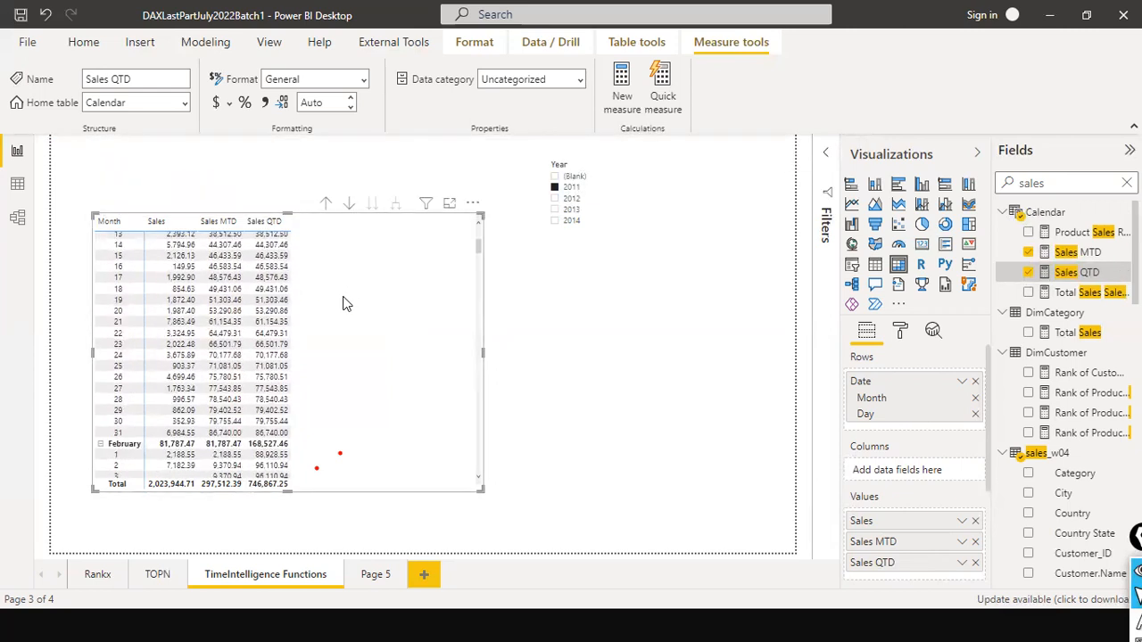
pyautogui.scroll(1, 346, 303)
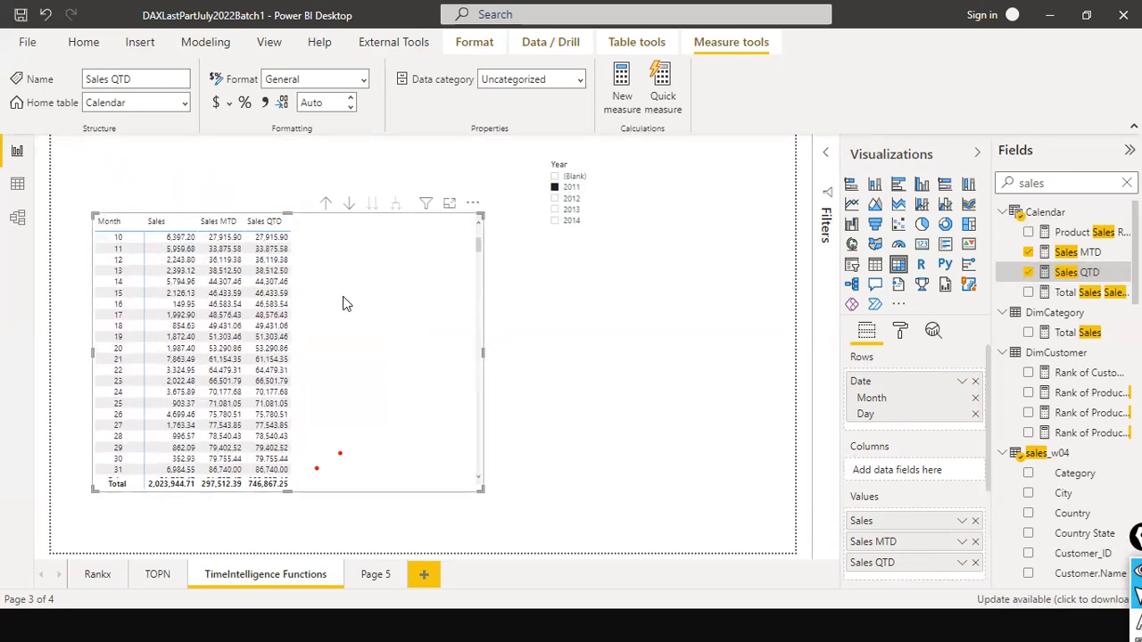
pyautogui.scroll(-2, 346, 304)
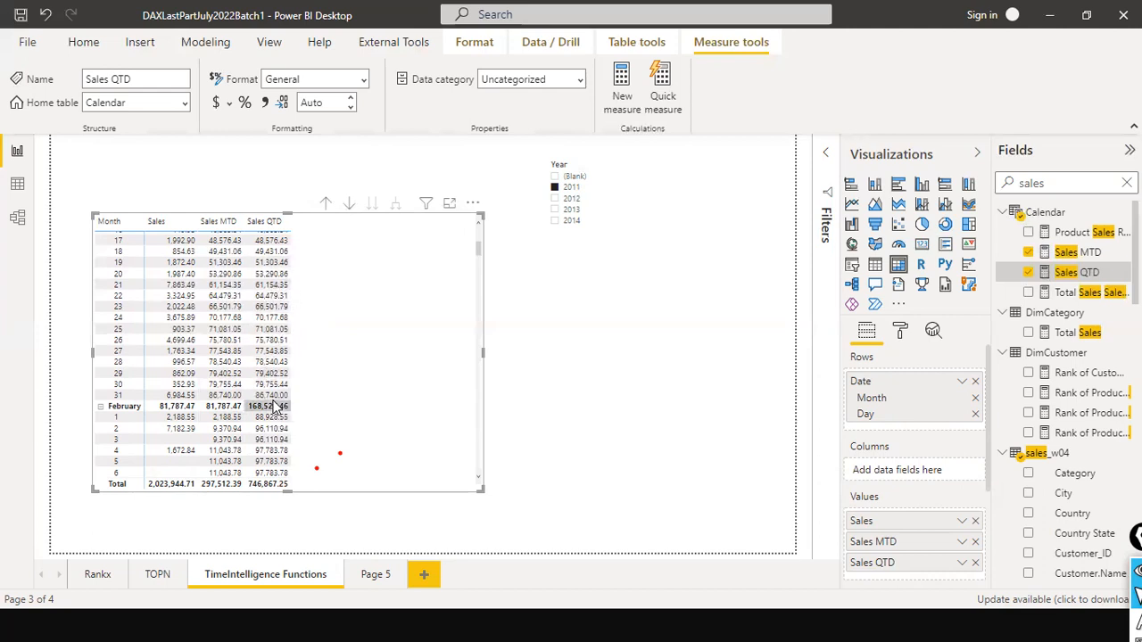
pyautogui.scroll(-3, 277, 415)
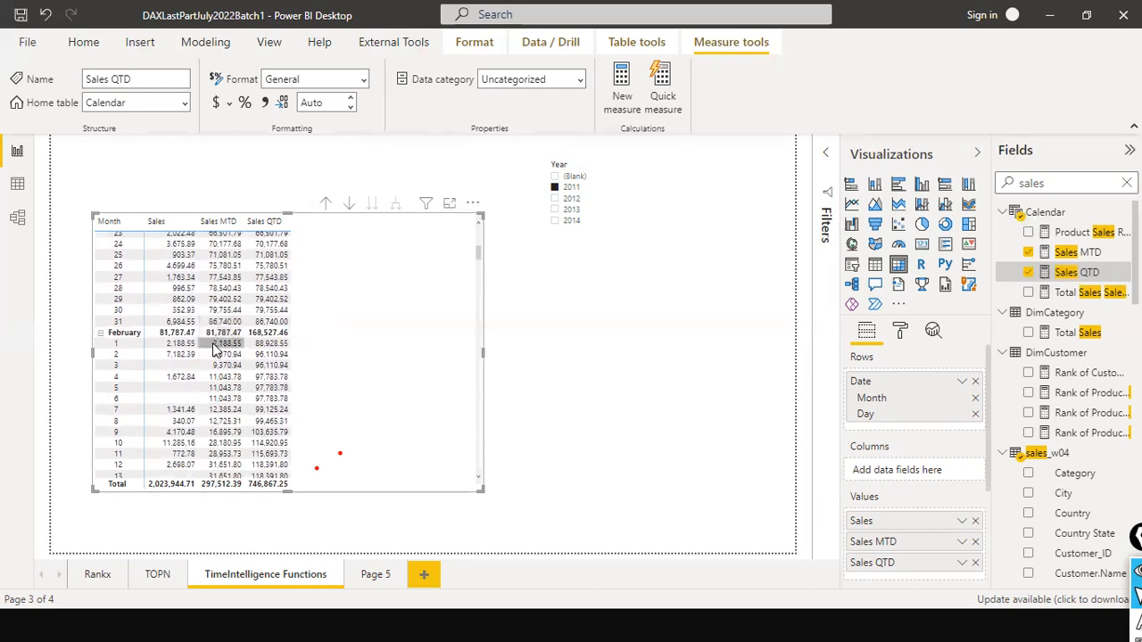
pyautogui.scroll(-3, 221, 421)
pyautogui.scroll(-3, 220, 421)
pyautogui.scroll(-3, 220, 421)
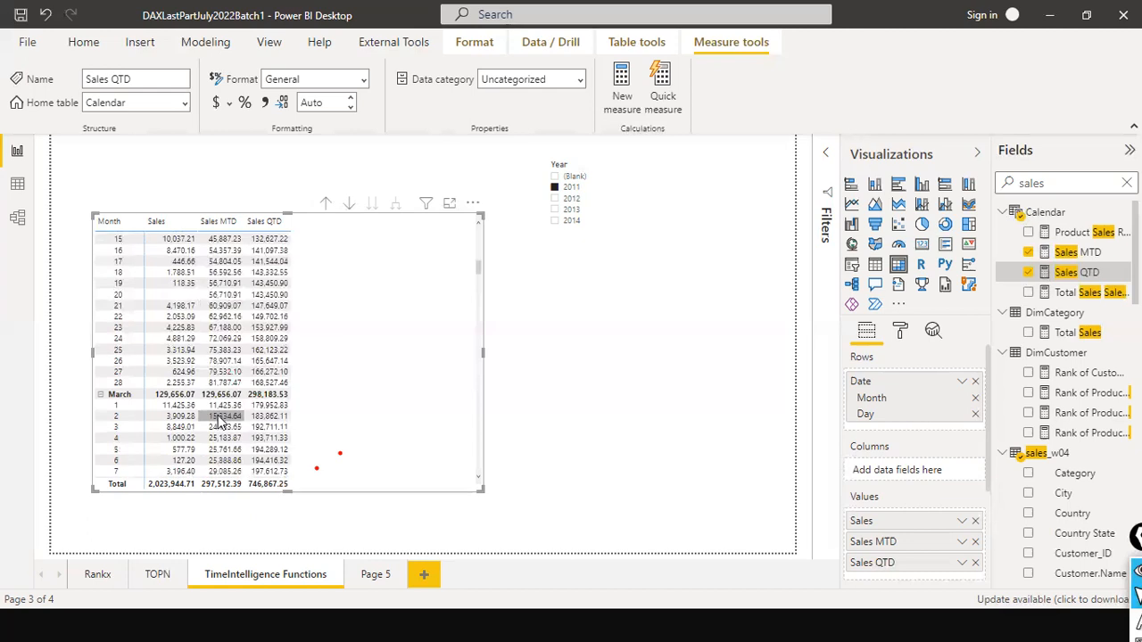
pyautogui.scroll(-6, 220, 421)
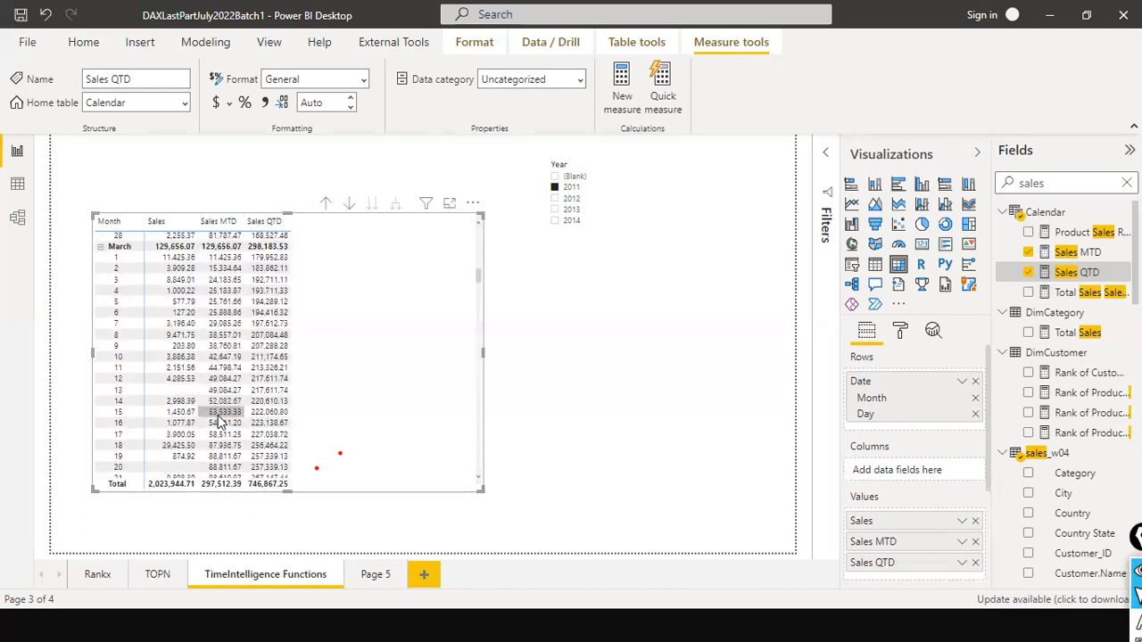
pyautogui.scroll(-3, 221, 422)
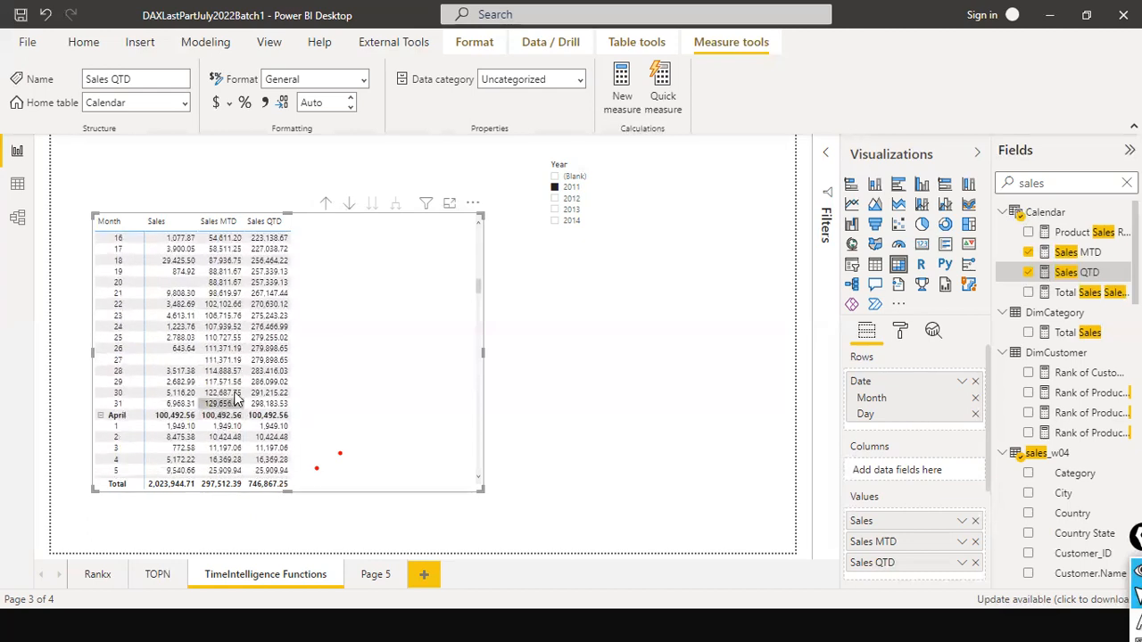
pyautogui.scroll(-1, 256, 375)
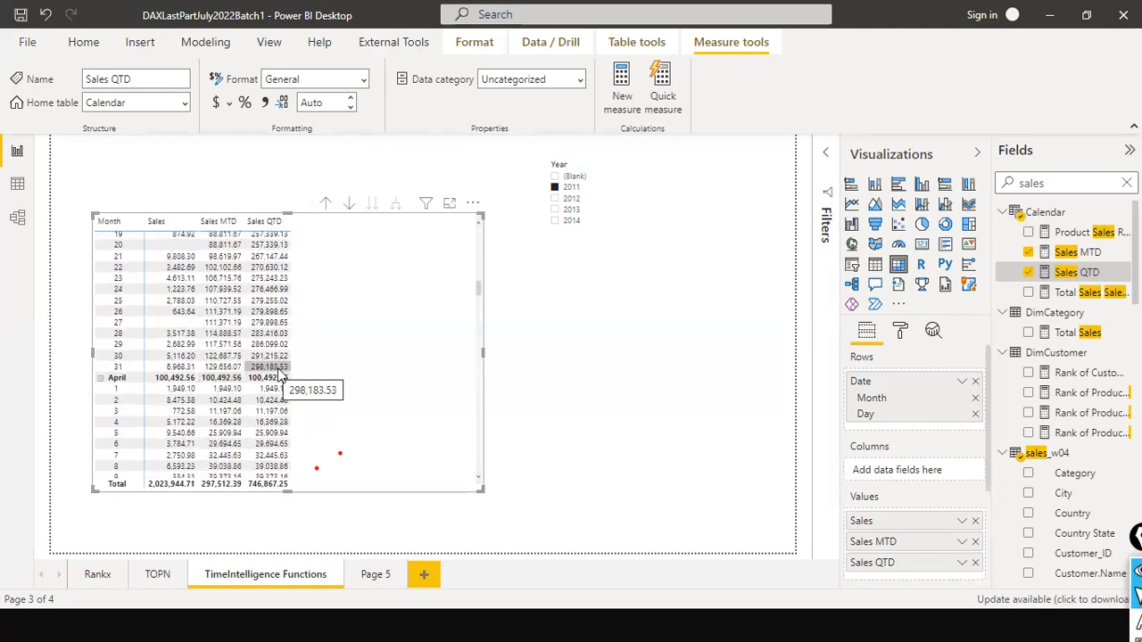
pyautogui.scroll(8, 280, 290)
pyautogui.scroll(10, 280, 290)
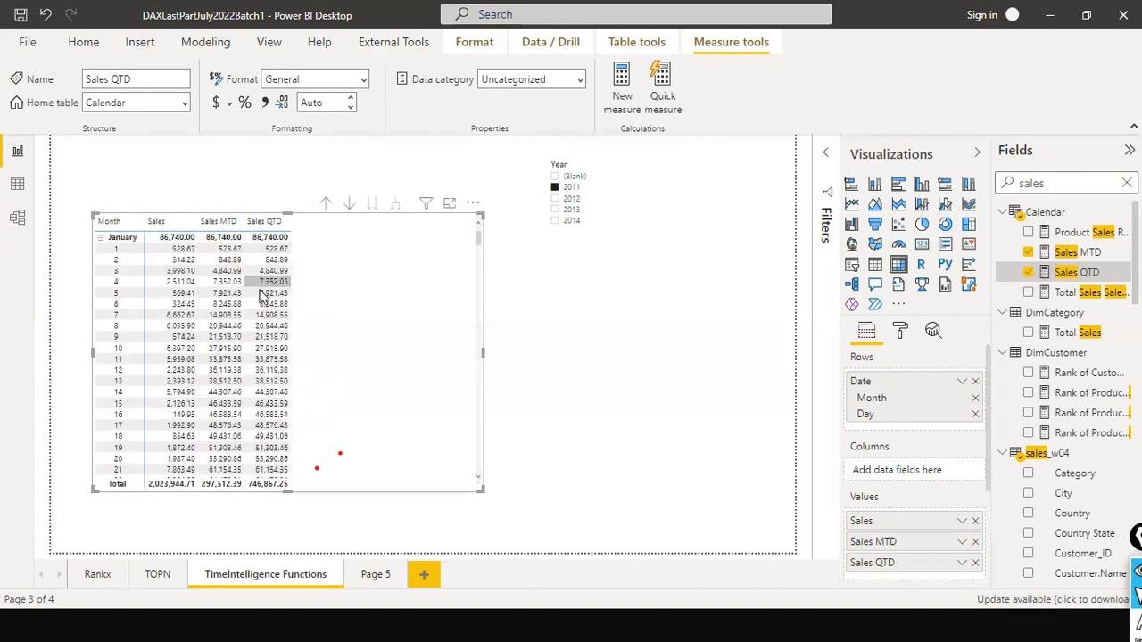
pyautogui.scroll(-4, 277, 357)
pyautogui.scroll(-1, 297, 397)
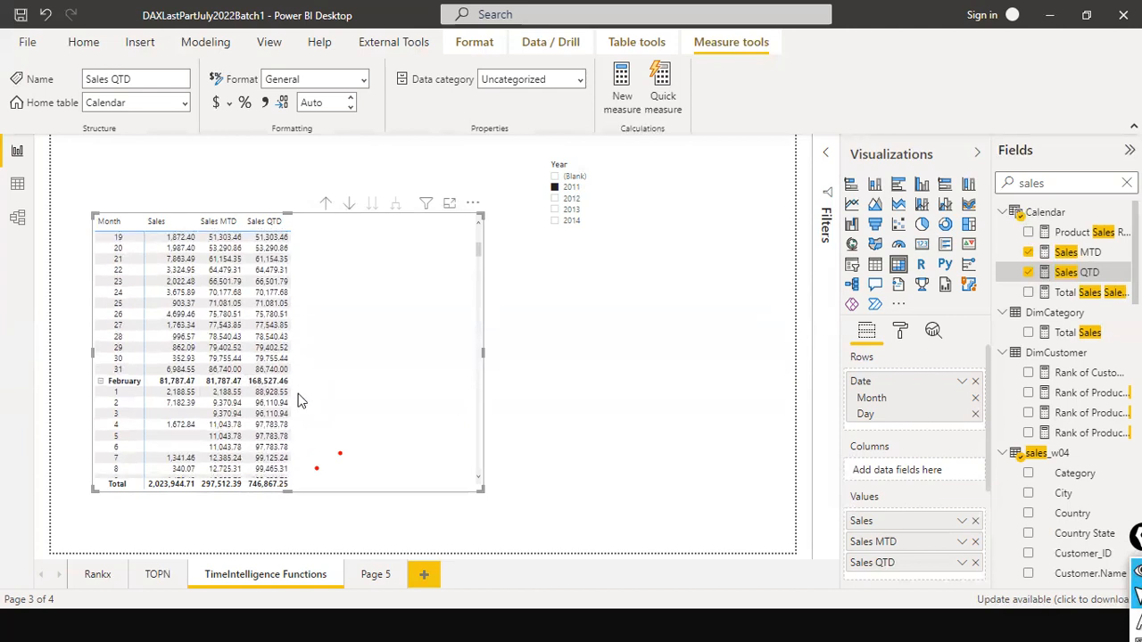
pyautogui.scroll(-1, 299, 401)
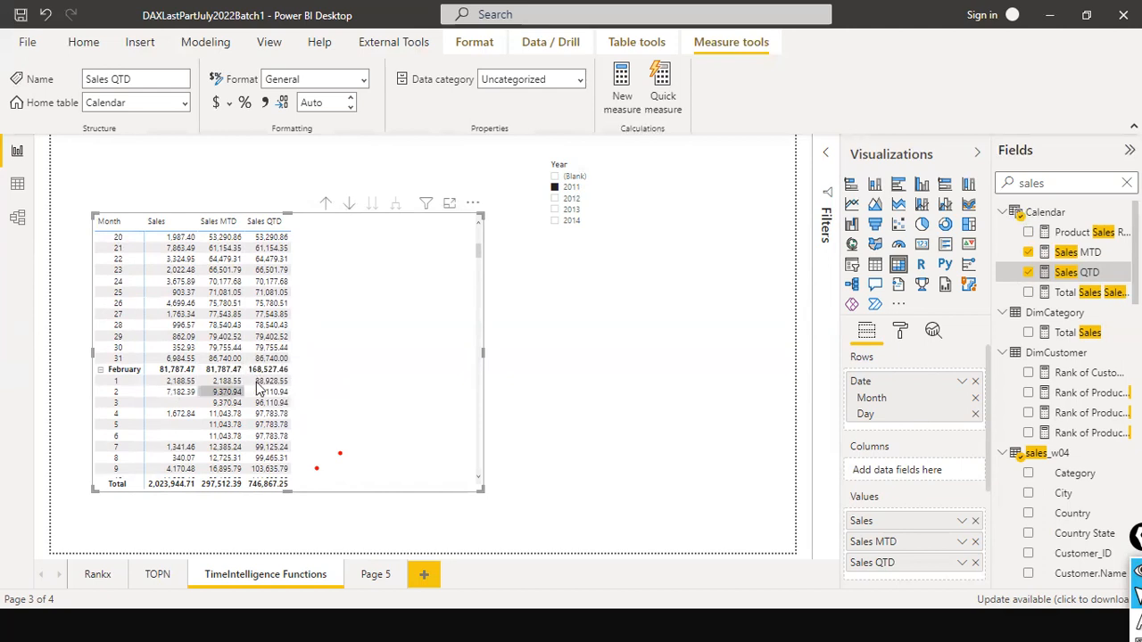
pyautogui.scroll(-7, 264, 385)
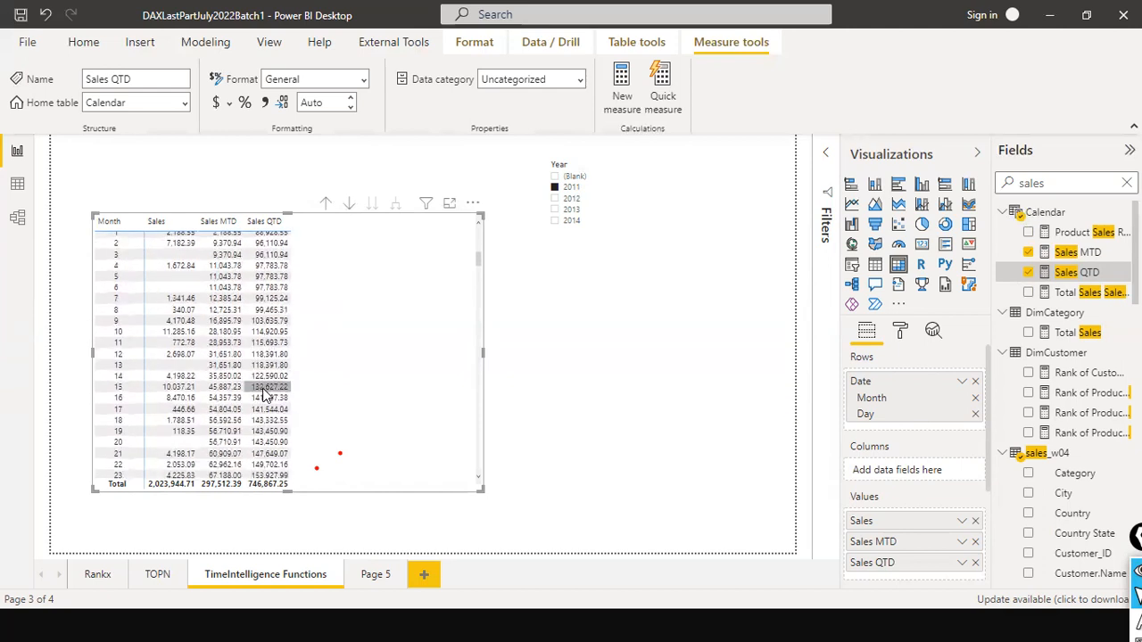
pyautogui.scroll(-10, 264, 396)
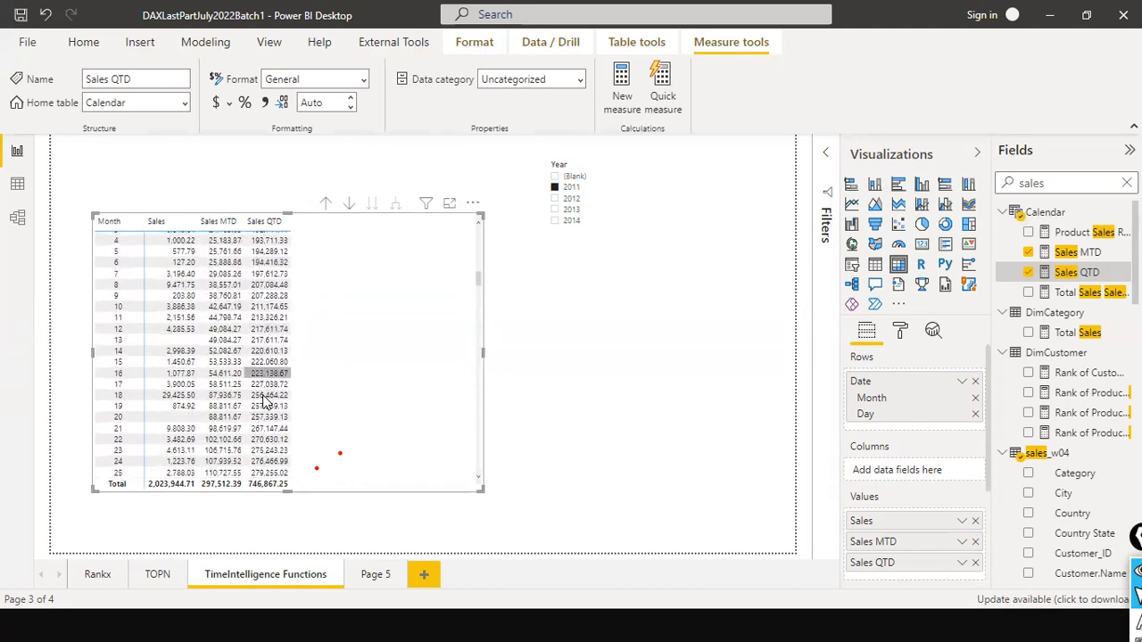
pyautogui.scroll(-3, 264, 401)
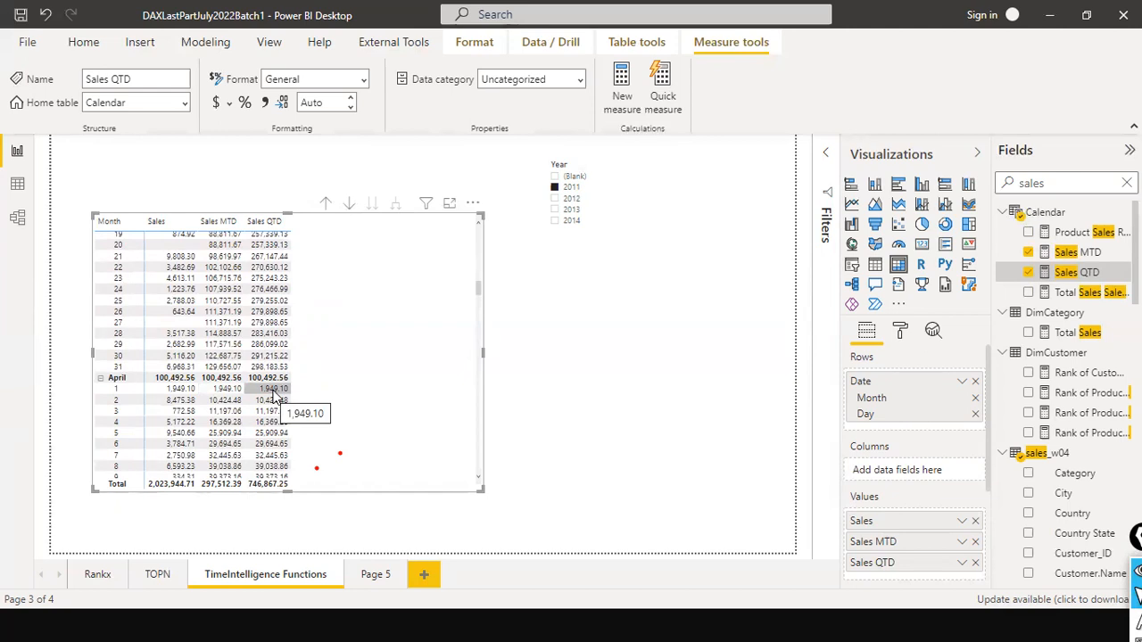
pyautogui.scroll(1, 214, 381)
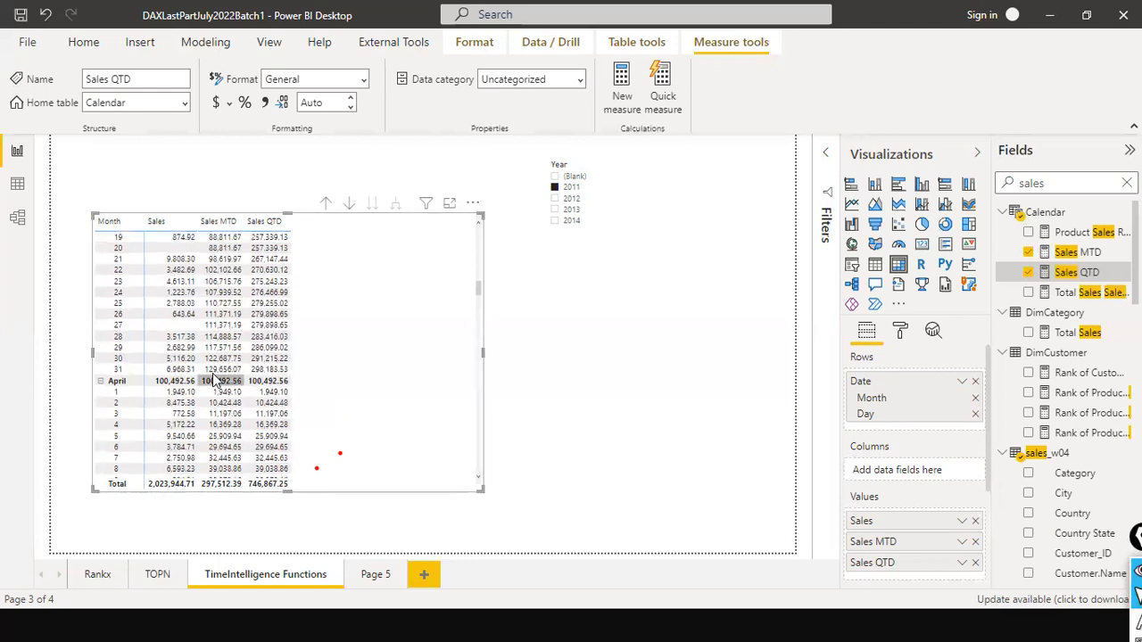
pyautogui.scroll(4, 214, 381)
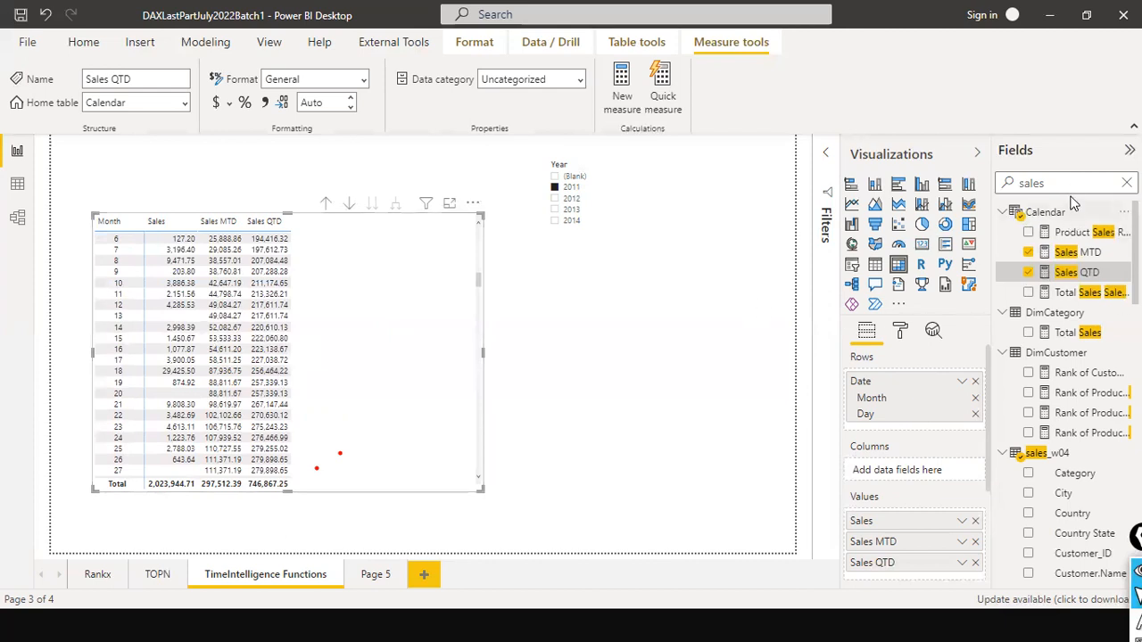
# - Search the fields for "ytd" and inspect the Total YTD measure's TOTALYTD formula
pyautogui.moveTo(1070, 186); pyautogui.dragTo(895, 172)
pyautogui.write('ytd')
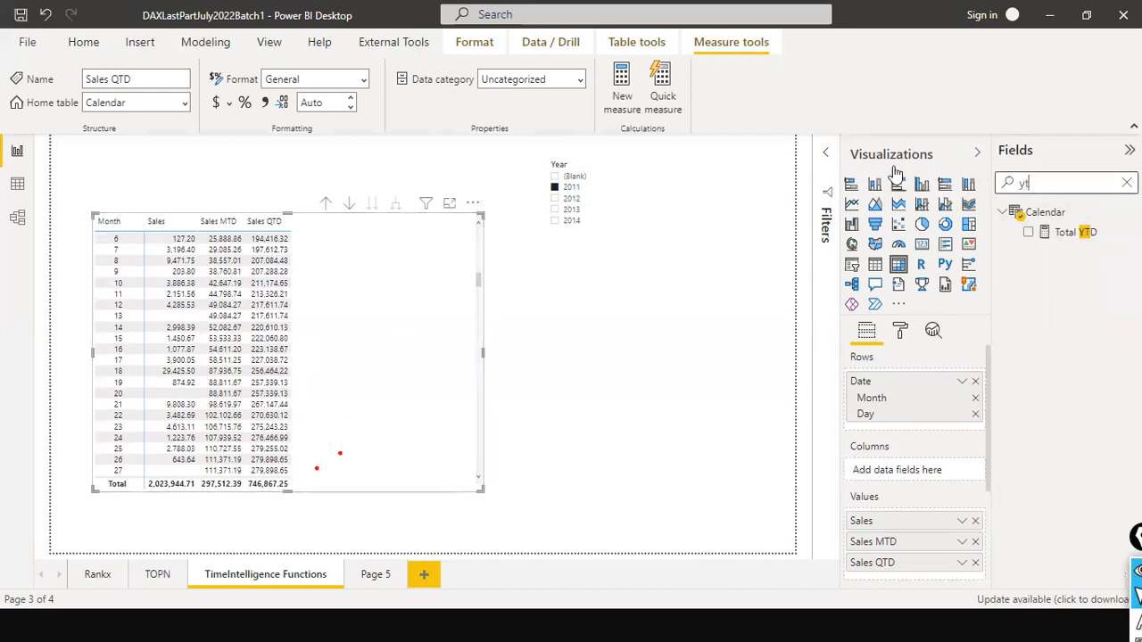
pyautogui.click(1067, 233)
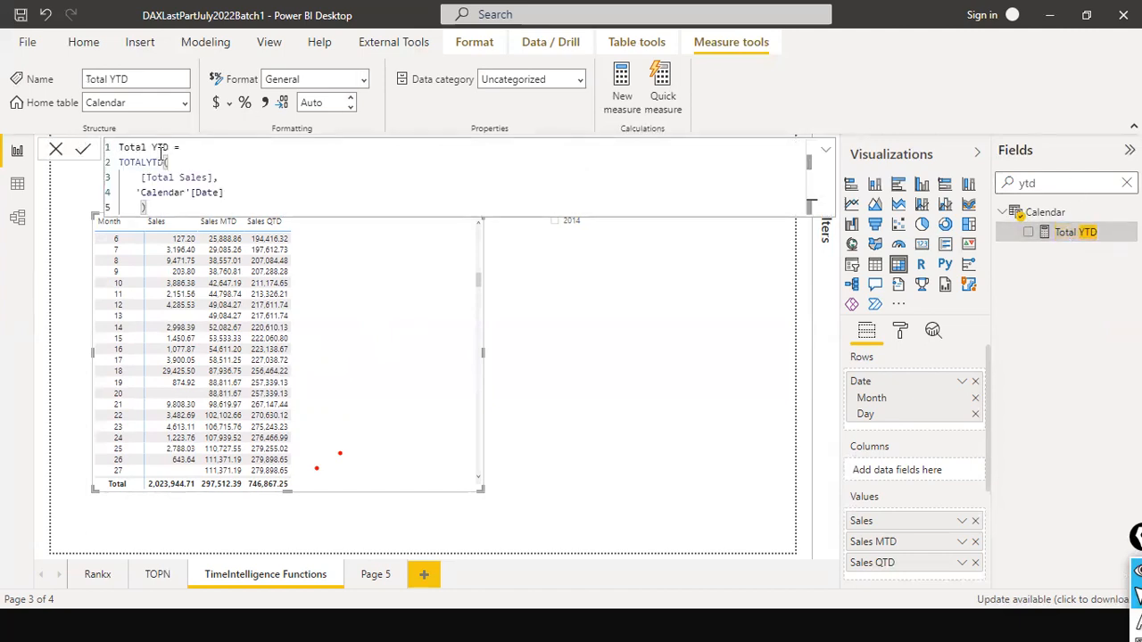
pyautogui.moveTo(145, 162); pyautogui.dragTo(157, 163)
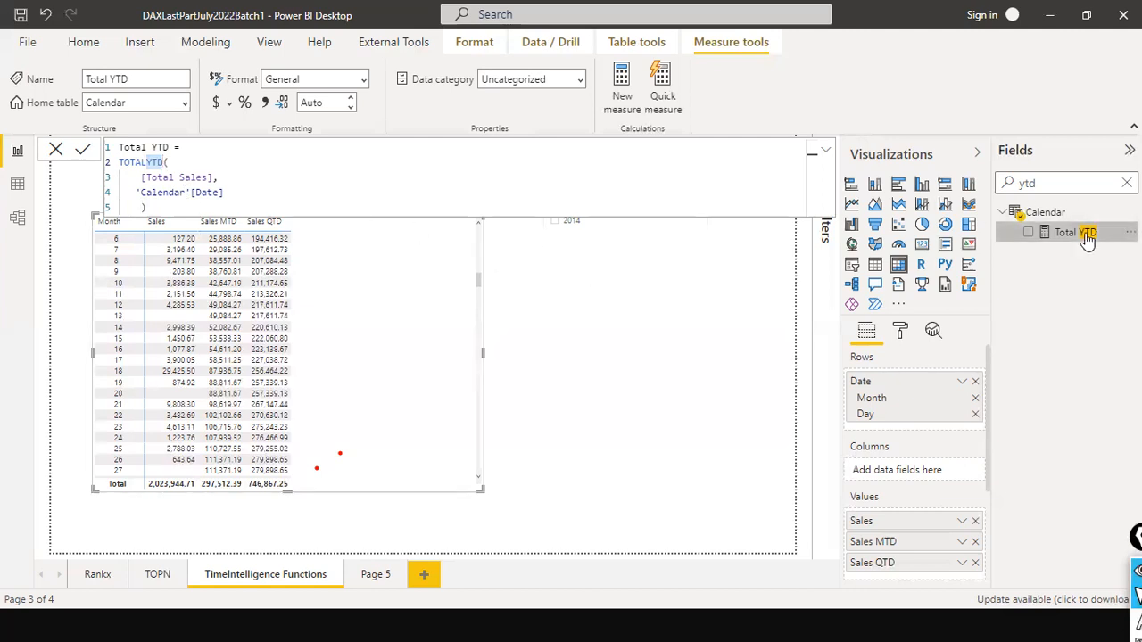
# - Add the Total YTD measure to the matrix values and close its TOTALYTD formula without changes
pyautogui.click(216, 177)
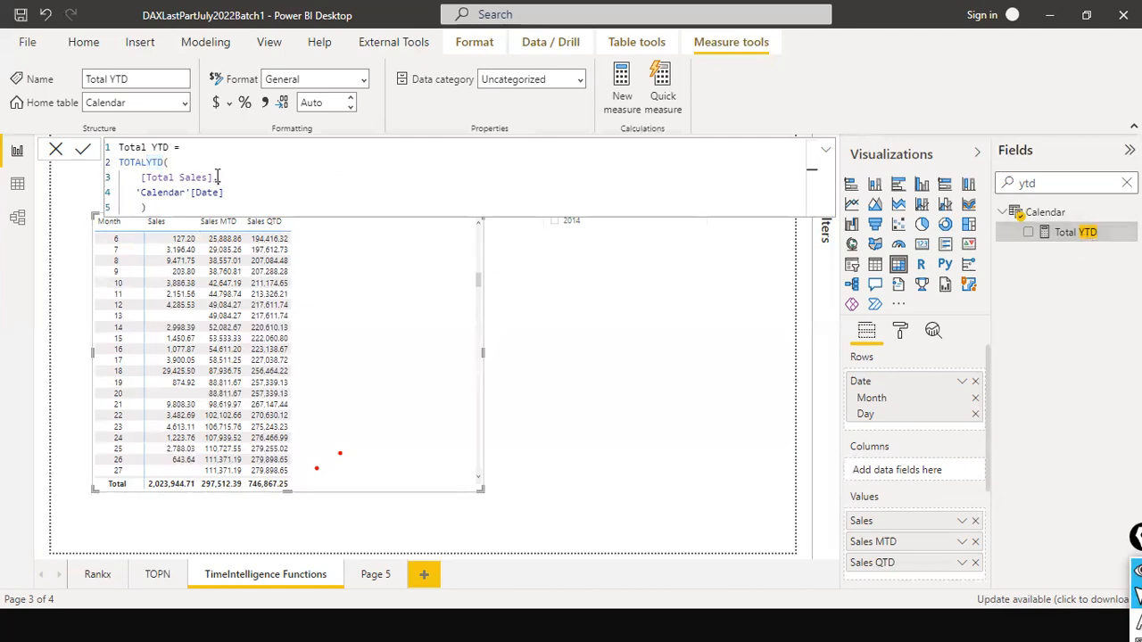
pyautogui.click(182, 192)
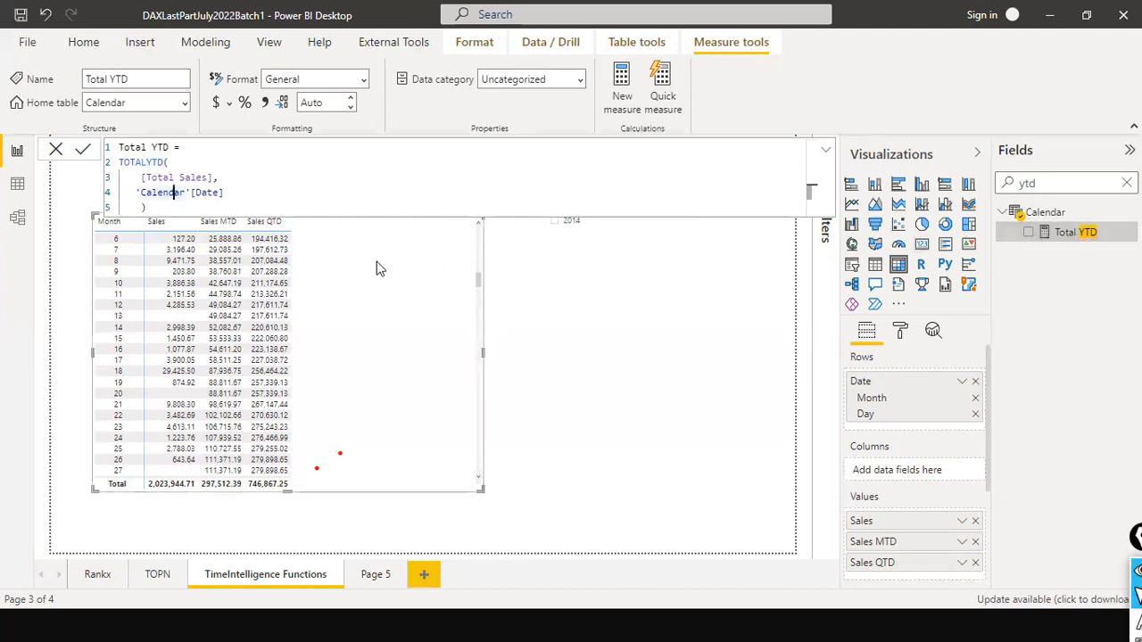
pyautogui.moveTo(1096, 235); pyautogui.dragTo(397, 232)
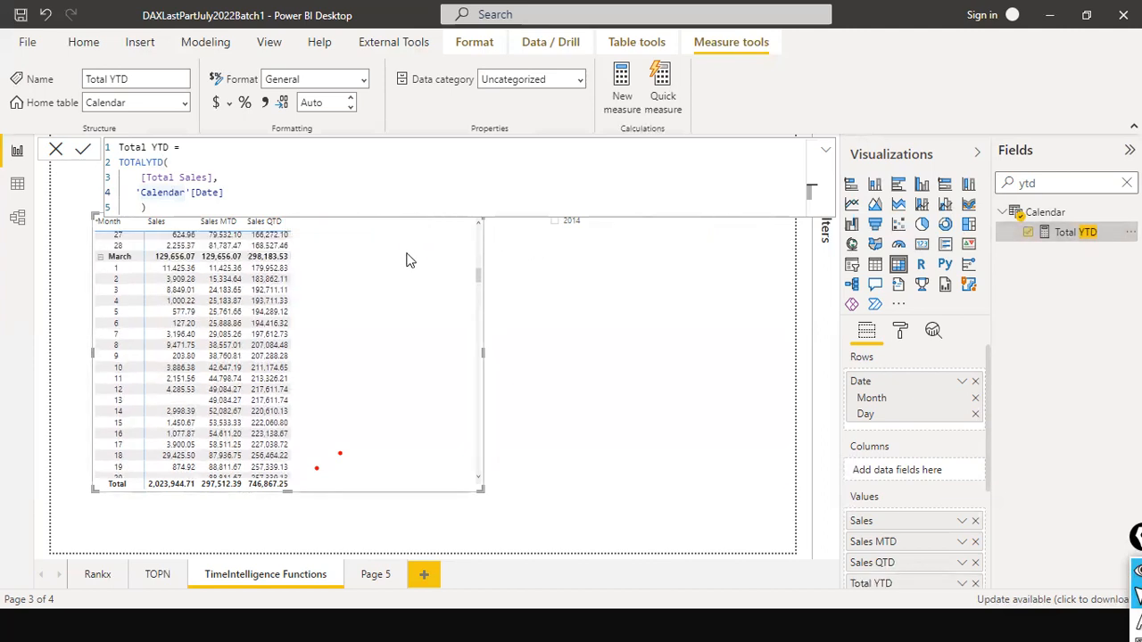
pyautogui.scroll(5, 421, 259)
pyautogui.scroll(6, 426, 258)
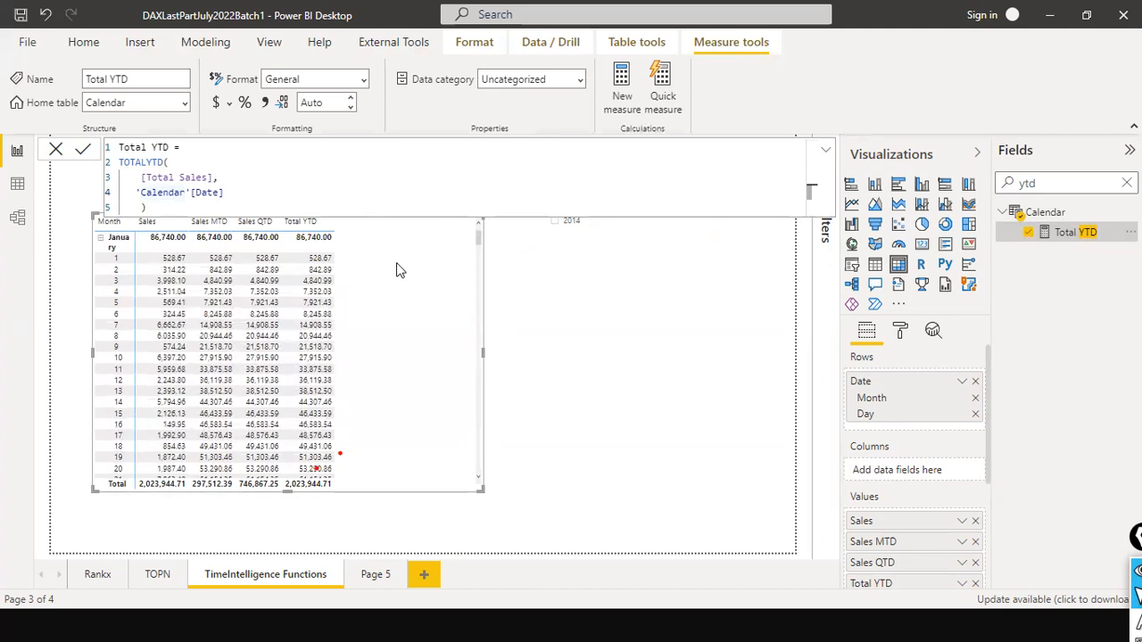
pyautogui.click(55, 153)
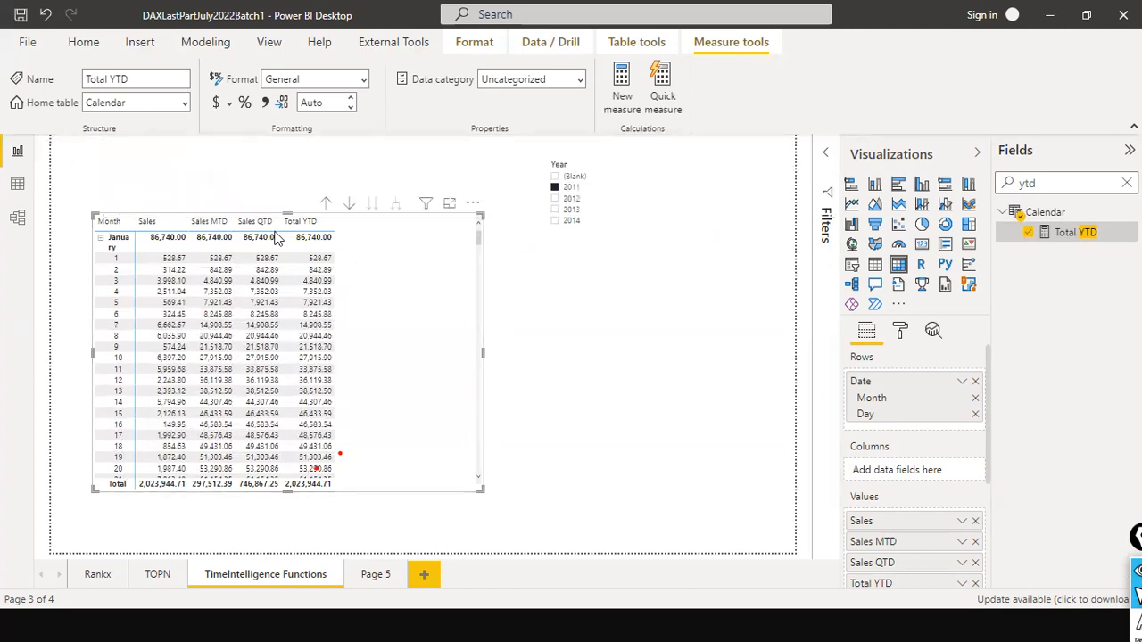
# - Examine how Total YTD accumulates through December 2011, and include 2012 in the Year slicer for comparison
pyautogui.scroll(-20, 329, 264)
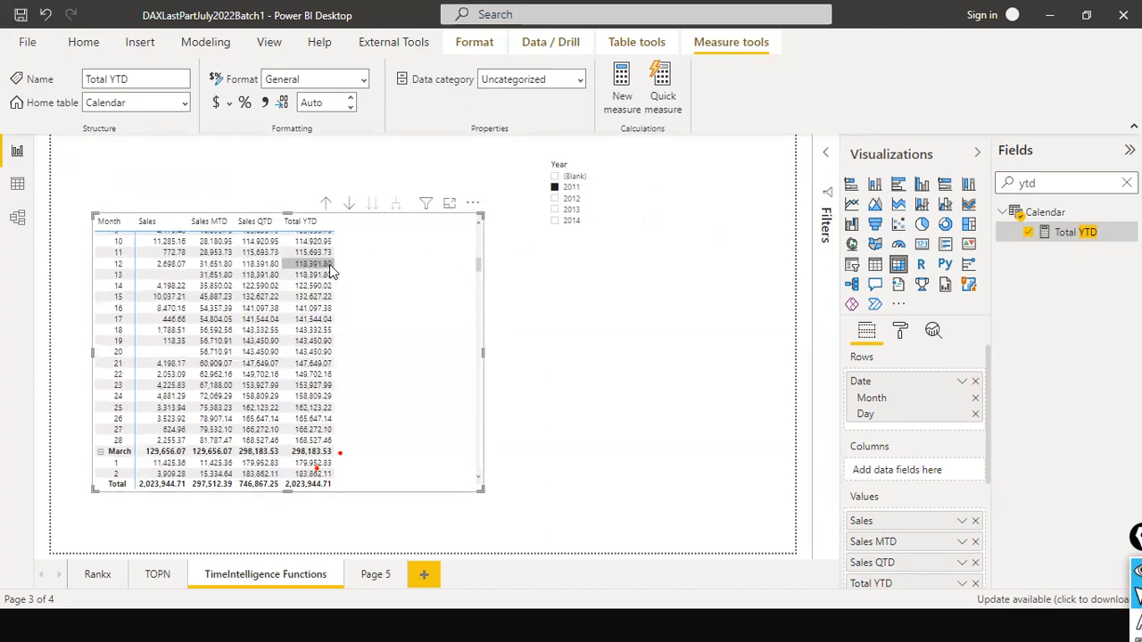
pyautogui.scroll(-8, 480, 395)
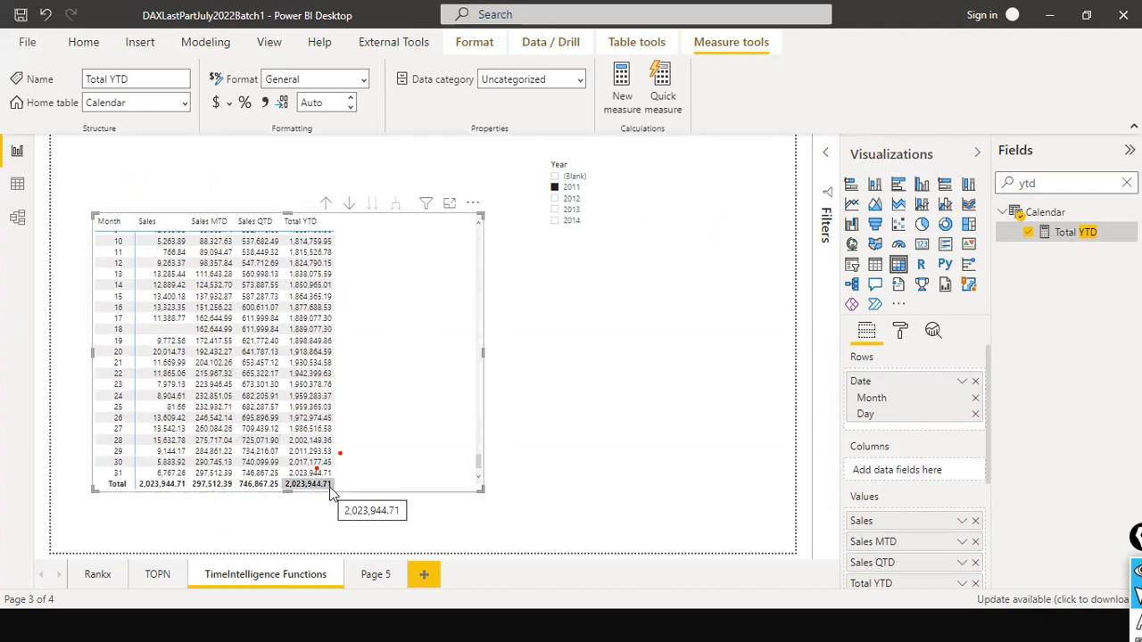
pyautogui.scroll(6, 344, 275)
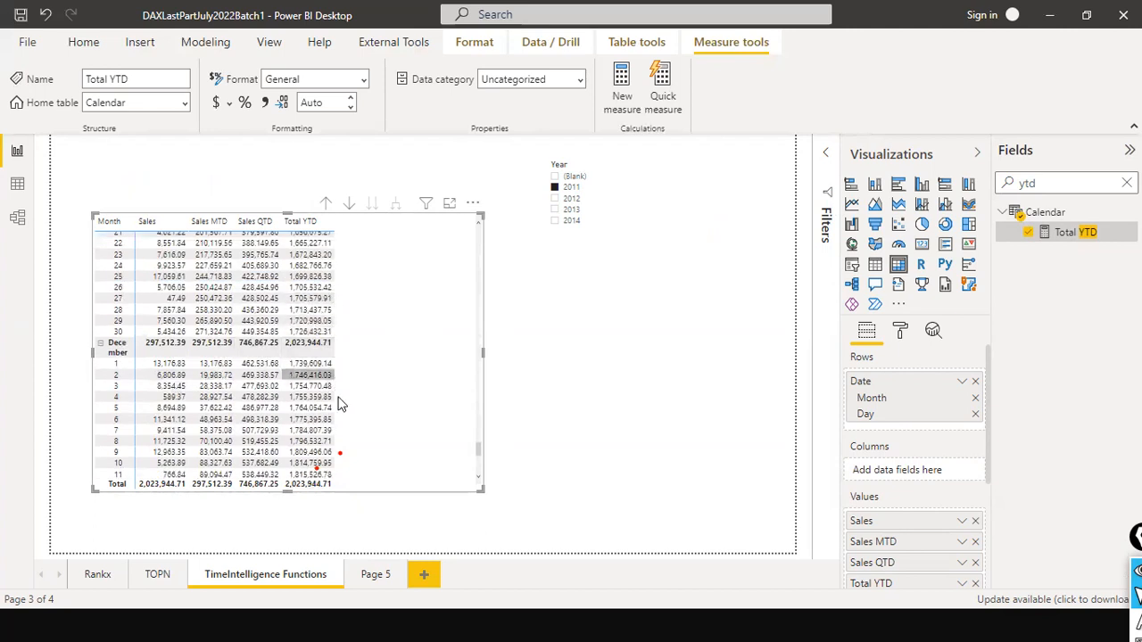
pyautogui.scroll(-6, 342, 406)
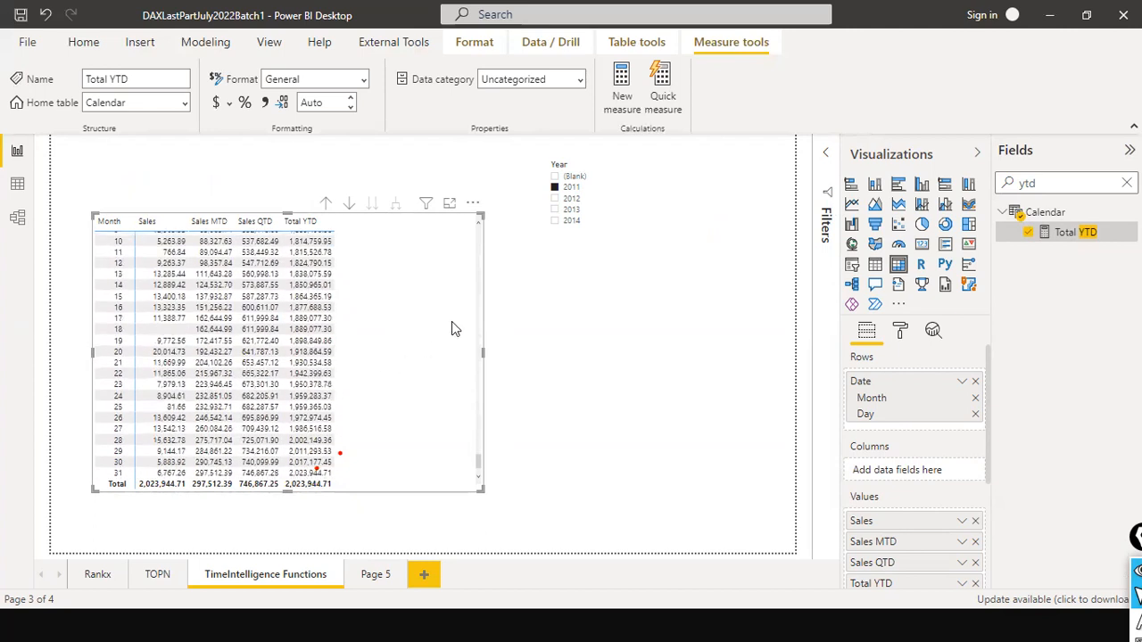
pyautogui.keyDown('ctrl'); pyautogui.click(555, 198); pyautogui.keyUp('ctrl')
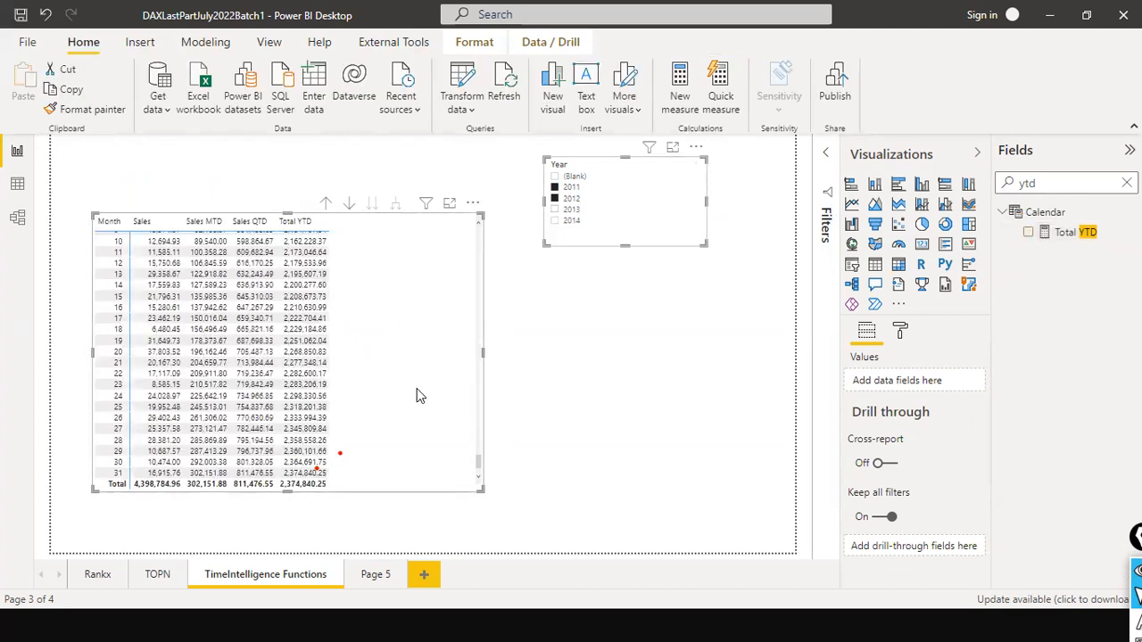
pyautogui.scroll(8, 414, 379)
pyautogui.scroll(10, 411, 373)
pyautogui.scroll(10, 412, 373)
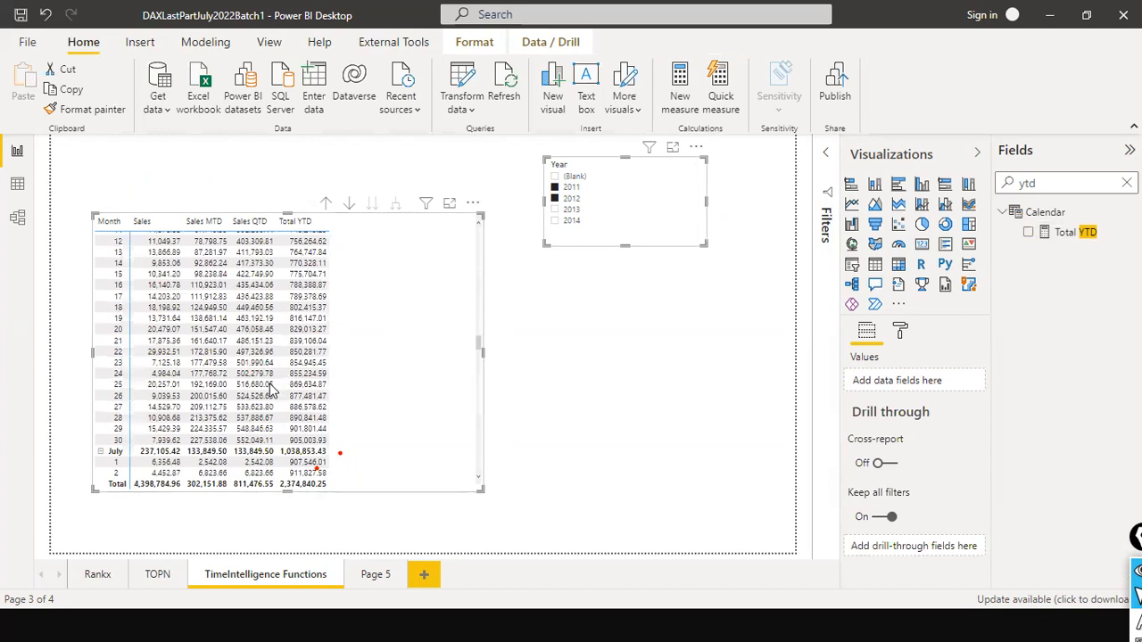
# - Reduce the matrix's height, and place a copy of it in the free space below the Year slicer
pyautogui.moveTo(270, 384); pyautogui.dragTo(270, 383)
pyautogui.moveTo(444, 327); pyautogui.dragTo(797, 443)
pyautogui.hotkey('ctrl', 'c')
pyautogui.hotkey('ctrl', 'v')
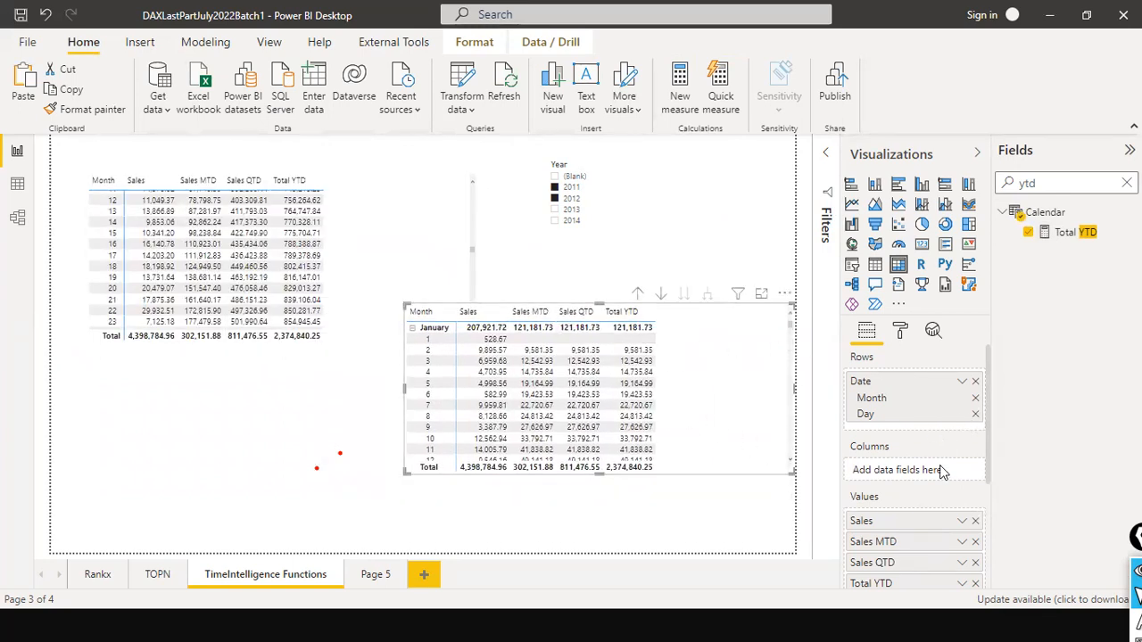
# - Remove Sales MTD and Sales QTD from the copied matrix's values, and Month and Day from its rows
pyautogui.click(976, 543)
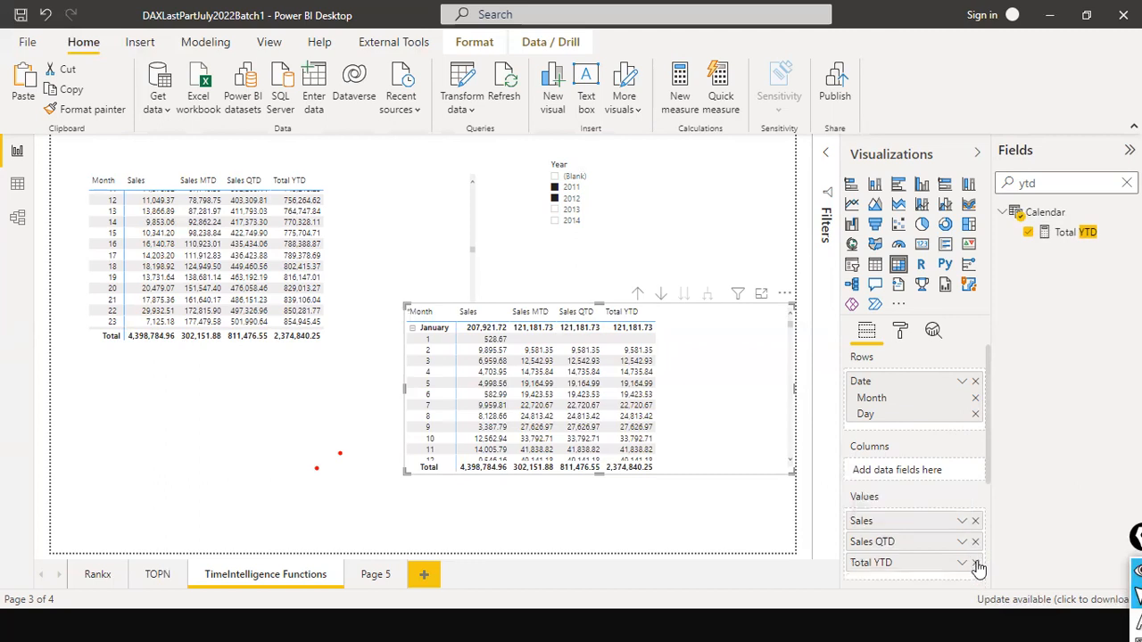
pyautogui.click(975, 542)
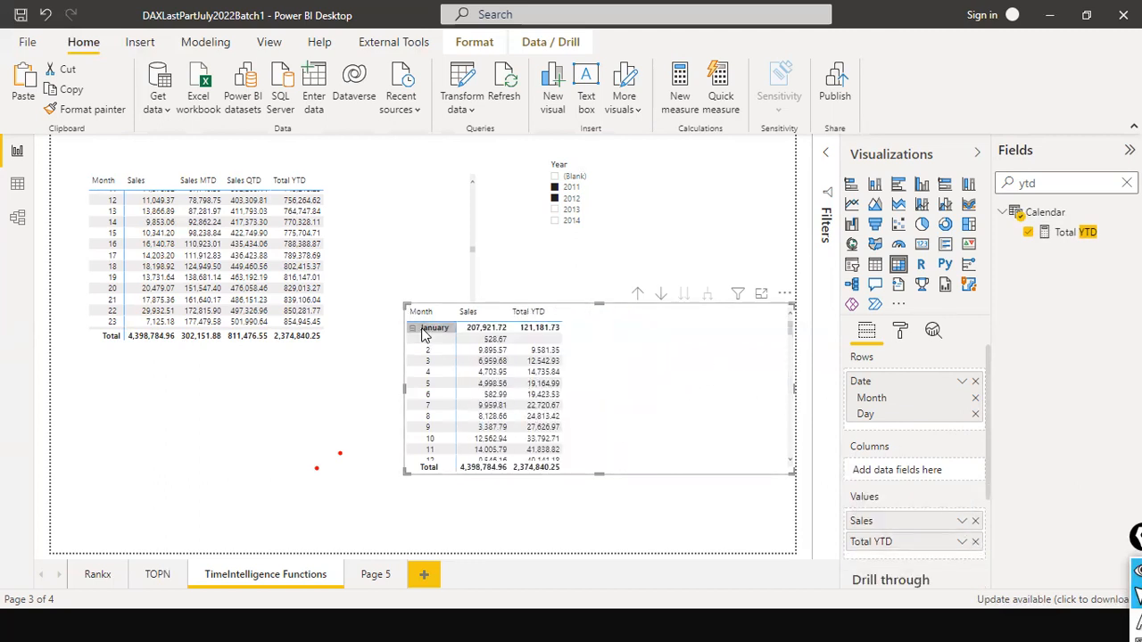
pyautogui.click(976, 399)
pyautogui.click(975, 400)
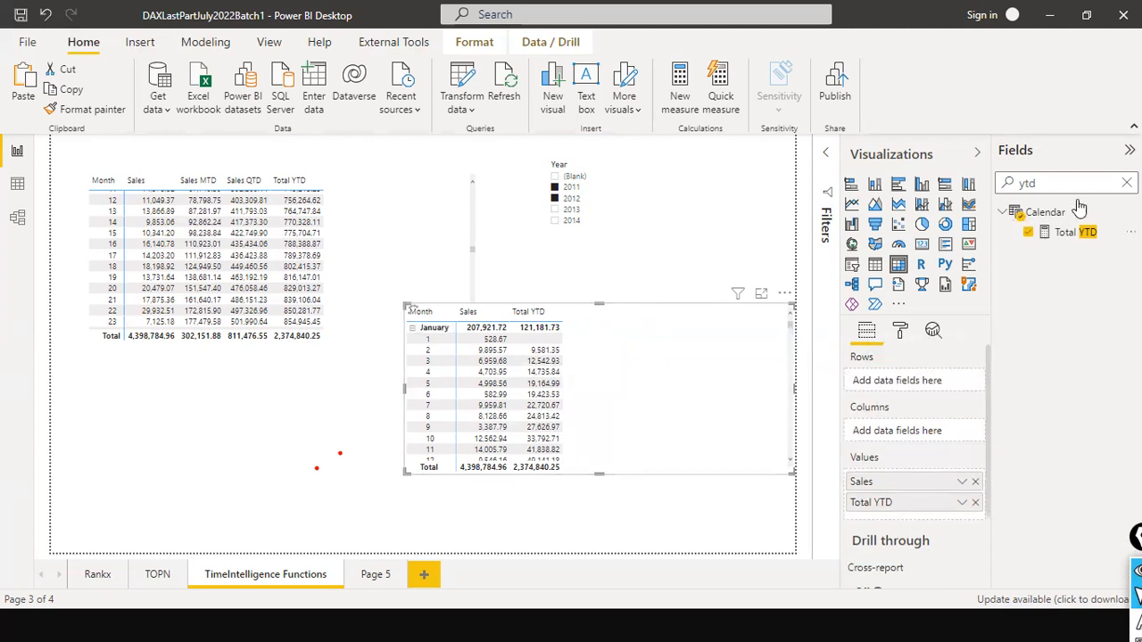
# - Clear the field search and add Year from the Date Hierarchy to the copied matrix's rows
pyautogui.click(1126, 182)
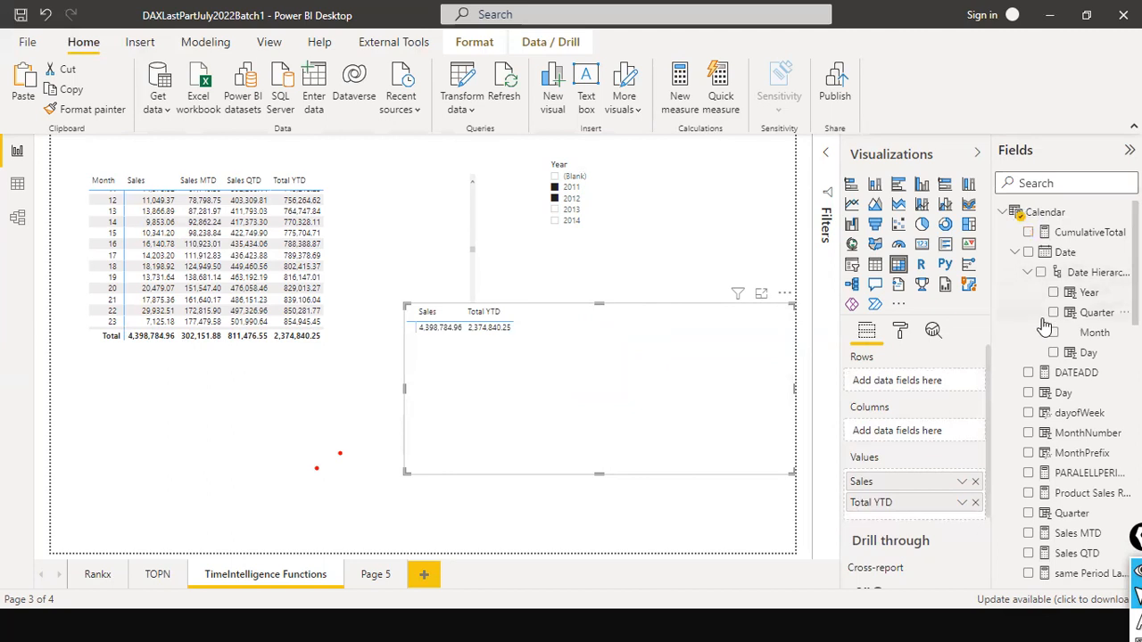
pyautogui.moveTo(1085, 294); pyautogui.dragTo(541, 373)
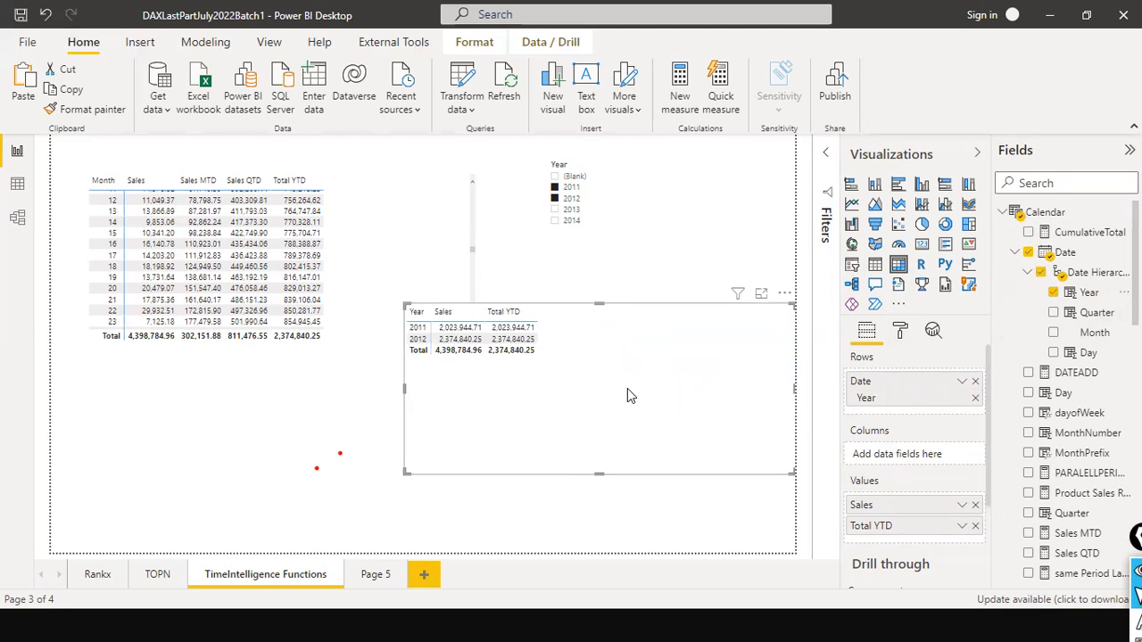
pyautogui.moveTo(524, 335)
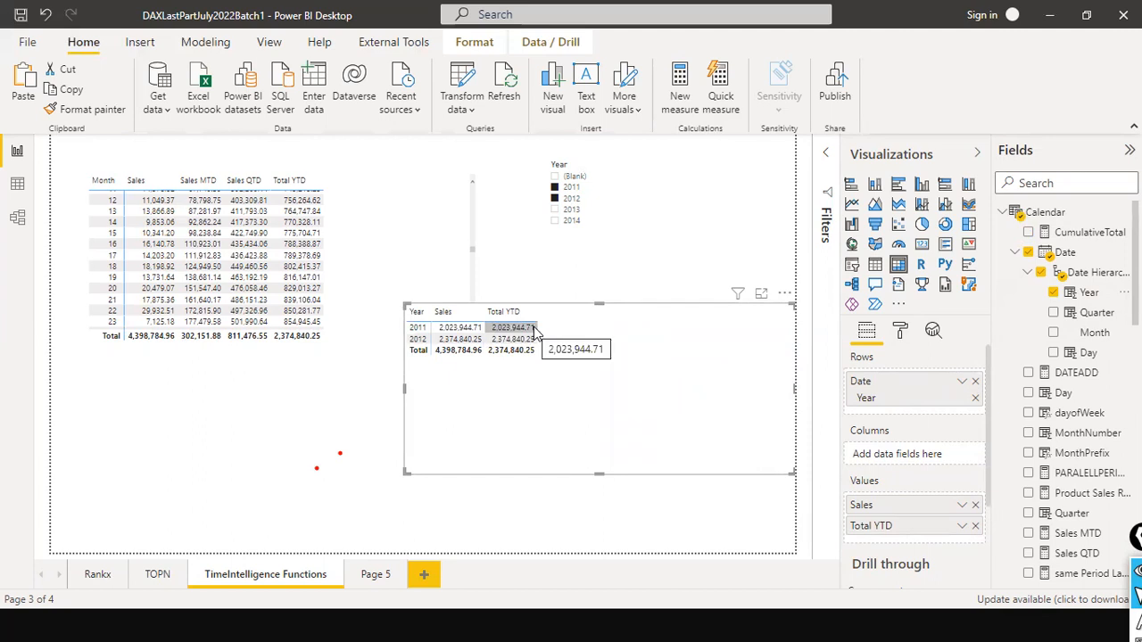
# - Rearrange the two matrices so the month and day matrix is taller above the smaller yearly one, and clear the Year slicer selection
pyautogui.moveTo(598, 473); pyautogui.dragTo(624, 464)
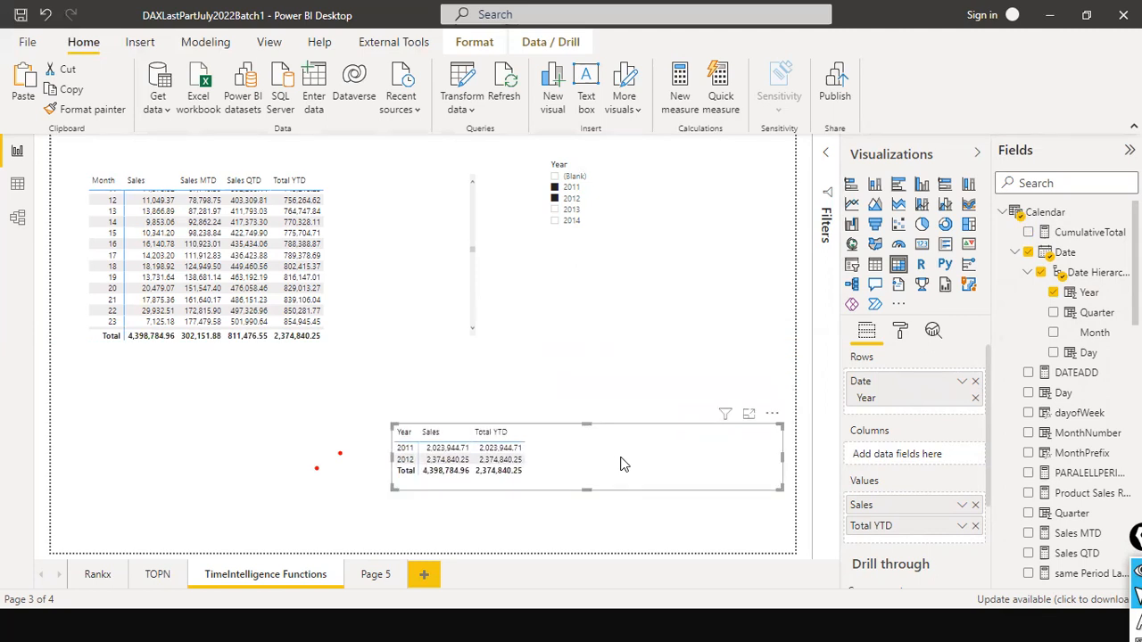
pyautogui.click(436, 249)
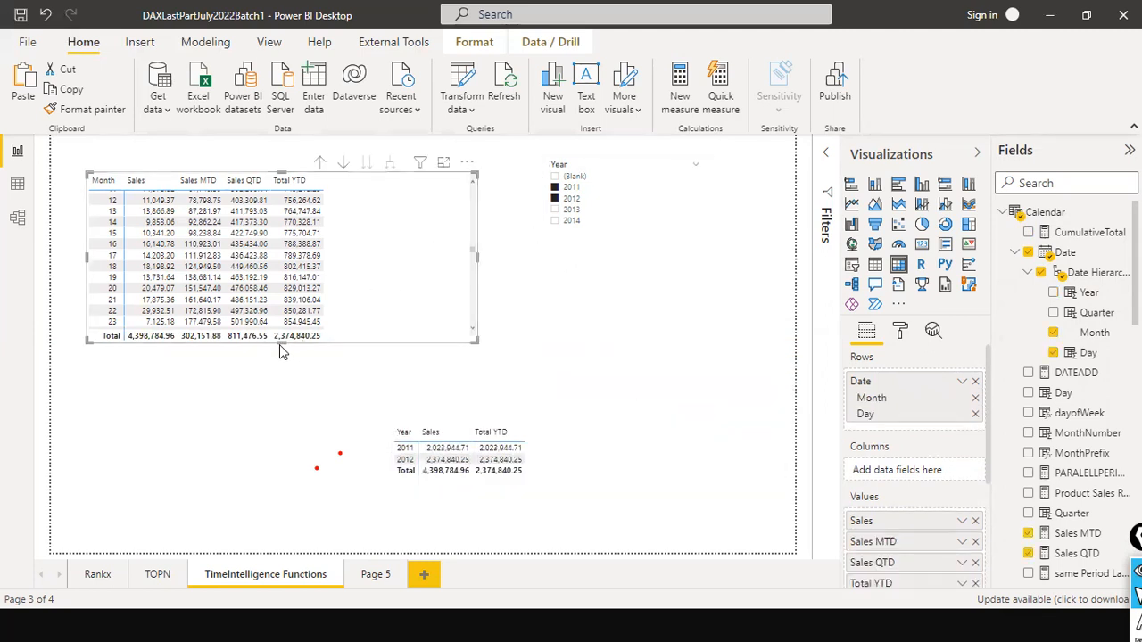
pyautogui.moveTo(277, 342); pyautogui.dragTo(278, 420)
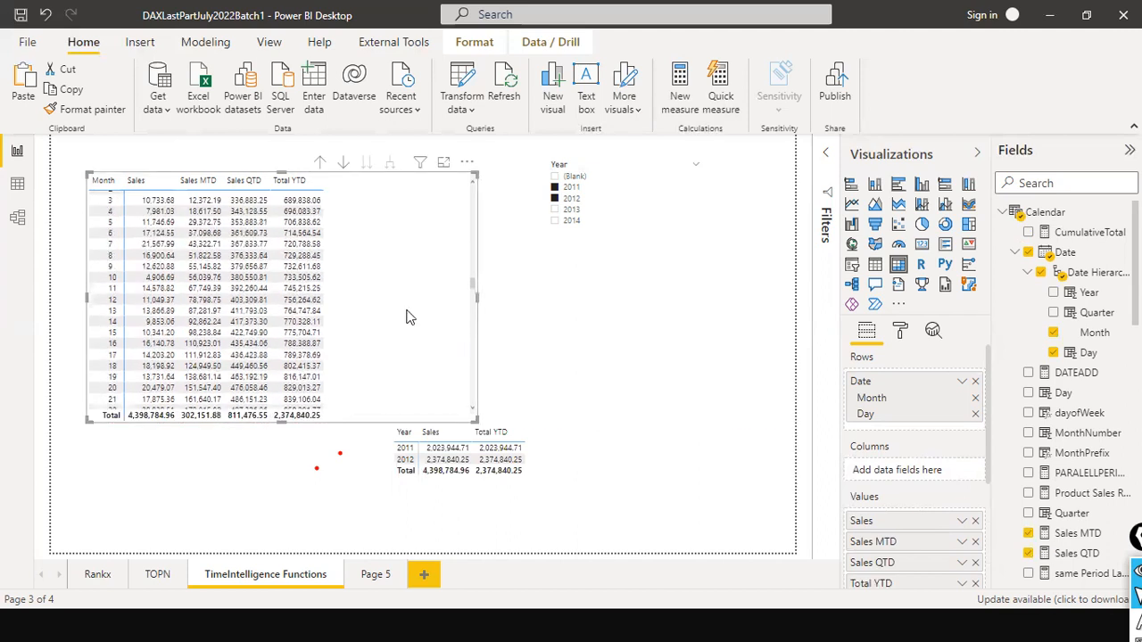
pyautogui.click(578, 205)
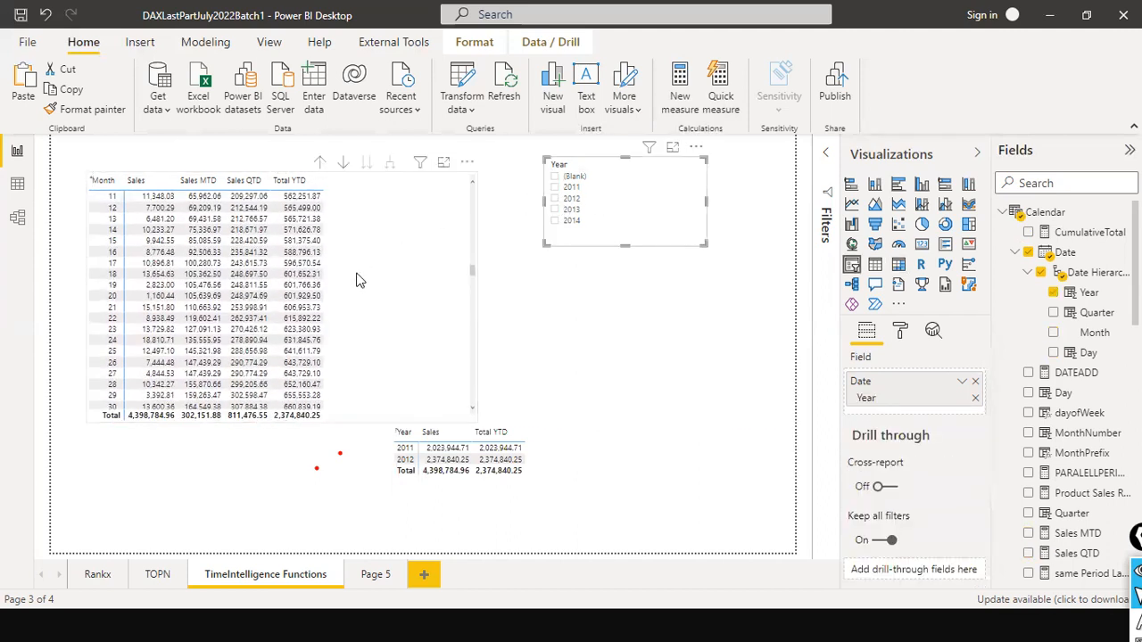
pyautogui.scroll(20, 357, 295)
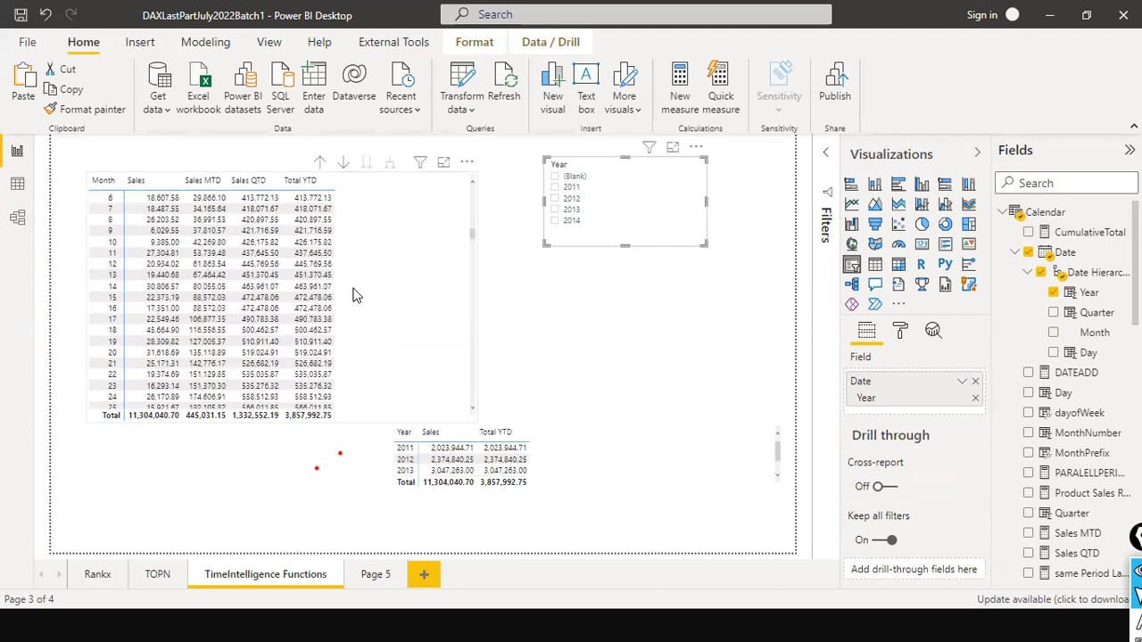
# - Search the fields for "cumu" and open the CumulativeTotal measure's formula
pyautogui.click(1048, 183)
pyautogui.write('cumu')
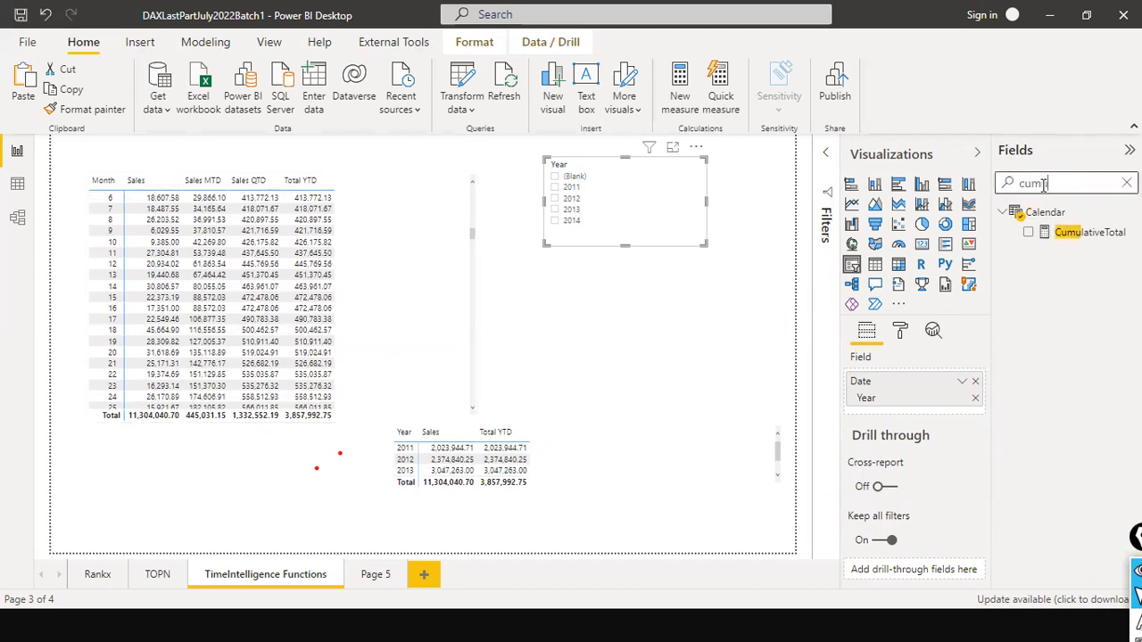
pyautogui.click(1069, 239)
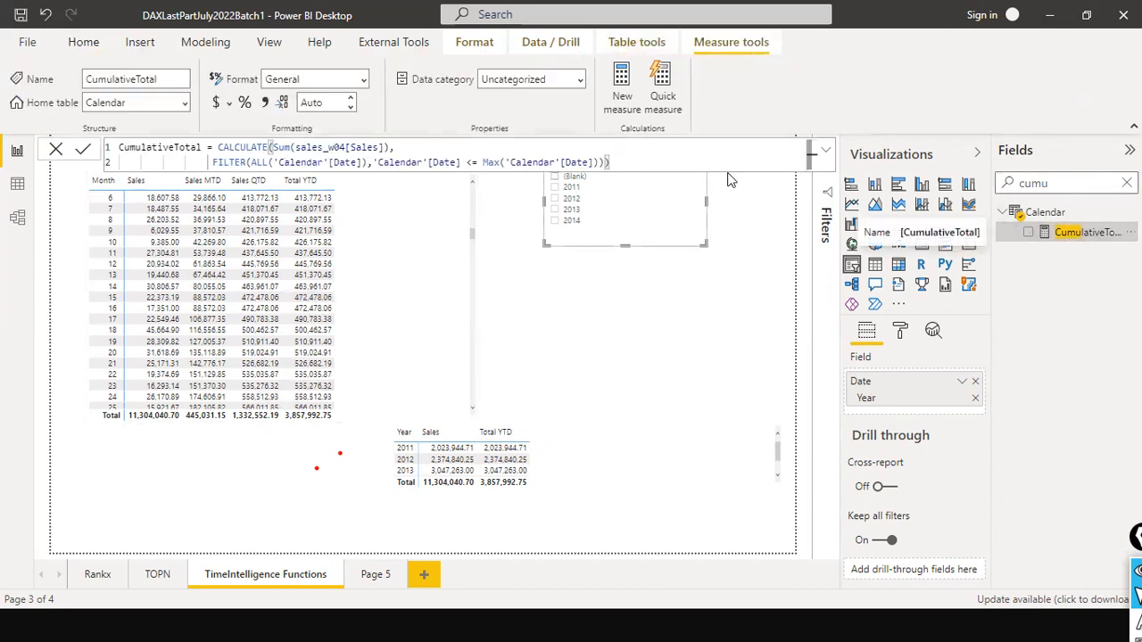
pyautogui.click(827, 153)
pyautogui.click(827, 153)
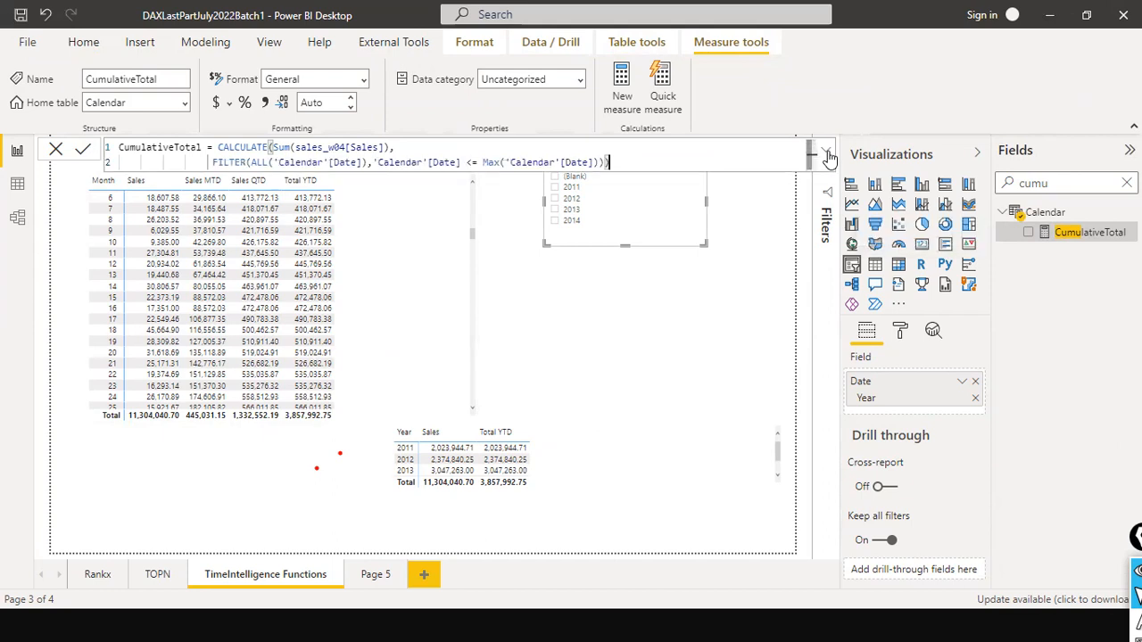
# - Add three blank lines at the end of the CumulativeTotal formula
pyautogui.hotkey('alt', 'Return')
pyautogui.hotkey('alt', 'Return')
pyautogui.hotkey('alt', 'Return')
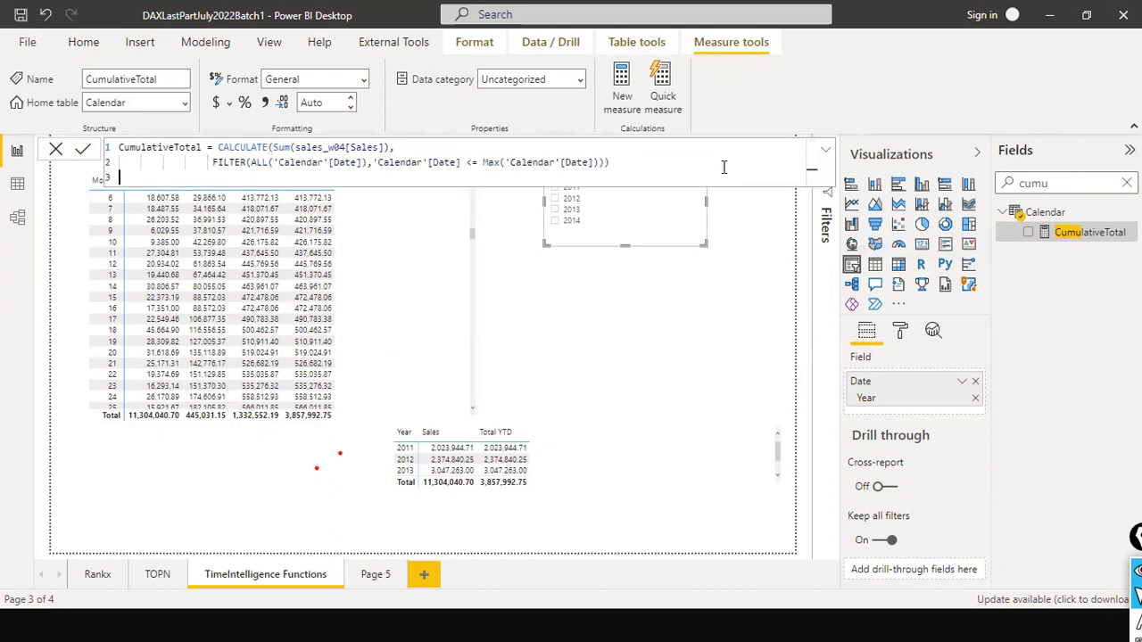
pyautogui.press('Up')
pyautogui.press('Up')
pyautogui.press('Up')
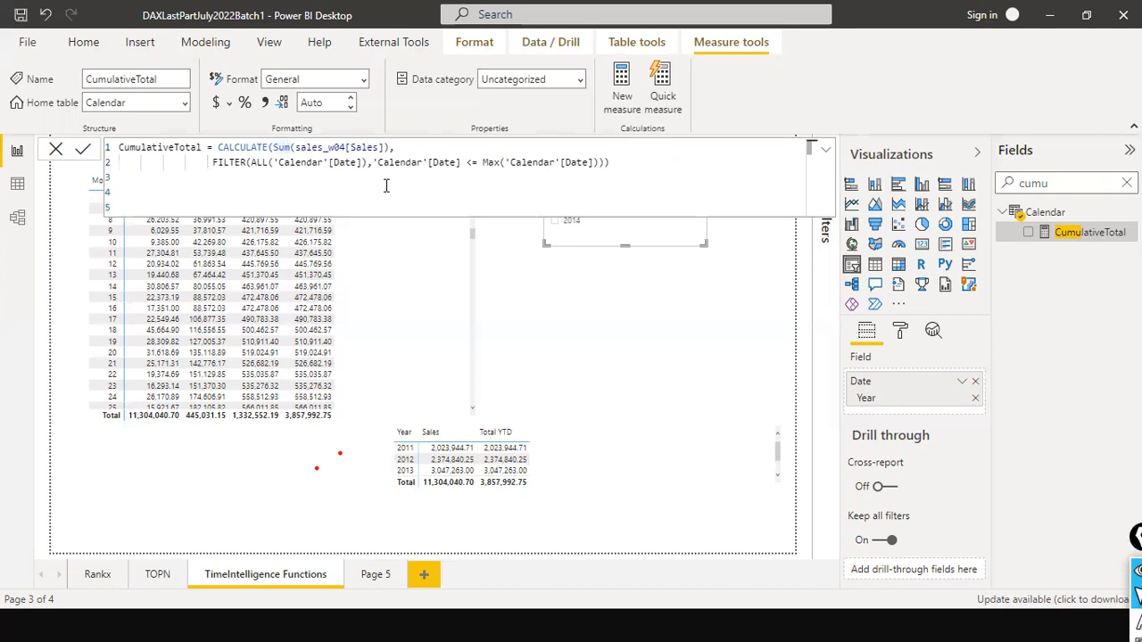
# - Replace Sum(sales_w04[Sales]) with [Total Sales] as the first CALCULATE argument in the CumulativeTotal formula
pyautogui.click(353, 184)
pyautogui.click(271, 146)
pyautogui.click(277, 148)
pyautogui.click(389, 148)
pyautogui.moveTo(273, 146); pyautogui.dragTo(392, 148)
pyautogui.click(391, 148)
pyautogui.hotkey('ctrl', 'shift', 'Left')
pyautogui.hotkey('ctrl', 'shift', 'Left')
pyautogui.hotkey('ctrl', 'shift', 'Left')
pyautogui.hotkey('ctrl', 'shift', 'Left')
pyautogui.hotkey('ctrl', 'shift', 'Left')
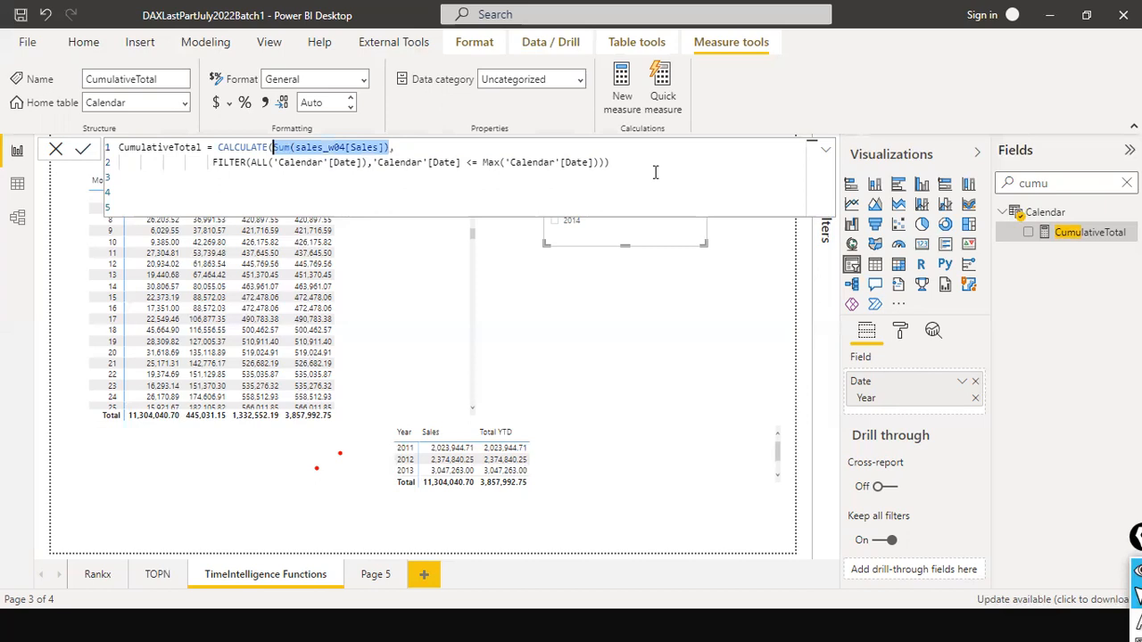
pyautogui.write('[Total Sales]')
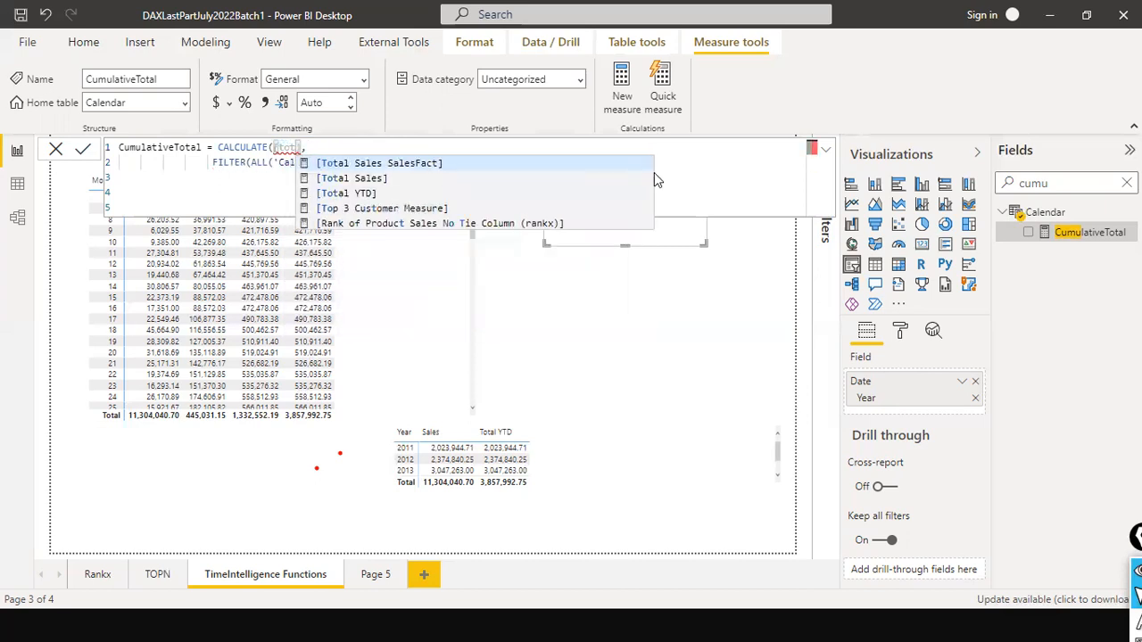
# - Indent the FILTER line of the CumulativeTotal formula and inspect the 'Calendar'[Date] column in its condition
pyautogui.press('Down')
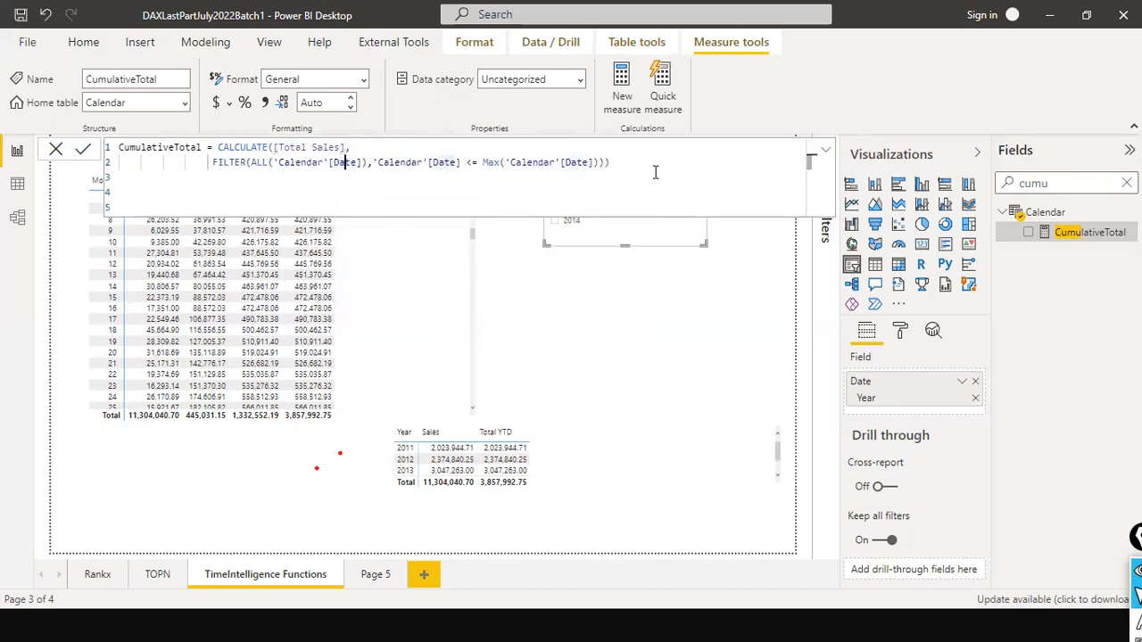
pyautogui.hotkey('ctrl', 'Left')
pyautogui.hotkey('ctrl', 'Left')
pyautogui.hotkey('ctrl', 'Left')
pyautogui.hotkey('ctrl', 'Left')
pyautogui.hotkey('ctrl', 'Left')
pyautogui.hotkey('ctrl', 'Left')
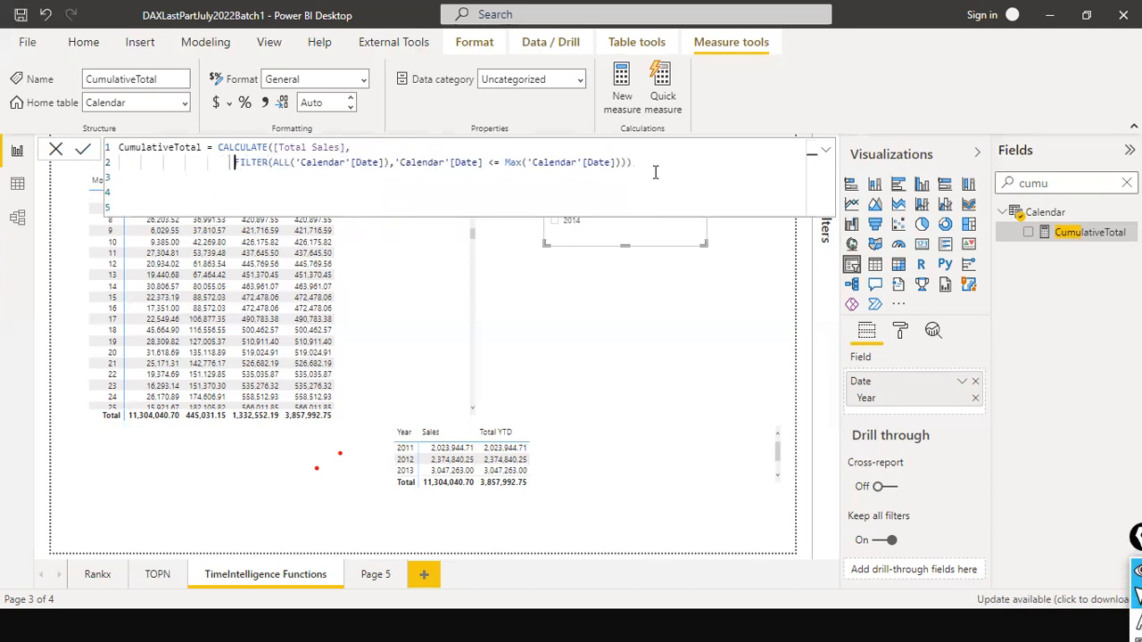
pyautogui.click(398, 163)
pyautogui.click(482, 163)
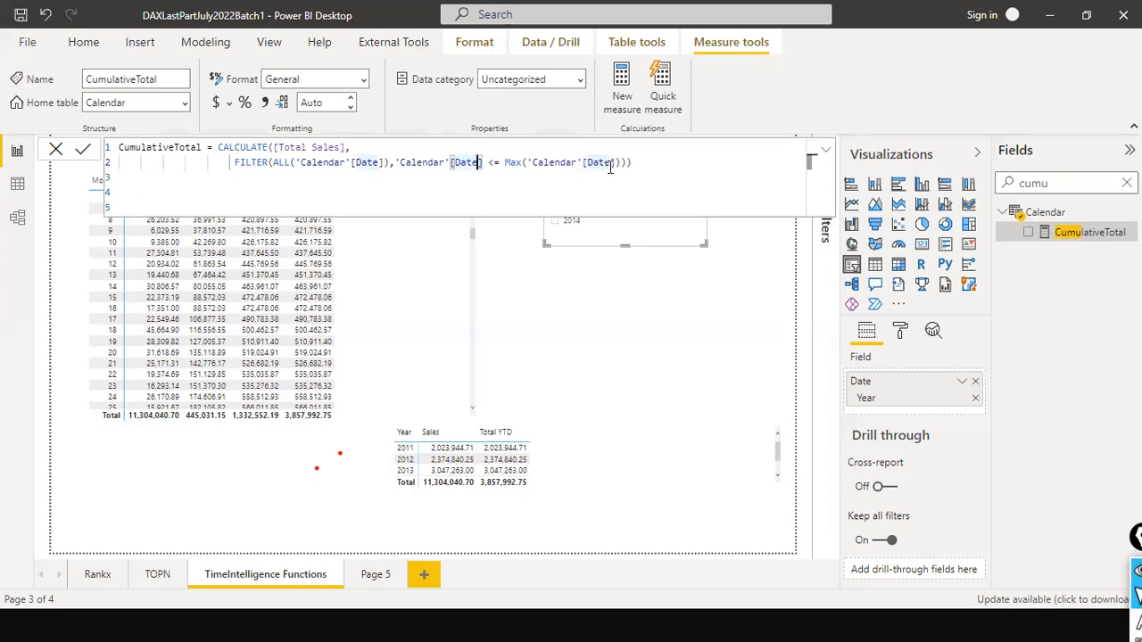
# - Close the CumulativeTotal formula and add the CumulativeTotal measure to the monthly matrix
pyautogui.click(480, 163)
pyautogui.click(56, 150)
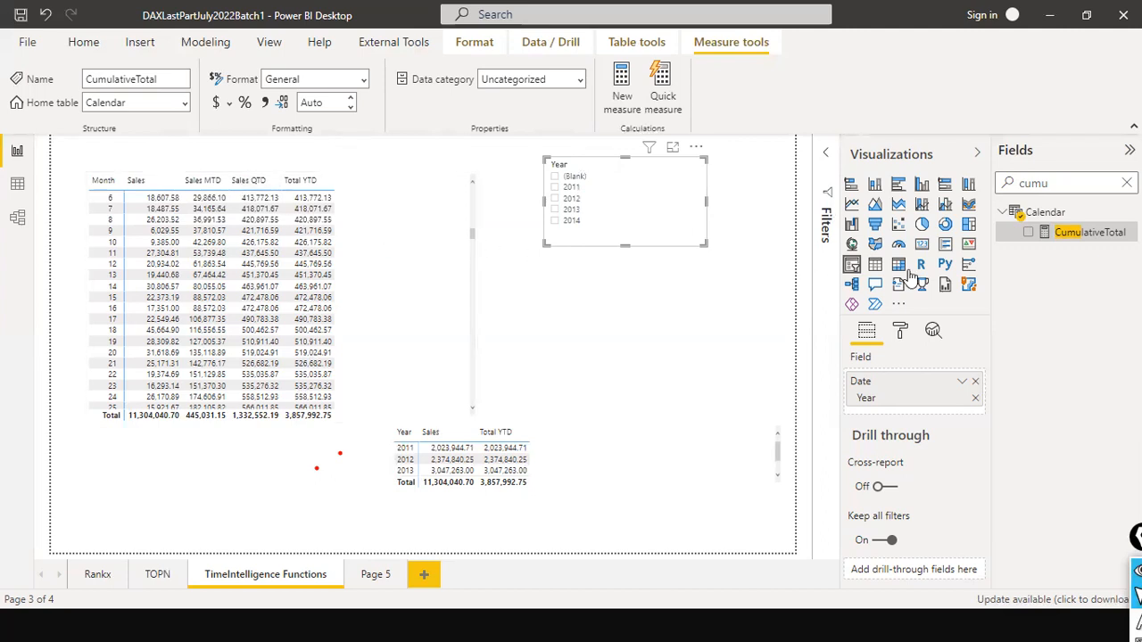
pyautogui.moveTo(1062, 229); pyautogui.dragTo(390, 202)
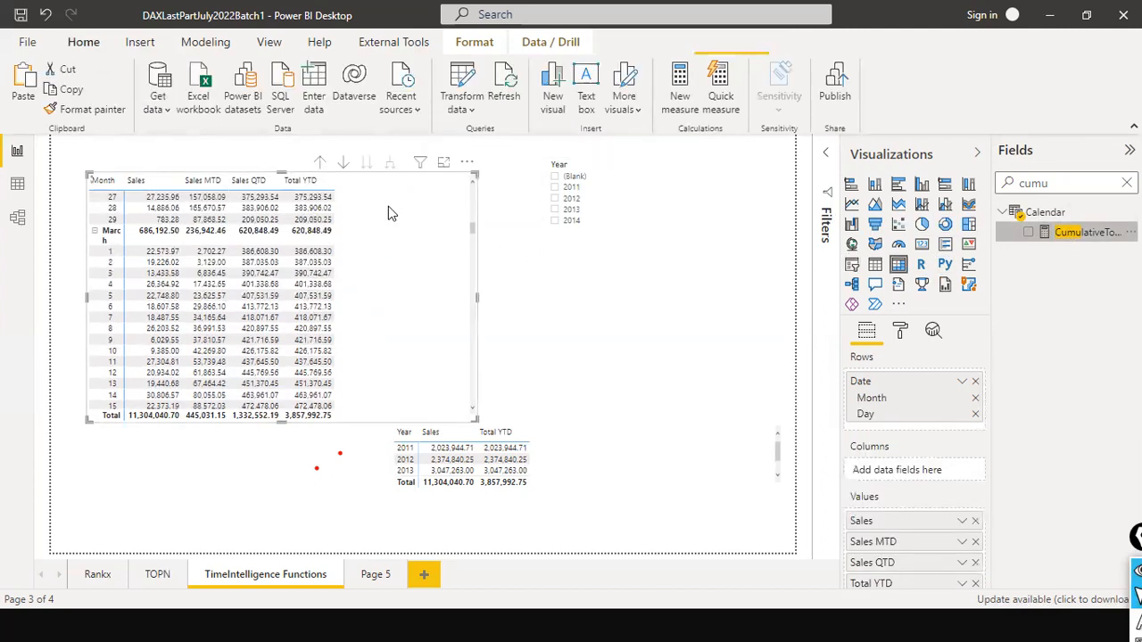
pyautogui.scroll(10, 393, 206)
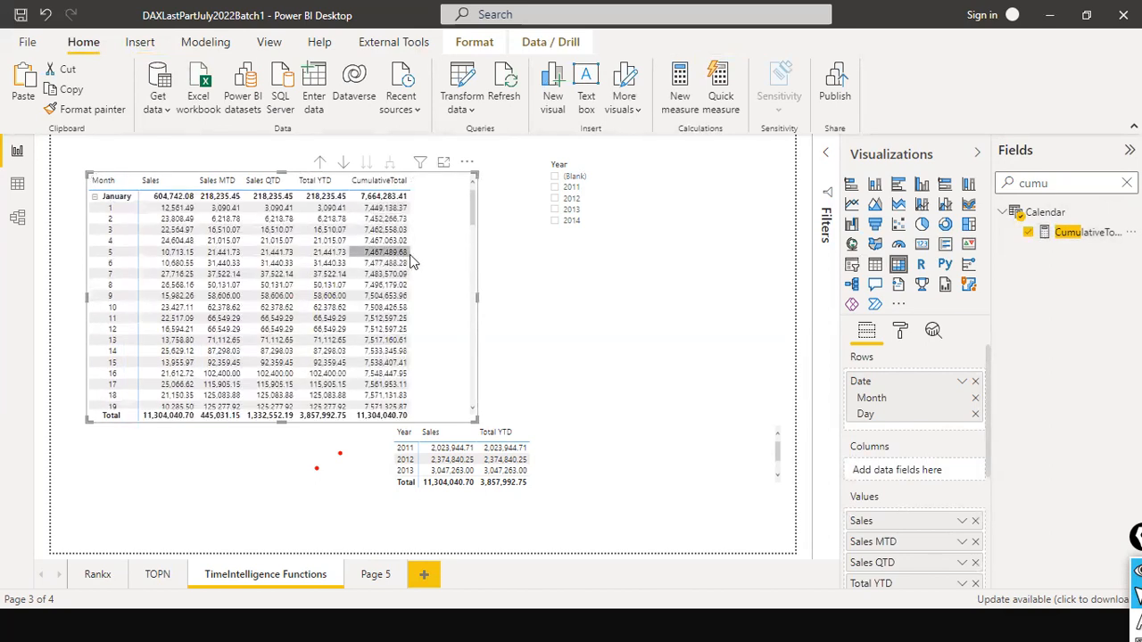
# - Filter the Year slicer to 2011 and compare CumulativeTotal with Total YTD across the months in the monthly matrix
pyautogui.click(554, 188)
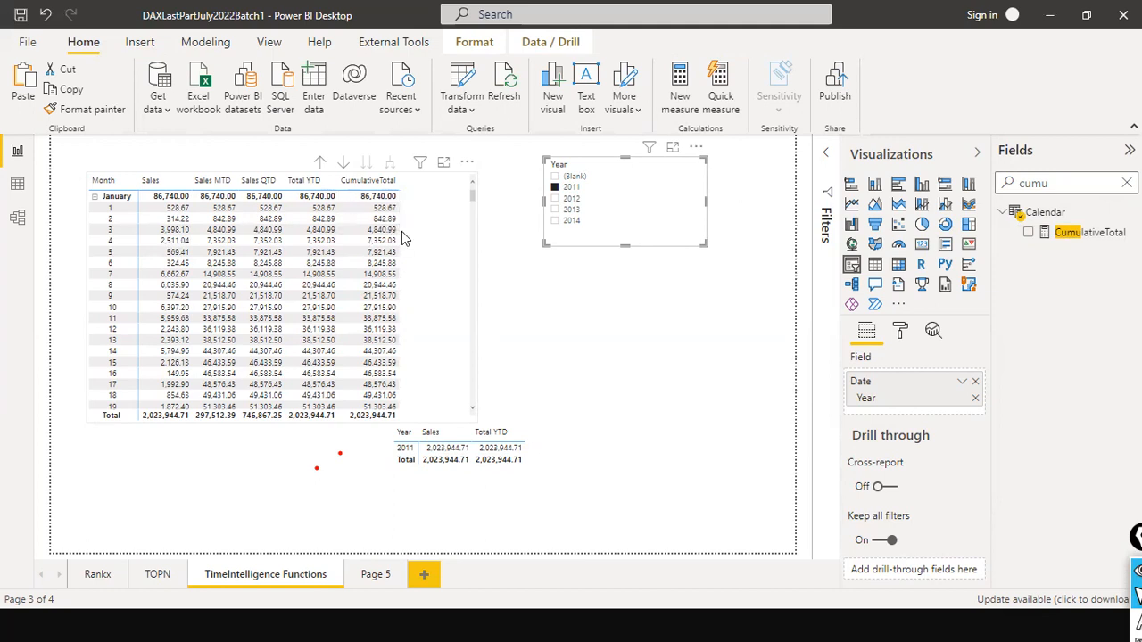
pyautogui.scroll(-8, 402, 237)
pyautogui.scroll(-15, 401, 257)
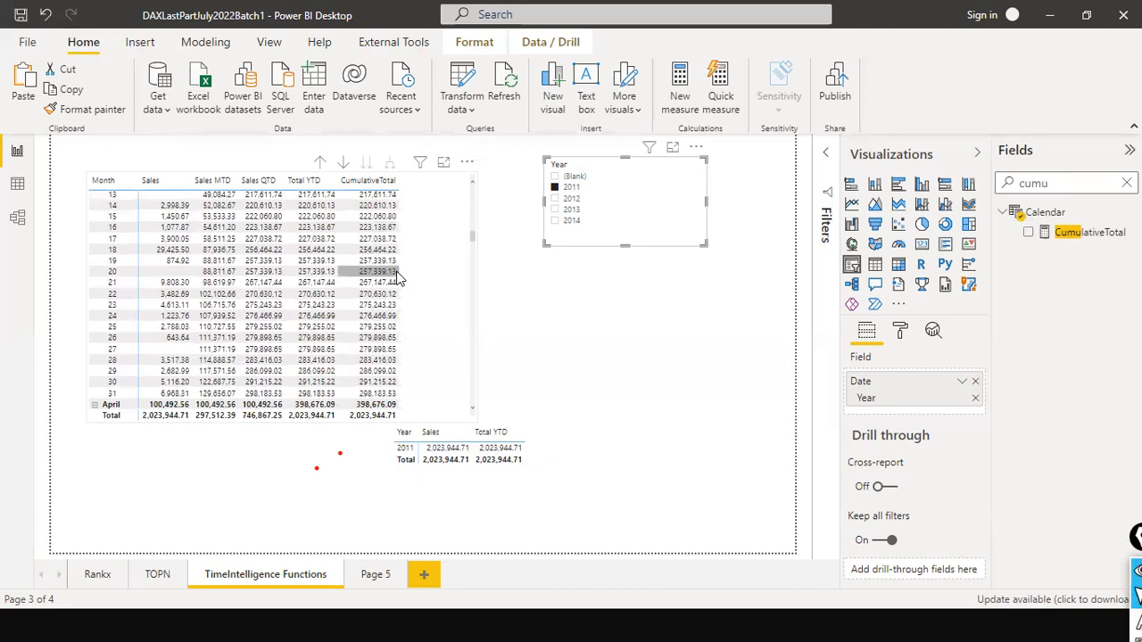
pyautogui.scroll(5, 397, 277)
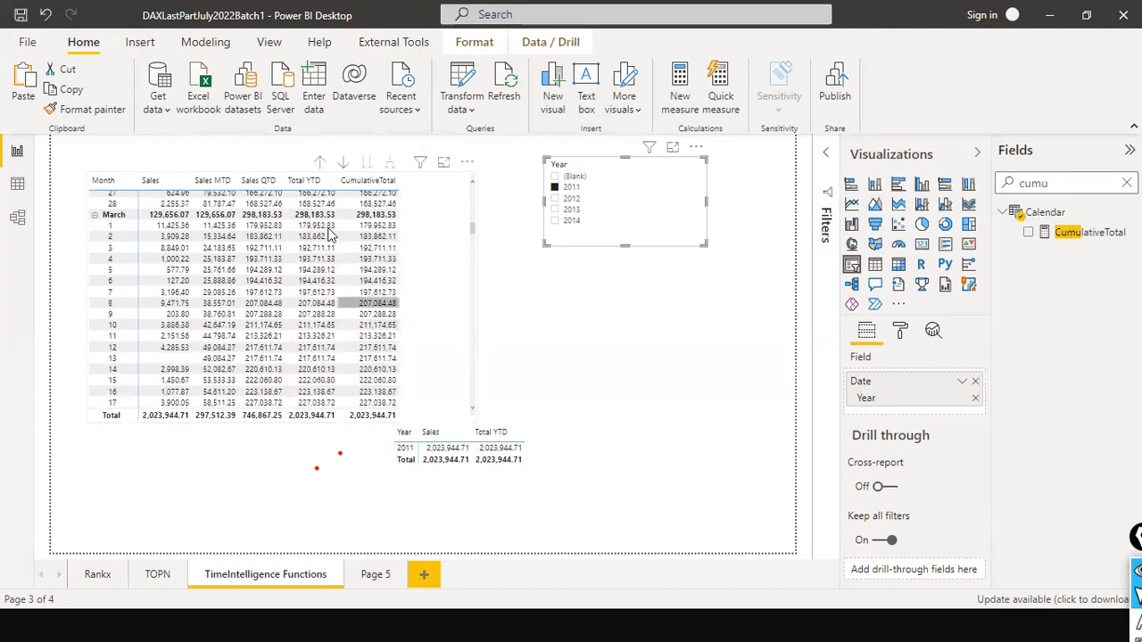
pyautogui.scroll(-1, 471, 229)
pyautogui.moveTo(474, 240); pyautogui.dragTo(459, 181)
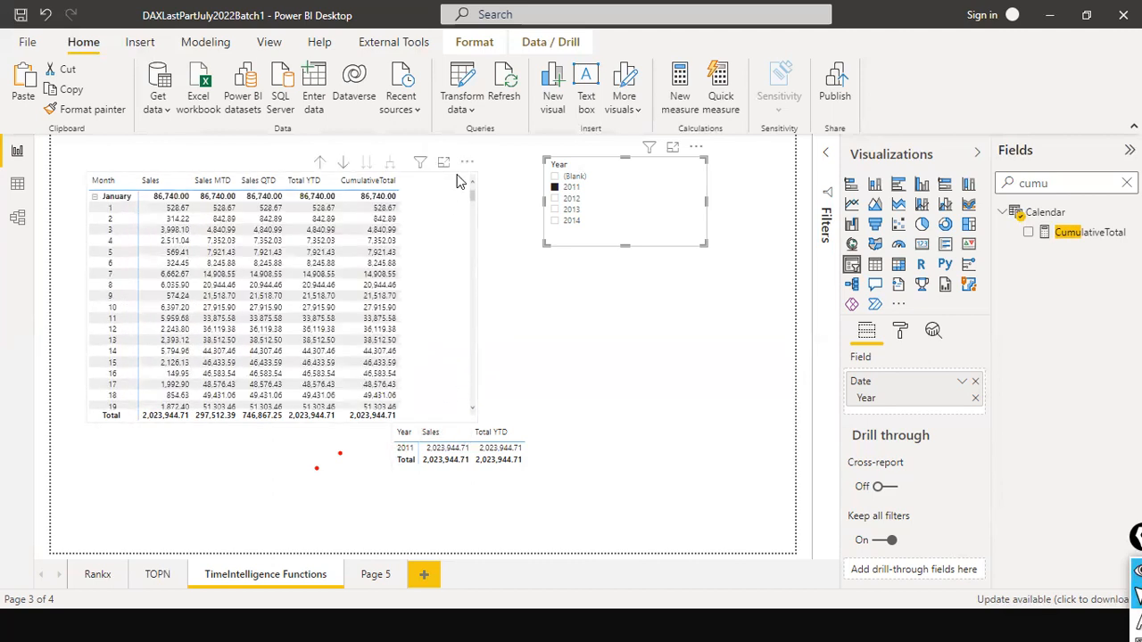
# - Move the yearly matrix further down the page, clear of the monthly matrix
pyautogui.click(467, 294)
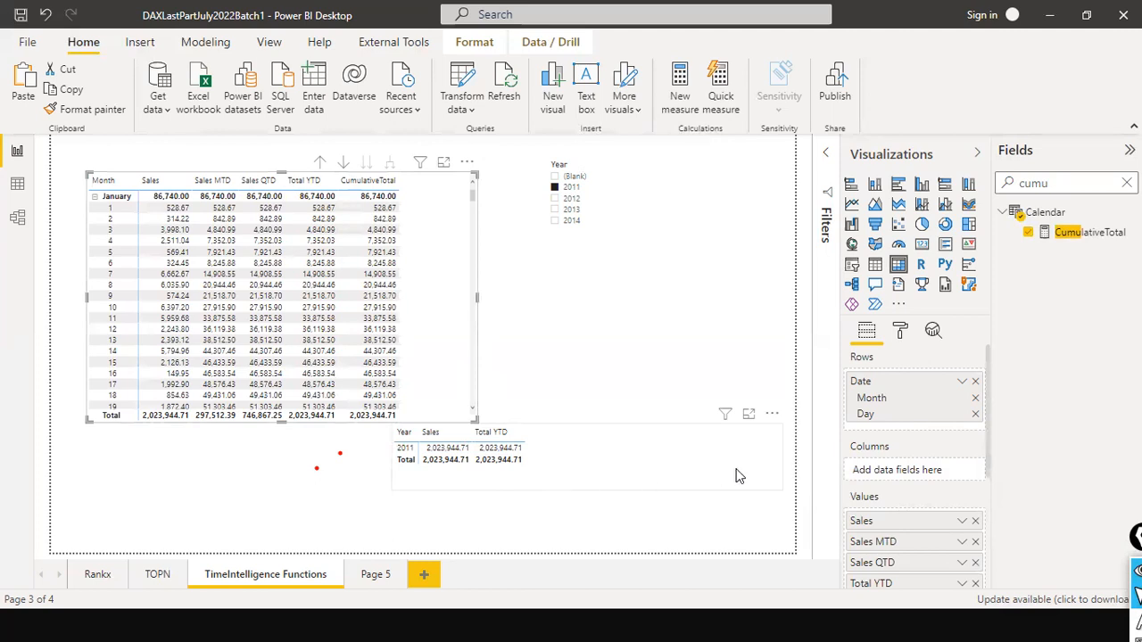
pyautogui.click(739, 475)
pyautogui.moveTo(782, 454); pyautogui.dragTo(702, 495)
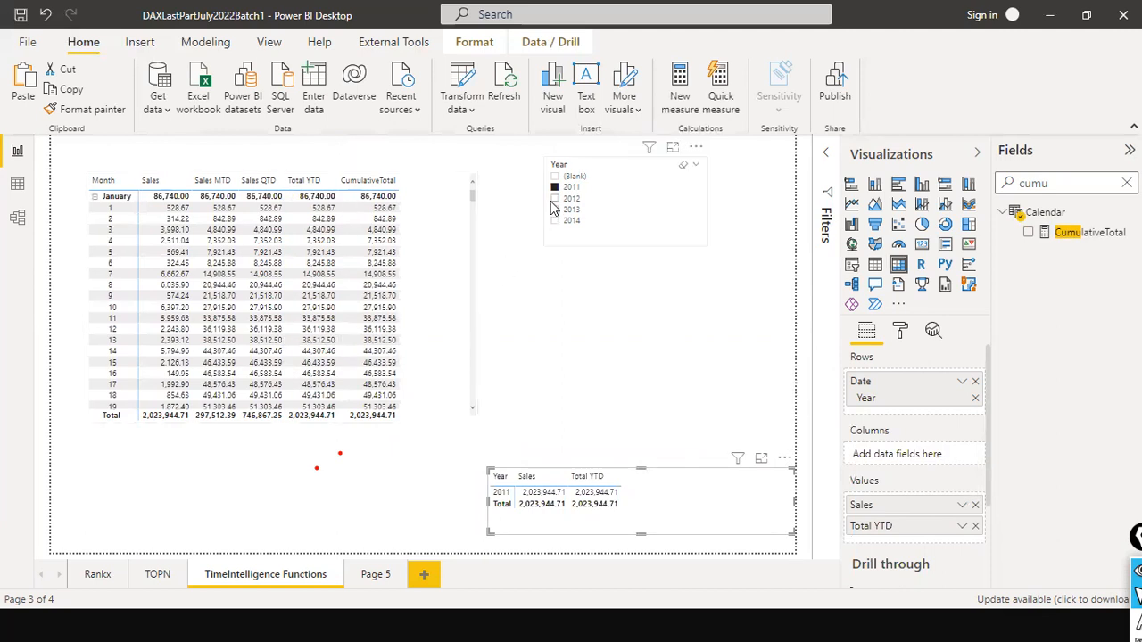
# - Include 2012 alongside 2011 in the Year slicer and examine the CumulativeTotal column of the monthly matrix
pyautogui.keyDown('ctrl'); pyautogui.click(554, 199); pyautogui.keyUp('ctrl')
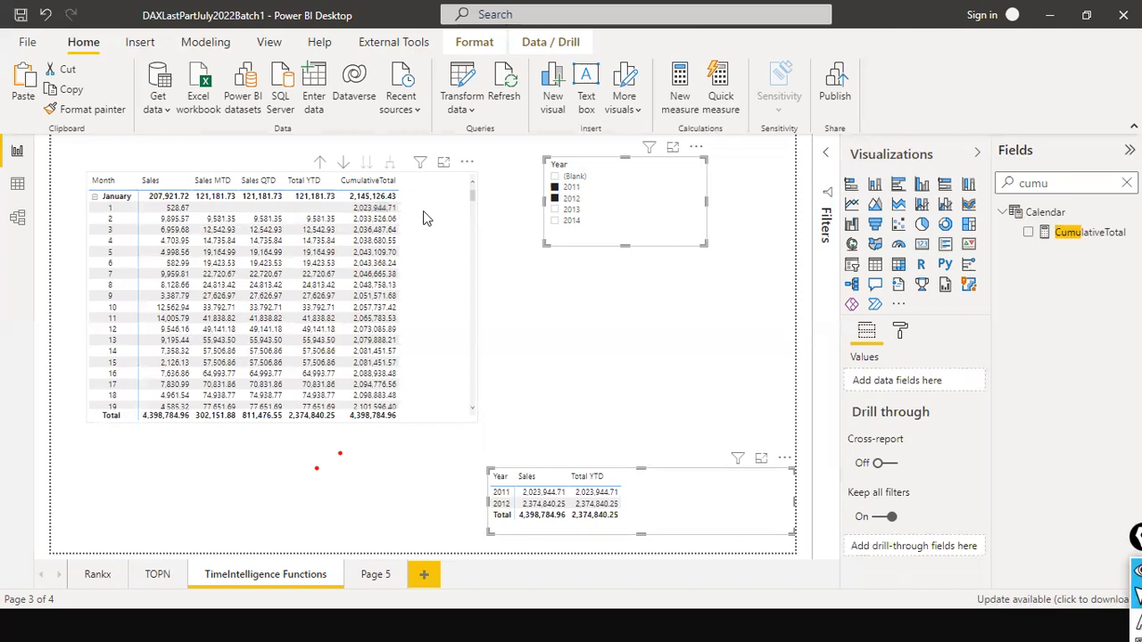
pyautogui.scroll(-10, 404, 263)
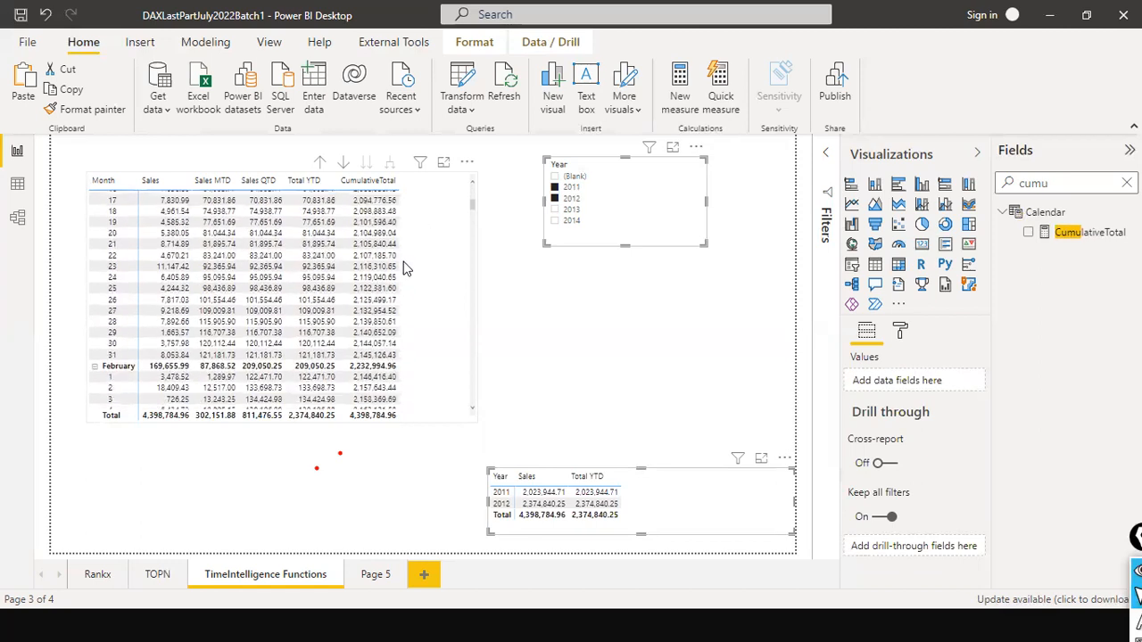
pyautogui.scroll(10, 404, 263)
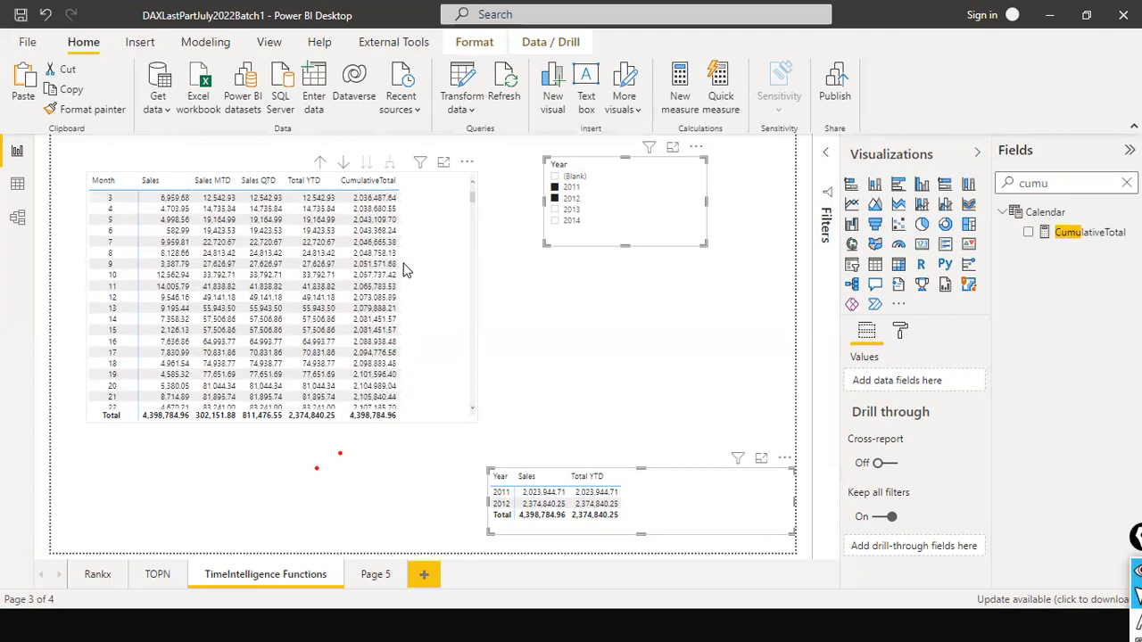
# - Clear the Year slicer selection and add the CumulativeTotal measure to the yearly matrix
pyautogui.click(684, 166)
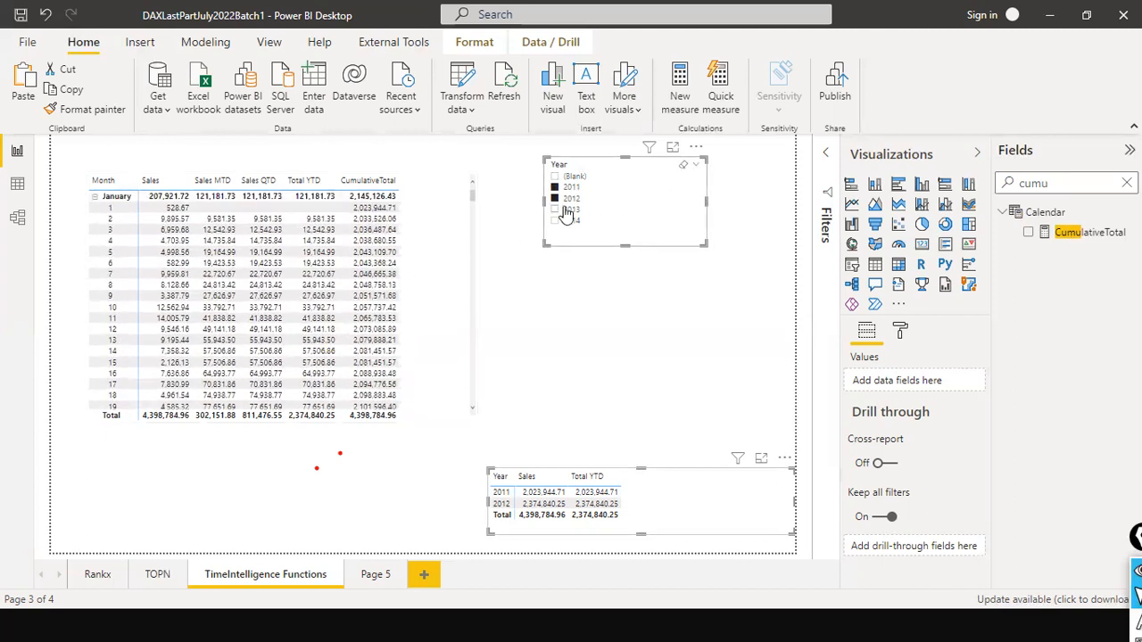
pyautogui.click(680, 507)
pyautogui.moveTo(1092, 236); pyautogui.dragTo(725, 489)
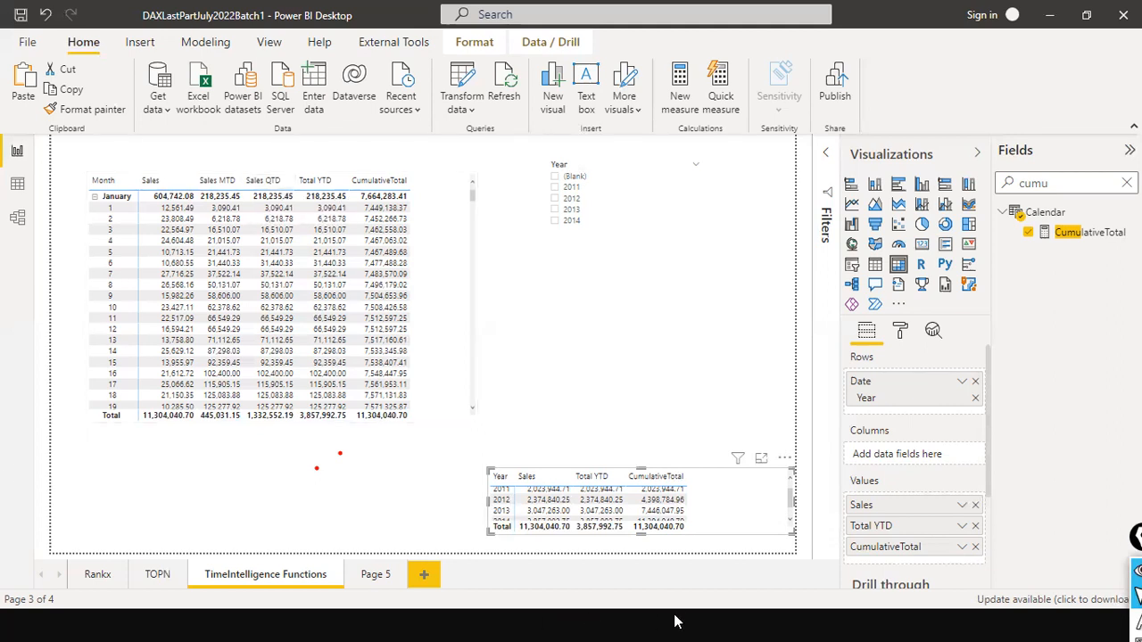
# - Copy the yearly matrix onto Page 5 and move the copy to the upper middle of the page
pyautogui.rightClick(750, 499)
pyautogui.moveTo(803, 564)
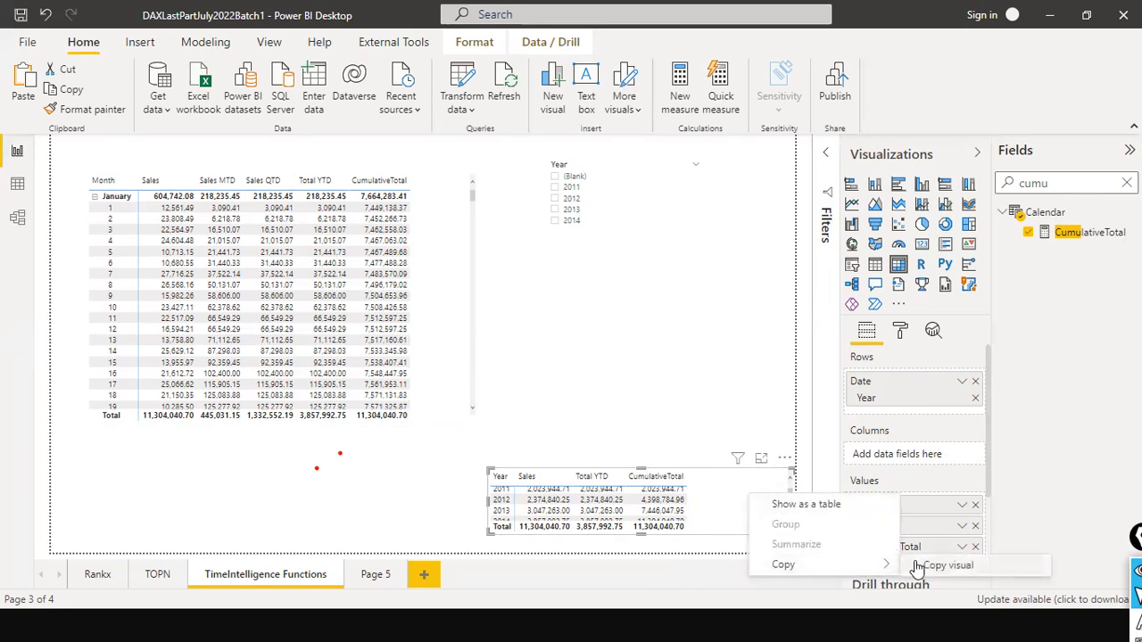
pyautogui.click(946, 566)
pyautogui.click(375, 574)
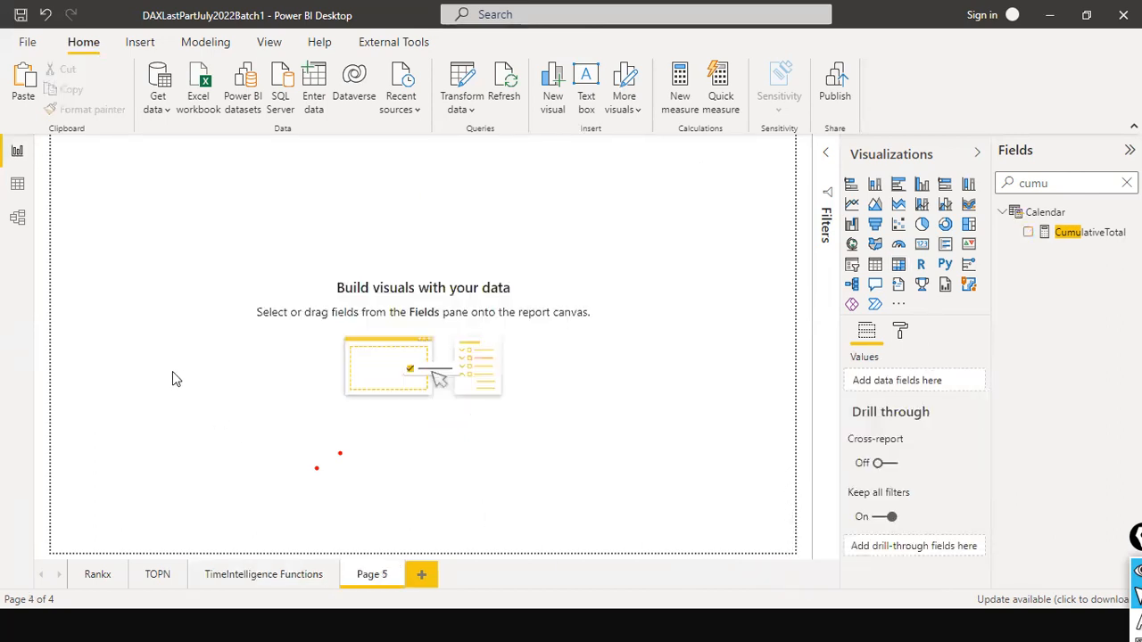
pyautogui.hotkey('ctrl', 'v')
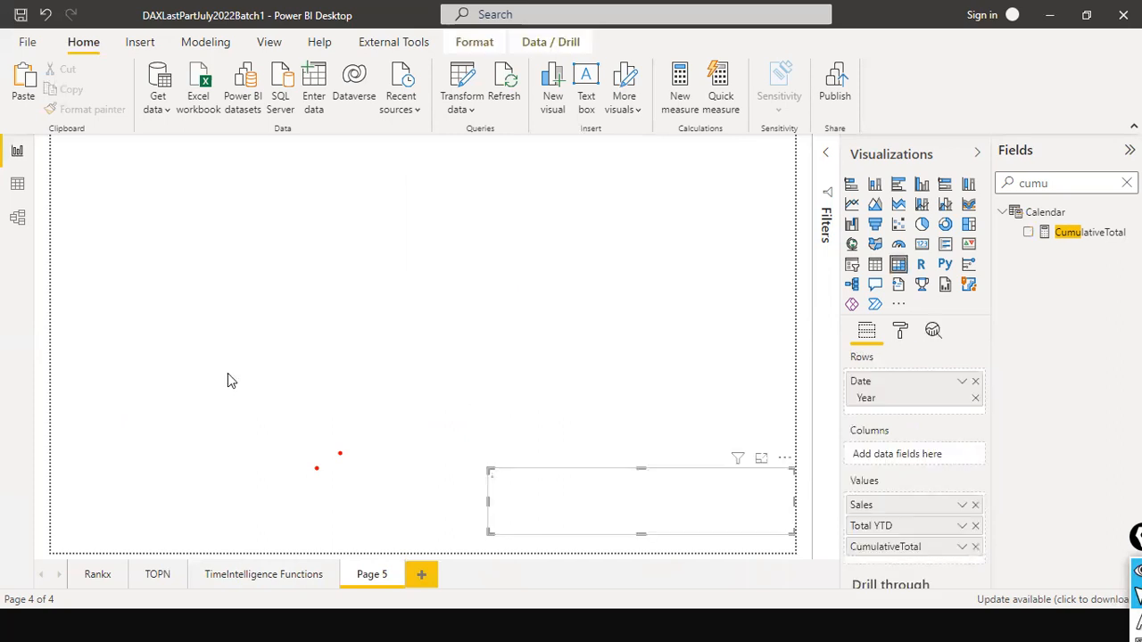
pyautogui.moveTo(757, 492); pyautogui.dragTo(427, 270)
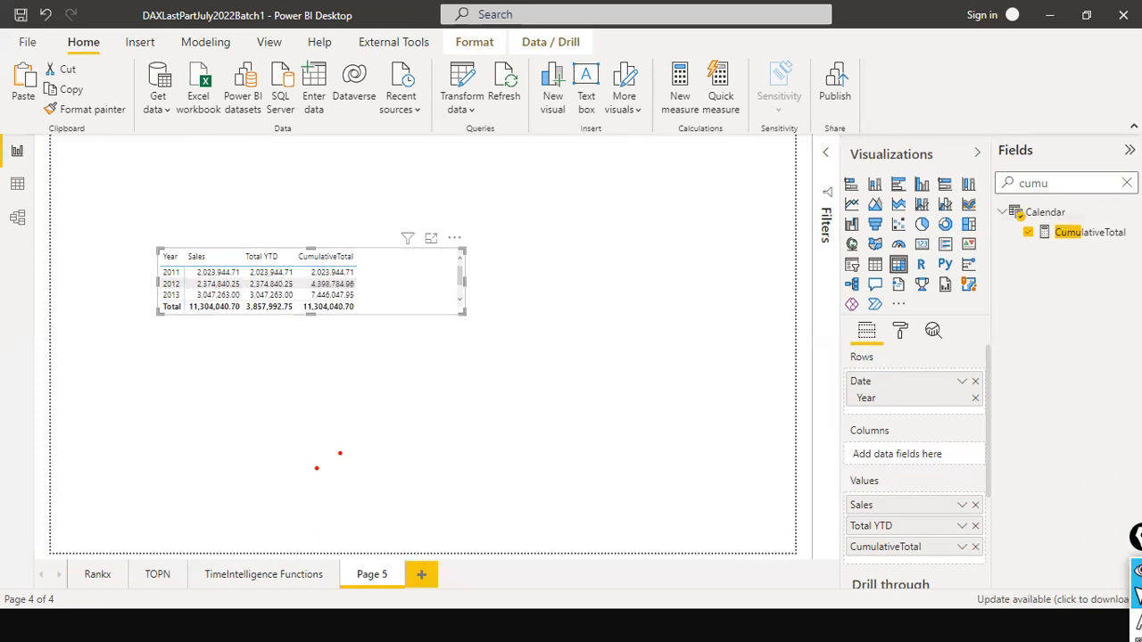
# - Search the fields for "same" and inspect SAMEPERIODLASTYEAR in the same Period Last Year measure's formula
pyautogui.click(1126, 183)
pyautogui.click(1101, 179)
pyautogui.write('same')
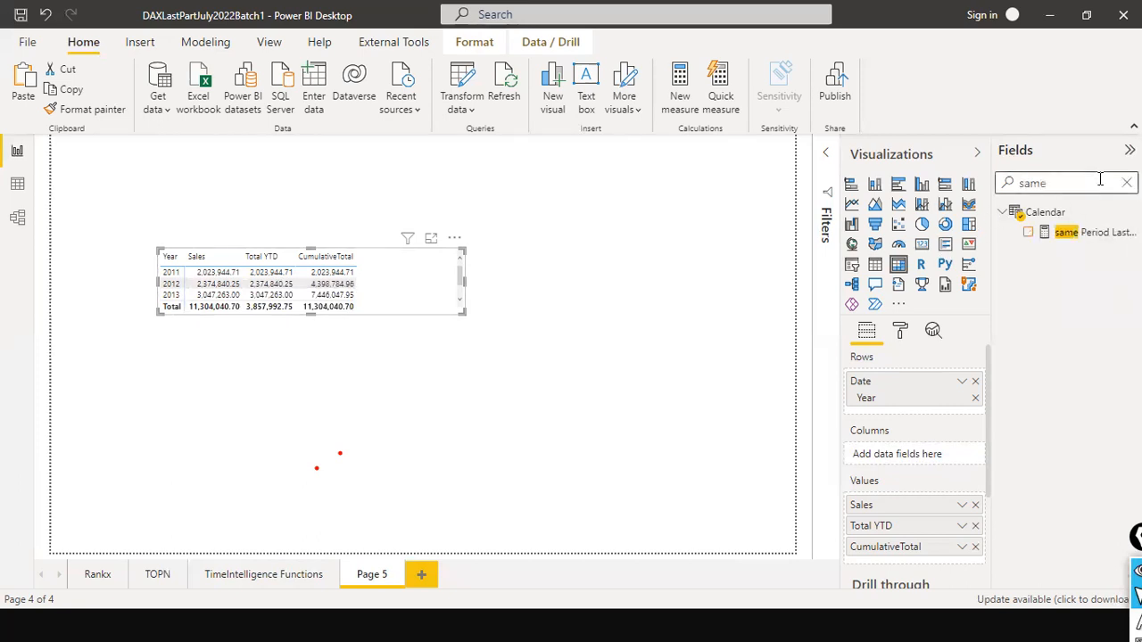
pyautogui.click(1079, 233)
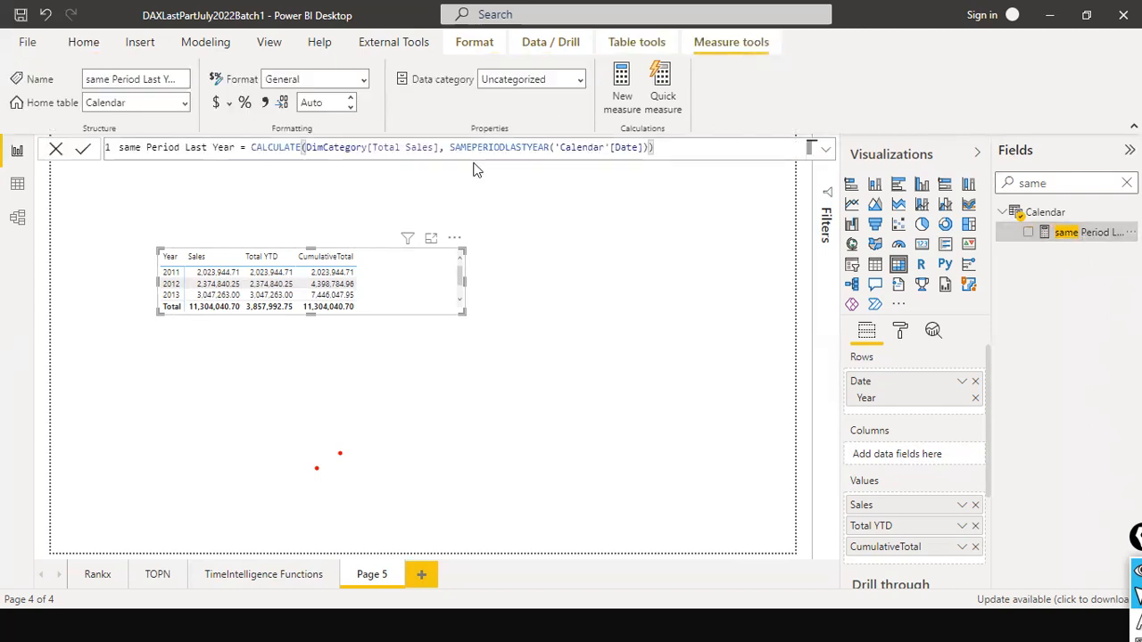
pyautogui.click(478, 148)
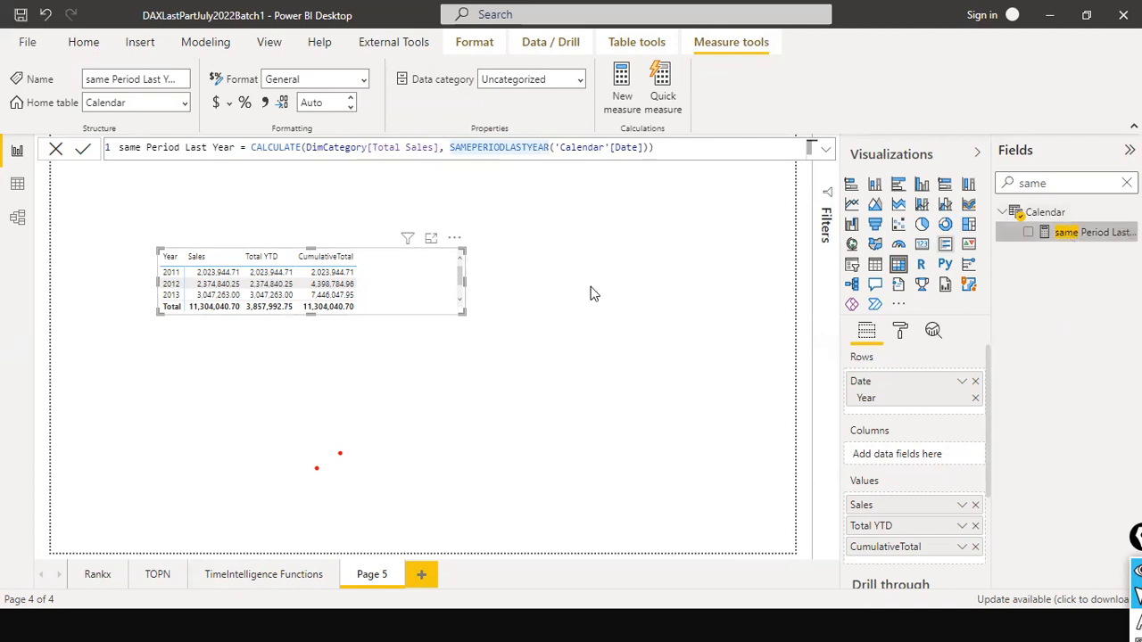
# - Add the same Period Last Year measure to the yearly matrix and place it directly after Sales
pyautogui.moveTo(1084, 232); pyautogui.dragTo(399, 278)
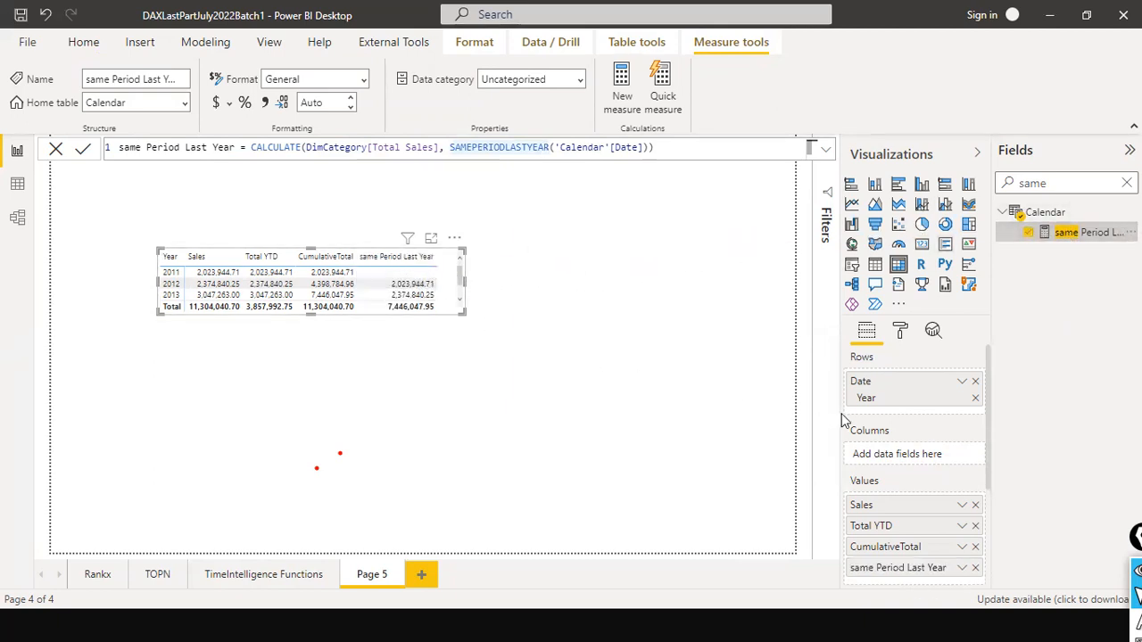
pyautogui.moveTo(919, 569); pyautogui.dragTo(919, 524)
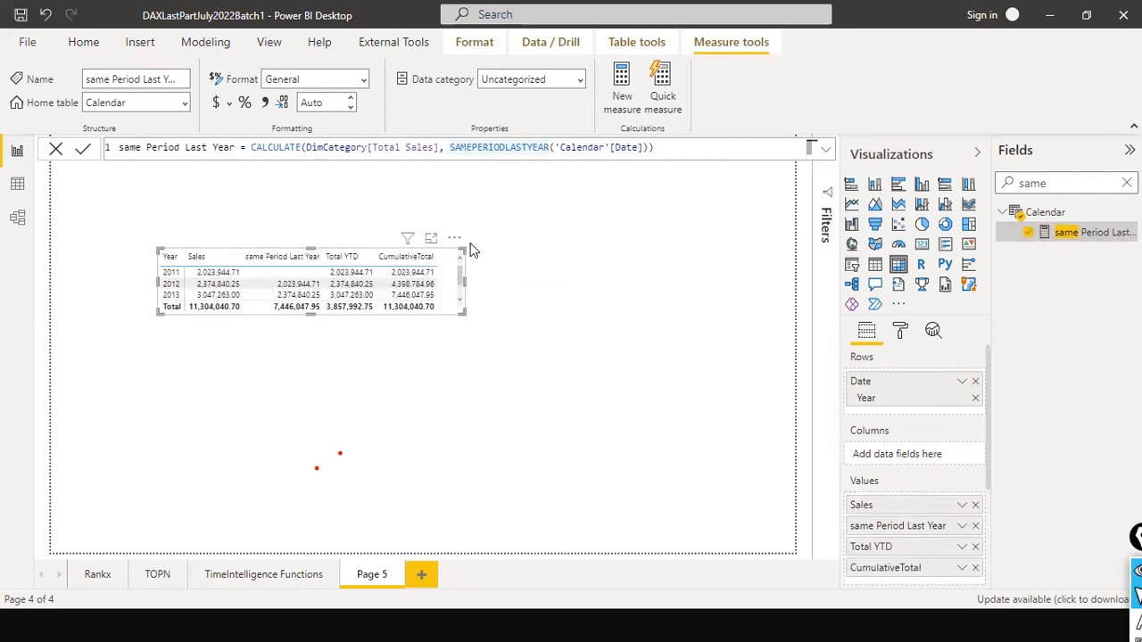
# - Enlarge the Page 5 matrix so every year row fits, and move it close to the page's left edge
pyautogui.moveTo(464, 284); pyautogui.dragTo(614, 296)
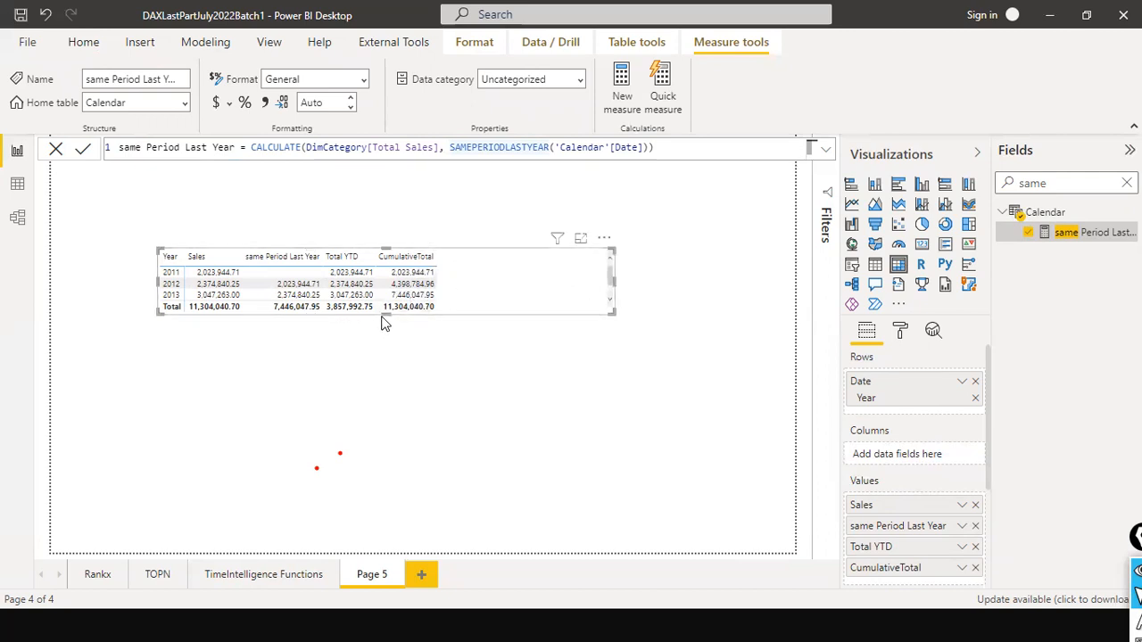
pyautogui.moveTo(382, 315)
pyautogui.mouseDown()
pyautogui.moveTo(385, 350)
pyautogui.moveTo(379, 333)
pyautogui.mouseUp()
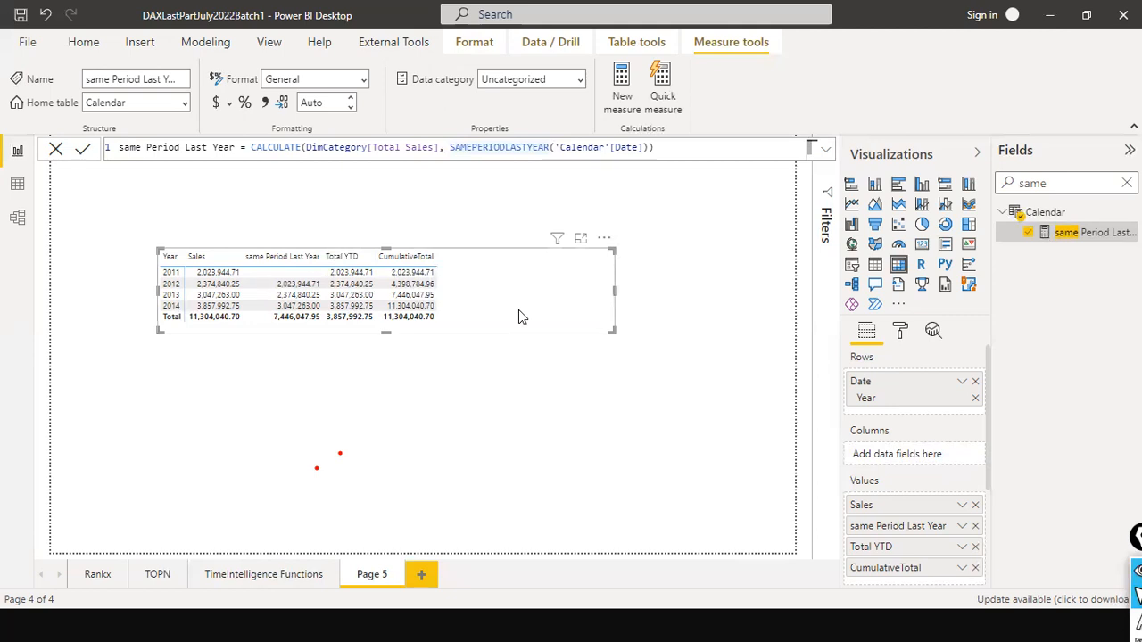
pyautogui.moveTo(522, 316); pyautogui.dragTo(428, 326)
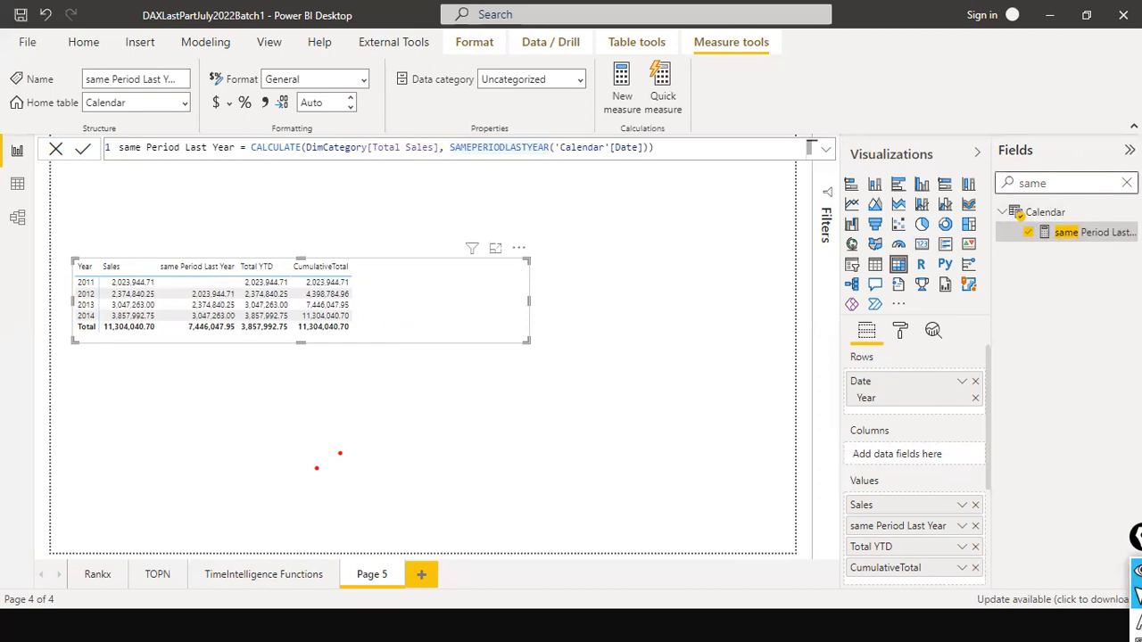
# - Search the fields for "paral" and open the PARALELLPERIOD measure's formula
pyautogui.click(1127, 183)
pyautogui.write('parall')
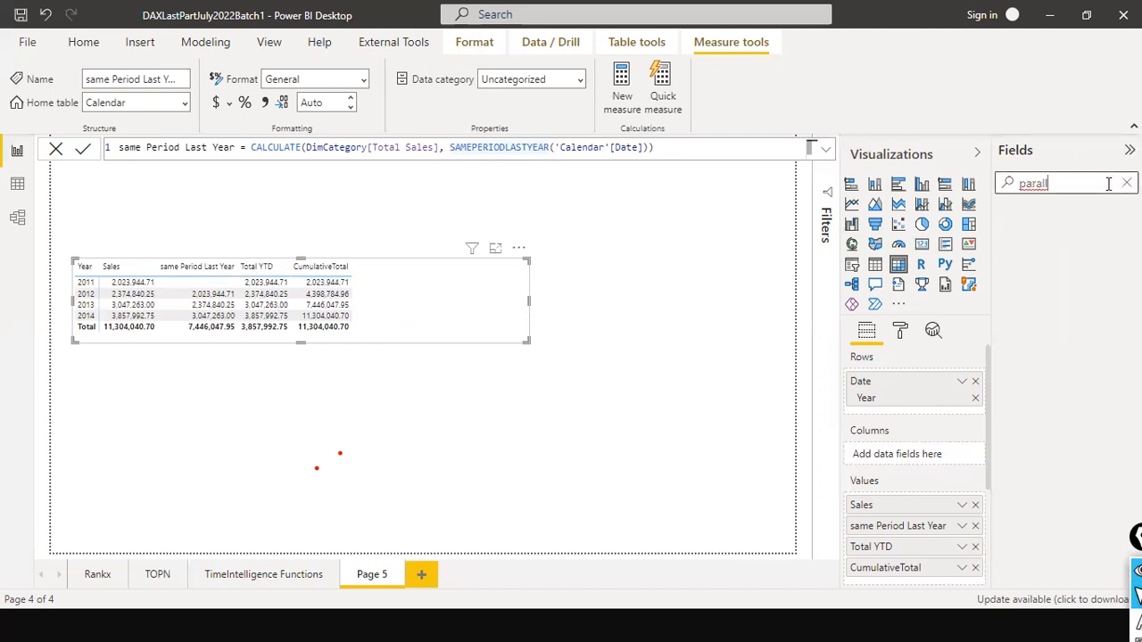
pyautogui.press('BackSpace')
pyautogui.click(1075, 234)
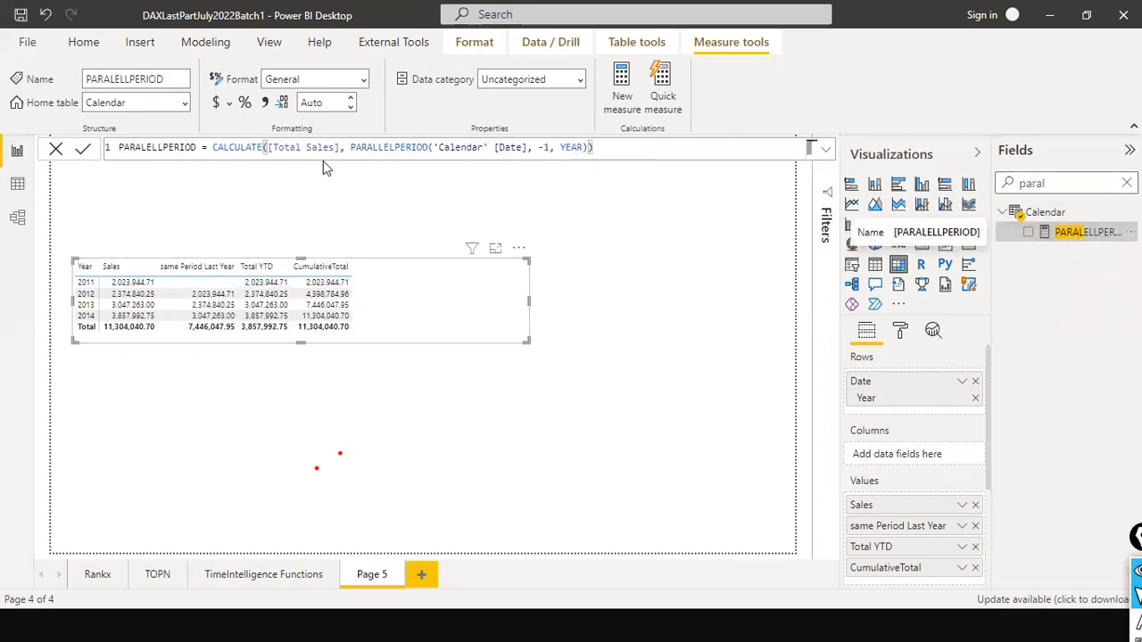
# - Inspect the date column, interval and YEAR arguments of PARALLELPERIOD in the formula
pyautogui.click(357, 147)
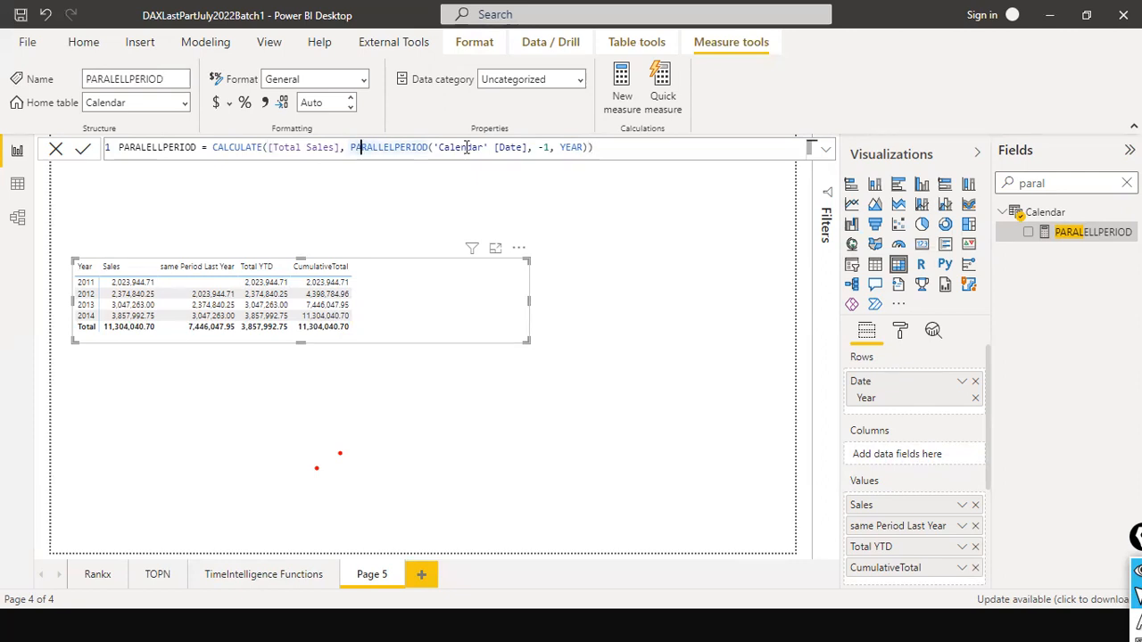
pyautogui.click(465, 147)
pyautogui.click(526, 148)
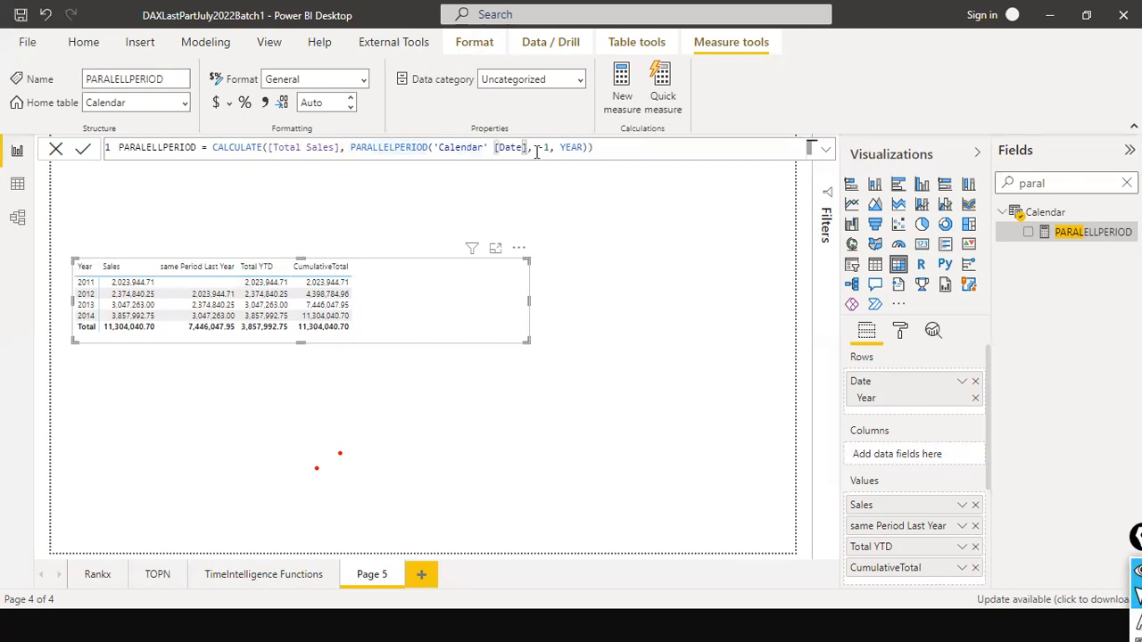
pyautogui.click(543, 148)
pyautogui.click(579, 148)
# - Set the PARALLELPERIOD interval to 1 in the PARALELLPERIOD measure and add the measure to the yearly matrix
pyautogui.click(547, 149)
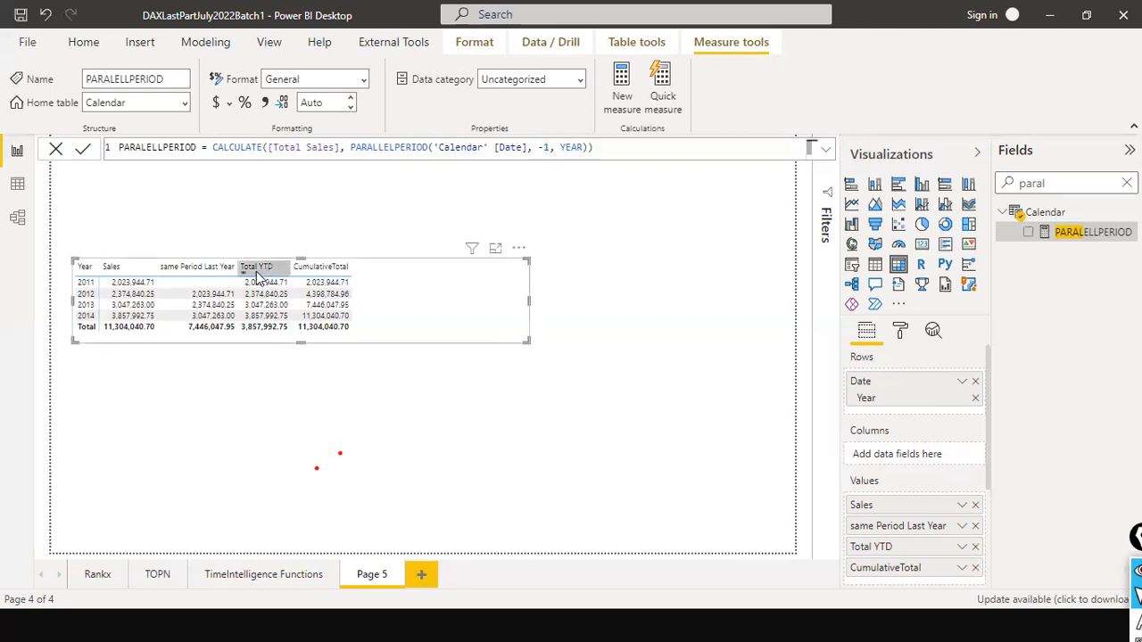
pyautogui.moveTo(217, 312)
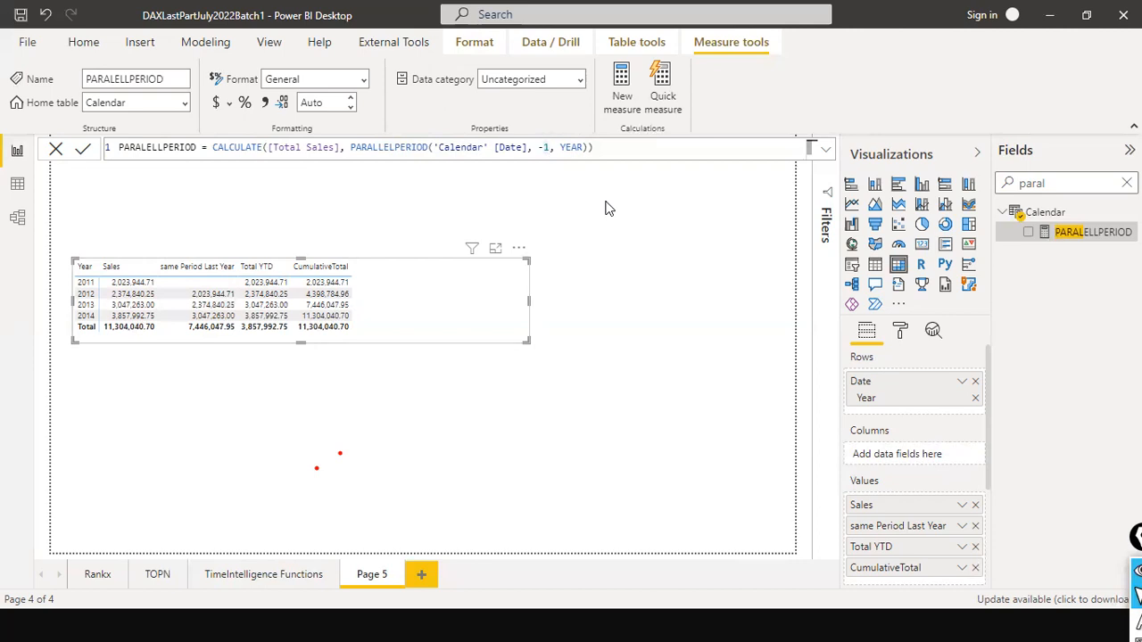
pyautogui.press('BackSpace')
pyautogui.press('BackSpace')
pyautogui.write('1')
pyautogui.press('Return')
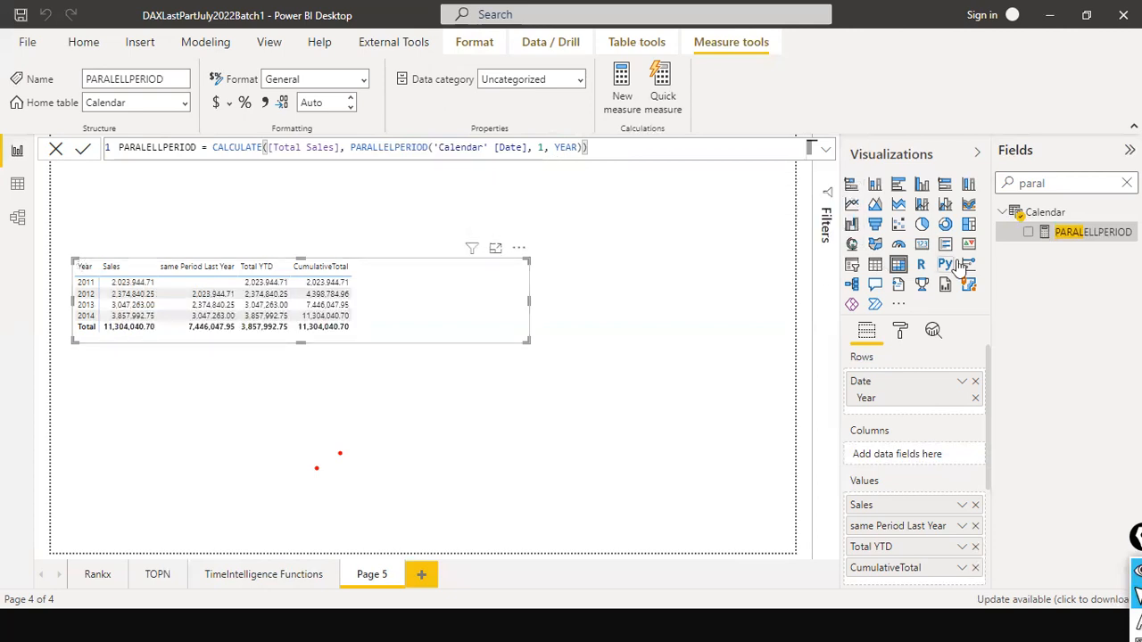
pyautogui.moveTo(1037, 234); pyautogui.dragTo(415, 286)
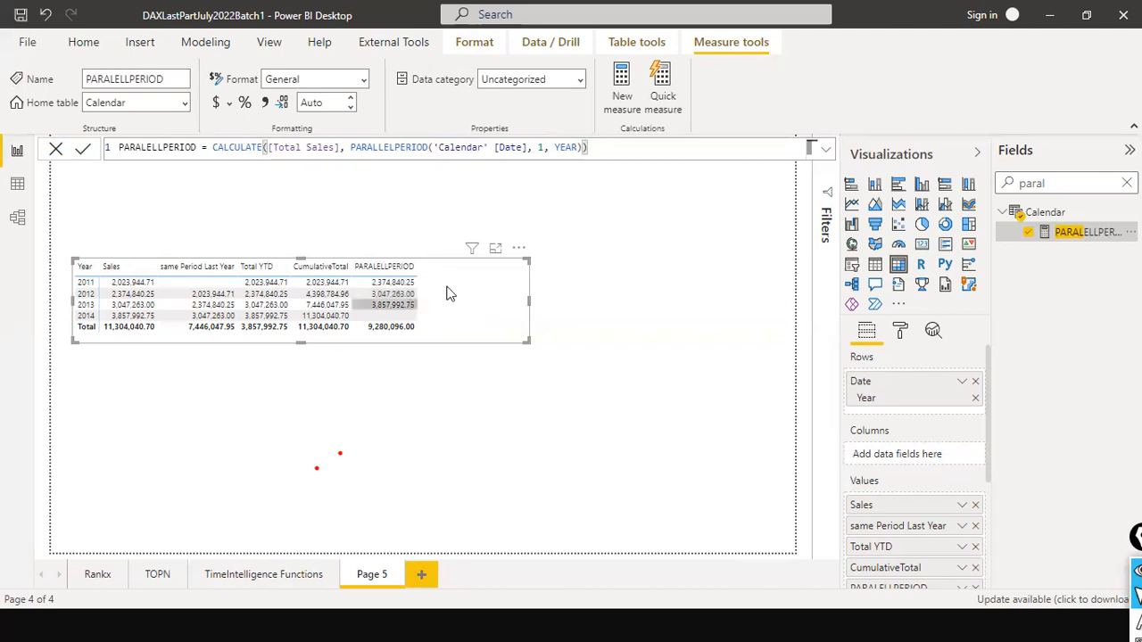
# - Set the PARALLELPERIOD interval to -1 and place the PARALELLPERIOD measure directly after same Period Last Year in the matrix values
pyautogui.click(534, 147)
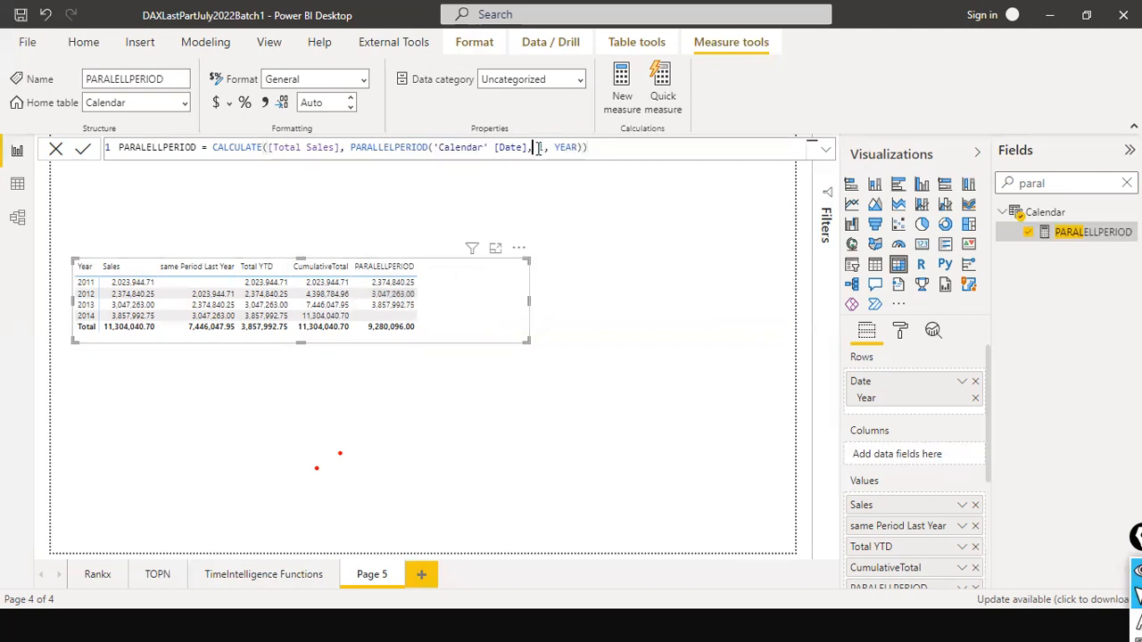
pyautogui.write('-')
pyautogui.press('Return')
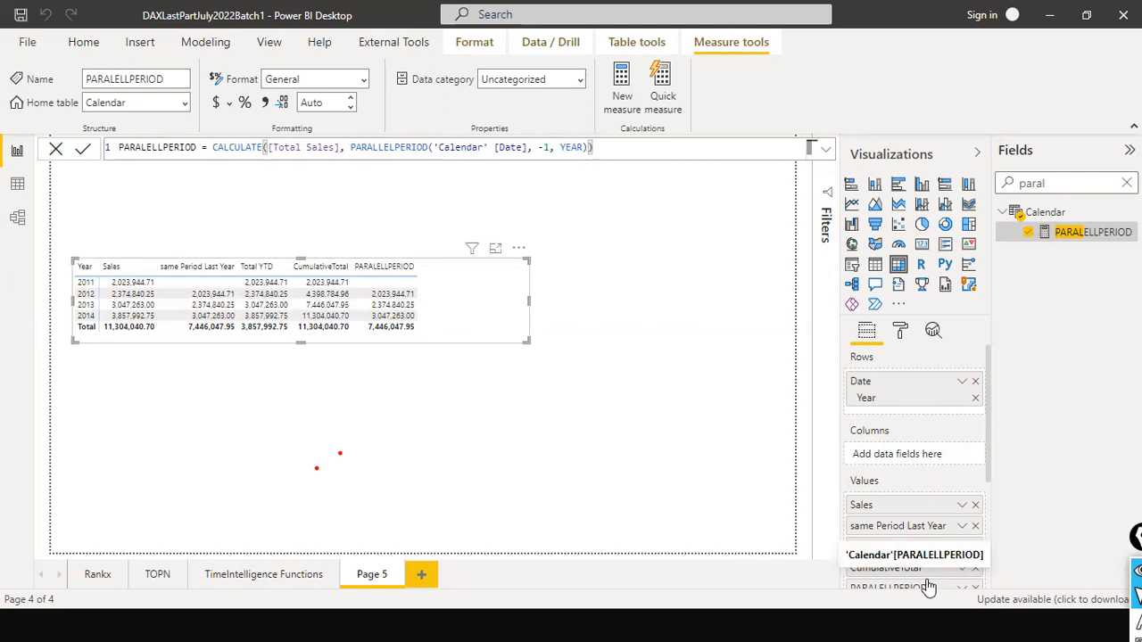
pyautogui.moveTo(931, 587); pyautogui.dragTo(920, 544)
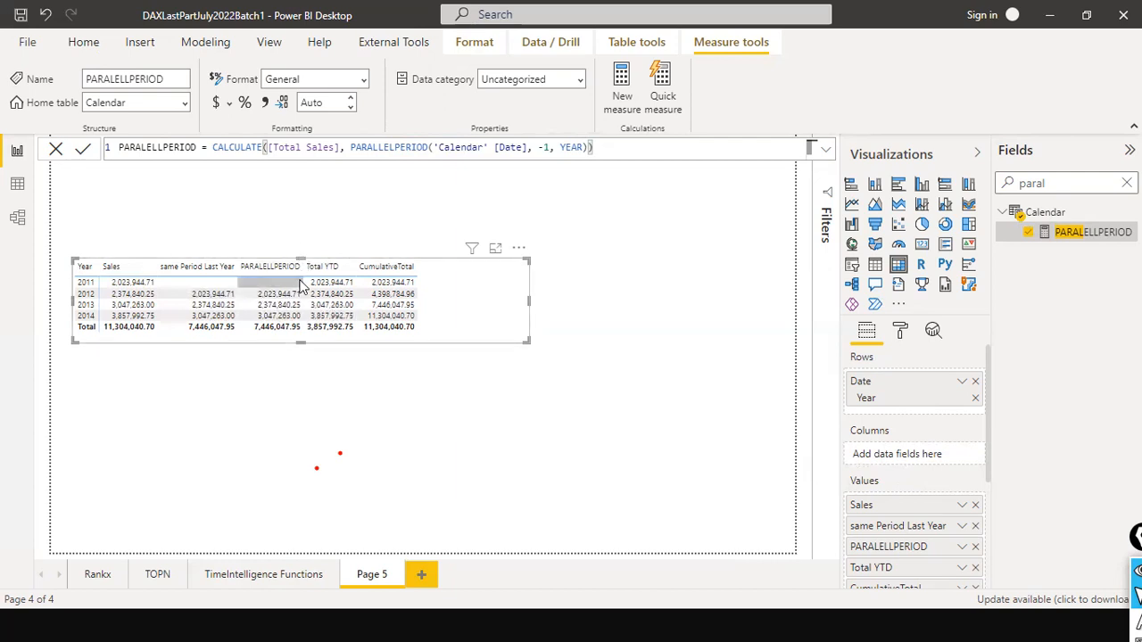
# - Highlight the whole PARALELLPERIOD formula to review it against the yearly matrix
pyautogui.click(548, 147)
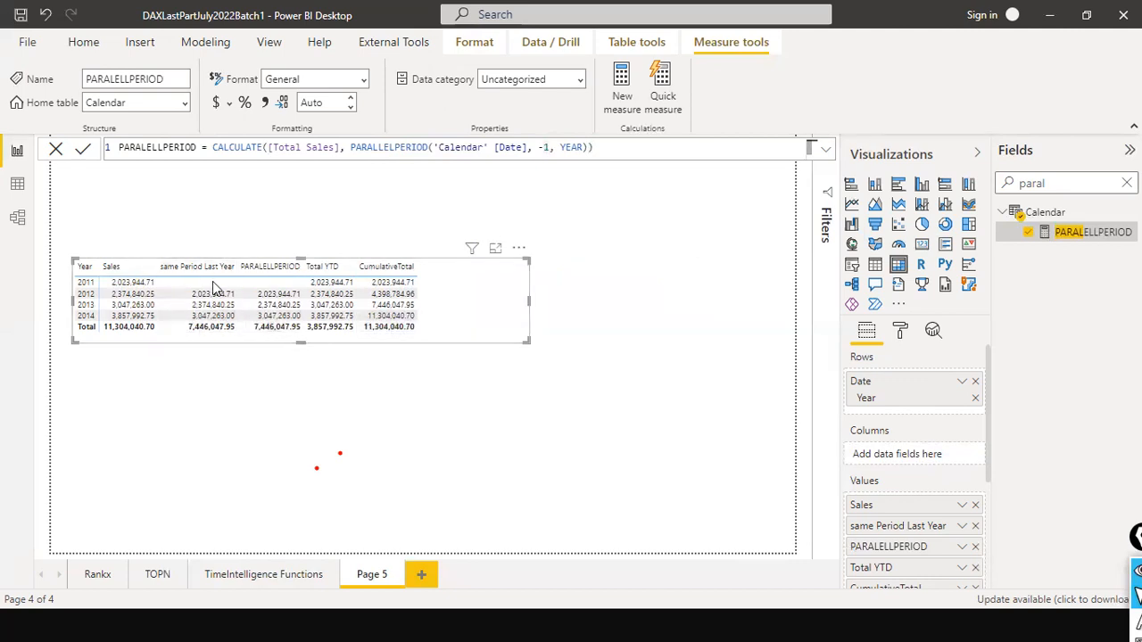
pyautogui.click(596, 148)
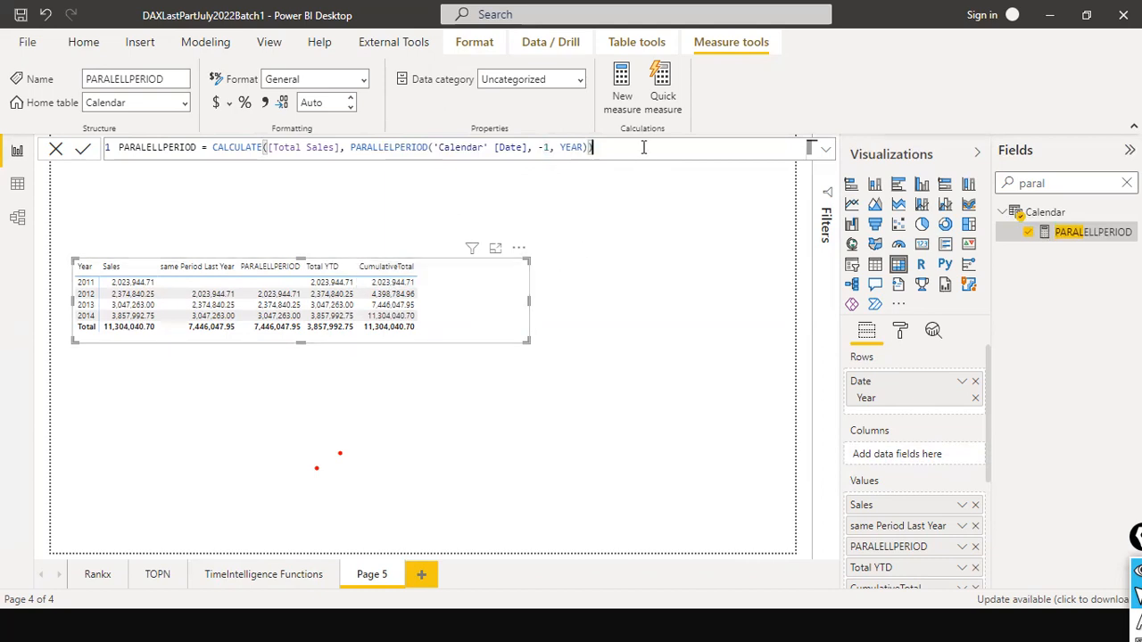
pyautogui.hotkey('ctrl', 'a')
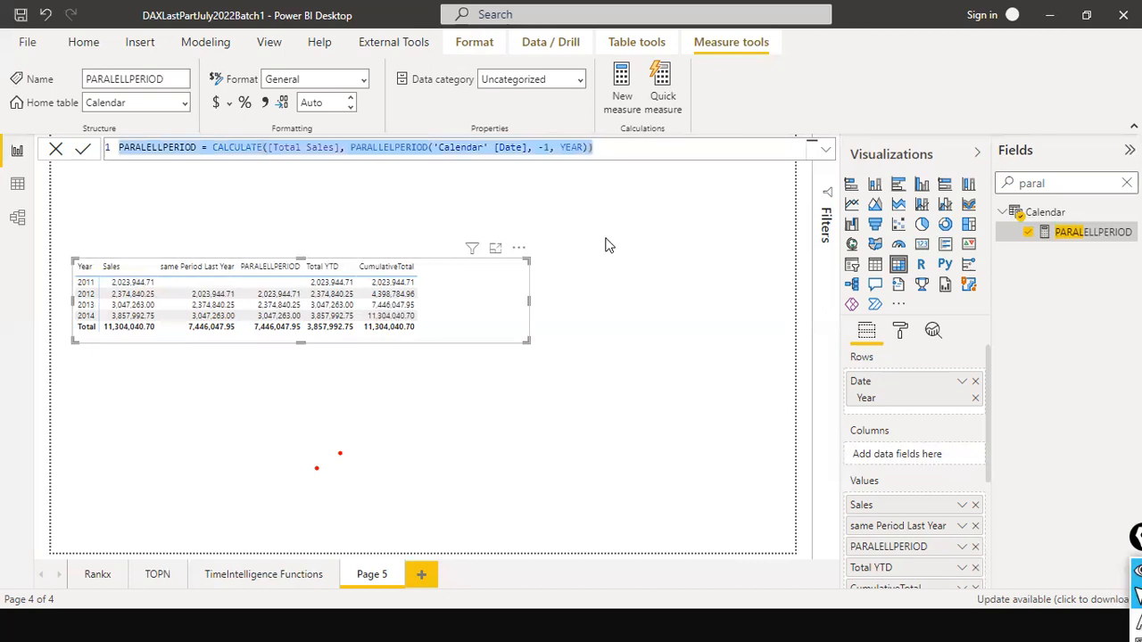
# - Search the fields for "datead" and open the DATEADD measure's formula
pyautogui.click(1091, 184)
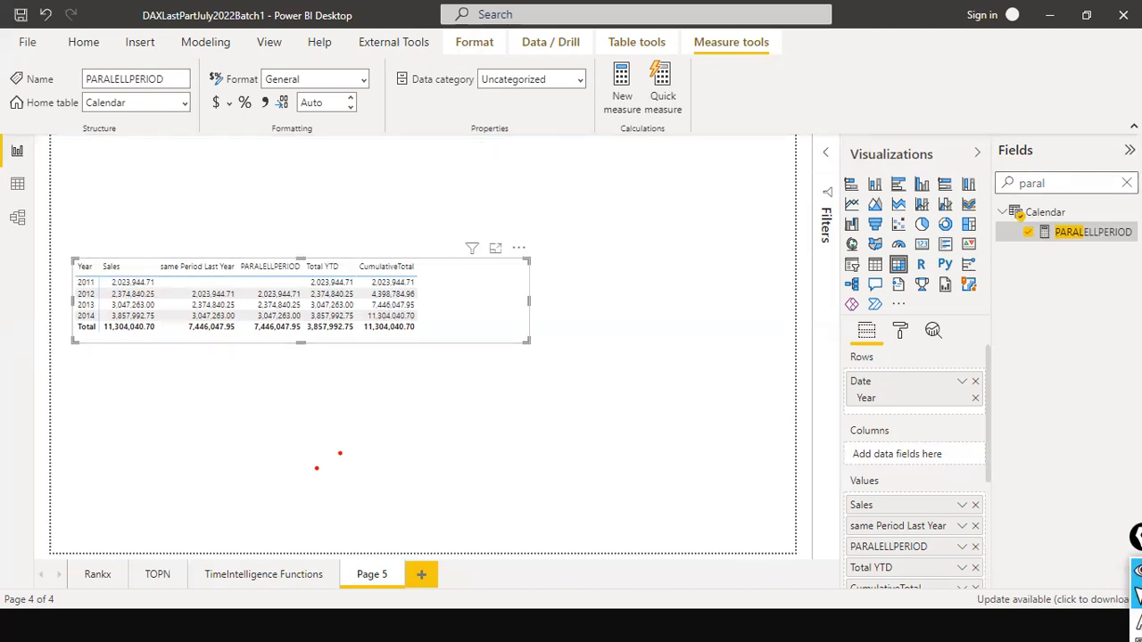
pyautogui.press('BackSpace')
pyautogui.press('BackSpace')
pyautogui.press('BackSpace')
pyautogui.press('BackSpace')
pyautogui.press('BackSpace')
pyautogui.write('datead')
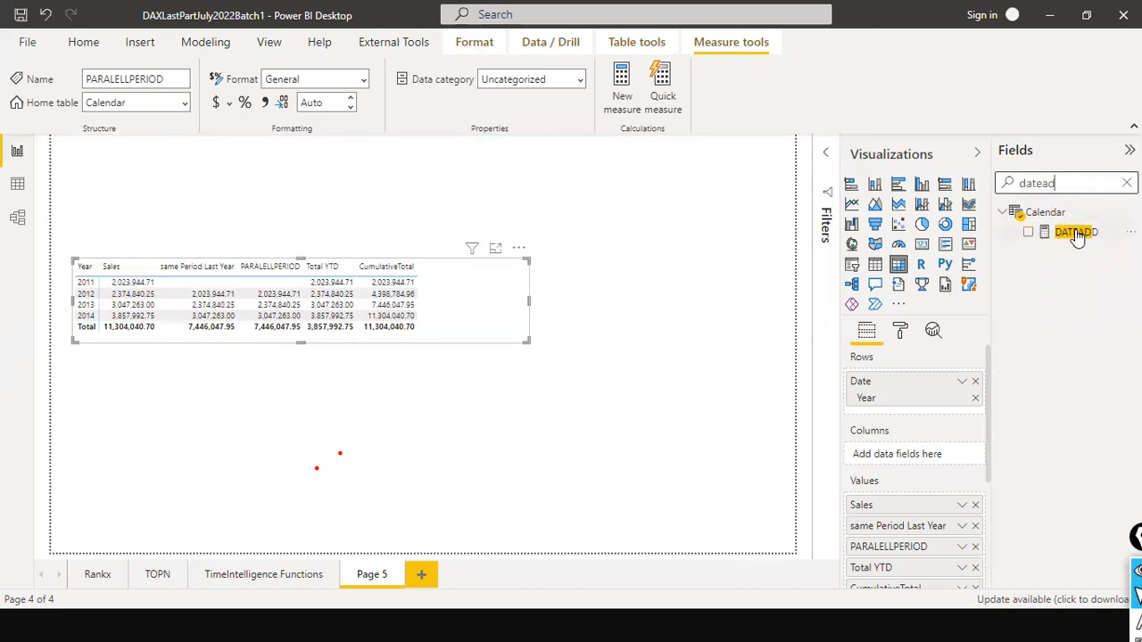
pyautogui.click(1075, 232)
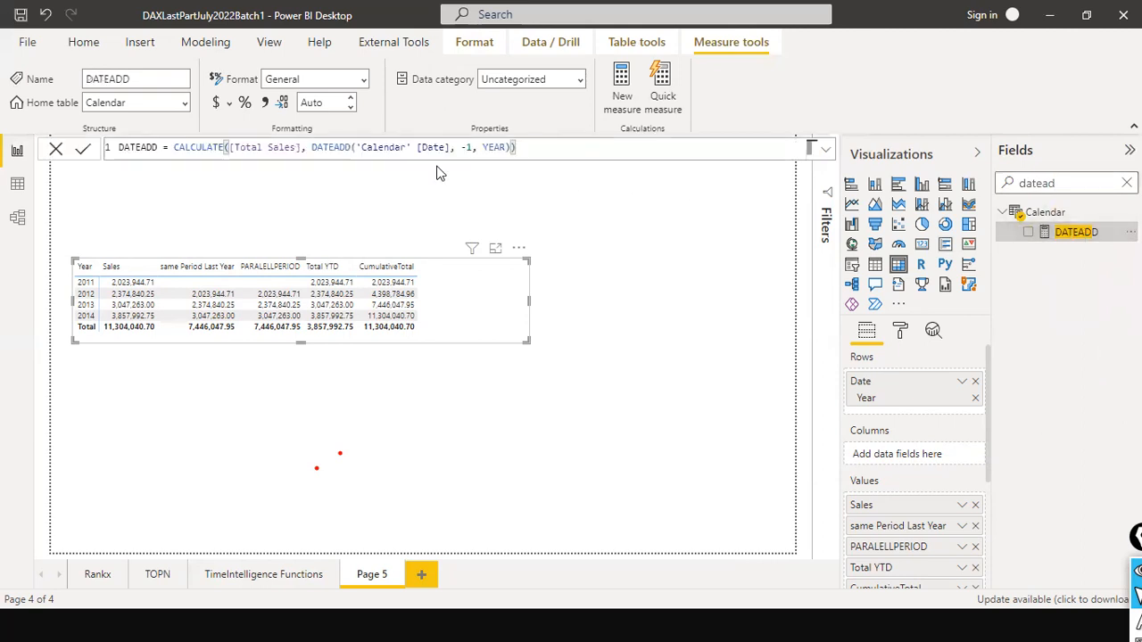
pyautogui.click(413, 147)
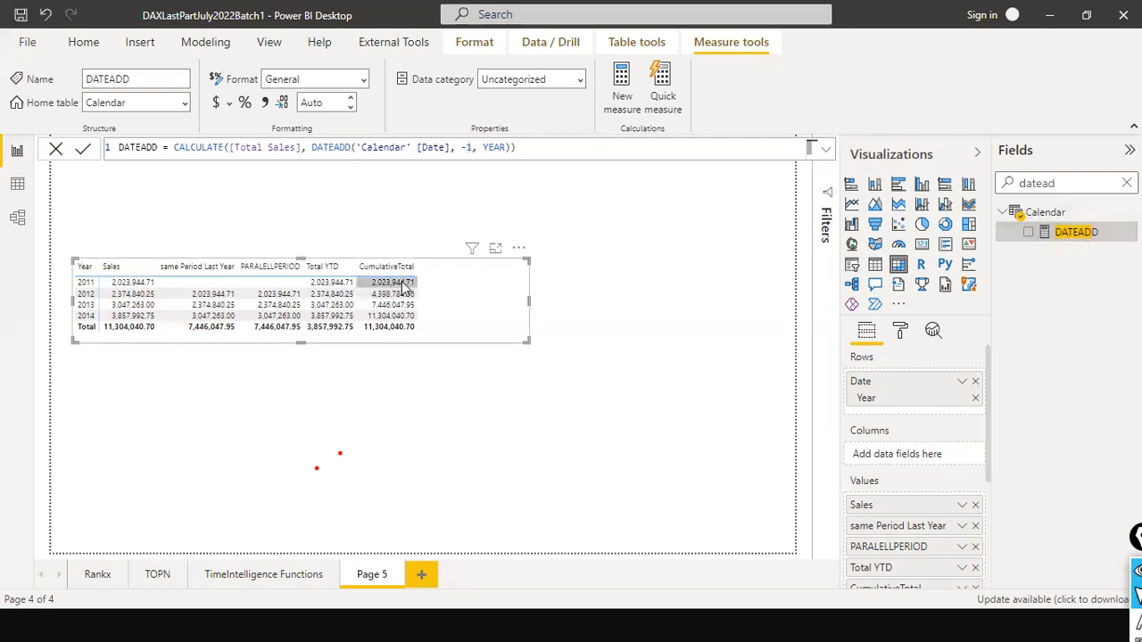
# - Add the DATEADD measure to the yearly matrix and place it directly after PARALELLPERIOD in the values
pyautogui.moveTo(1086, 246); pyautogui.dragTo(459, 285)
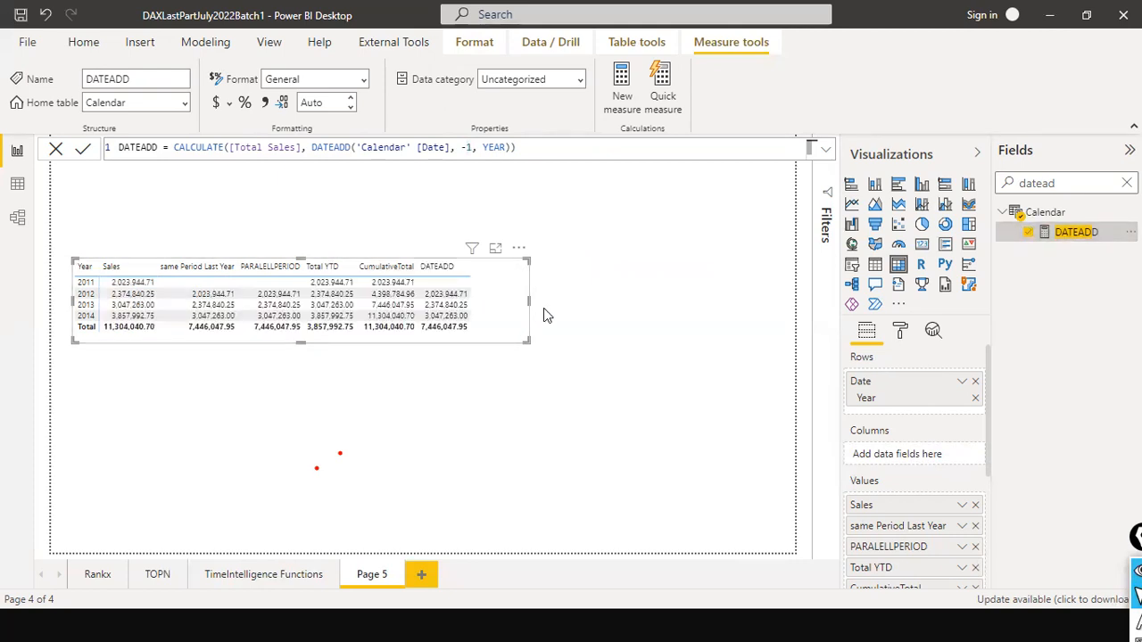
pyautogui.scroll(-2, 910, 486)
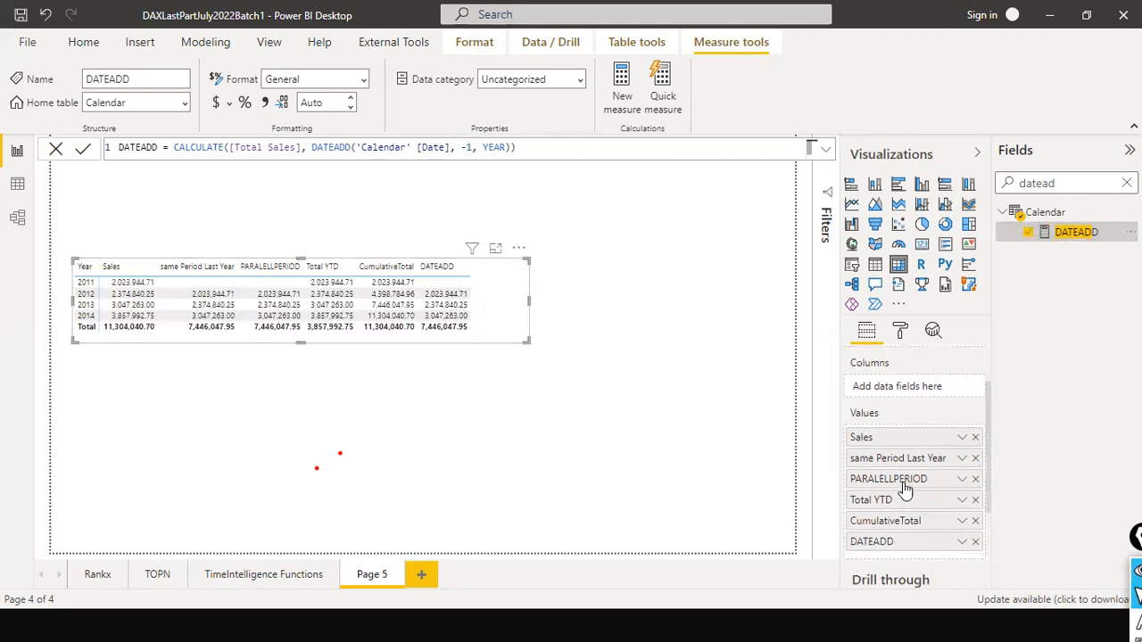
pyautogui.moveTo(915, 536); pyautogui.dragTo(923, 490)
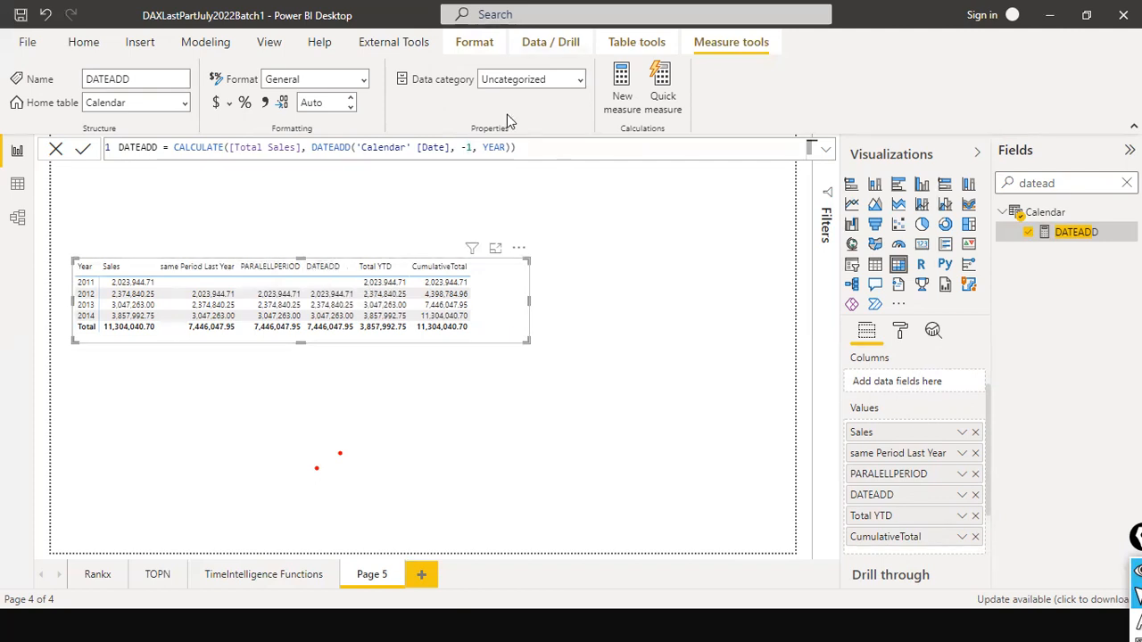
pyautogui.click(499, 148)
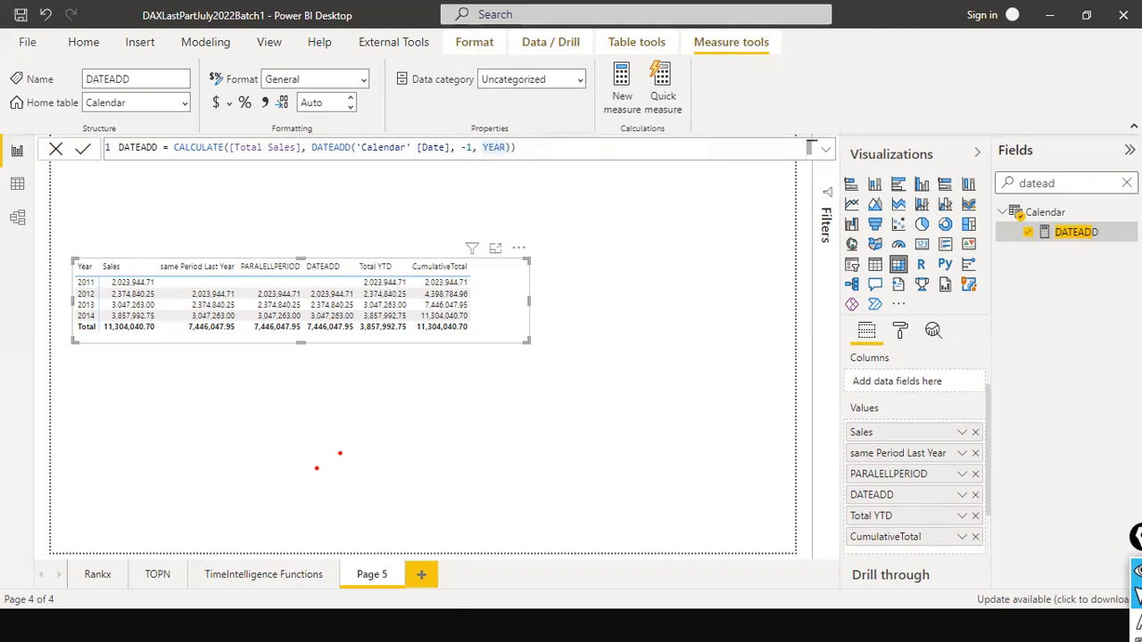
# - Search the fields for "paral" and reopen the PARALELLPERIOD measure's formula
pyautogui.click(1127, 183)
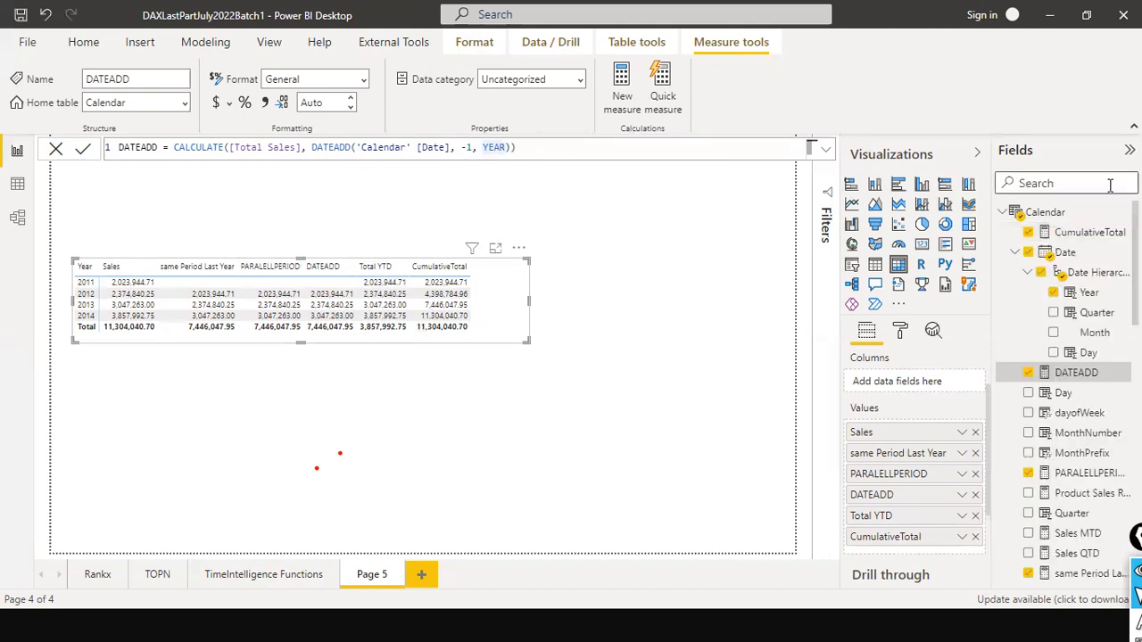
pyautogui.write('parall')
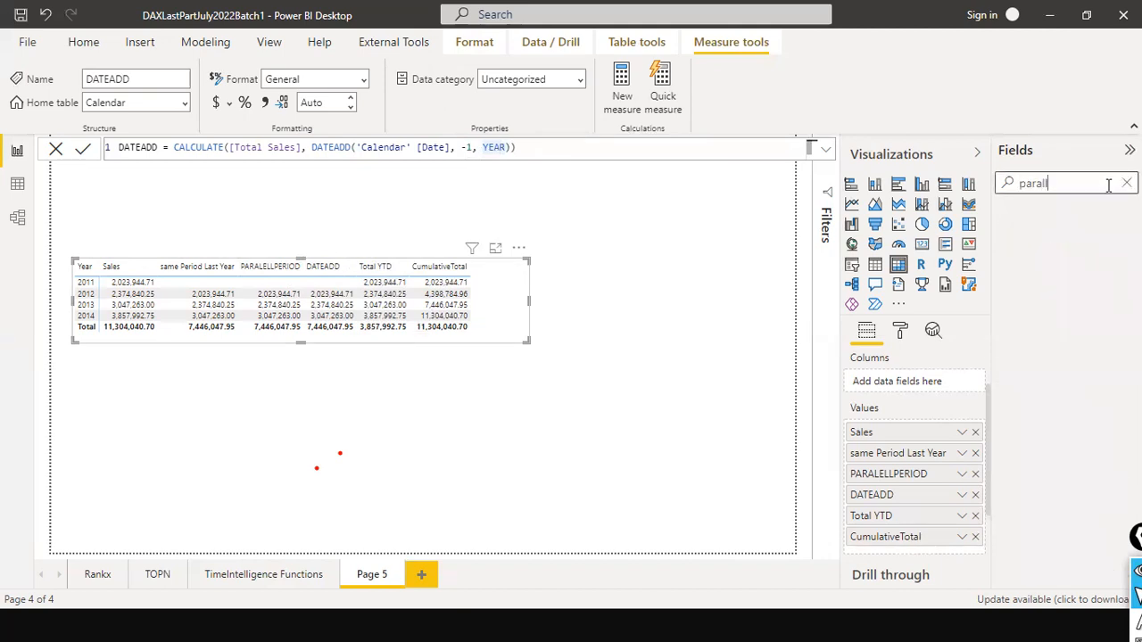
pyautogui.press('BackSpace')
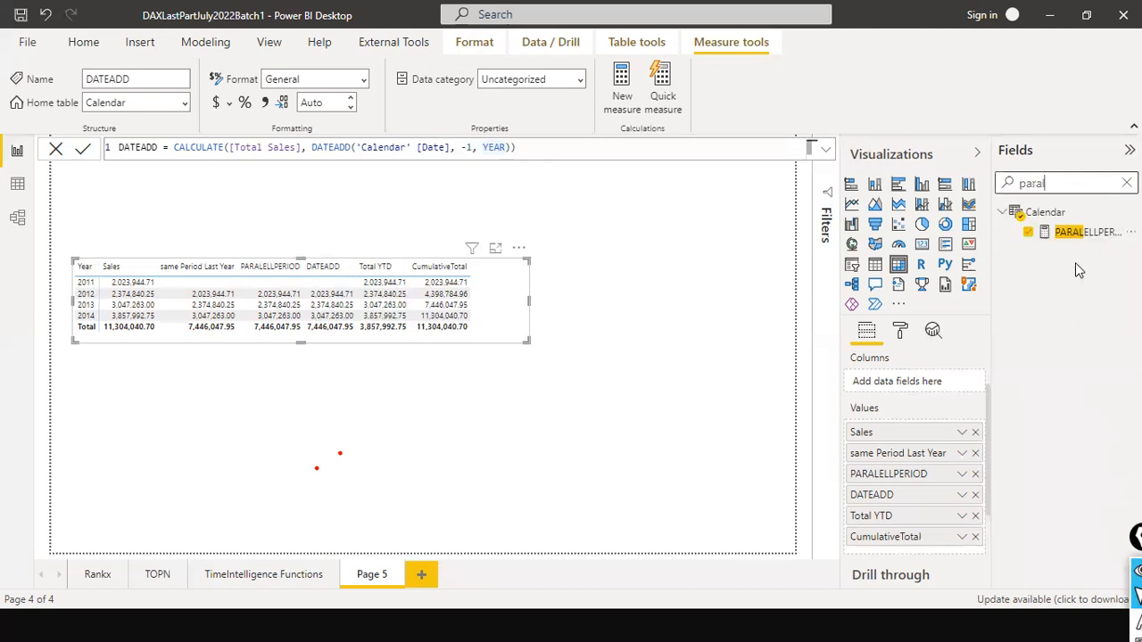
pyautogui.click(1087, 232)
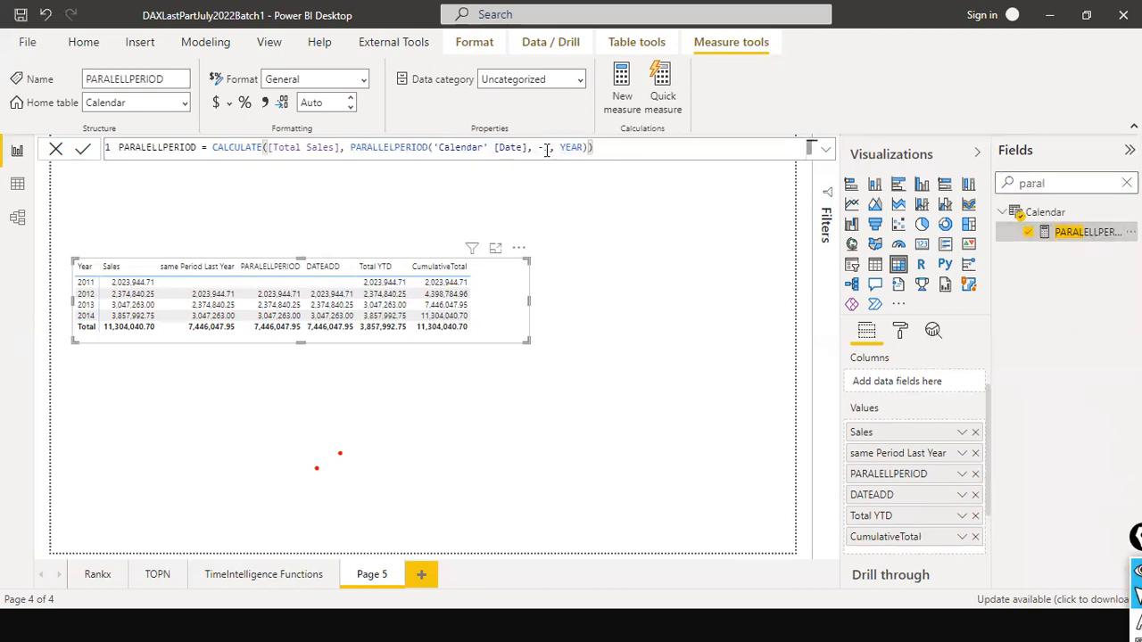
# - Re-enter the opening parenthesis after PARALLELPERIOD in the formula to view the function's argument hint
pyautogui.click(570, 153)
pyautogui.click(433, 149)
pyautogui.write("'")
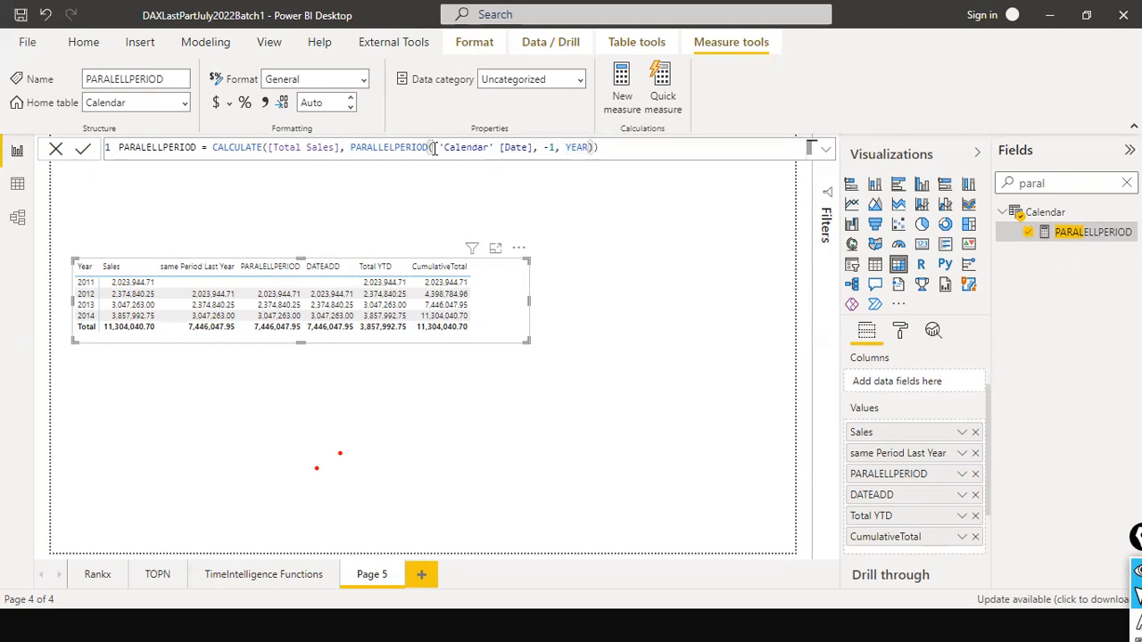
pyautogui.press('BackSpace')
pyautogui.write('(')
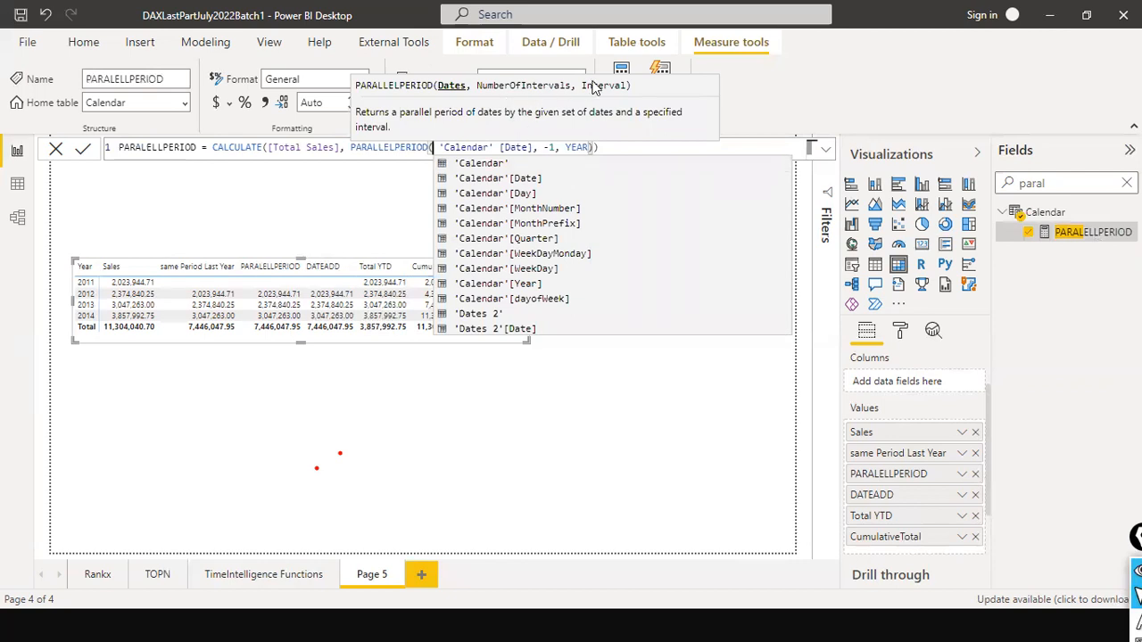
pyautogui.press('Escape')
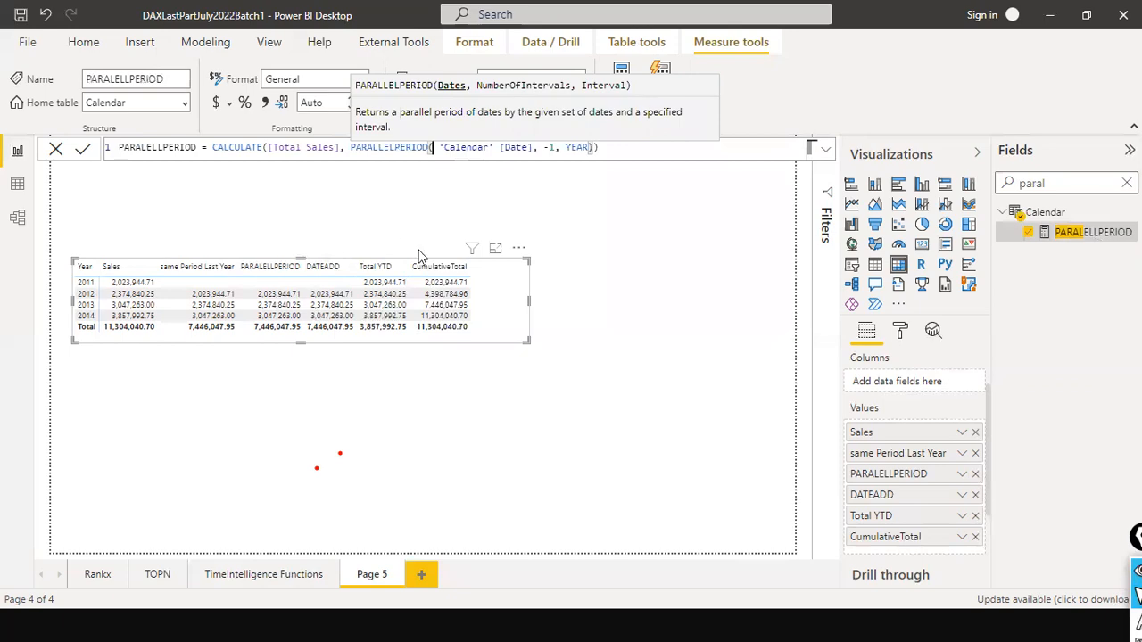
# - Switch to Chrome and open the Google home page in a new tab
pyautogui.hotkey('alt', 'Tab')
pyautogui.hotkey('alt', 'Tab')
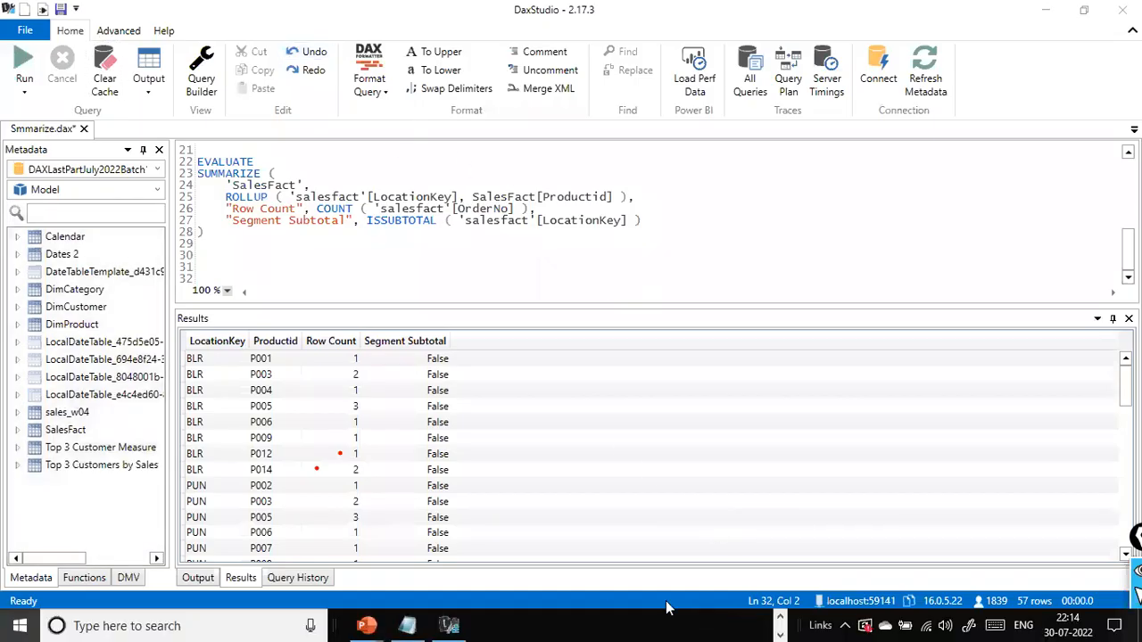
pyautogui.press('super')
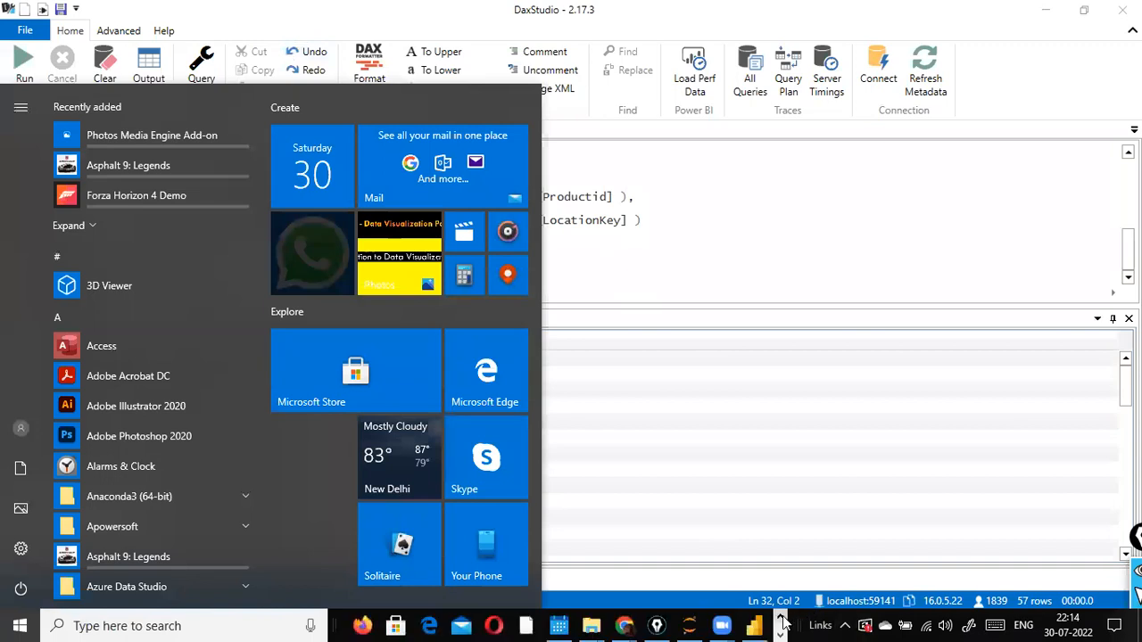
pyautogui.moveTo(624, 625)
pyautogui.click(649, 581)
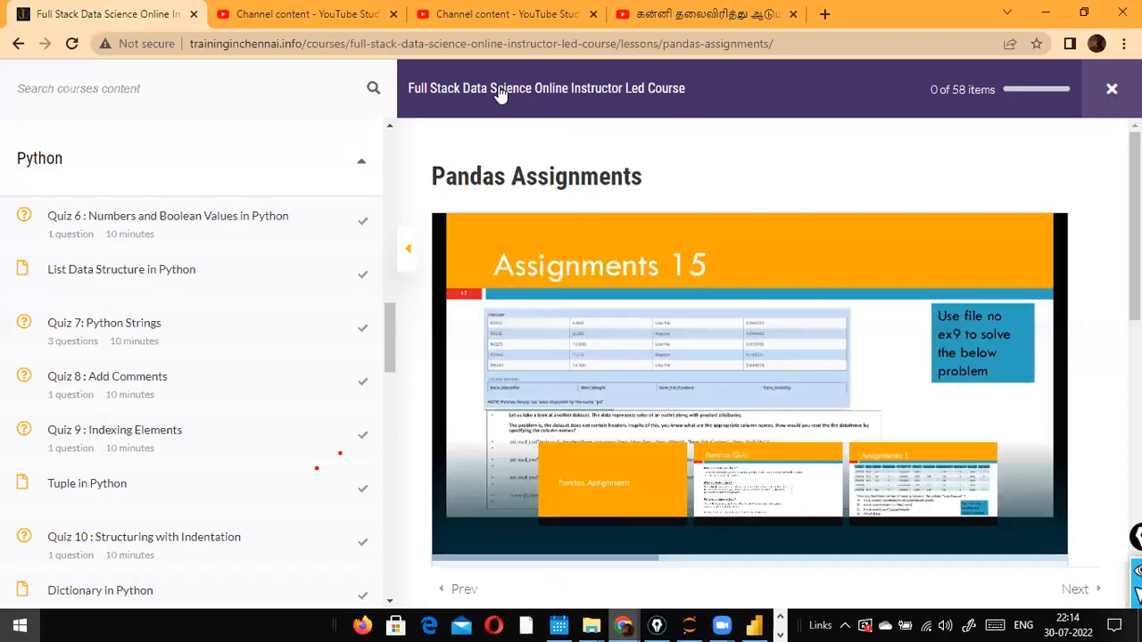
pyautogui.hotkey('ctrl', 't')
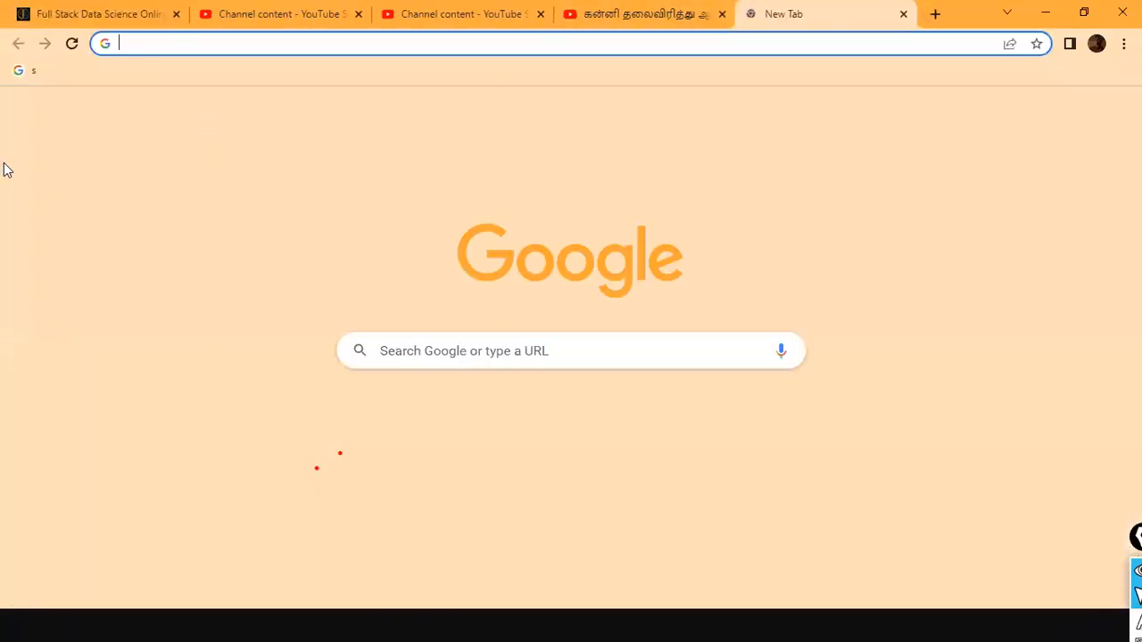
pyautogui.write('www')
pyautogui.press('Return')
# - Search Google for "parallel period dax power bi"
pyautogui.write('d')
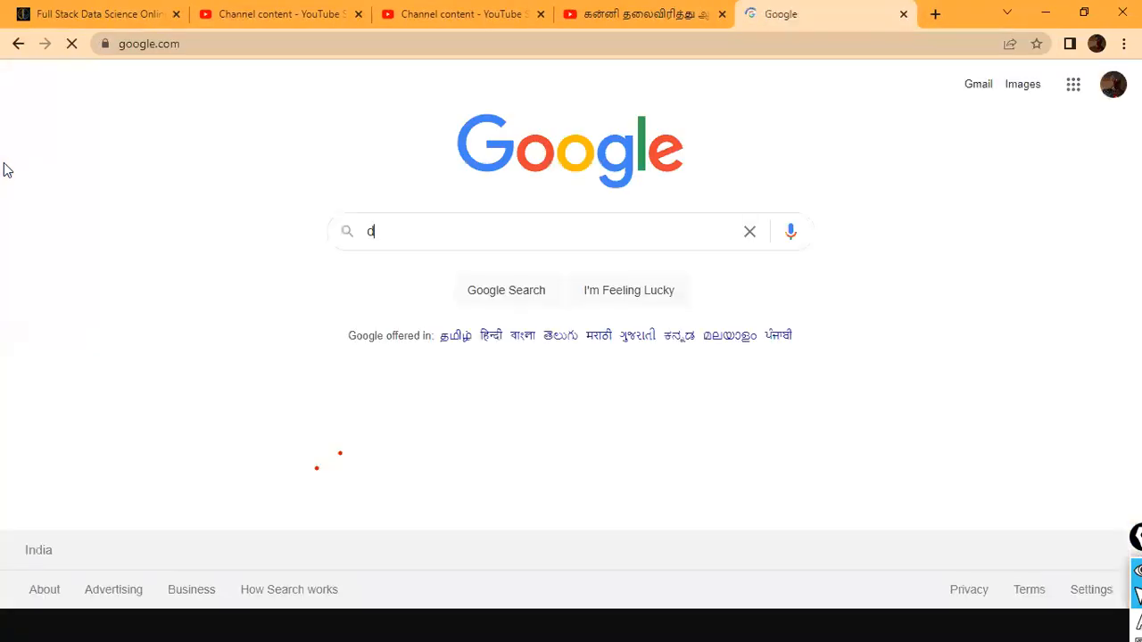
pyautogui.write('pra')
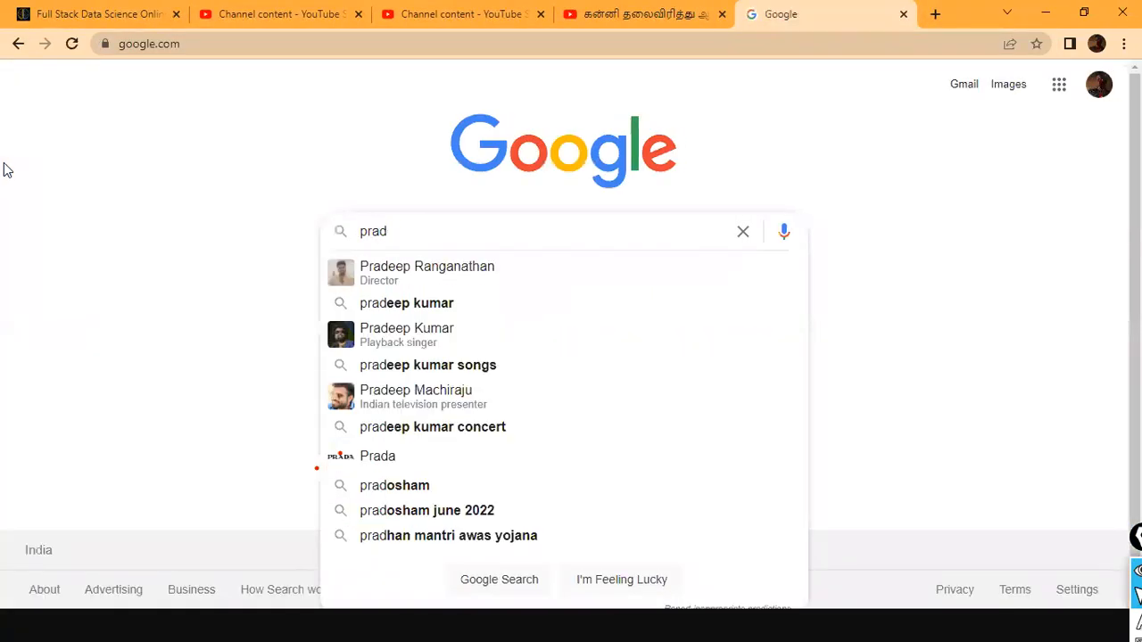
pyautogui.press('BackSpace')
pyautogui.press('BackSpace')
pyautogui.press('BackSpace')
pyautogui.press('Delete')
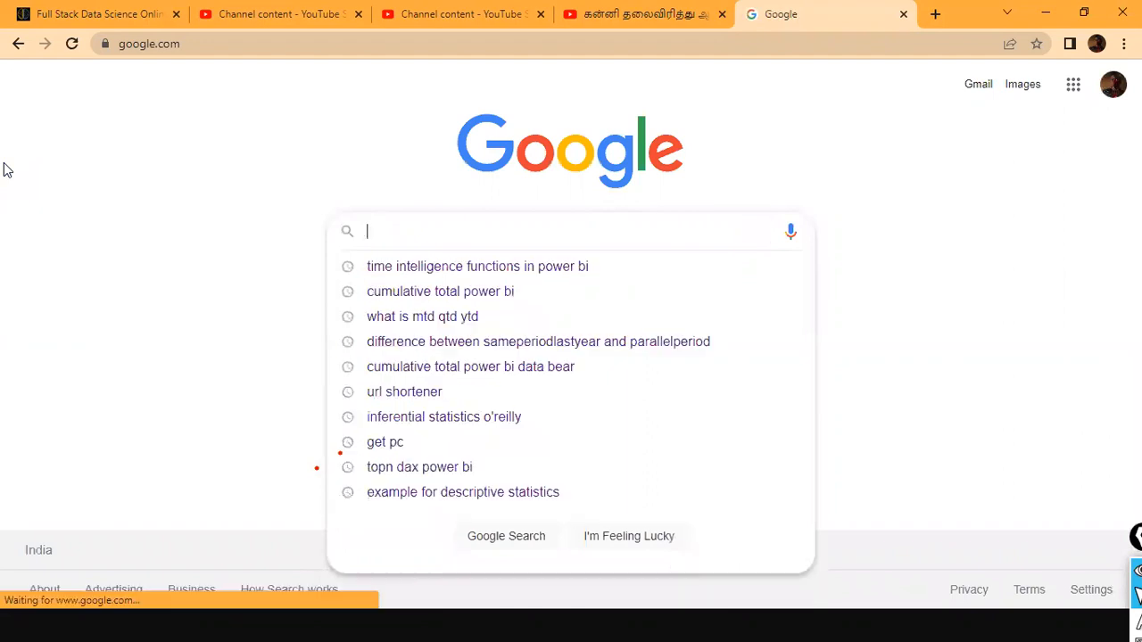
pyautogui.write('parallel er')
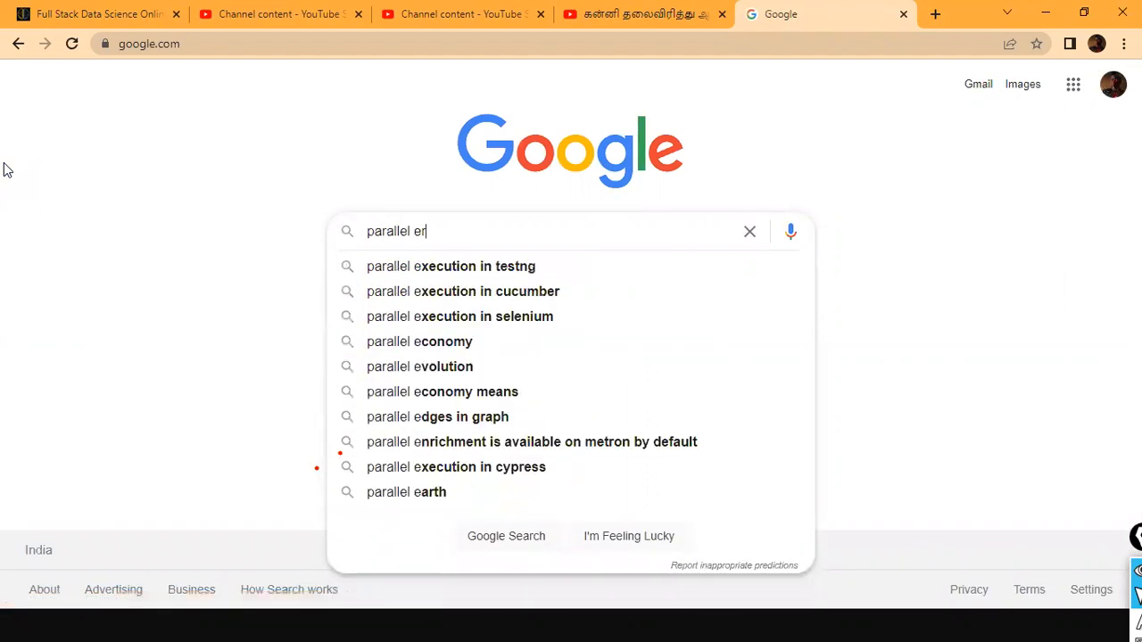
pyautogui.press('BackSpace')
pyautogui.write('period')
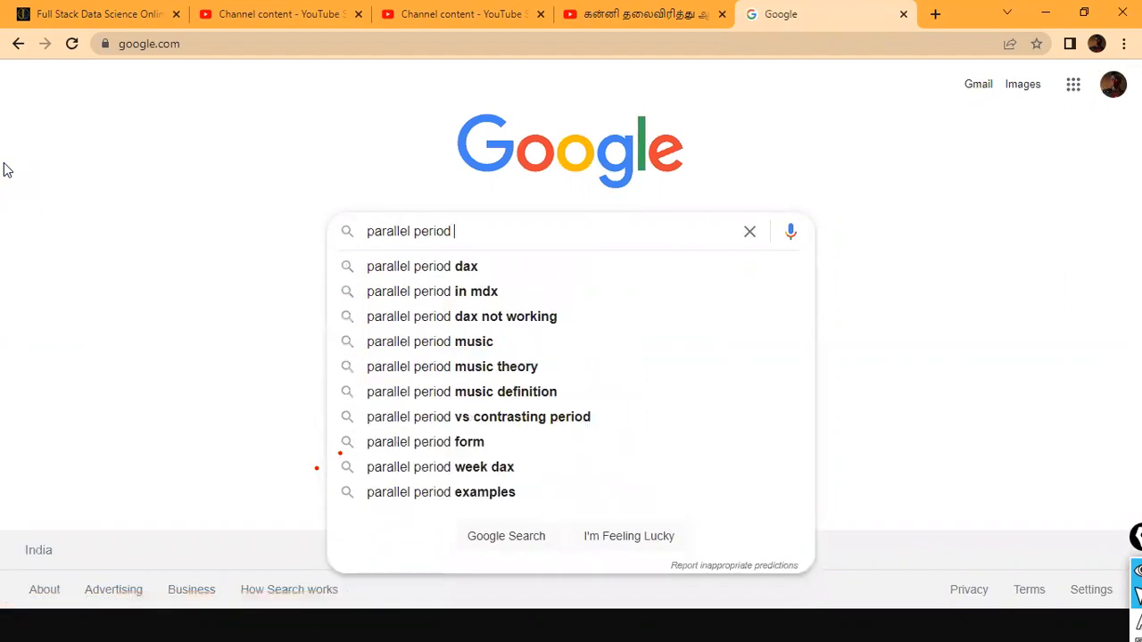
pyautogui.press('Down')
pyautogui.write('power bi')
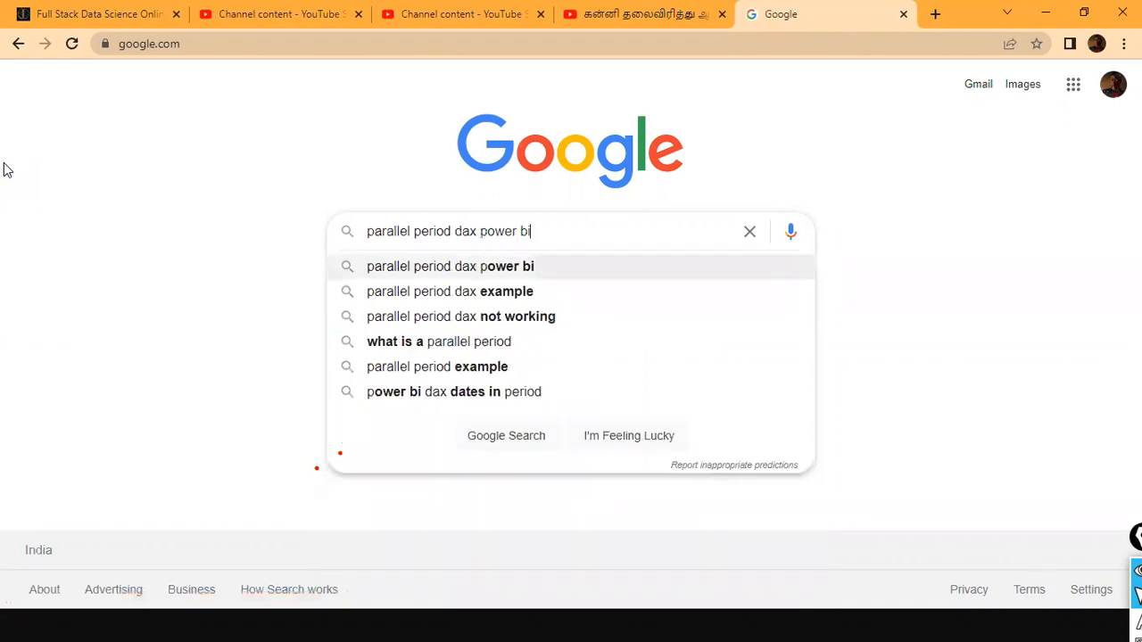
pyautogui.press('Return')
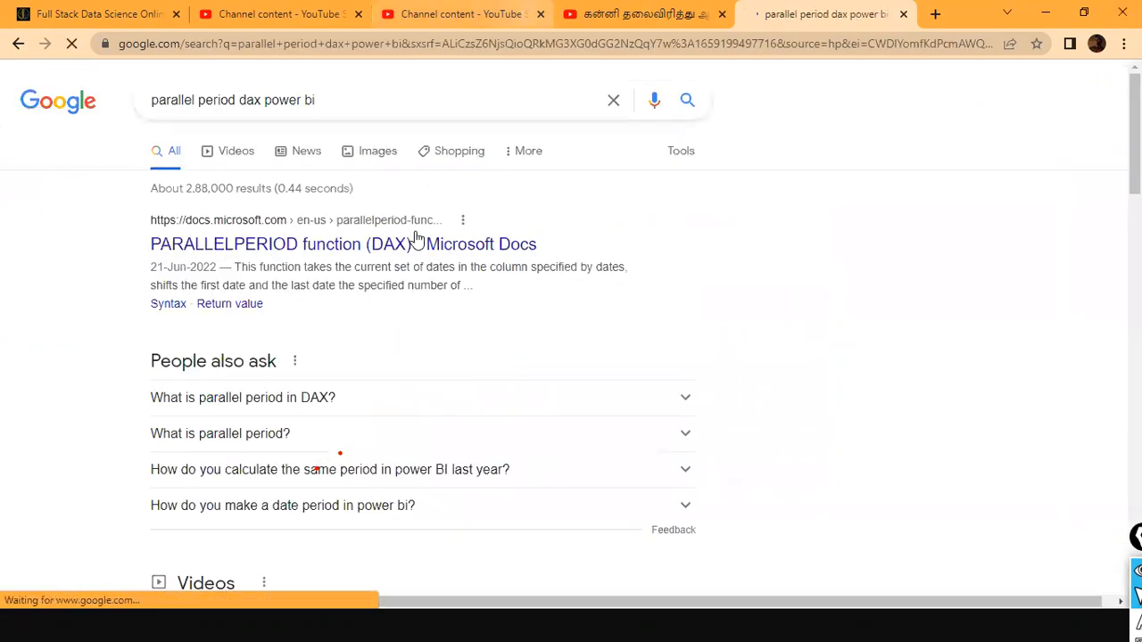
# - Open the Microsoft Docs article on the PARALLELPERIOD function and read its syntax, parameters and return value
pyautogui.click(337, 244)
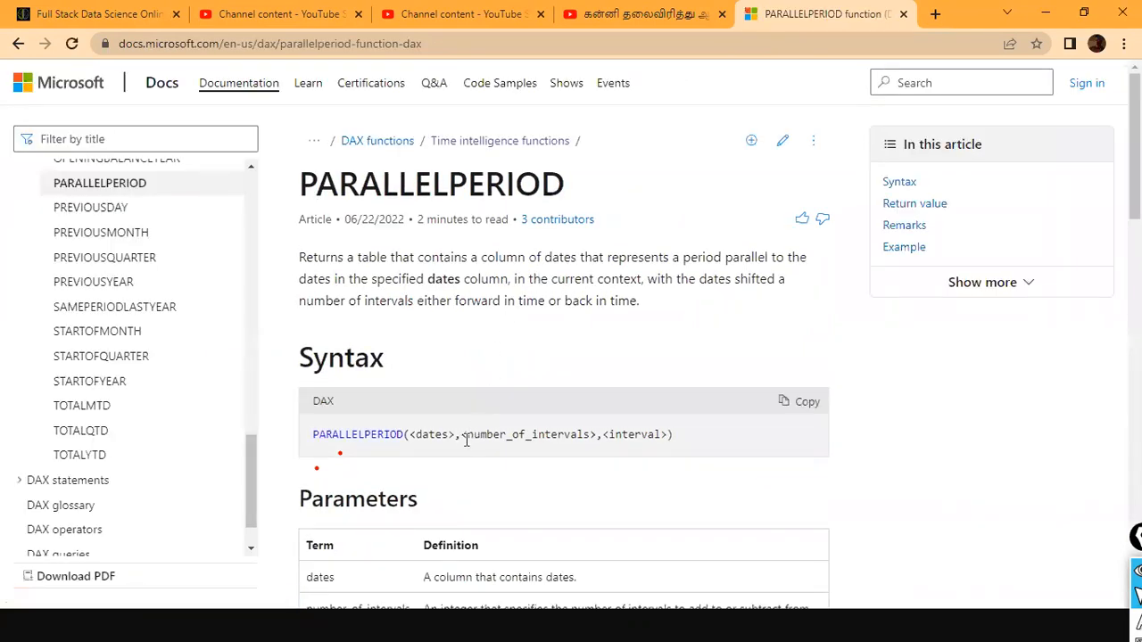
pyautogui.scroll(-2, 560, 330)
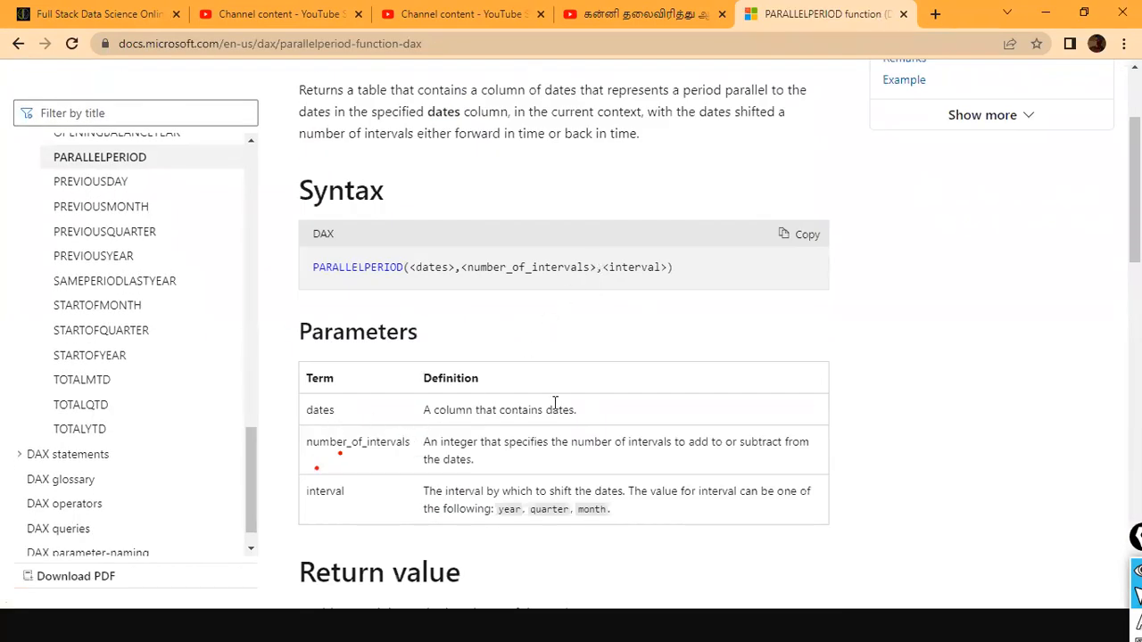
pyautogui.scroll(-2, 561, 432)
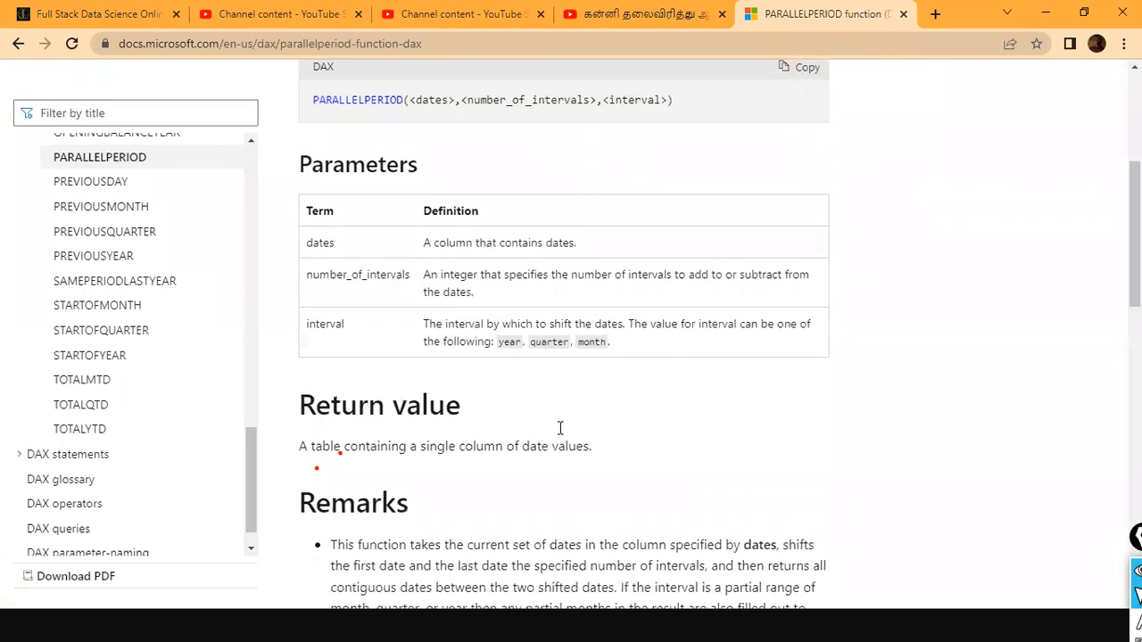
# - Read the PARALLELPERIOD article's remarks, including its comparison with DATEADD, and the full example formula
pyautogui.scroll(-10, 560, 430)
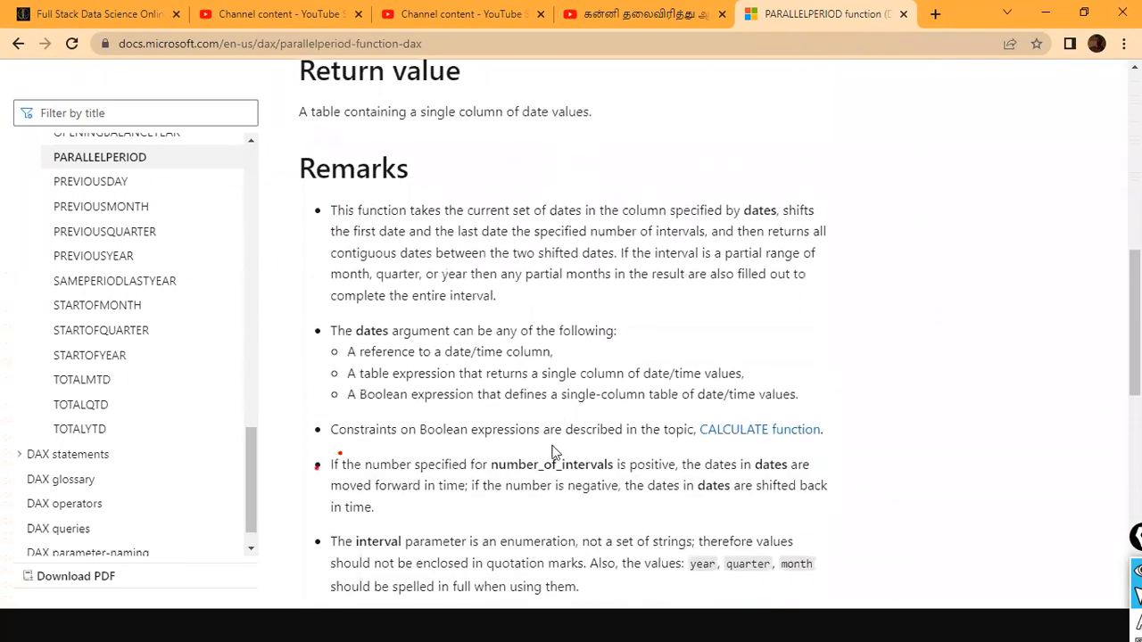
pyautogui.scroll(-3, 549, 461)
pyautogui.scroll(1, 540, 459)
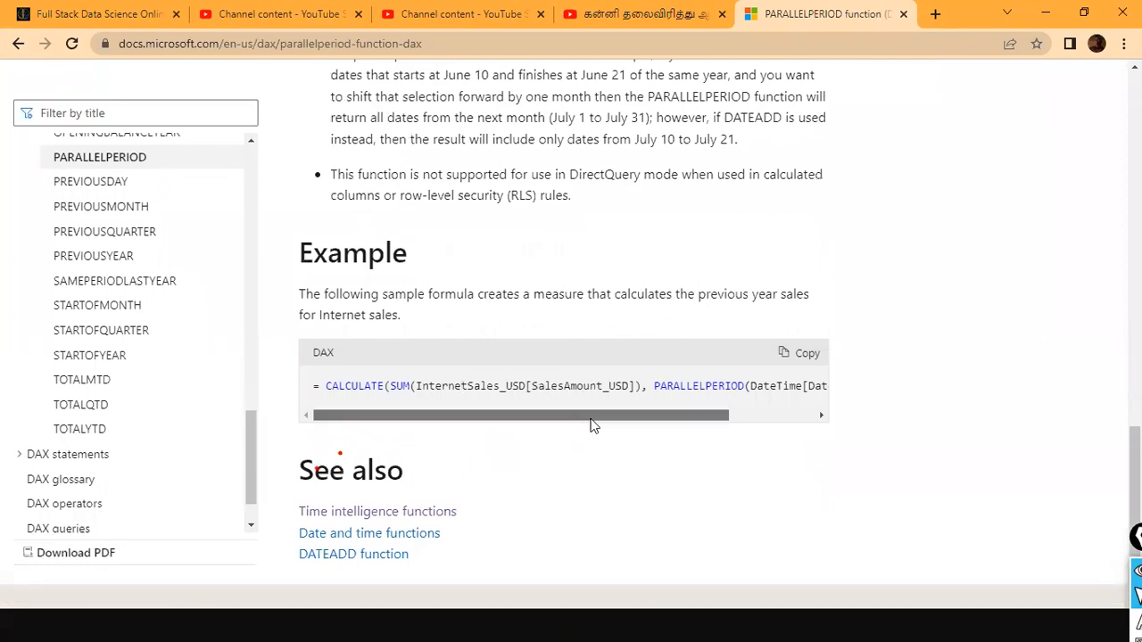
pyautogui.moveTo(588, 414); pyautogui.dragTo(760, 416)
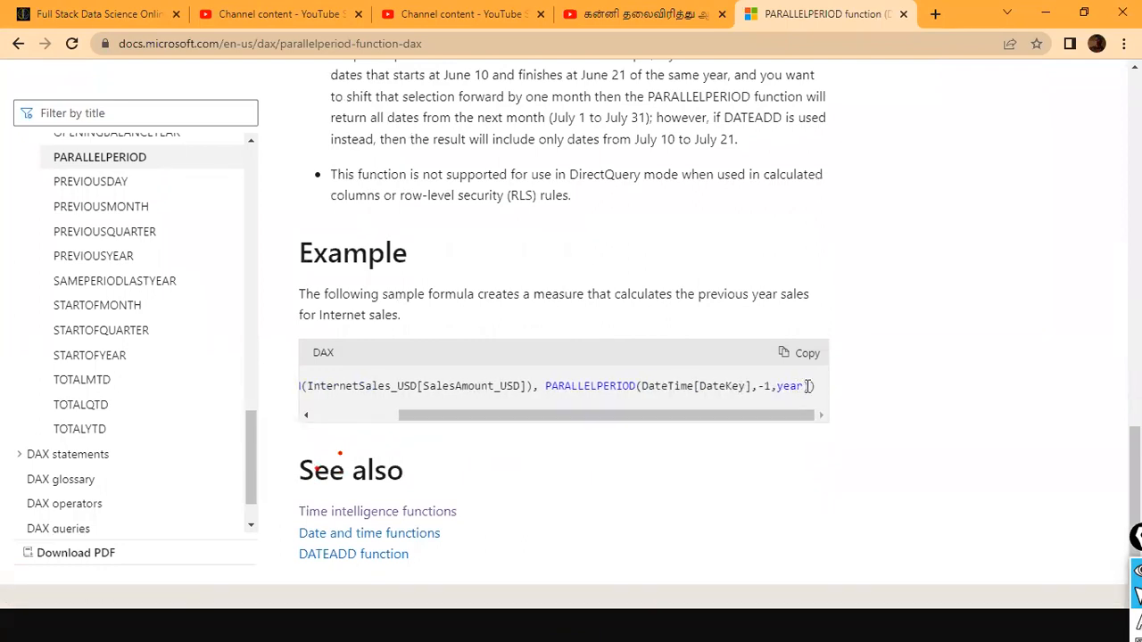
pyautogui.scroll(-1, 794, 397)
pyautogui.scroll(4, 793, 400)
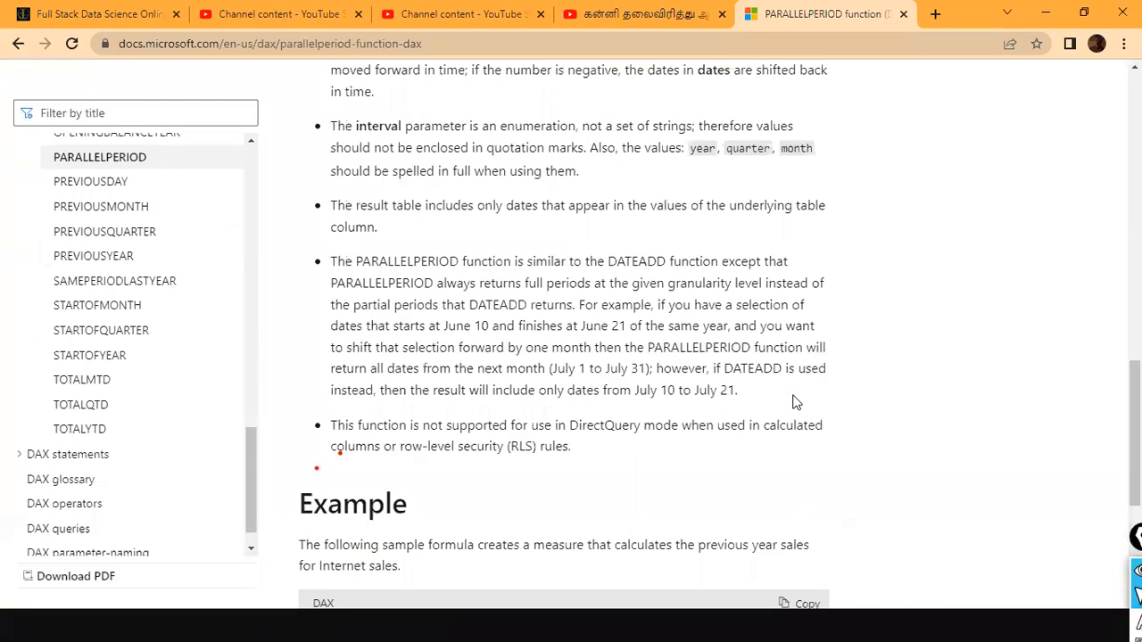
pyautogui.scroll(2, 794, 404)
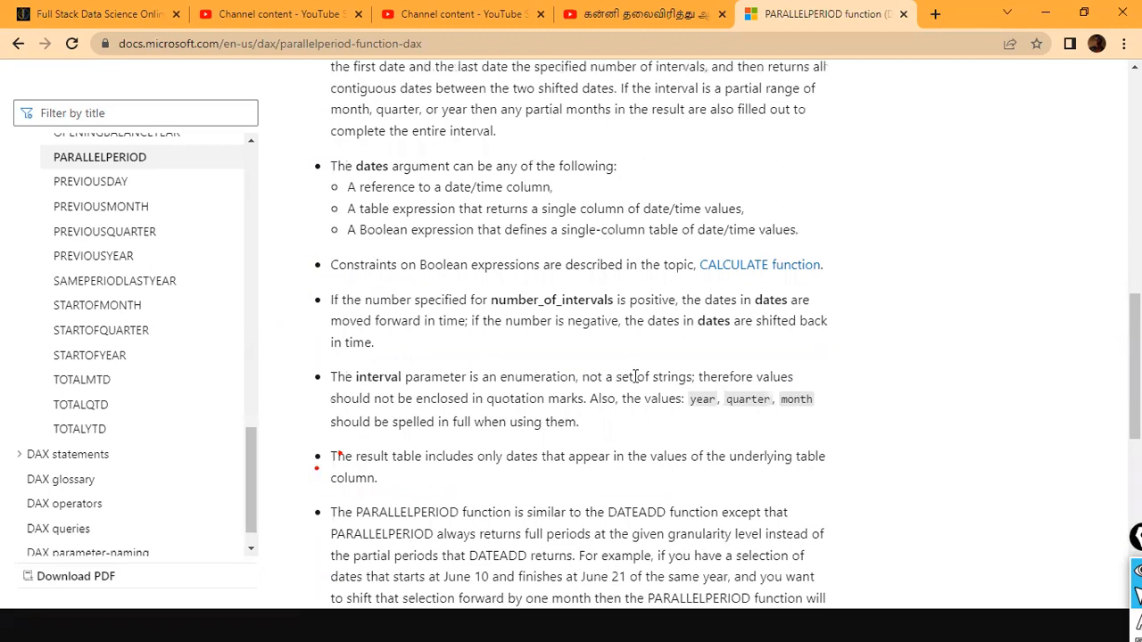
pyautogui.scroll(-4, 635, 376)
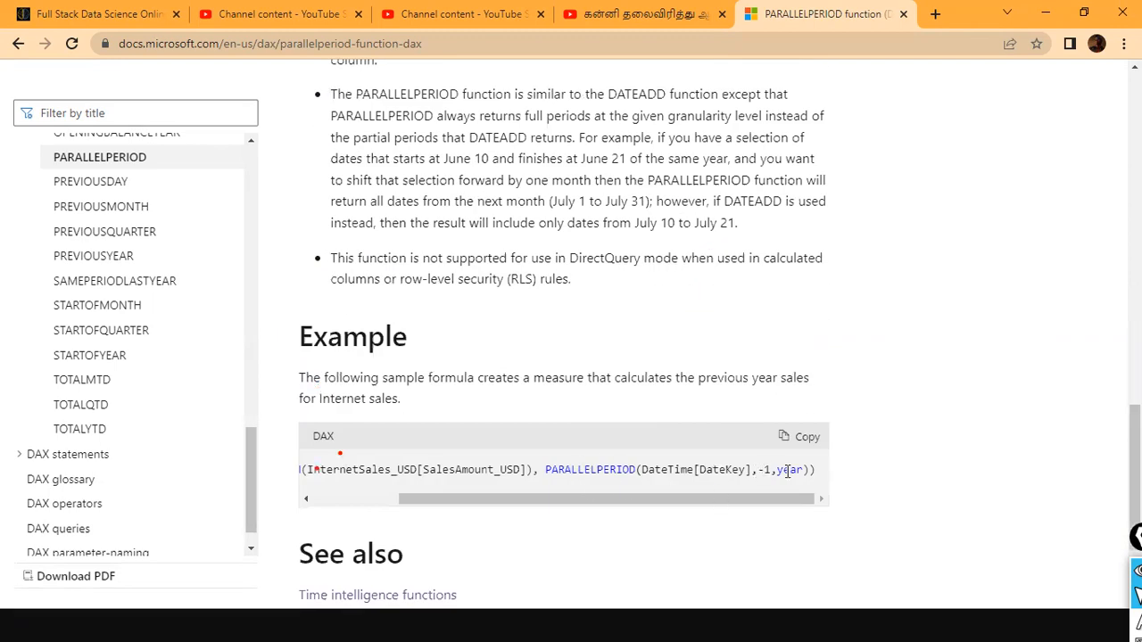
pyautogui.scroll(8, 788, 470)
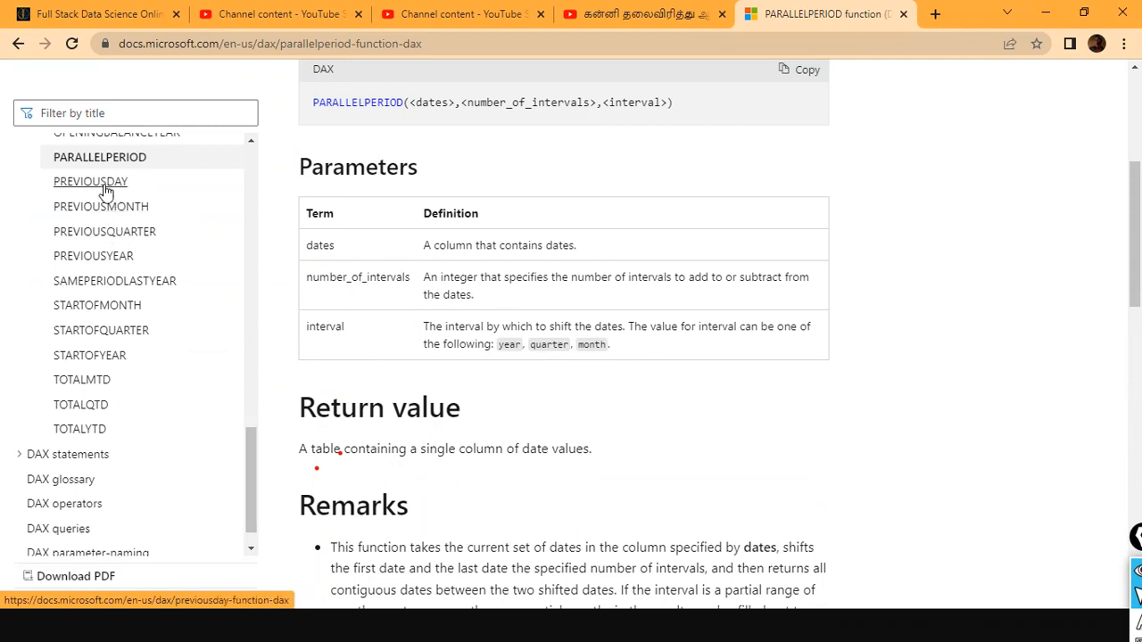
# - Open the PREVIOUSQUARTER function article and read its syntax, remarks and full example formula
pyautogui.click(105, 229)
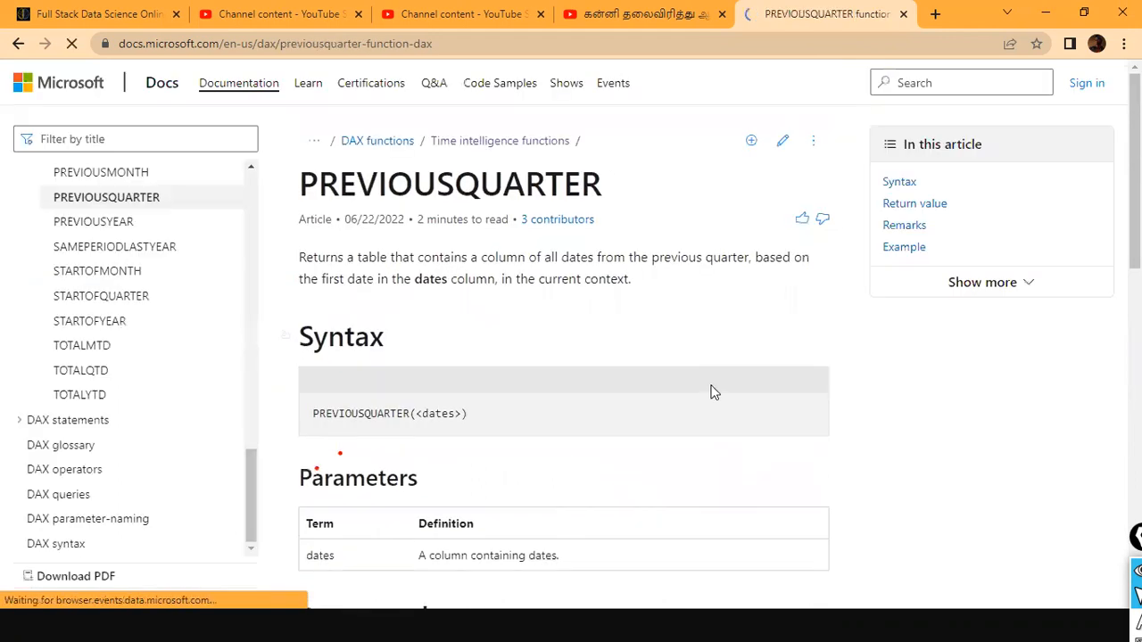
pyautogui.scroll(-3, 714, 392)
pyautogui.scroll(-5, 719, 398)
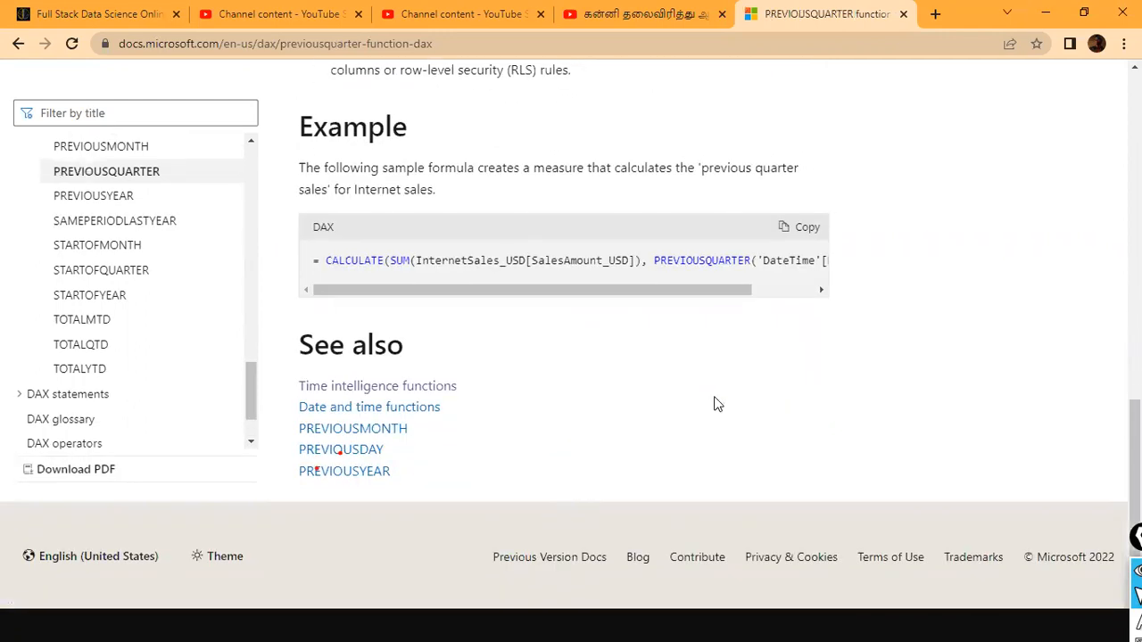
pyautogui.moveTo(714, 291); pyautogui.dragTo(829, 282)
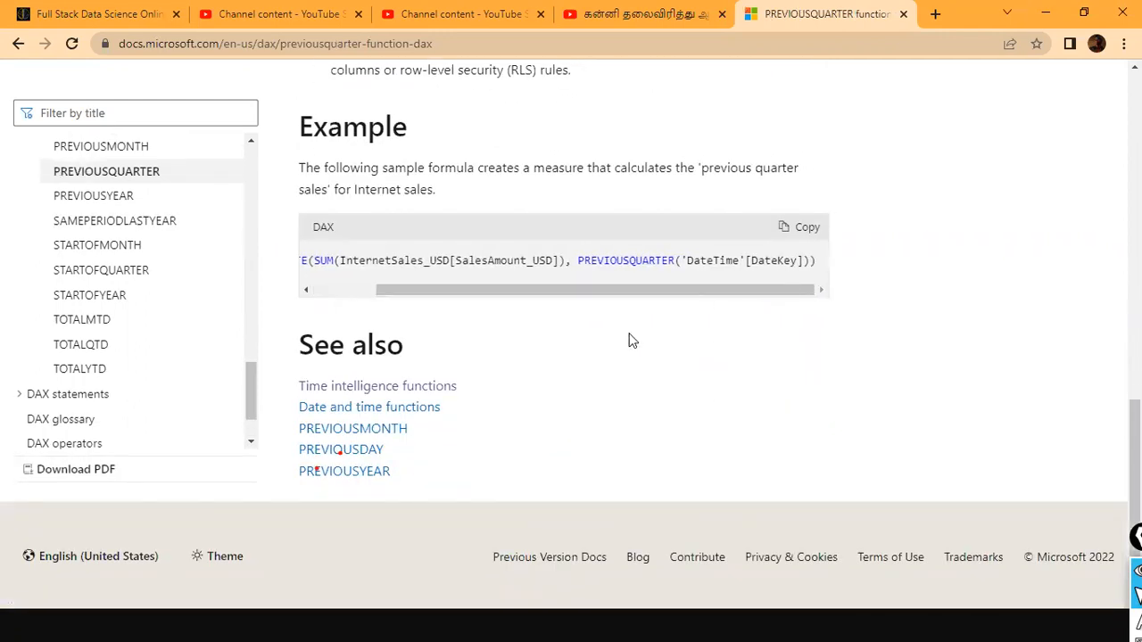
pyautogui.scroll(1, 629, 339)
pyautogui.scroll(6, 613, 338)
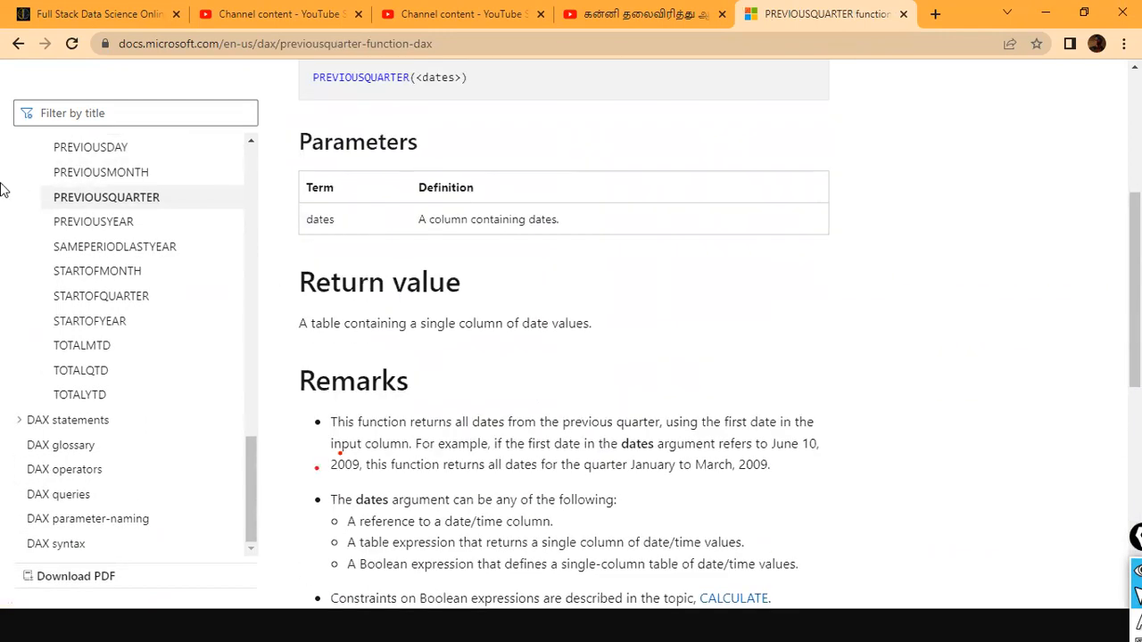
pyautogui.scroll(1, 65, 204)
# - Open the PREVIOUSMONTH article briefly, and return to the PARALLELPERIOD article to review its parameters
pyautogui.click(76, 254)
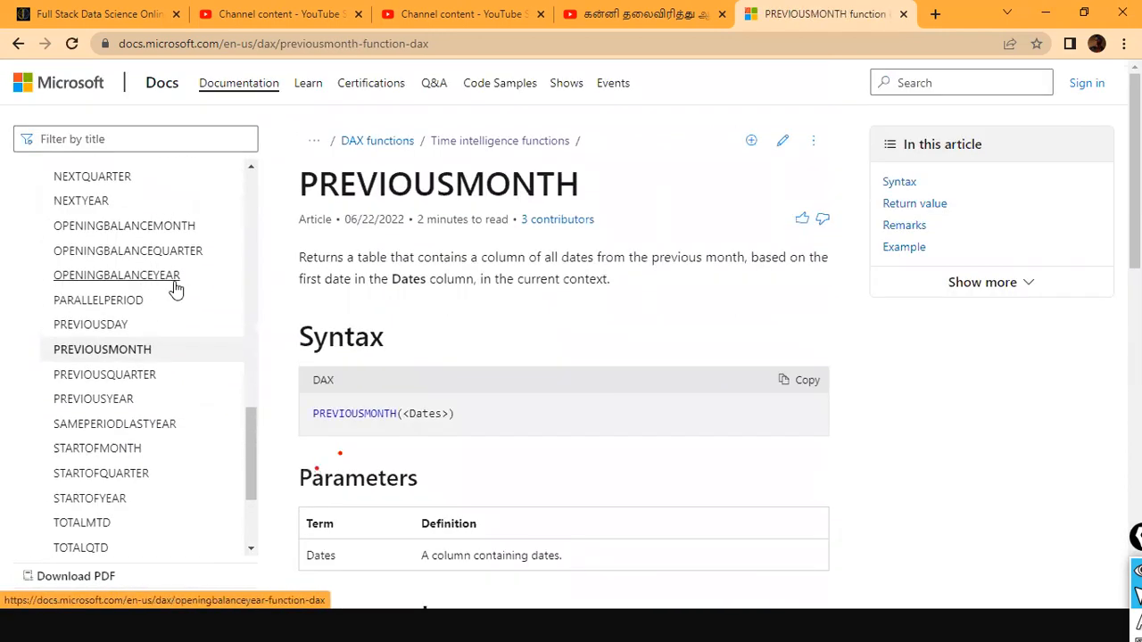
pyautogui.click(117, 305)
pyautogui.scroll(-2, 755, 344)
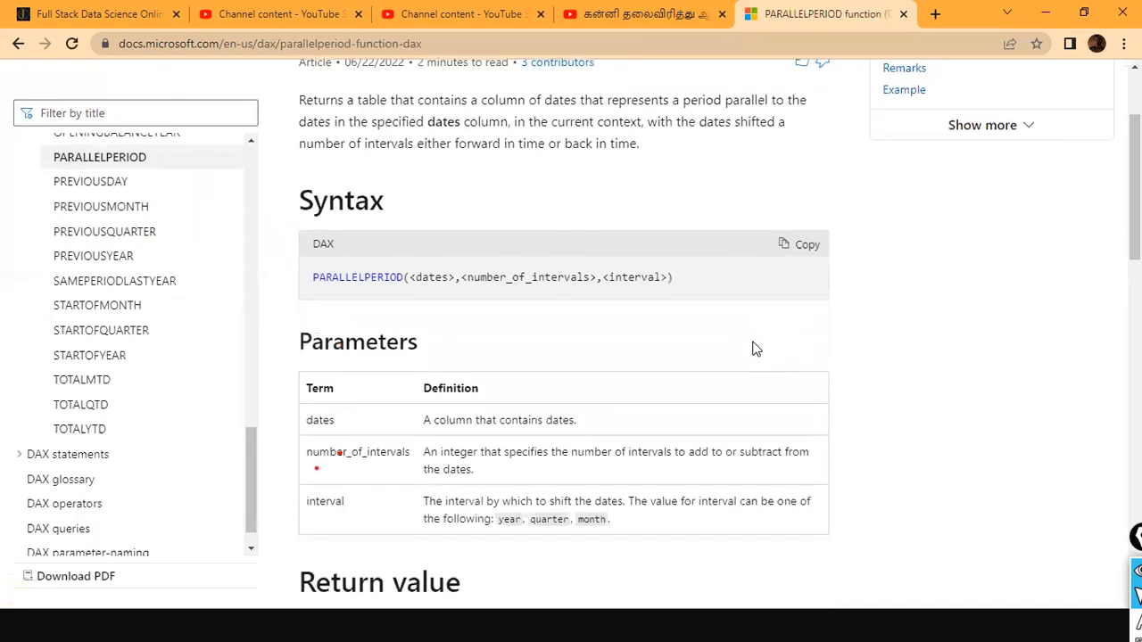
pyautogui.scroll(-8, 586, 303)
pyautogui.scroll(6, 602, 301)
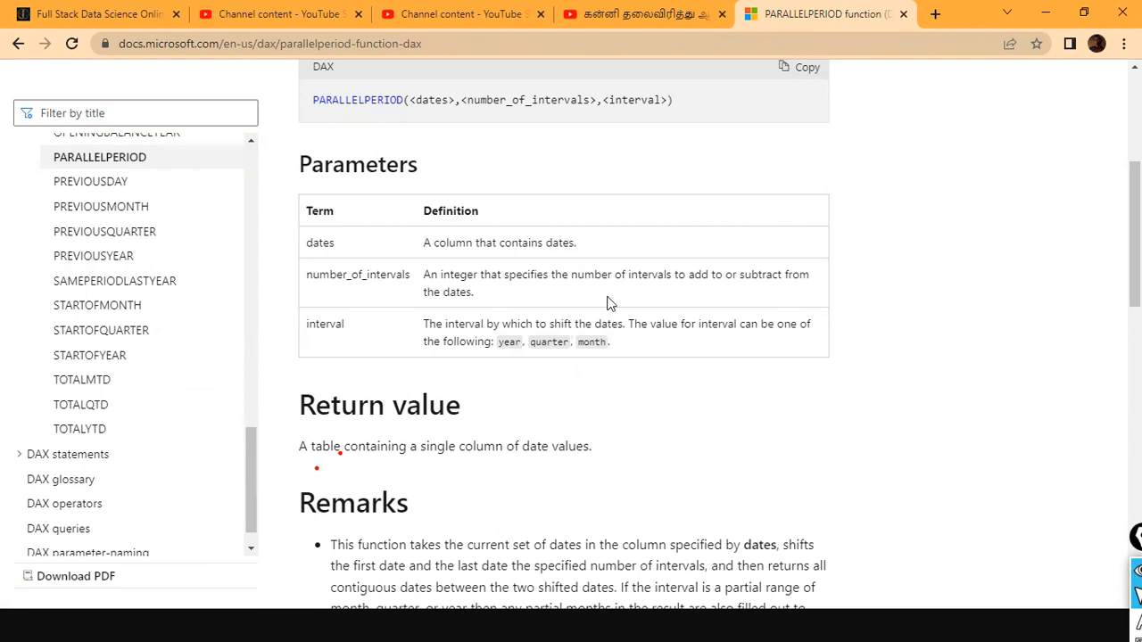
# - Filter the documentation contents for "dateadd", open the DATEADD article and read its parameters, including the allowed interval values
pyautogui.click(155, 120)
pyautogui.write('dates')
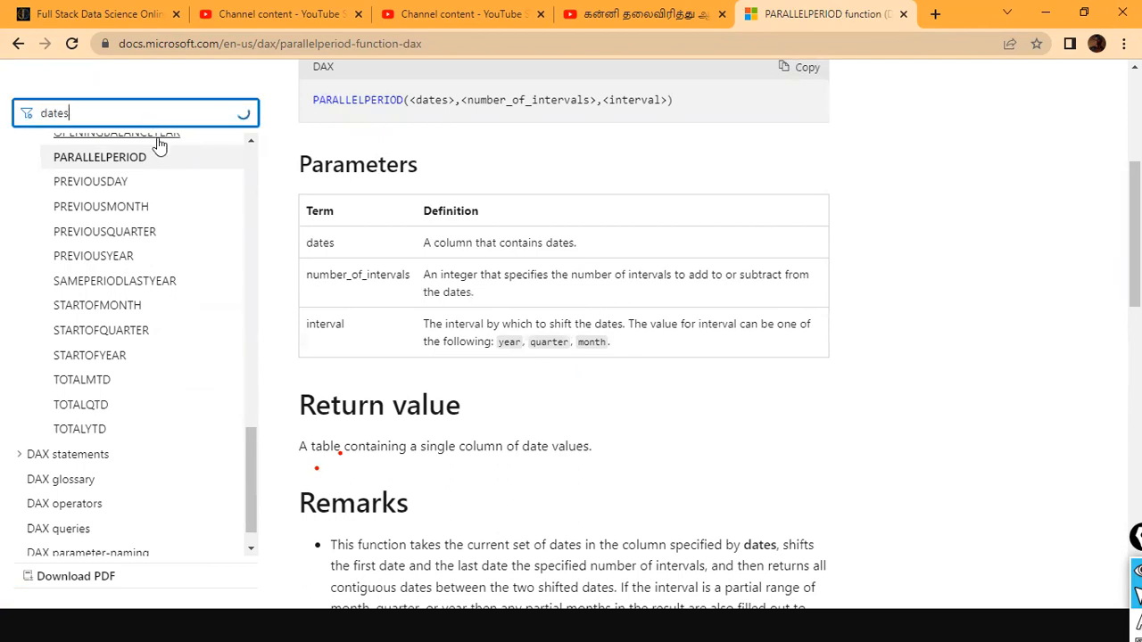
pyautogui.write('add')
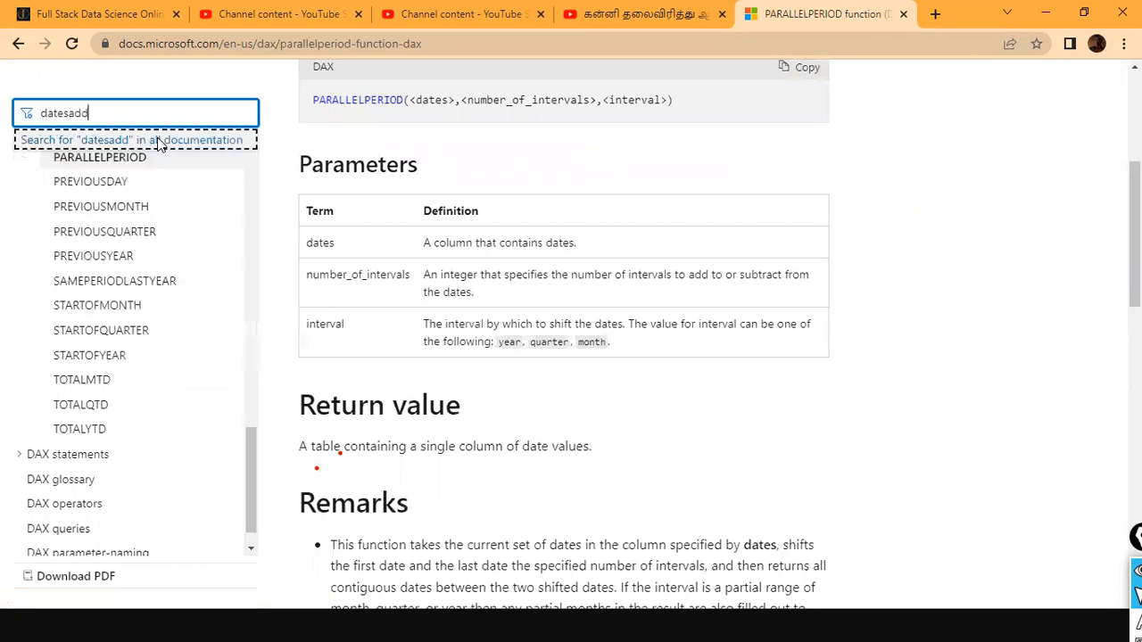
pyautogui.press('BackSpace')
pyautogui.press('BackSpace')
pyautogui.press('BackSpace')
pyautogui.write('add')
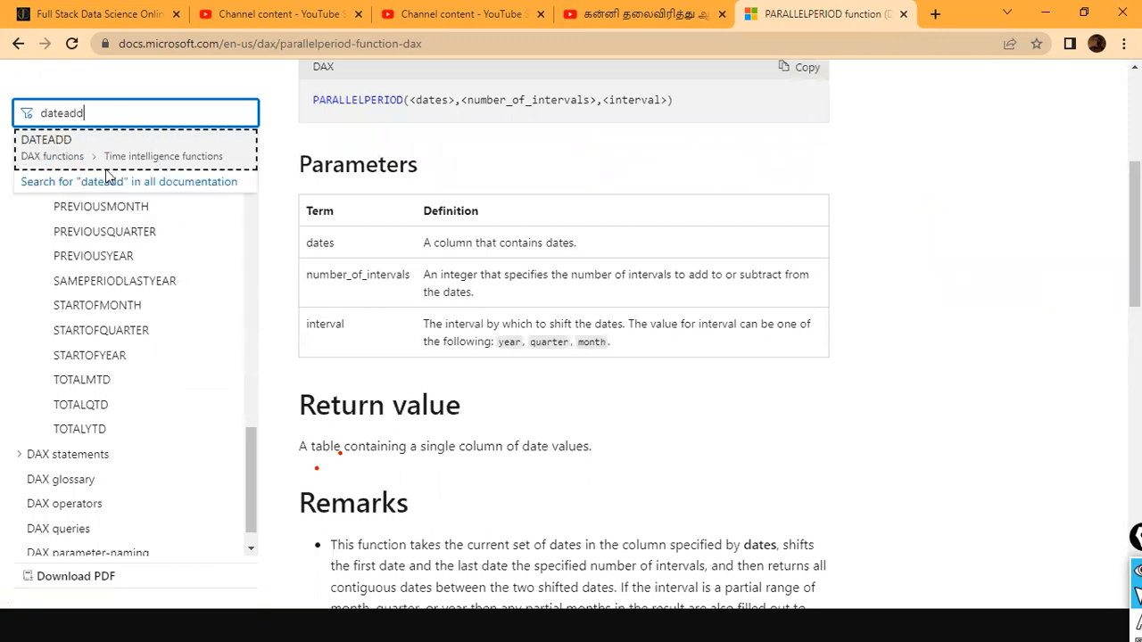
pyautogui.click(66, 143)
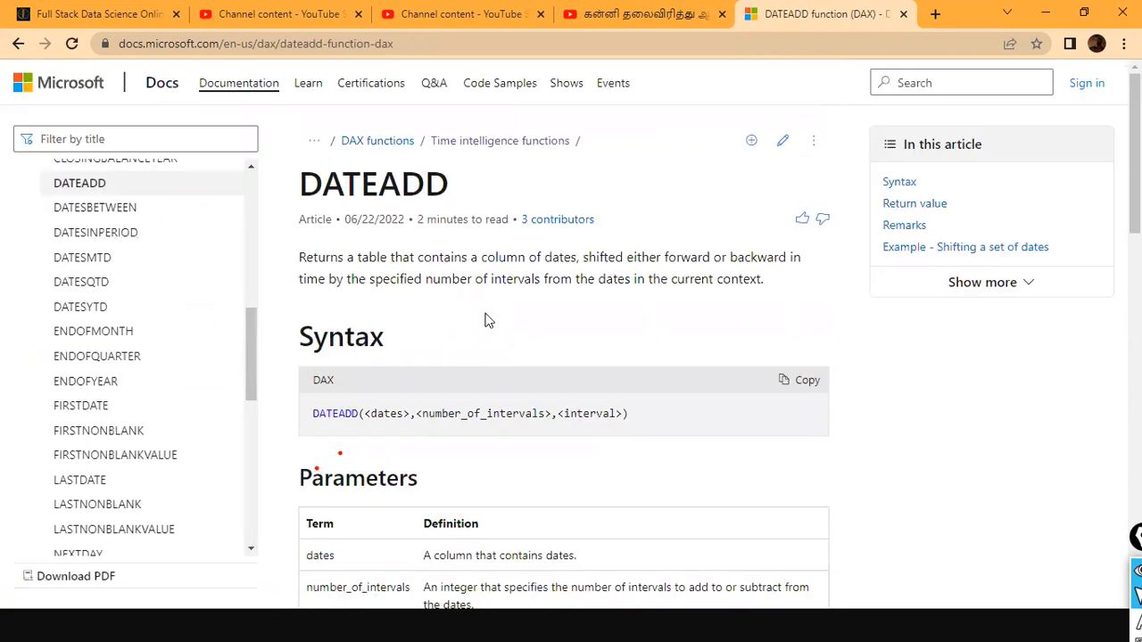
pyautogui.scroll(-3, 487, 319)
pyautogui.scroll(-1, 555, 366)
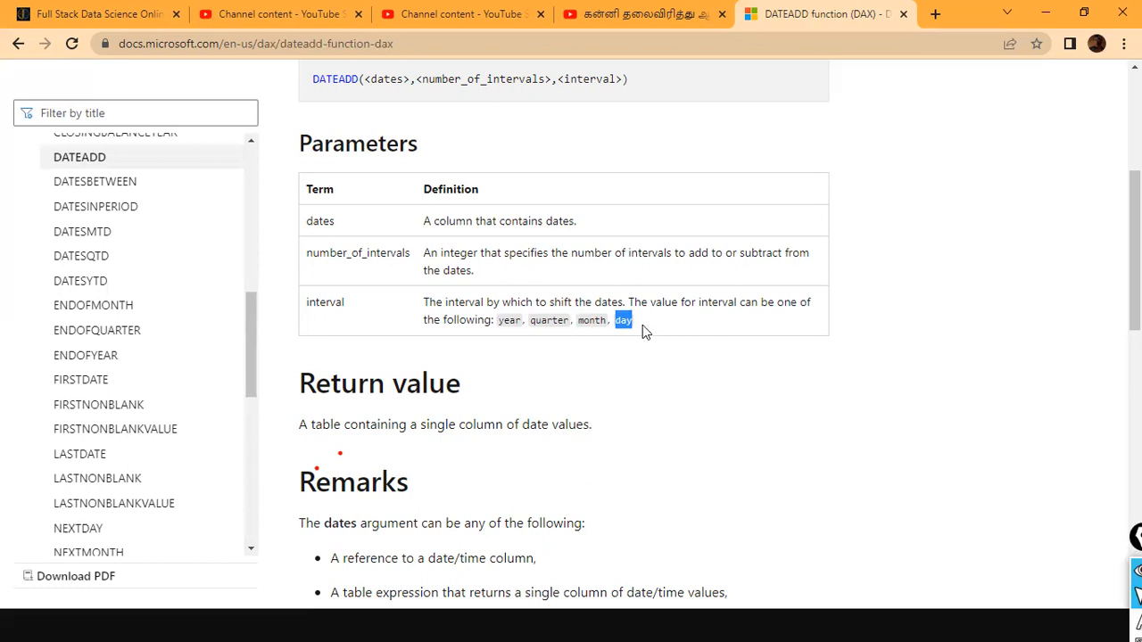
# - Switch to Power BI Desktop, search the fields for "dateadd", and inspect the YEAR interval argument in the DATEADD measure's formula
pyautogui.hotkey('alt', 'Tab')
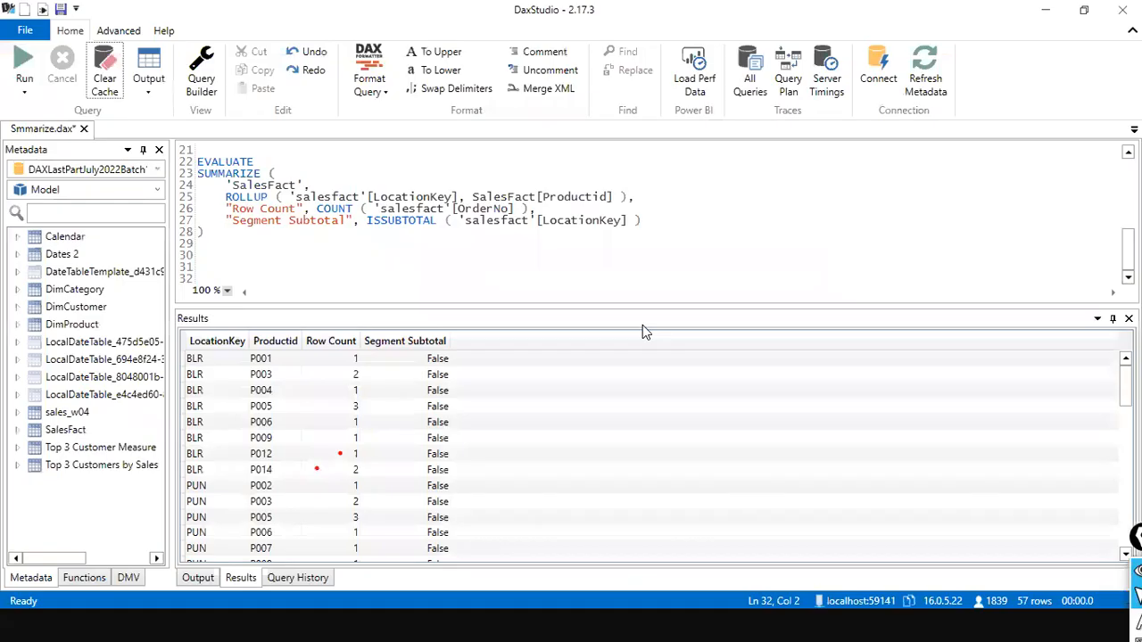
pyautogui.hotkey('alt', 'Tab')
pyautogui.press('Tab')
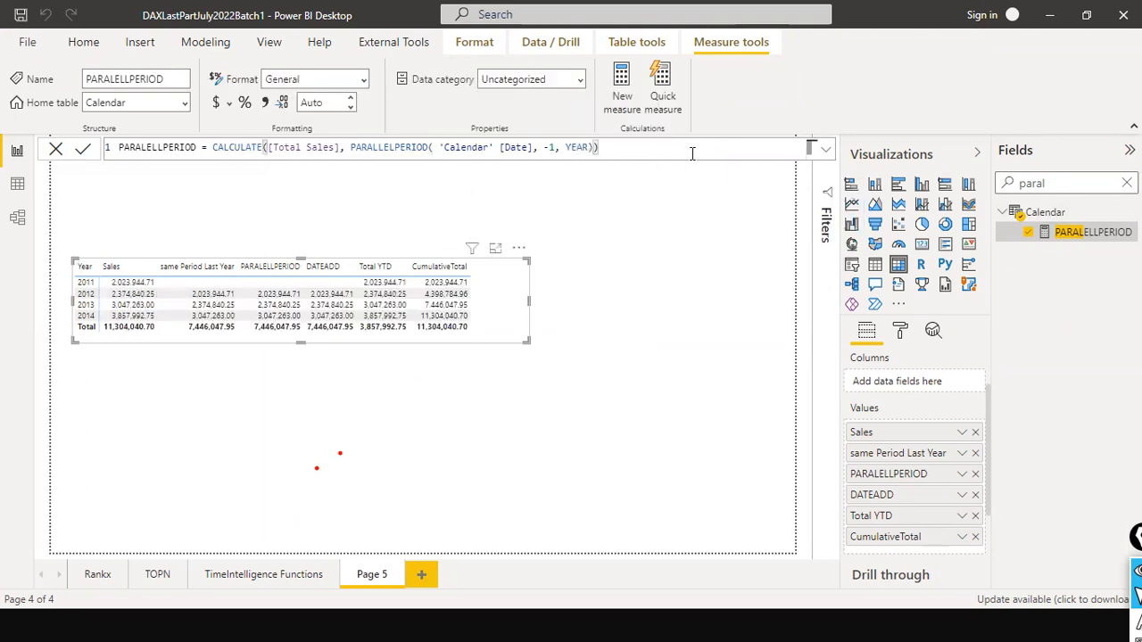
pyautogui.click(1126, 183)
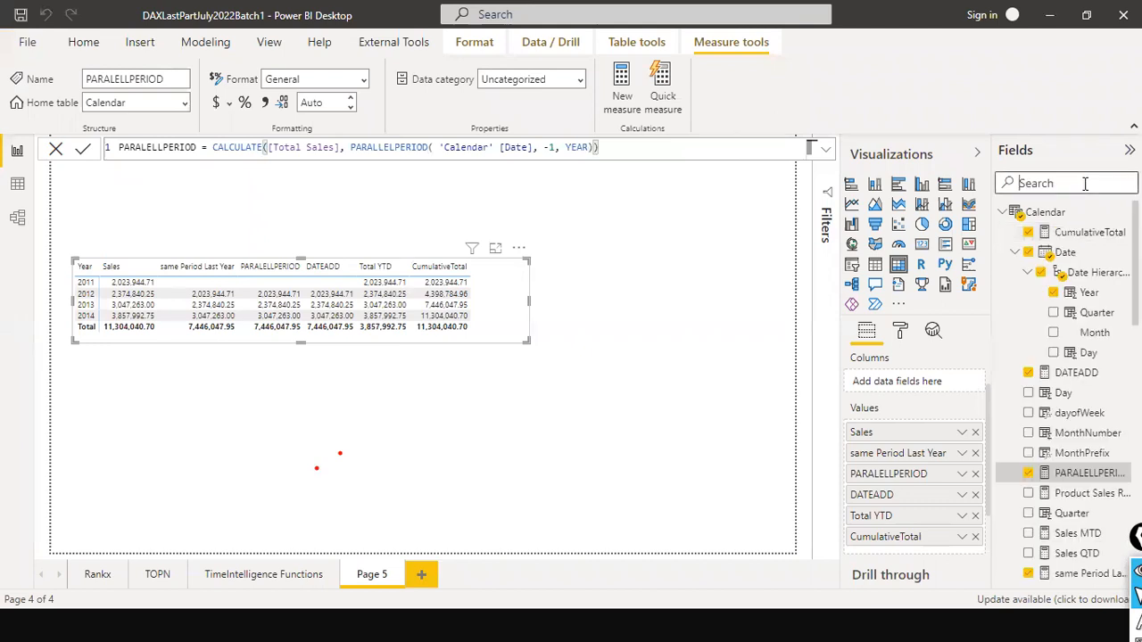
pyautogui.write('dateadd')
pyautogui.click(1036, 232)
pyautogui.doubleClick(497, 147)
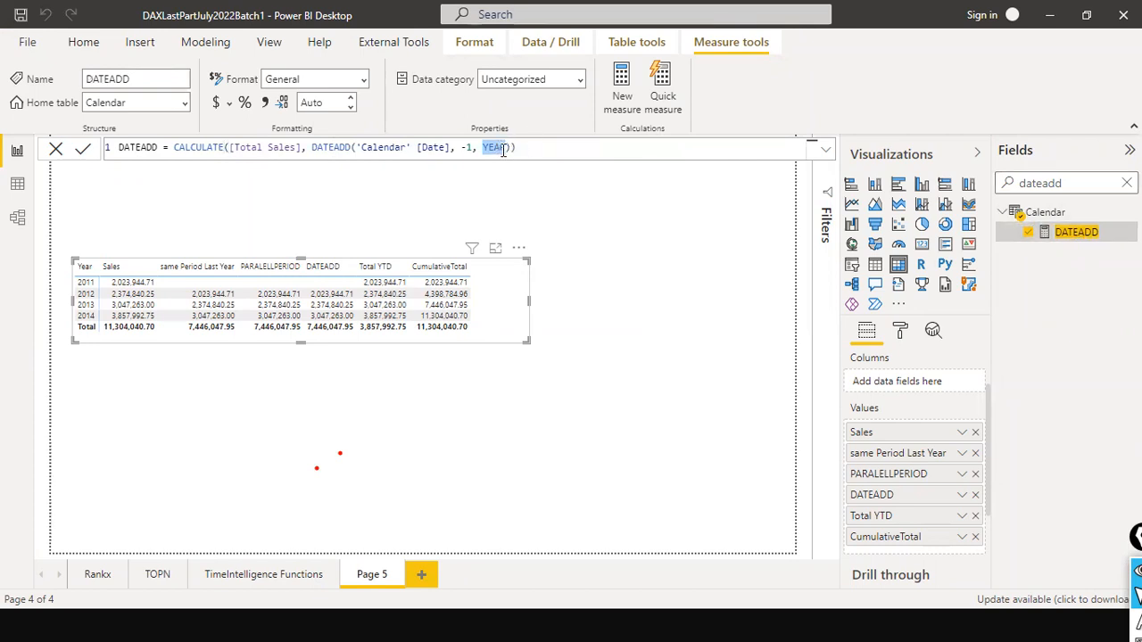
# - Switch back to Chrome, open the DATESMTD function article and read its syntax, parameters, remarks and example
pyautogui.hotkey('alt', 'Tab')
pyautogui.hotkey('alt', 'Tab')
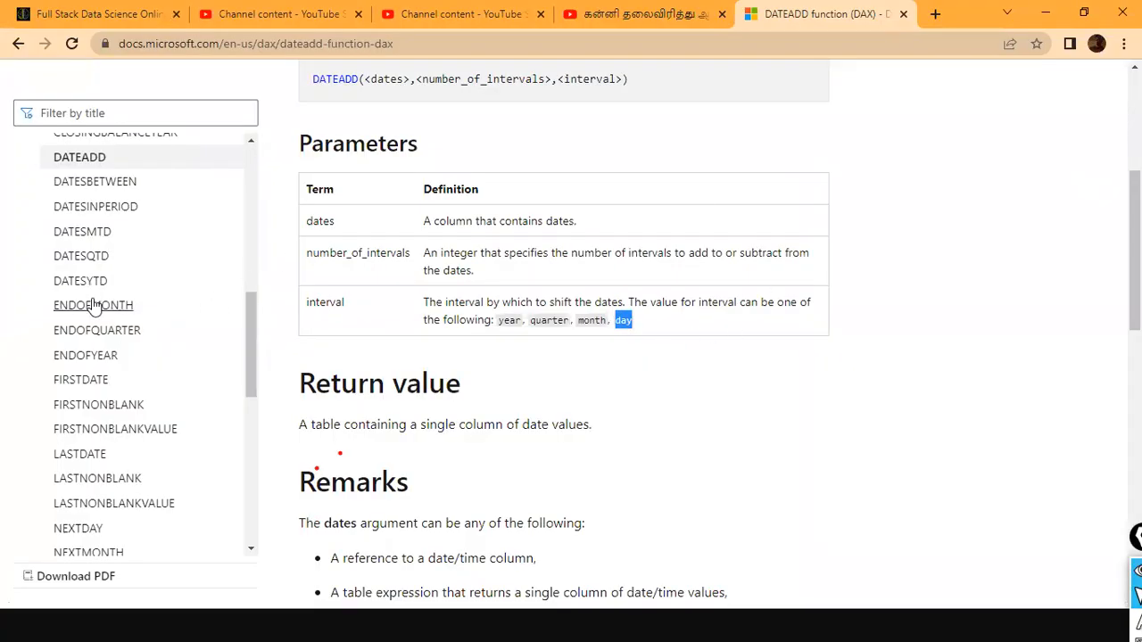
pyautogui.click(94, 231)
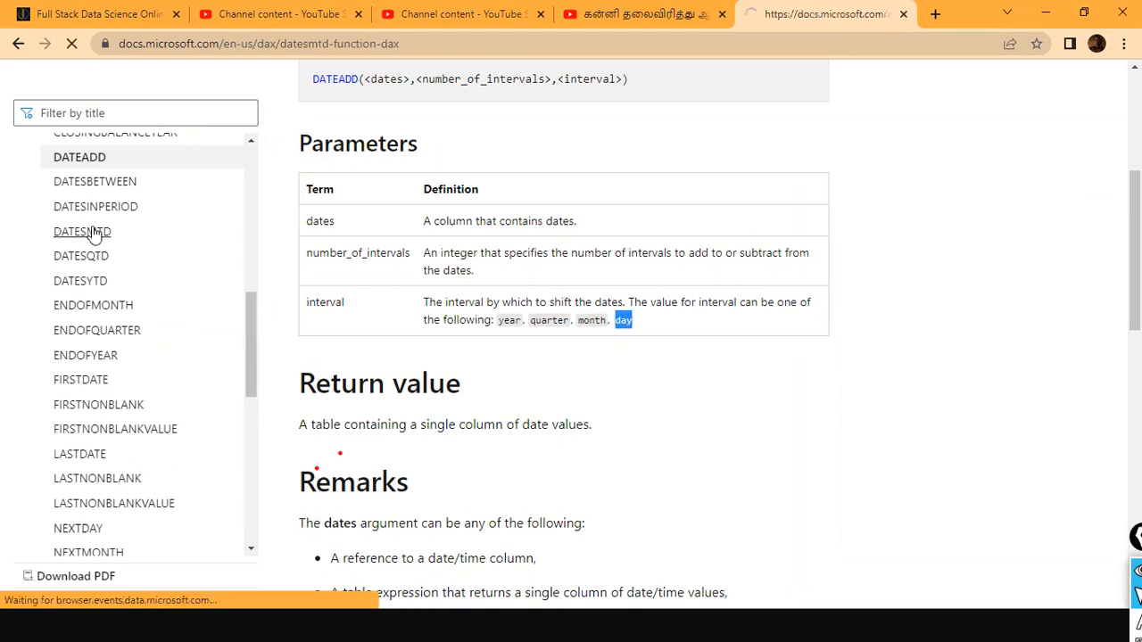
pyautogui.scroll(-3, 464, 321)
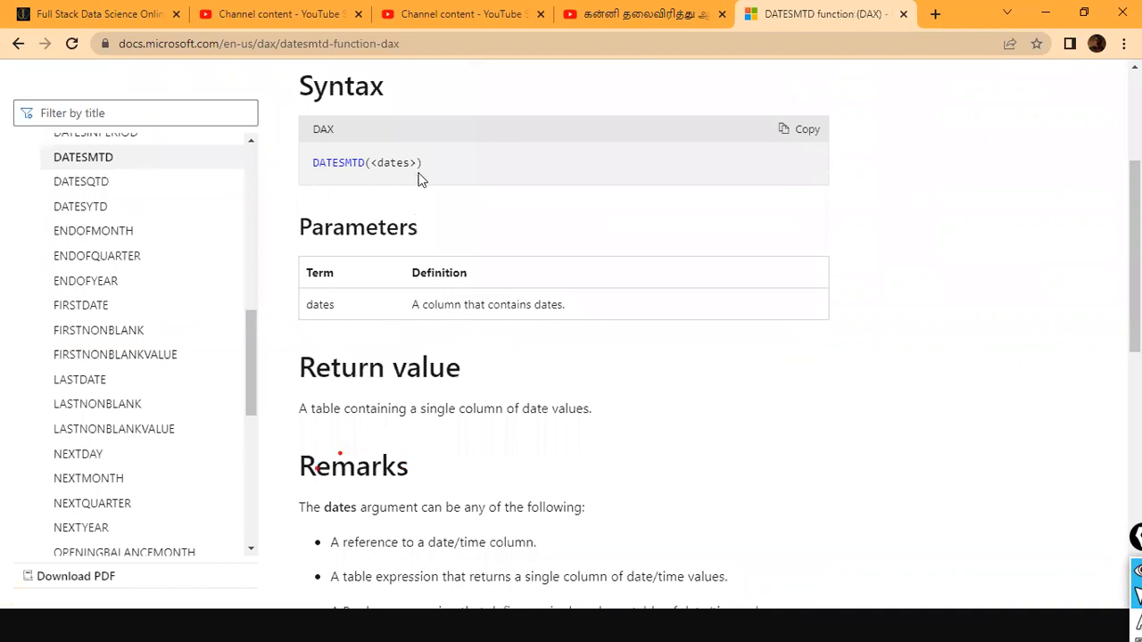
pyautogui.scroll(-4, 422, 179)
pyautogui.scroll(-3, 419, 180)
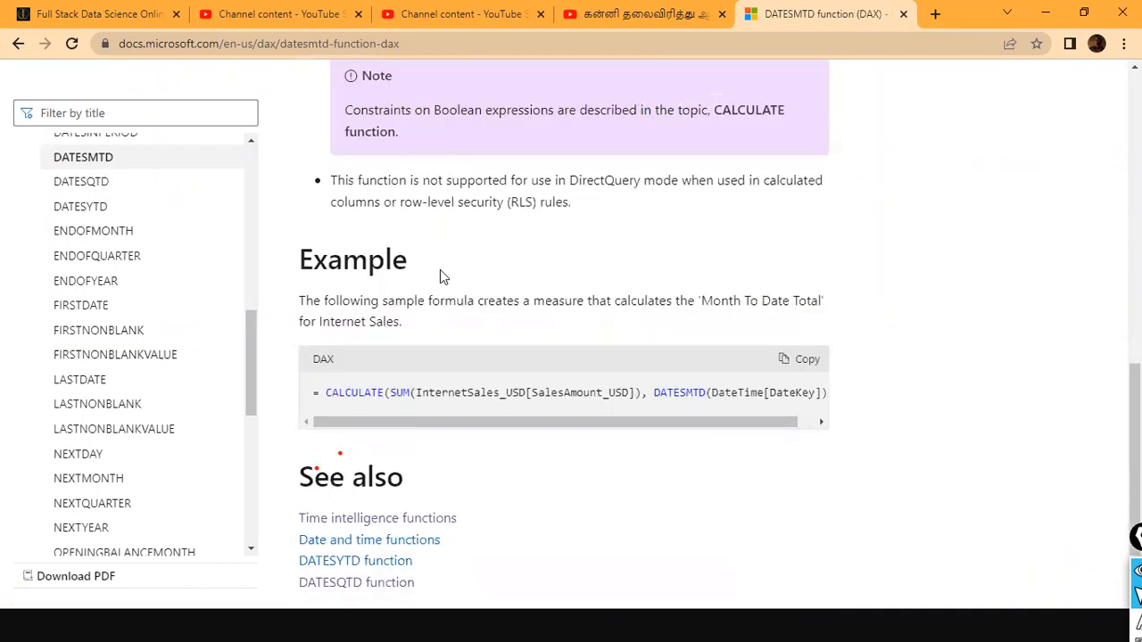
pyautogui.scroll(3, 453, 318)
pyautogui.scroll(4, 453, 317)
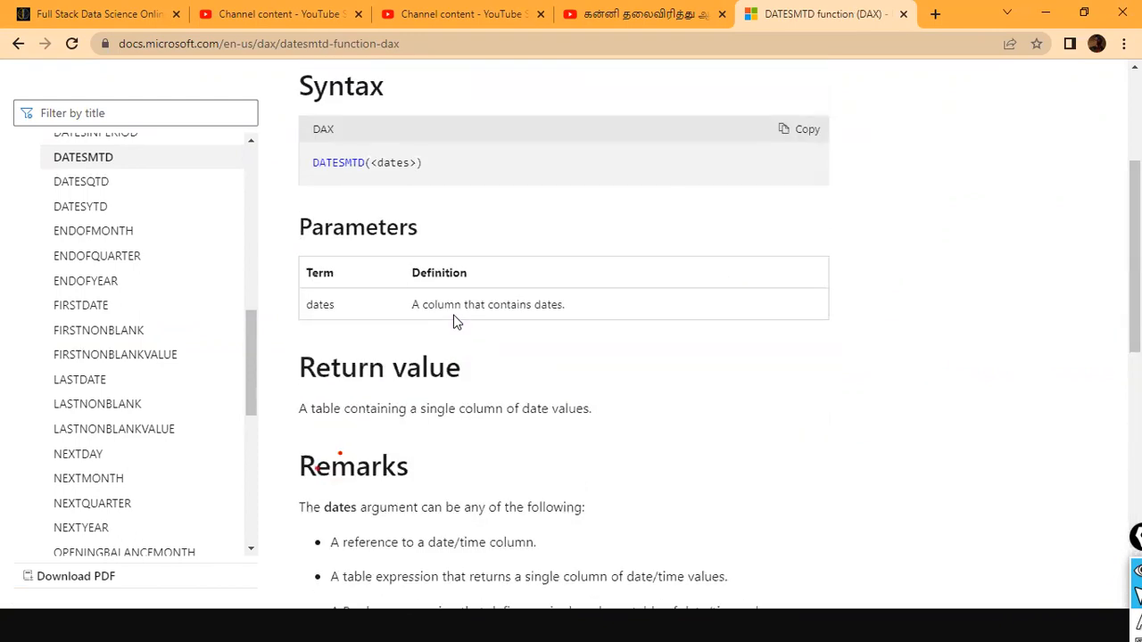
pyautogui.scroll(-4, 453, 319)
pyautogui.scroll(-1, 453, 318)
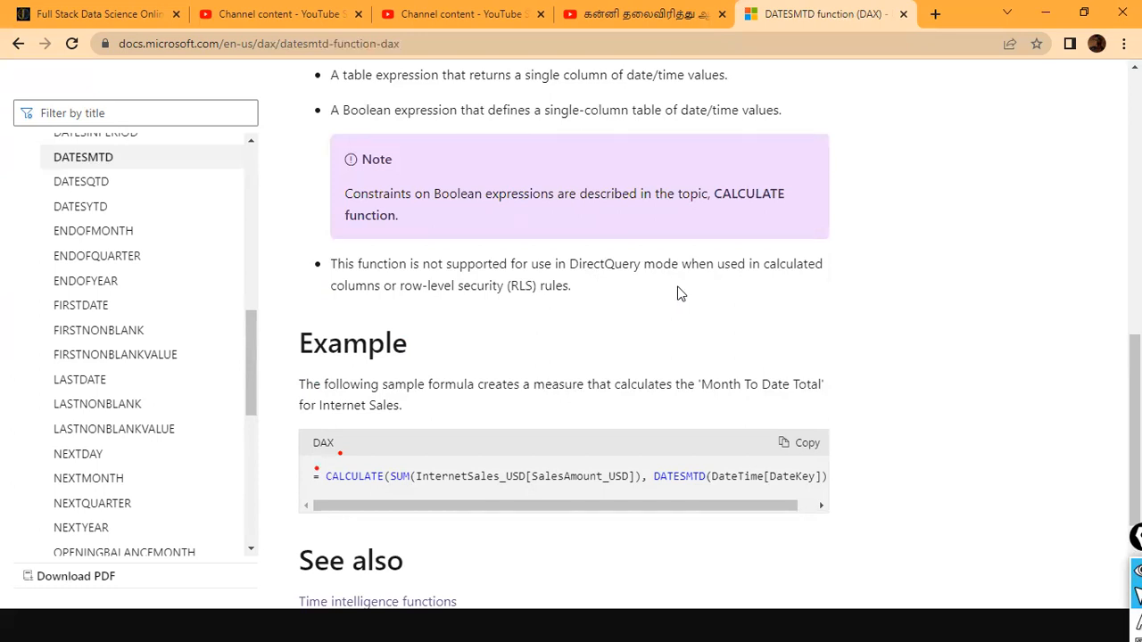
pyautogui.scroll(6, 677, 294)
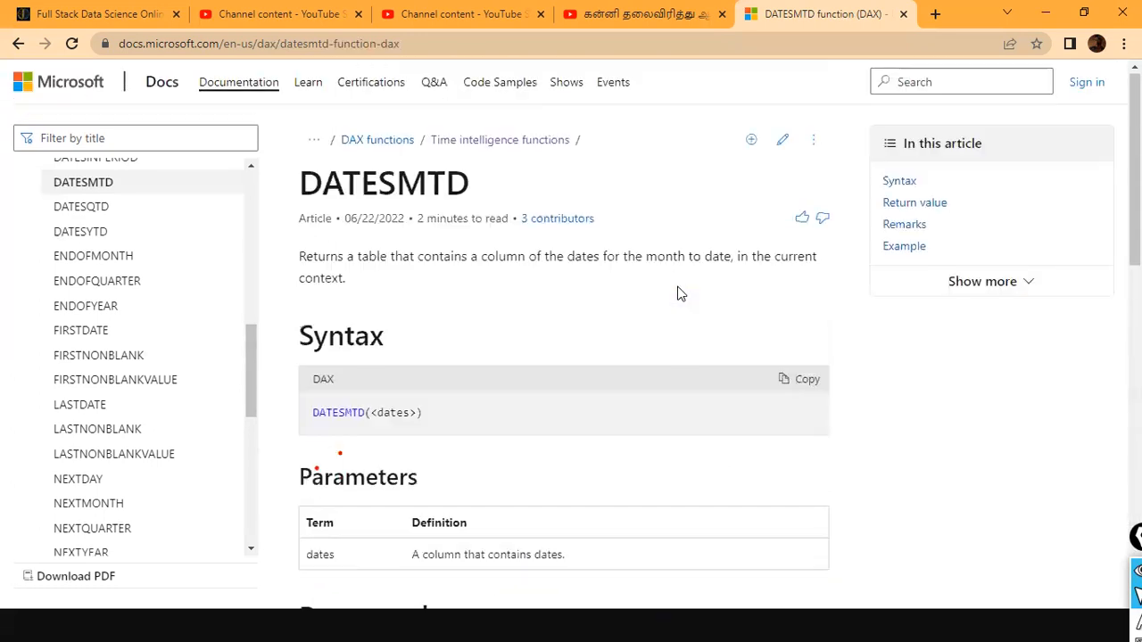
# - Filter the documentation contents for "totalmtd", open the TOTALMTD article and read its remarks, highlighting the DirectQuery limitation
pyautogui.click(118, 145)
pyautogui.write('tot')
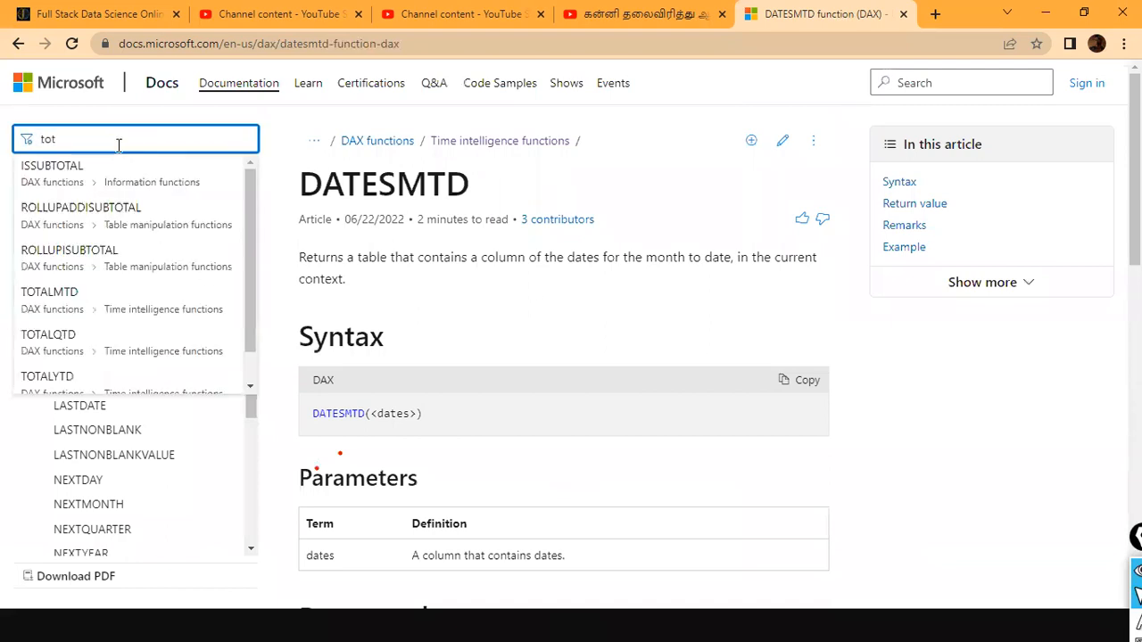
pyautogui.write('almtd')
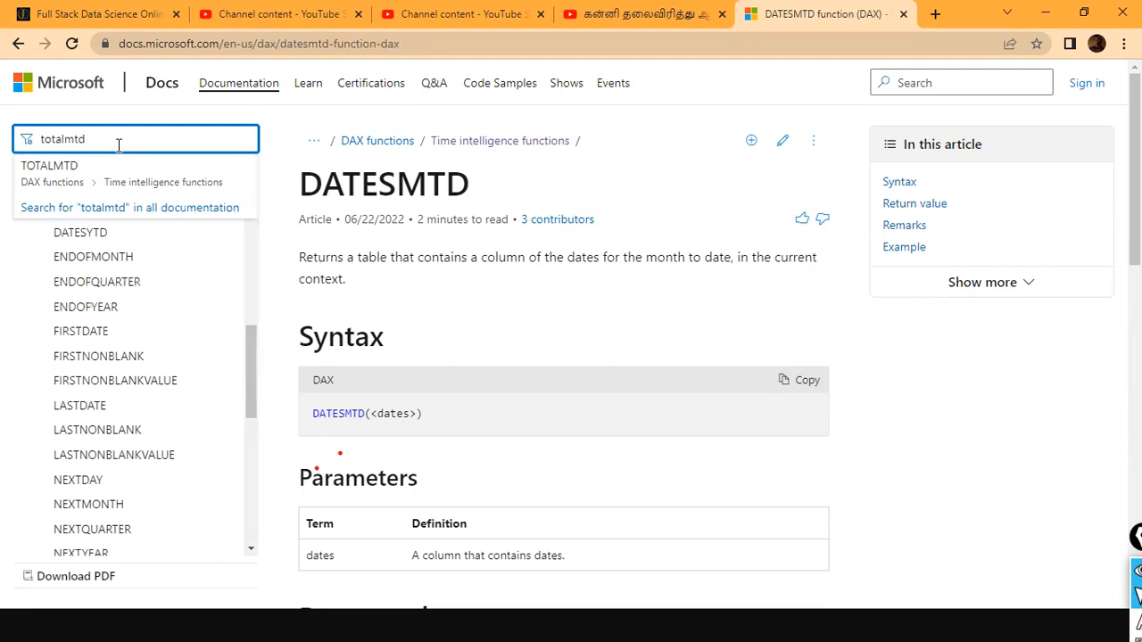
pyautogui.click(107, 170)
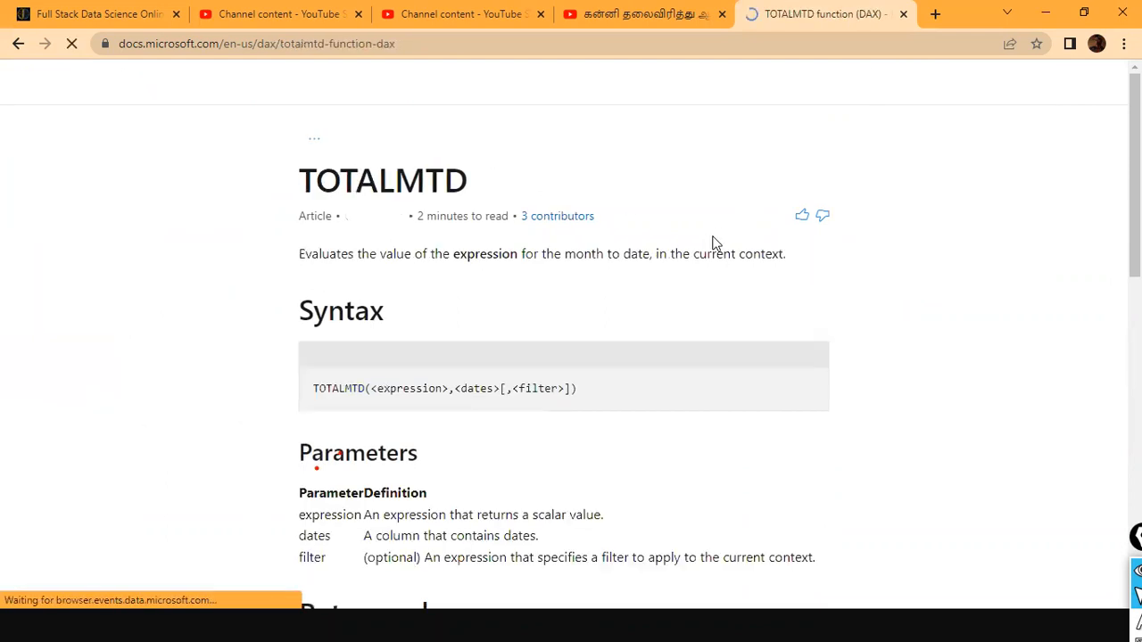
pyautogui.scroll(-8, 654, 286)
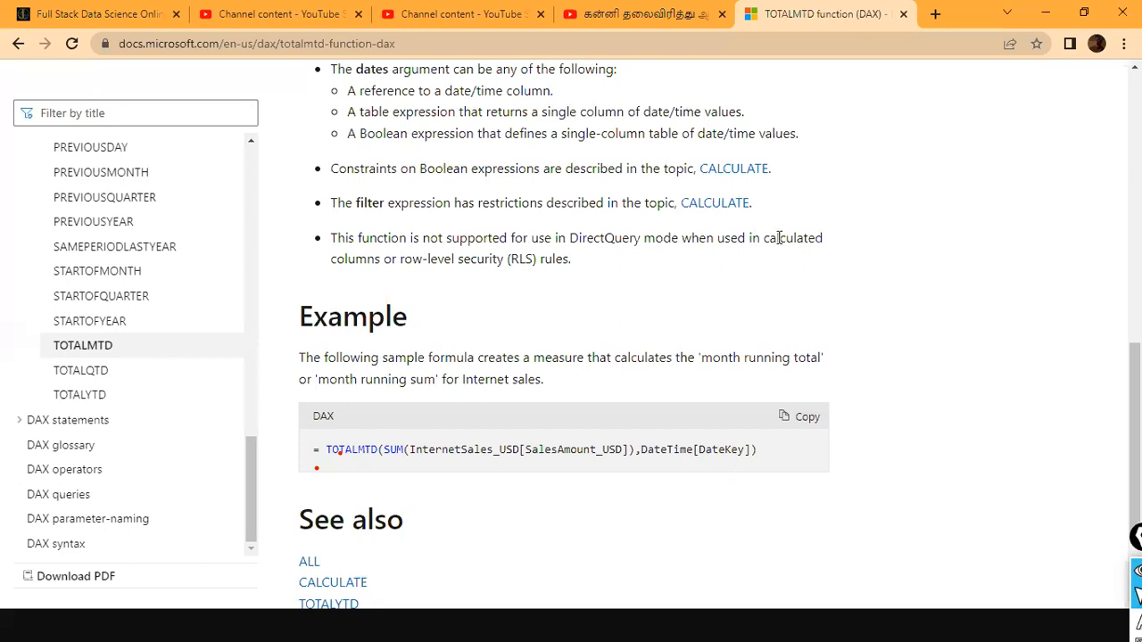
pyautogui.moveTo(377, 259); pyautogui.dragTo(334, 234)
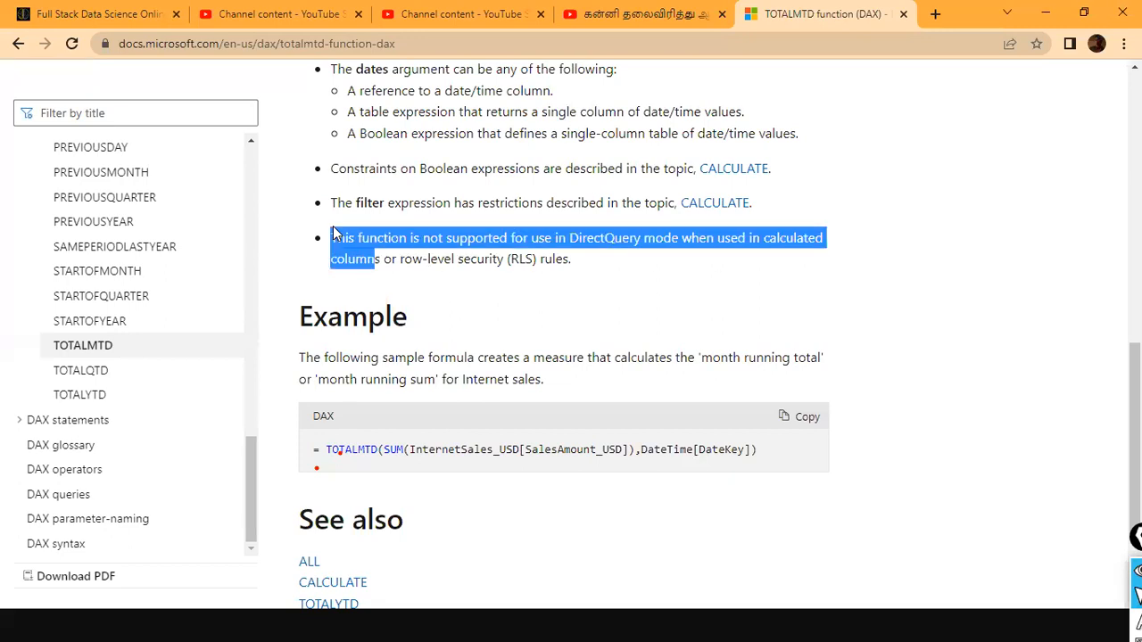
# - Try to filter the documentation contents for "datemtd"
pyautogui.click(694, 262)
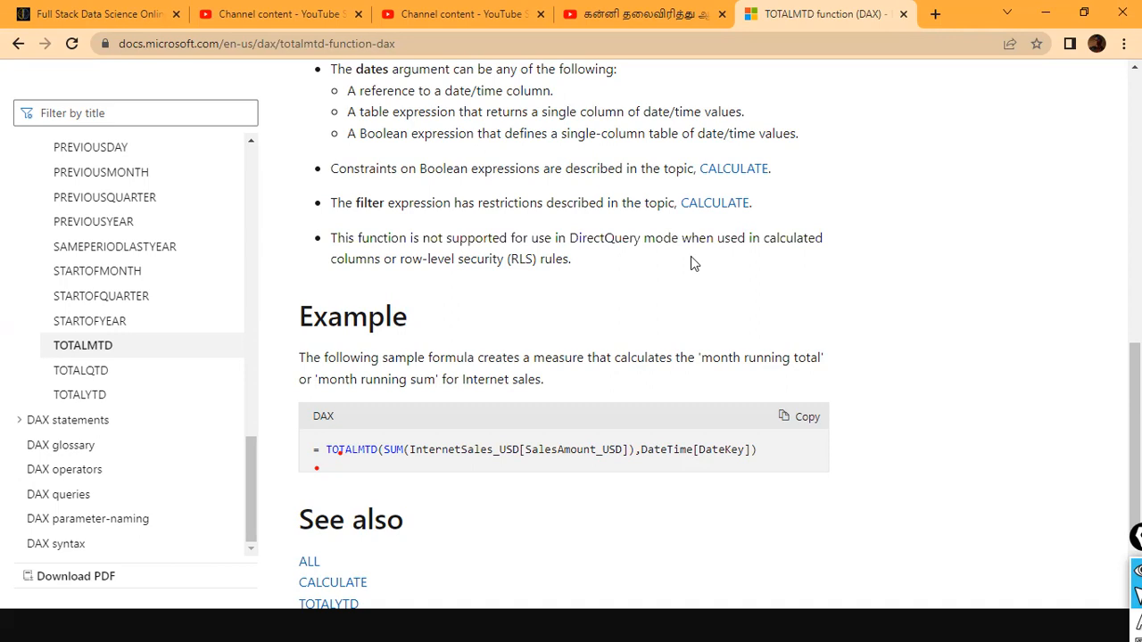
pyautogui.scroll(4, 472, 273)
pyautogui.click(124, 112)
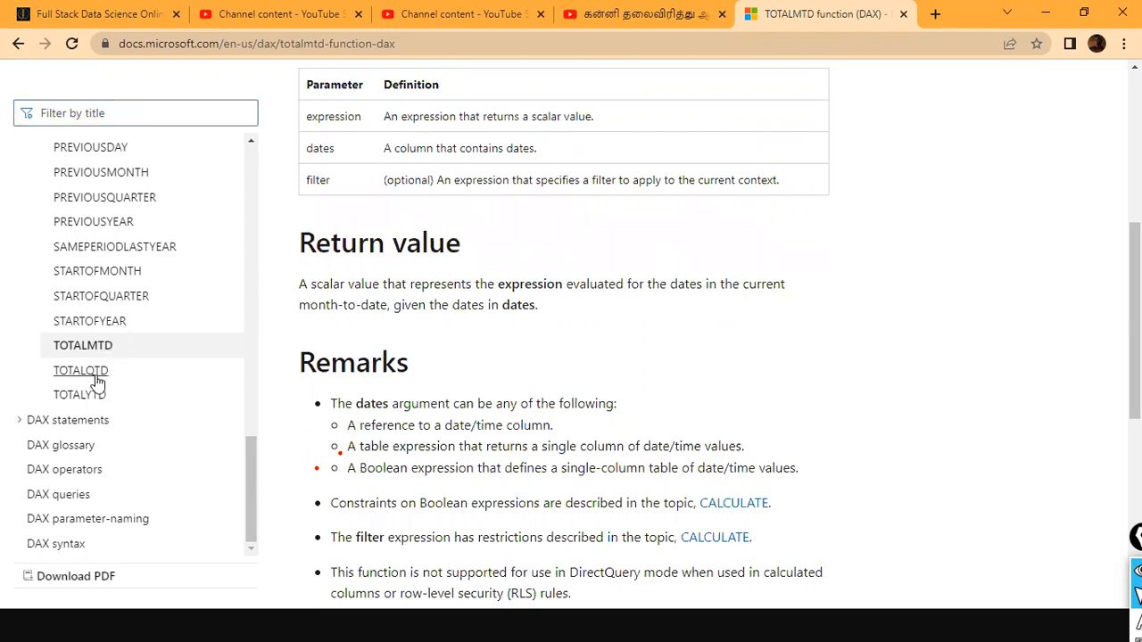
pyautogui.click(133, 115)
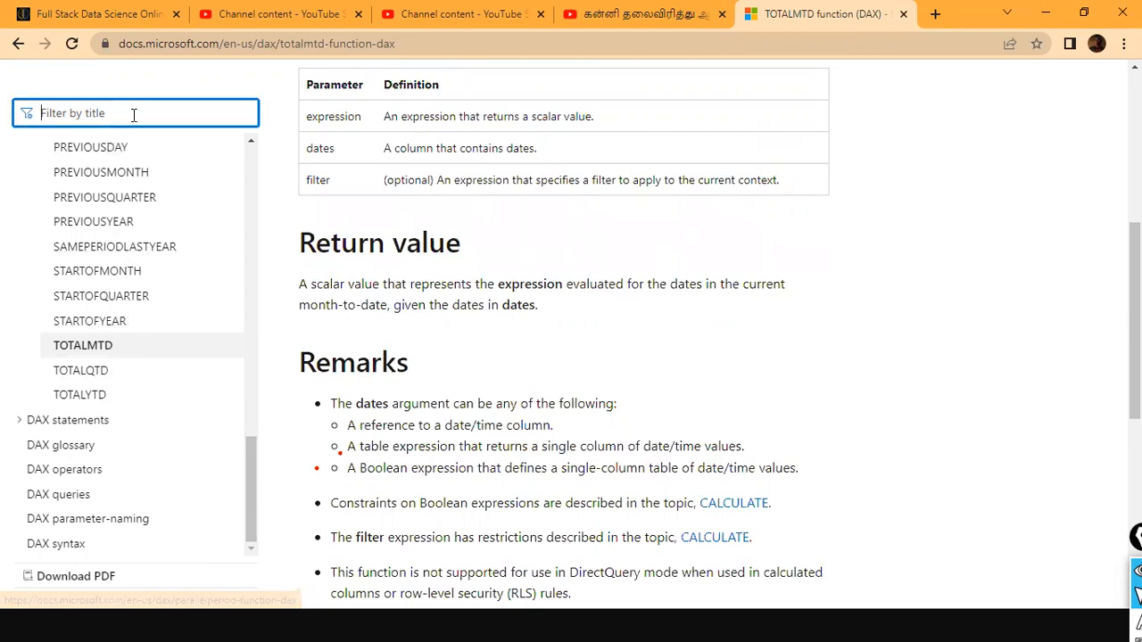
pyautogui.write('datemtd')
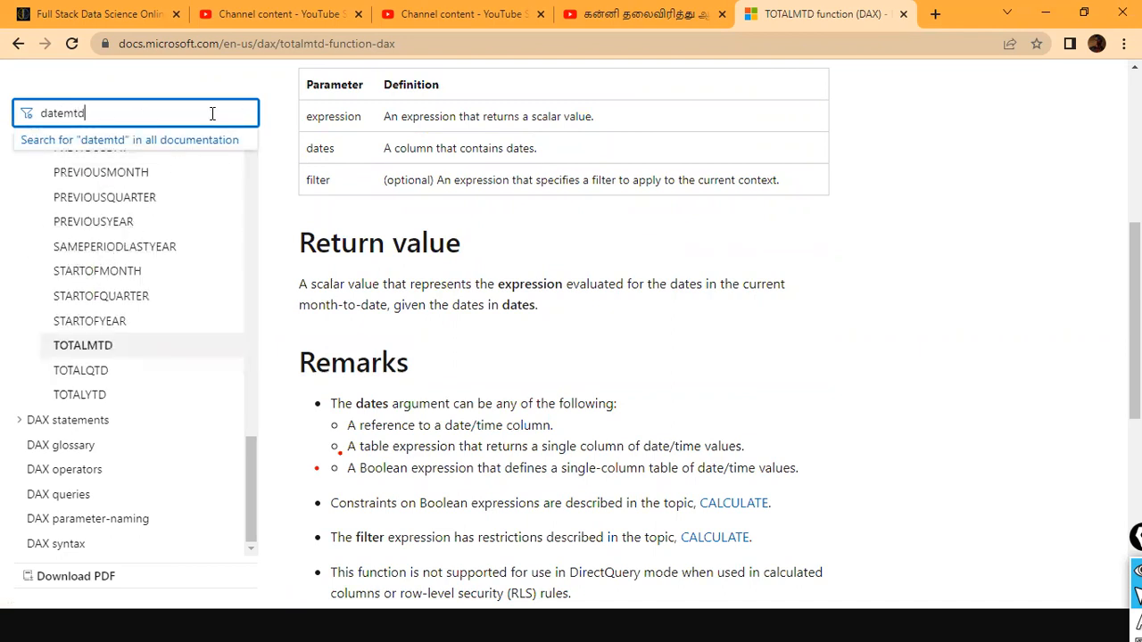
pyautogui.scroll(9, 158, 189)
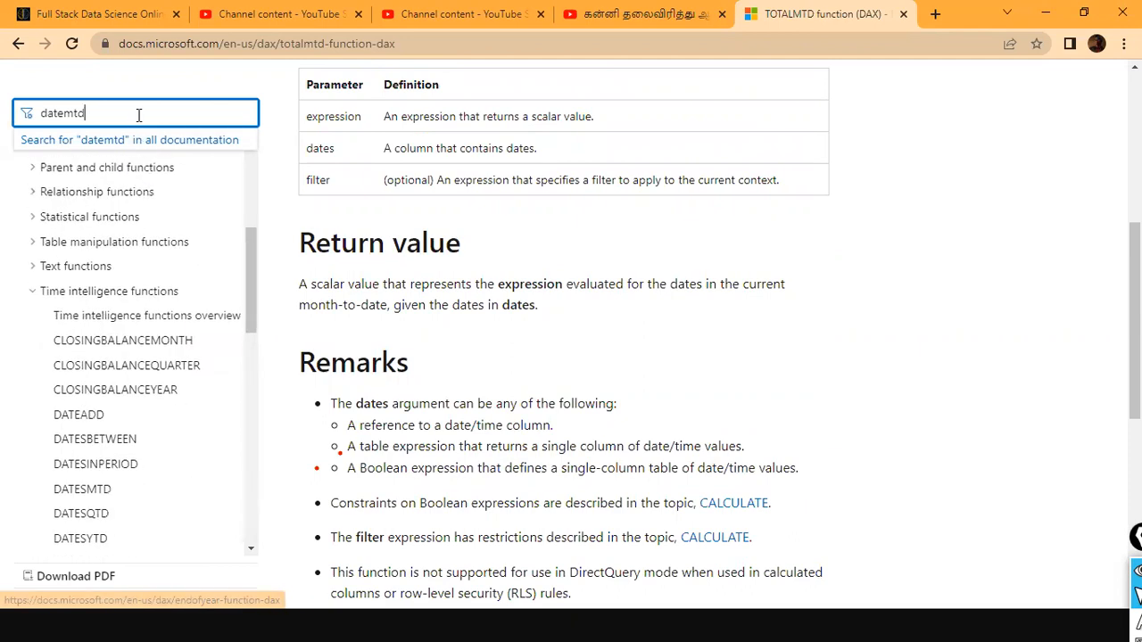
pyautogui.press('BackSpace')
pyautogui.press('BackSpace')
pyautogui.press('BackSpace')
pyautogui.press('BackSpace')
pyautogui.press('BackSpace')
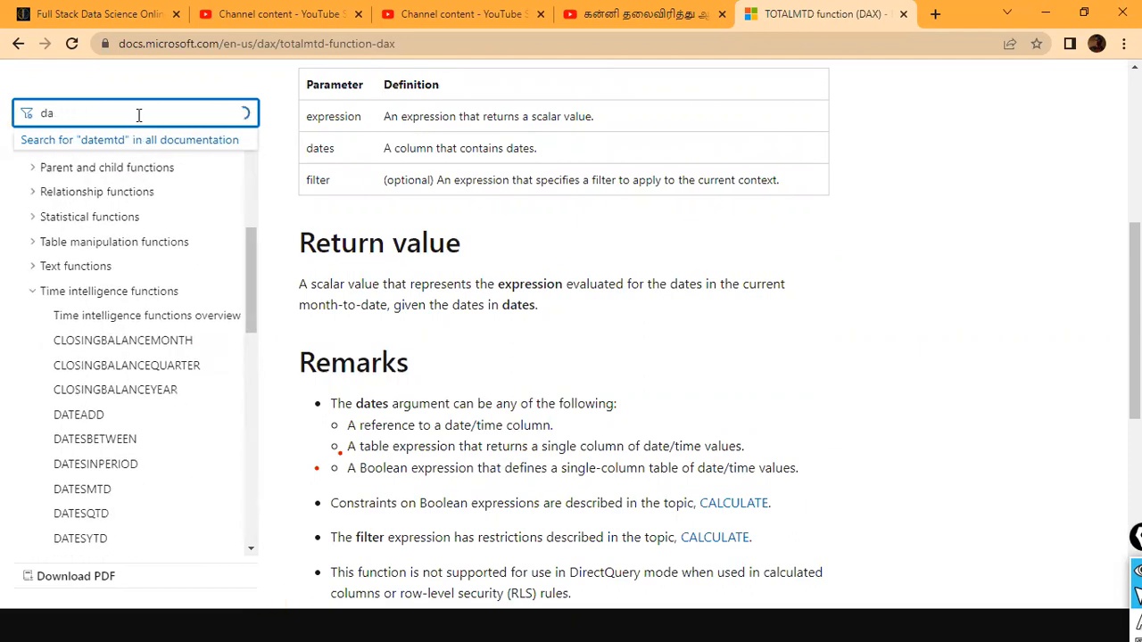
pyautogui.write('temtd')
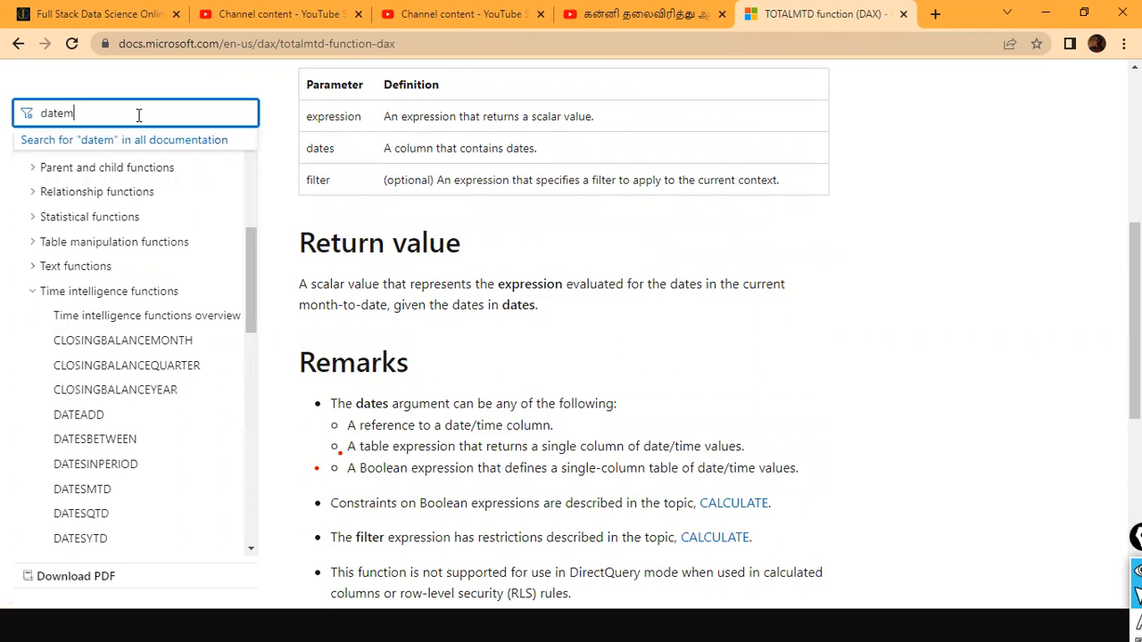
pyautogui.scroll(10, 160, 214)
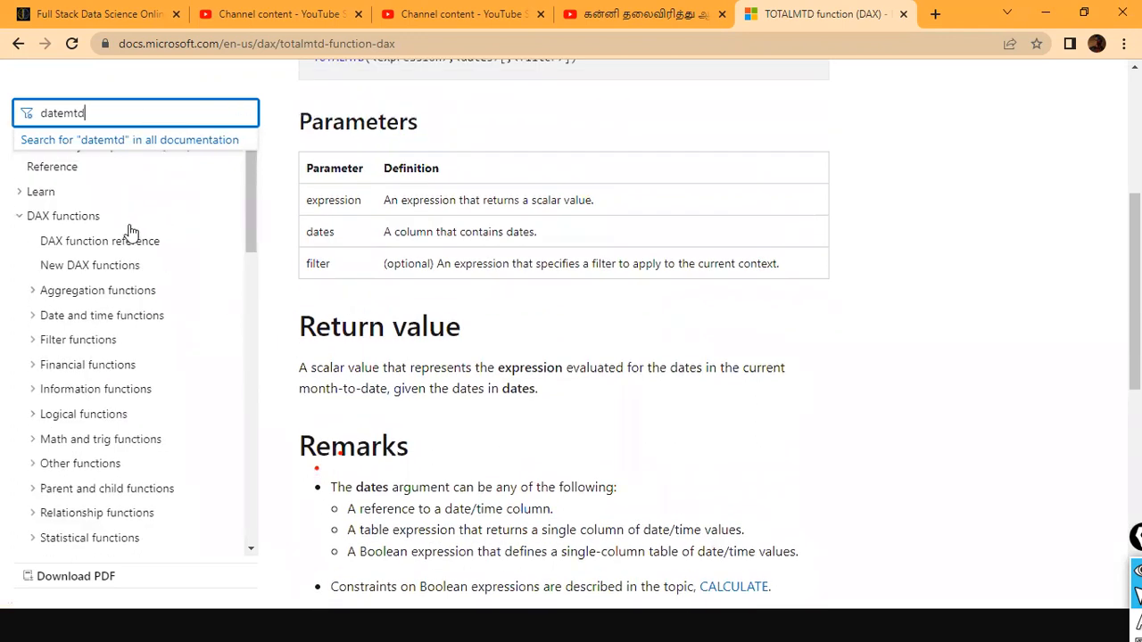
# - Switch to Power BI Desktop and examine the Sales MTD column on the TimeIntelligence Functions page
pyautogui.hotkey('alt', 'Tab')
pyautogui.press('Tab')
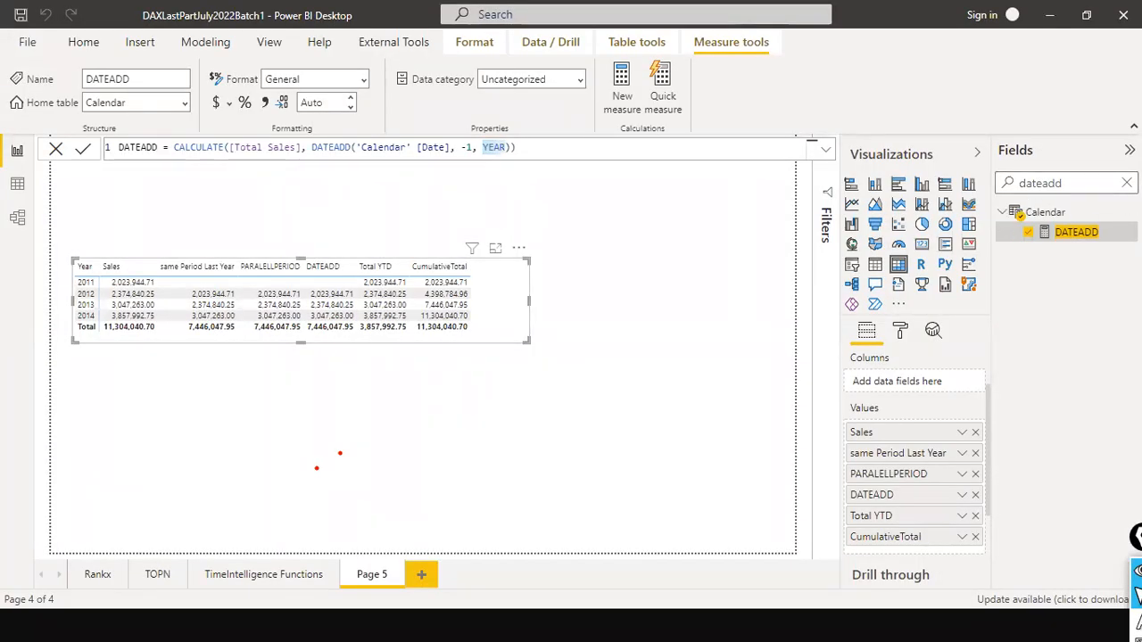
pyautogui.click(275, 578)
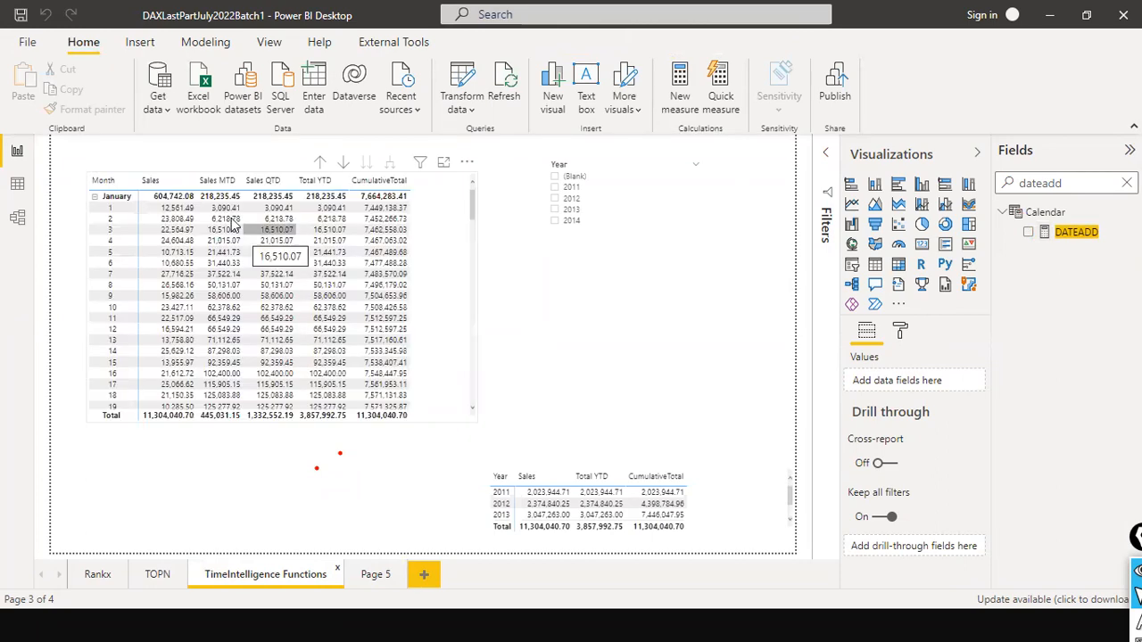
# - Switch back to Chrome, filter the documentation contents for "datesmtd" and open the DATESMTD article
pyautogui.hotkey('alt', 'Tab')
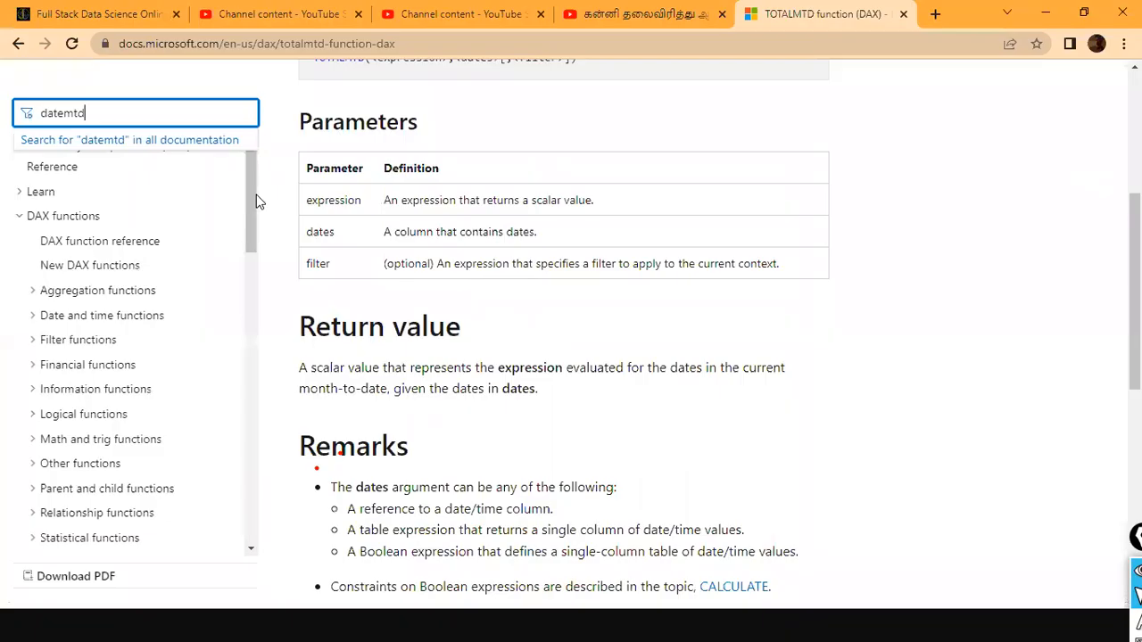
pyautogui.moveTo(155, 109); pyautogui.dragTo(3, 102)
pyautogui.write('datemtd')
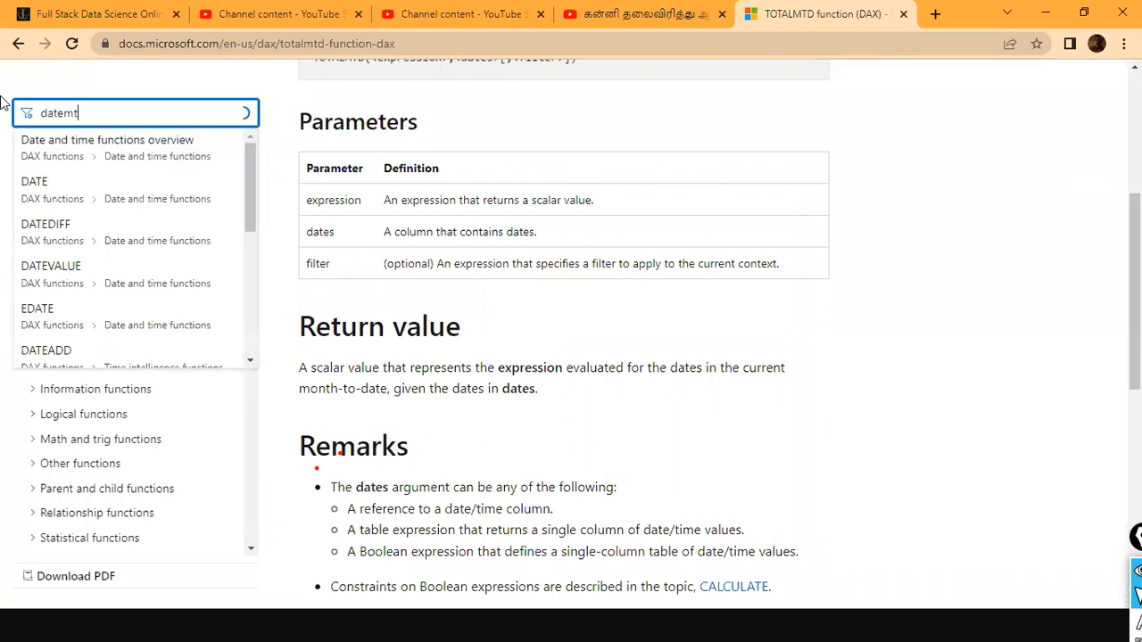
pyautogui.press('BackSpace')
pyautogui.press('BackSpace')
pyautogui.press('BackSpace')
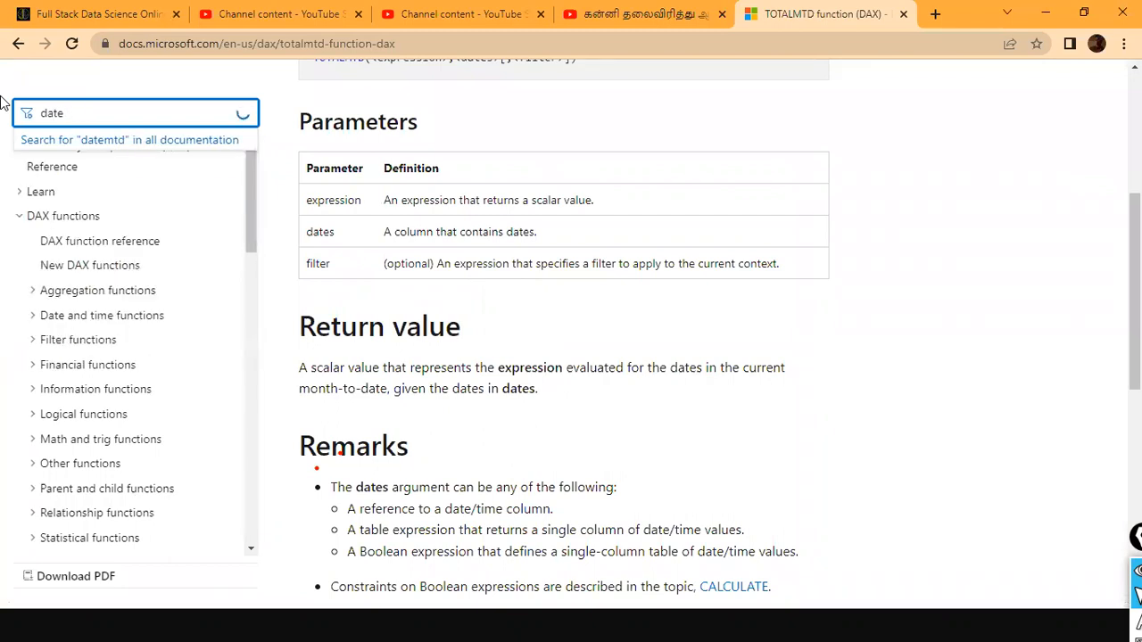
pyautogui.write('smtd')
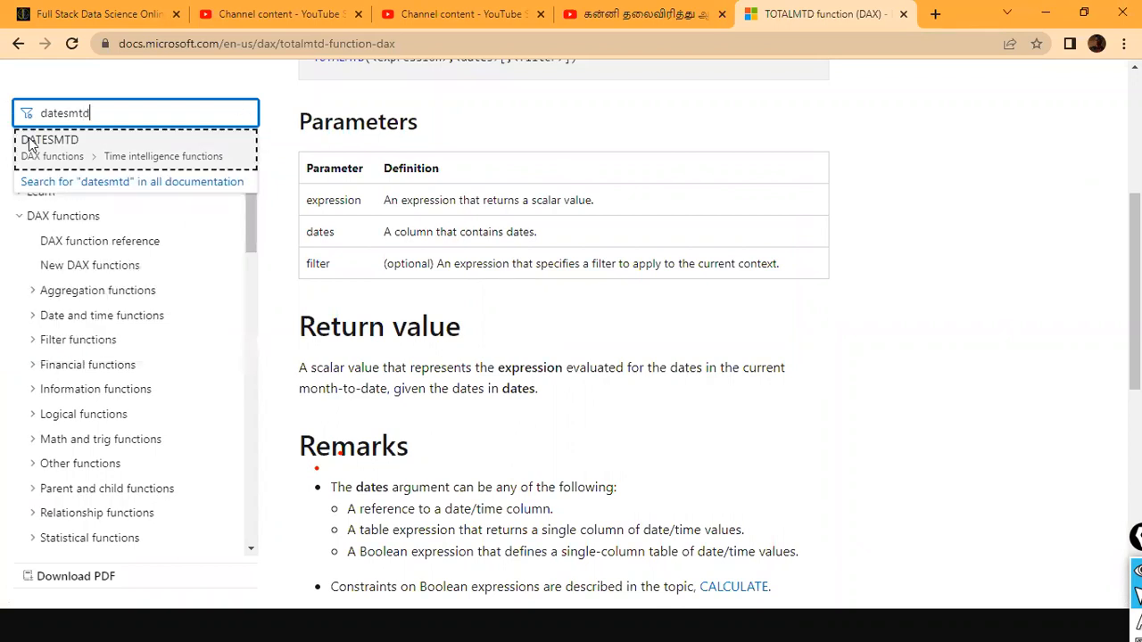
pyautogui.click(55, 144)
# - Read the DATESMTD article down to its example and examine the full CALCULATE sample formula
pyautogui.scroll(-3, 678, 379)
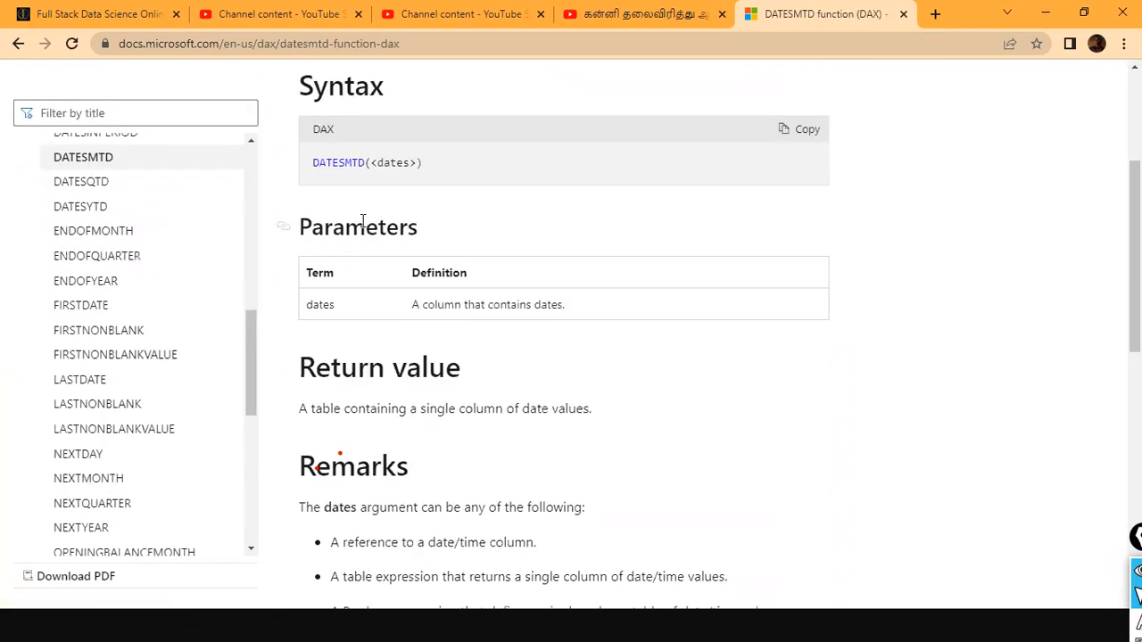
pyautogui.scroll(-4, 441, 214)
pyautogui.scroll(-4, 463, 265)
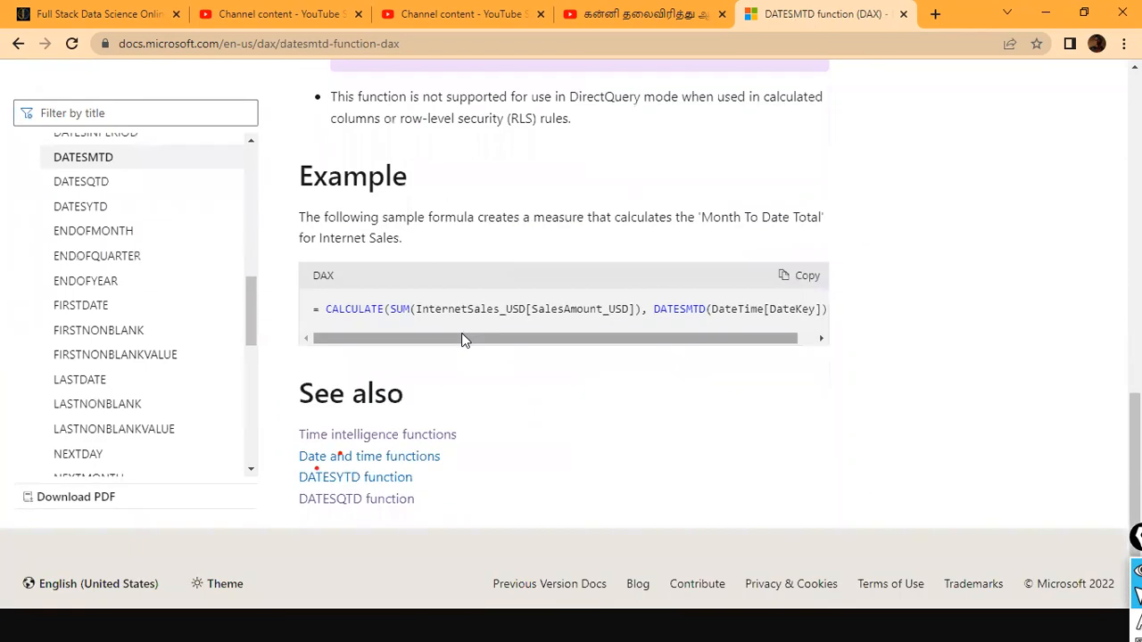
pyautogui.moveTo(464, 338); pyautogui.dragTo(731, 348)
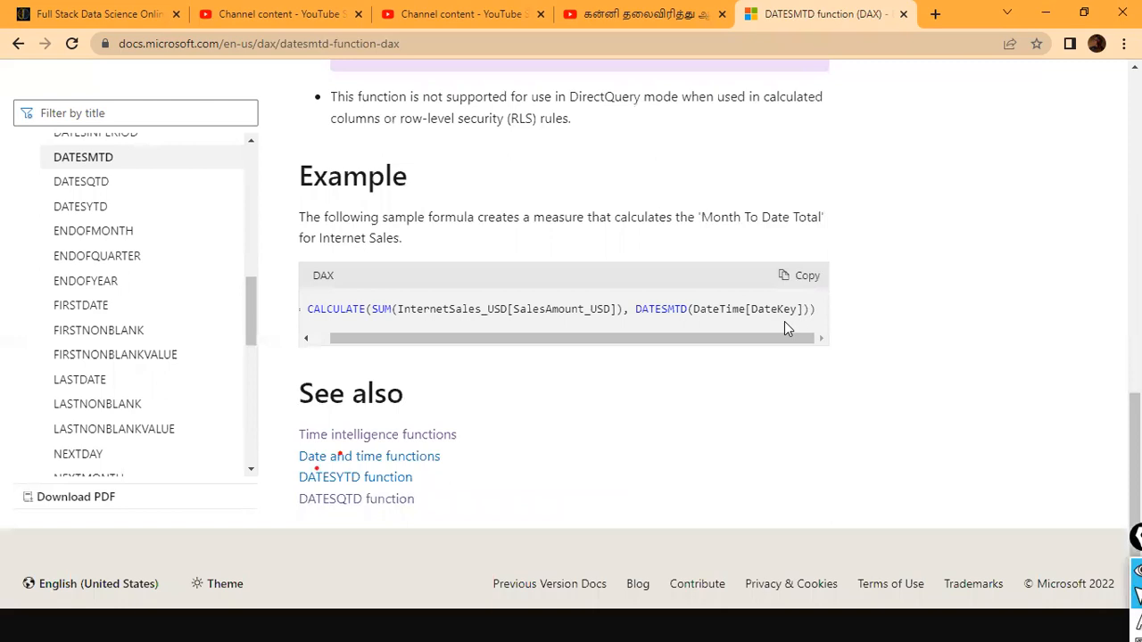
pyautogui.moveTo(785, 338); pyautogui.dragTo(377, 339)
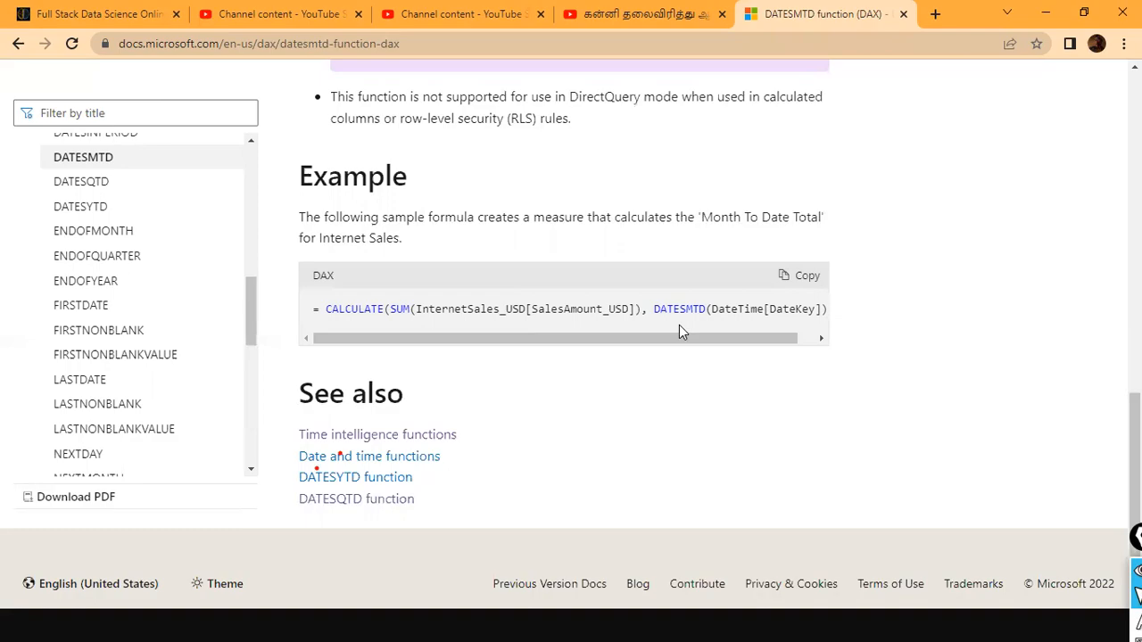
# - Switch to Power BI Desktop, search the fields for "tota" and inspect the Total YTD measure's formula
pyautogui.hotkey('alt', 'Tab')
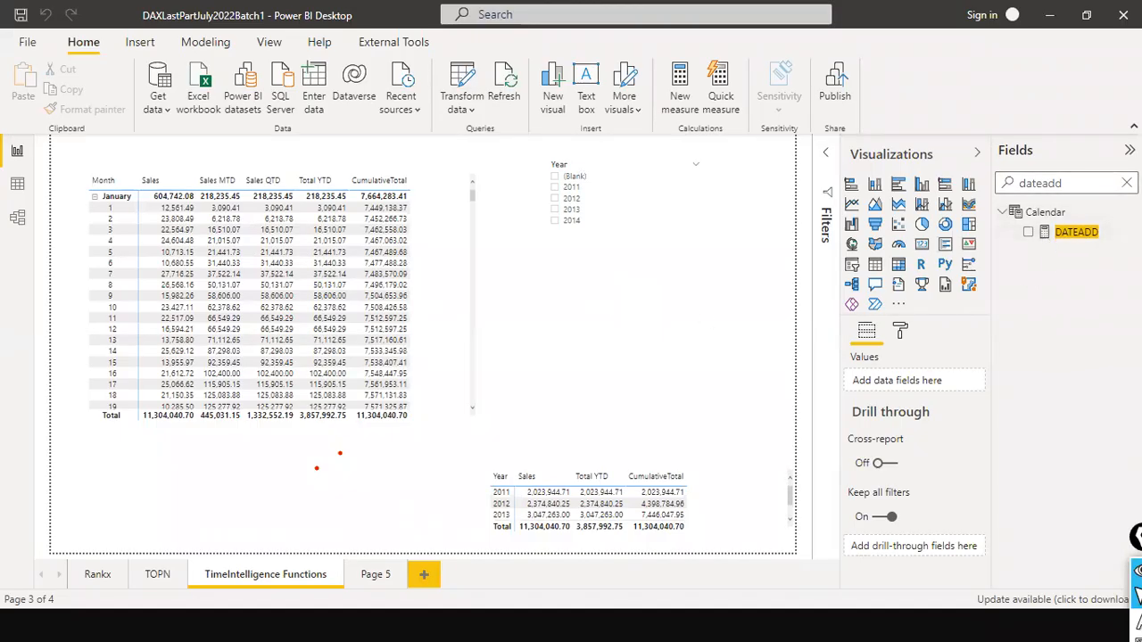
pyautogui.click(1127, 183)
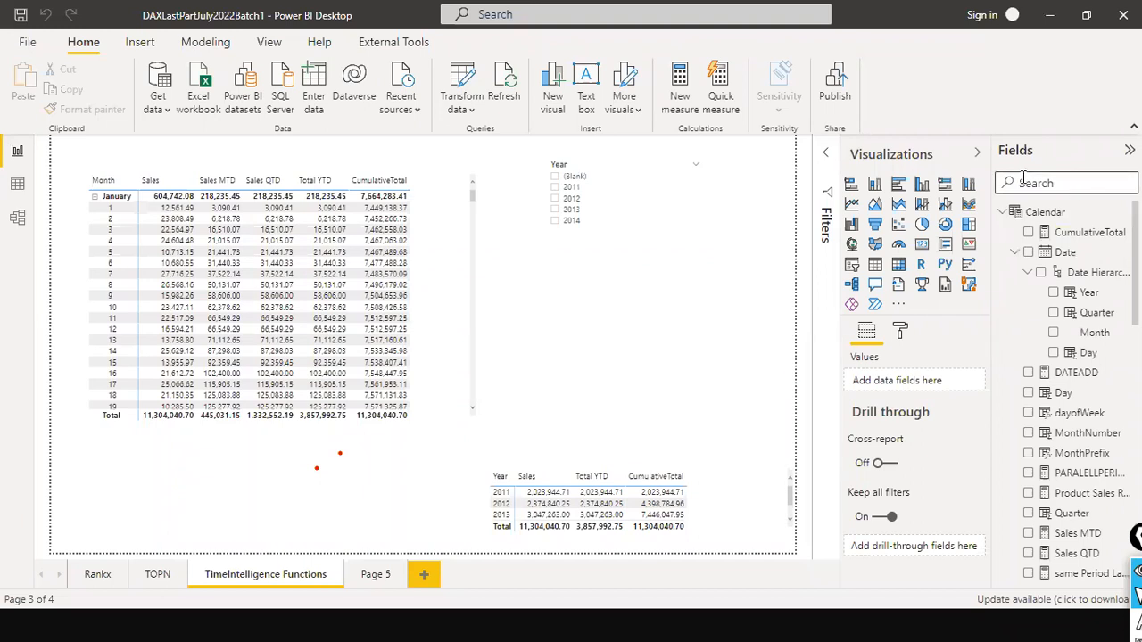
pyautogui.click(1073, 183)
pyautogui.write('tota')
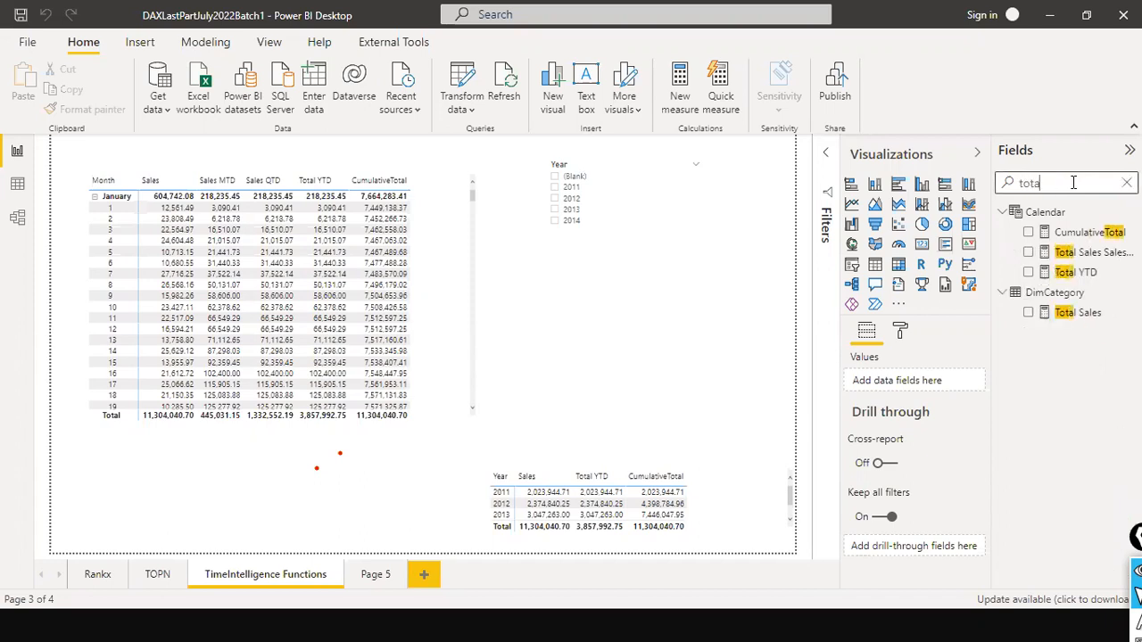
pyautogui.click(1080, 272)
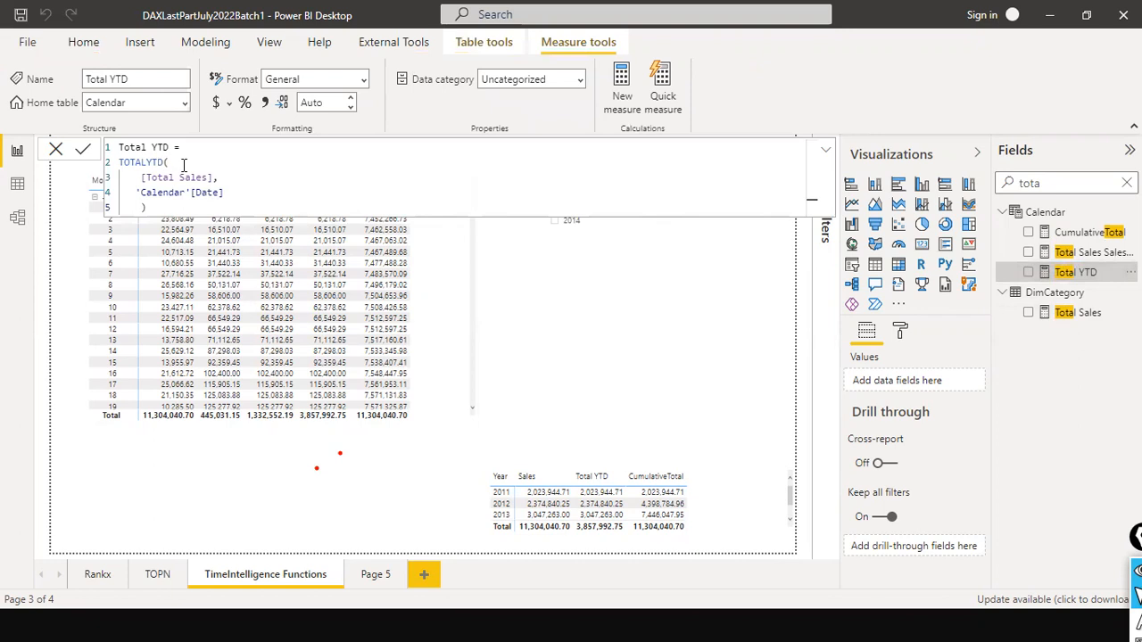
pyautogui.click(598, 321)
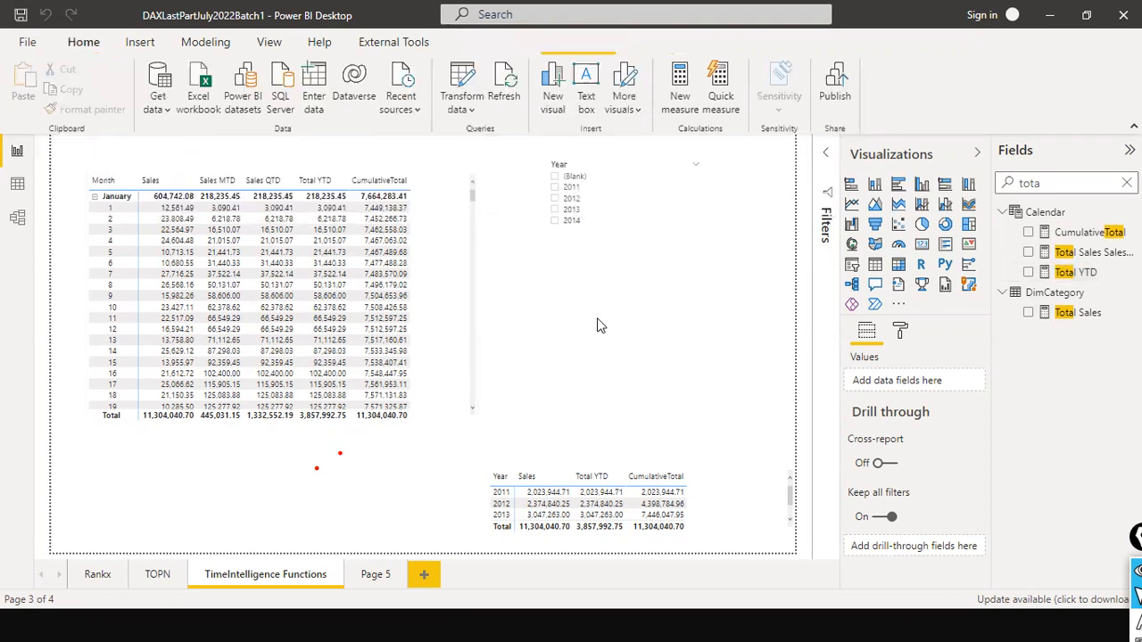
# - Switch back to Chrome and open the DATESQTD and DATESYTD articles to read their syntax and parameters
pyautogui.hotkey('alt', 'Tab')
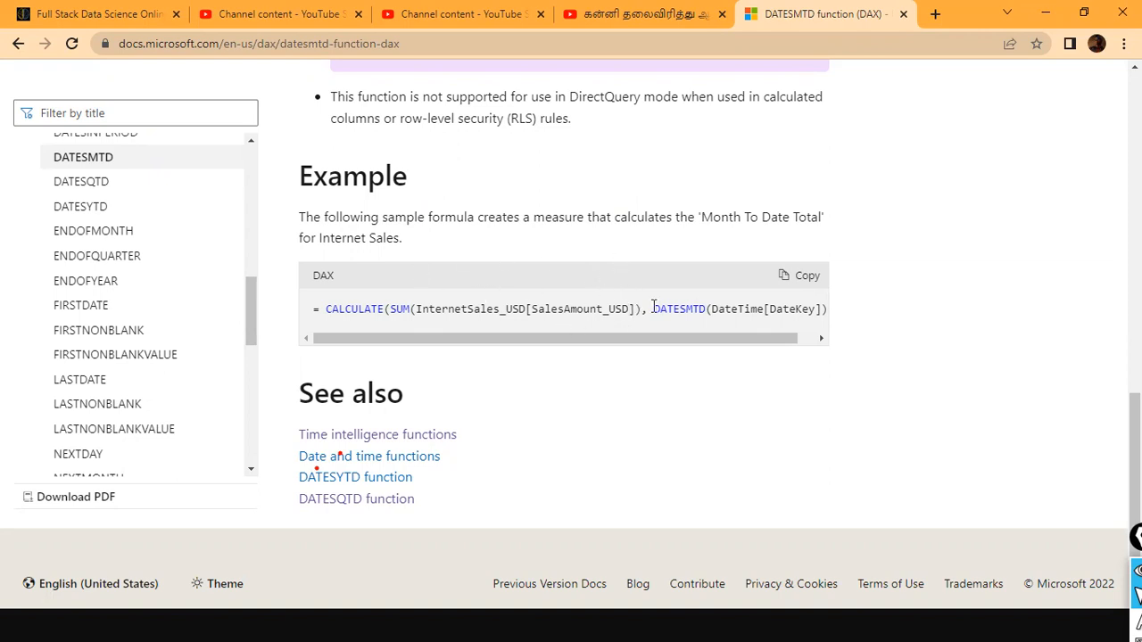
pyautogui.click(74, 183)
pyautogui.scroll(-3, 428, 259)
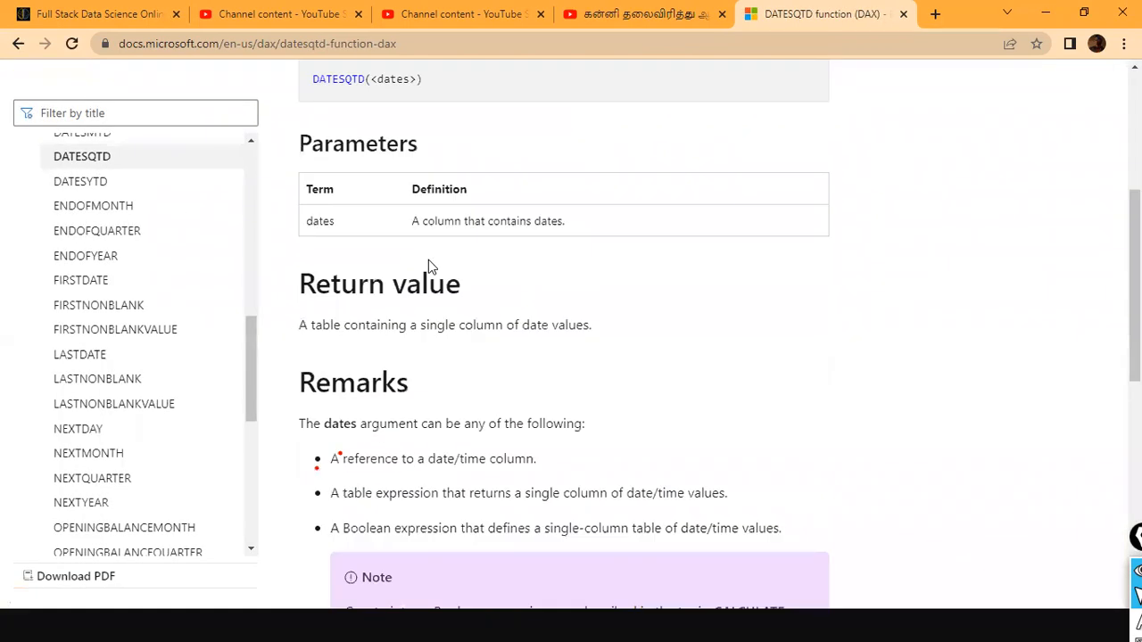
pyautogui.click(80, 183)
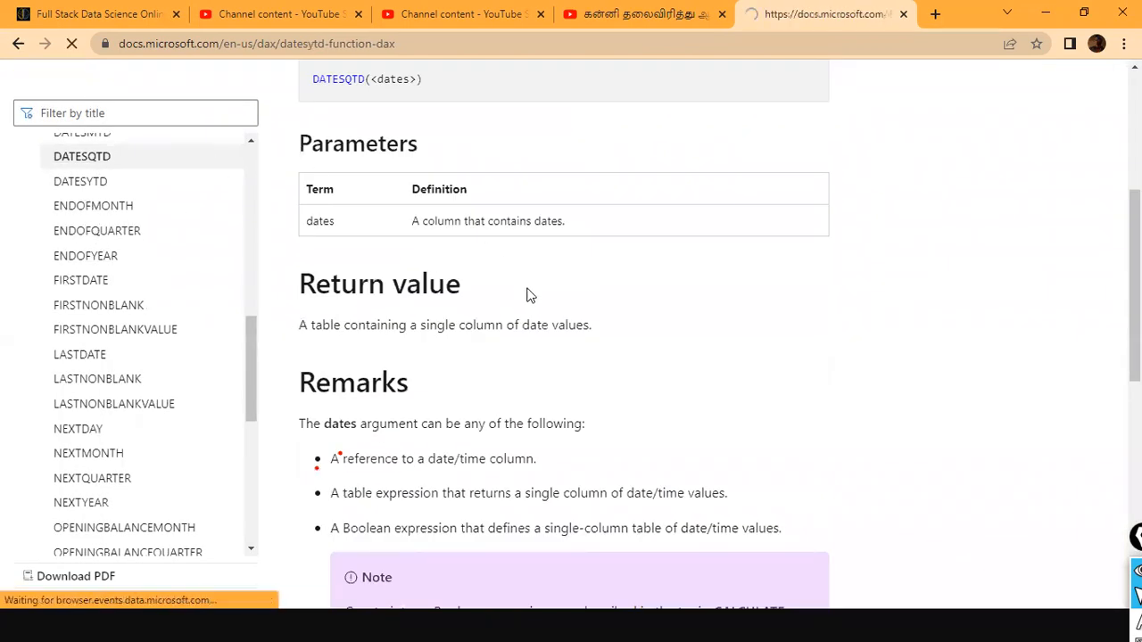
pyautogui.scroll(-3, 527, 298)
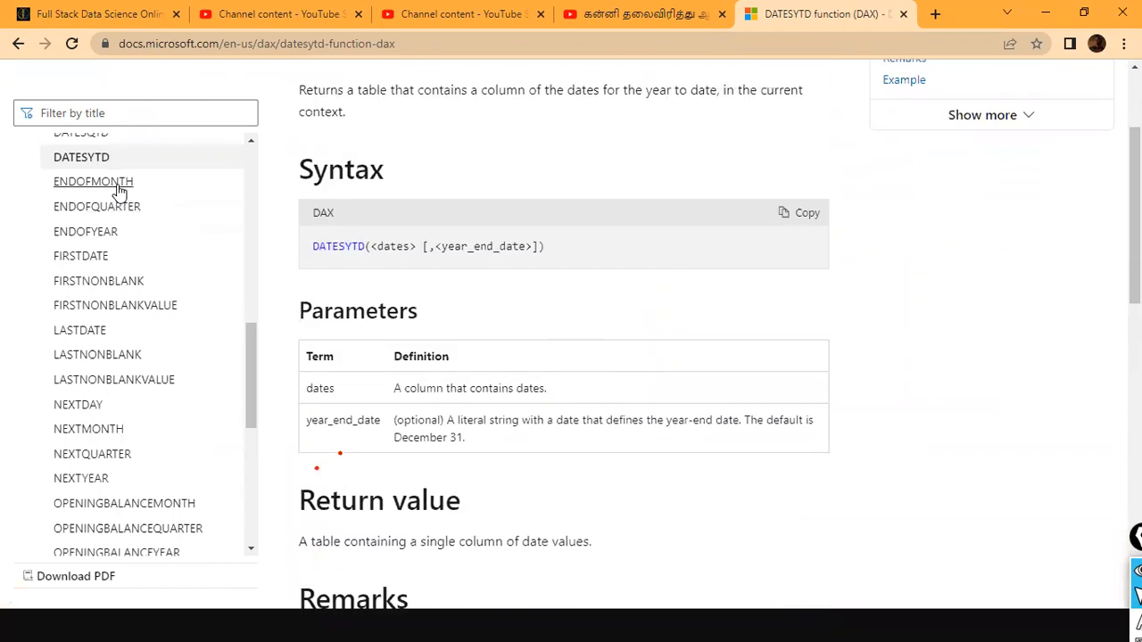
# - Open the ENDOFMONTH article and read its syntax, return value and remarks
pyautogui.click(119, 183)
pyautogui.scroll(-9, 662, 230)
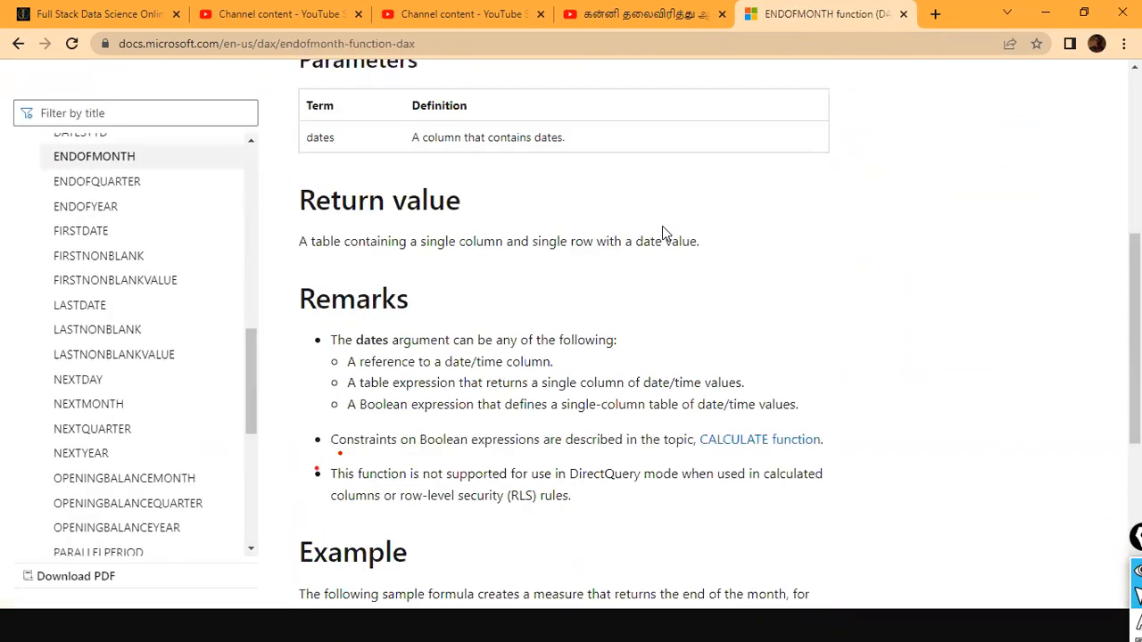
pyautogui.scroll(4, 634, 288)
pyautogui.scroll(5, 557, 286)
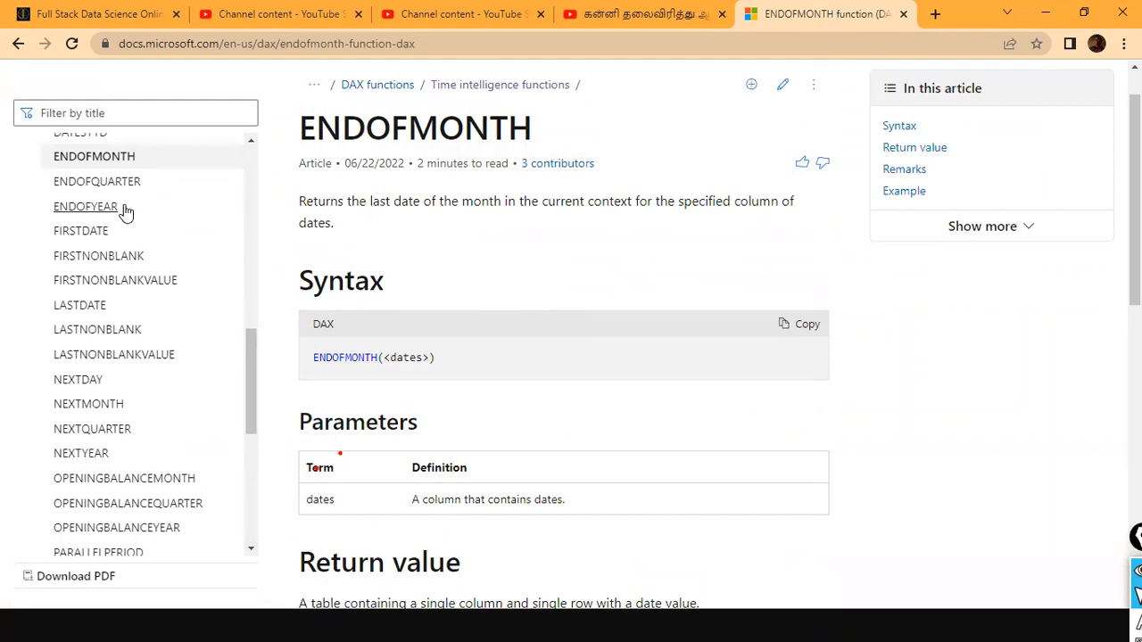
# - Browse the list of time intelligence functions in the documentation contents
pyautogui.scroll(1, 115, 298)
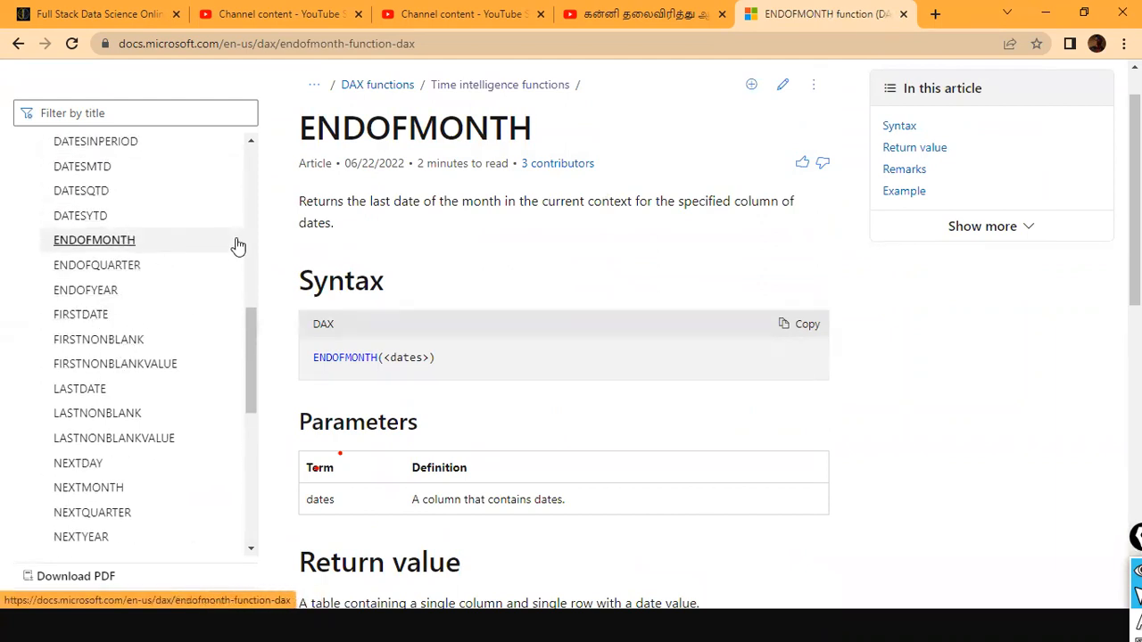
pyautogui.scroll(6, 234, 246)
pyautogui.scroll(-3, 229, 246)
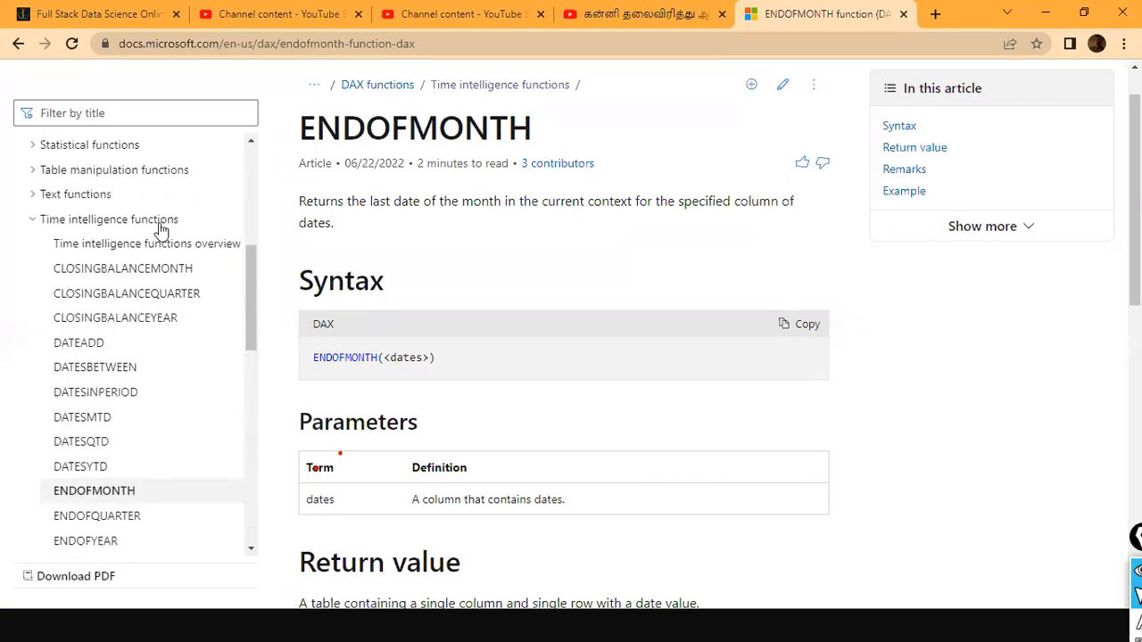
pyautogui.scroll(-2, 93, 365)
pyautogui.scroll(-4, 132, 360)
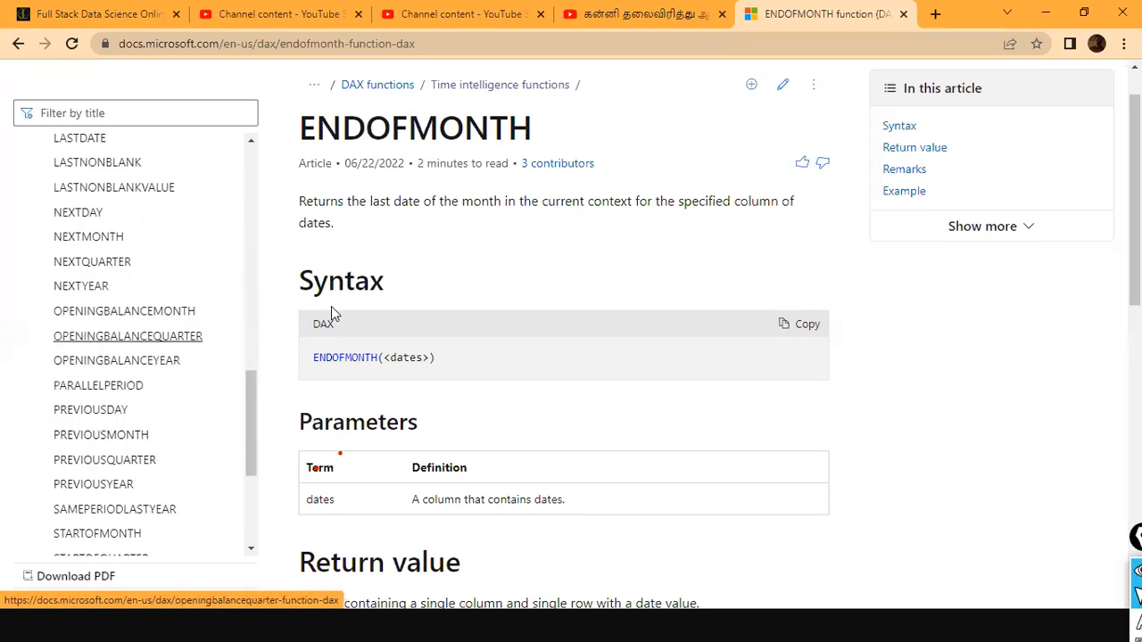
# - Switch to Power BI Desktop and rename the report page Page 5 as "Same Period, Pparallel Period"
pyautogui.hotkey('alt', 'Tab')
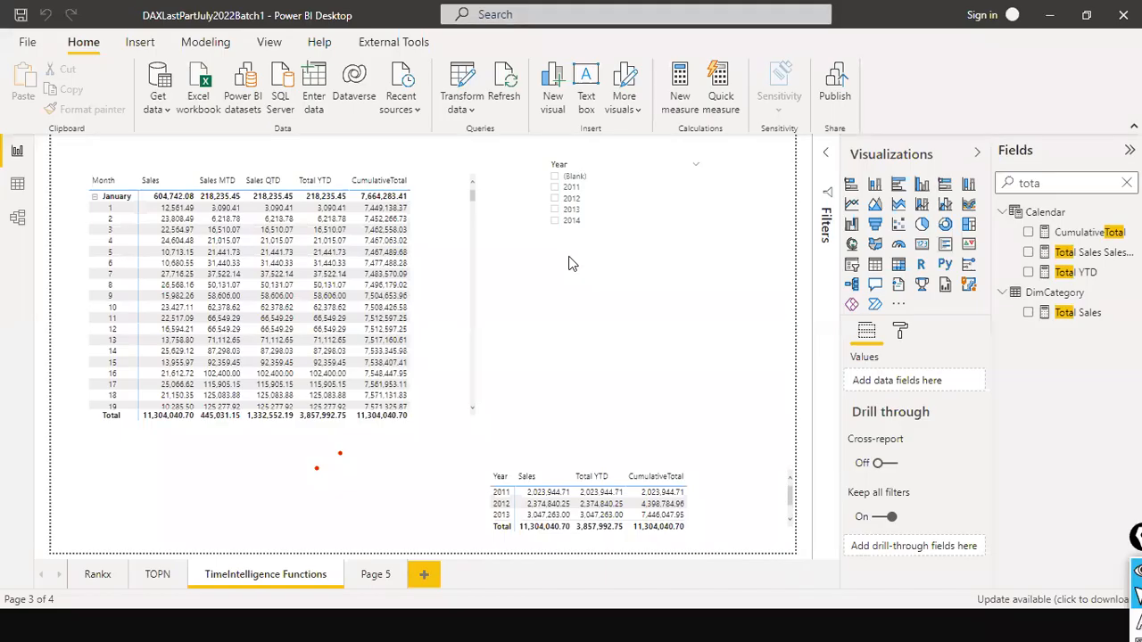
pyautogui.click(371, 576)
pyautogui.rightClick(369, 574)
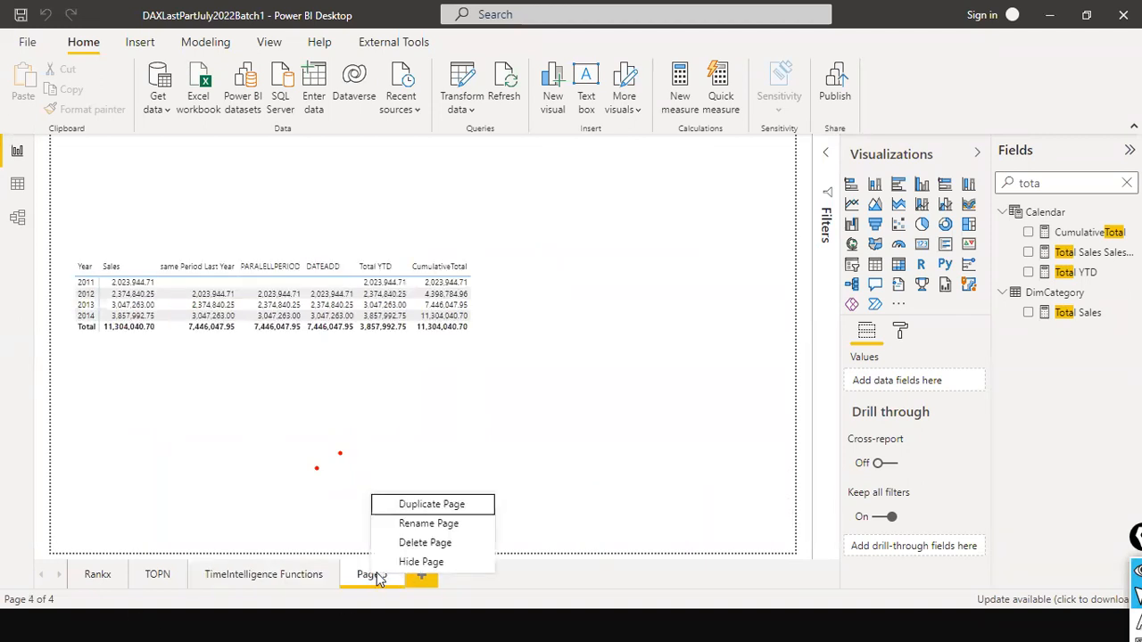
pyautogui.click(452, 524)
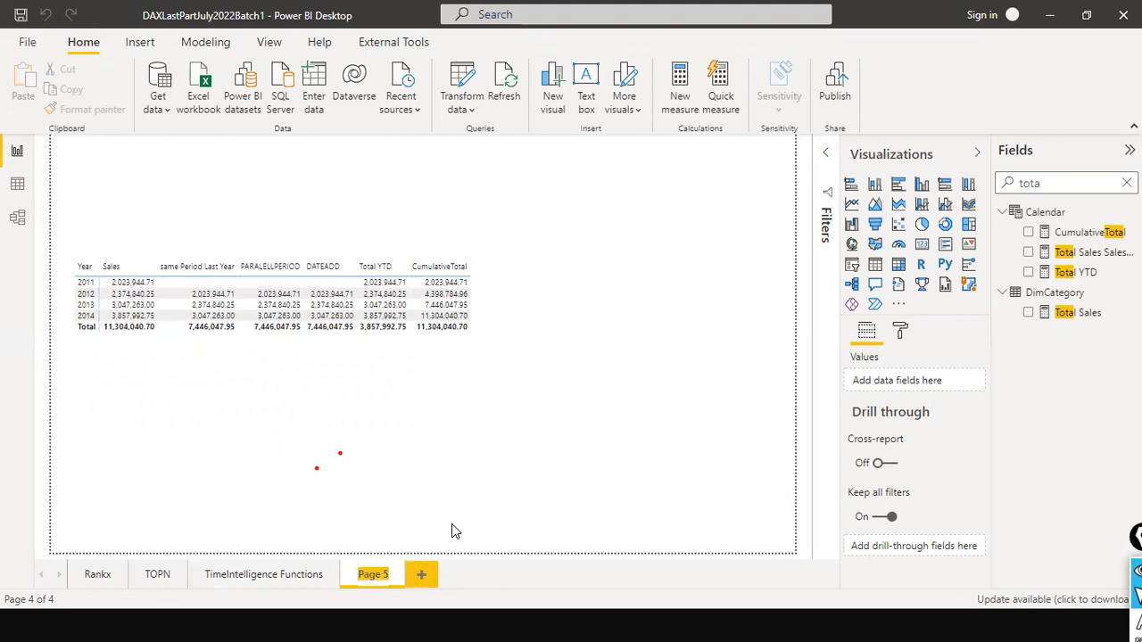
pyautogui.write('Same')
pyautogui.press('Return')
pyautogui.write('Period, Ppar')
pyautogui.write('allel Per')
pyautogui.write('iod')
pyautogui.press('Return')
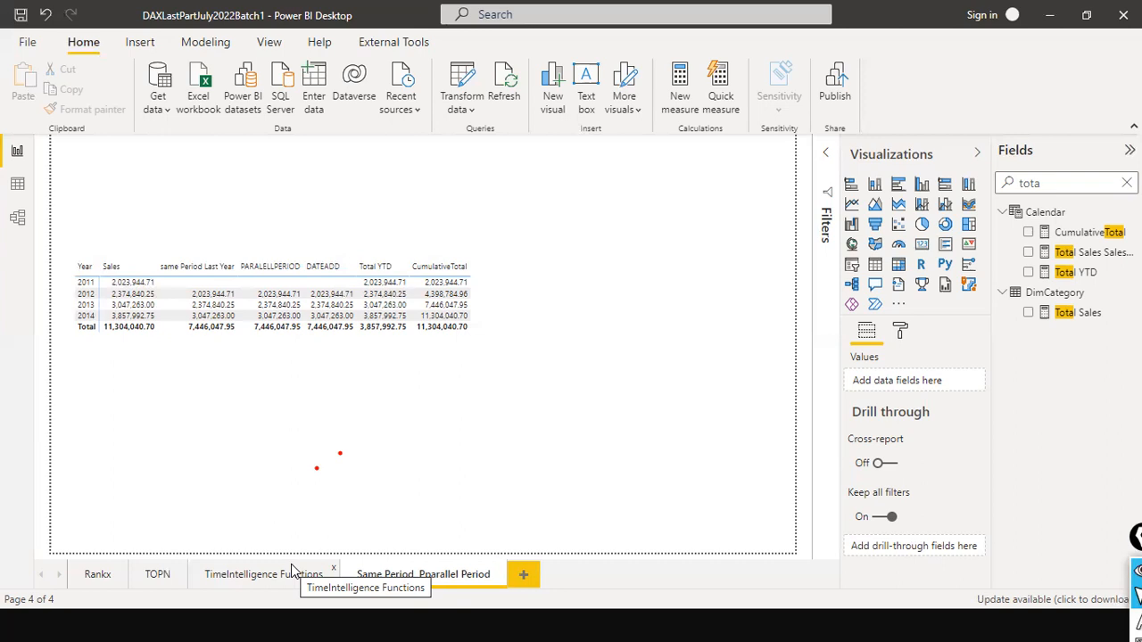
# - Review the TOPN, Rankx and TimeIntelligence Functions pages, return to the Same Period, Pparallel Period page and save the report
pyautogui.click(132, 580)
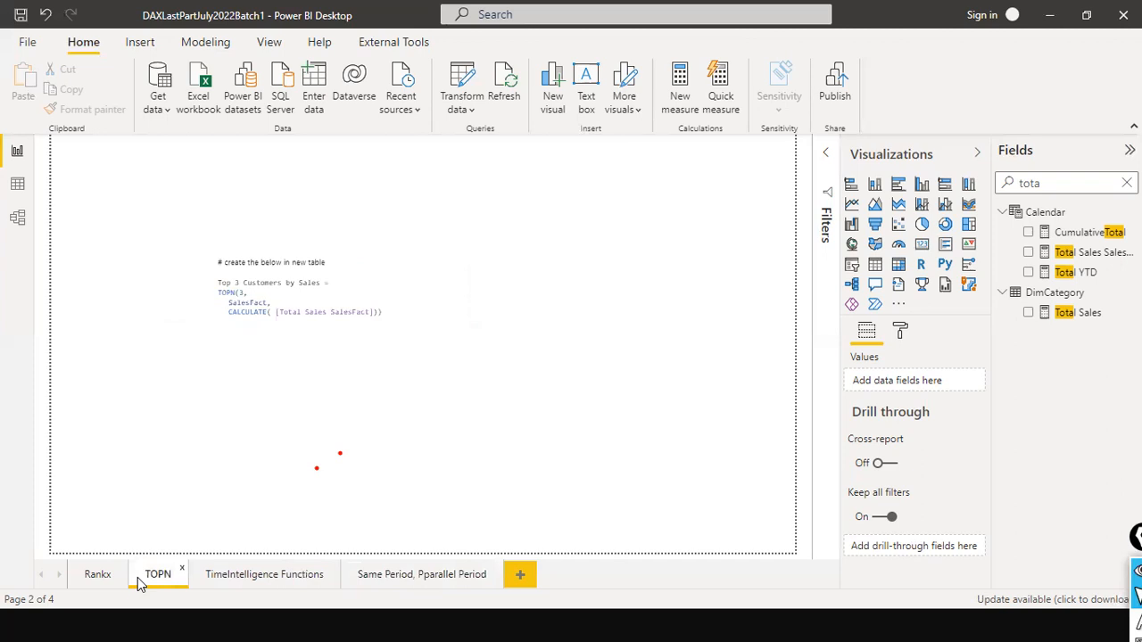
pyautogui.click(98, 575)
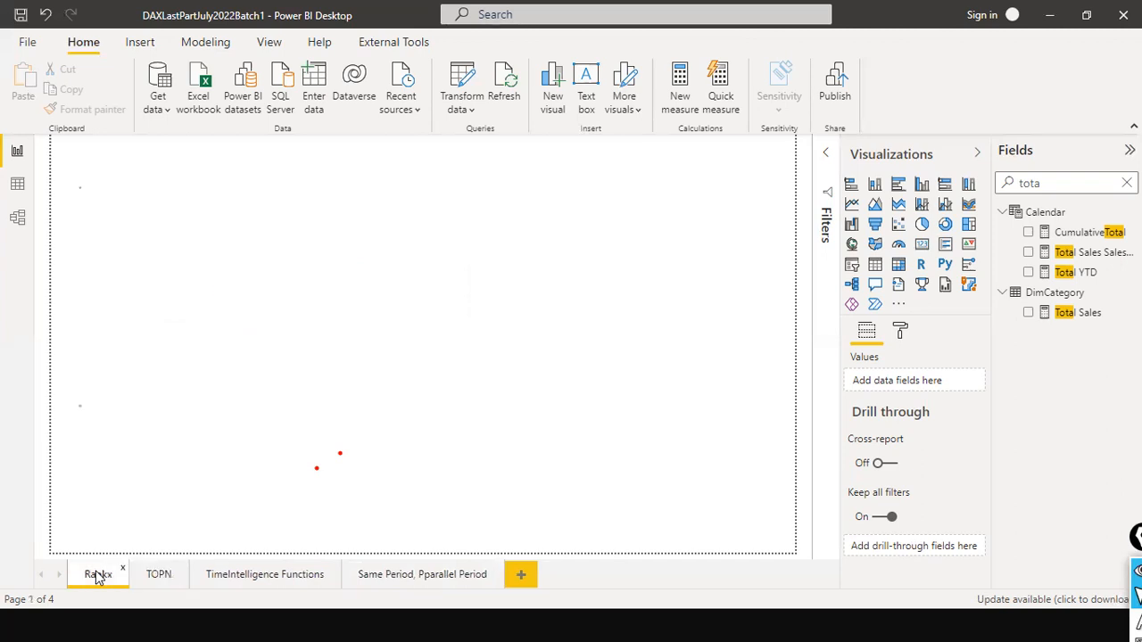
pyautogui.click(167, 576)
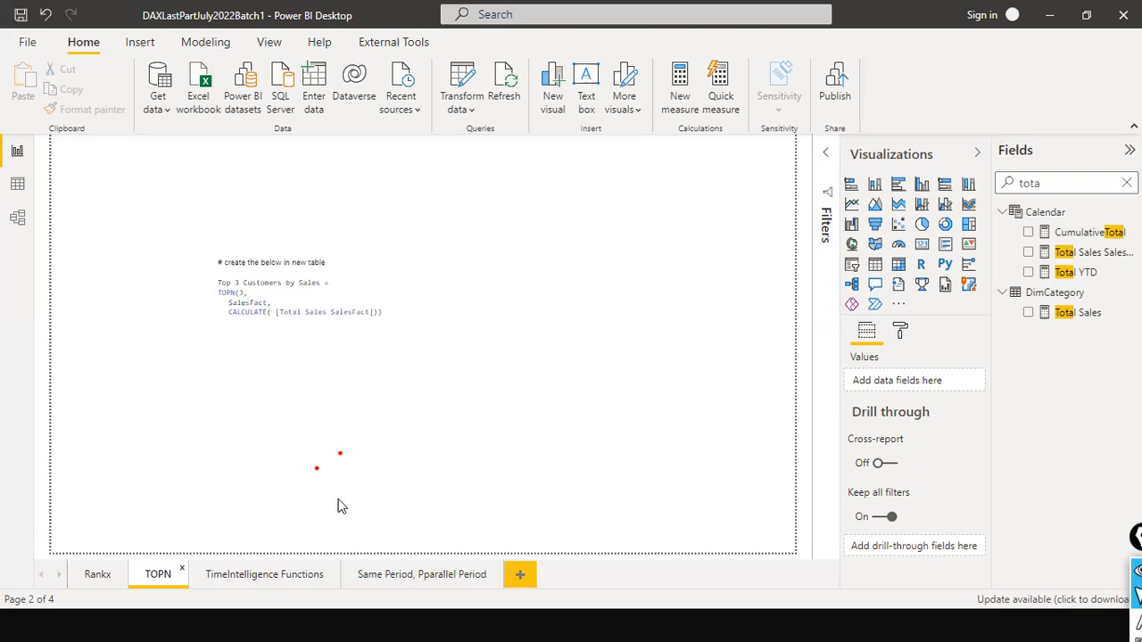
pyautogui.click(273, 571)
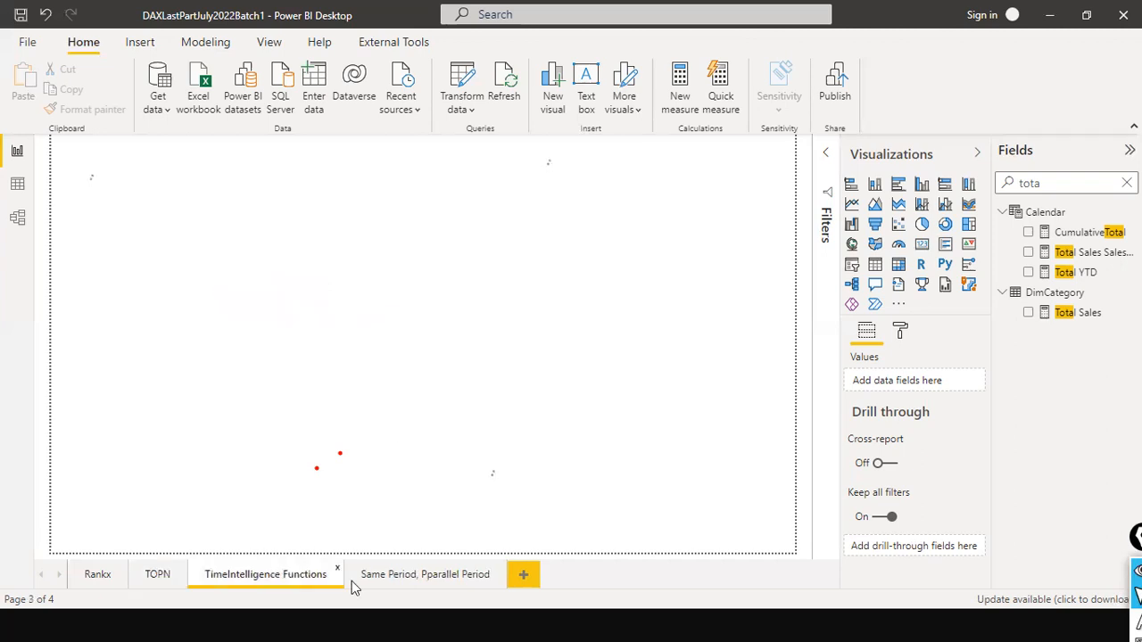
pyautogui.click(413, 579)
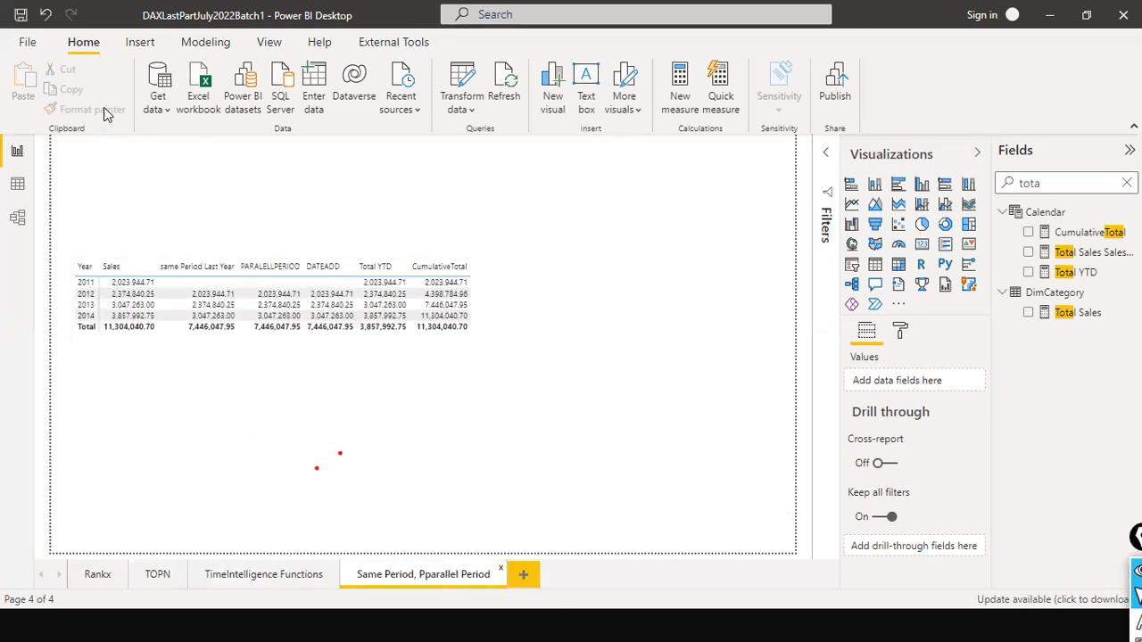
pyautogui.click(16, 15)
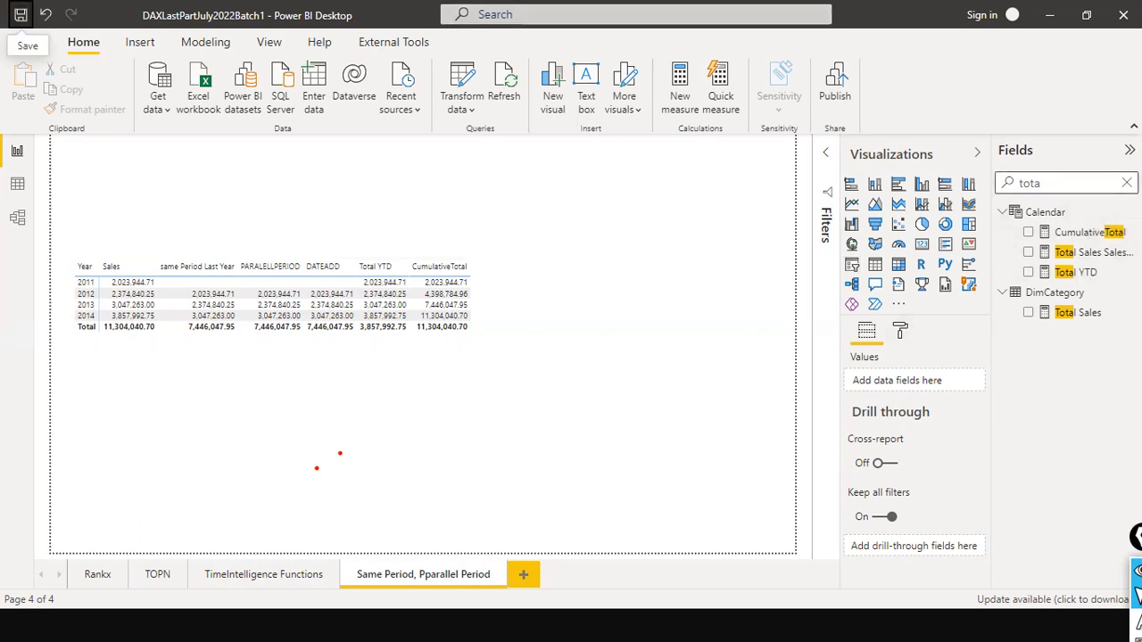
# - Collapse the Calendar and sales_w04 tables in the fields list
pyautogui.click(1002, 213)
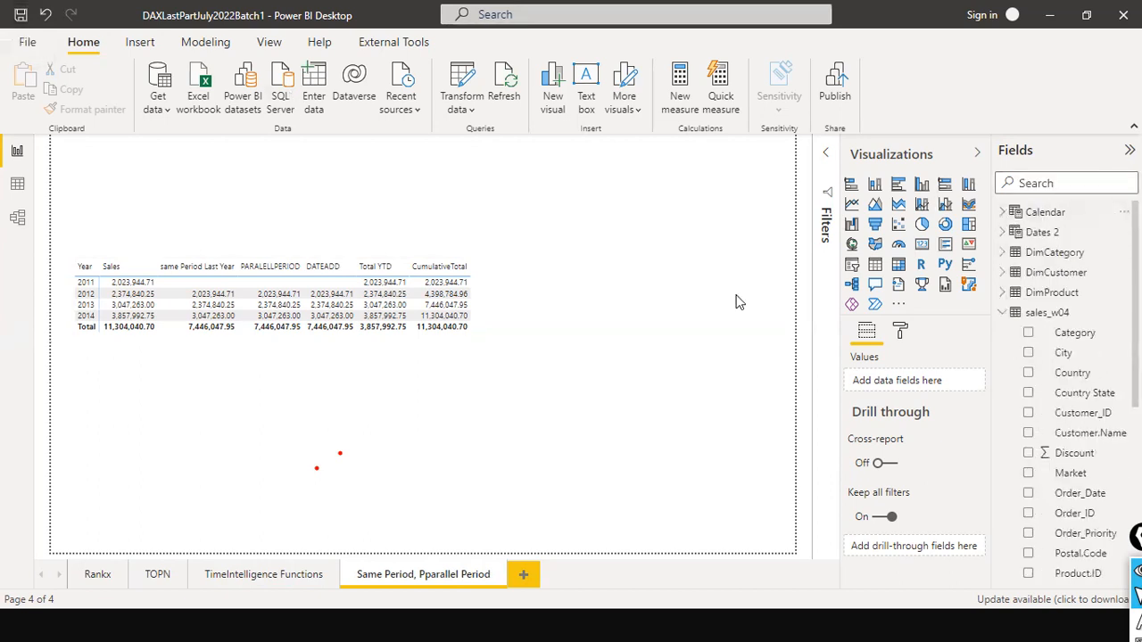
pyautogui.click(1007, 315)
pyautogui.click(1004, 315)
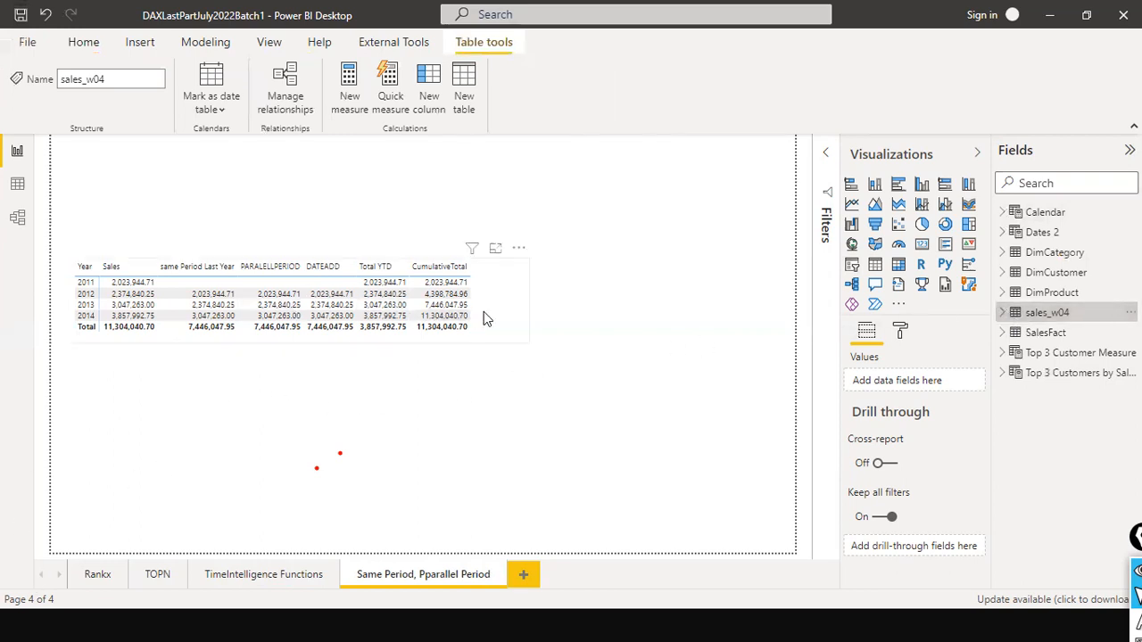
# - Select the yearly comparison matrix, frame its field wells with a red rectangle and point a red arrow at the Matrix visual type
pyautogui.click(507, 306)
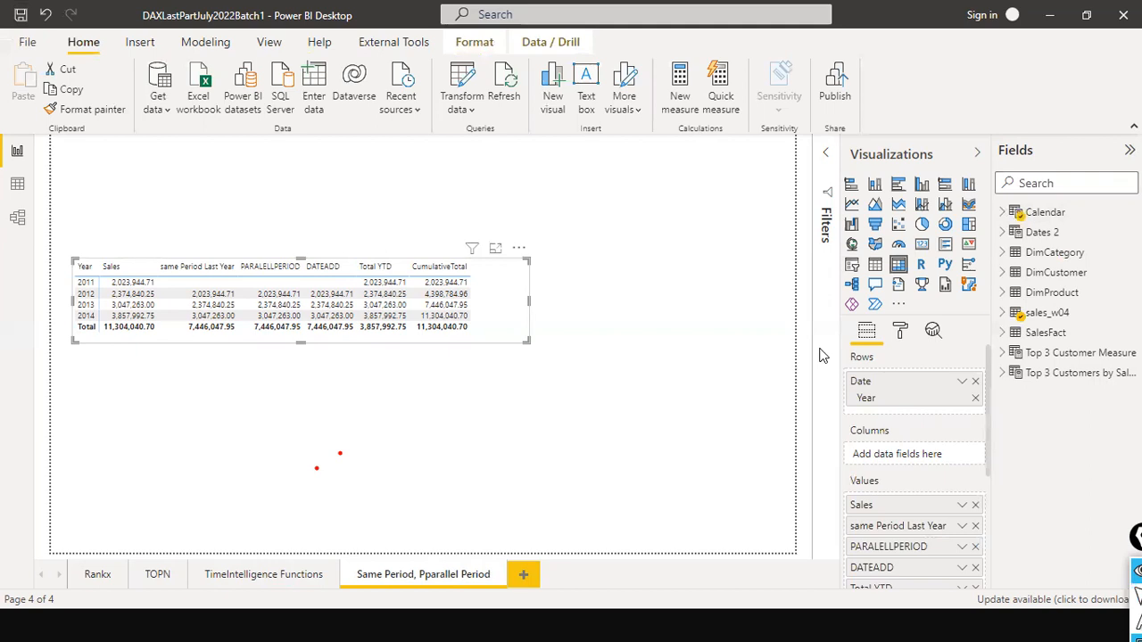
pyautogui.moveTo(825, 337)
pyautogui.mouseDown()
pyautogui.moveTo(998, 634)
pyautogui.moveTo(1012, 605)
pyautogui.mouseUp()
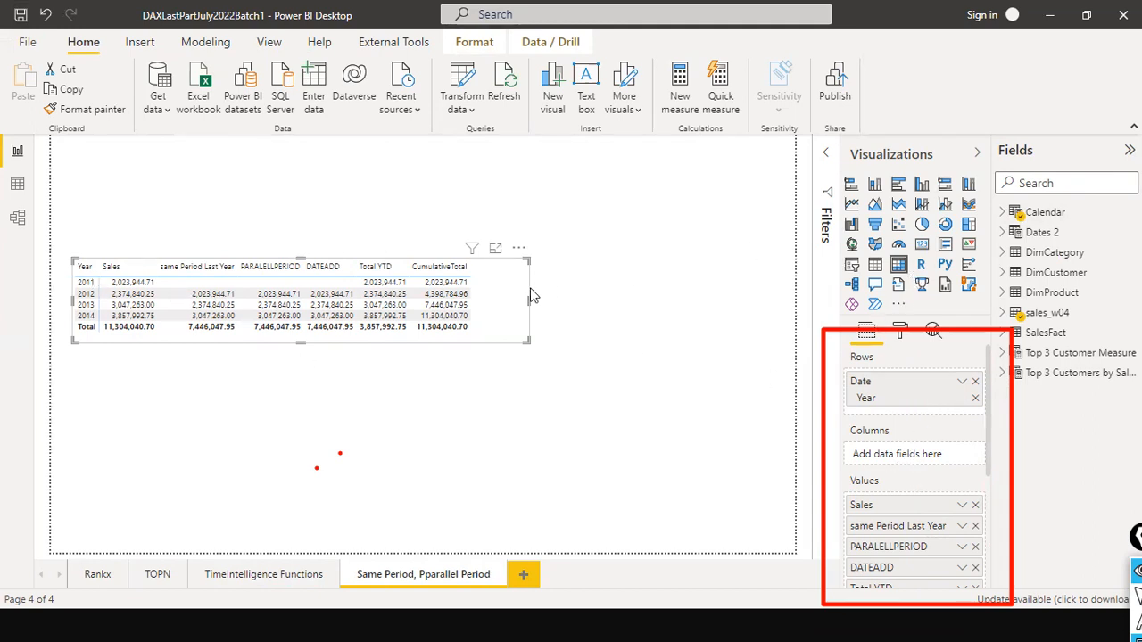
pyautogui.moveTo(721, 200); pyautogui.dragTo(882, 259)
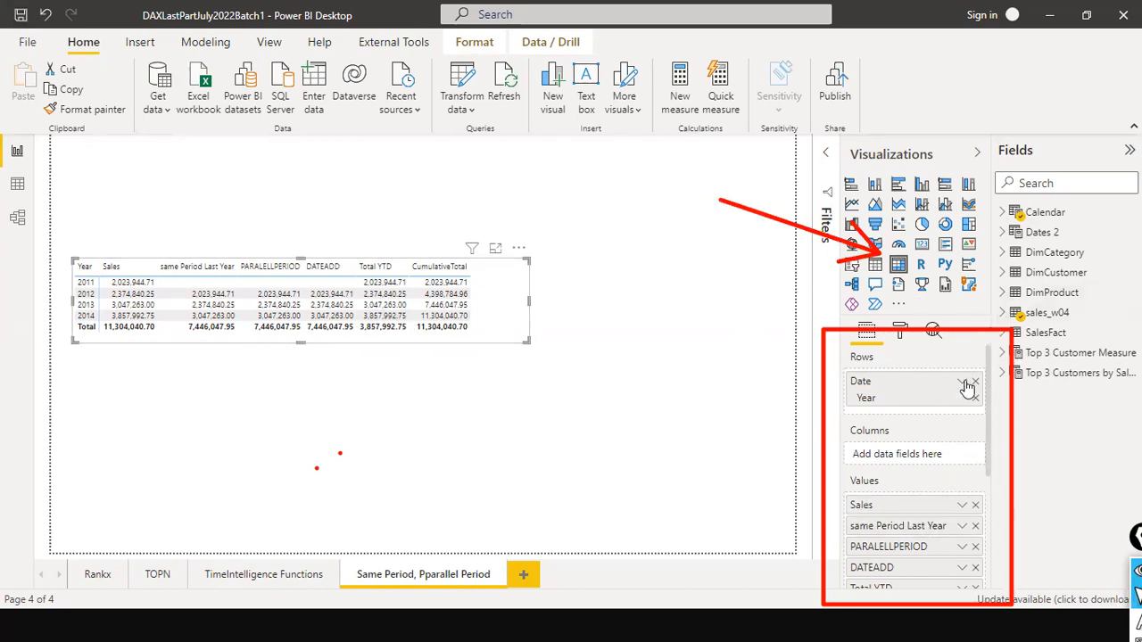
# - Expand the sales_w04 and Calendar tables to examine which fields and measures the matrix uses, and collapse both tables
pyautogui.click(1003, 312)
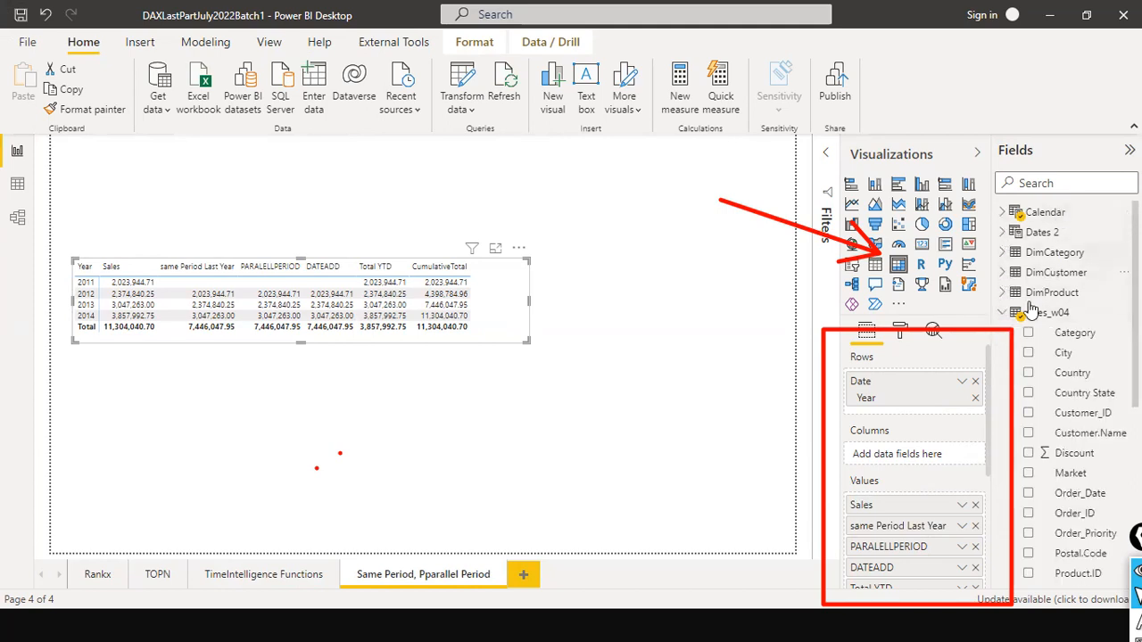
pyautogui.click(1002, 212)
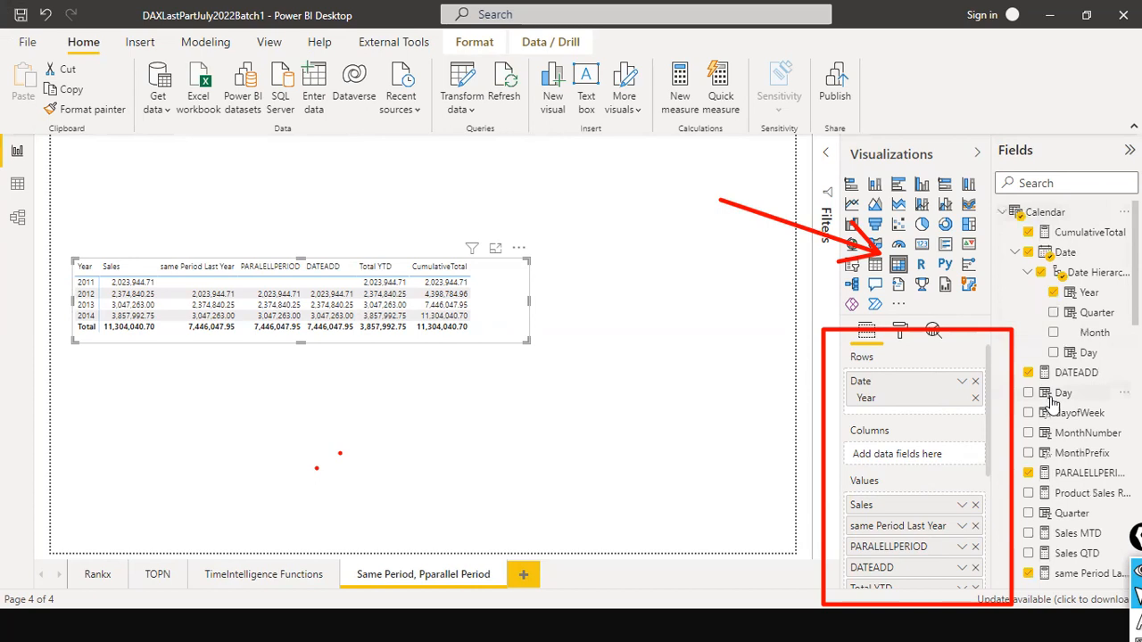
pyautogui.scroll(-10, 1051, 403)
pyautogui.scroll(10, 1051, 435)
pyautogui.scroll(-3, 1060, 394)
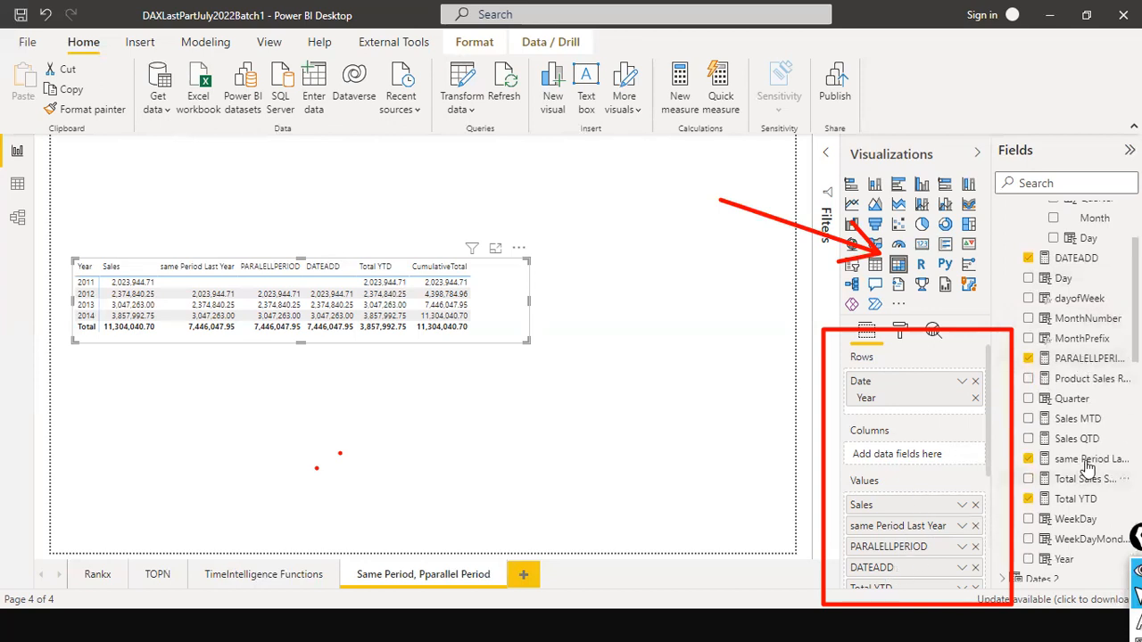
pyautogui.scroll(-2, 1071, 535)
pyautogui.scroll(-3, 928, 575)
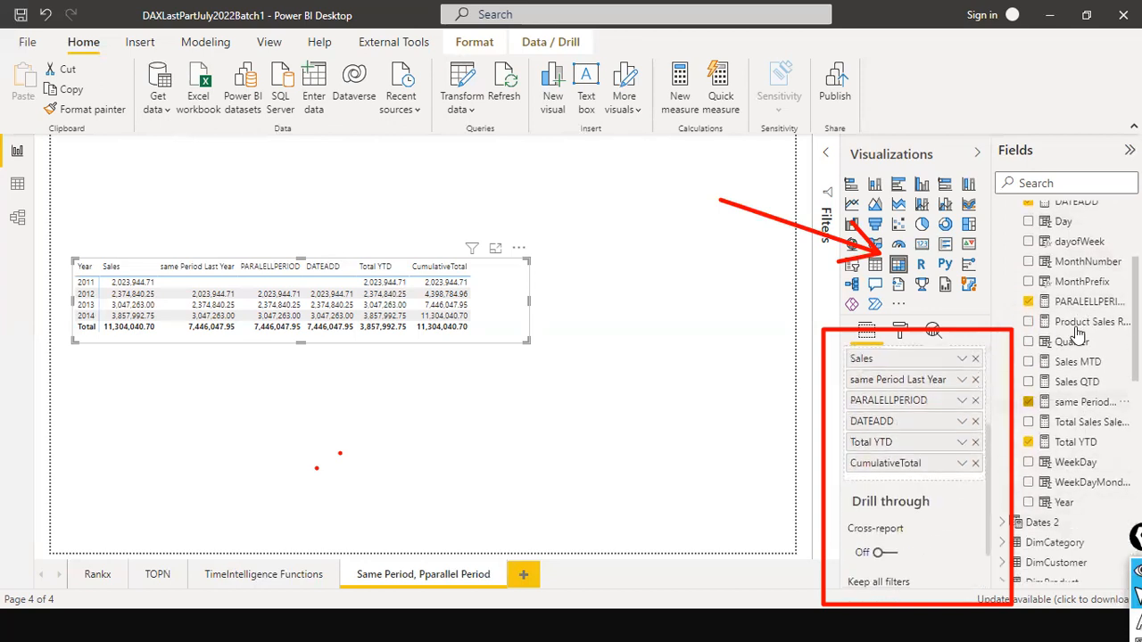
pyautogui.scroll(-3, 1078, 335)
pyautogui.scroll(10, 1071, 303)
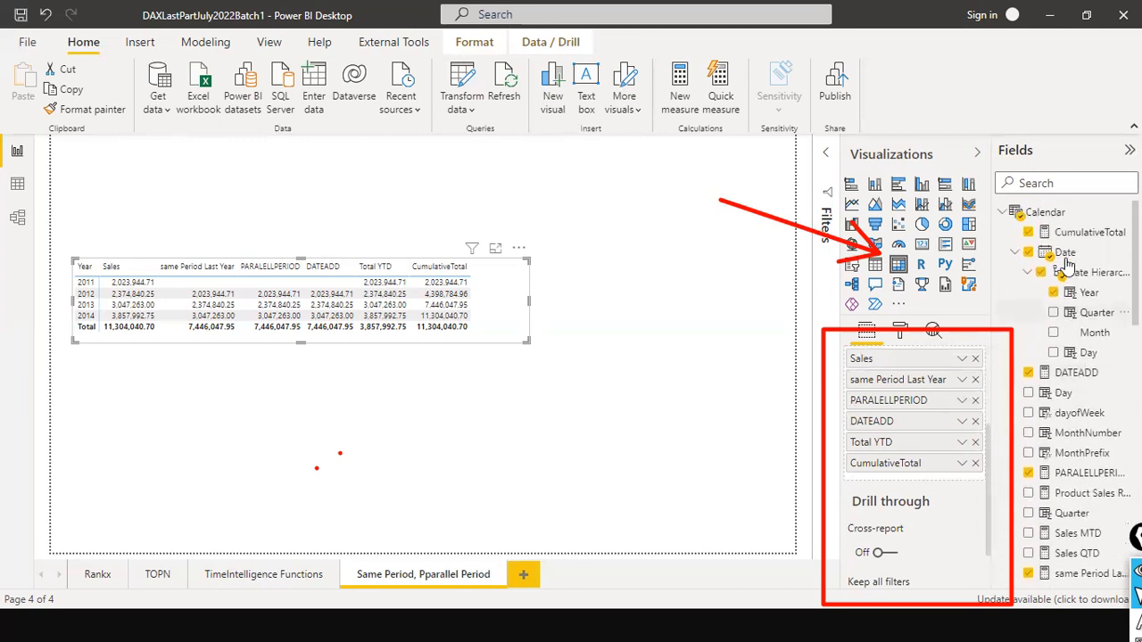
pyautogui.scroll(-10, 1079, 313)
pyautogui.scroll(-5, 1095, 374)
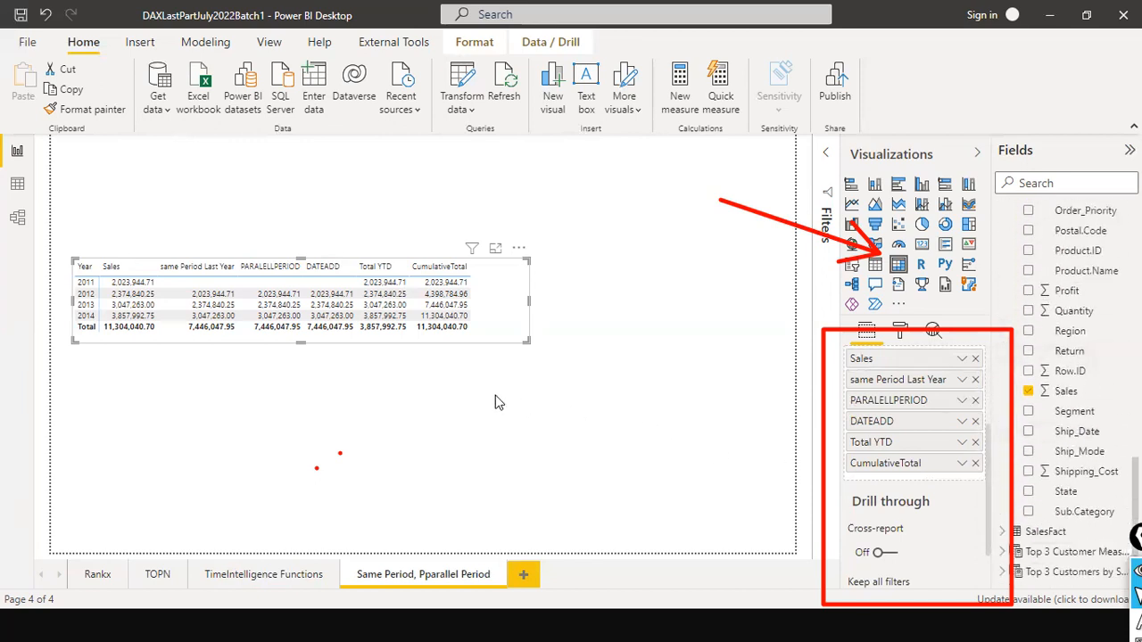
pyautogui.scroll(15, 1079, 312)
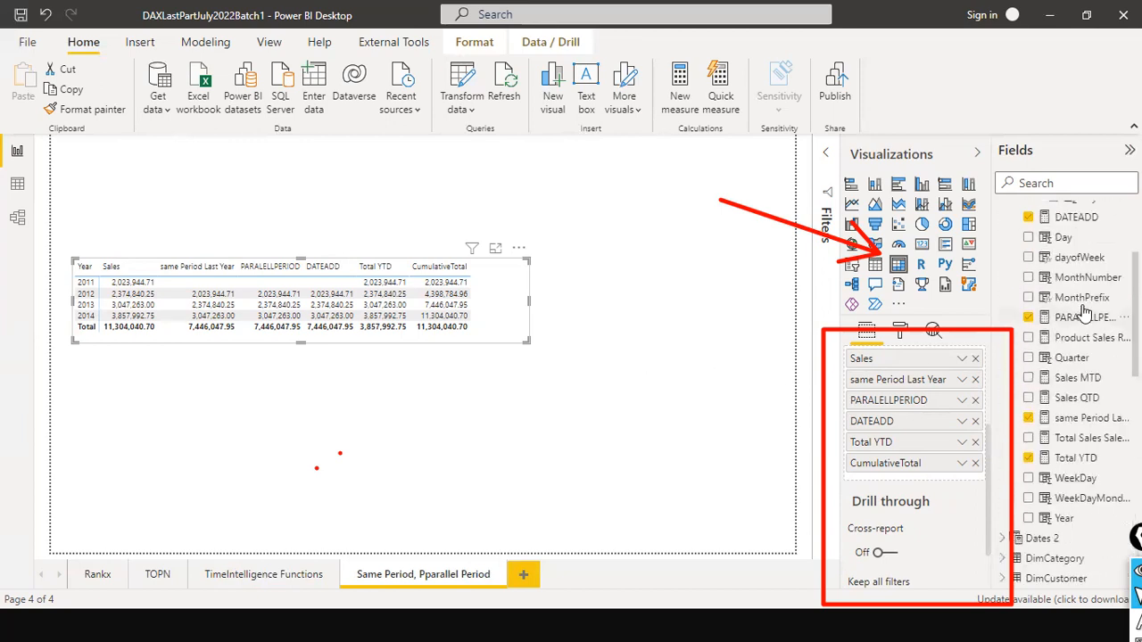
pyautogui.click(1003, 213)
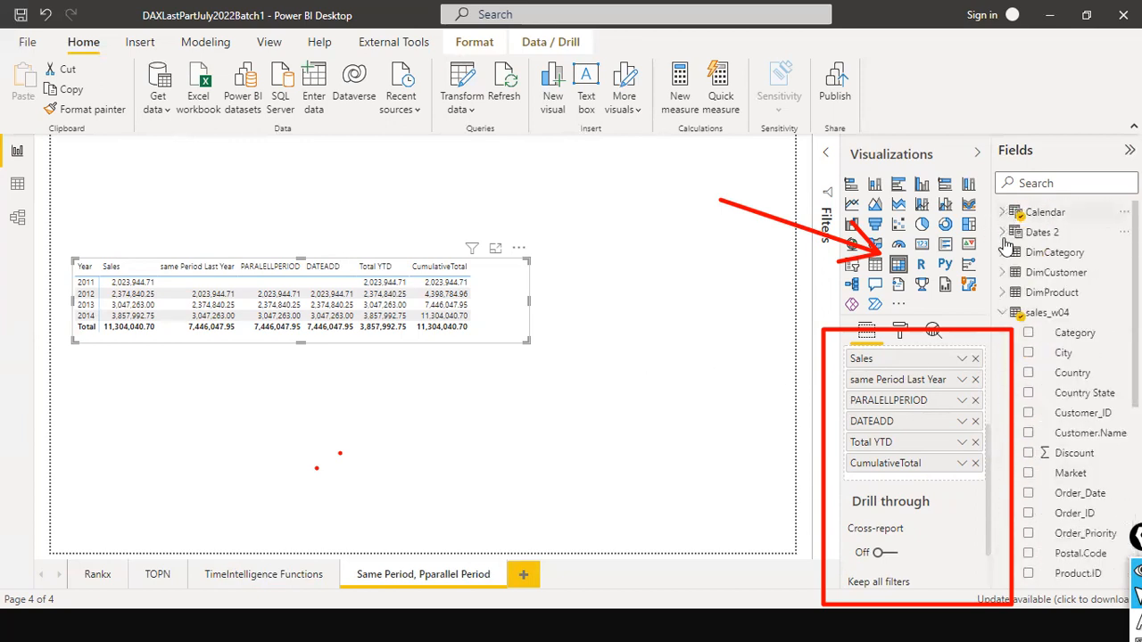
pyautogui.click(1005, 313)
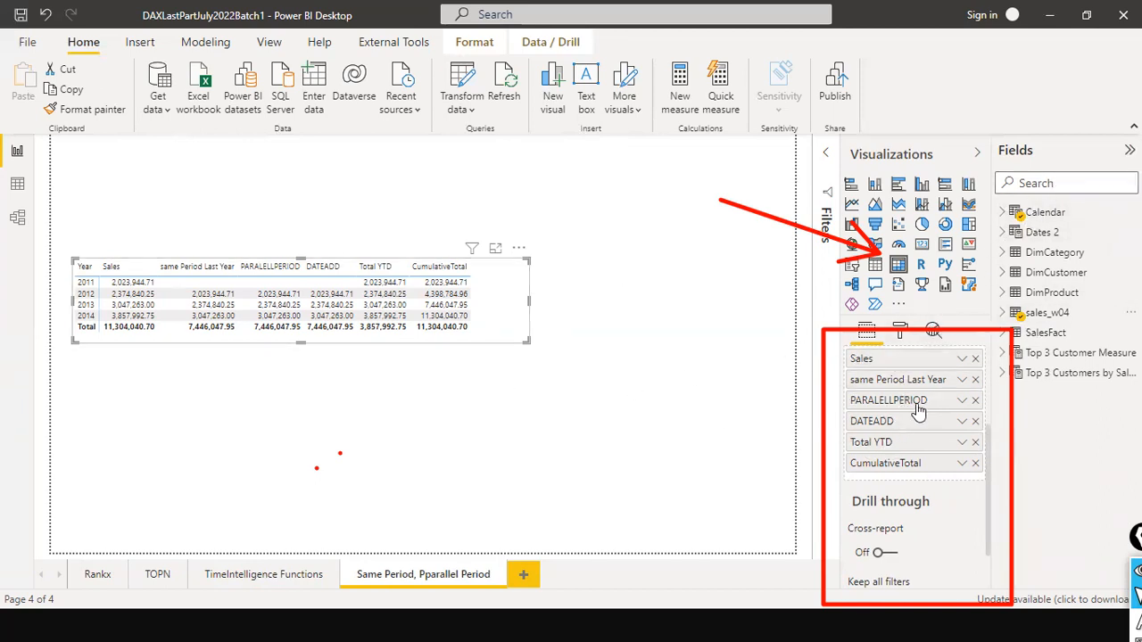
# - Search the fields for "dateadd" and inspect the DATEADD measure's formula
pyautogui.click(1047, 184)
pyautogui.write('da')
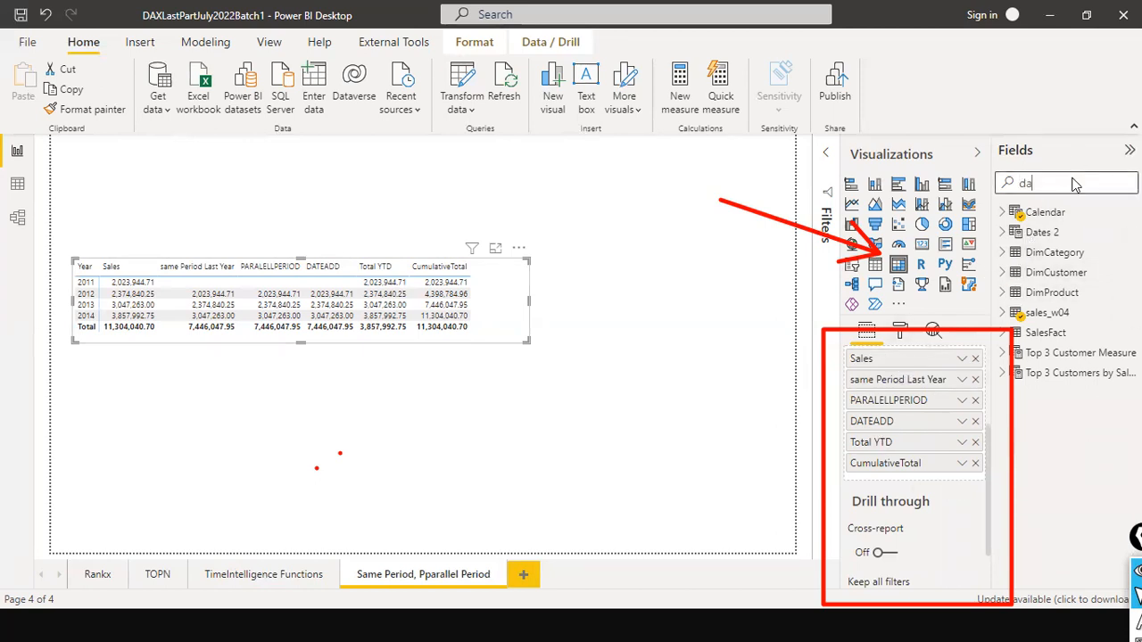
pyautogui.write('teadd')
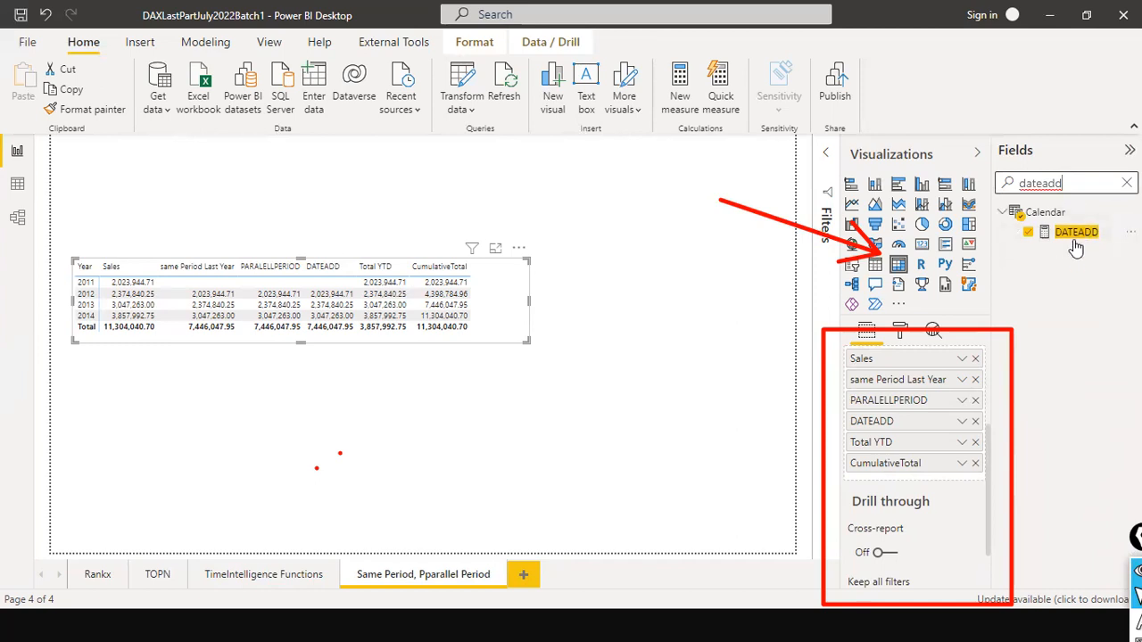
pyautogui.click(1075, 235)
pyautogui.moveTo(538, 150); pyautogui.dragTo(102, 150)
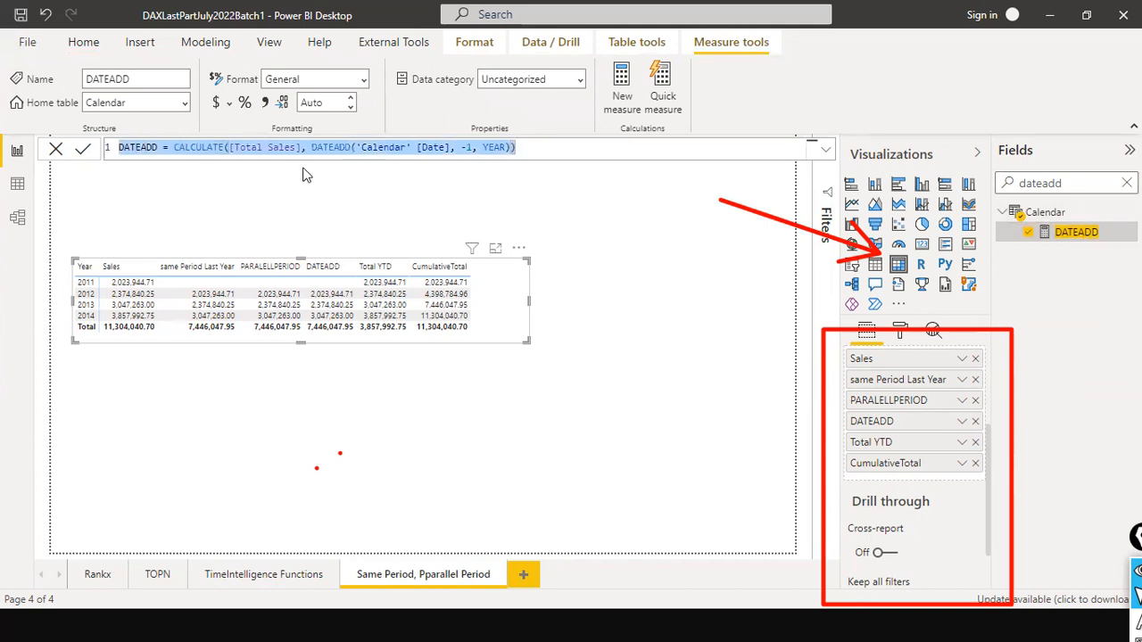
pyautogui.click(336, 152)
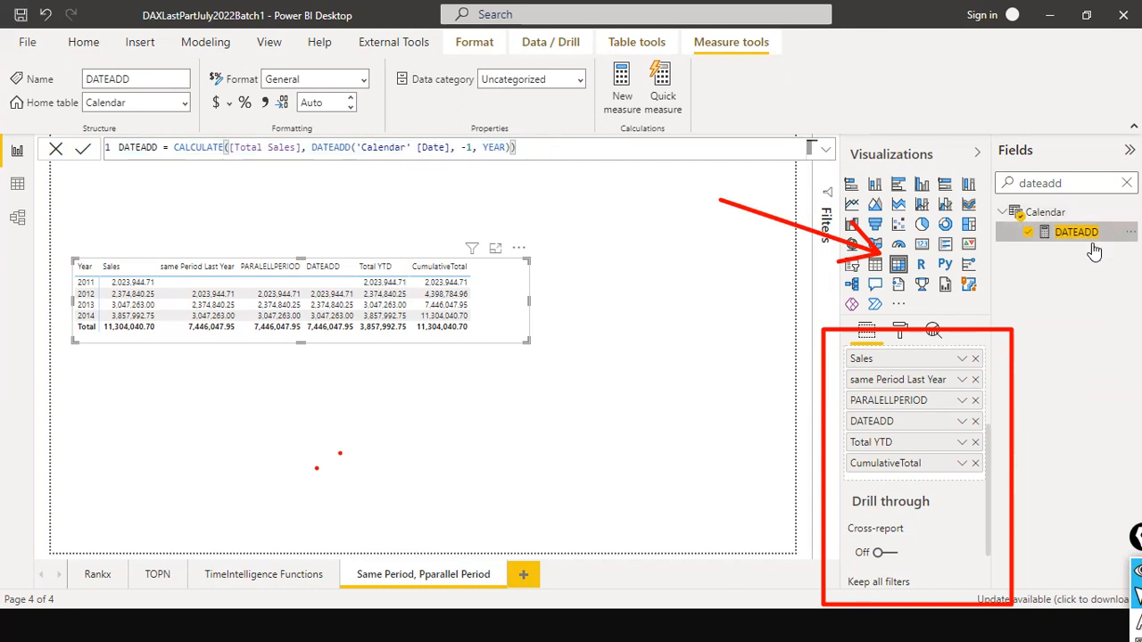
pyautogui.moveTo(906, 441); pyautogui.dragTo(899, 454)
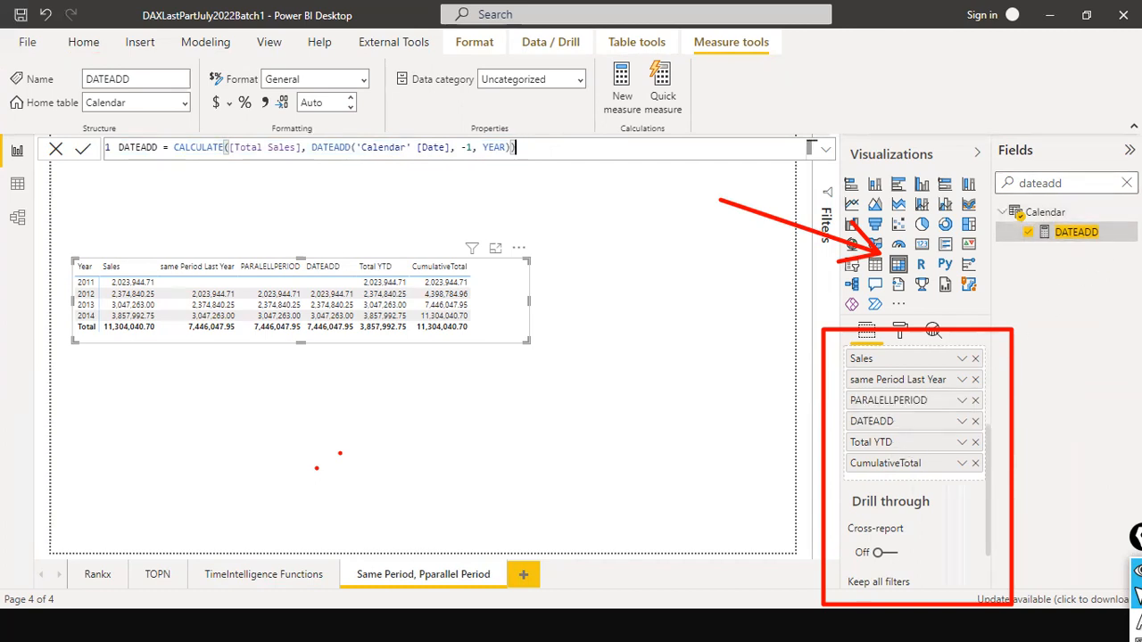
# - Search the fields for "ytd", inspect the Total YTD measure's formula, and clear the search and the matrix selection
pyautogui.click(1127, 183)
pyautogui.write('ytd')
pyautogui.click(1069, 232)
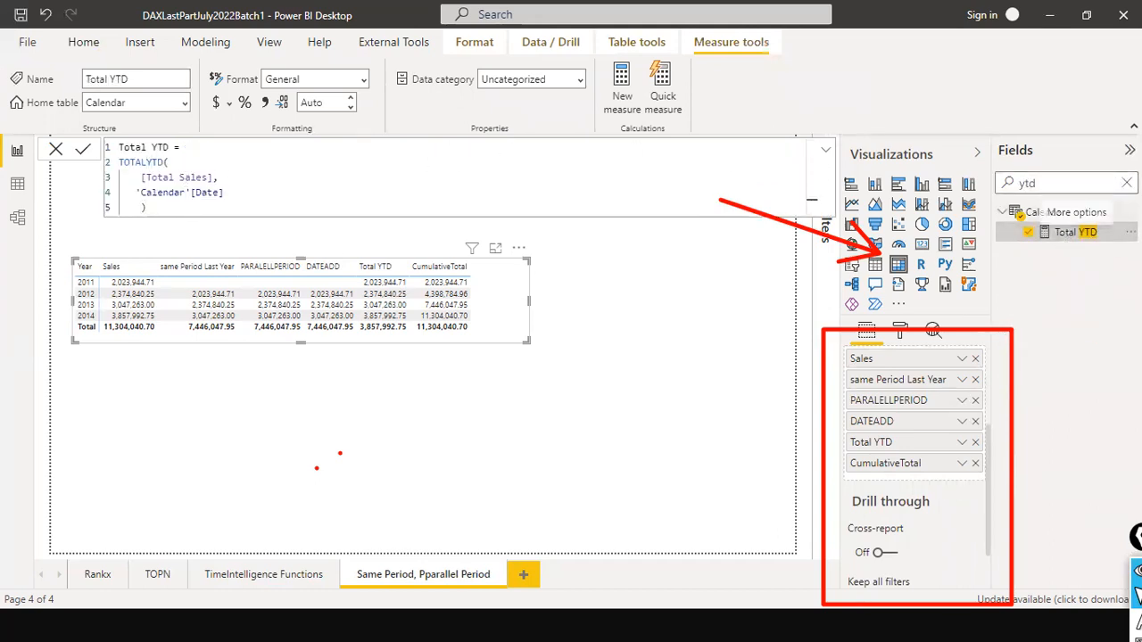
pyautogui.click(1127, 183)
pyautogui.click(718, 327)
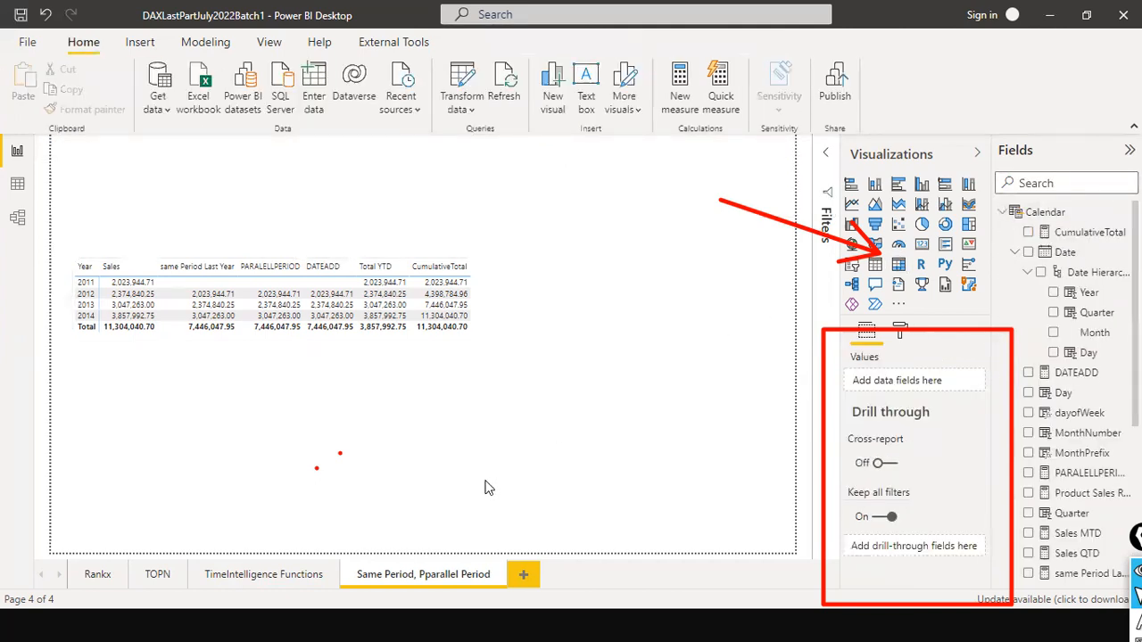
# - Open the TimeIntelligence Functions page, look further down the month-and-day matrix and widen it slightly
pyautogui.click(239, 578)
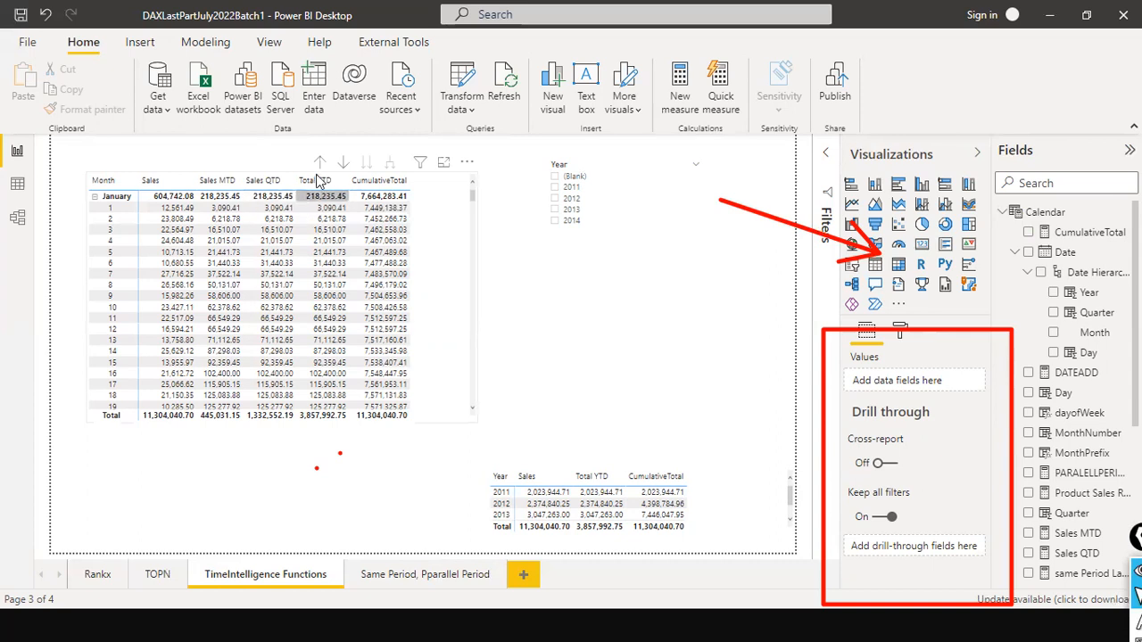
pyautogui.scroll(-6, 468, 320)
pyautogui.click(474, 314)
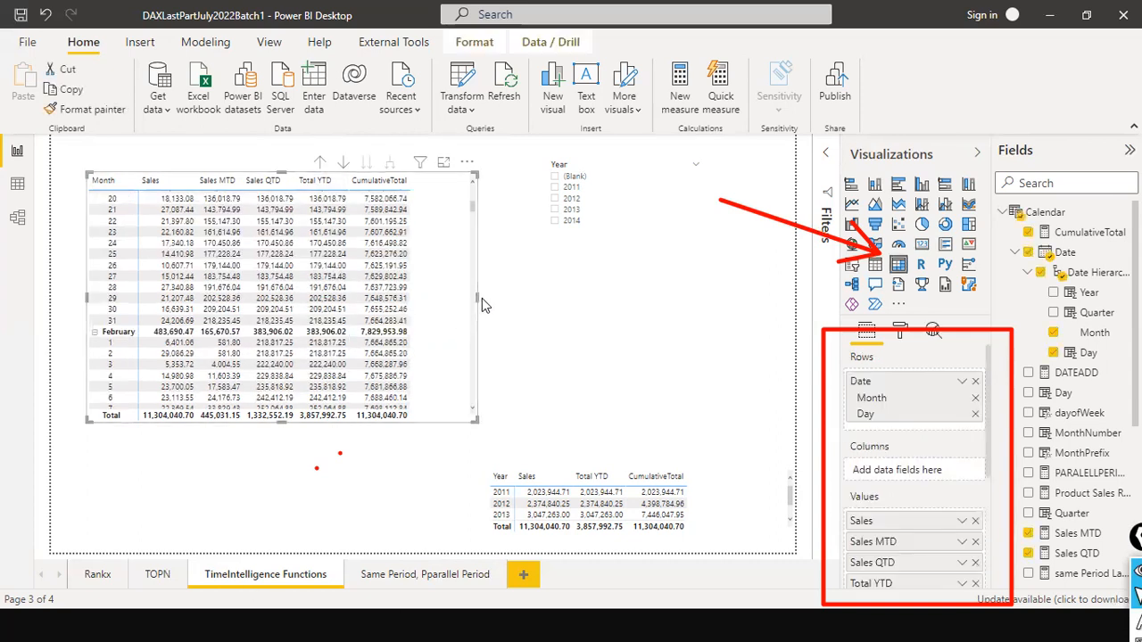
pyautogui.moveTo(475, 292); pyautogui.dragTo(515, 292)
pyautogui.click(612, 284)
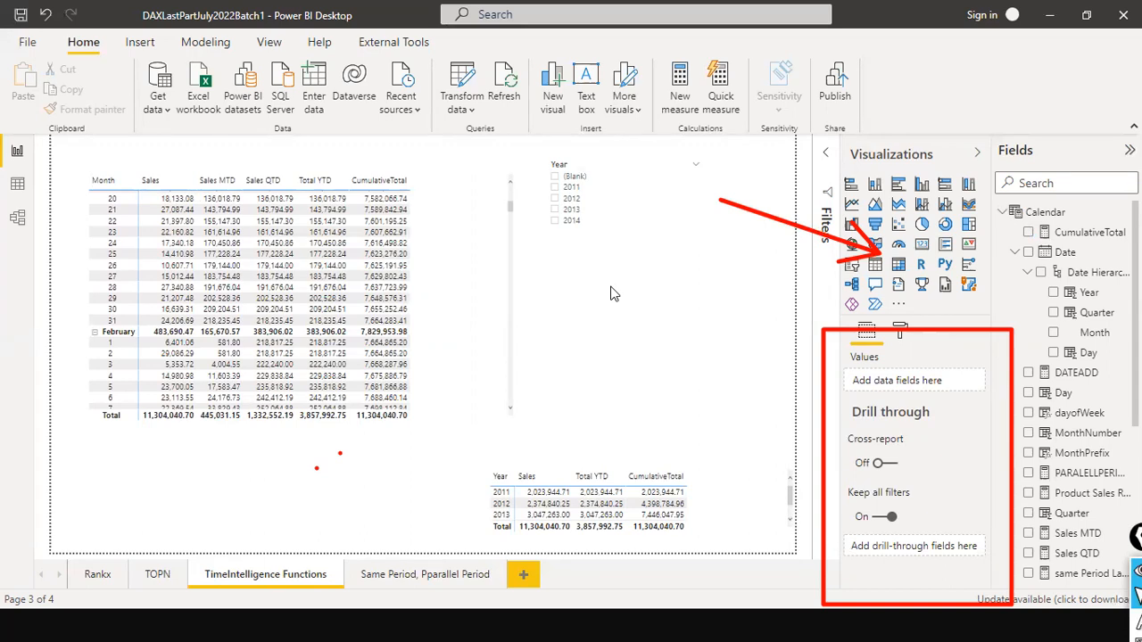
pyautogui.click(198, 43)
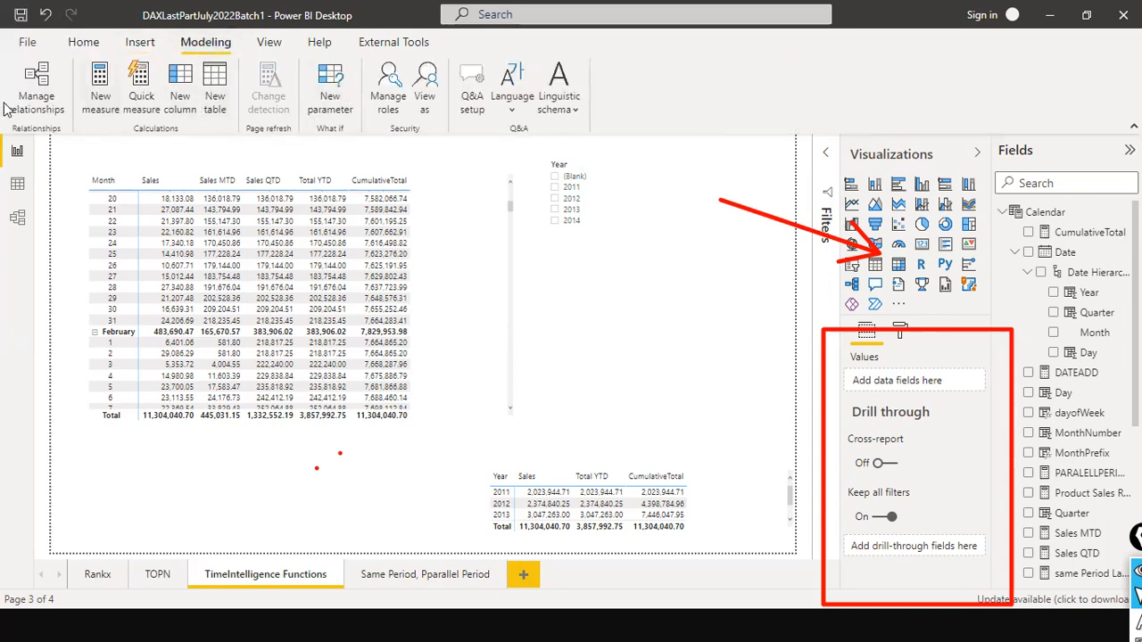
# - Create a new measure in the Calendar table and name it Fiscal Sales YTD
pyautogui.click(101, 98)
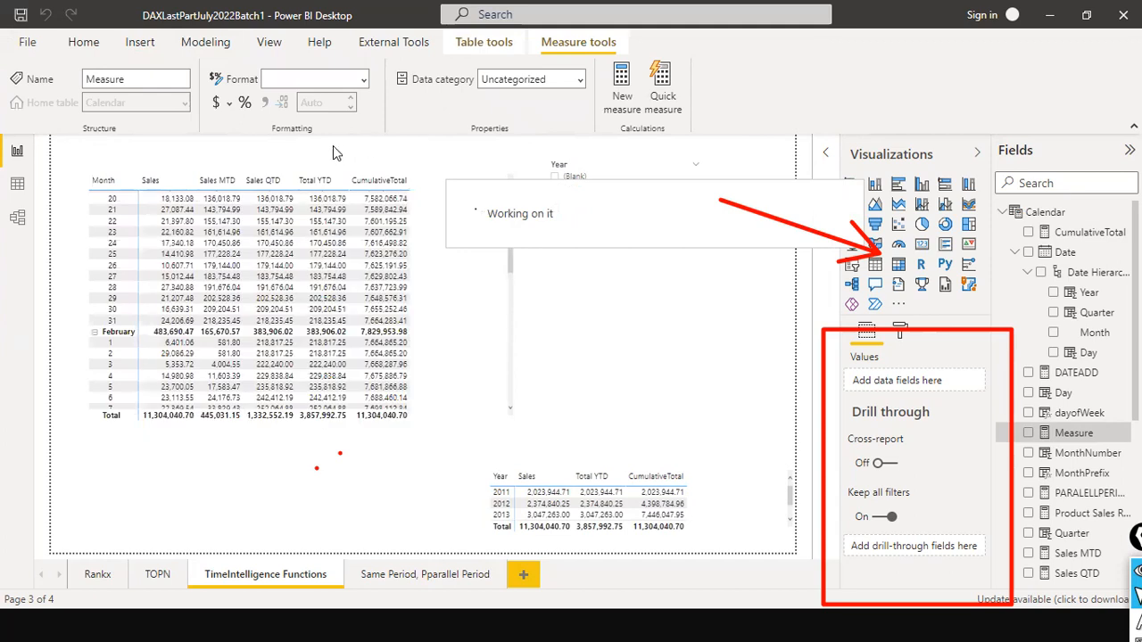
pyautogui.write('f')
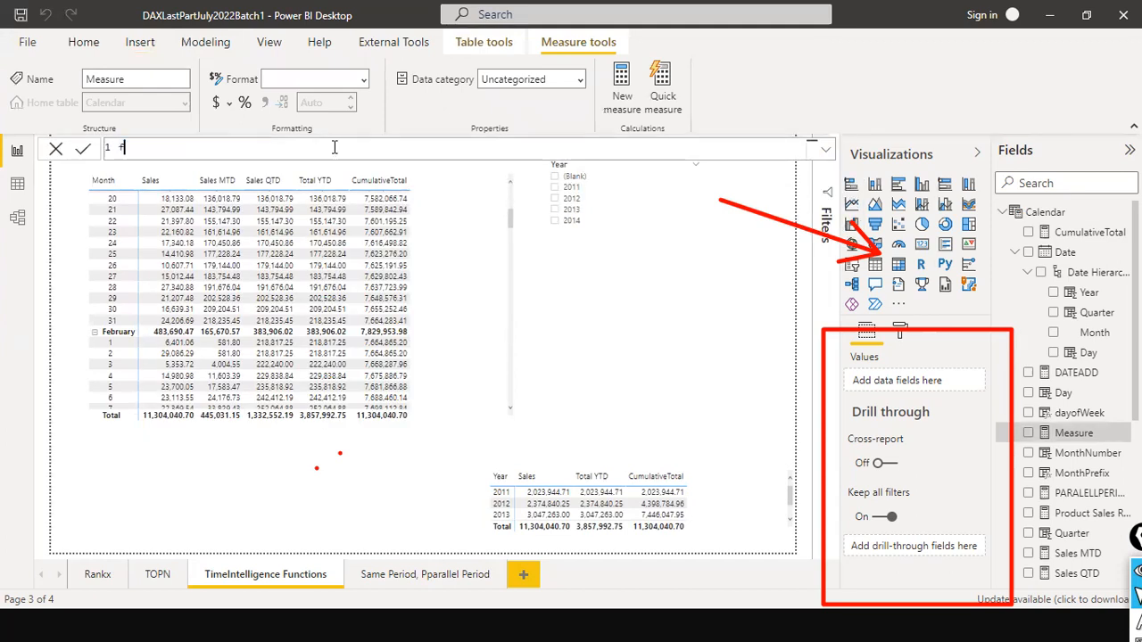
pyautogui.write('Fiscal Sales')
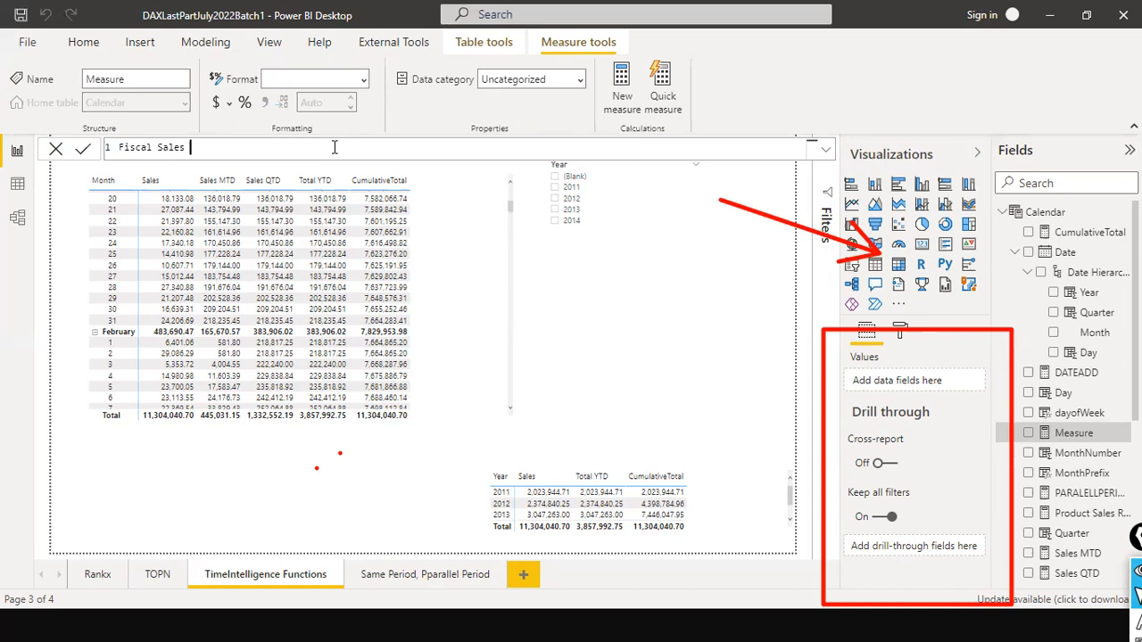
pyautogui.write('YTD =')
pyautogui.hotkey('shift', 'Return')
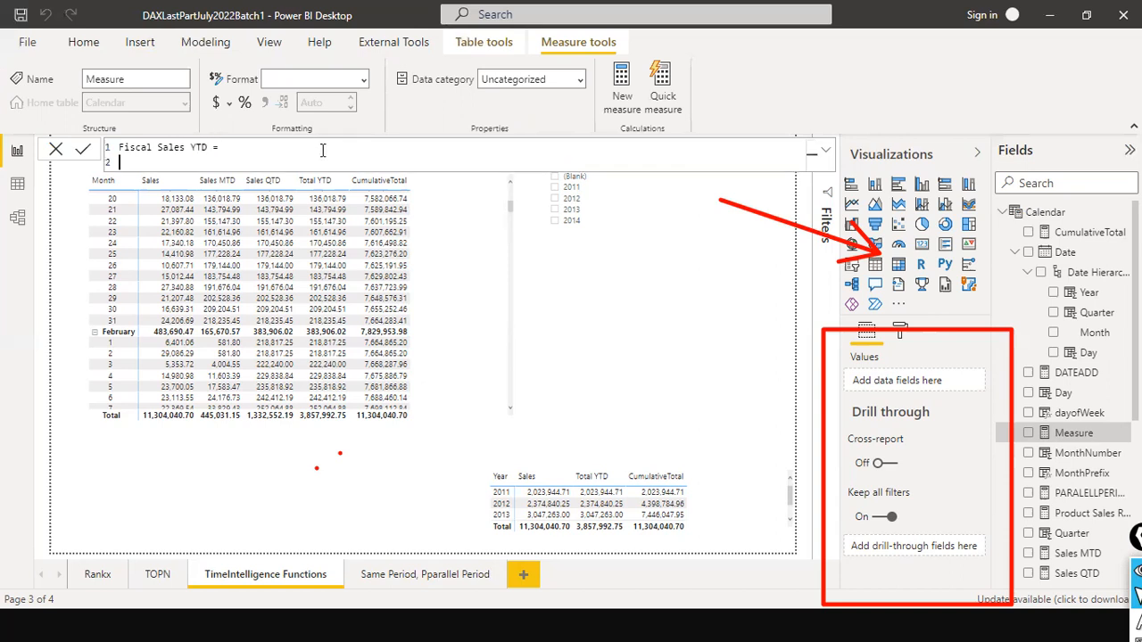
# - Start the measure's formula with the TOTALYTD function, using [Total Sales] as its expression
pyautogui.write('TOTA')
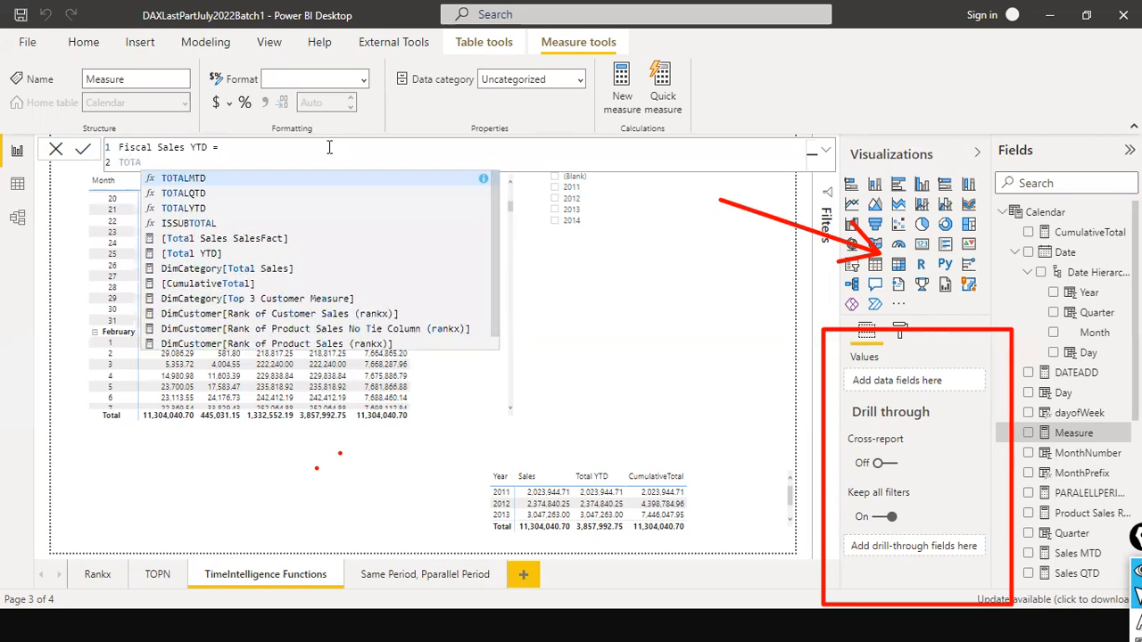
pyautogui.press('Down')
pyautogui.press('Down')
pyautogui.press('Tab')
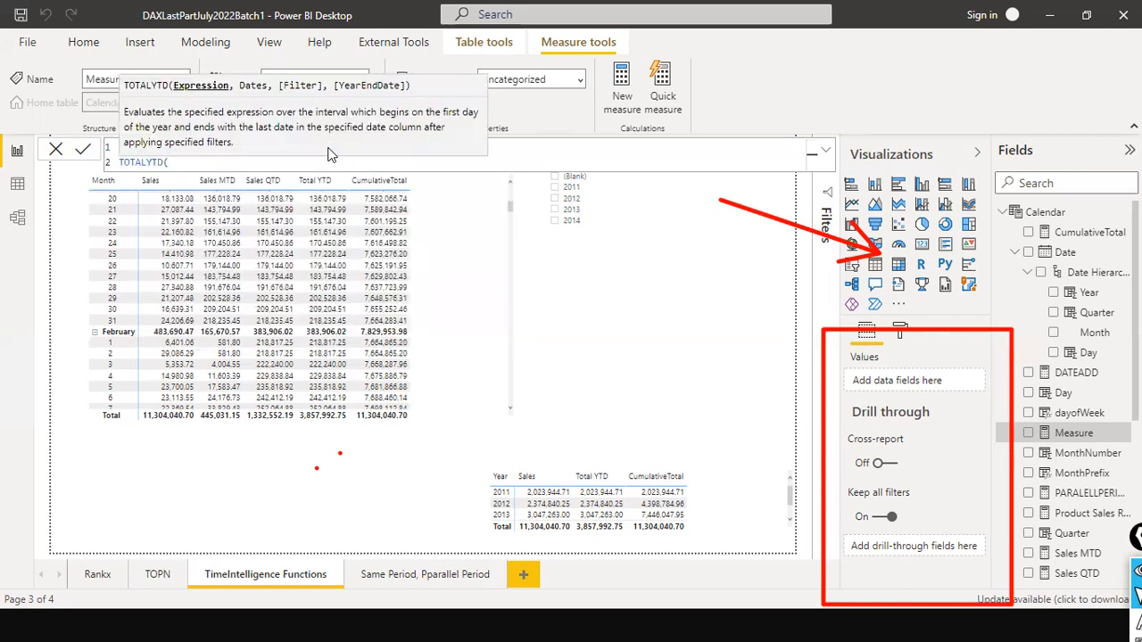
pyautogui.hotkey('shift', 'Return')
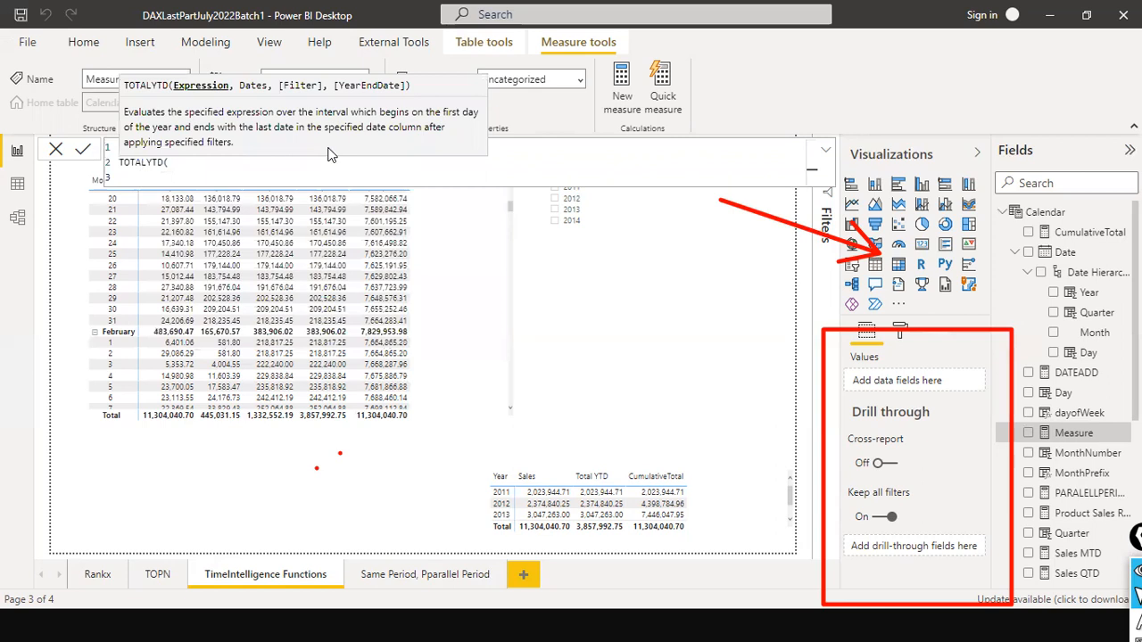
pyautogui.write('[tt')
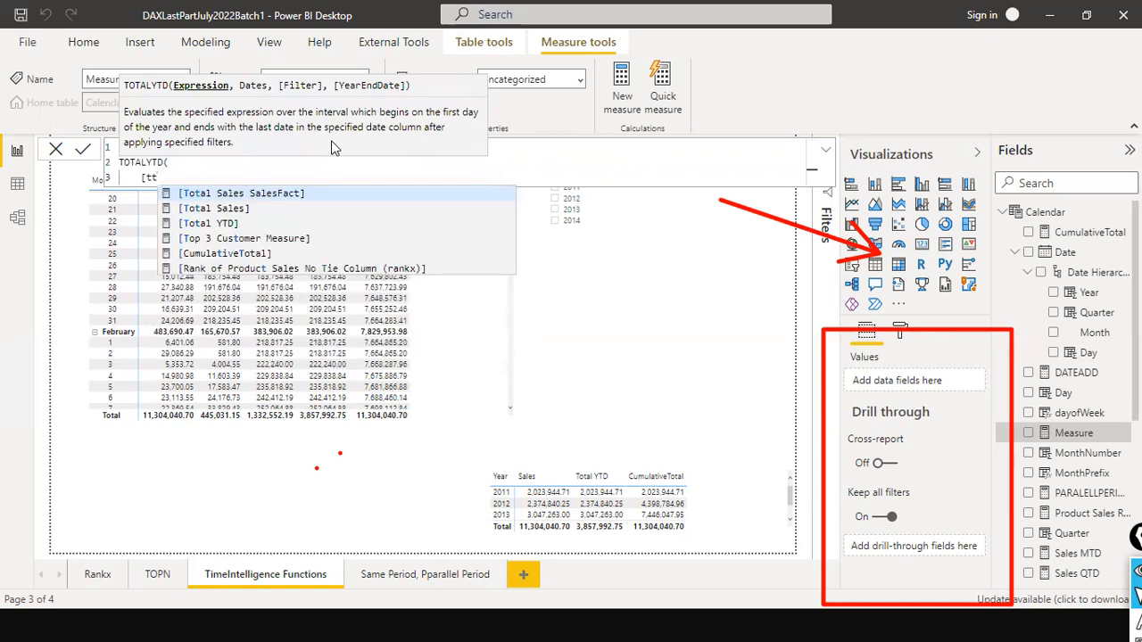
pyautogui.press('Down')
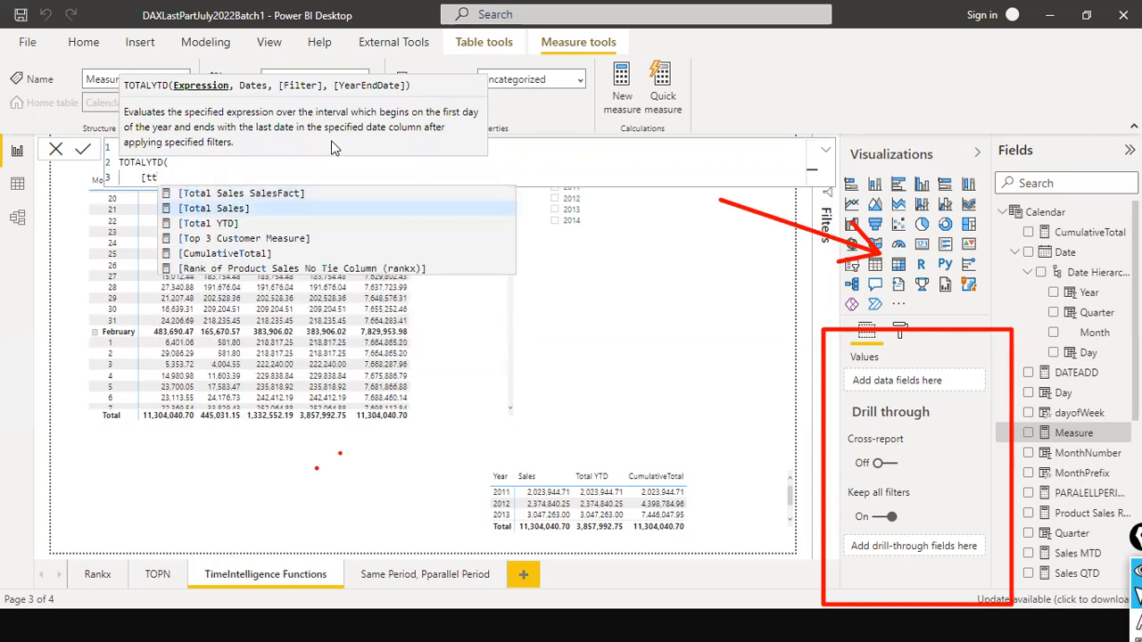
pyautogui.press('Tab')
pyautogui.write(',')
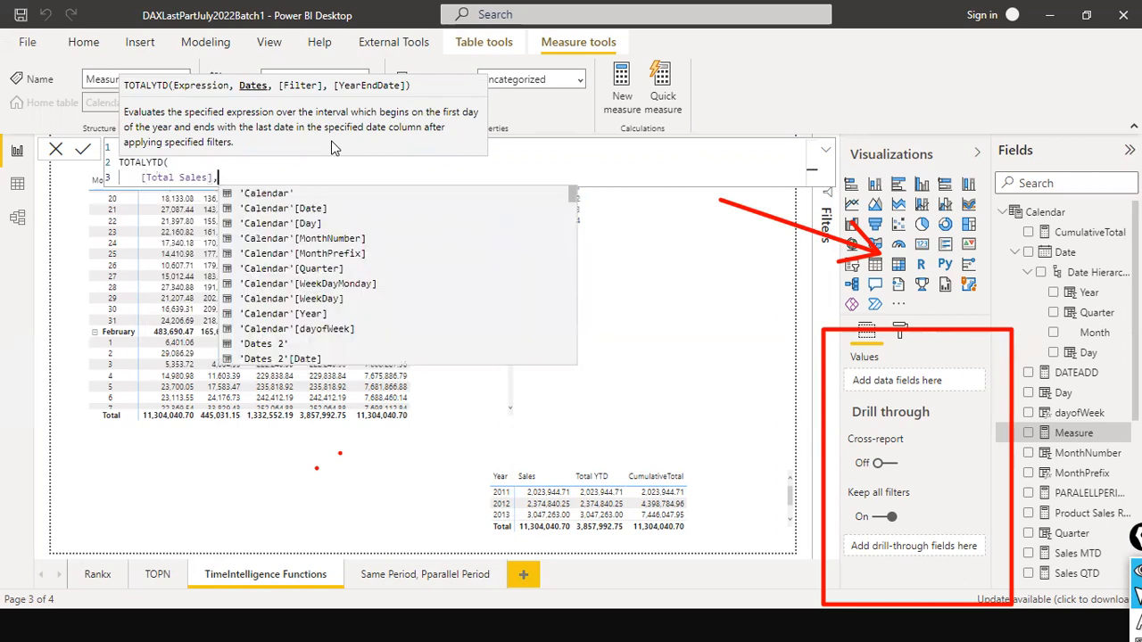
pyautogui.hotkey('shift', 'Return')
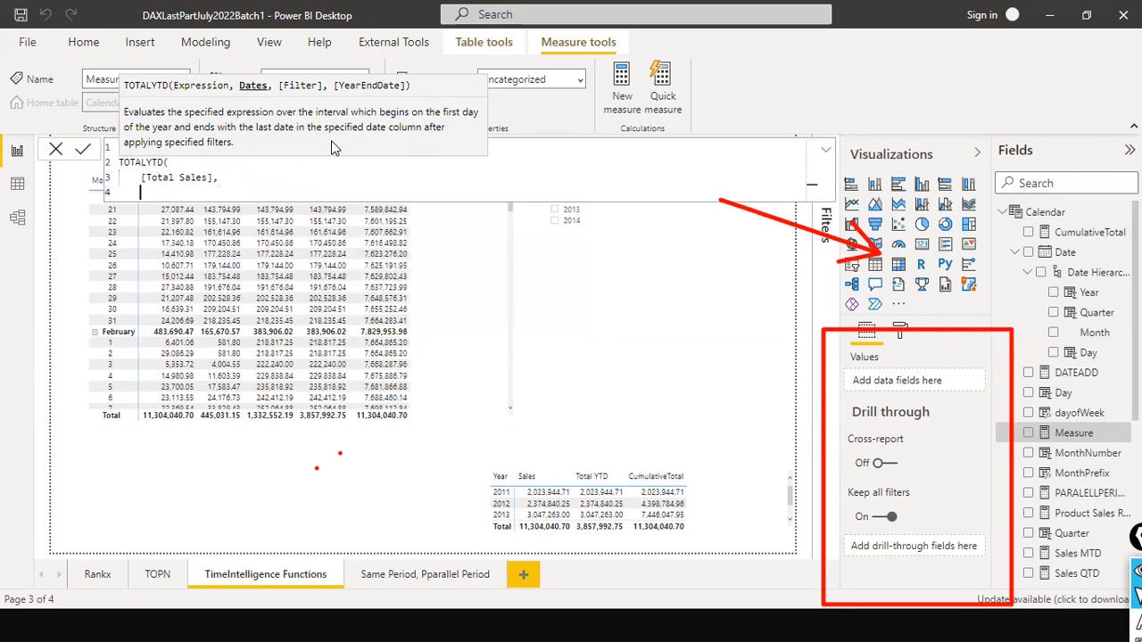
# - Complete the formula with 'Calendar'[Date].[Date] as the dates and "03/31" as the year end, and commit the measure
pyautogui.write('calendar')
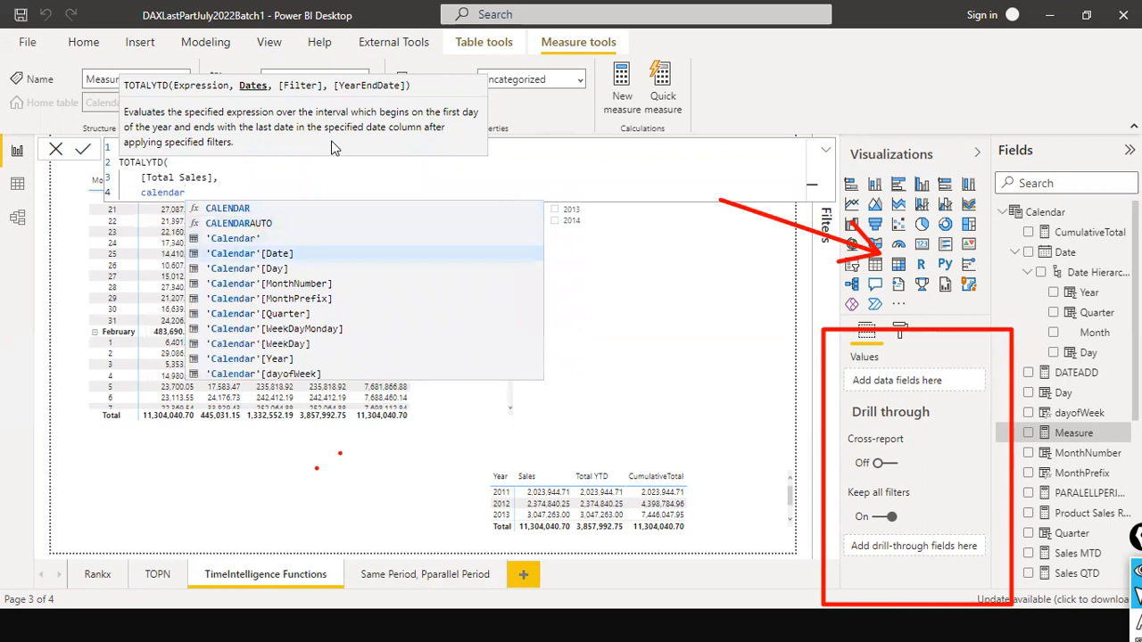
pyautogui.press('Tab')
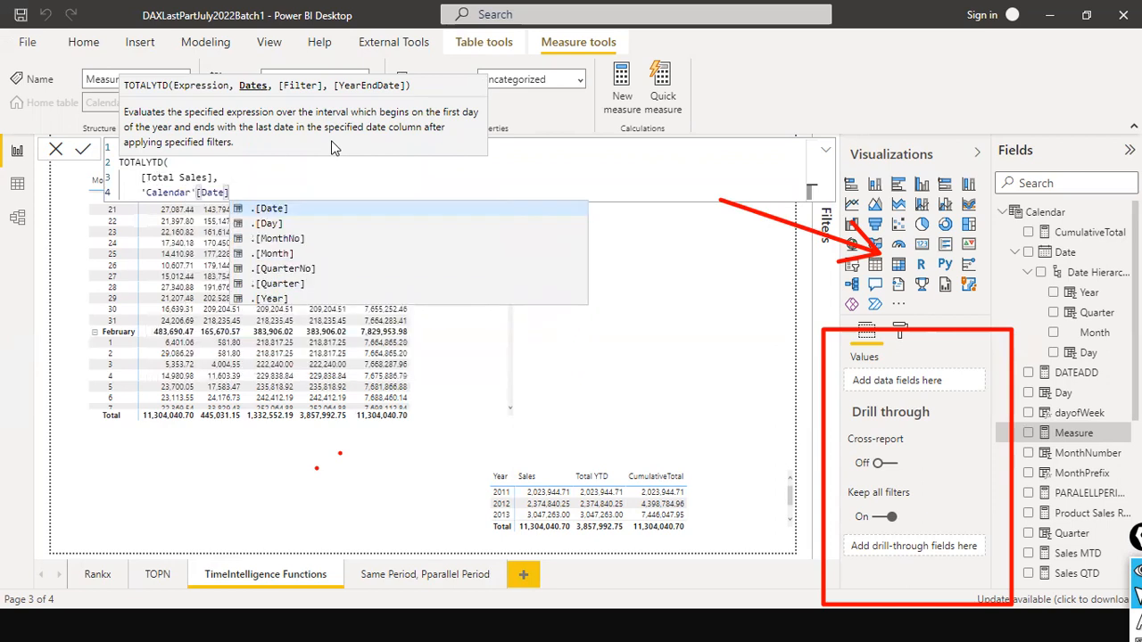
pyautogui.press('Tab')
pyautogui.write(',')
pyautogui.hotkey('shift', 'Return')
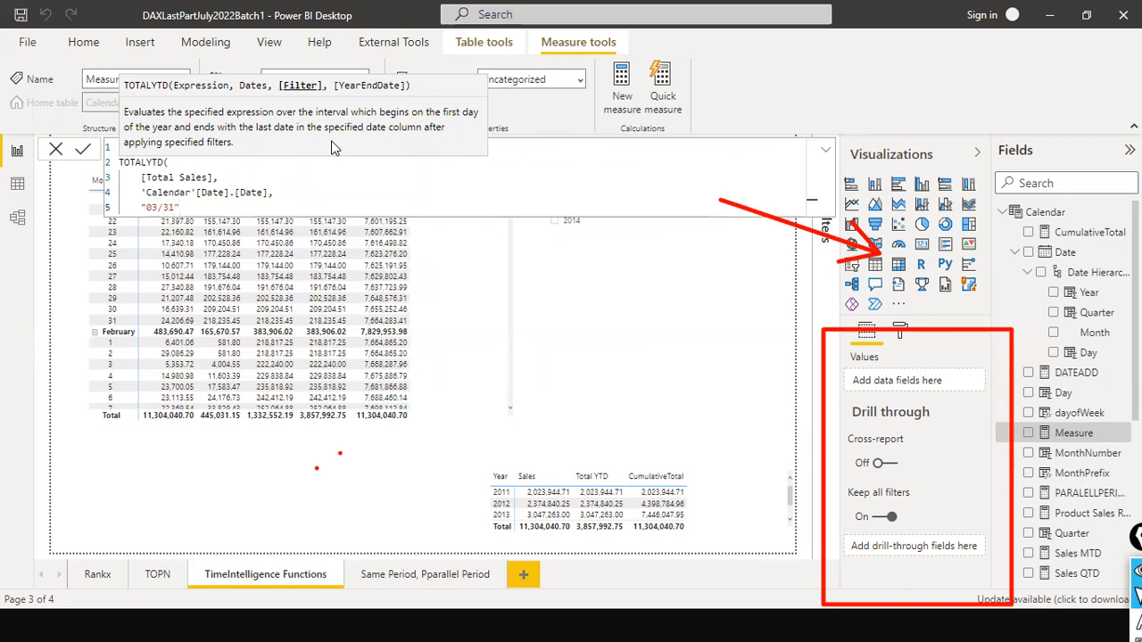
pyautogui.hotkey('shift', 'Return')
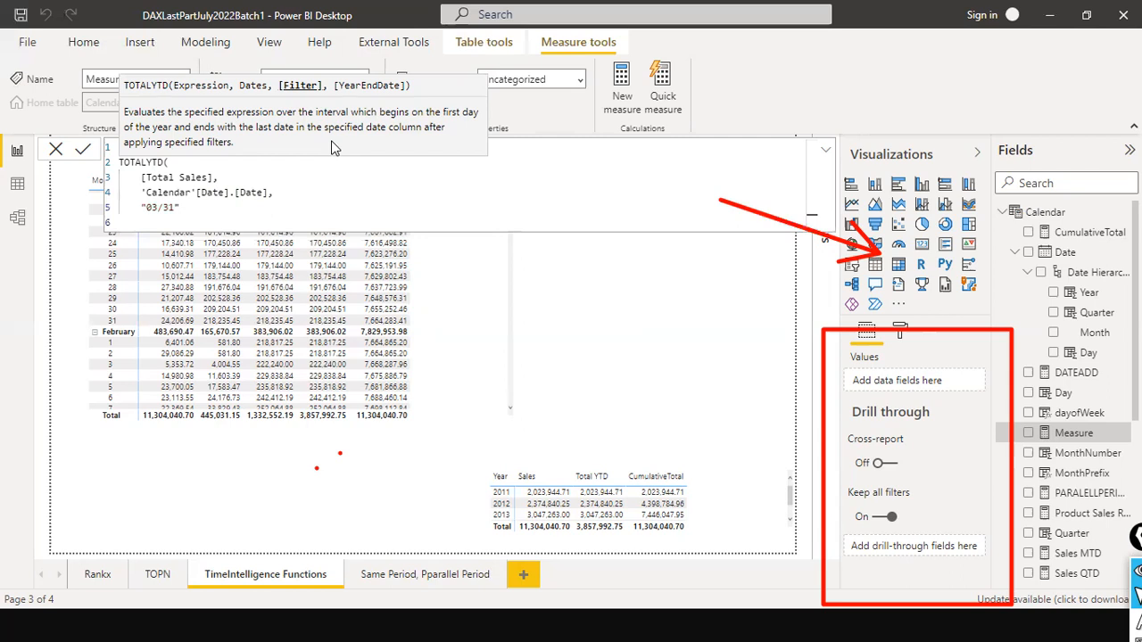
pyautogui.write(')')
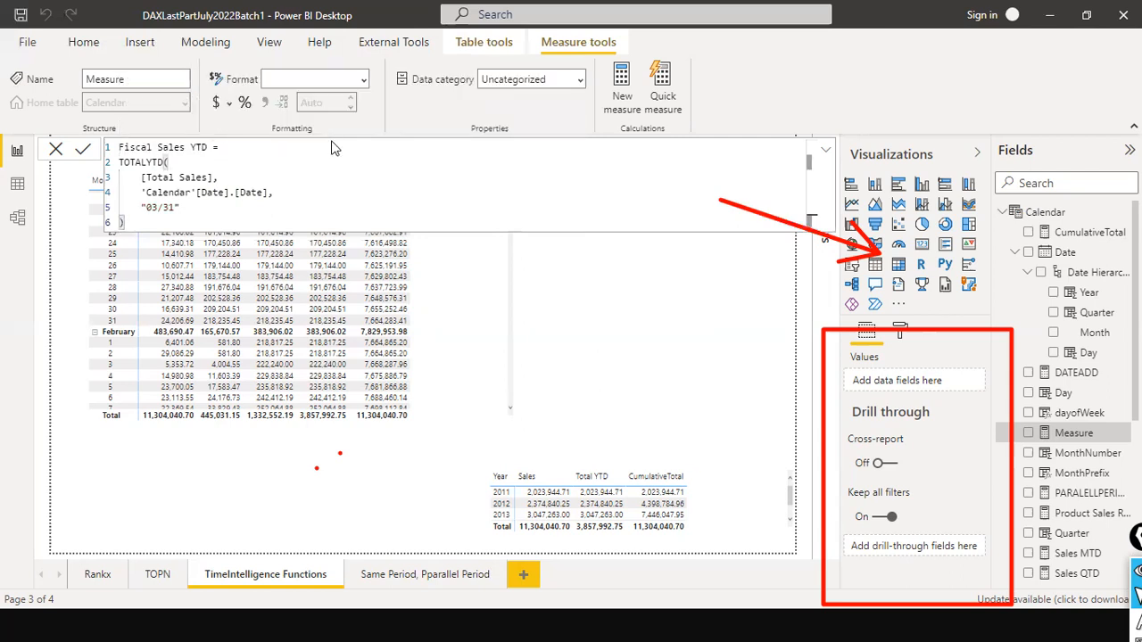
pyautogui.press('Return')
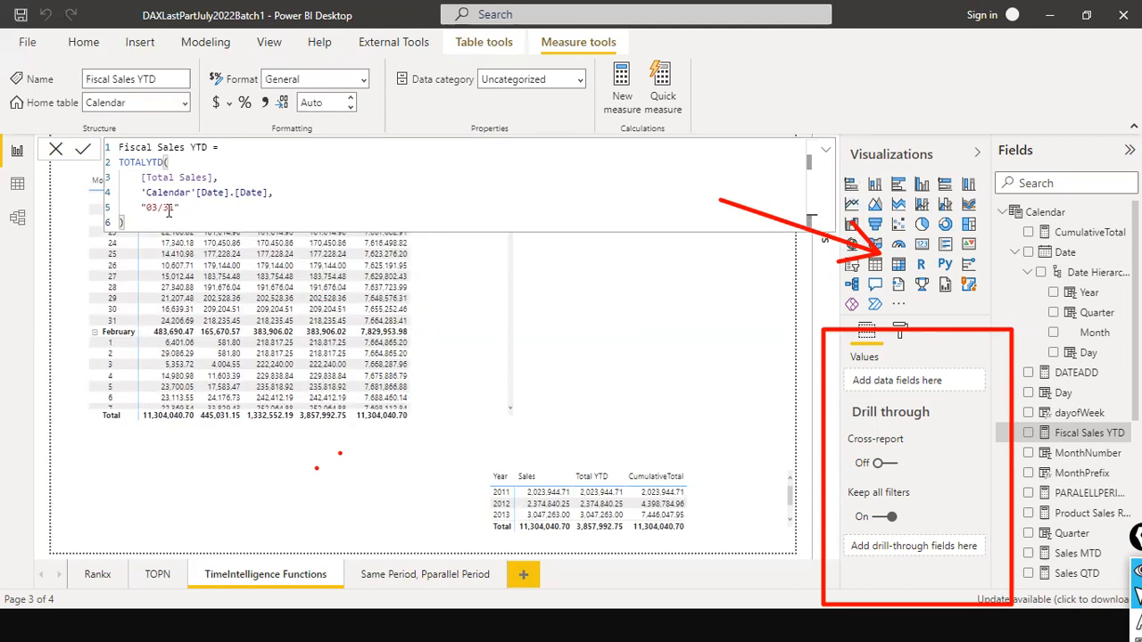
pyautogui.click(59, 153)
# - Add the Fiscal Sales YTD measure as the last value column of the month-and-day matrix
pyautogui.scroll(5, 475, 256)
pyautogui.scroll(1, 475, 256)
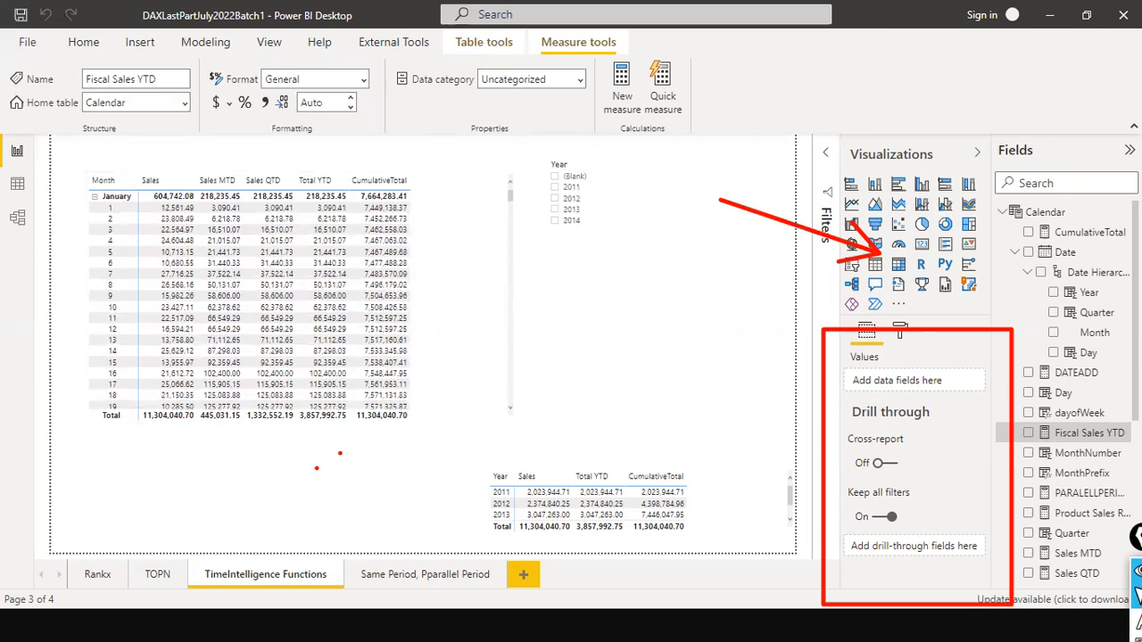
pyautogui.moveTo(1062, 433); pyautogui.dragTo(474, 200)
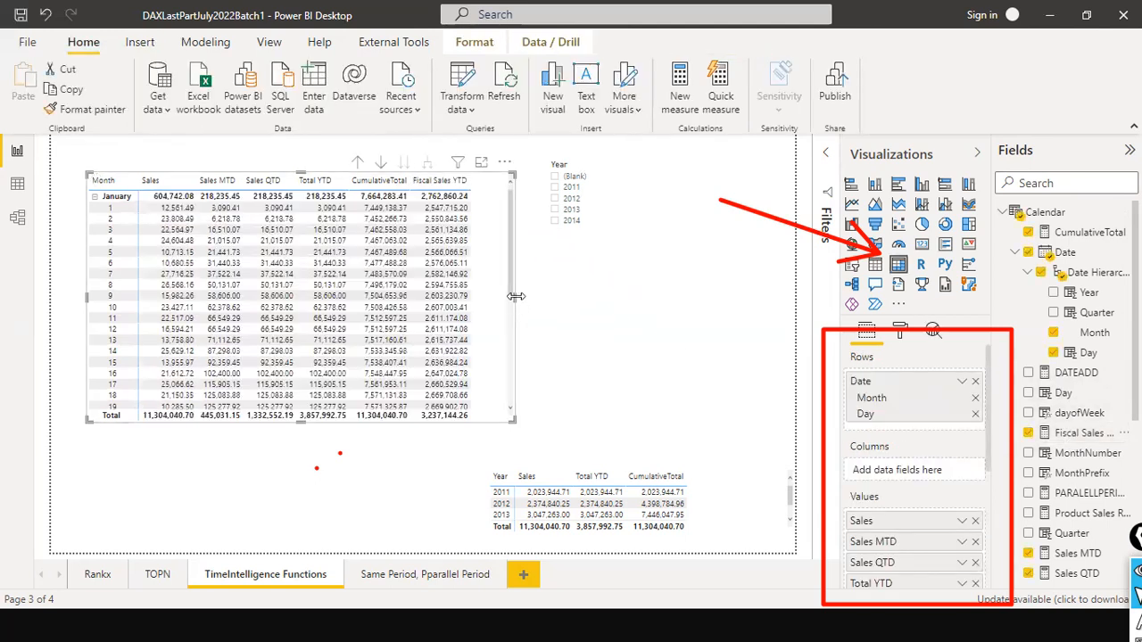
pyautogui.click(581, 308)
pyautogui.click(495, 299)
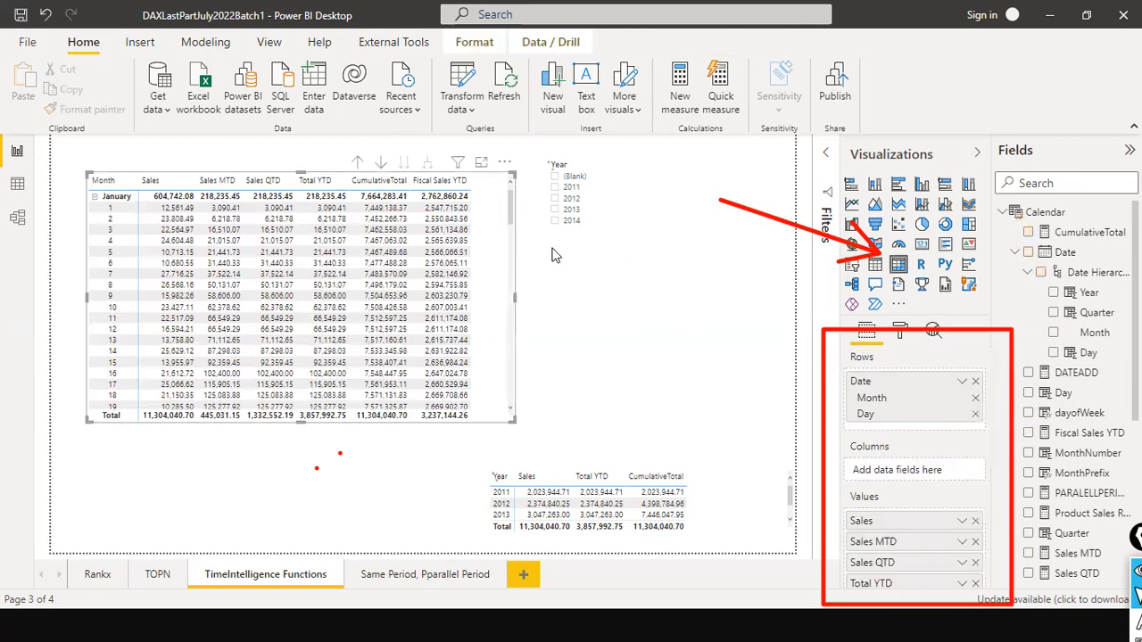
# - Filter the page to year 2011 and compare Fiscal Sales YTD with Total YTD around the change from March to April
pyautogui.click(553, 187)
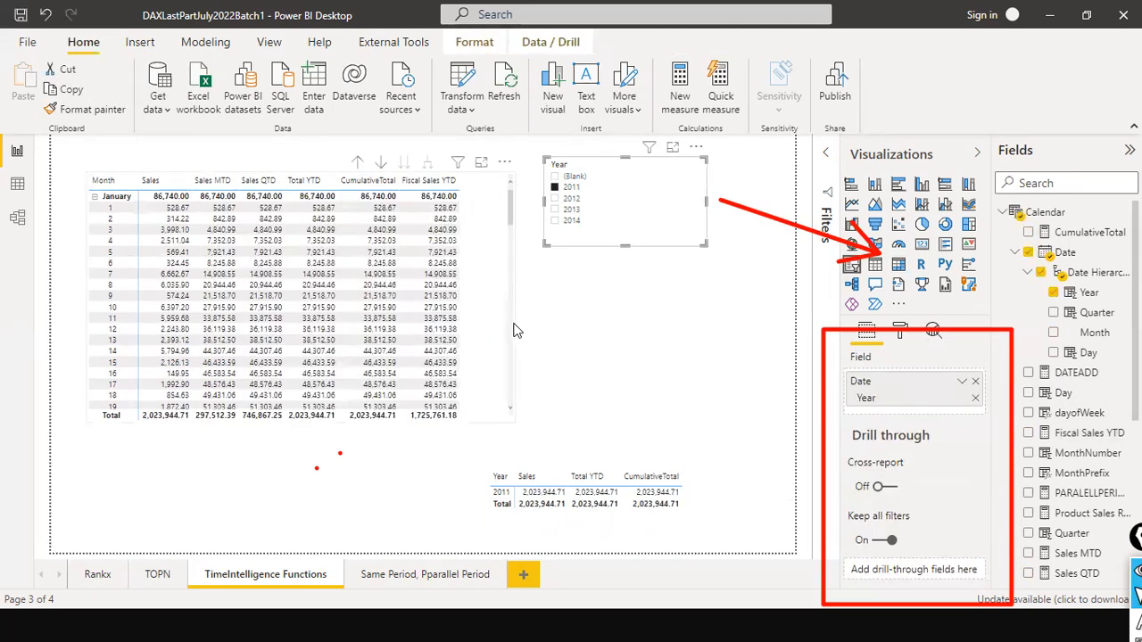
pyautogui.scroll(-15, 462, 220)
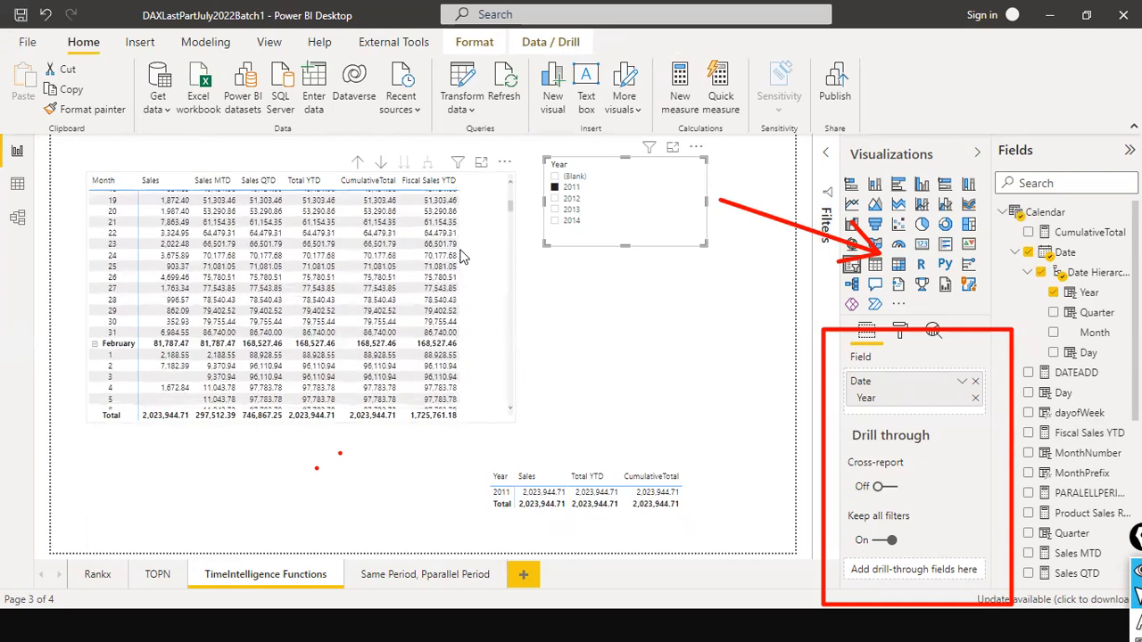
pyautogui.scroll(-4, 461, 257)
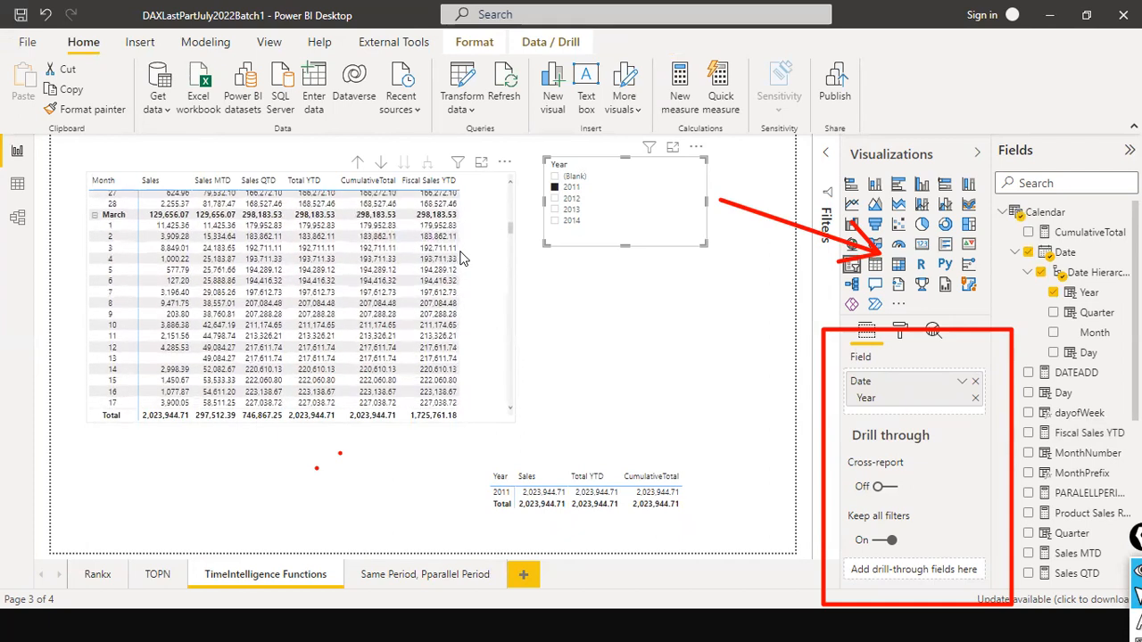
pyautogui.scroll(-6, 462, 257)
pyautogui.scroll(-2, 461, 258)
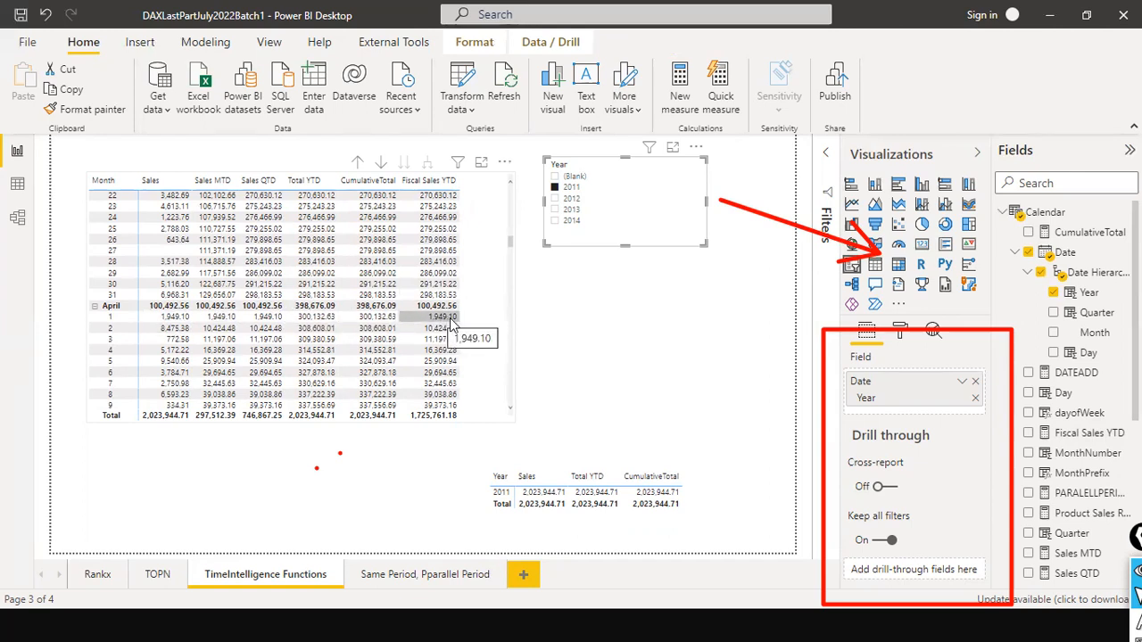
pyautogui.click(625, 336)
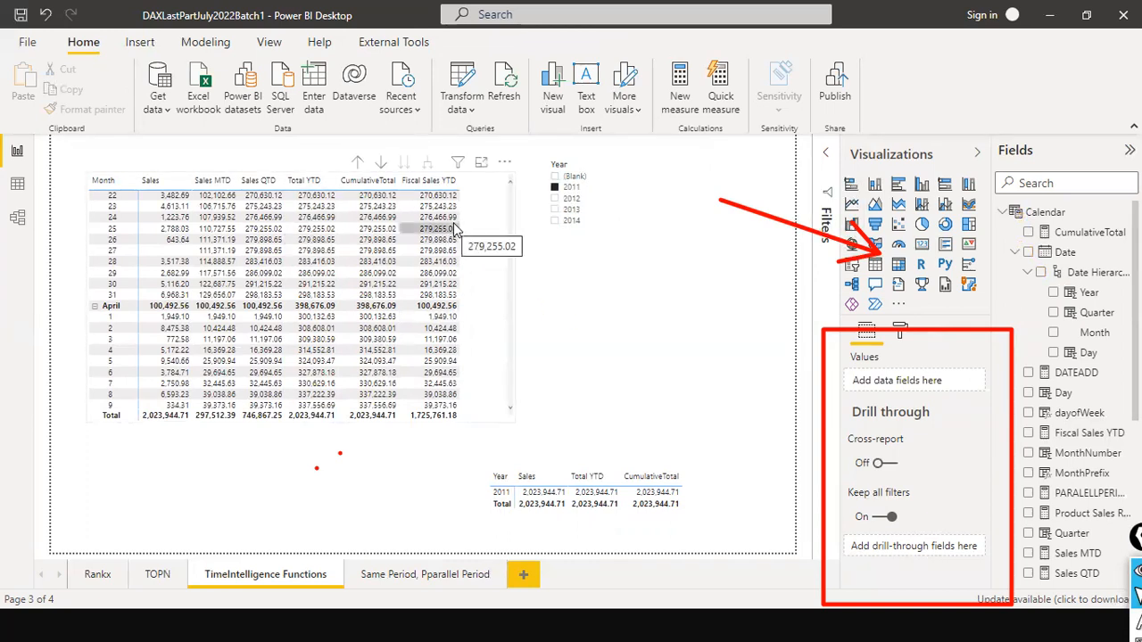
pyautogui.scroll(-8, 468, 285)
pyautogui.scroll(15, 471, 366)
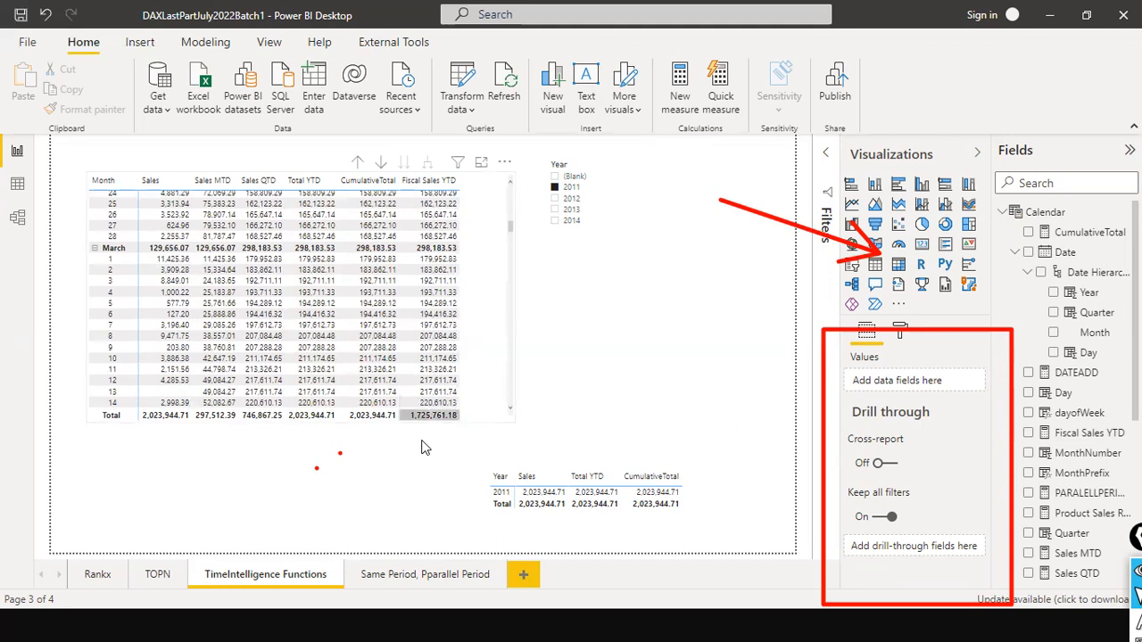
pyautogui.scroll(10, 473, 255)
pyautogui.scroll(5, 483, 219)
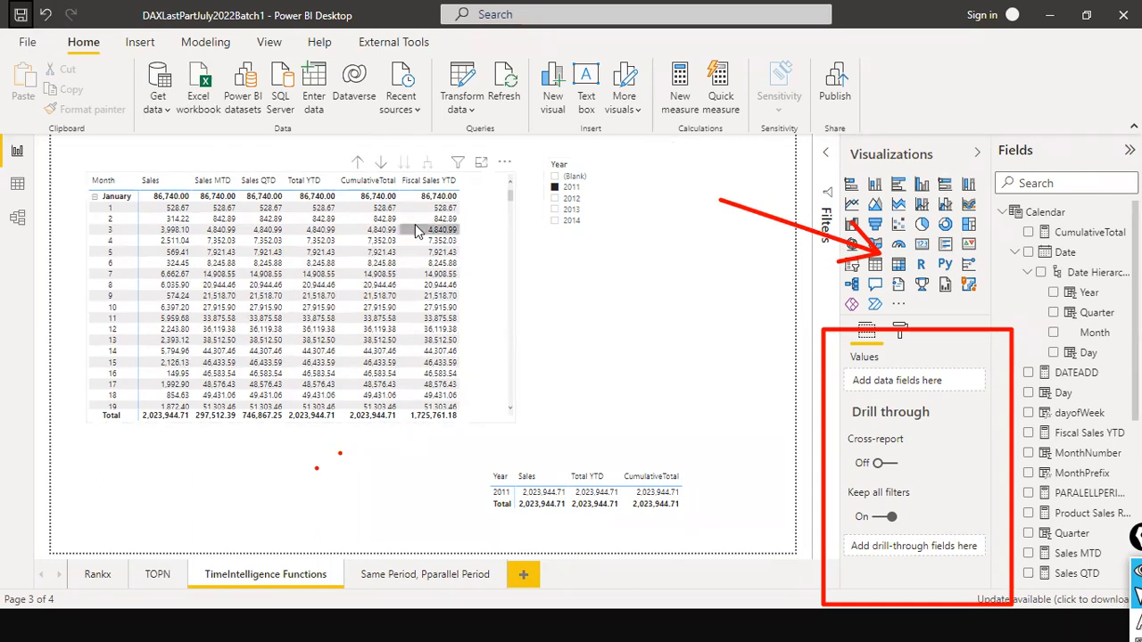
# - Switch to DAX Studio to look over the SUMMARIZE query and its results, and return to the Power BI Desktop report
pyautogui.hotkey('alt', 'Tab')
pyautogui.hotkey('alt', 'Tab')
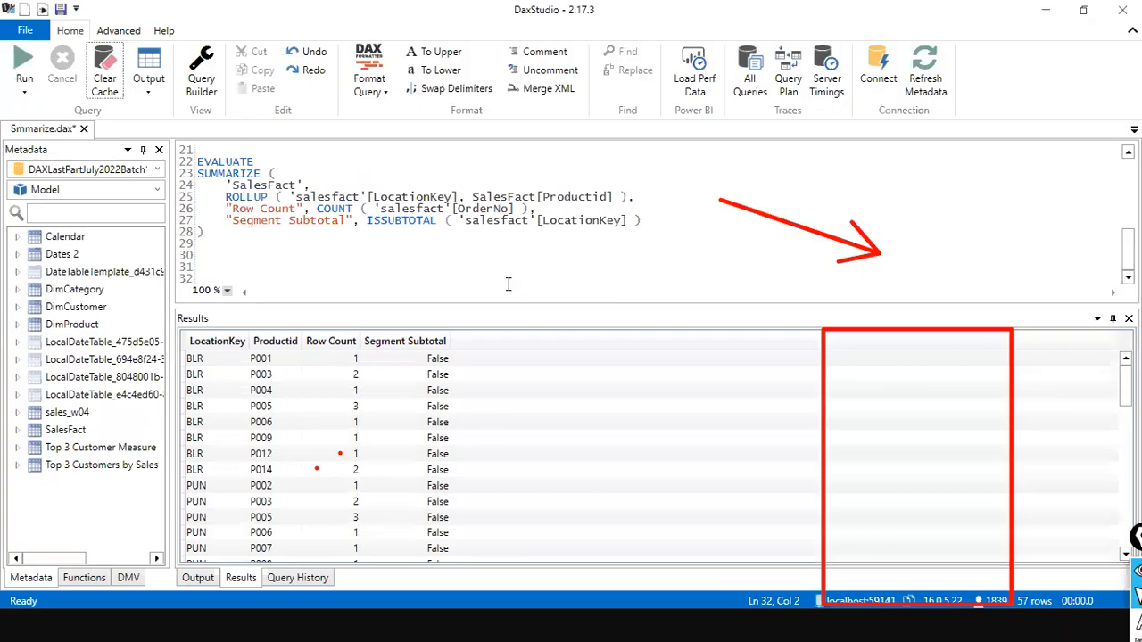
pyautogui.scroll(3, 389, 258)
pyautogui.scroll(3, 393, 252)
pyautogui.scroll(-7, 394, 250)
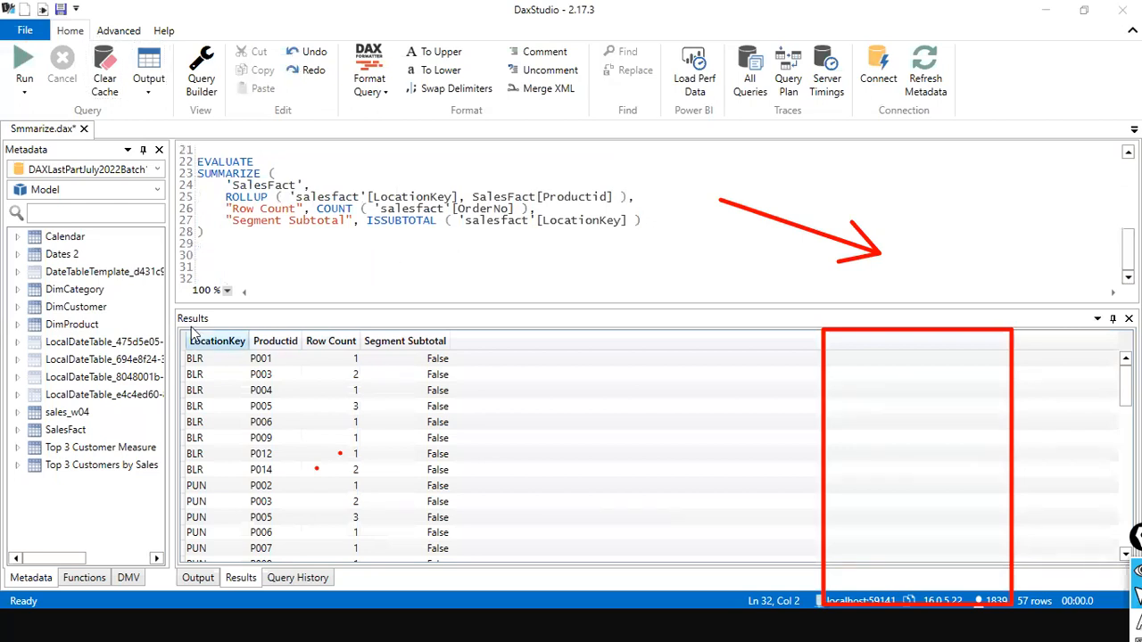
pyautogui.hotkey('alt', 'Tab')
pyautogui.hotkey('alt', 'Tab')
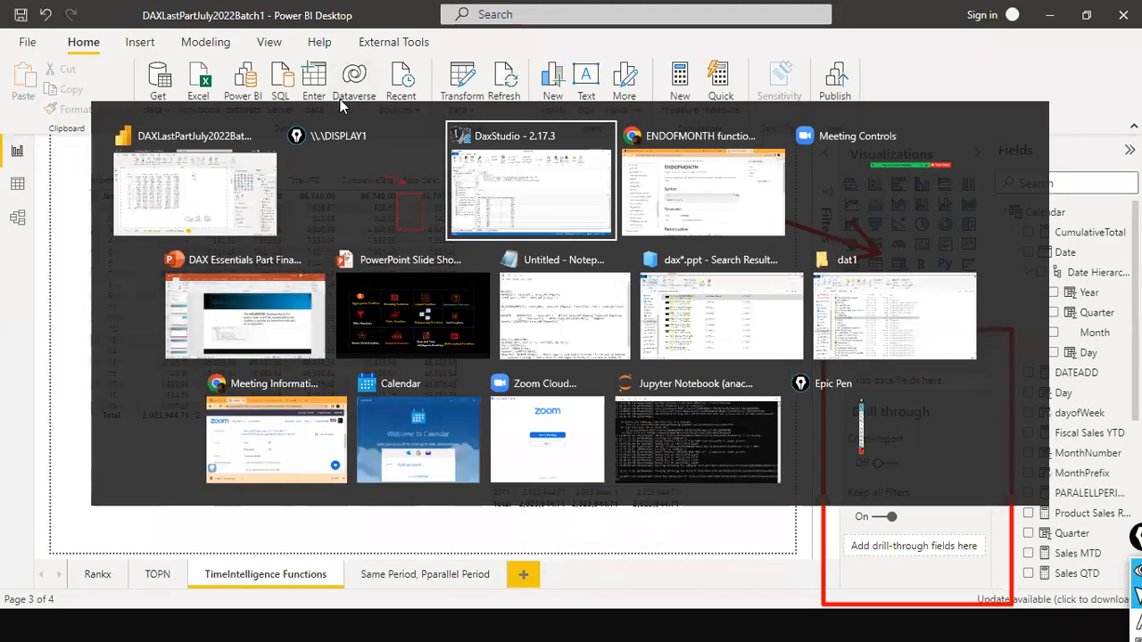
pyautogui.press('Escape')
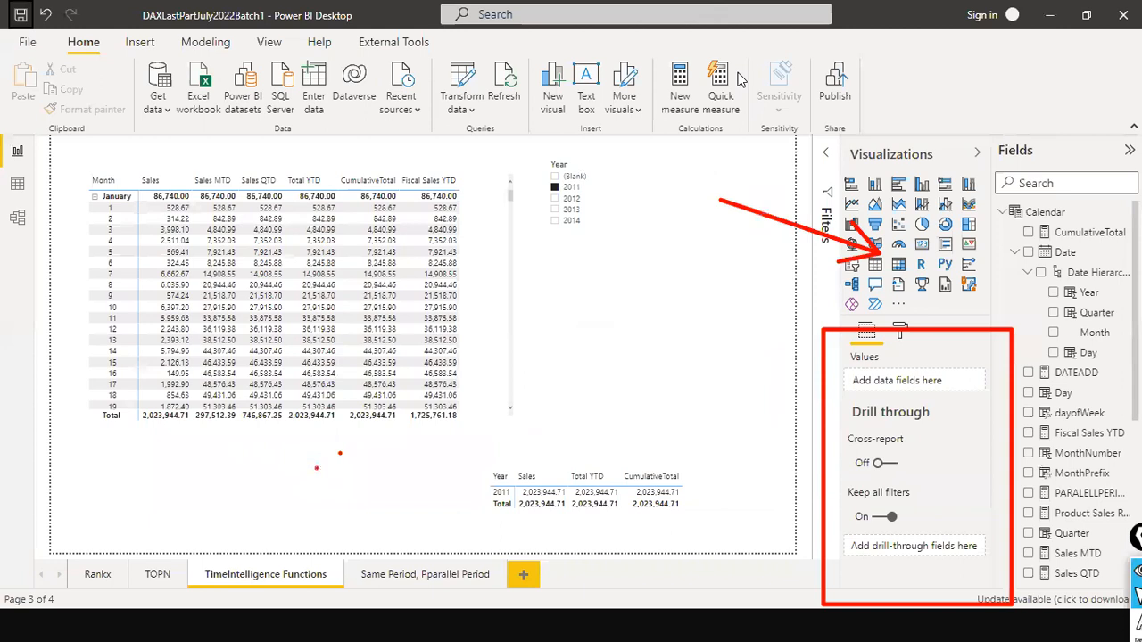